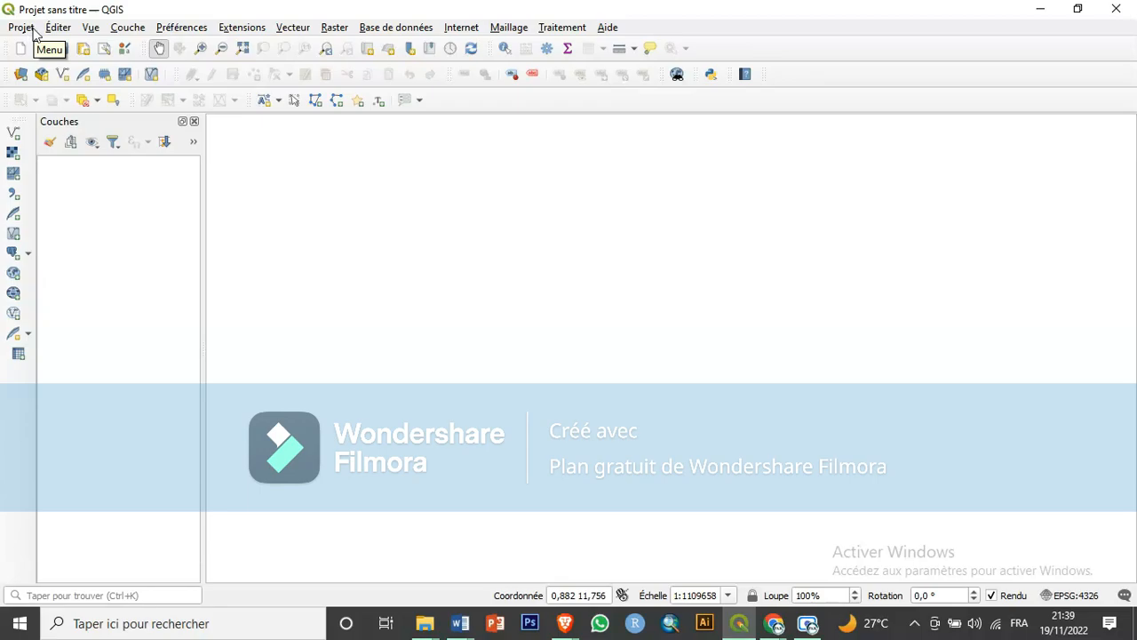
Open the recent project EXO QGIS.
{"action": "left_click", "coordinate": [24, 27]}
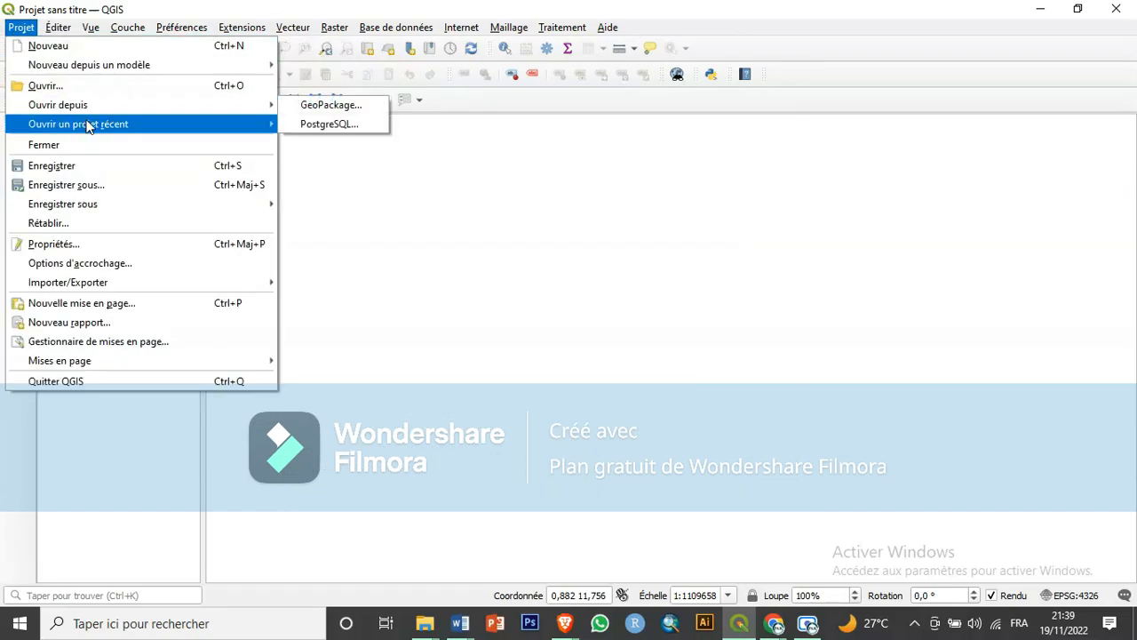
{"action": "mouse_move", "coordinate": [88, 127]}
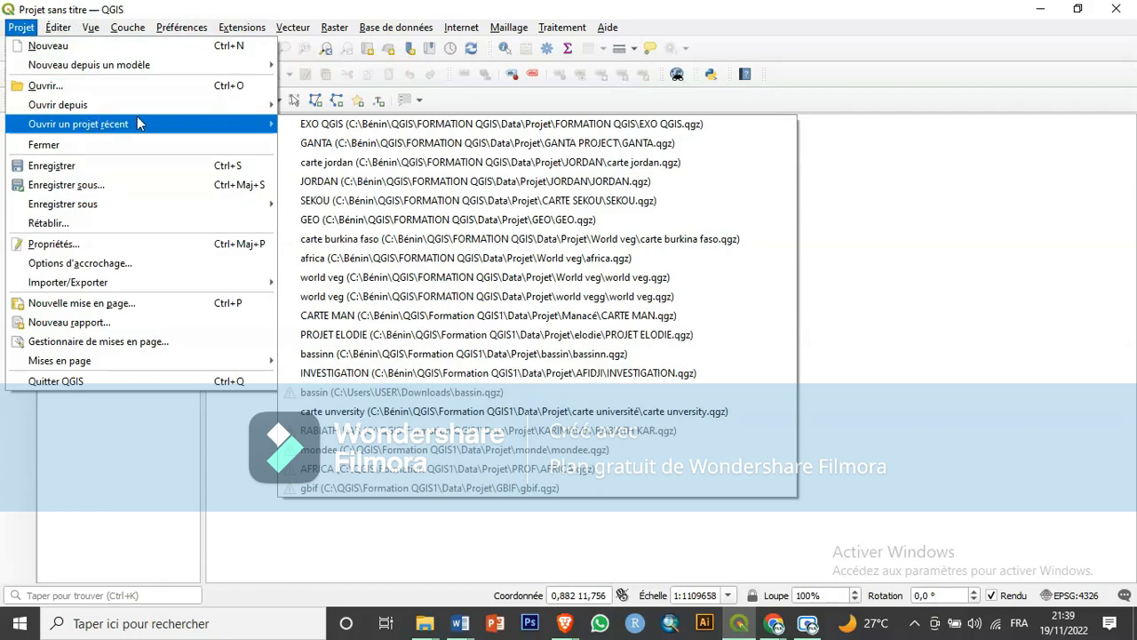
{"action": "left_click", "coordinate": [430, 131]}
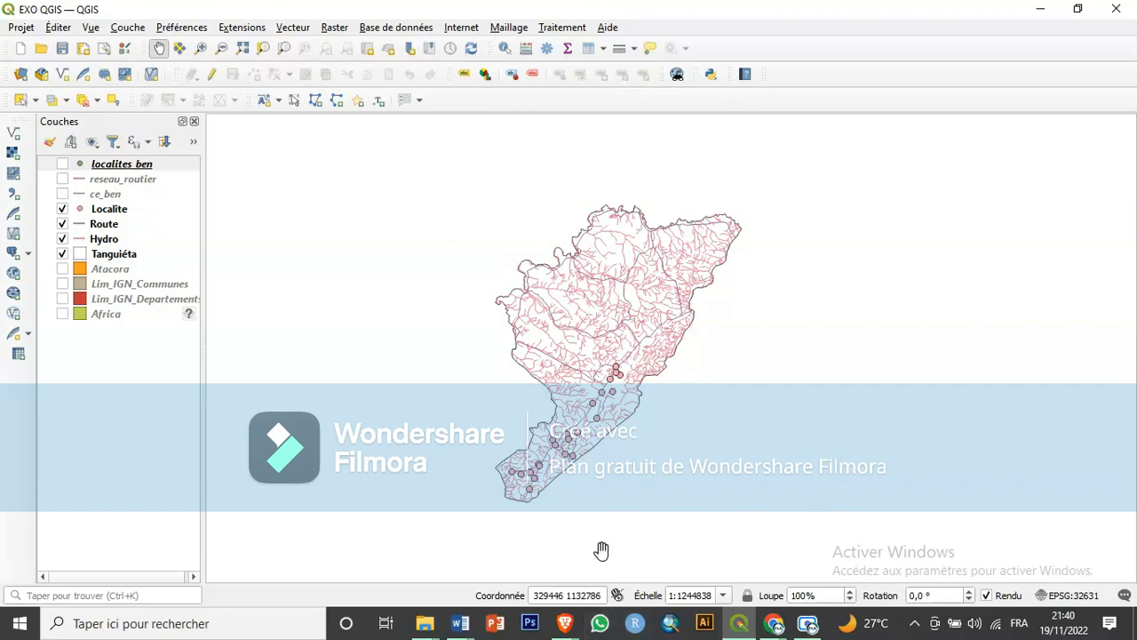
Check the Google Meet call in the Brave browser, return to QGIS and dismiss the screen-sharing notification.
{"action": "mouse_move", "coordinate": [563, 626]}
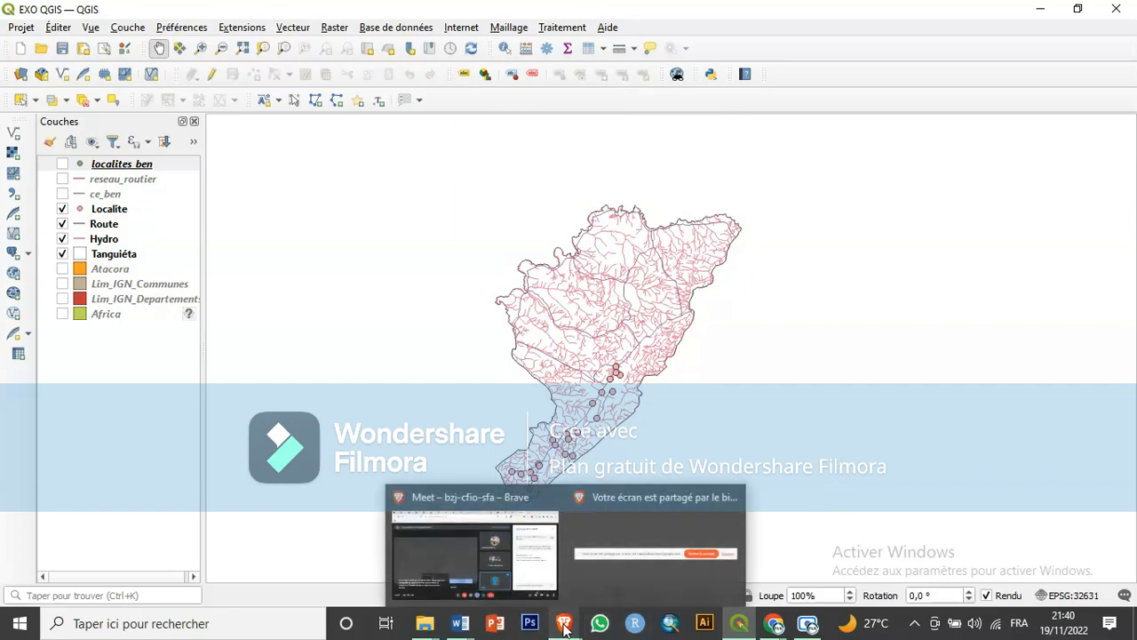
{"action": "left_click", "coordinate": [480, 576]}
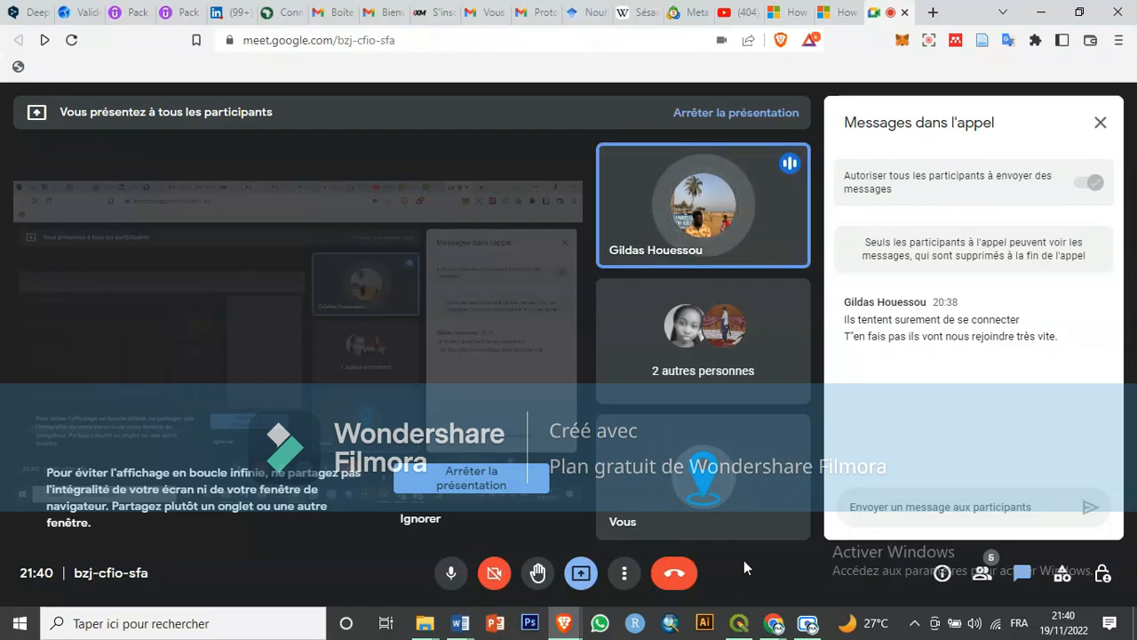
{"action": "left_click", "coordinate": [739, 622]}
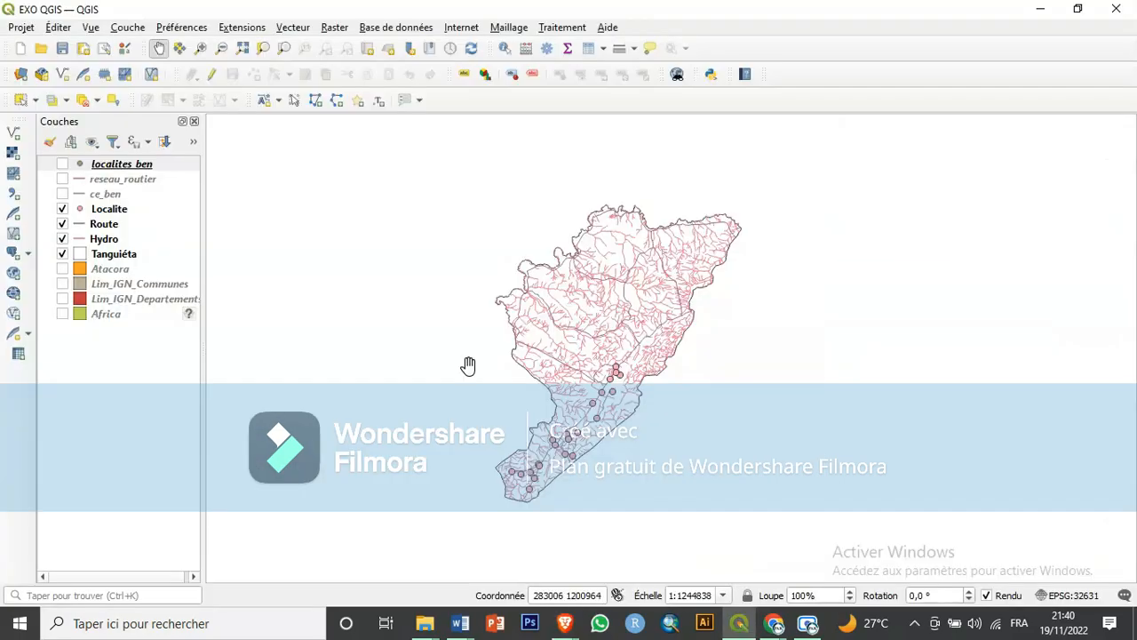
{"action": "left_click_drag", "start_coordinate": [582, 334], "coordinate": [619, 318]}
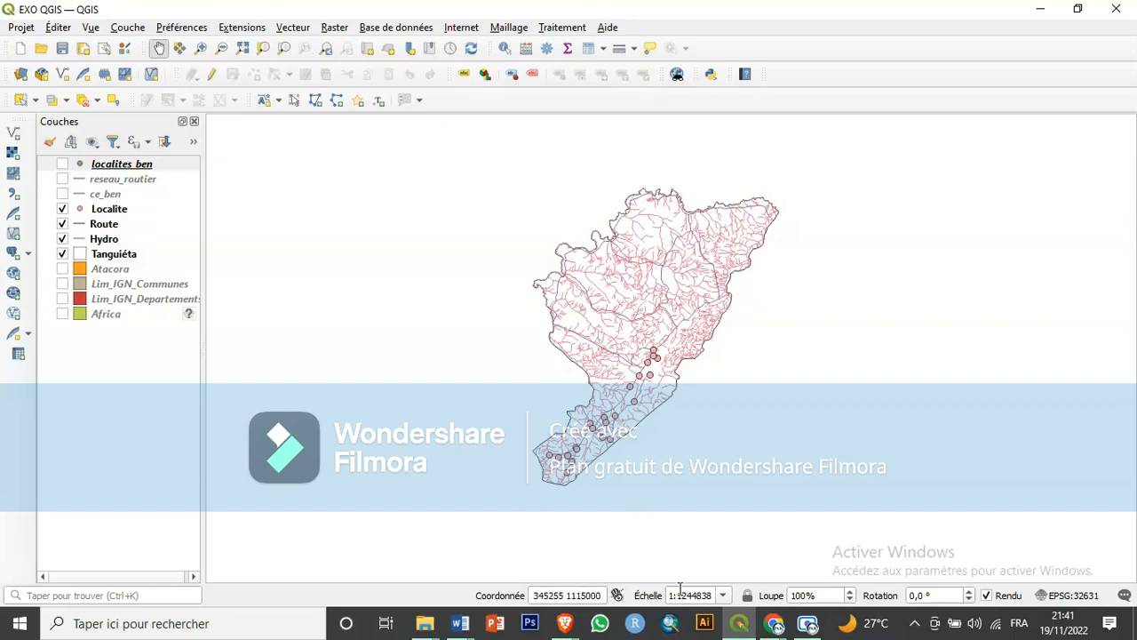
{"action": "mouse_move", "coordinate": [565, 624]}
{"action": "left_click", "coordinate": [451, 568]}
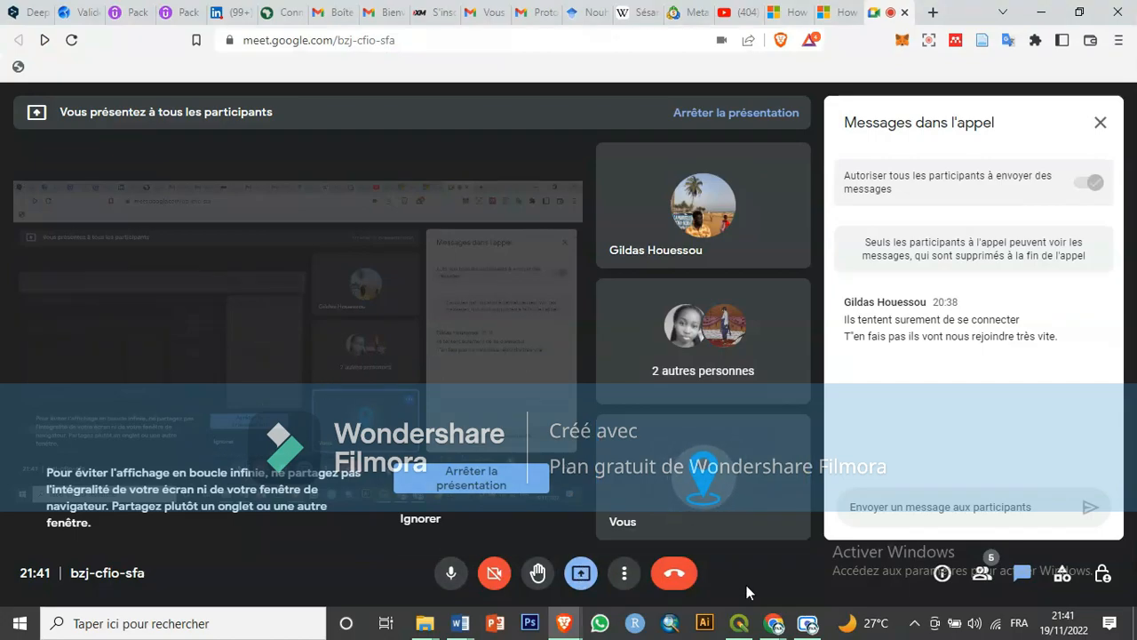
{"action": "left_click", "coordinate": [739, 623]}
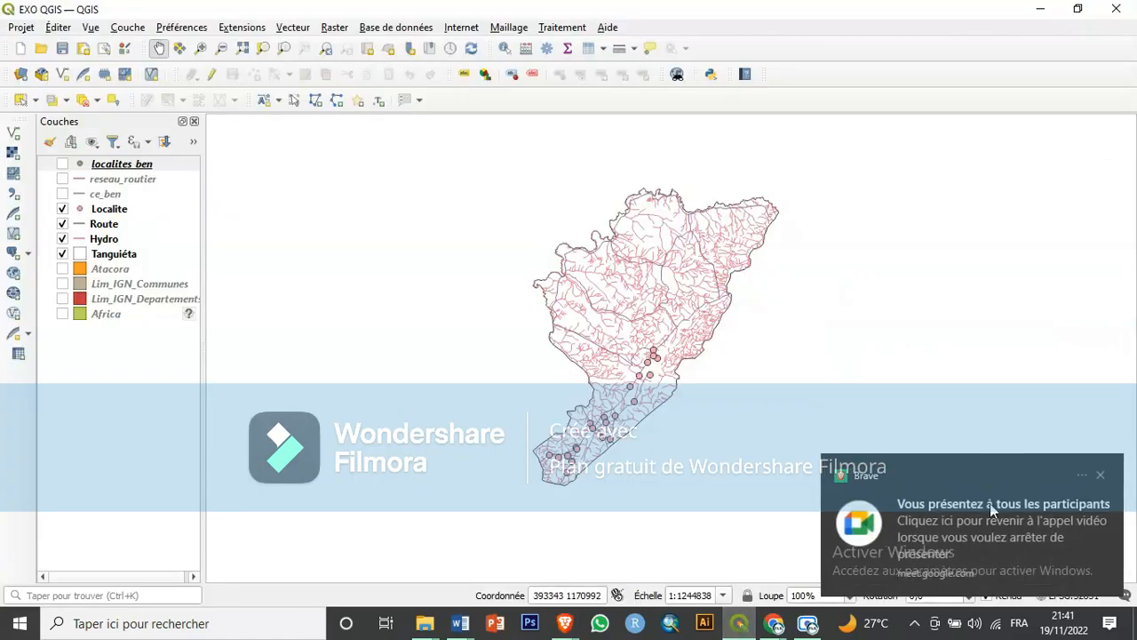
{"action": "left_click", "coordinate": [1101, 478]}
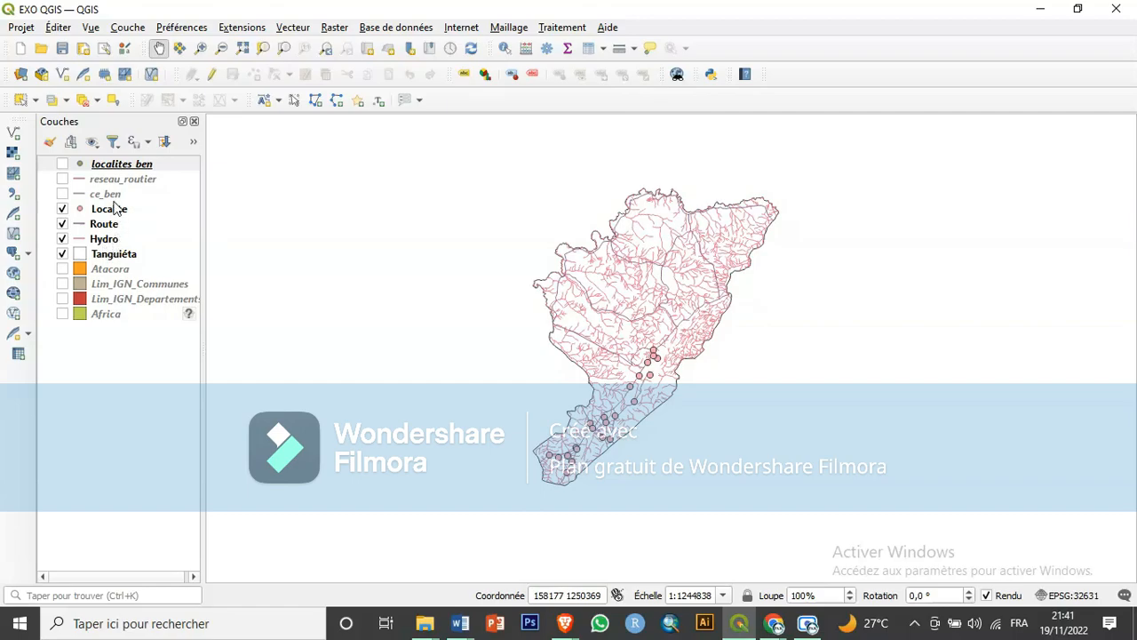
Inspect the Localite, Route, Hydro and Tanguiéta layers by hiding each one and showing it again.
{"action": "left_click", "coordinate": [114, 213]}
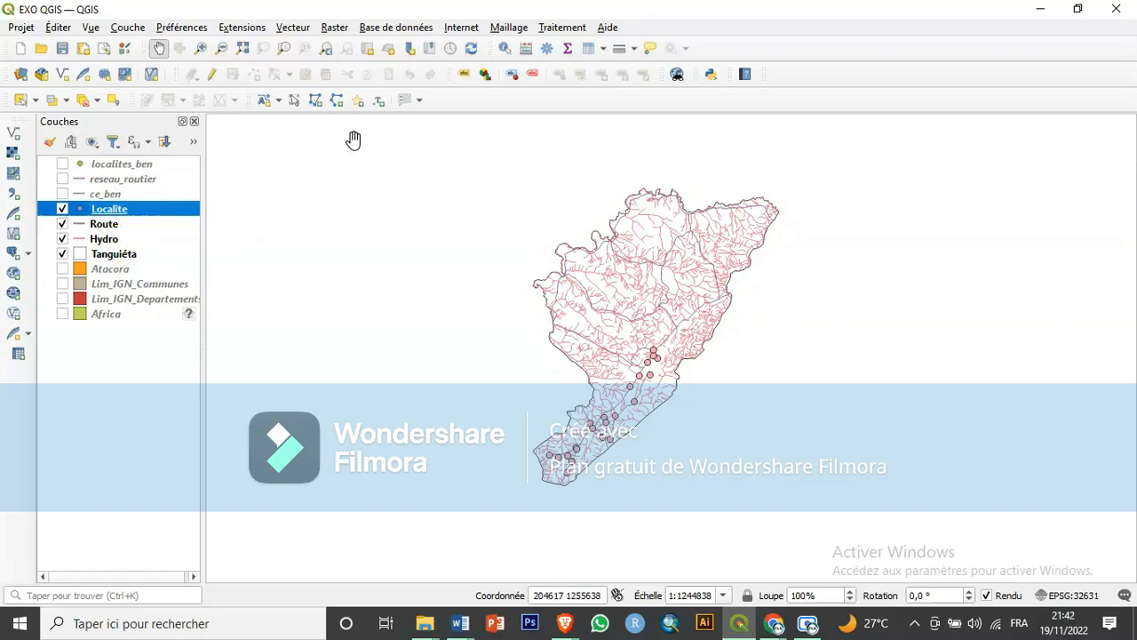
{"action": "left_click_drag", "start_coordinate": [654, 309], "coordinate": [630, 307]}
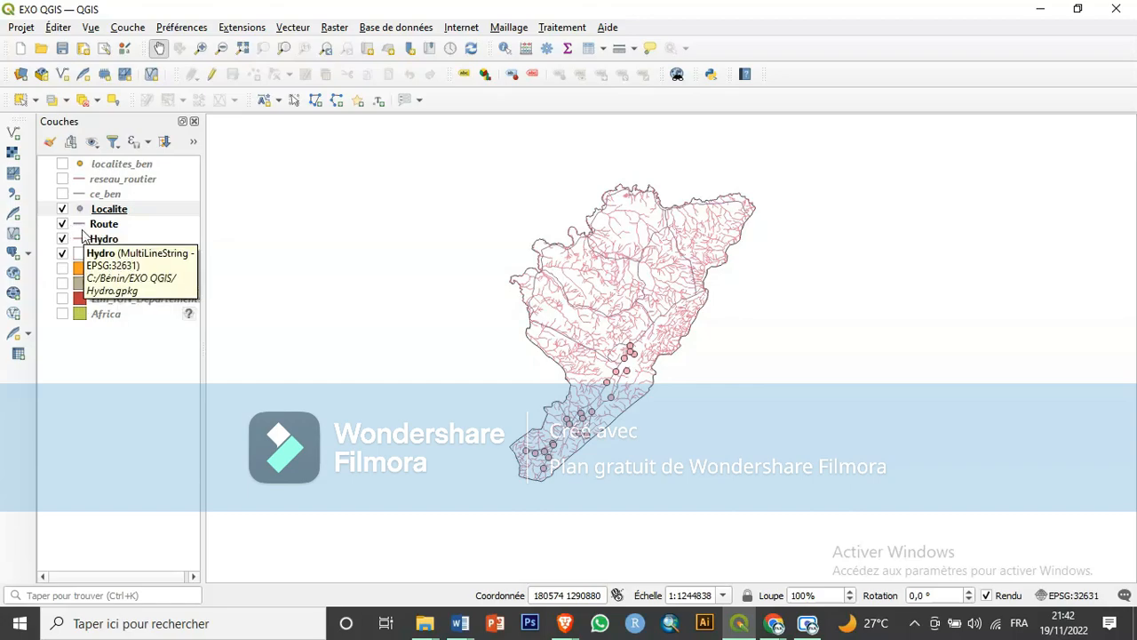
{"action": "left_click", "coordinate": [62, 209]}
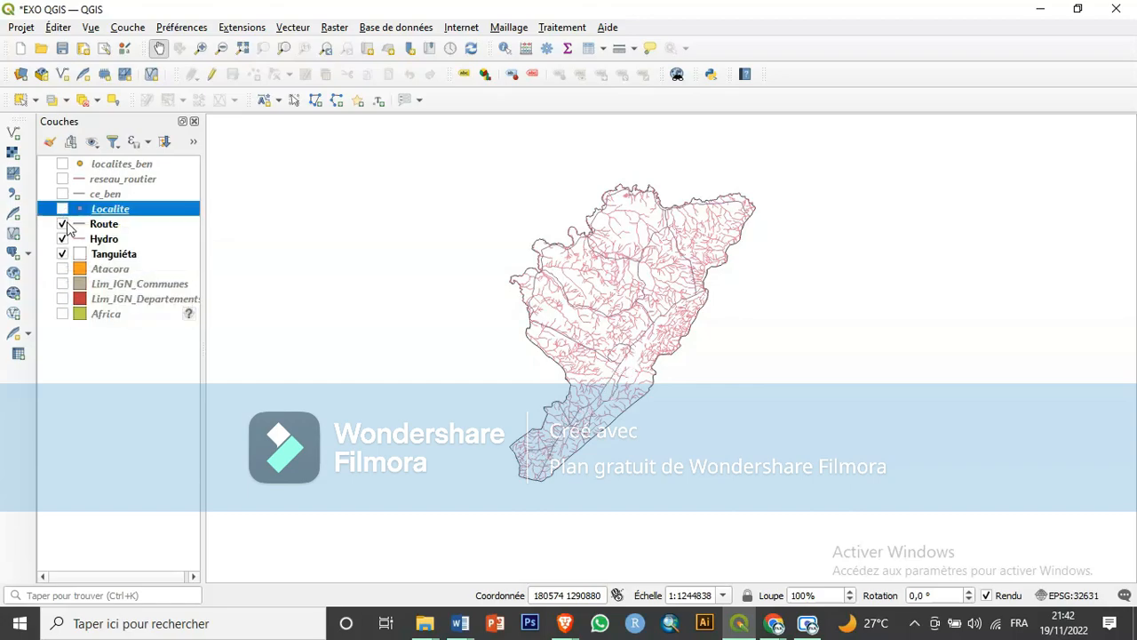
{"action": "left_click", "coordinate": [62, 224]}
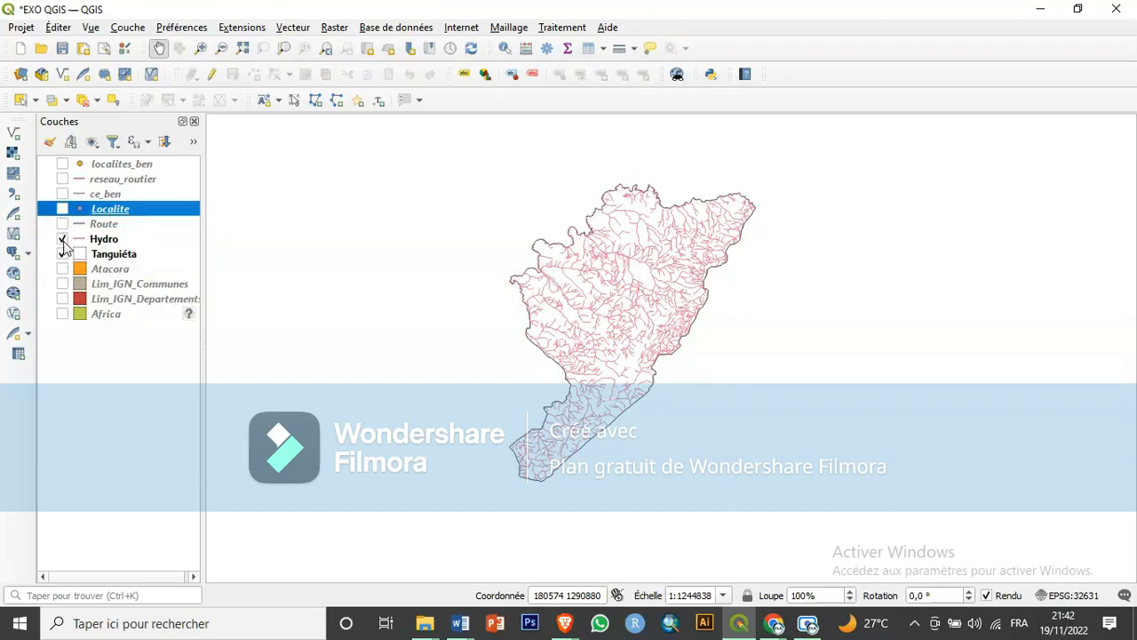
{"action": "left_click", "coordinate": [62, 239]}
{"action": "left_click", "coordinate": [63, 254]}
{"action": "left_click", "coordinate": [63, 255]}
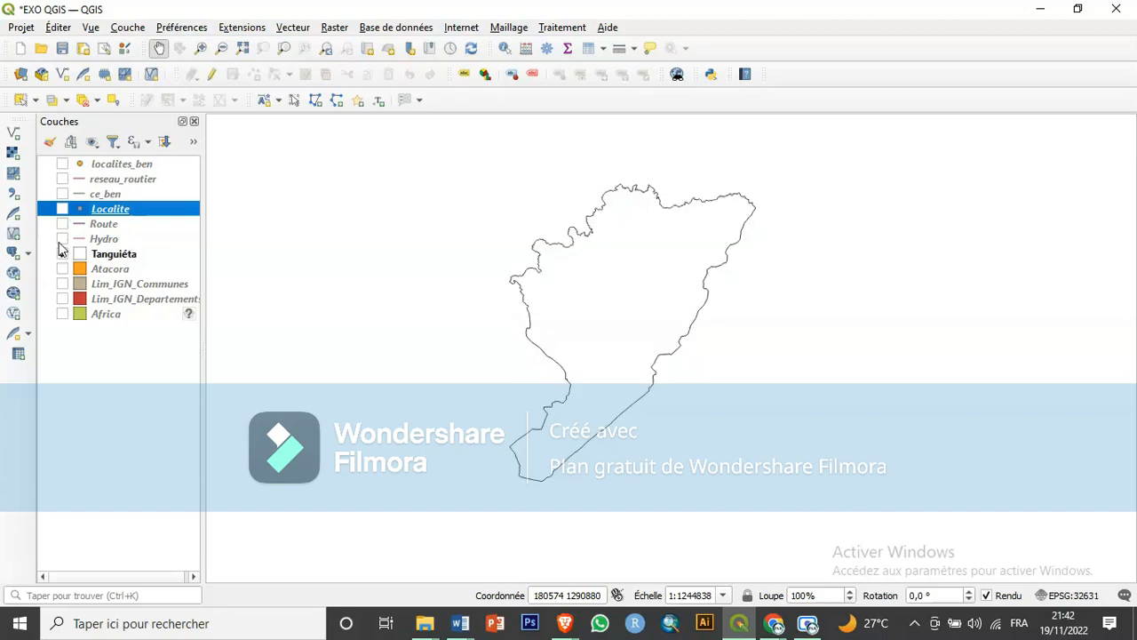
{"action": "left_click", "coordinate": [62, 239]}
{"action": "left_click", "coordinate": [62, 224]}
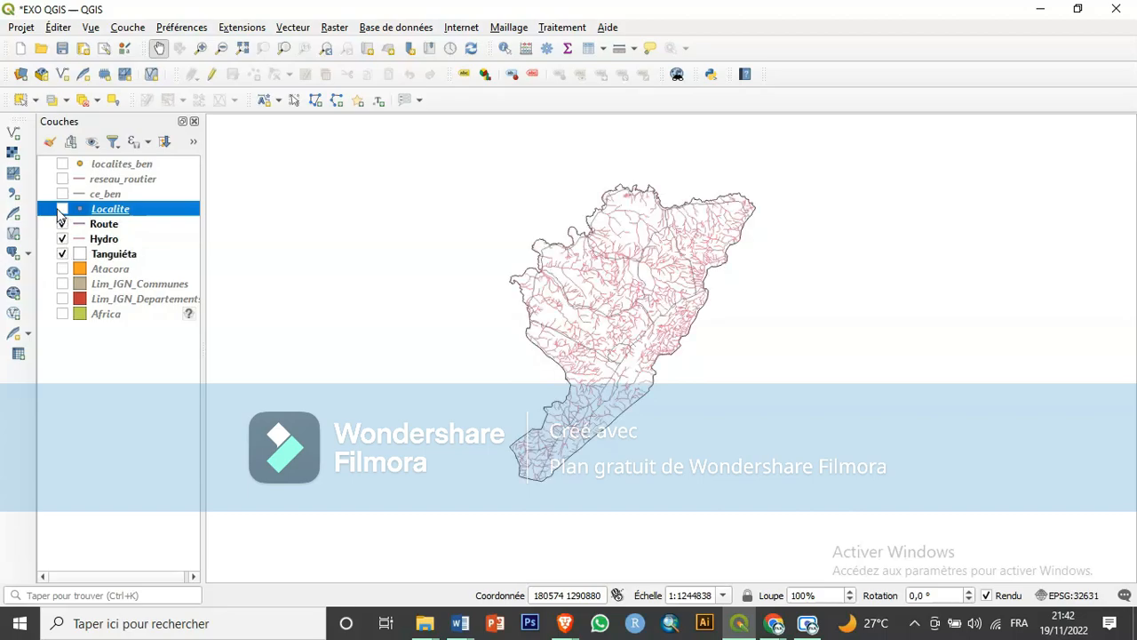
{"action": "left_click", "coordinate": [62, 209]}
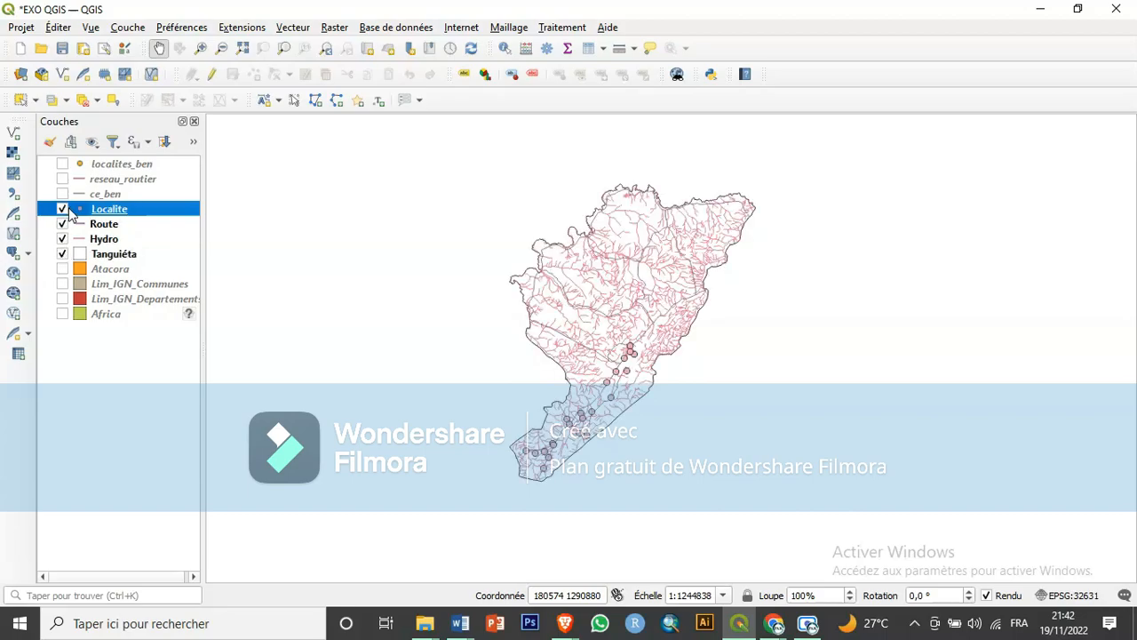
Examine the attribute table of the Hydro layer, including its TYPE field, and close it.
{"action": "left_click", "coordinate": [107, 239]}
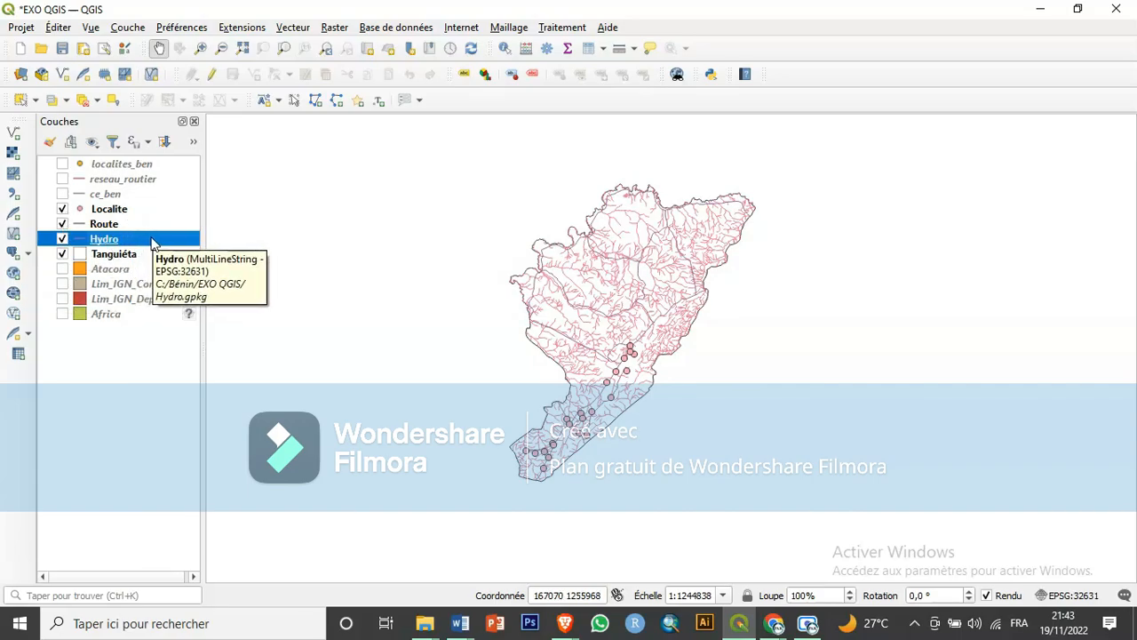
{"action": "left_click", "coordinate": [584, 50]}
{"action": "left_click", "coordinate": [585, 51]}
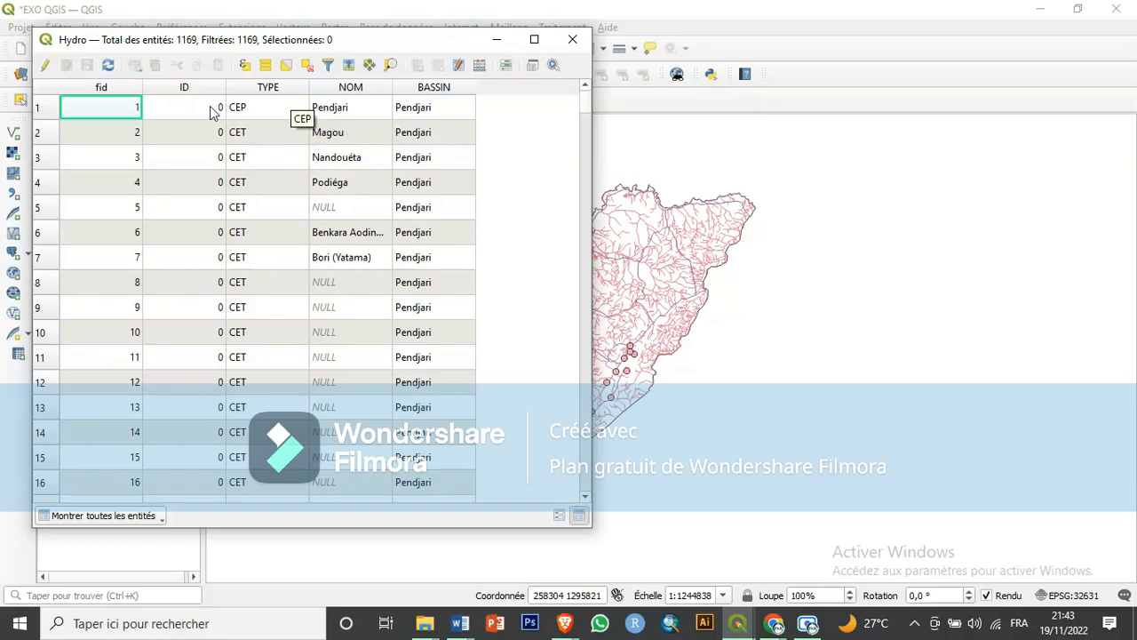
{"action": "left_click", "coordinate": [573, 40]}
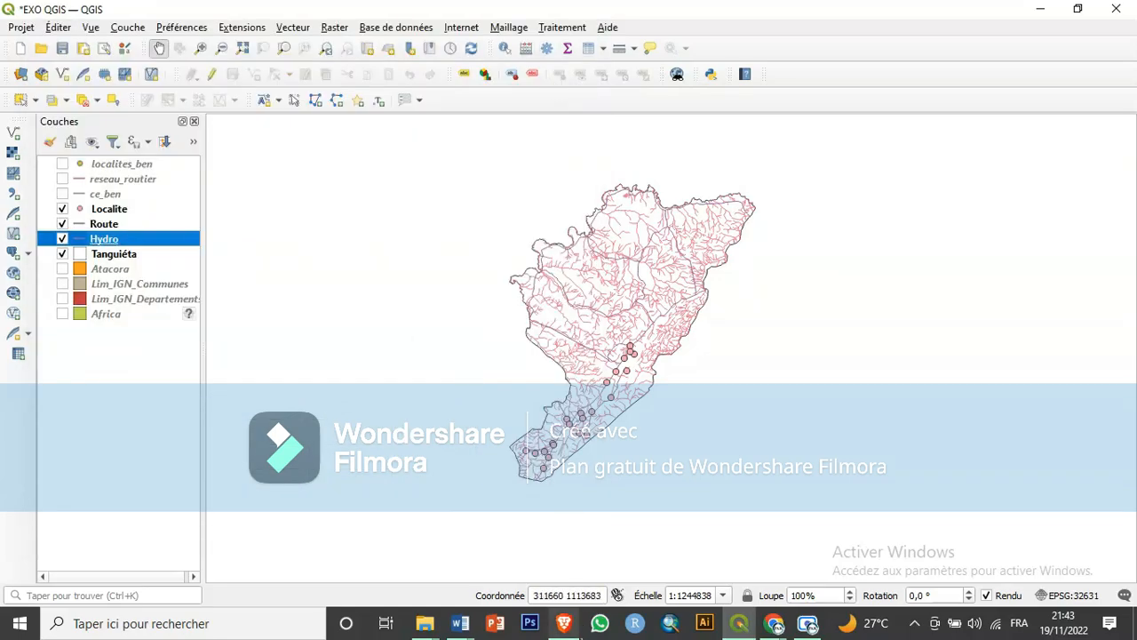
{"action": "mouse_move", "coordinate": [565, 627]}
{"action": "left_click", "coordinate": [477, 579]}
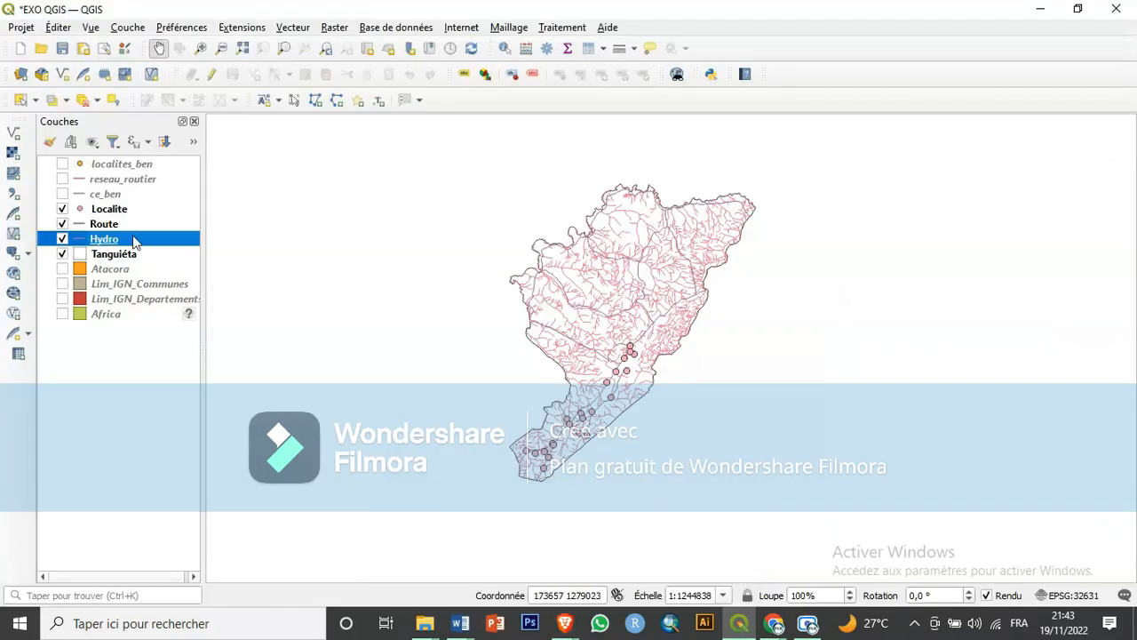
Open the Hydro layer's properties at the symbology settings.
{"action": "right_click", "coordinate": [143, 244]}
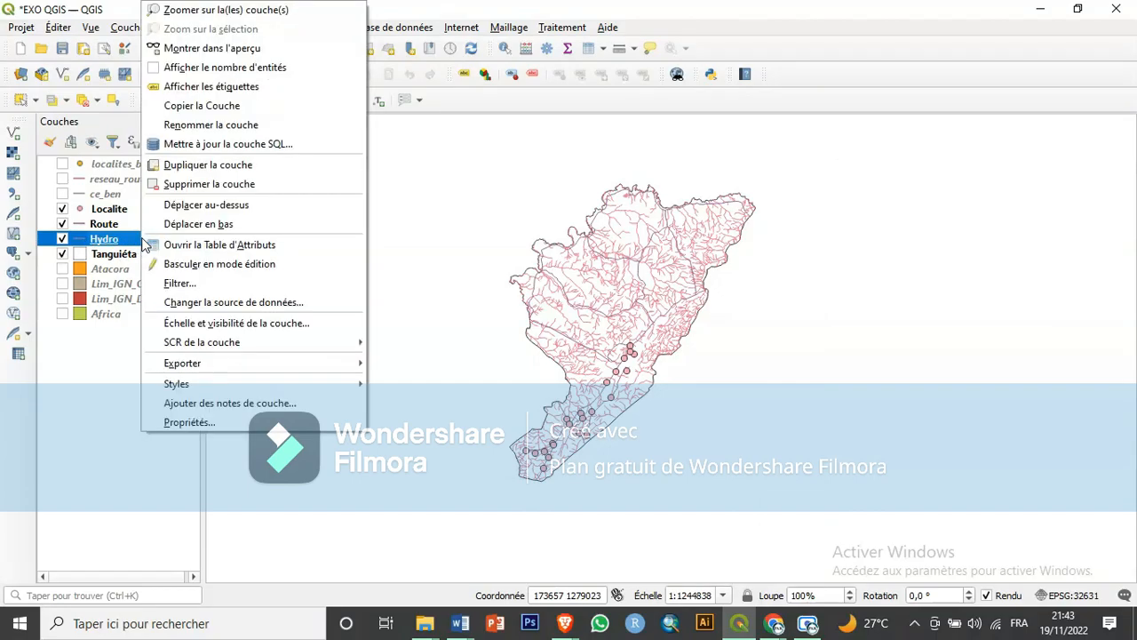
{"action": "left_click", "coordinate": [209, 421]}
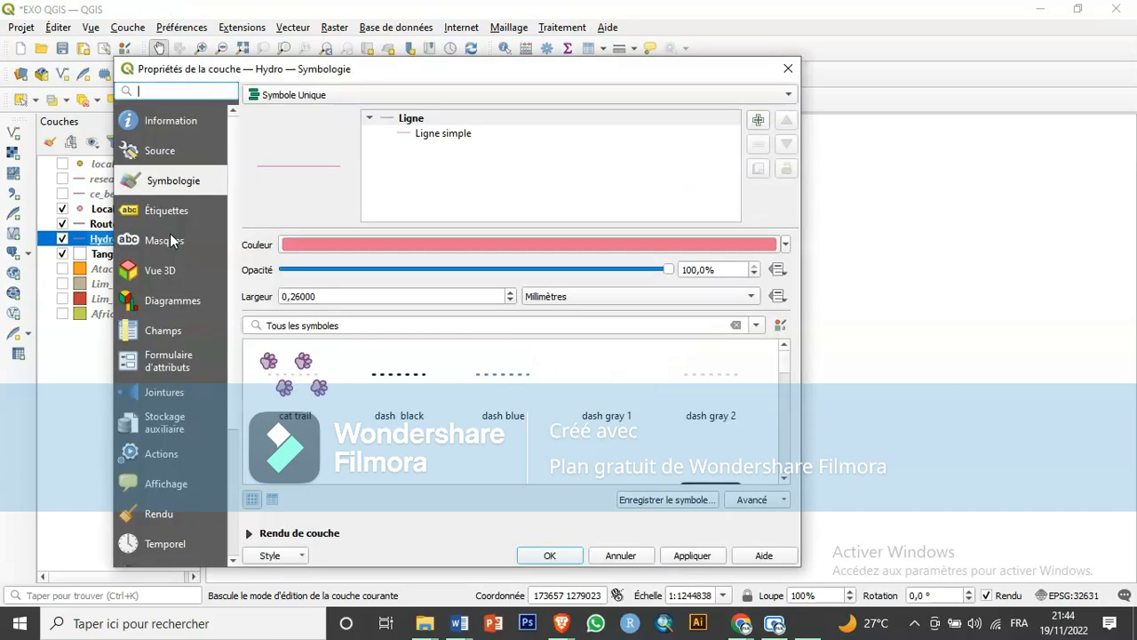
{"action": "left_click_drag", "start_coordinate": [411, 78], "coordinate": [414, 55]}
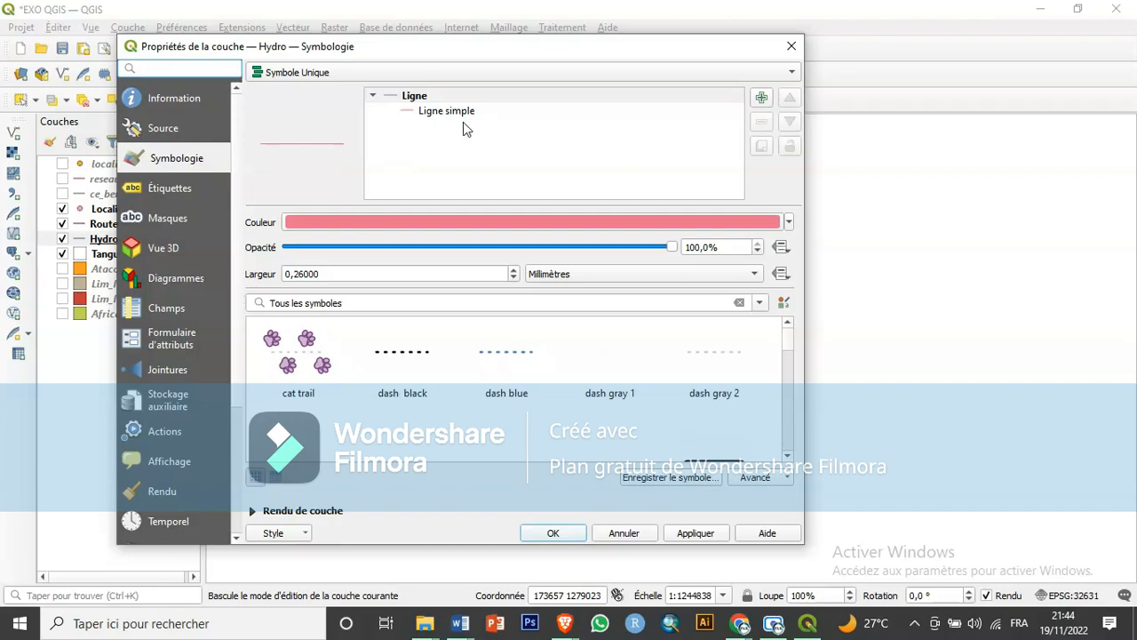
{"action": "left_click", "coordinate": [171, 191]}
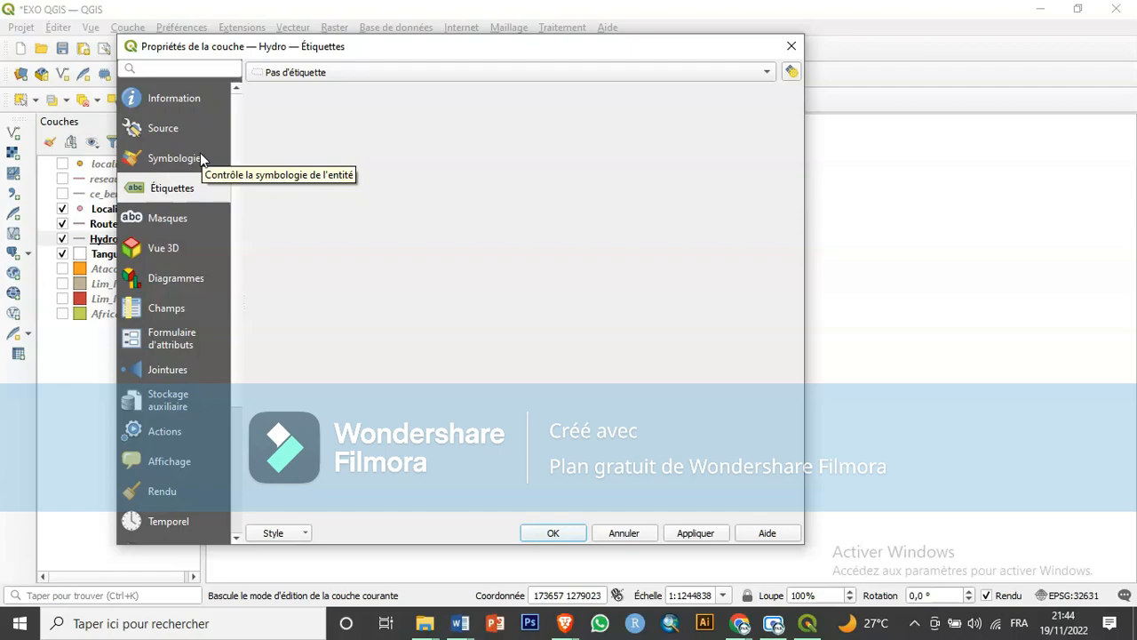
{"action": "left_click", "coordinate": [201, 160]}
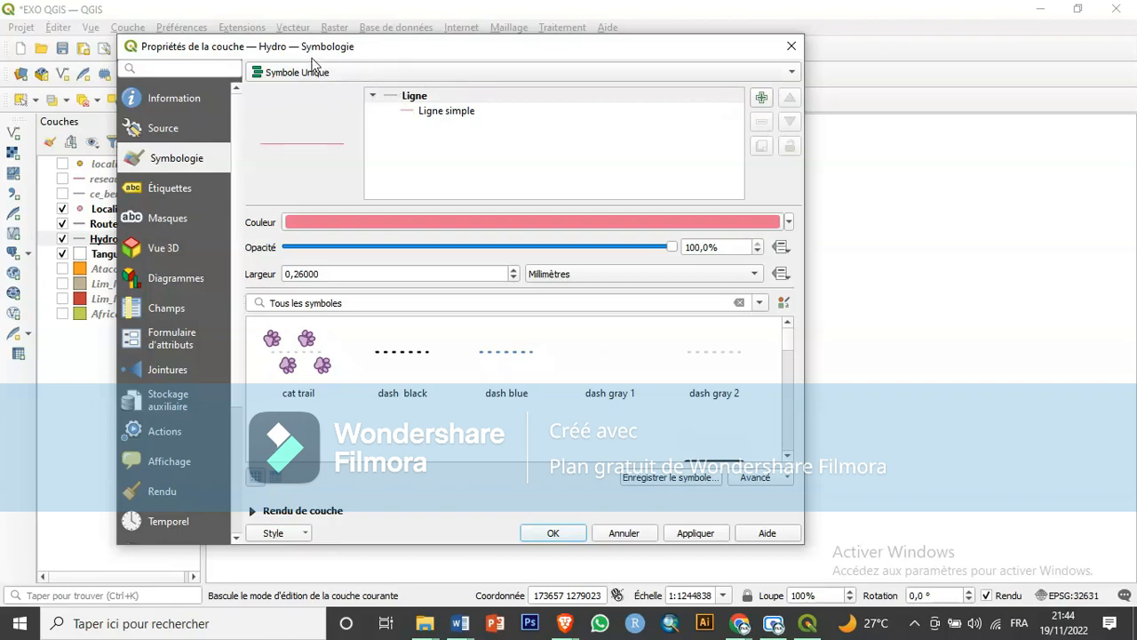
Set the Hydro layer's symbology to categorized by the TYPE field and classify its values.
{"action": "left_click", "coordinate": [440, 79]}
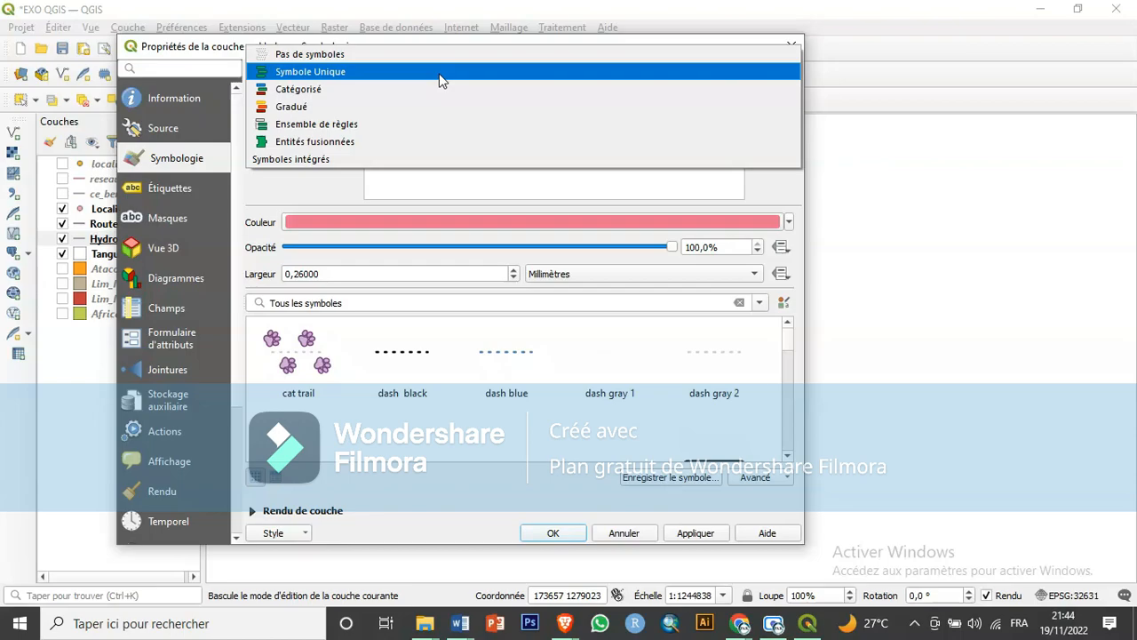
{"action": "left_click", "coordinate": [315, 89]}
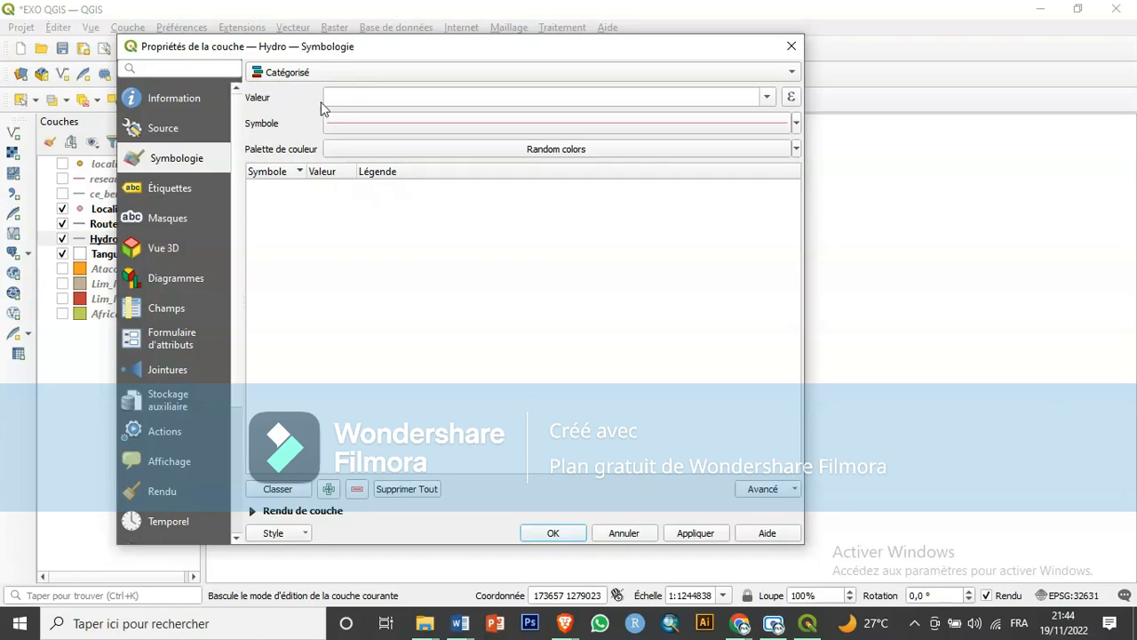
{"action": "left_click", "coordinate": [767, 100]}
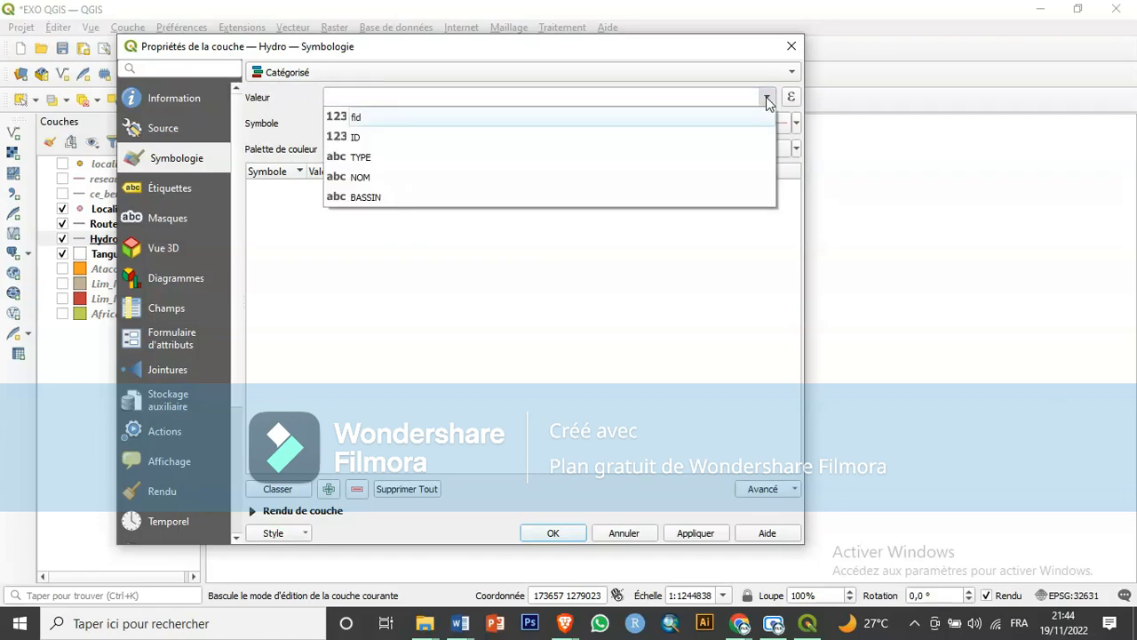
{"action": "left_click", "coordinate": [398, 167]}
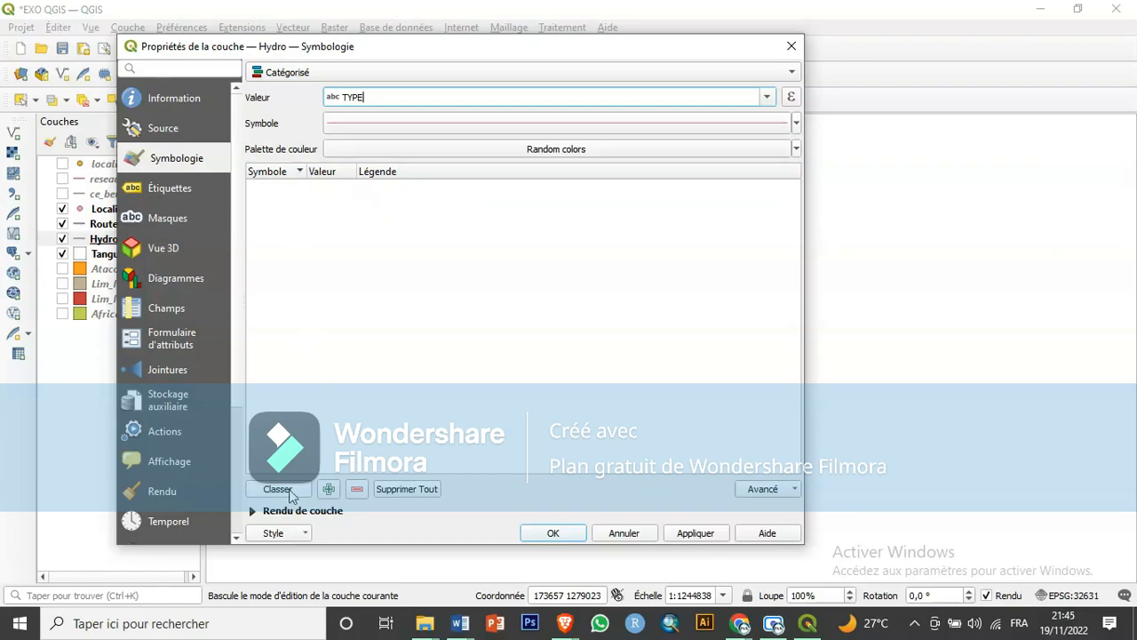
{"action": "left_click", "coordinate": [277, 489]}
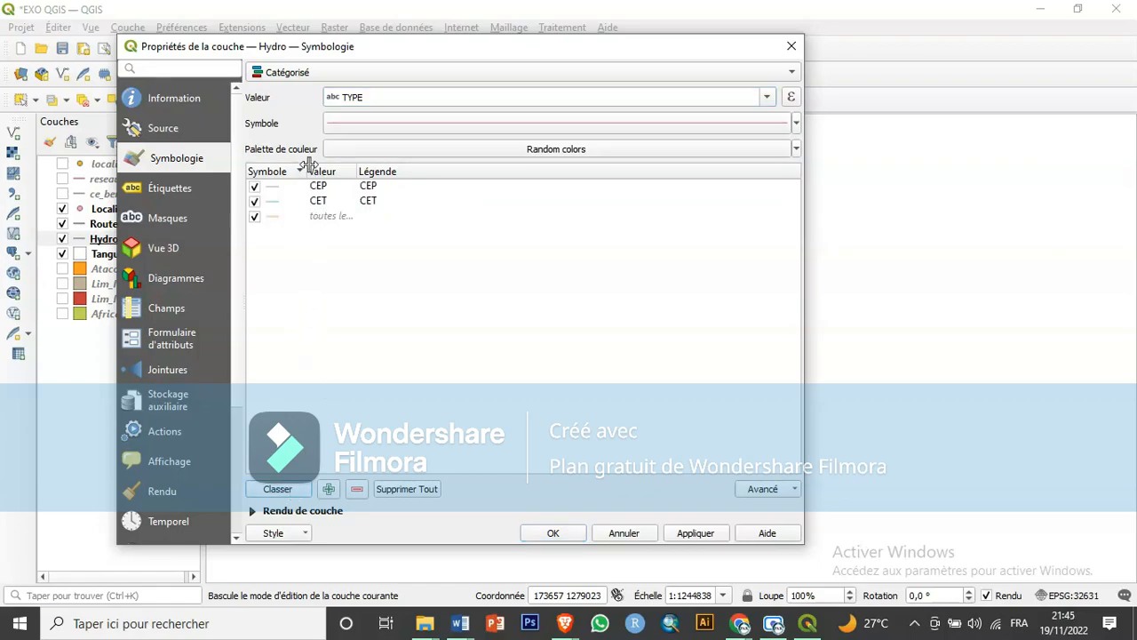
Remove the catch-all category for other values and the CET category from the Hydro classification.
{"action": "left_click", "coordinate": [340, 220]}
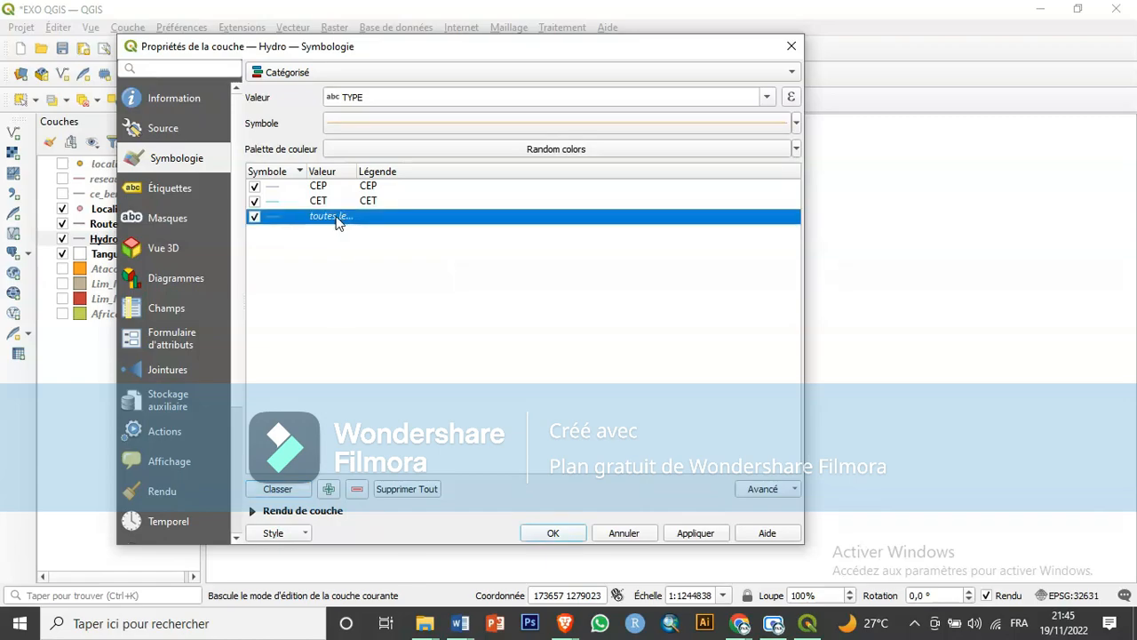
{"action": "left_click", "coordinate": [359, 490]}
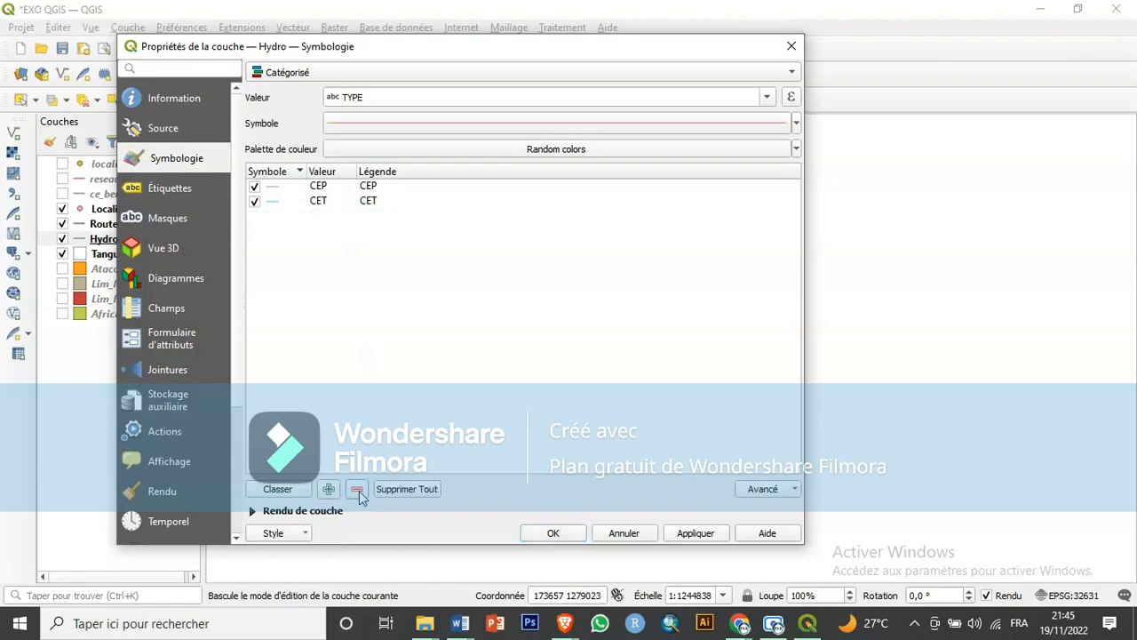
{"action": "left_click", "coordinate": [367, 203]}
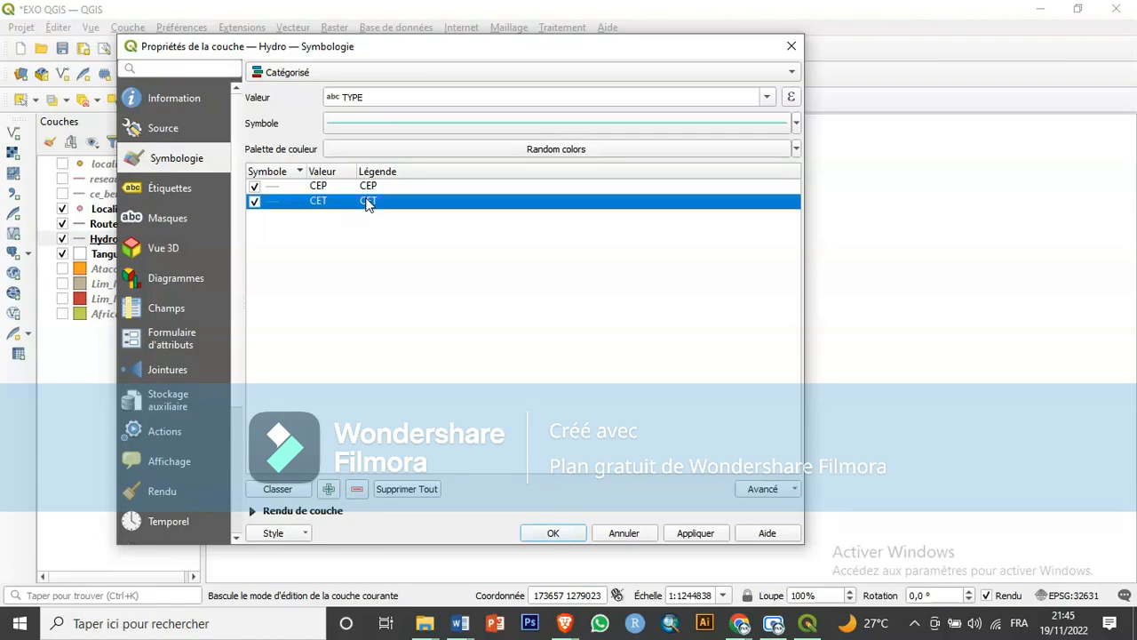
{"action": "left_click", "coordinate": [358, 491]}
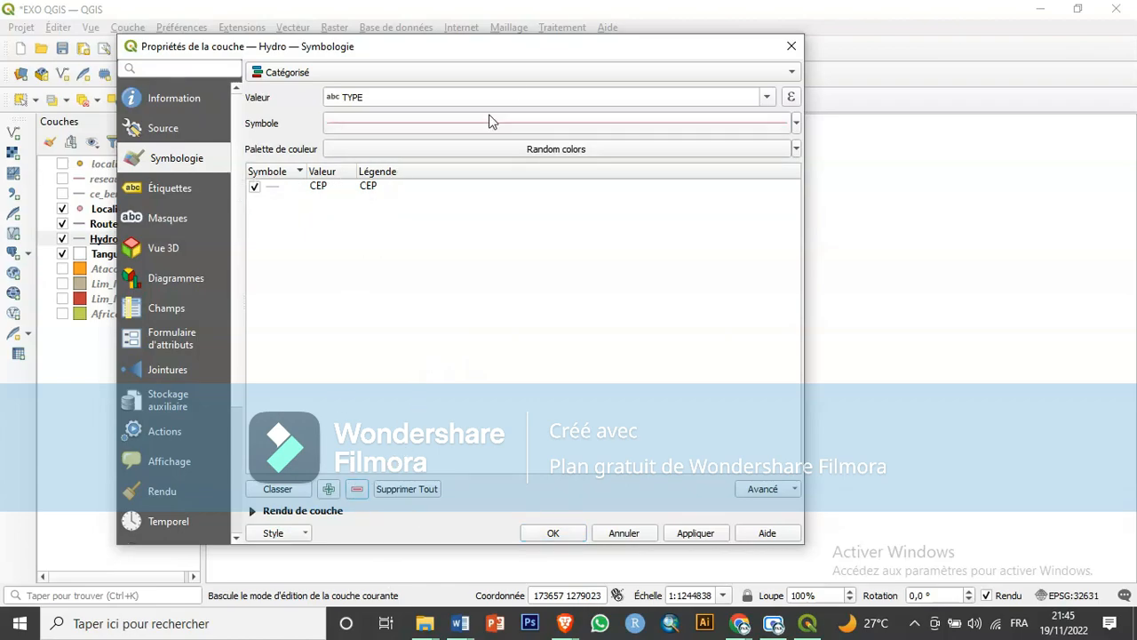
Apply the Hydro classification containing only the CEP category to the map, keeping the map visible beside the properties dialog.
{"action": "left_click_drag", "start_coordinate": [553, 58], "coordinate": [326, 56]}
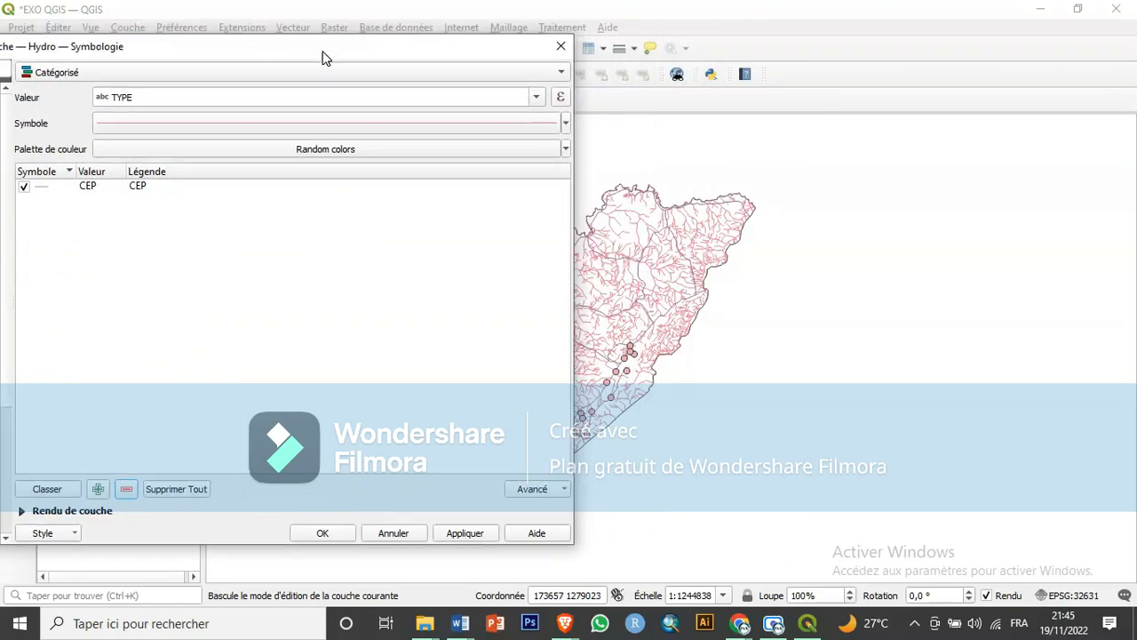
{"action": "left_click", "coordinate": [487, 533]}
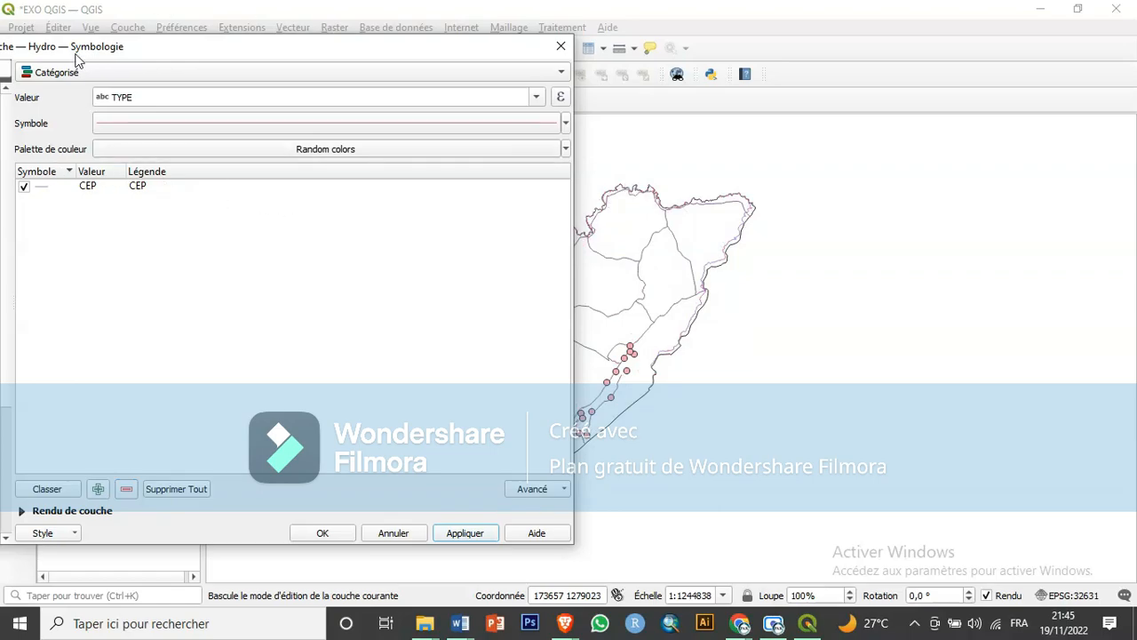
{"action": "double_click", "coordinate": [41, 187]}
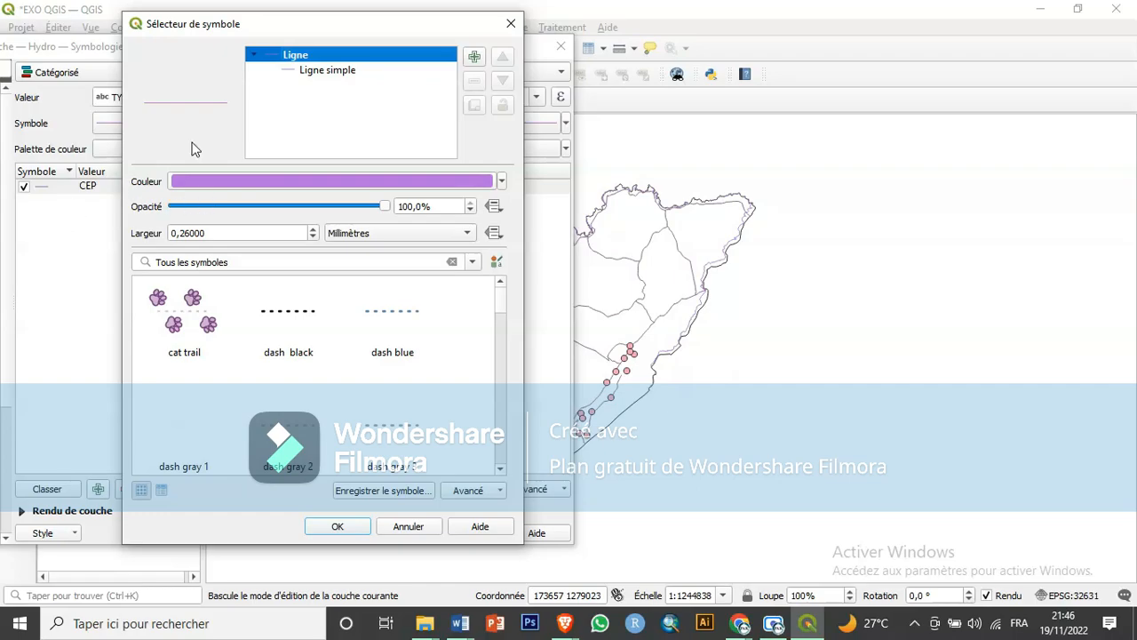
{"action": "left_click", "coordinate": [345, 71]}
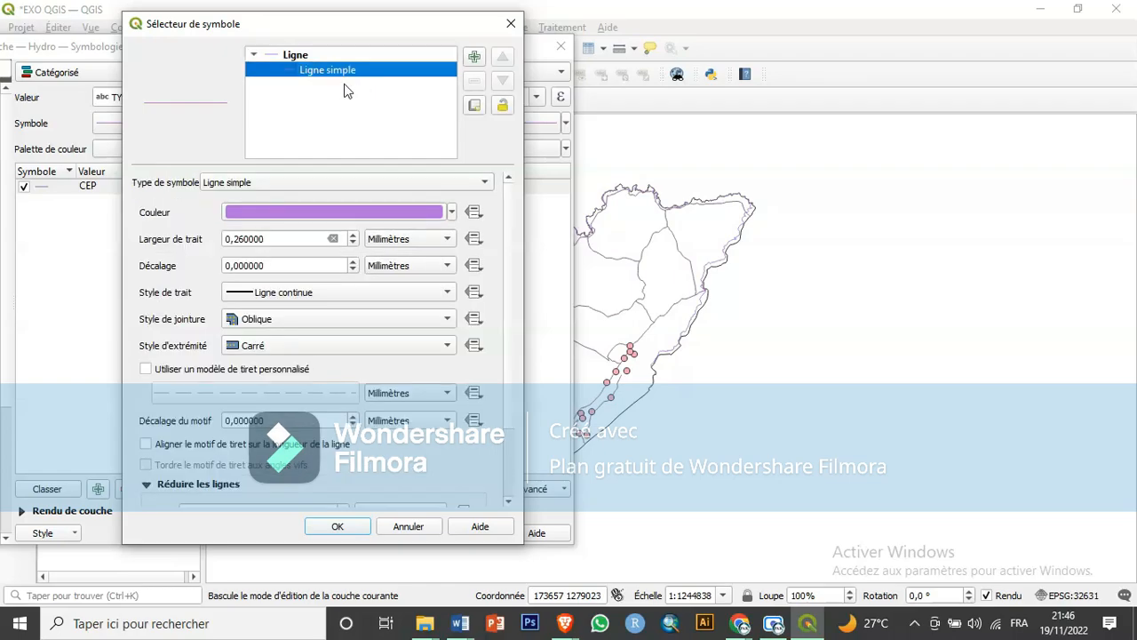
{"action": "left_click", "coordinate": [452, 213]}
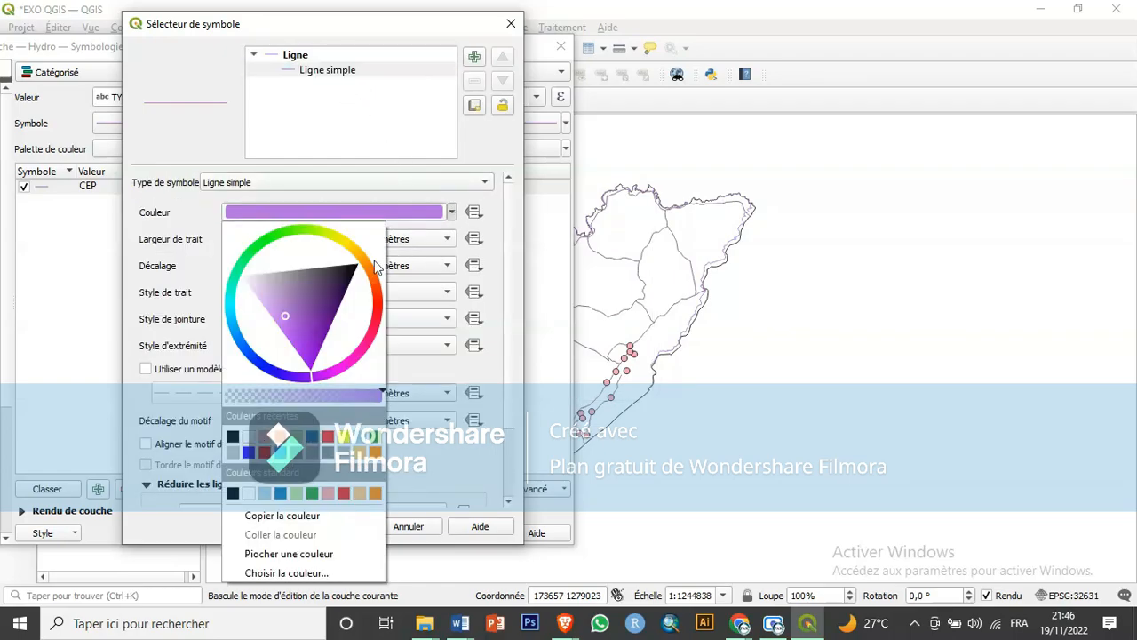
{"action": "left_click", "coordinate": [511, 25]}
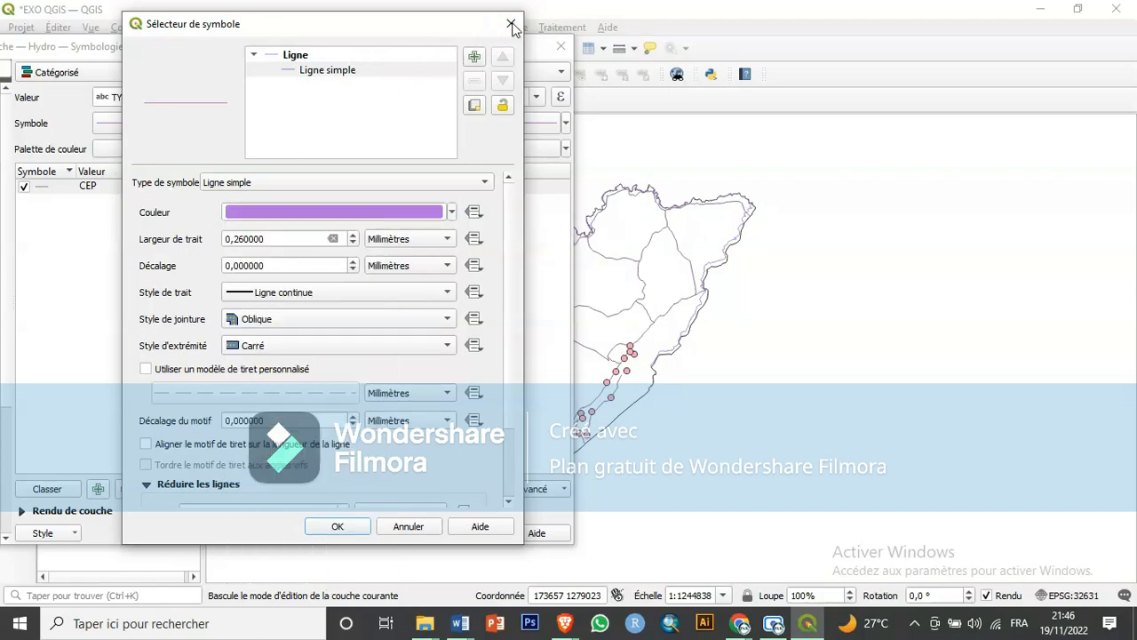
{"action": "left_click", "coordinate": [511, 25]}
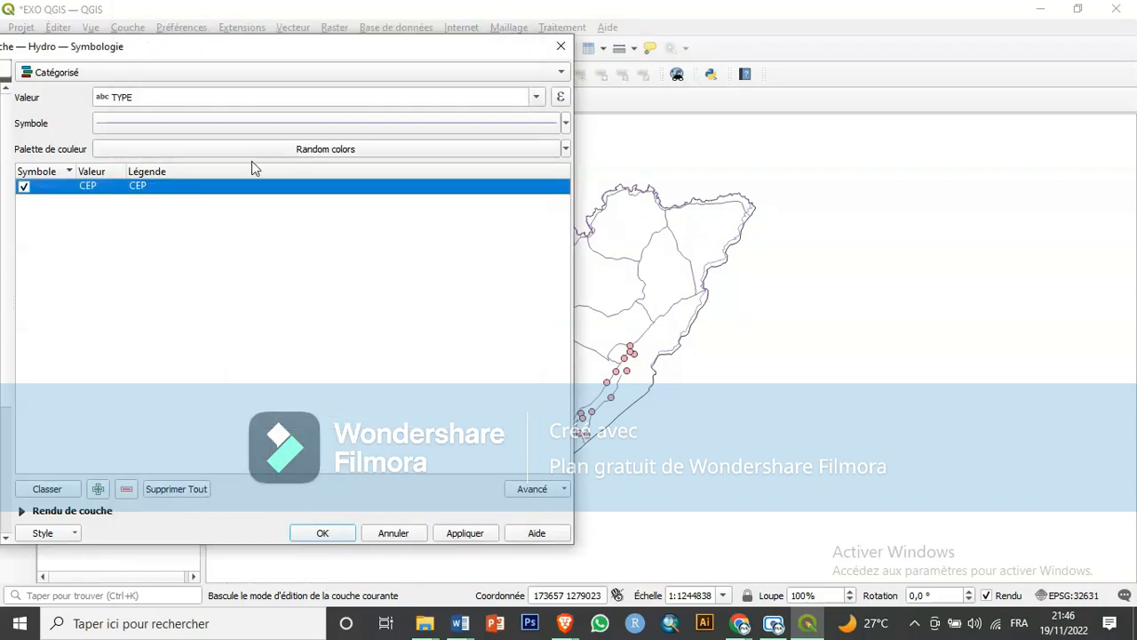
{"action": "left_click", "coordinate": [51, 218]}
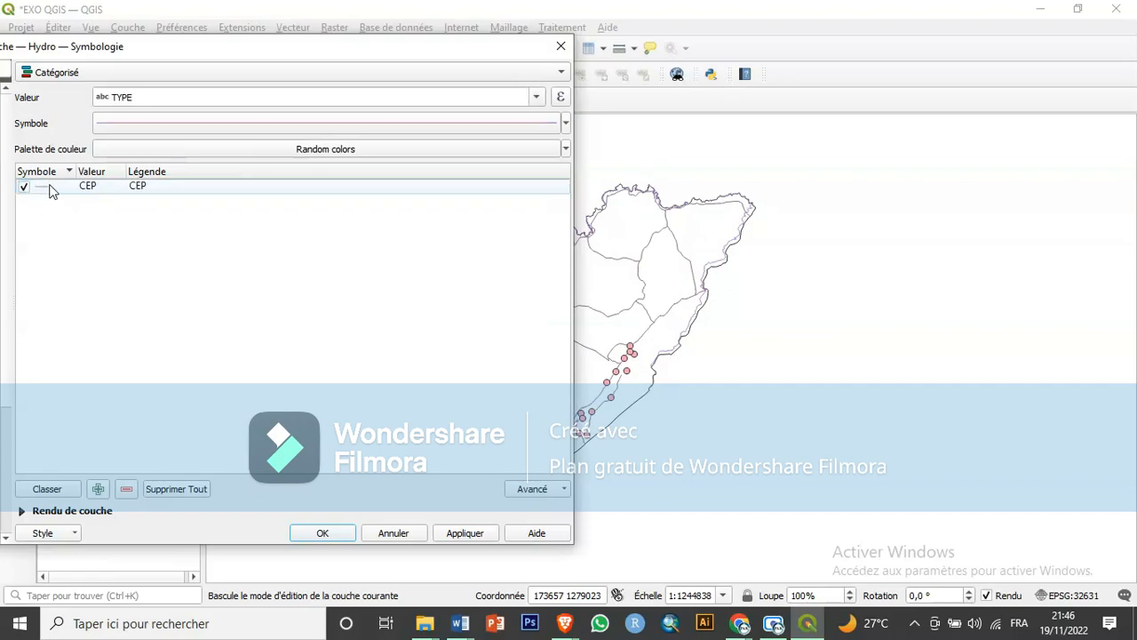
Set the simple line colour of the Hydro layer's CEP symbol to blue from the recent colours.
{"action": "double_click", "coordinate": [42, 187]}
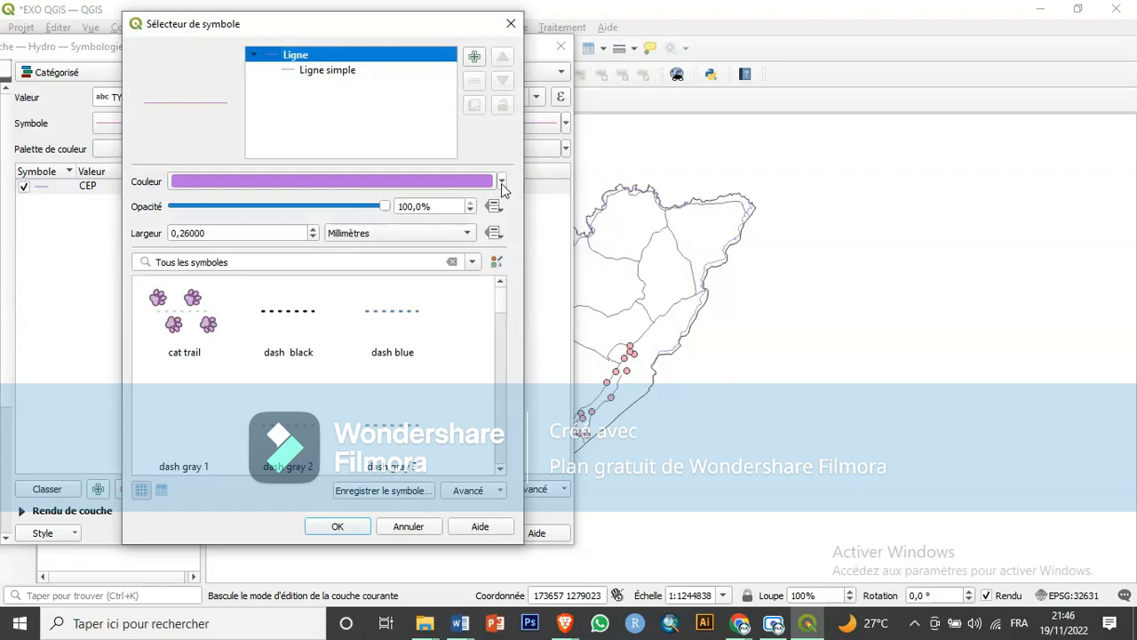
{"action": "left_click", "coordinate": [502, 182]}
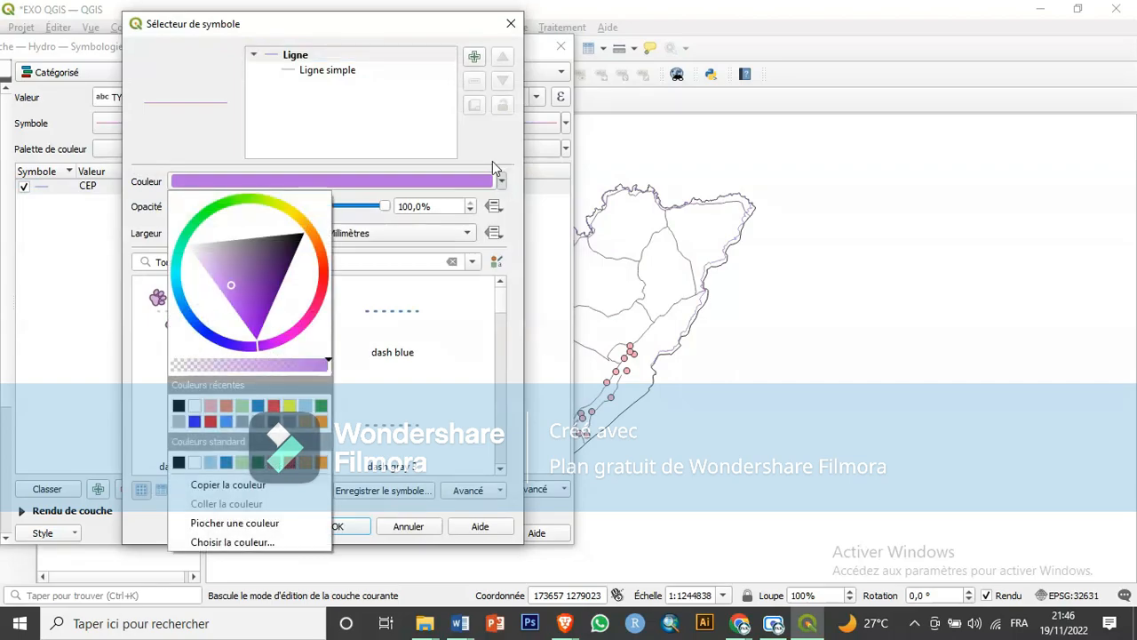
{"action": "left_click", "coordinate": [341, 78]}
{"action": "left_click", "coordinate": [341, 78]}
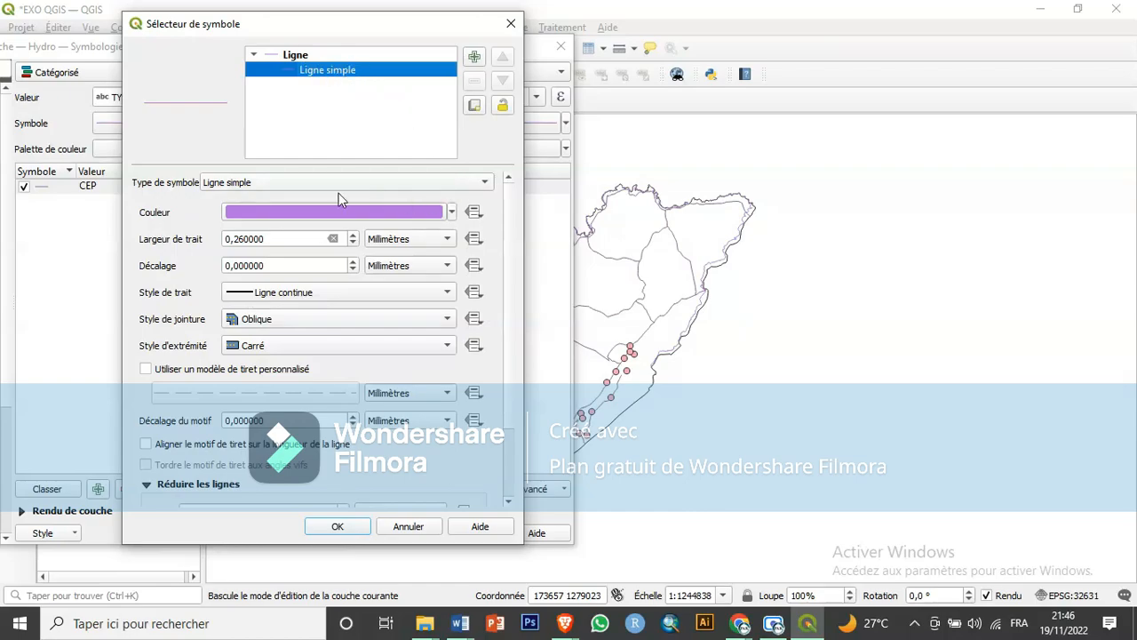
{"action": "left_click", "coordinate": [451, 212]}
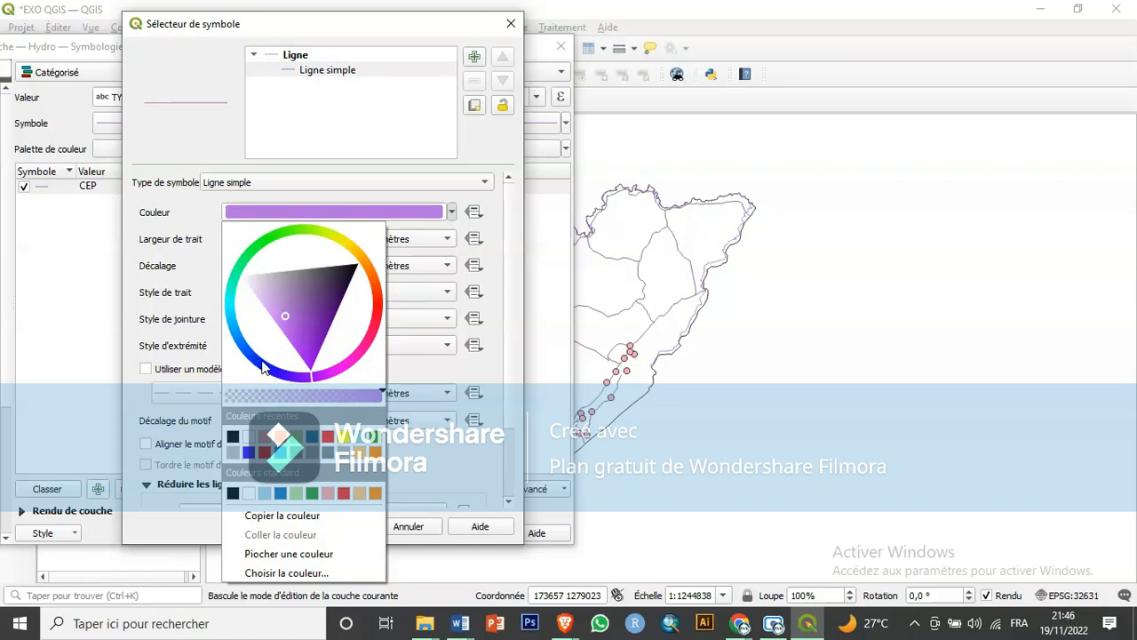
{"action": "left_click", "coordinate": [248, 452]}
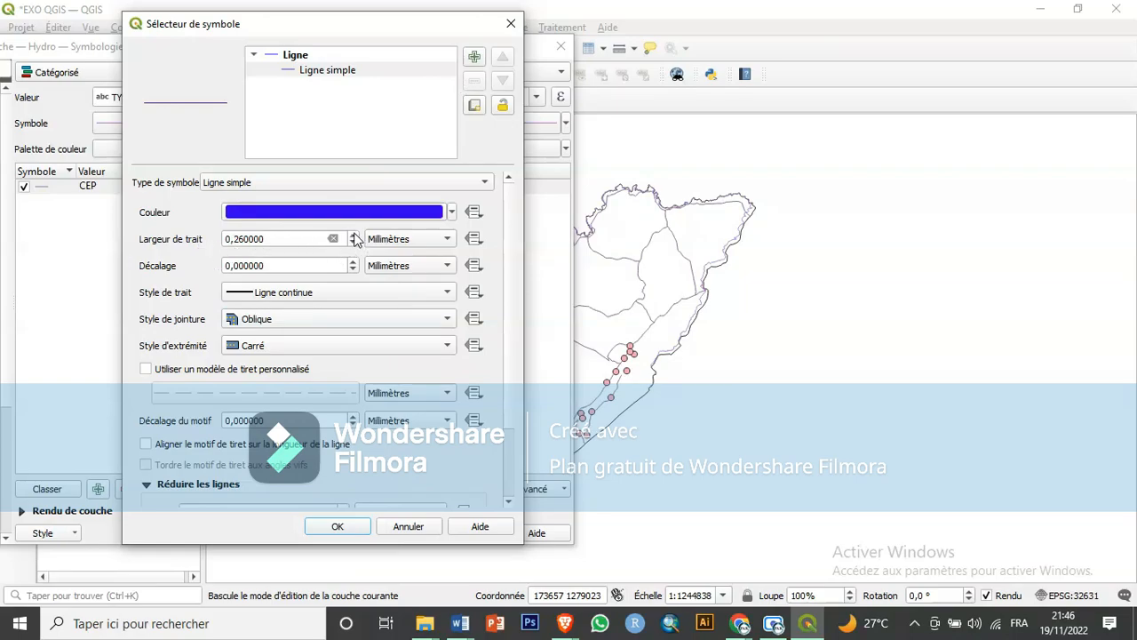
Set the CEP line's stroke width to 0.66 mm and apply the symbol to the map.
{"action": "double_click", "coordinate": [353, 236]}
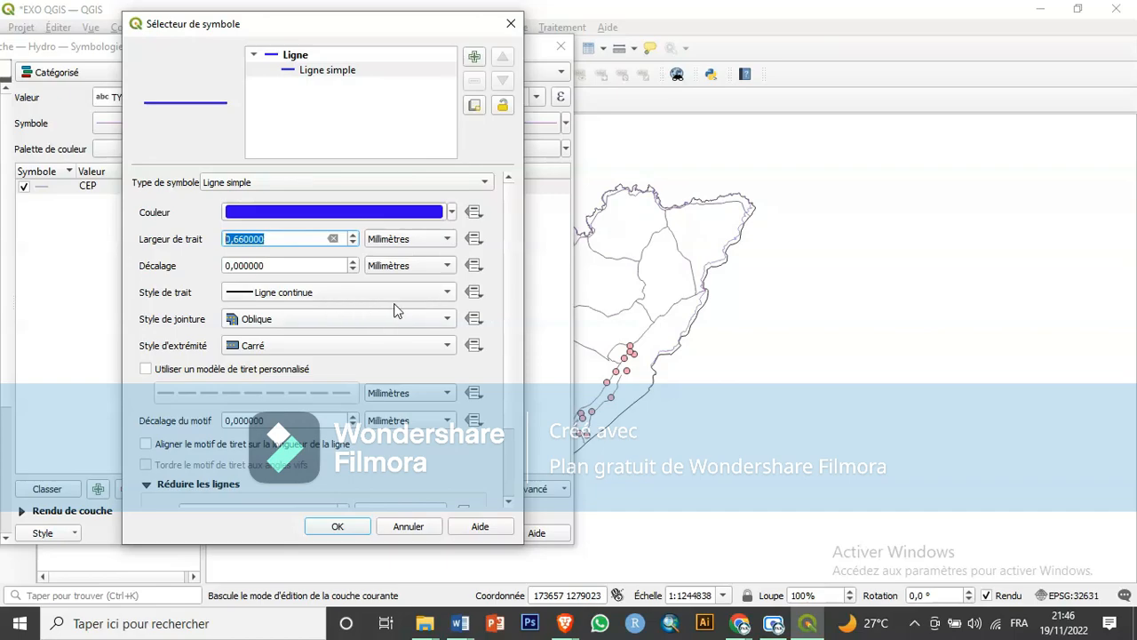
{"action": "left_click", "coordinate": [415, 291]}
{"action": "left_click", "coordinate": [418, 297]}
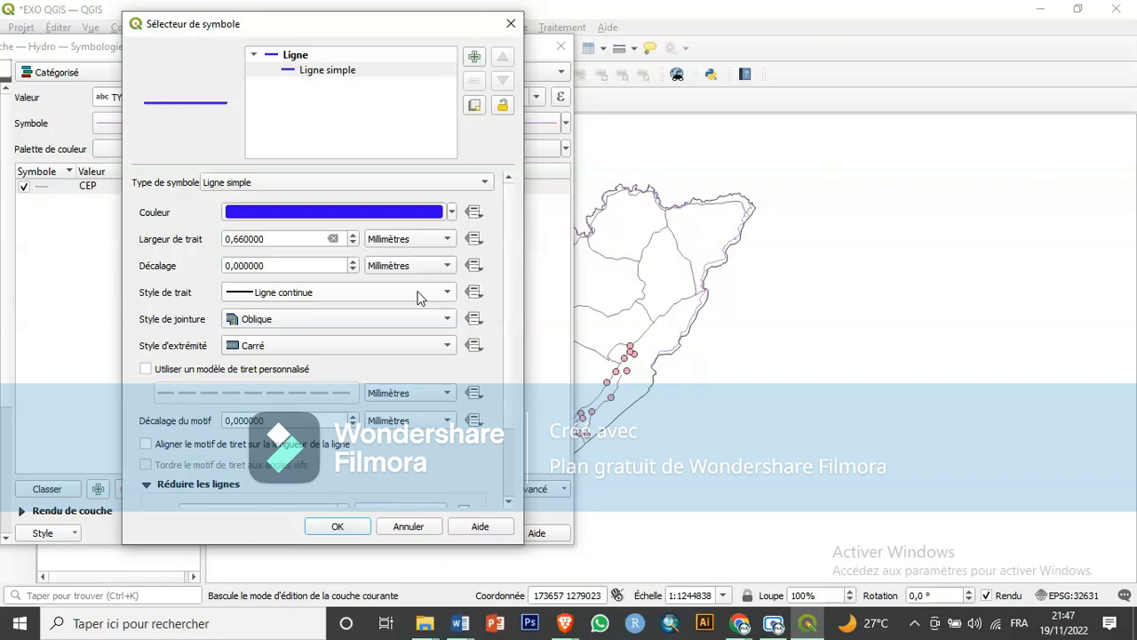
{"action": "left_click", "coordinate": [338, 527]}
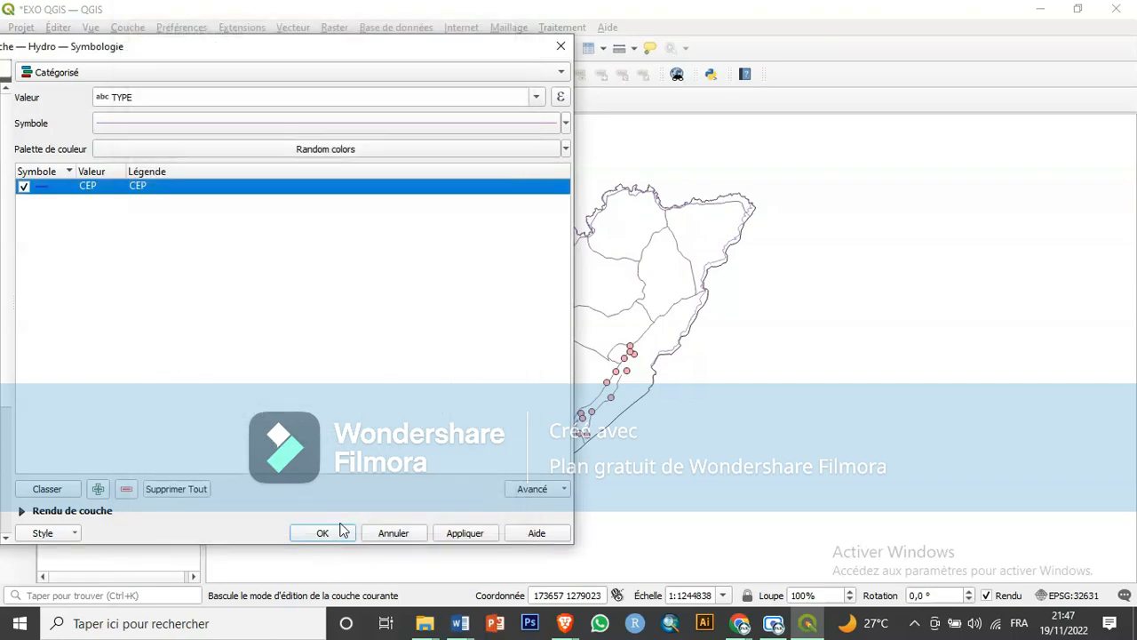
{"action": "left_click", "coordinate": [459, 534]}
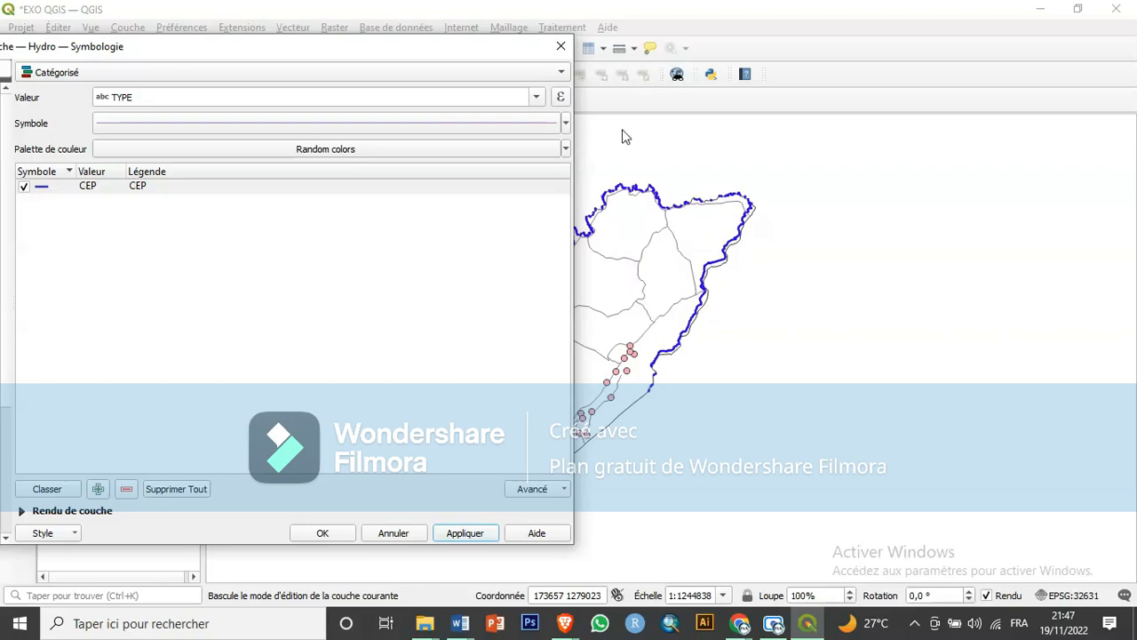
{"action": "left_click_drag", "start_coordinate": [513, 55], "coordinate": [489, 37]}
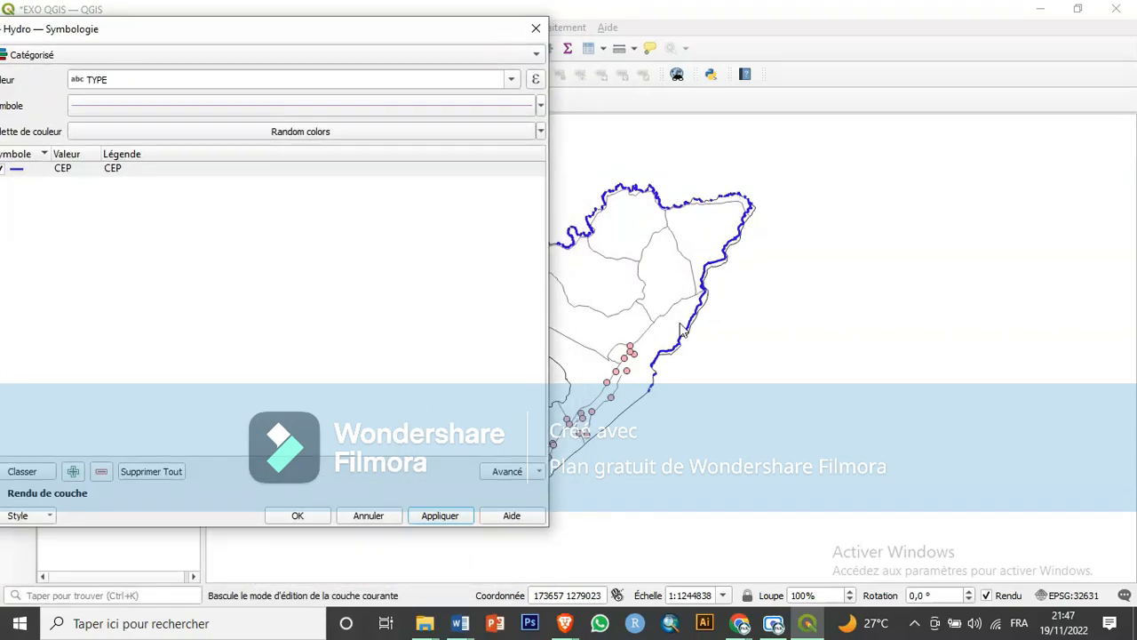
{"action": "left_click_drag", "start_coordinate": [264, 32], "coordinate": [288, 48]}
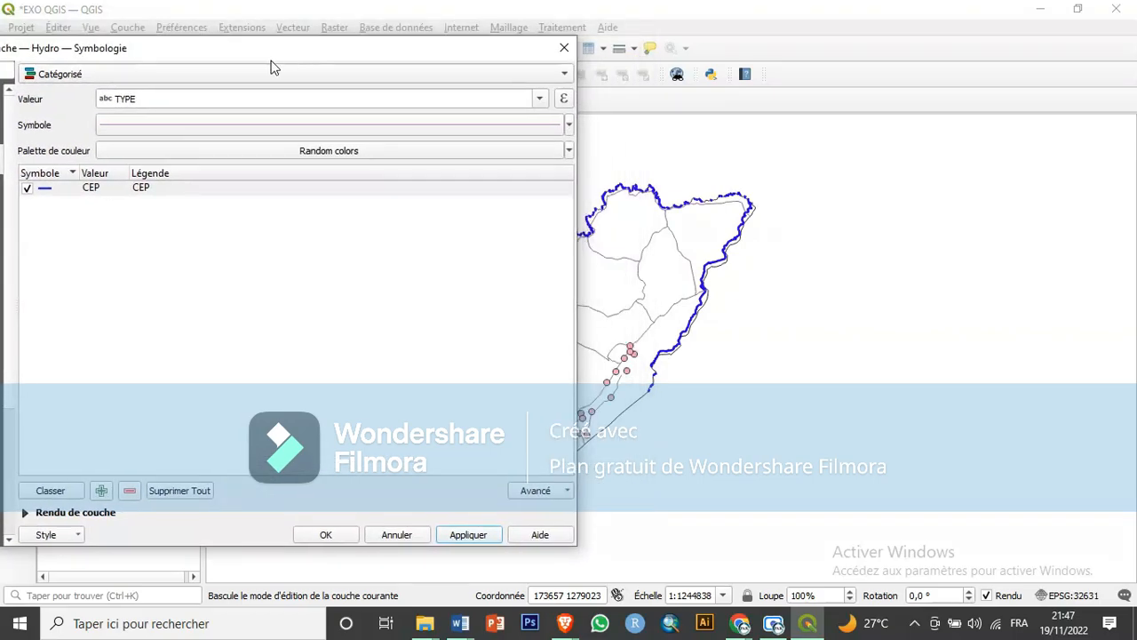
Change the CEP category's legend to "Cours d'eau permanent" and confirm the Hydro layer's symbology.
{"action": "left_click", "coordinate": [142, 190]}
{"action": "left_click", "coordinate": [143, 190]}
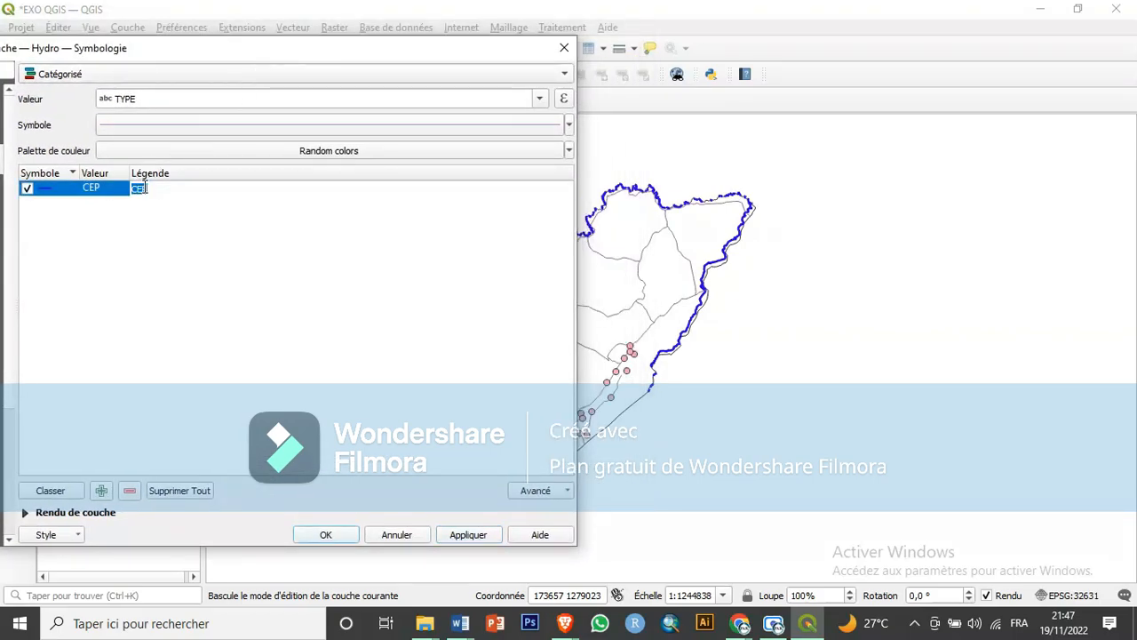
{"action": "type", "text": "C"}
{"action": "left_click", "coordinate": [166, 265]}
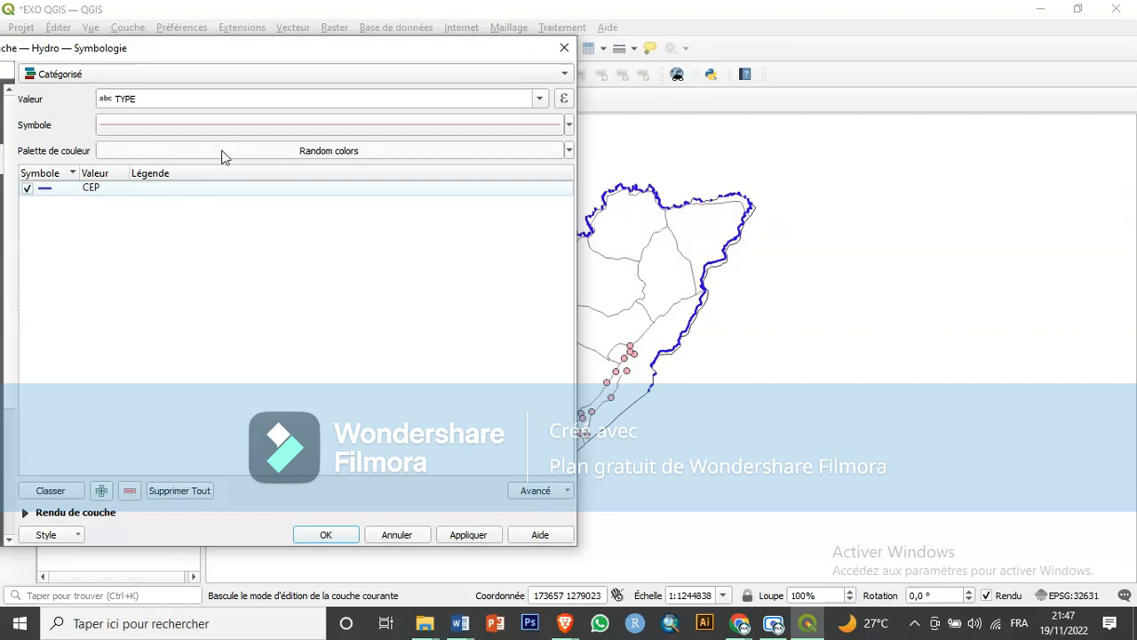
{"action": "double_click", "coordinate": [142, 188]}
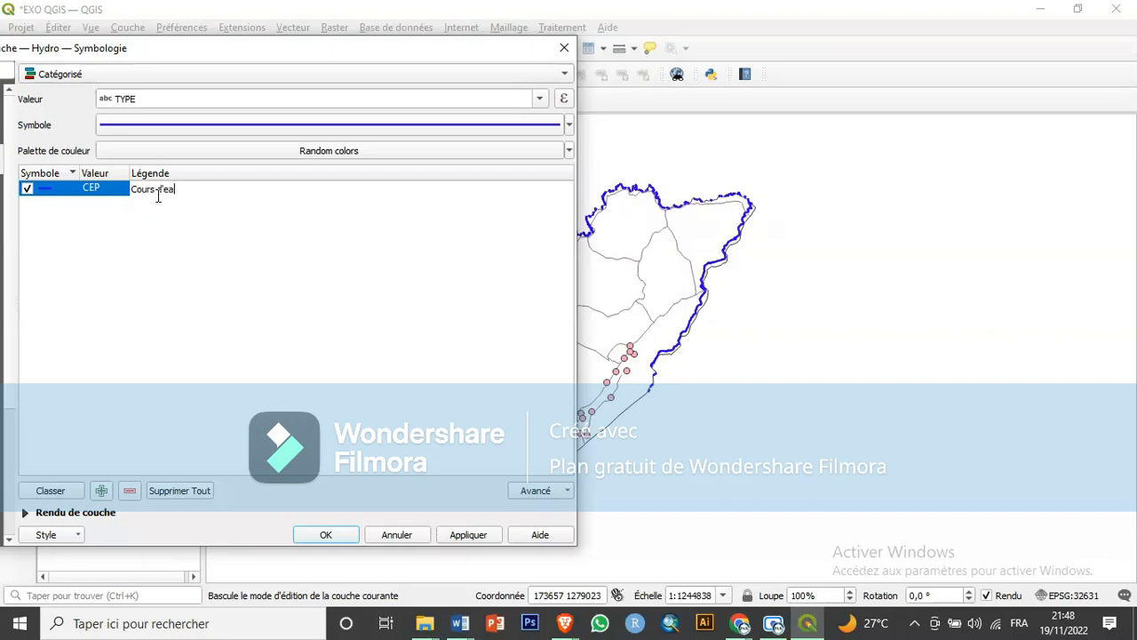
{"action": "type", "text": "nt"}
{"action": "key", "text": "Return"}
{"action": "double_click", "coordinate": [149, 189]}
{"action": "left_click", "coordinate": [480, 536]}
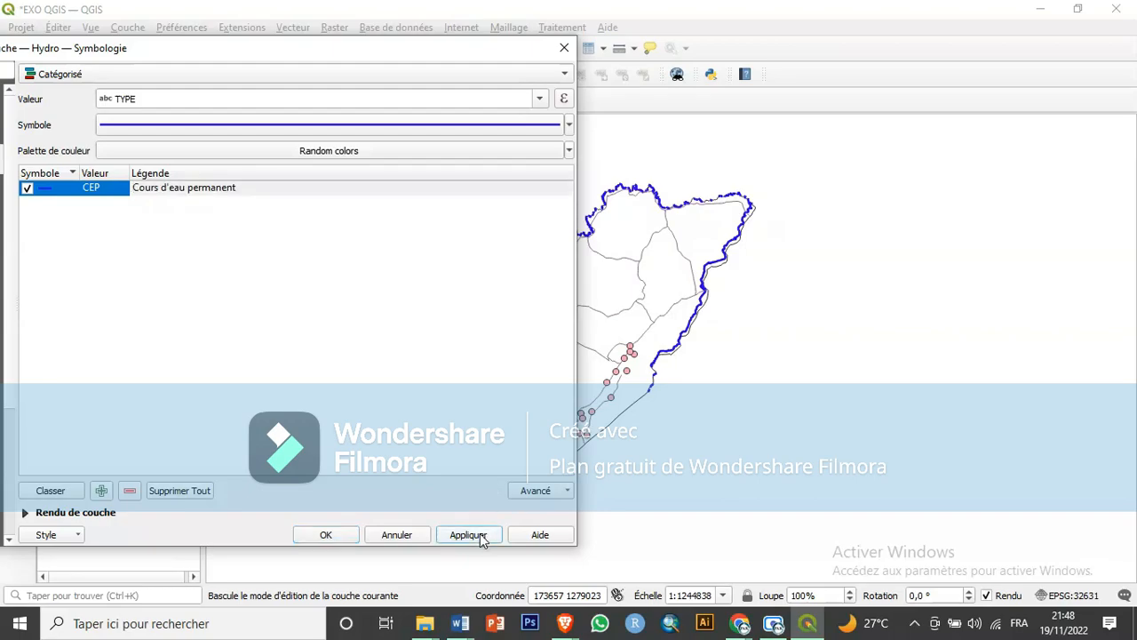
{"action": "left_click", "coordinate": [326, 535]}
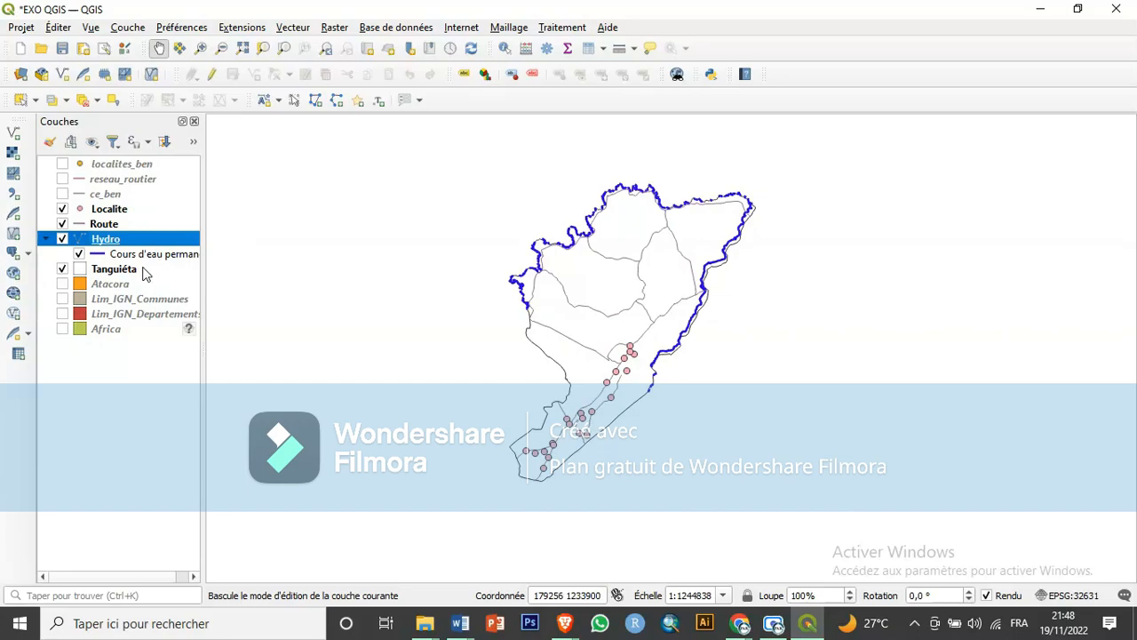
Hide the Cours d'eau permanent category and show it again to check its lines on the map.
{"action": "left_click", "coordinate": [79, 256]}
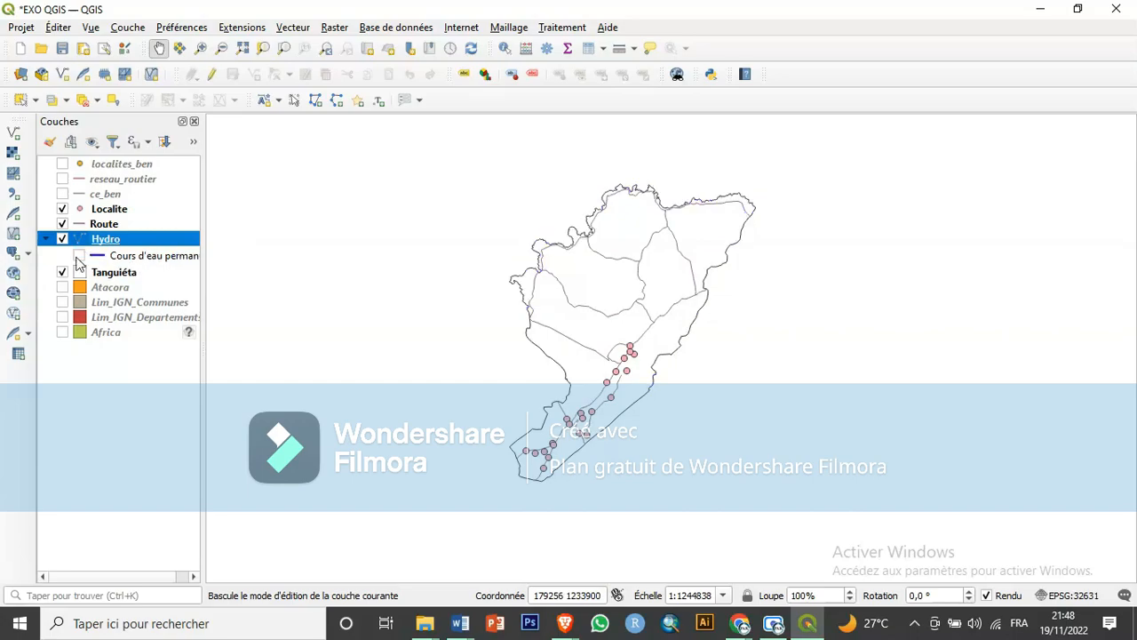
{"action": "left_click", "coordinate": [79, 256]}
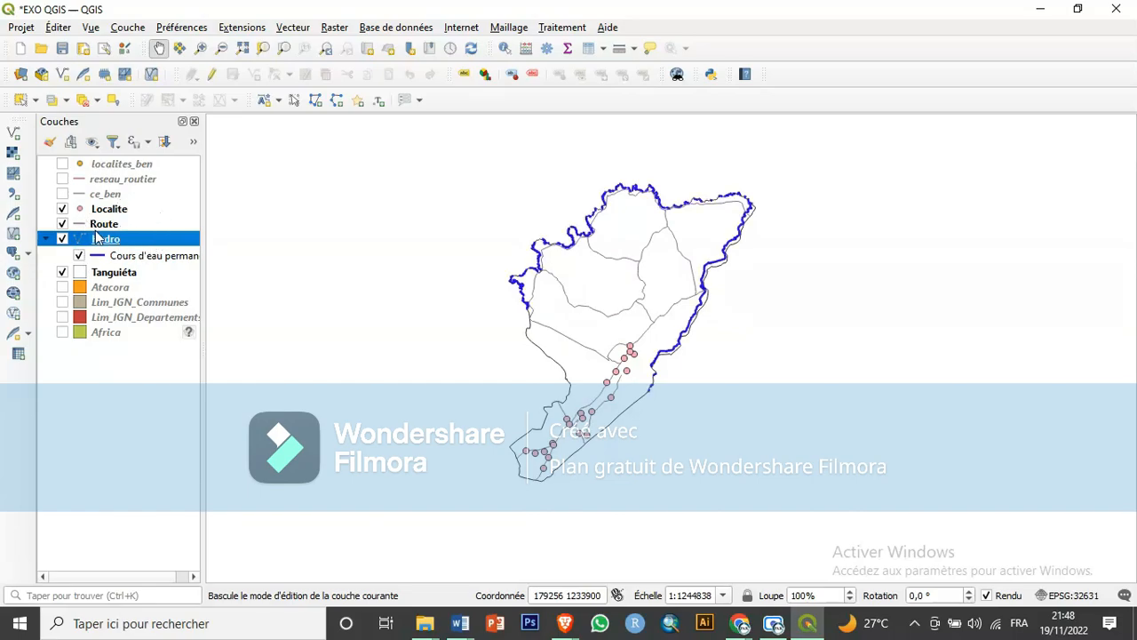
Examine the TYPE field in the Route layer's attribute table and close the table.
{"action": "left_click", "coordinate": [111, 224]}
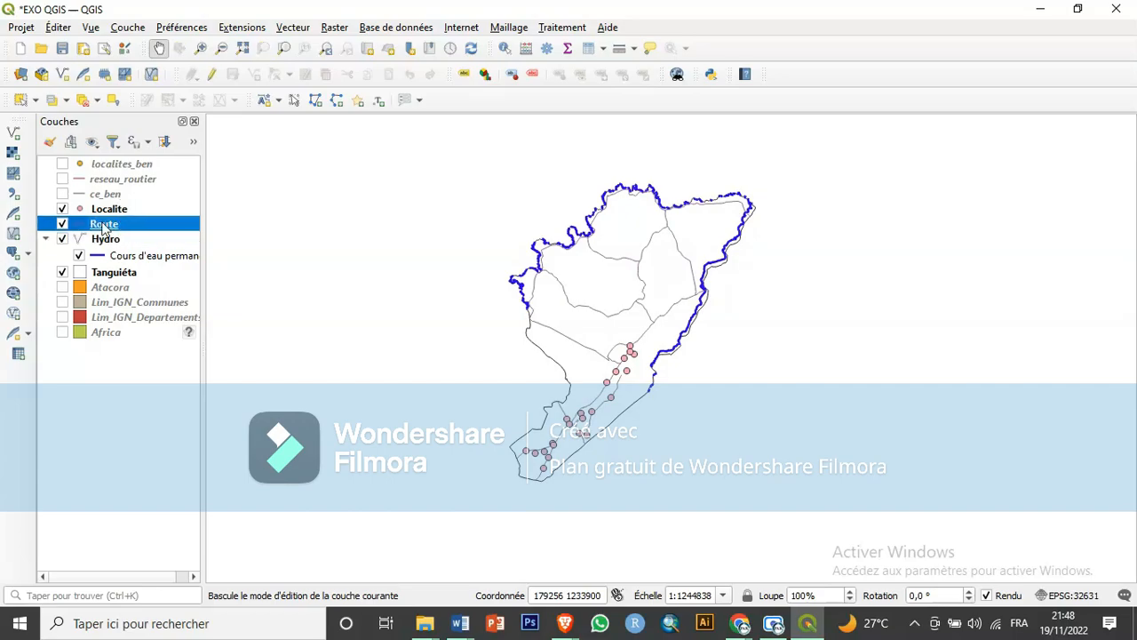
{"action": "left_click", "coordinate": [586, 48]}
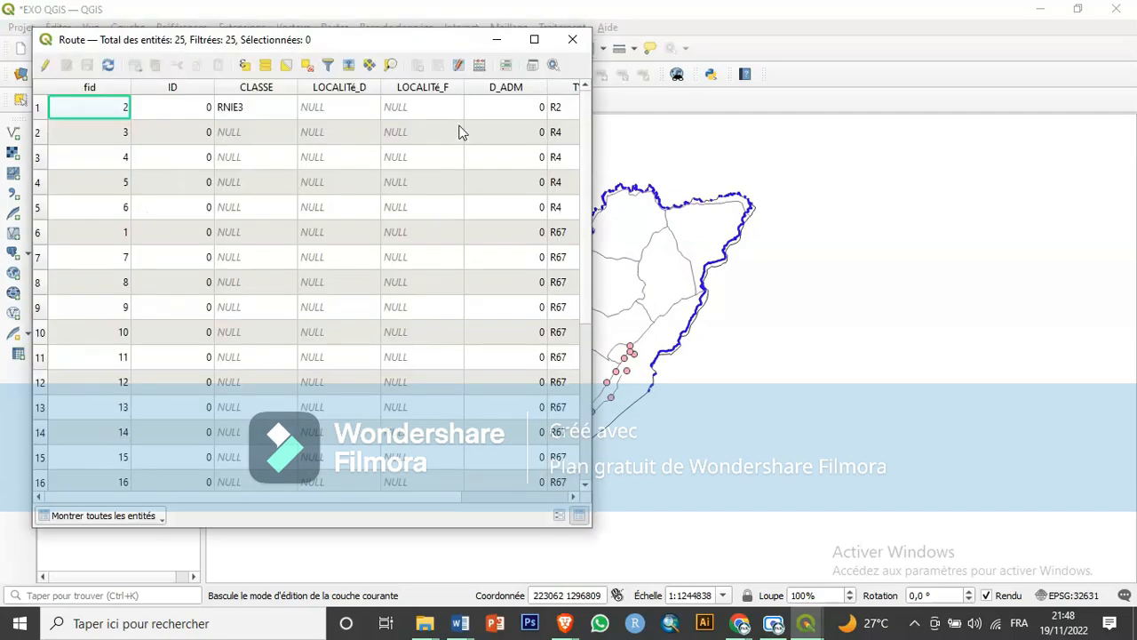
{"action": "left_click_drag", "start_coordinate": [442, 498], "coordinate": [542, 484]}
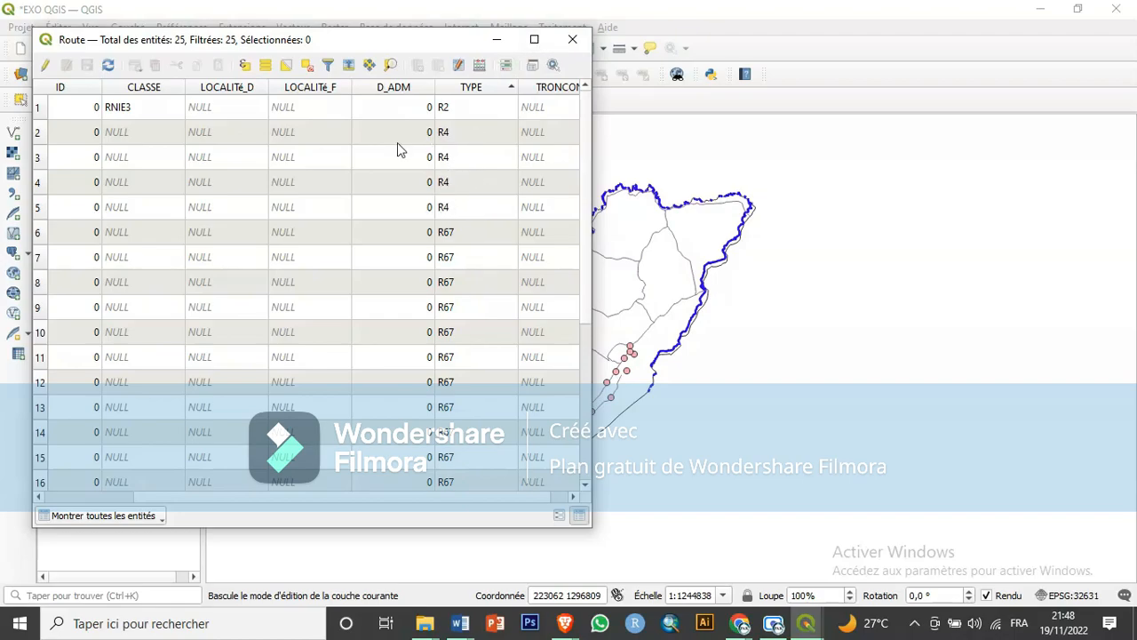
{"action": "left_click", "coordinate": [572, 39]}
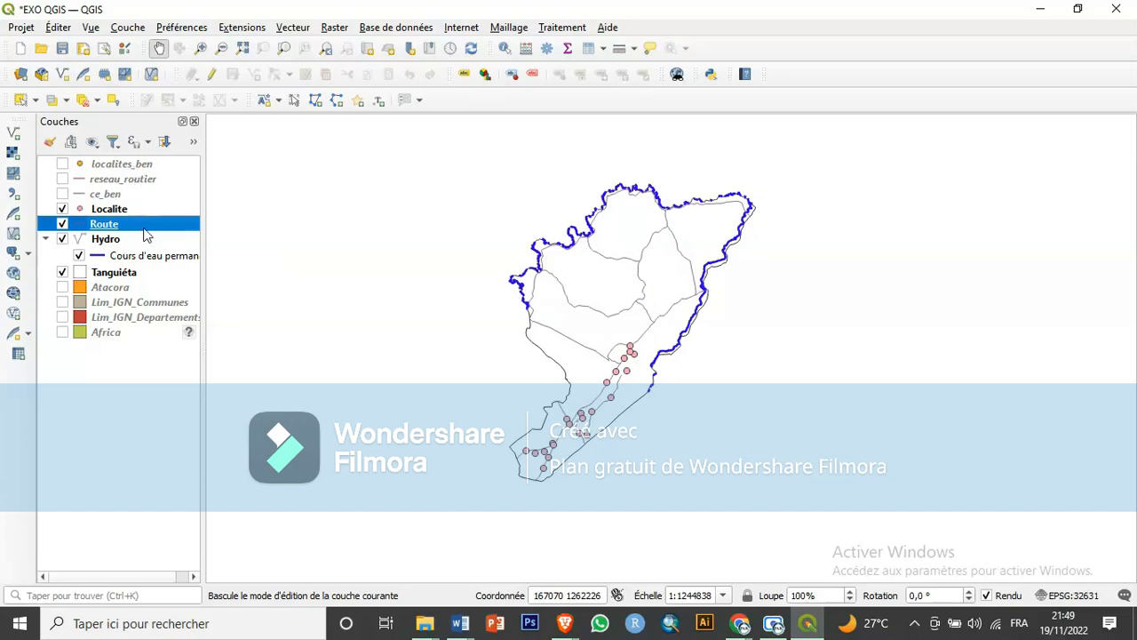
Set the Route layer's symbology to categorized with TYPE as the value field.
{"action": "double_click", "coordinate": [146, 225]}
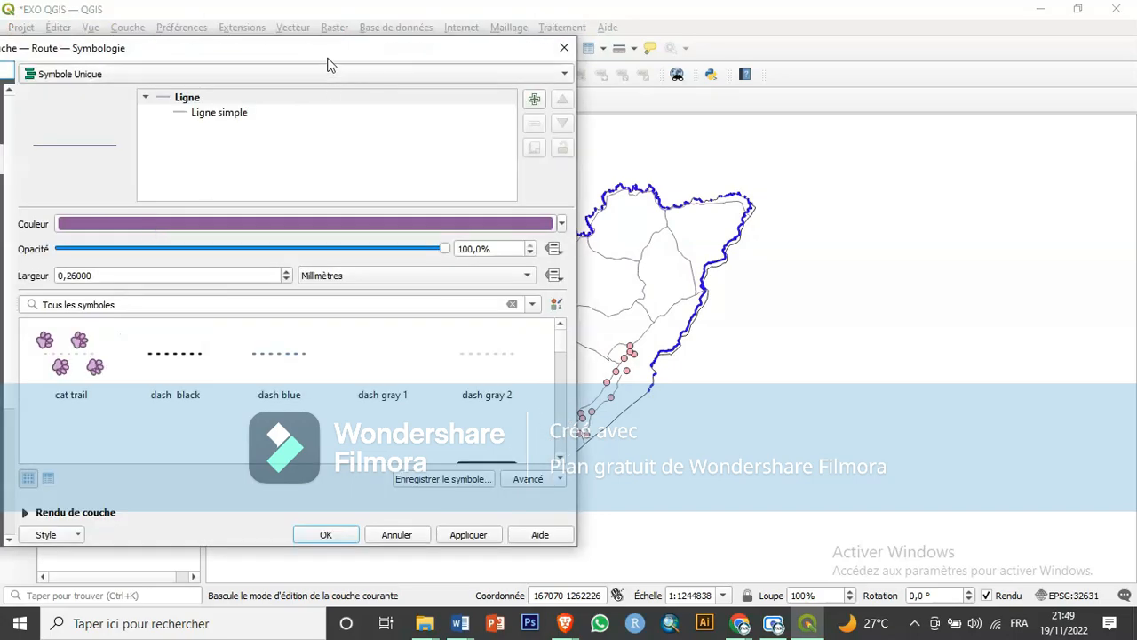
{"action": "left_click_drag", "start_coordinate": [327, 51], "coordinate": [452, 60]}
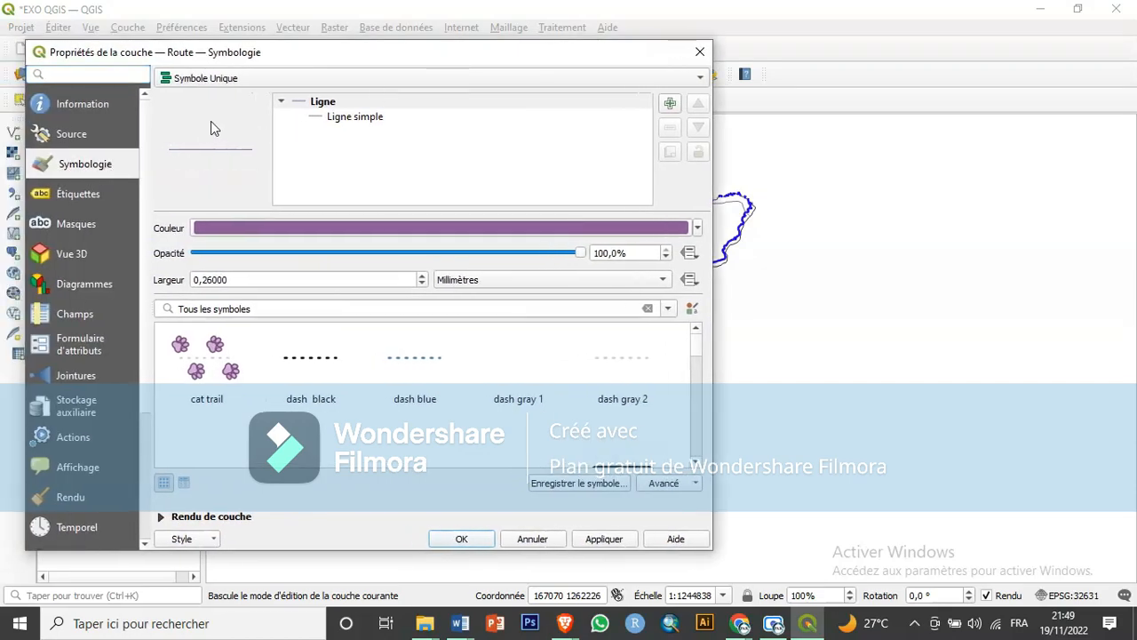
{"action": "left_click", "coordinate": [286, 84]}
{"action": "left_click", "coordinate": [272, 95]}
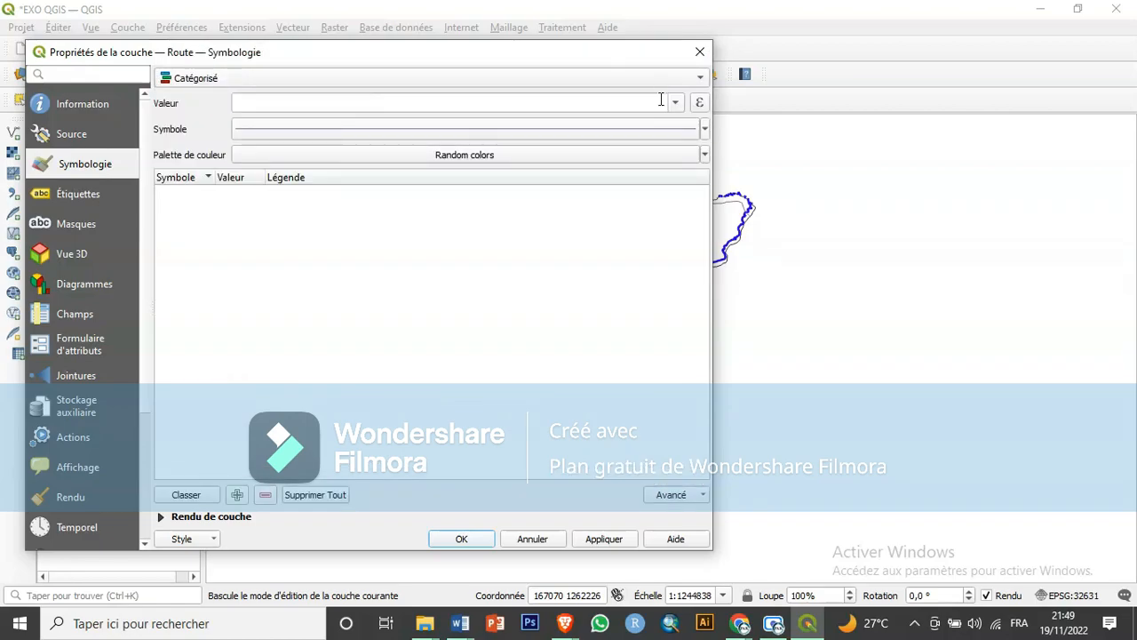
{"action": "left_click", "coordinate": [676, 104]}
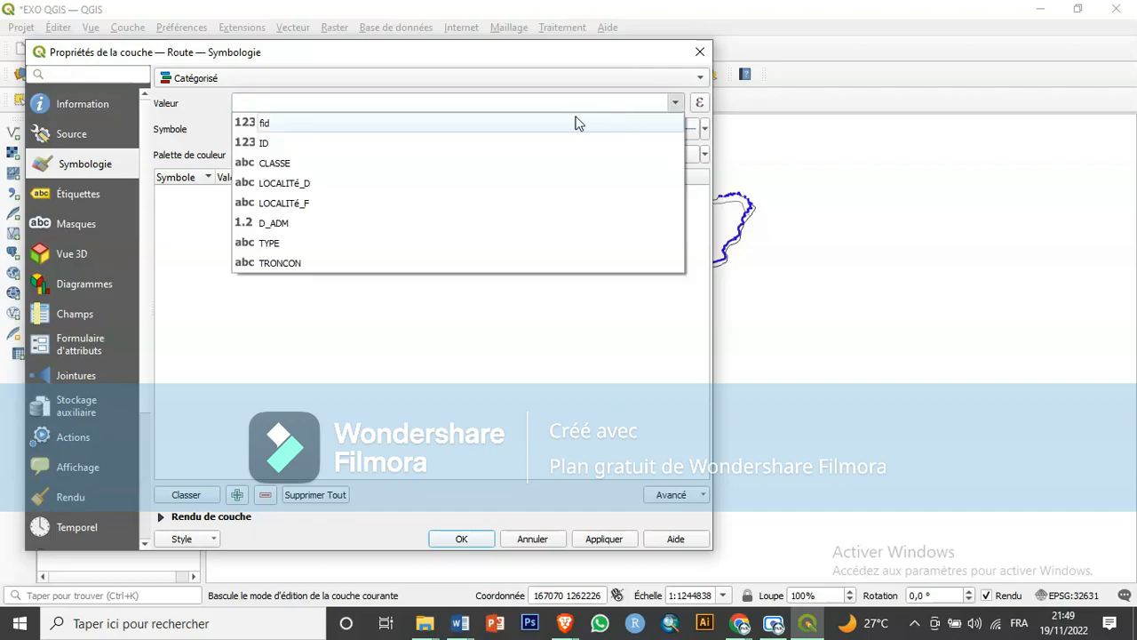
{"action": "left_click", "coordinate": [284, 242]}
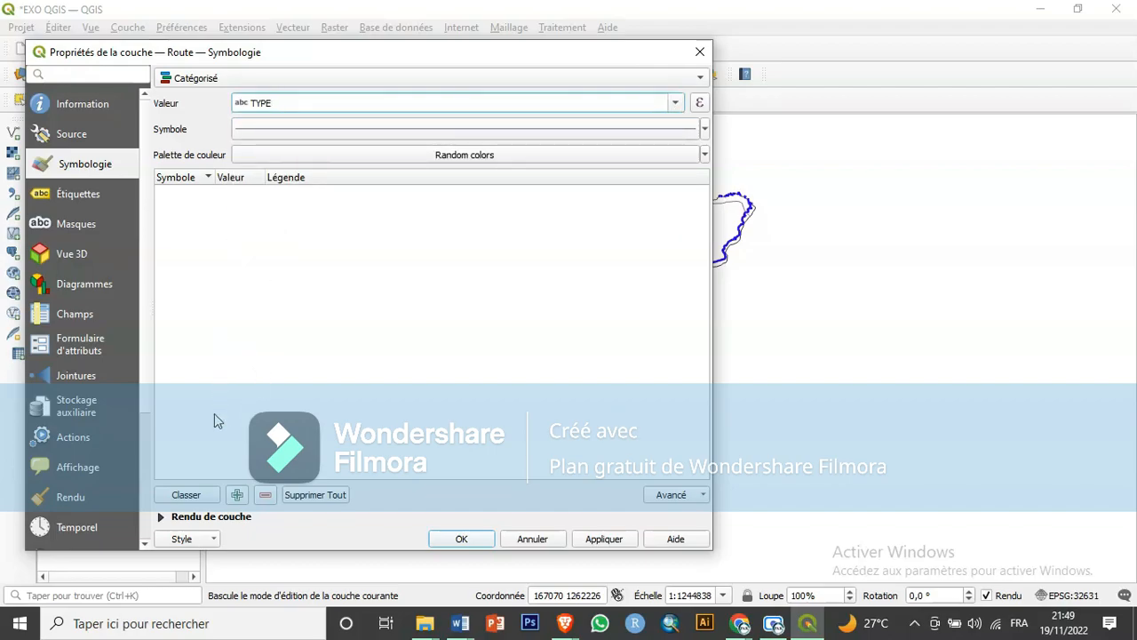
Classify the Route layer by its TYPE values, remove the catch-all category for all other values, and apply the symbology.
{"action": "left_click", "coordinate": [188, 494]}
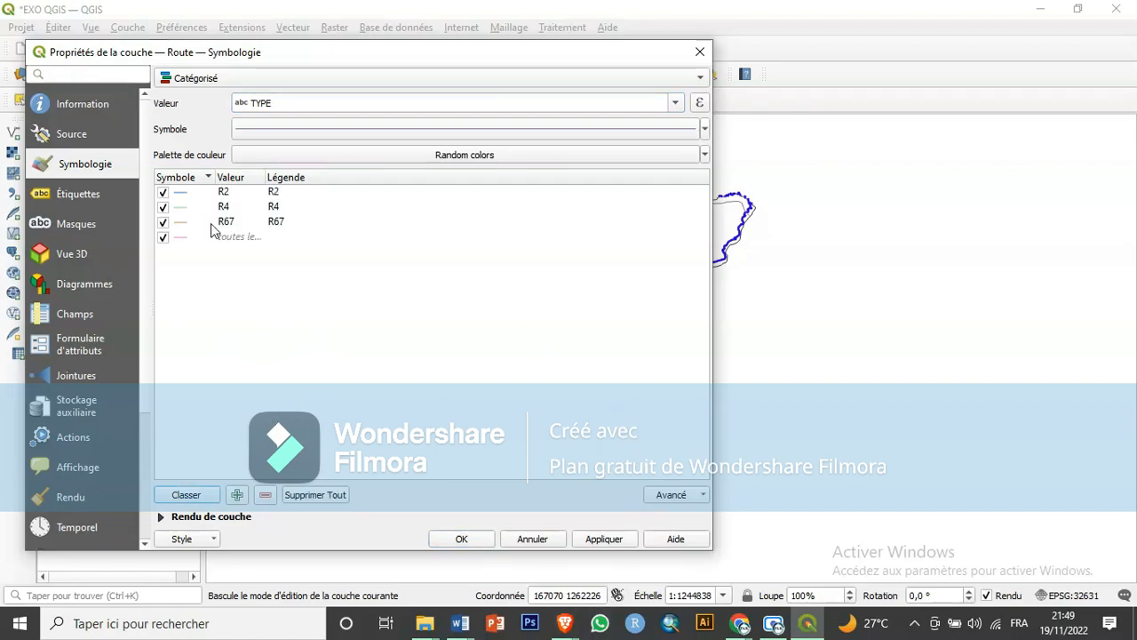
{"action": "left_click", "coordinate": [238, 238]}
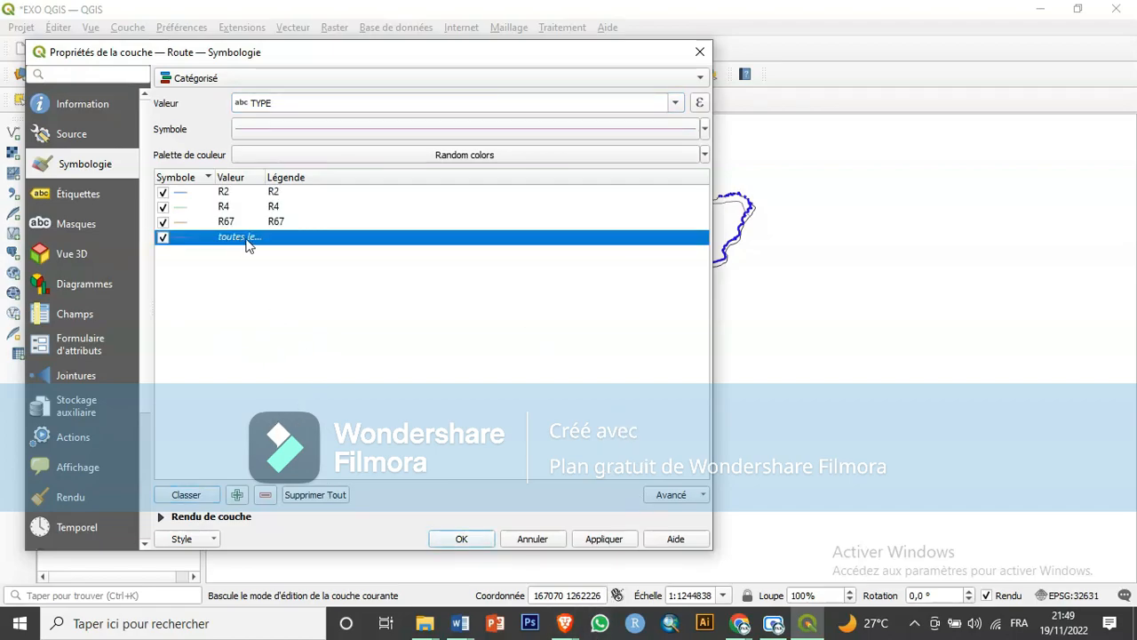
{"action": "left_click", "coordinate": [269, 500]}
{"action": "left_click_drag", "start_coordinate": [457, 59], "coordinate": [211, 48]}
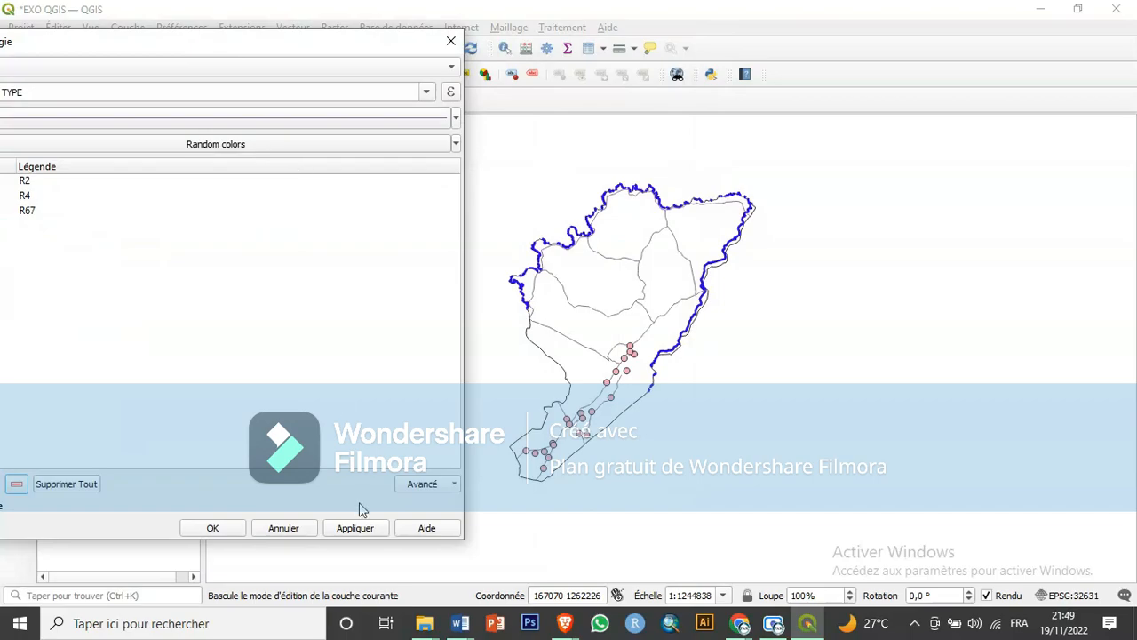
{"action": "left_click", "coordinate": [359, 529]}
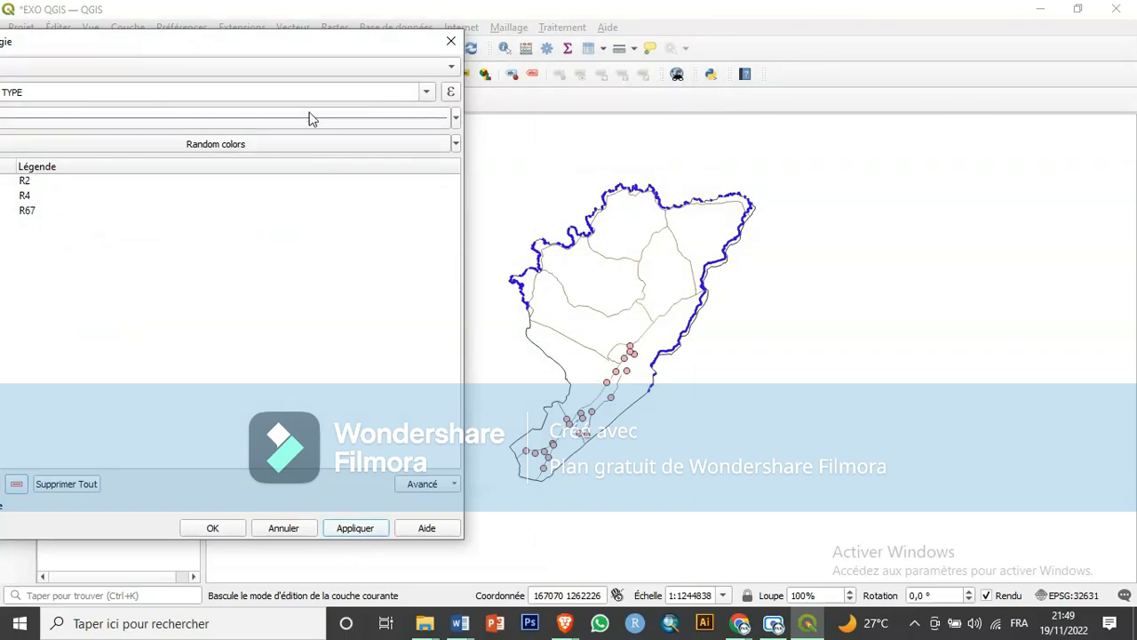
{"action": "left_click_drag", "start_coordinate": [303, 45], "coordinate": [401, 45]}
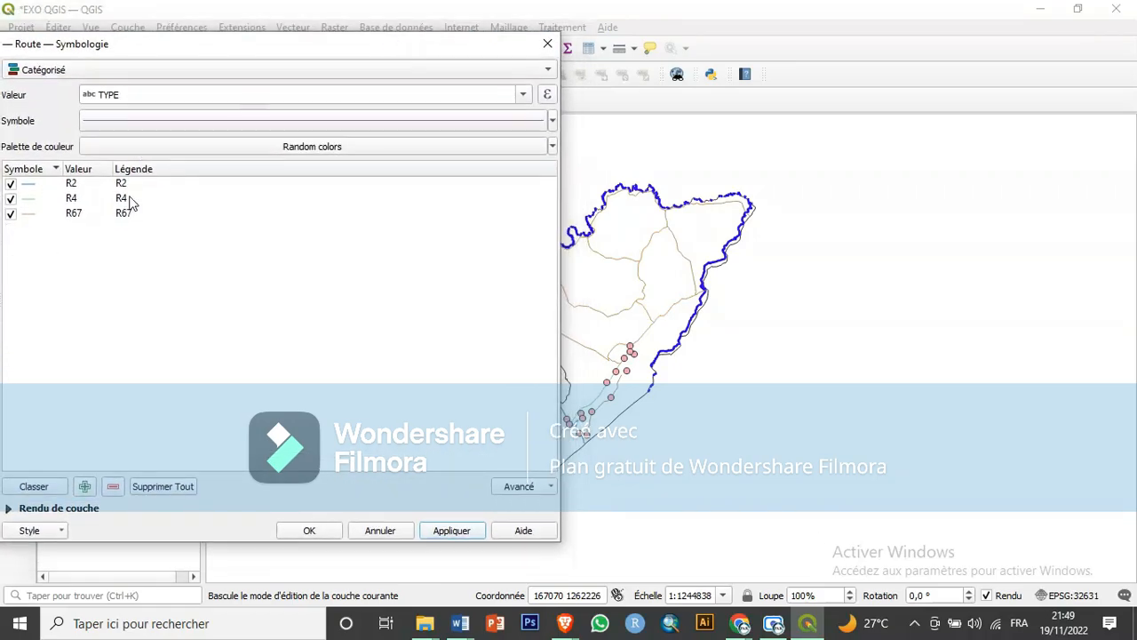
Change the R67 category's line colour to red from the recent colours and apply it to the map.
{"action": "double_click", "coordinate": [29, 213]}
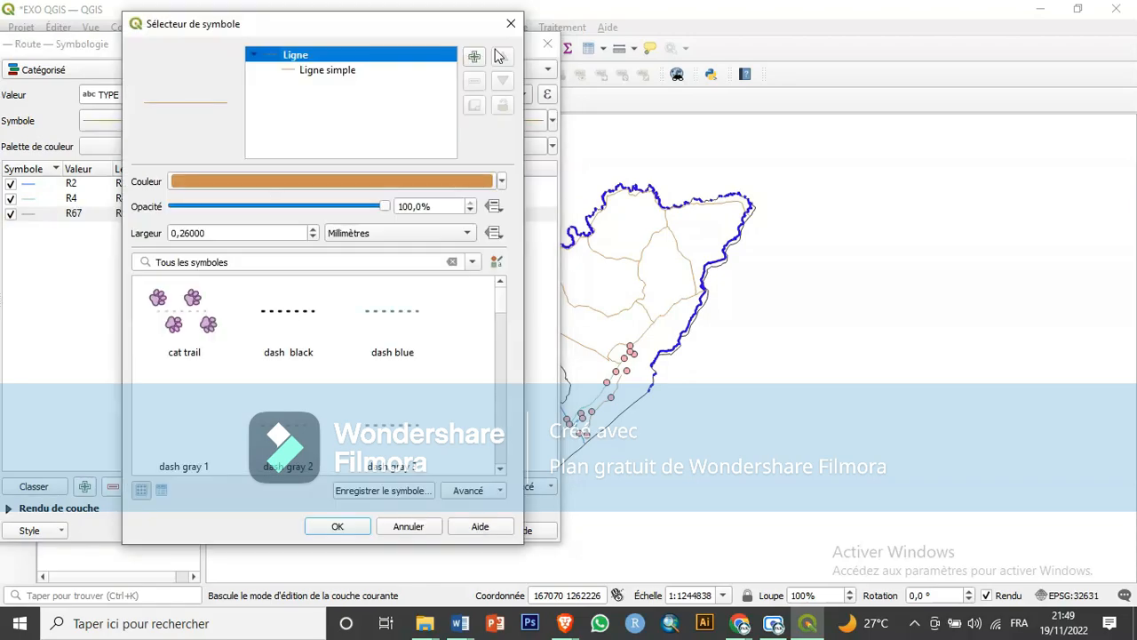
{"action": "left_click", "coordinate": [512, 23]}
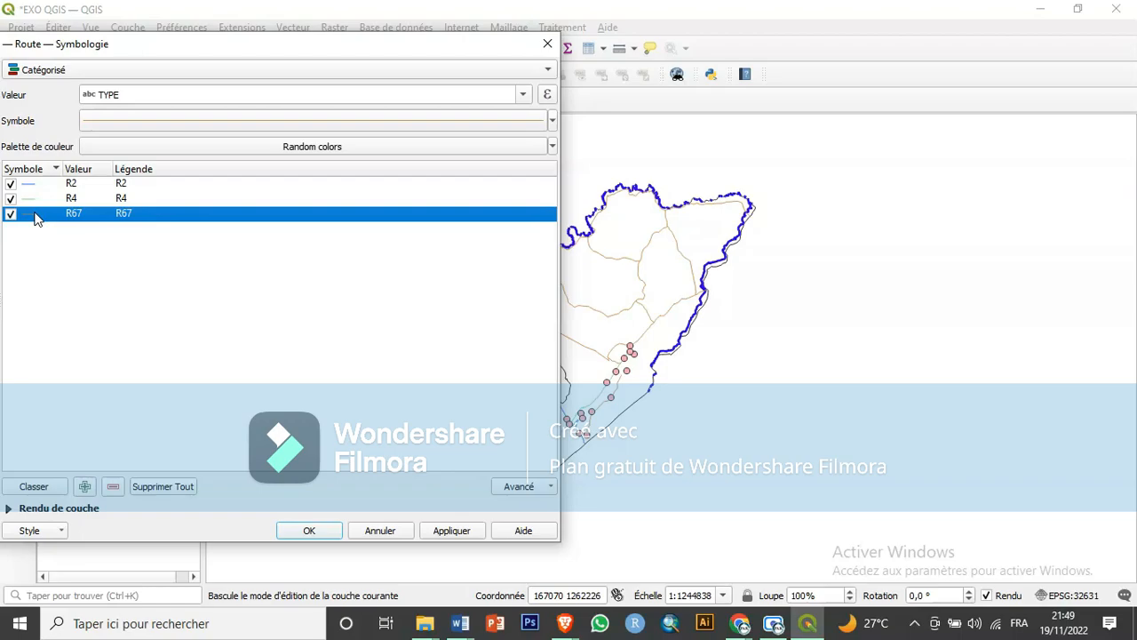
{"action": "double_click", "coordinate": [31, 214]}
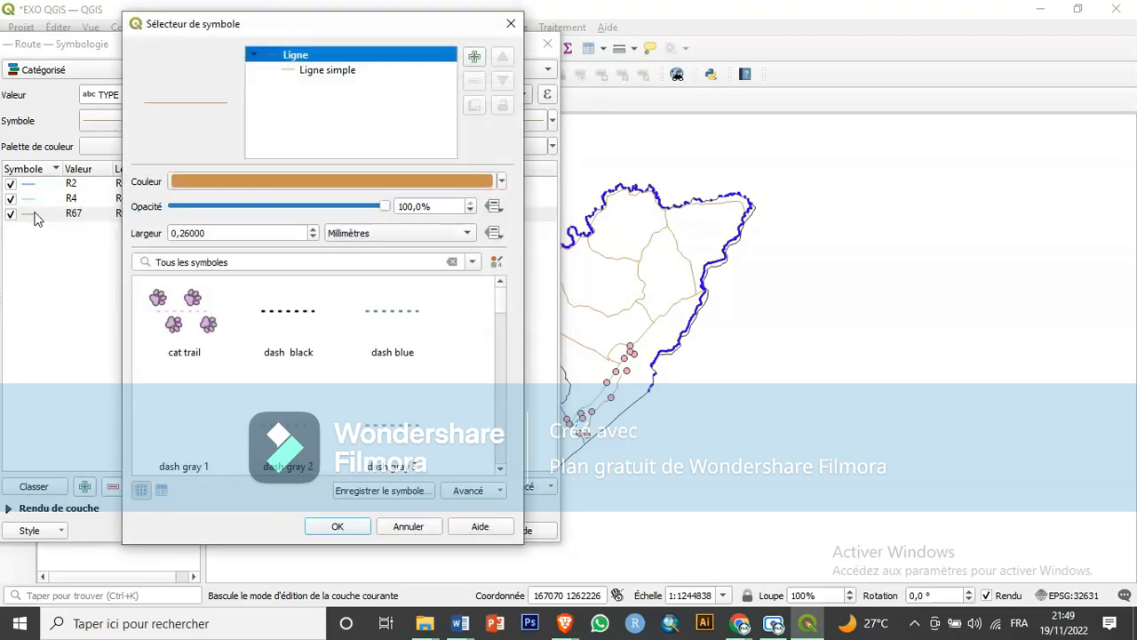
{"action": "left_click", "coordinate": [502, 183]}
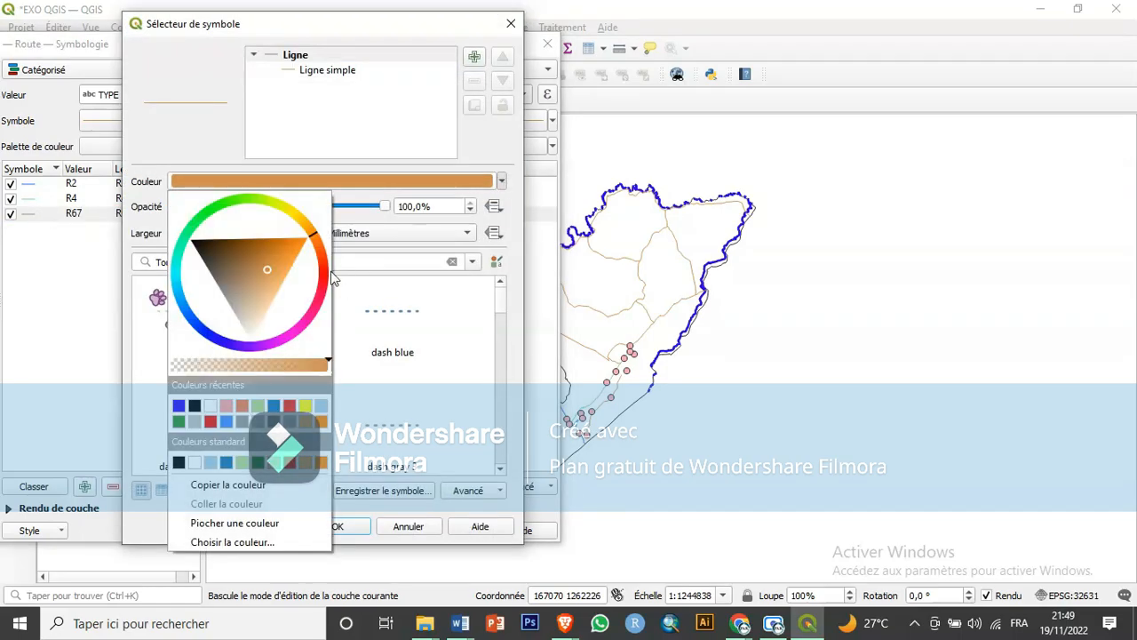
{"action": "left_click", "coordinate": [211, 422]}
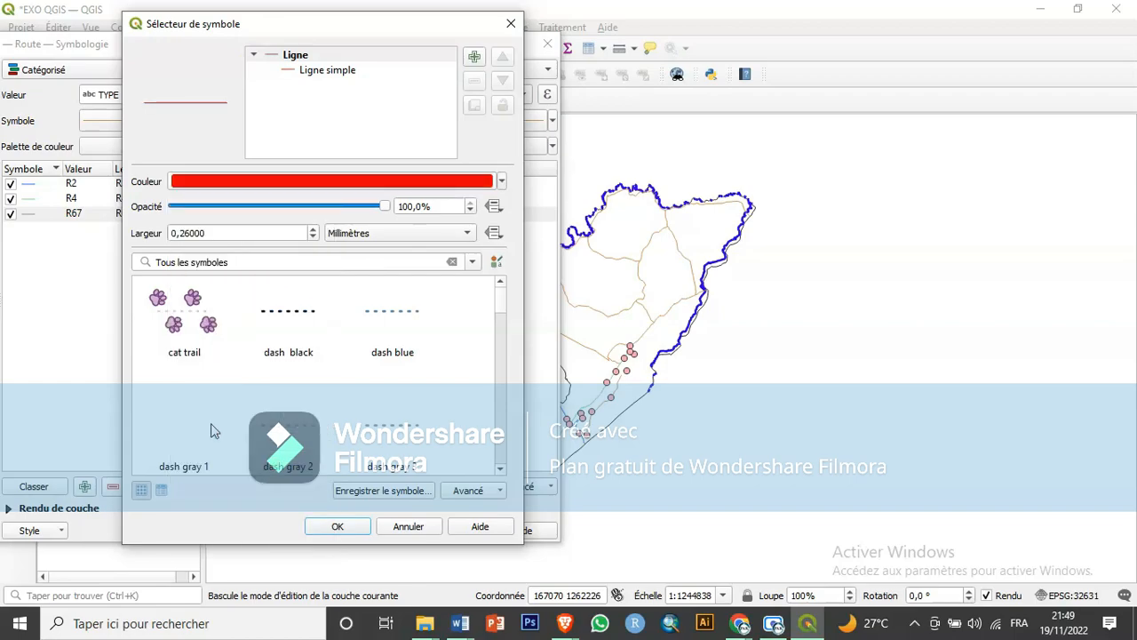
{"action": "left_click", "coordinate": [340, 527]}
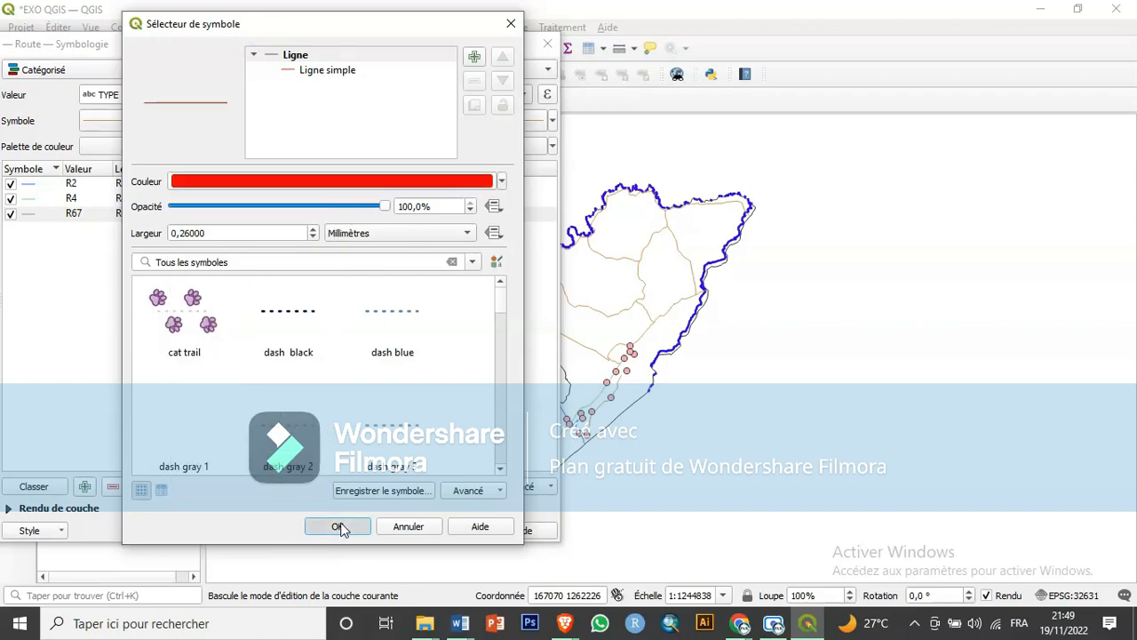
{"action": "left_click", "coordinate": [452, 530]}
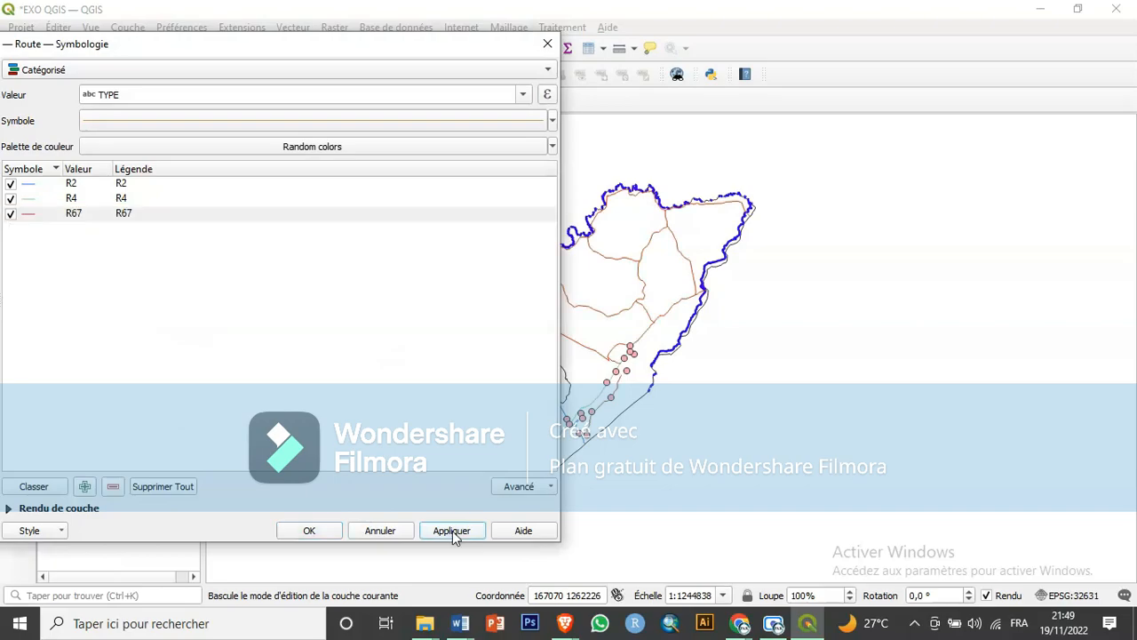
Examine the red R67 roads on the map against the Route layer's category list.
{"action": "mouse_move", "coordinate": [434, 51]}
{"action": "left_mouse_down"}
{"action": "mouse_move", "coordinate": [401, 56]}
{"action": "mouse_move", "coordinate": [452, 44]}
{"action": "mouse_move", "coordinate": [439, 42]}
{"action": "left_mouse_up"}
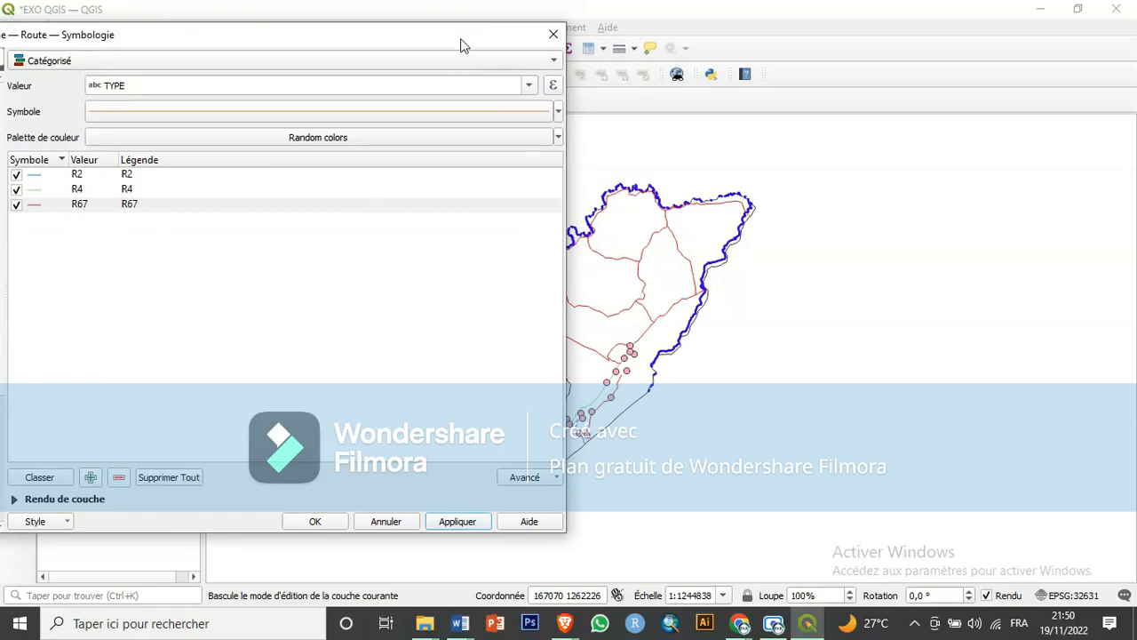
{"action": "left_click_drag", "start_coordinate": [461, 45], "coordinate": [365, 50]}
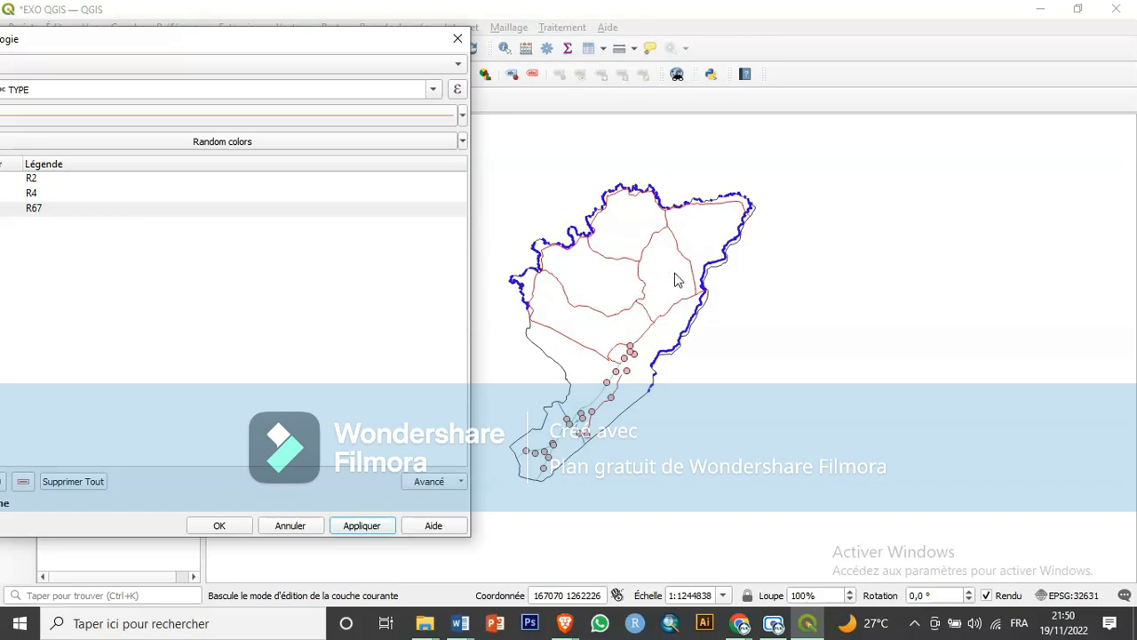
{"action": "left_click_drag", "start_coordinate": [244, 40], "coordinate": [363, 55]}
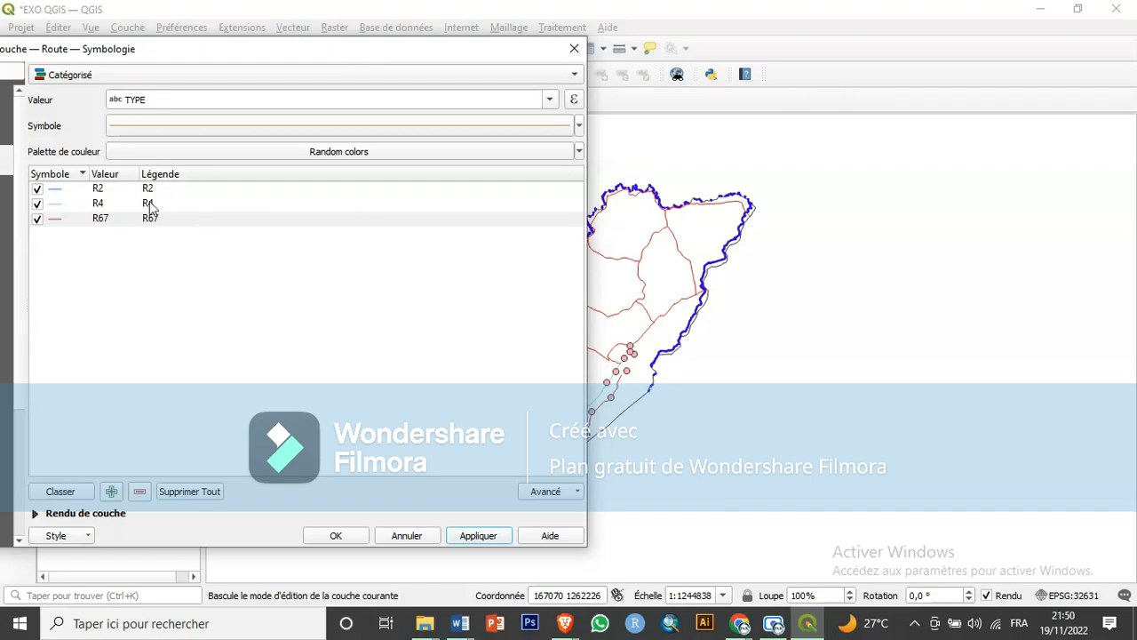
{"action": "left_click_drag", "start_coordinate": [350, 57], "coordinate": [256, 67]}
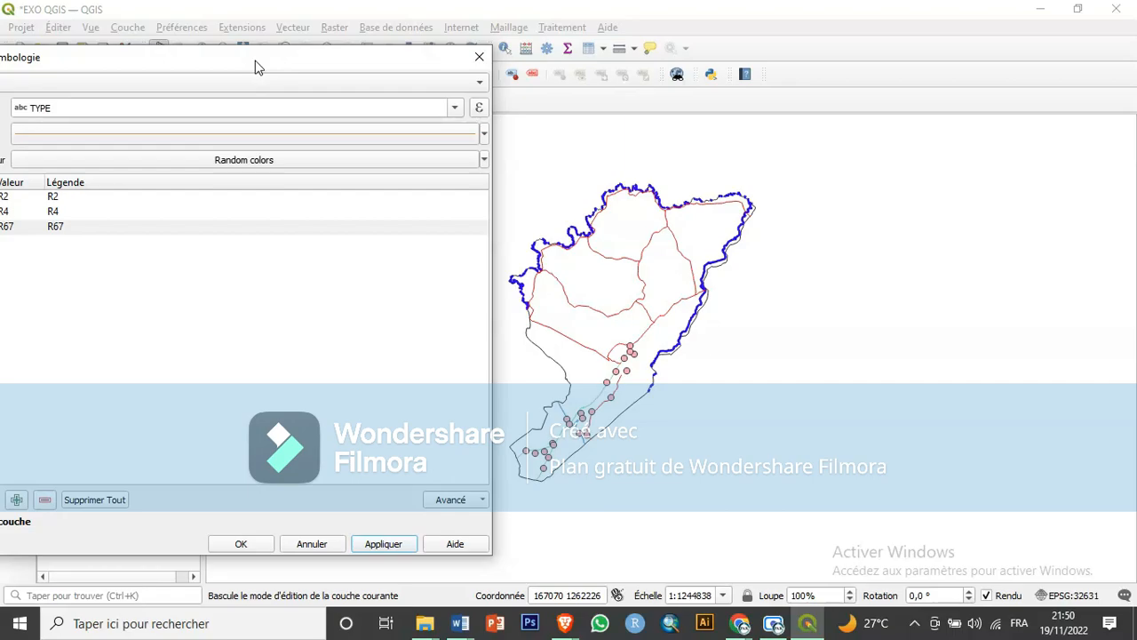
{"action": "left_click_drag", "start_coordinate": [253, 56], "coordinate": [287, 59]}
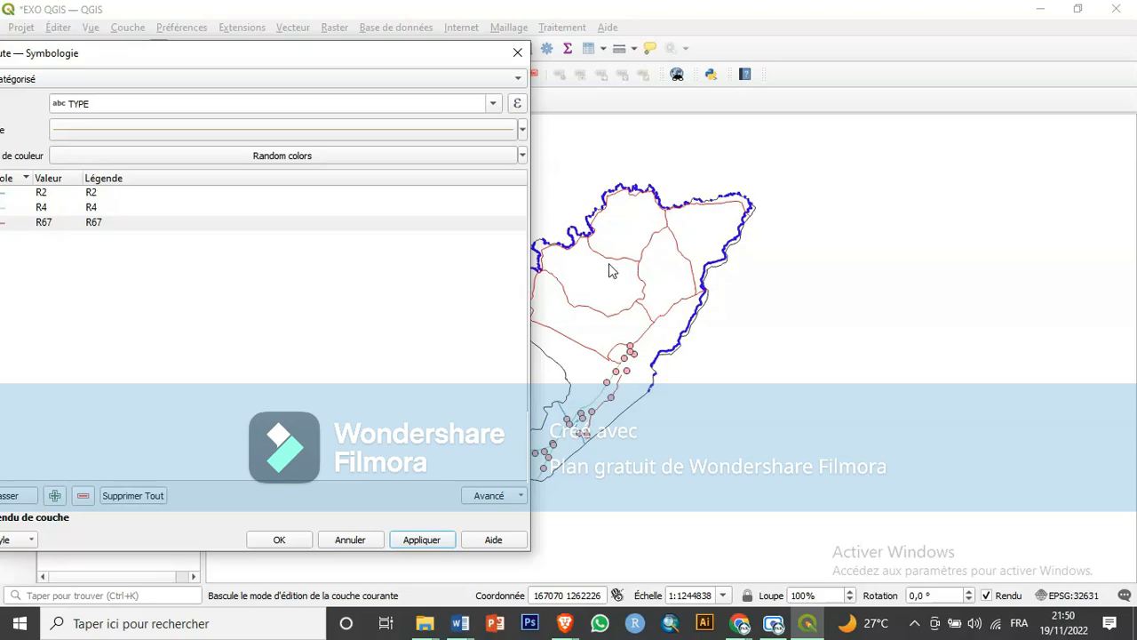
{"action": "left_click_drag", "start_coordinate": [347, 58], "coordinate": [411, 53]}
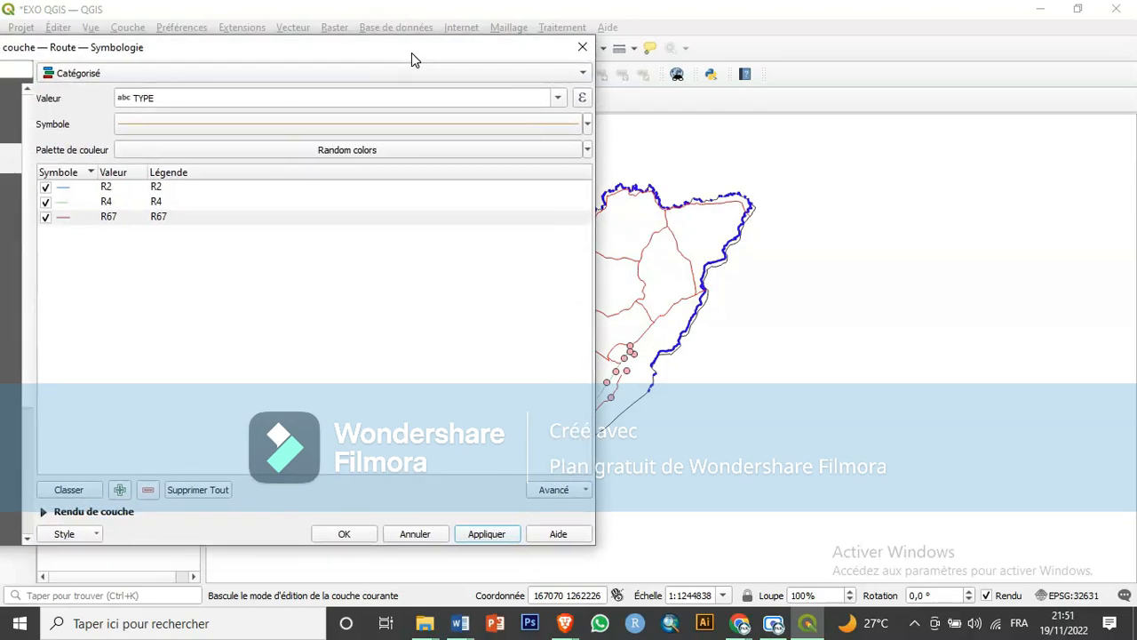
Set the stroke width of the R67 category's simple line to 0.46 mm.
{"action": "double_click", "coordinate": [62, 218]}
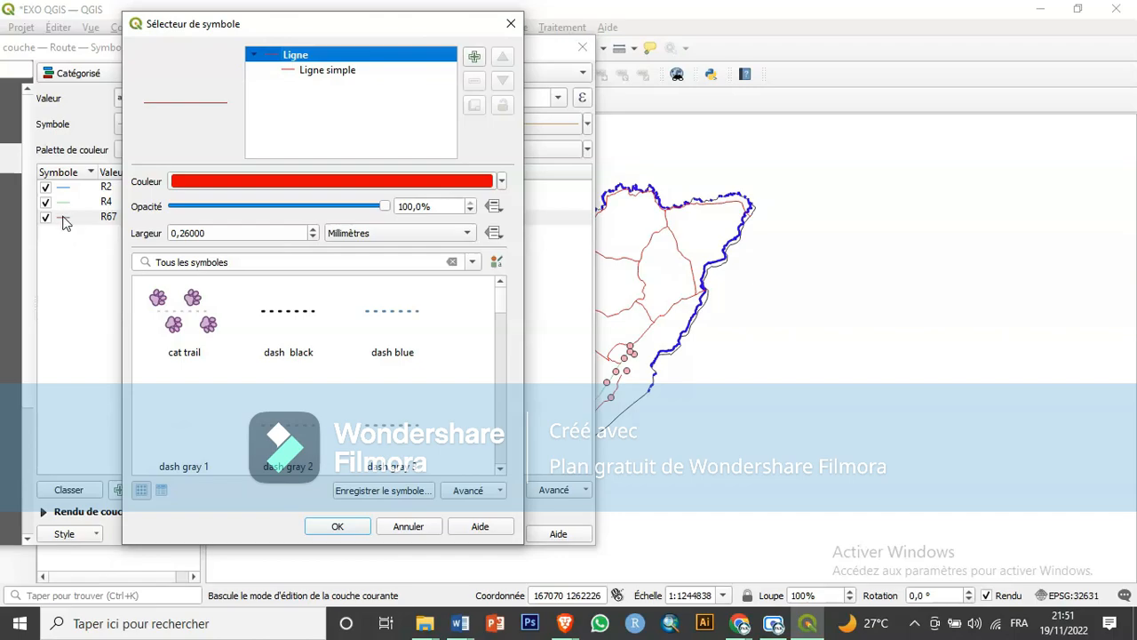
{"action": "left_click", "coordinate": [328, 70]}
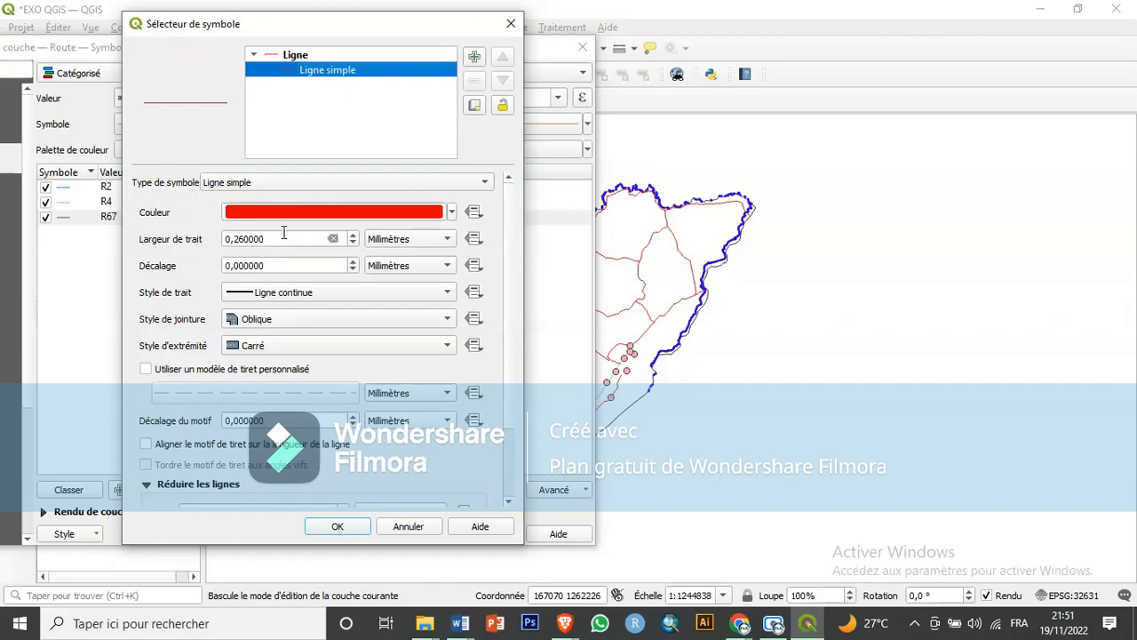
{"action": "left_click", "coordinate": [353, 235]}
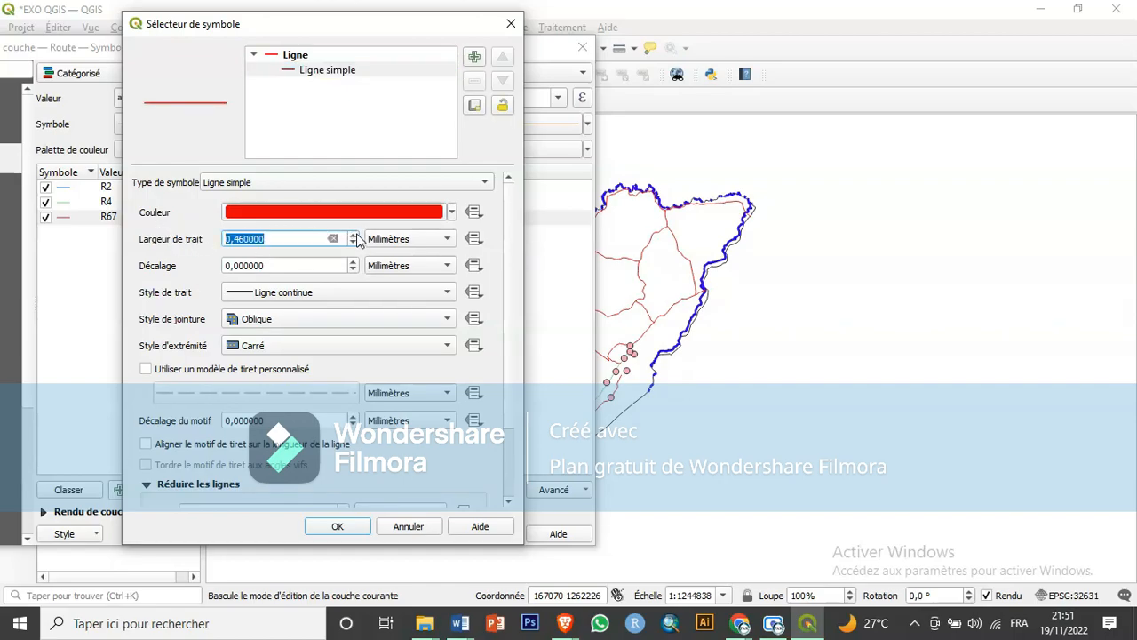
{"action": "left_click", "coordinate": [338, 526]}
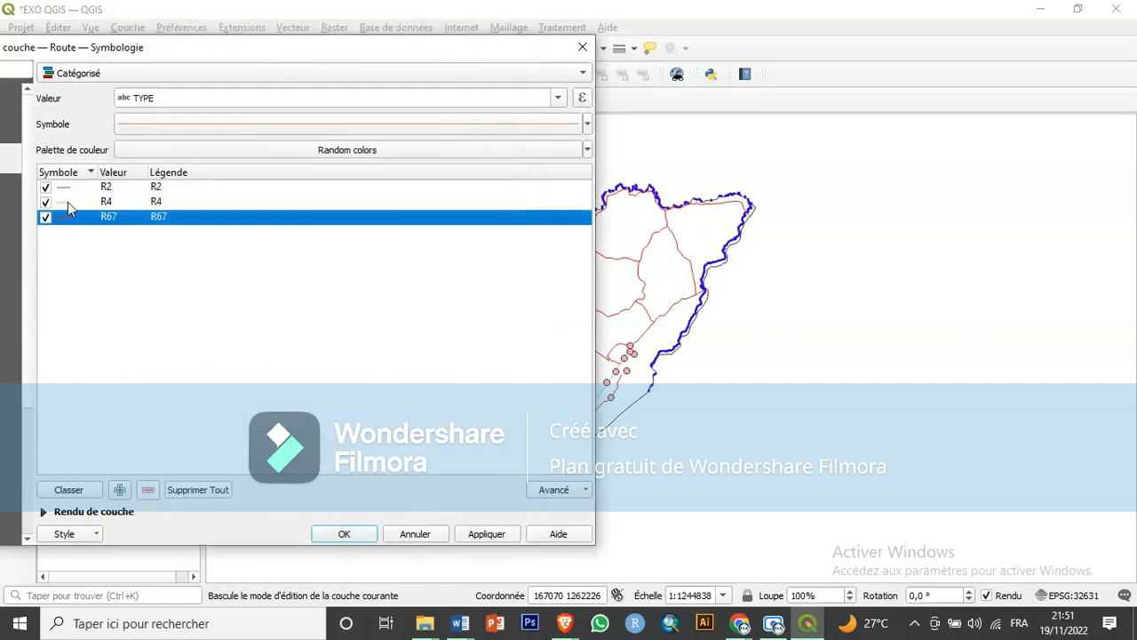
{"action": "left_click_drag", "start_coordinate": [354, 47], "coordinate": [284, 68]}
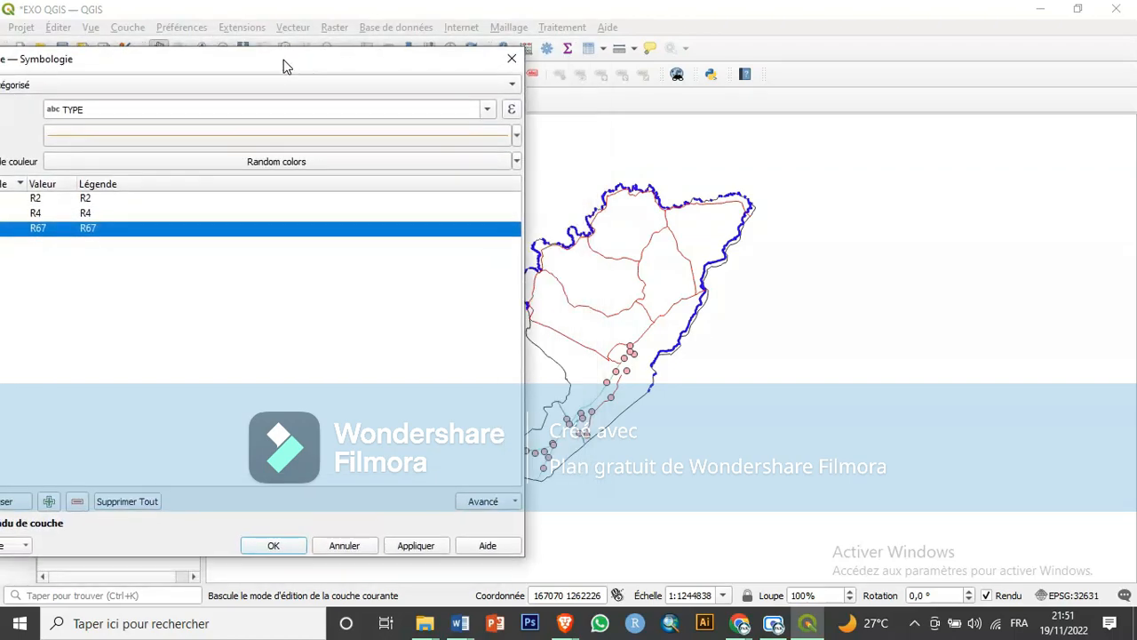
{"action": "left_click_drag", "start_coordinate": [163, 66], "coordinate": [236, 40]}
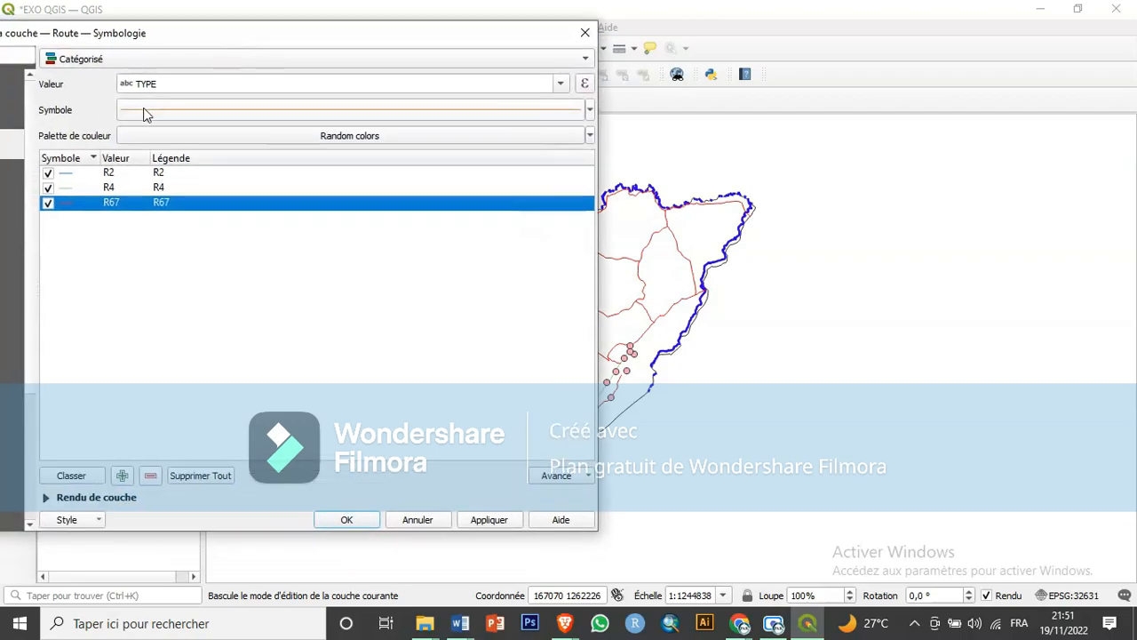
Set the R2 category's line width to 1.46 mm and apply it to locate its roads on the map.
{"action": "double_click", "coordinate": [70, 181]}
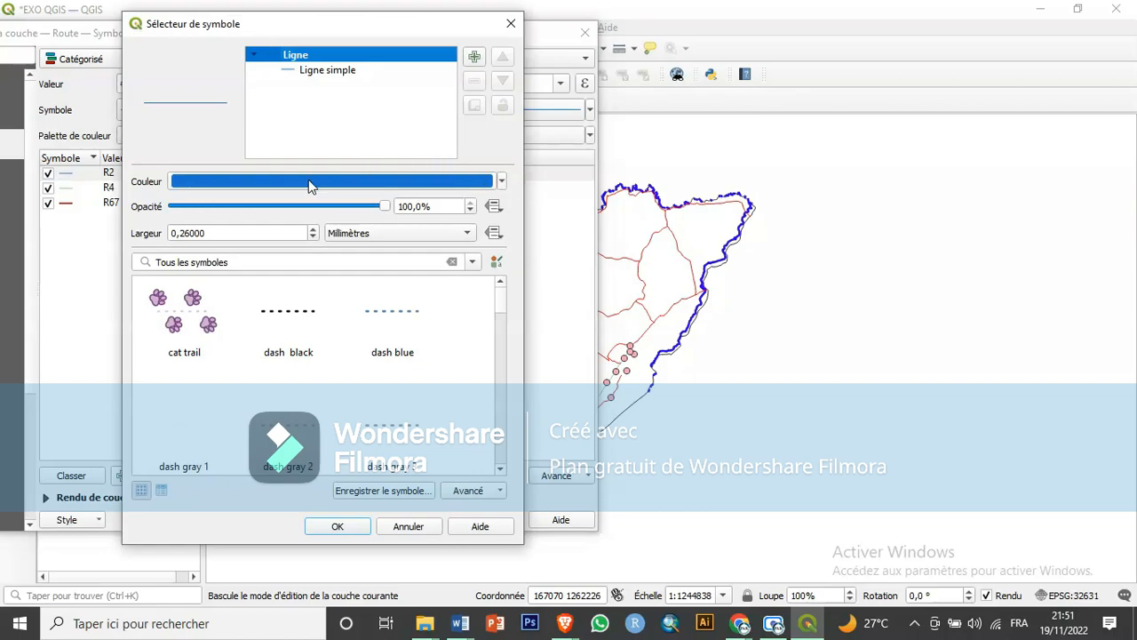
{"action": "left_click", "coordinate": [315, 229]}
{"action": "left_click", "coordinate": [315, 229]}
{"action": "left_click", "coordinate": [315, 229]}
{"action": "left_click", "coordinate": [314, 230]}
{"action": "left_click", "coordinate": [315, 229]}
{"action": "left_click", "coordinate": [314, 229]}
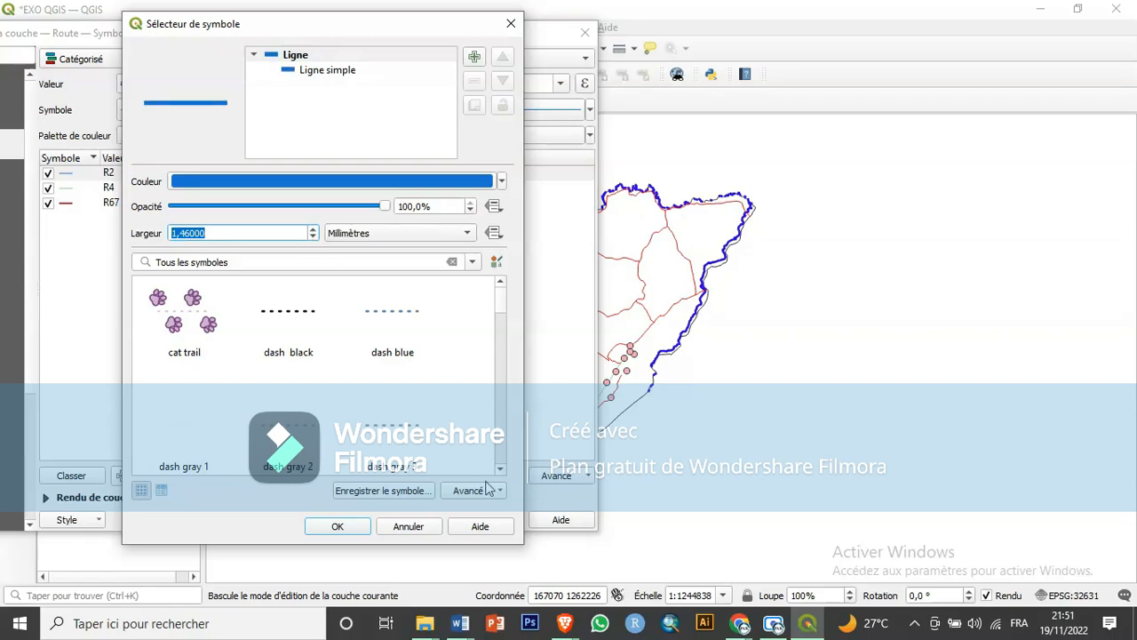
{"action": "left_click", "coordinate": [348, 527]}
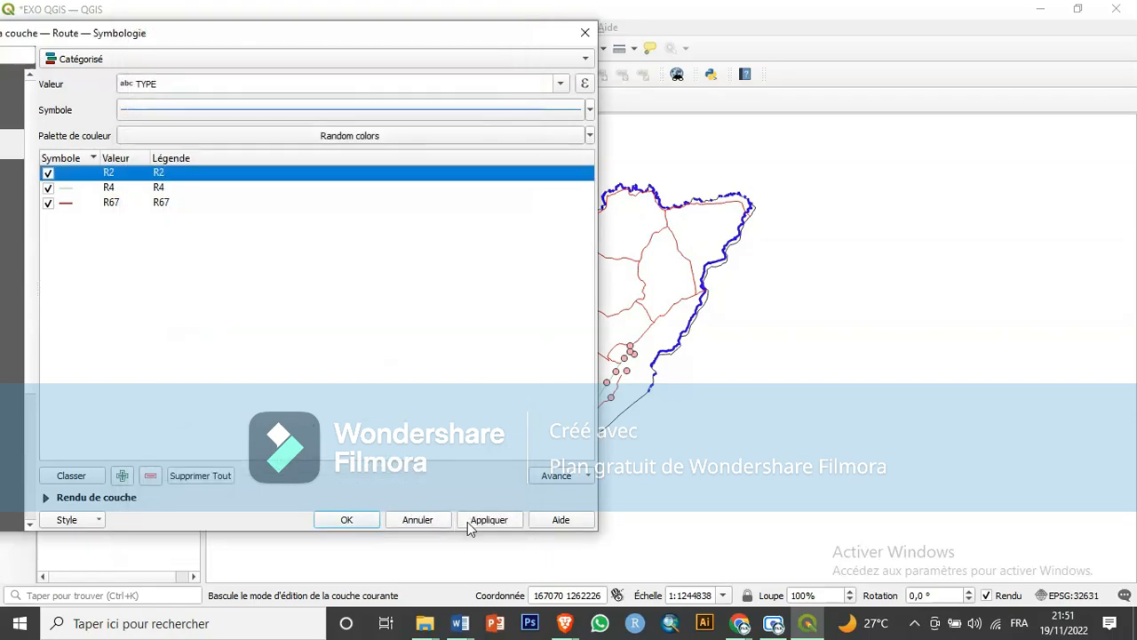
{"action": "left_click", "coordinate": [488, 521]}
{"action": "left_click_drag", "start_coordinate": [517, 39], "coordinate": [428, 72]}
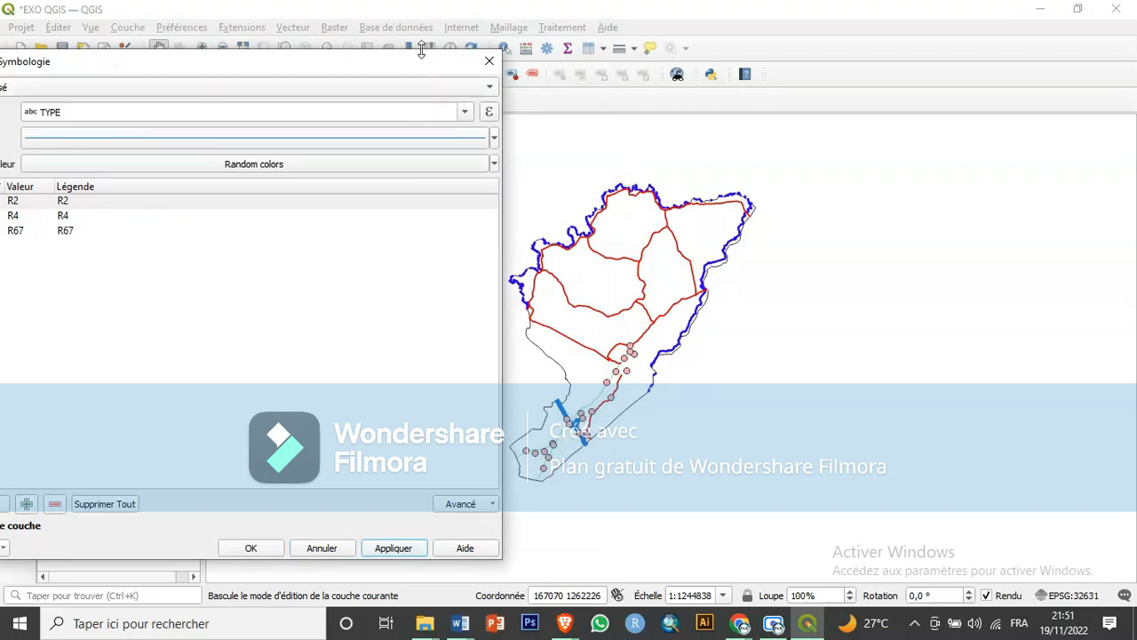
{"action": "left_click_drag", "start_coordinate": [404, 64], "coordinate": [490, 37]}
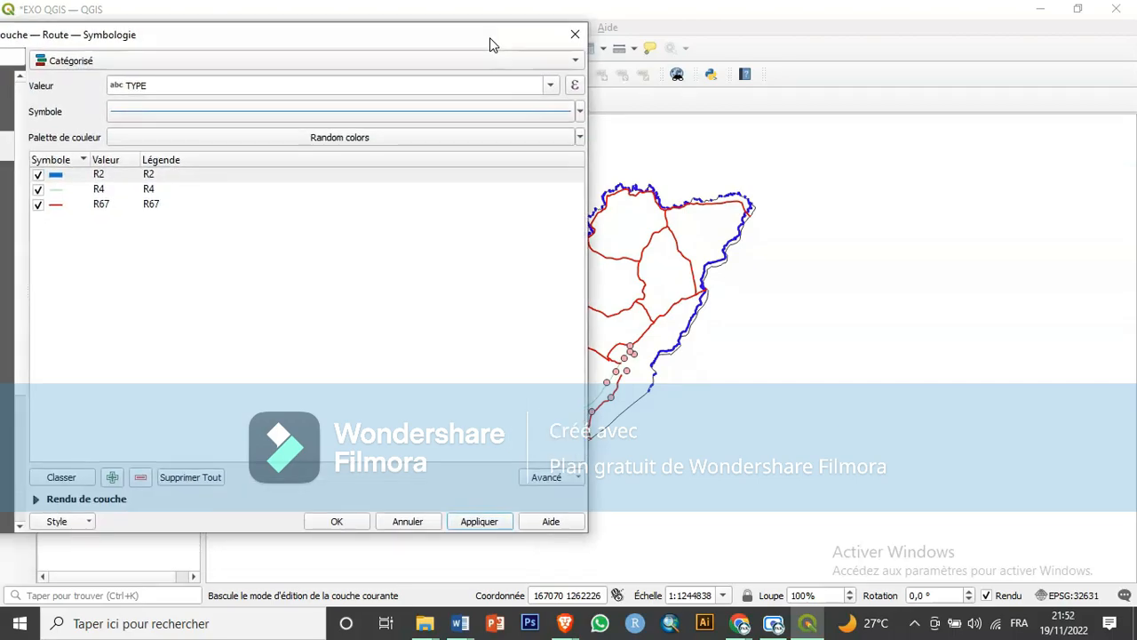
Remove the R2 category from the Route layer's symbology.
{"action": "left_click", "coordinate": [160, 176]}
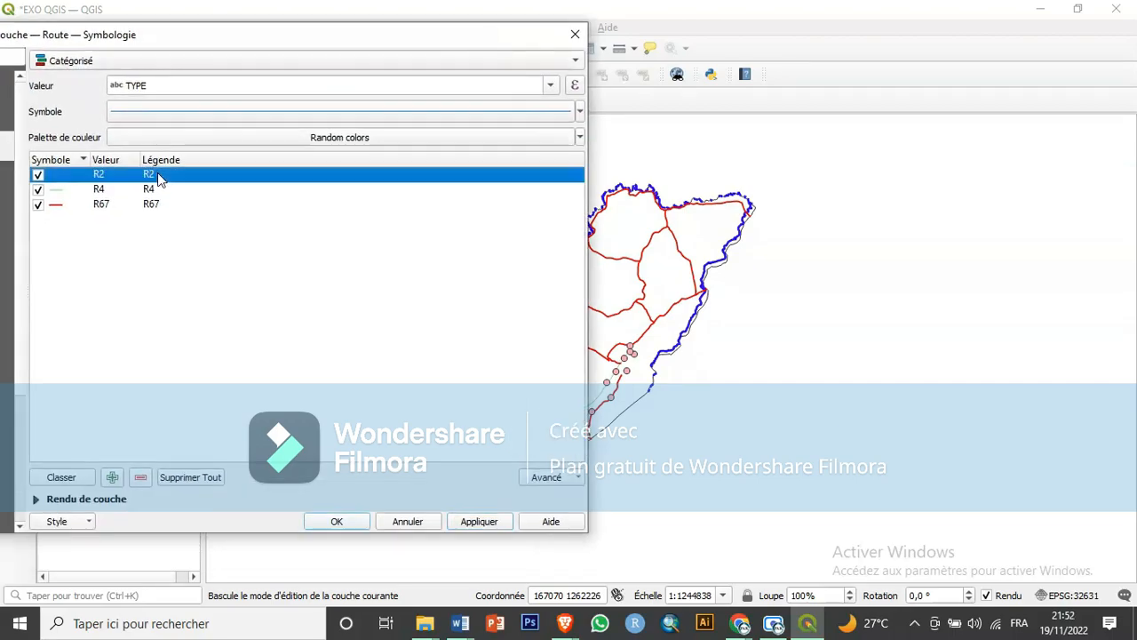
{"action": "left_click", "coordinate": [142, 478]}
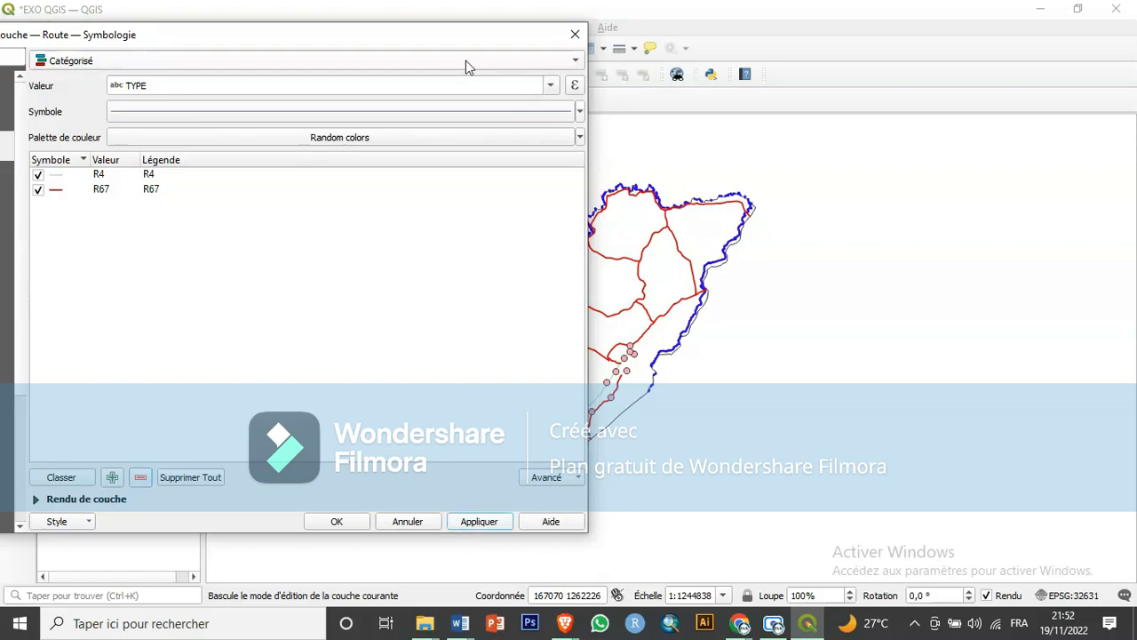
{"action": "mouse_move", "coordinate": [471, 43]}
{"action": "left_mouse_down"}
{"action": "mouse_move", "coordinate": [223, 145]}
{"action": "mouse_move", "coordinate": [394, 32]}
{"action": "mouse_move", "coordinate": [478, 40]}
{"action": "left_mouse_up"}
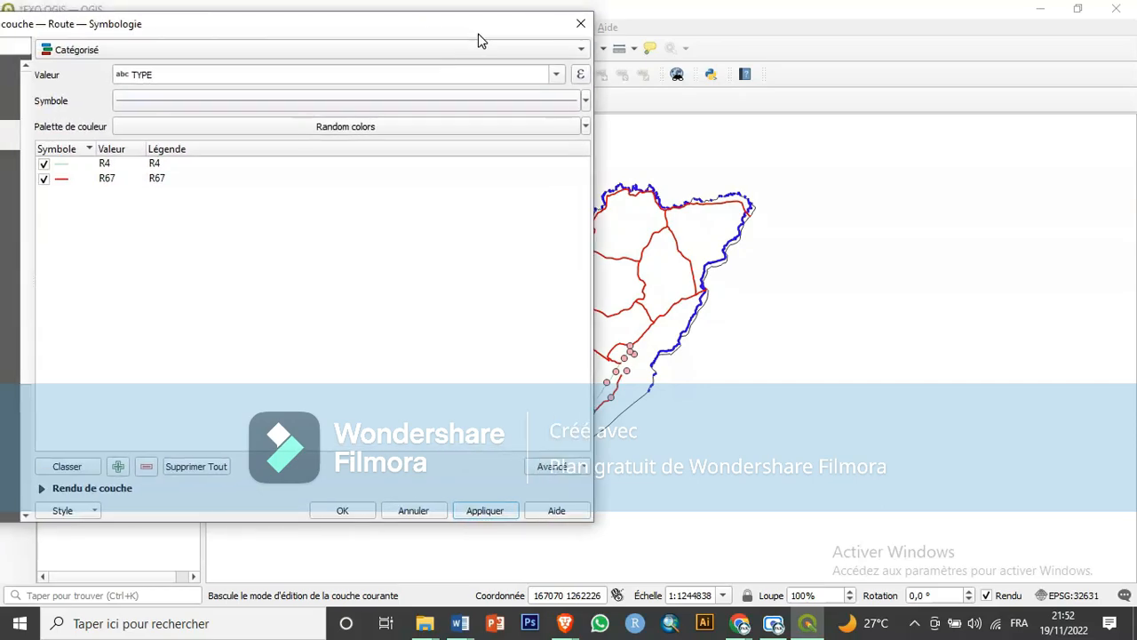
Set the R4 category's simple line to a stroke width of 1.06 mm and apply it to locate its roads on the map.
{"action": "double_click", "coordinate": [66, 164]}
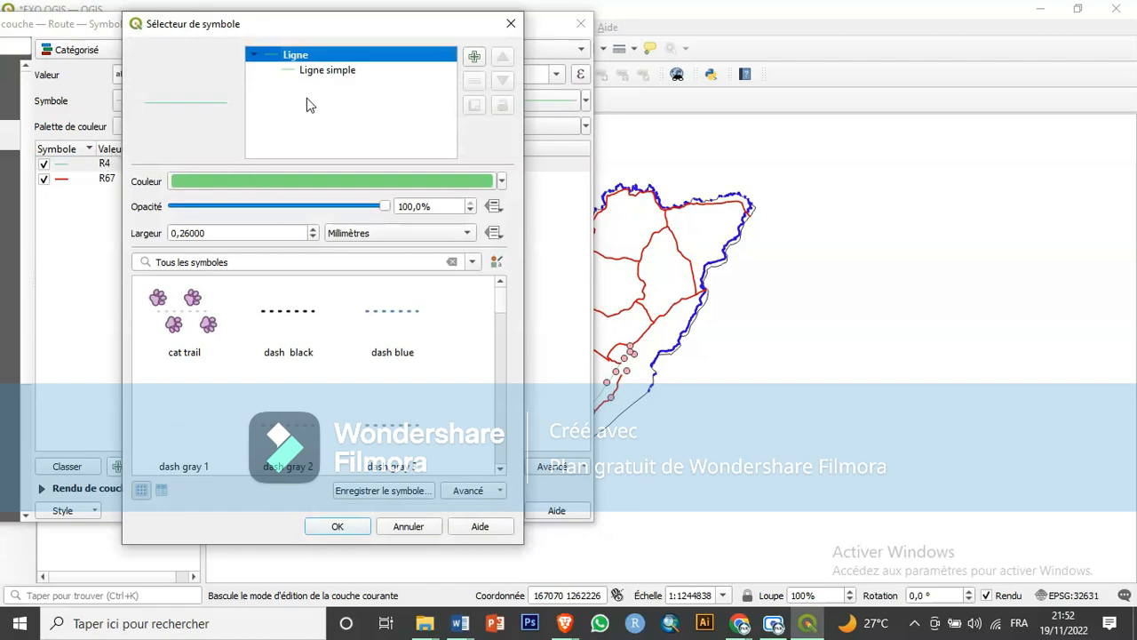
{"action": "left_click", "coordinate": [328, 70]}
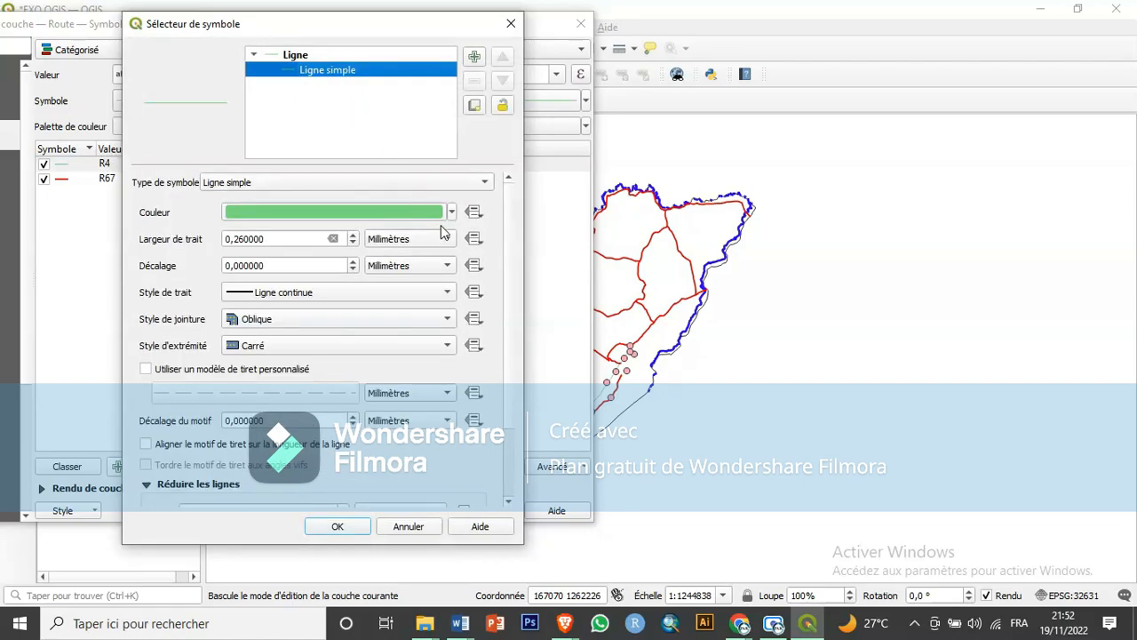
{"action": "left_click", "coordinate": [353, 236]}
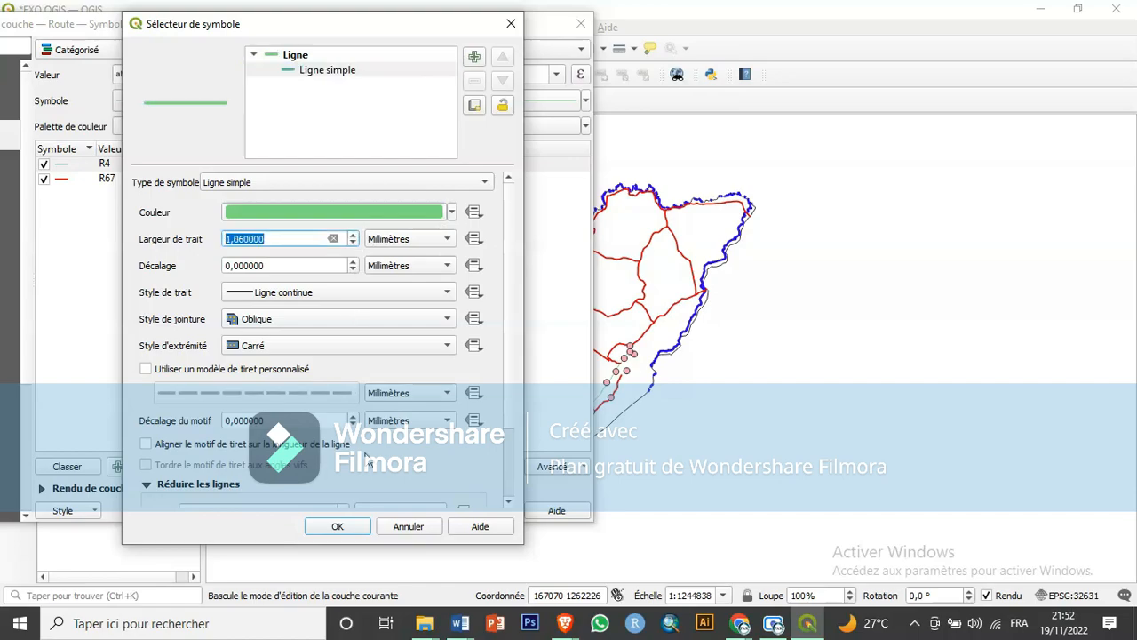
{"action": "left_click", "coordinate": [337, 526]}
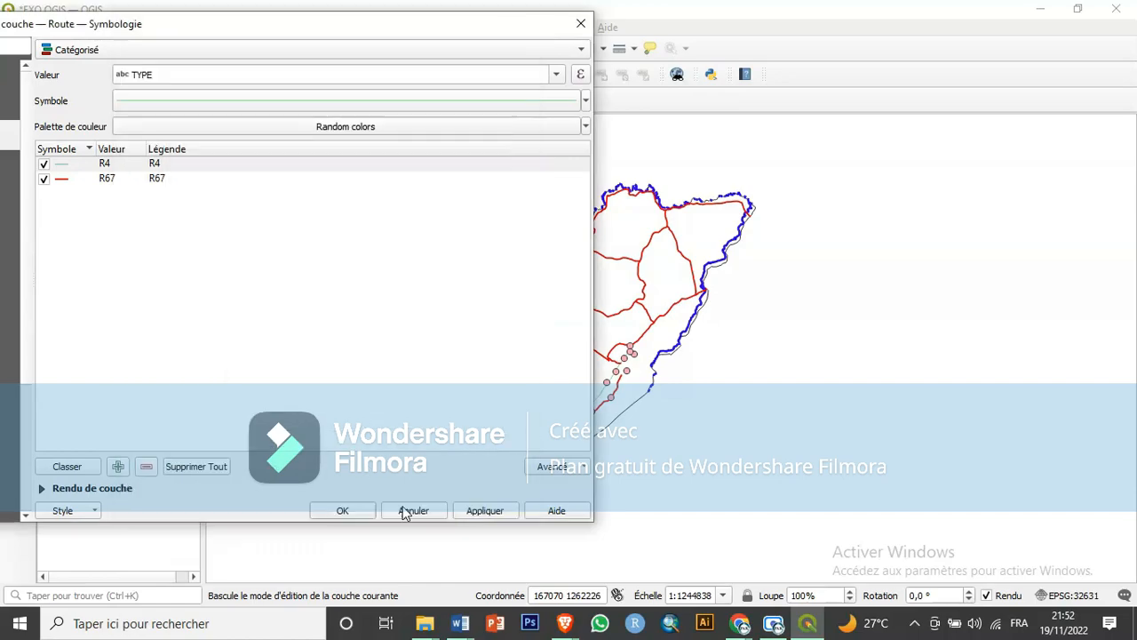
{"action": "left_click", "coordinate": [487, 514]}
{"action": "left_click_drag", "start_coordinate": [529, 25], "coordinate": [368, 77]}
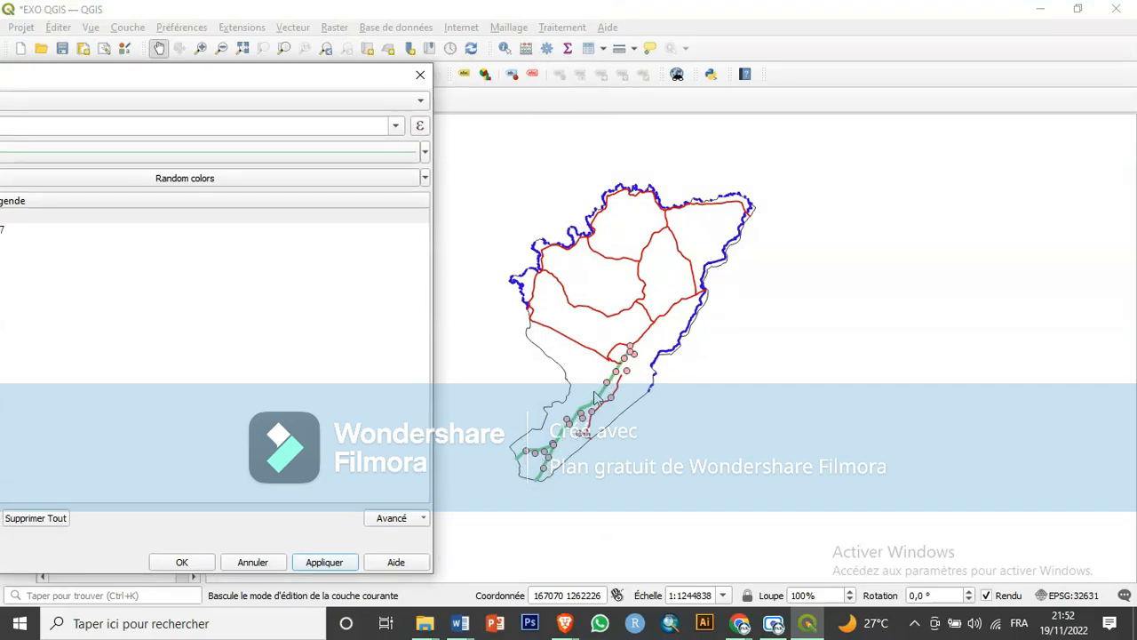
Colour the R4 category's simple line red with a stroke width of 0.46 mm and apply it to the Route layer.
{"action": "left_click_drag", "start_coordinate": [248, 80], "coordinate": [498, 42]}
{"action": "double_click", "coordinate": [153, 176]}
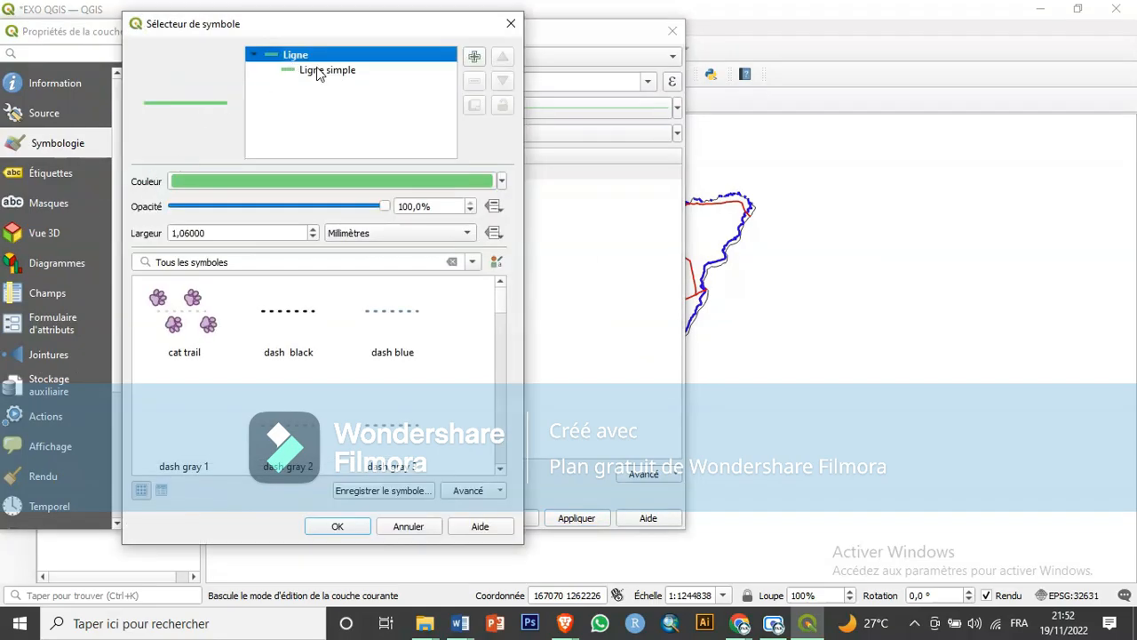
{"action": "left_click", "coordinate": [319, 71]}
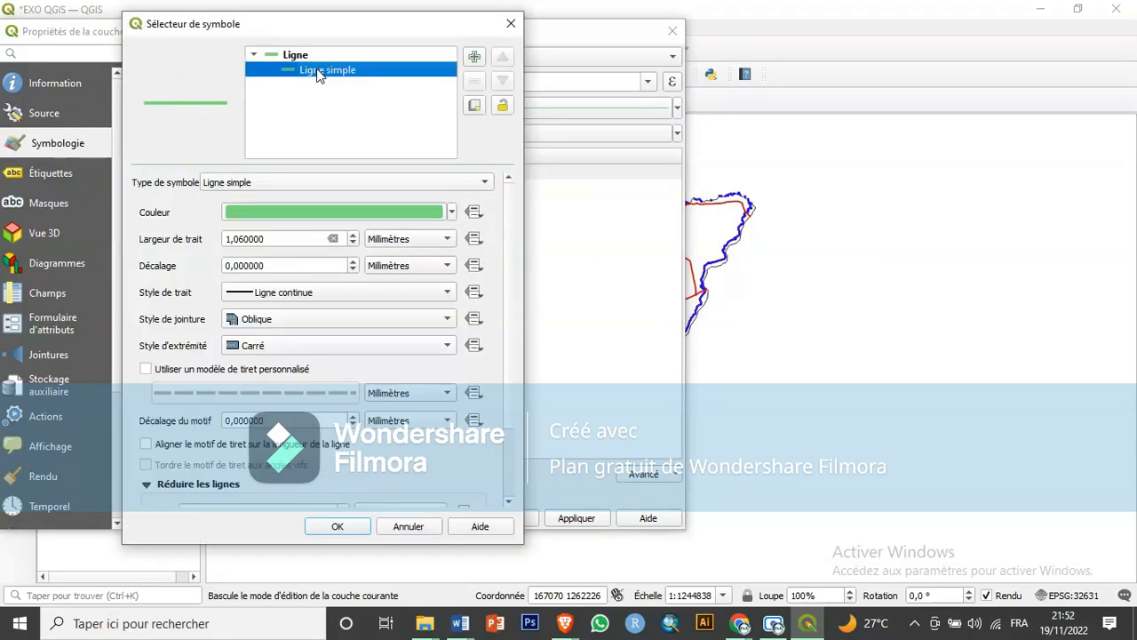
{"action": "left_click", "coordinate": [450, 213]}
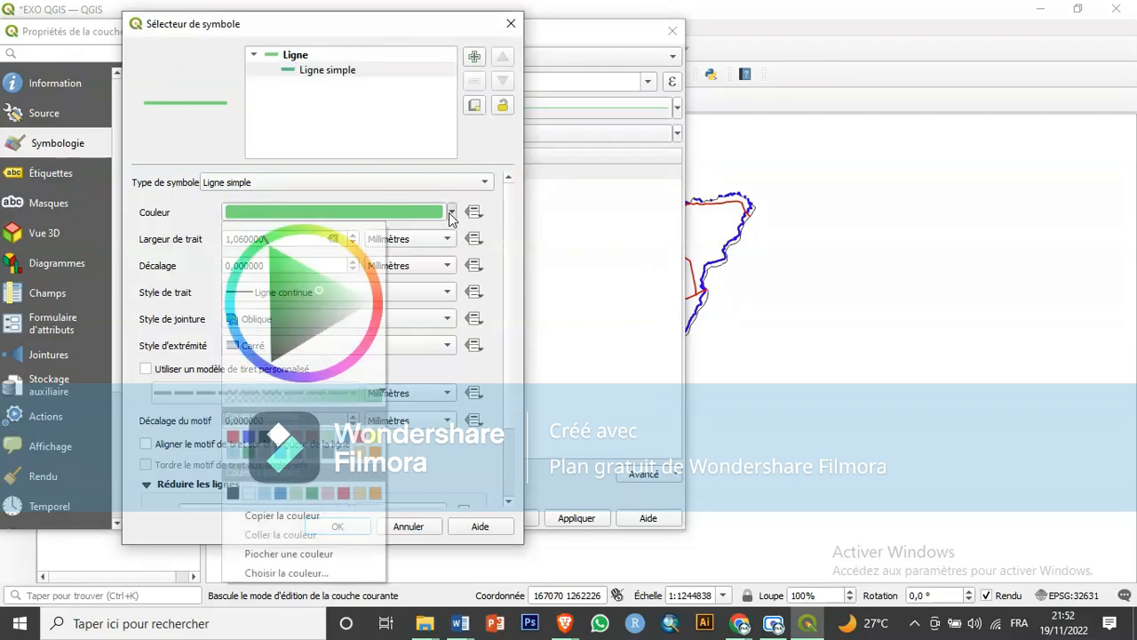
{"action": "left_click", "coordinate": [233, 436]}
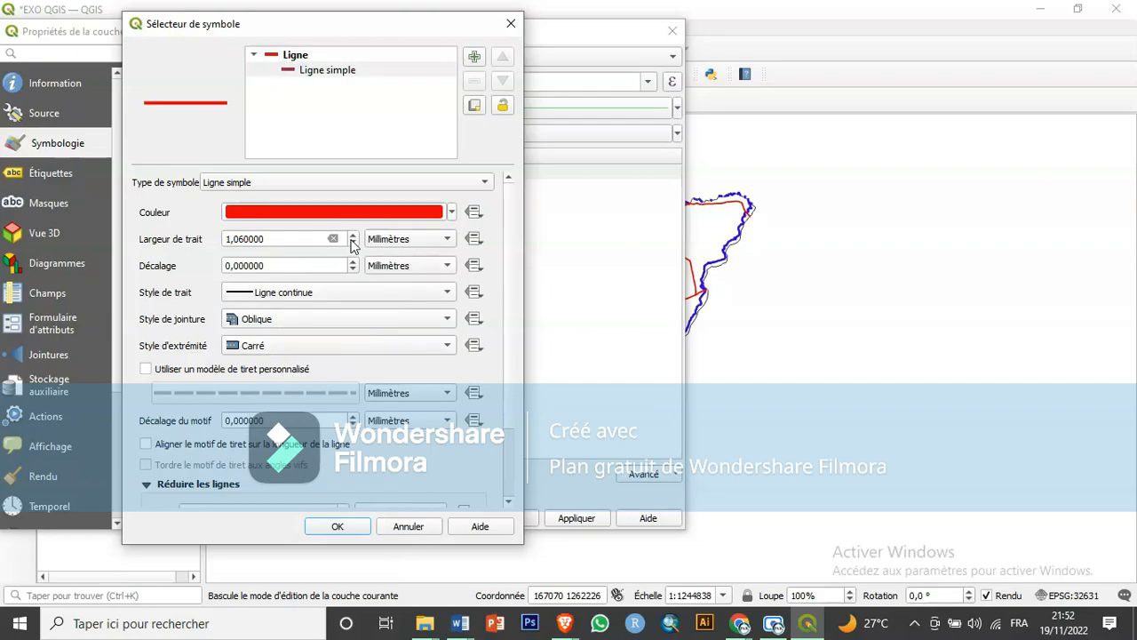
{"action": "left_click", "coordinate": [353, 244]}
{"action": "left_click", "coordinate": [353, 244]}
{"action": "left_click", "coordinate": [353, 245]}
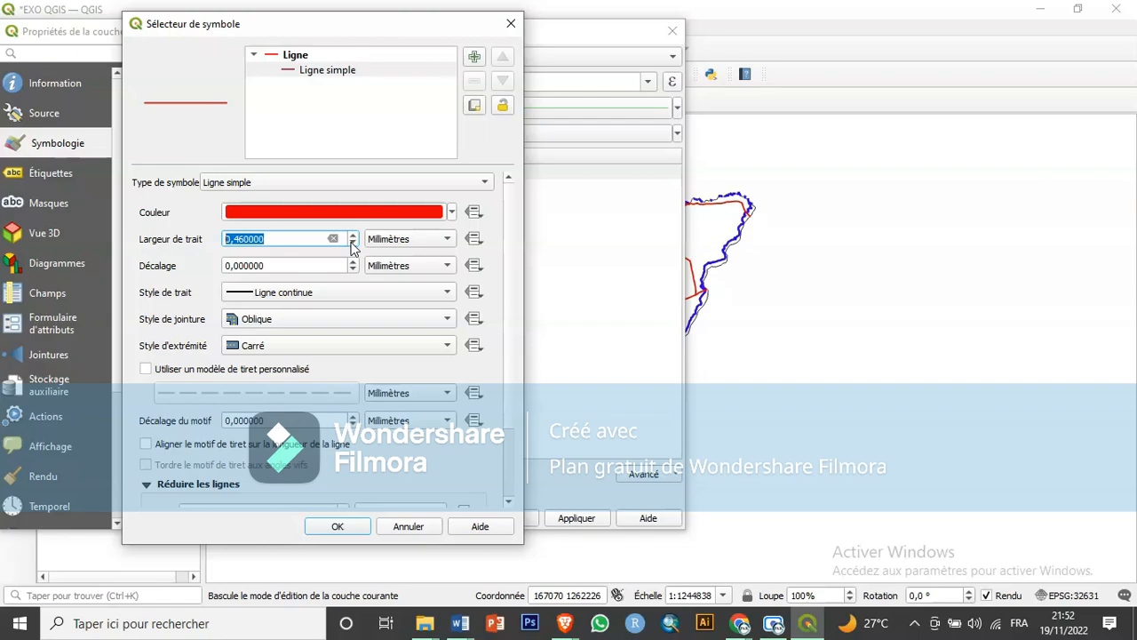
{"action": "left_click", "coordinate": [342, 526]}
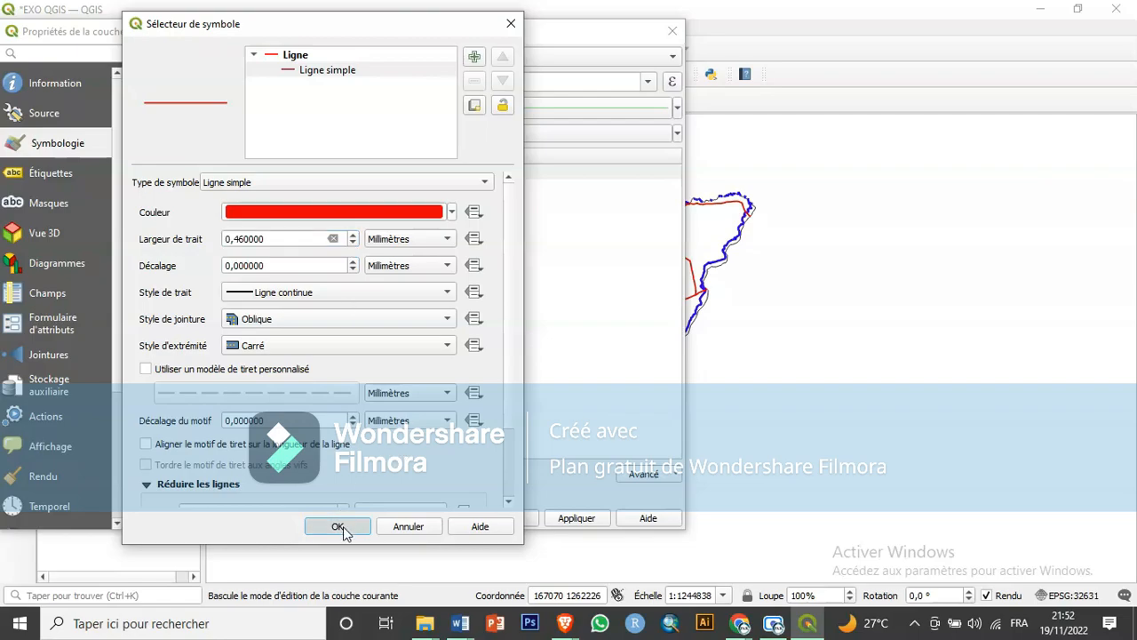
{"action": "left_click", "coordinate": [577, 519]}
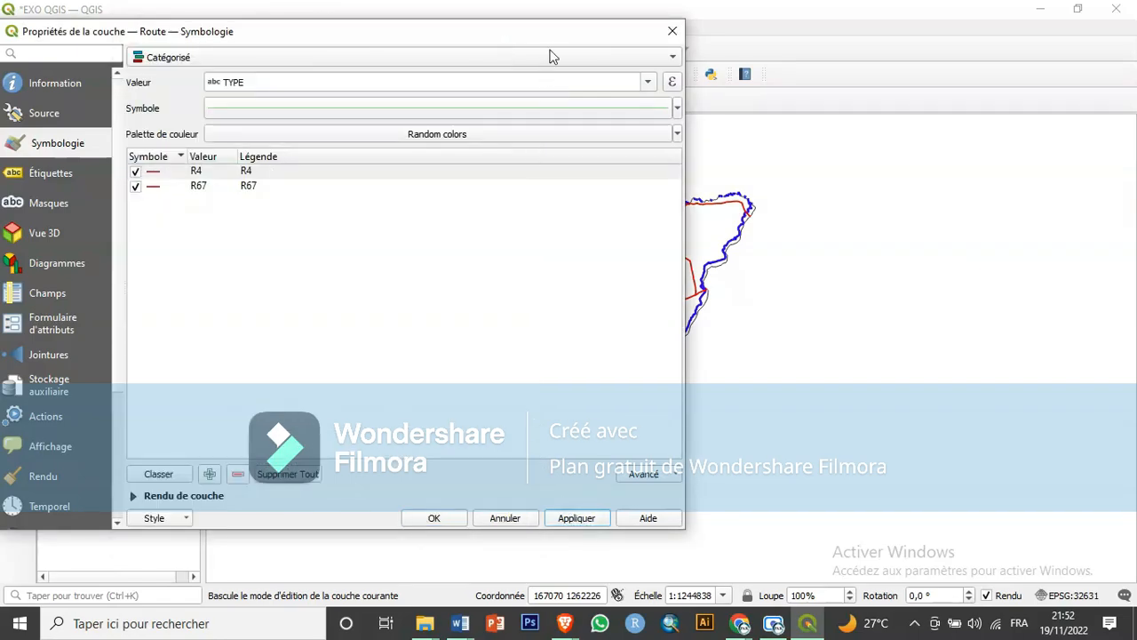
Change the legend label of the Route layer's R4 category to "Route bitumée".
{"action": "left_click_drag", "start_coordinate": [549, 40], "coordinate": [489, 23]}
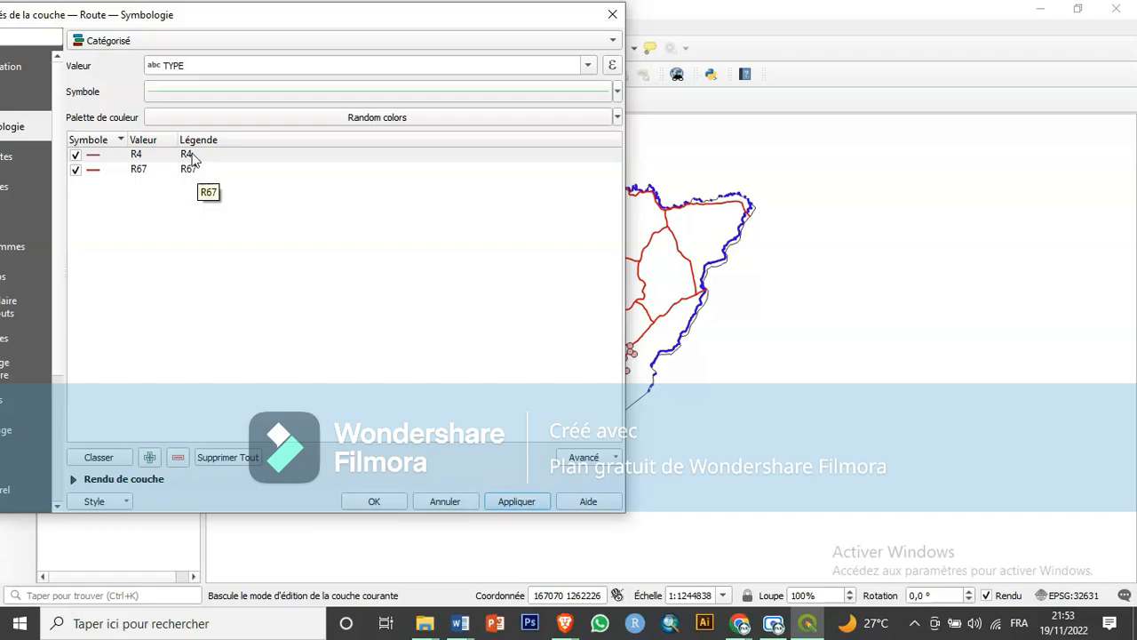
{"action": "left_click_drag", "start_coordinate": [324, 25], "coordinate": [272, 32]}
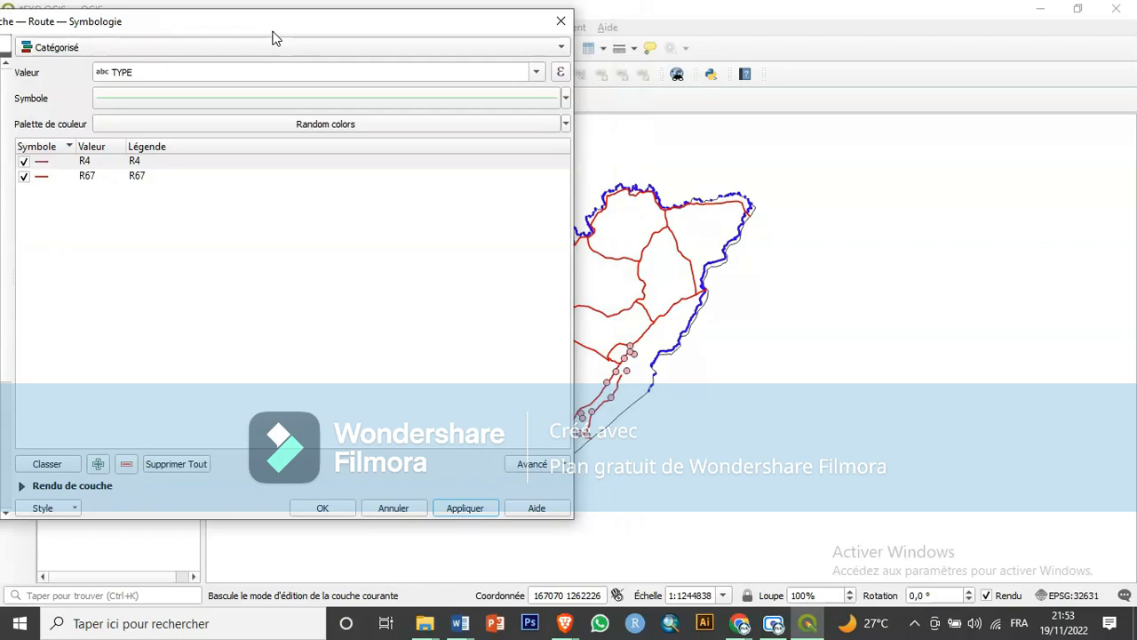
{"action": "double_click", "coordinate": [133, 163]}
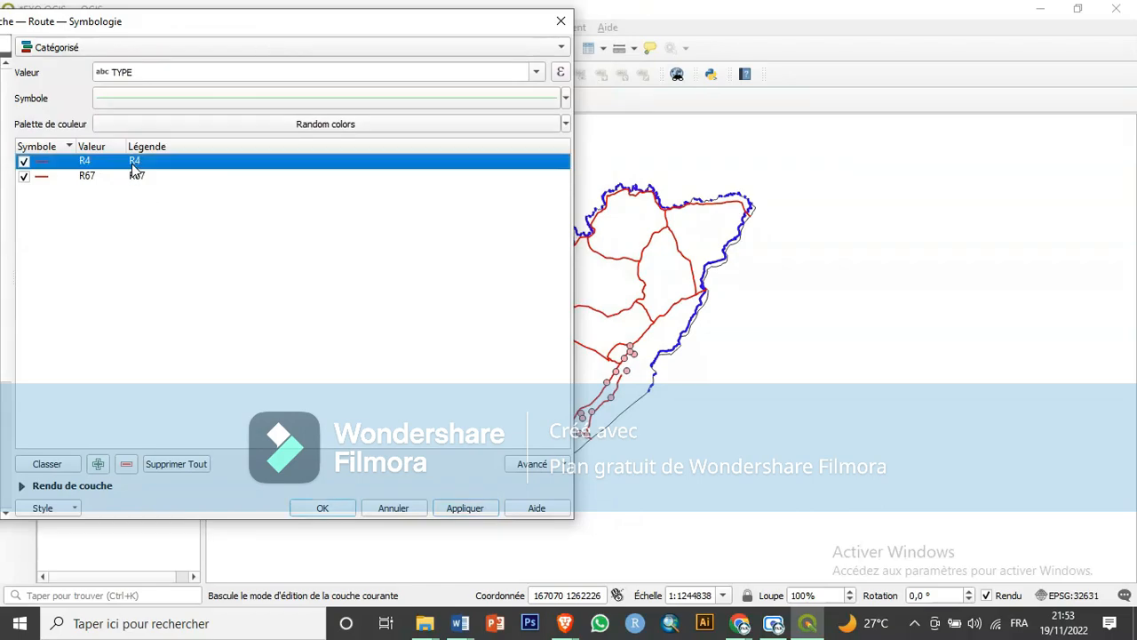
{"action": "left_click_drag", "start_coordinate": [239, 18], "coordinate": [240, 18]}
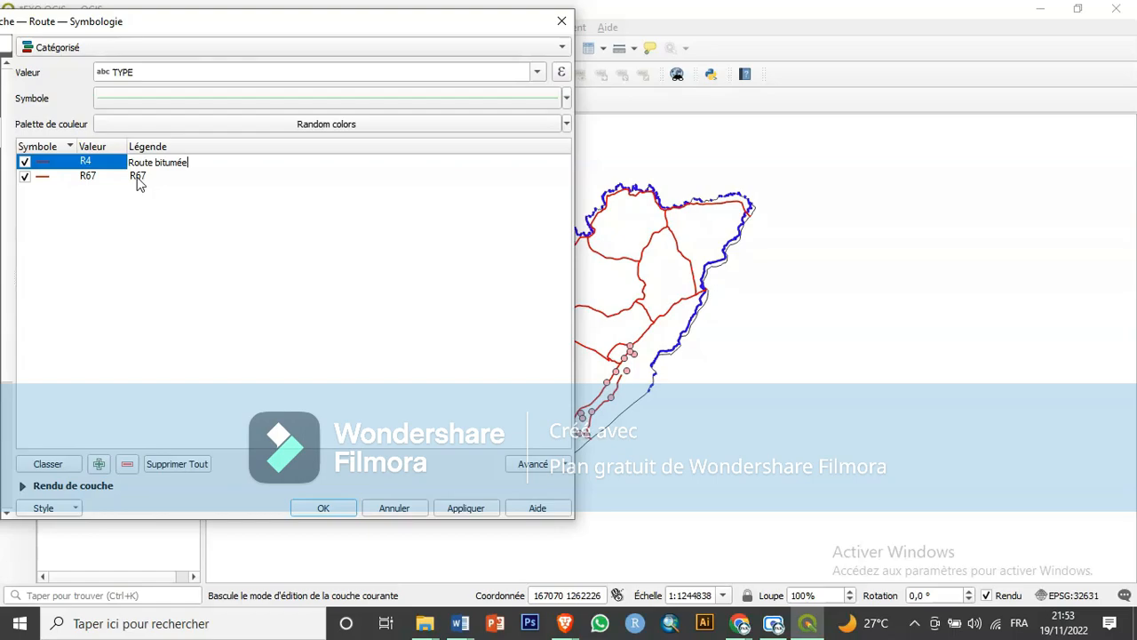
Change the R67 category's legend label to "Route non bitumée", then apply and close the Route layer's properties.
{"action": "double_click", "coordinate": [138, 177]}
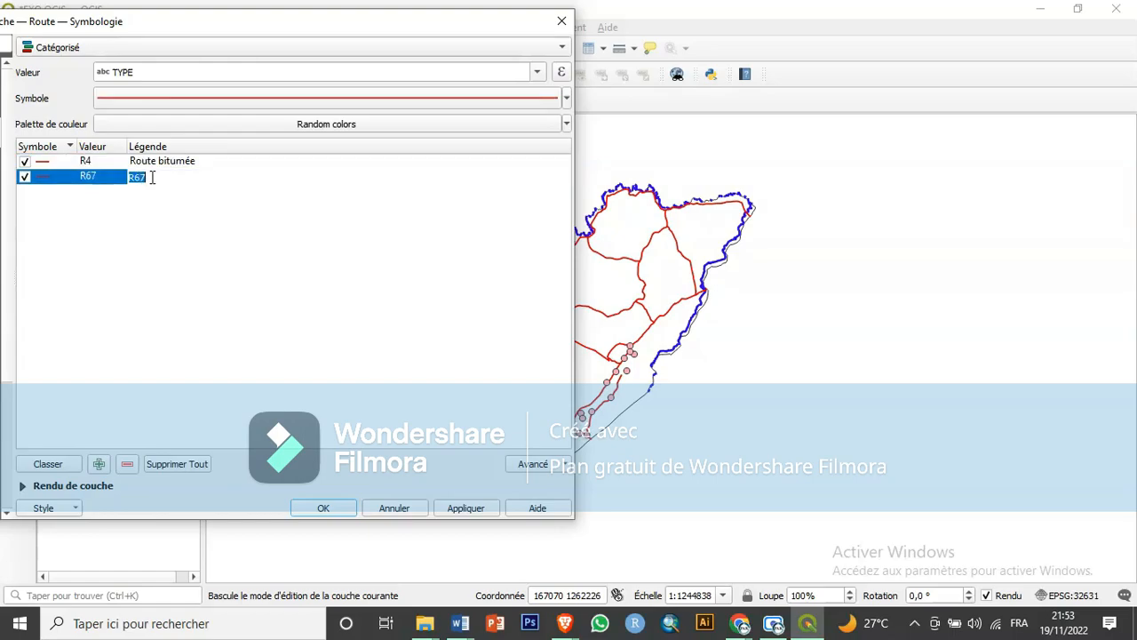
{"action": "type", "text": "Route"}
{"action": "type", "text": "non bitumée"}
{"action": "left_click_drag", "start_coordinate": [258, 26], "coordinate": [224, 55]}
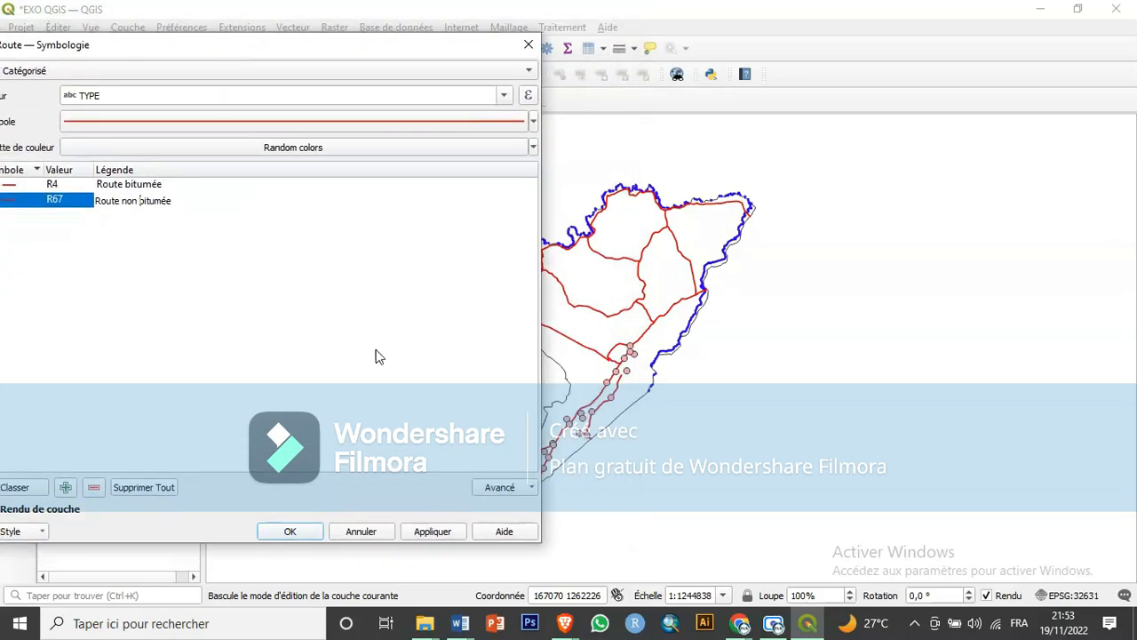
{"action": "left_click", "coordinate": [433, 531]}
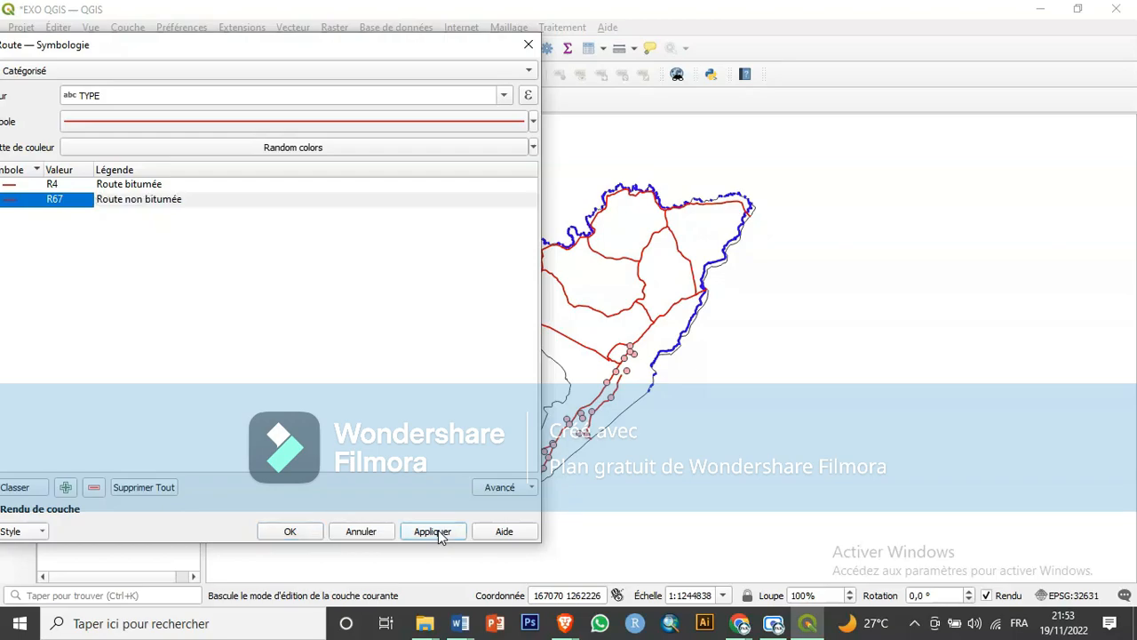
{"action": "left_click", "coordinate": [310, 537]}
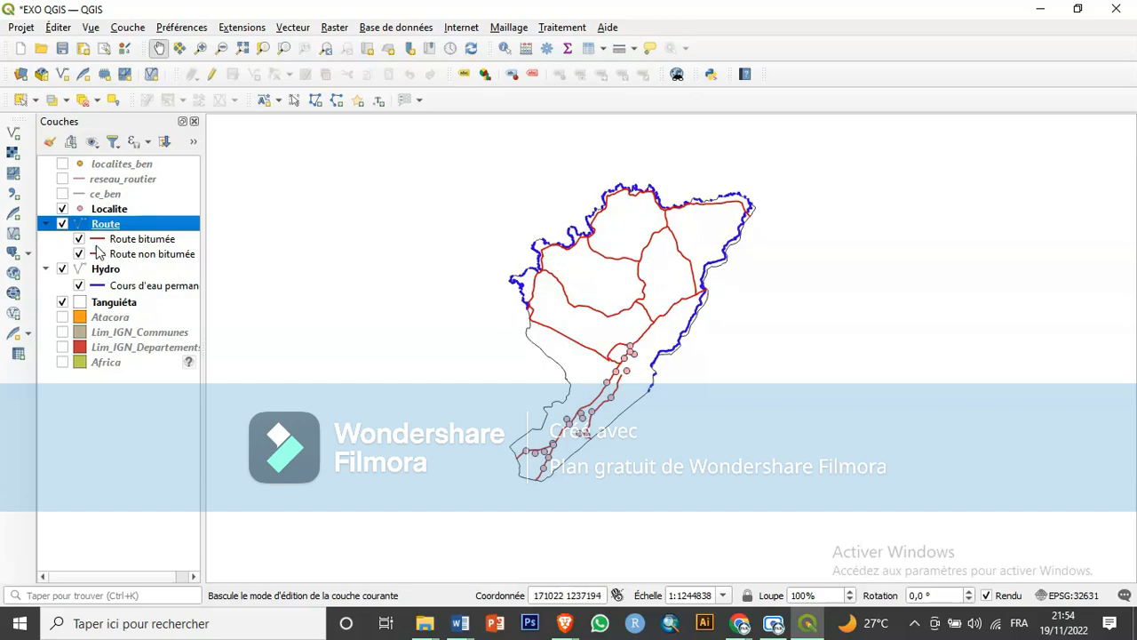
Give the Route layer's "Route non bitumée" category the dashed stroke style "Ligne en tiret" and apply it.
{"action": "right_click", "coordinate": [101, 224]}
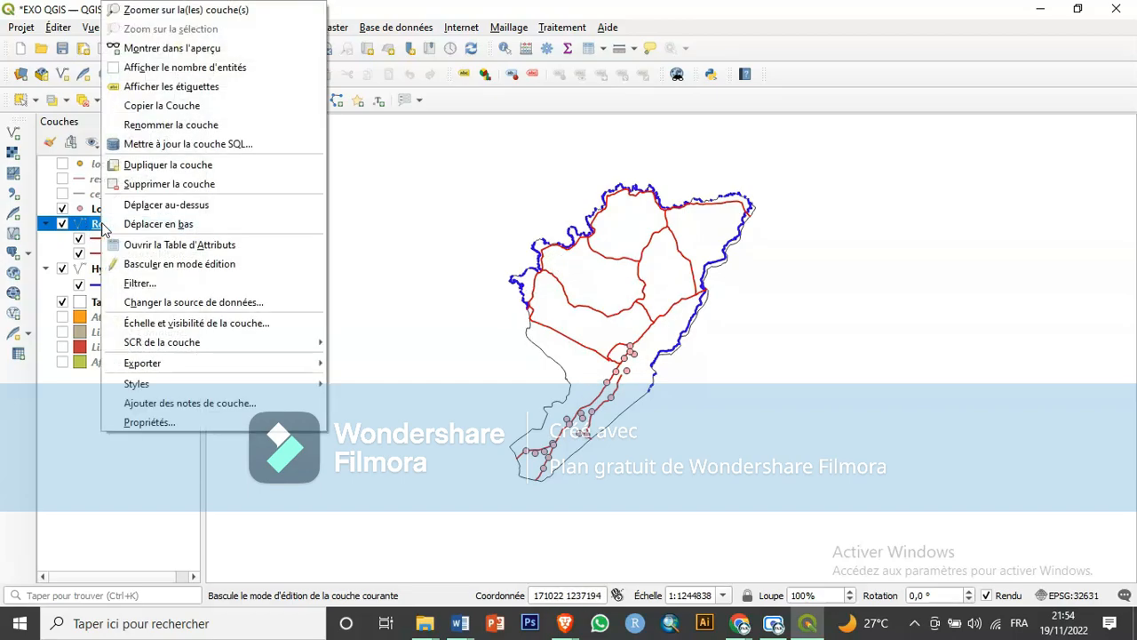
{"action": "left_click", "coordinate": [145, 422]}
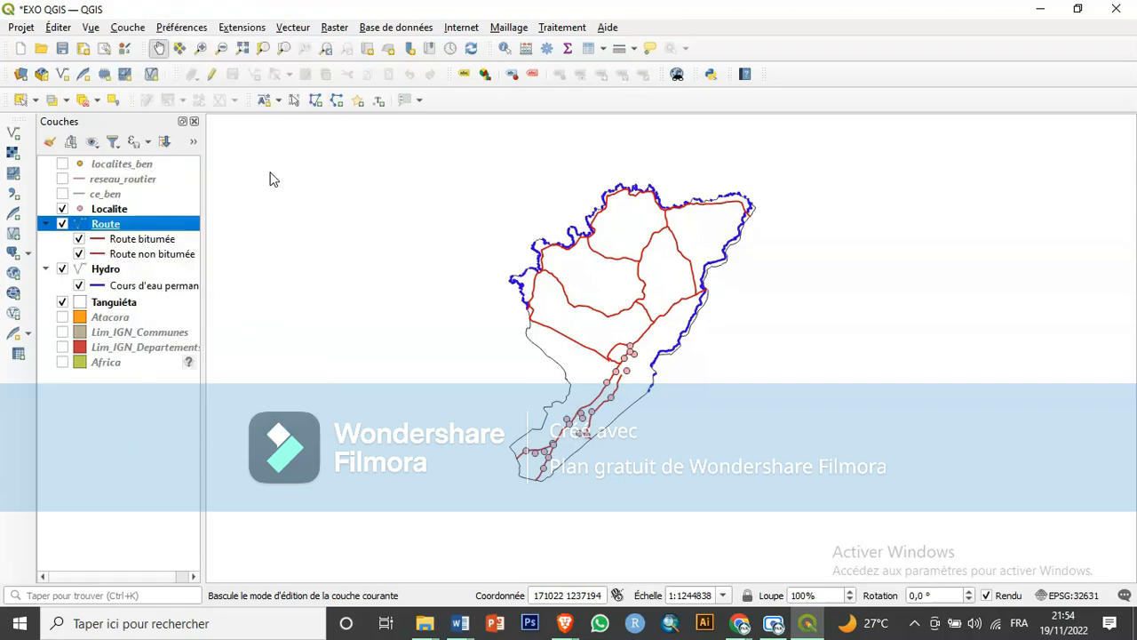
{"action": "left_click_drag", "start_coordinate": [174, 50], "coordinate": [189, 48]}
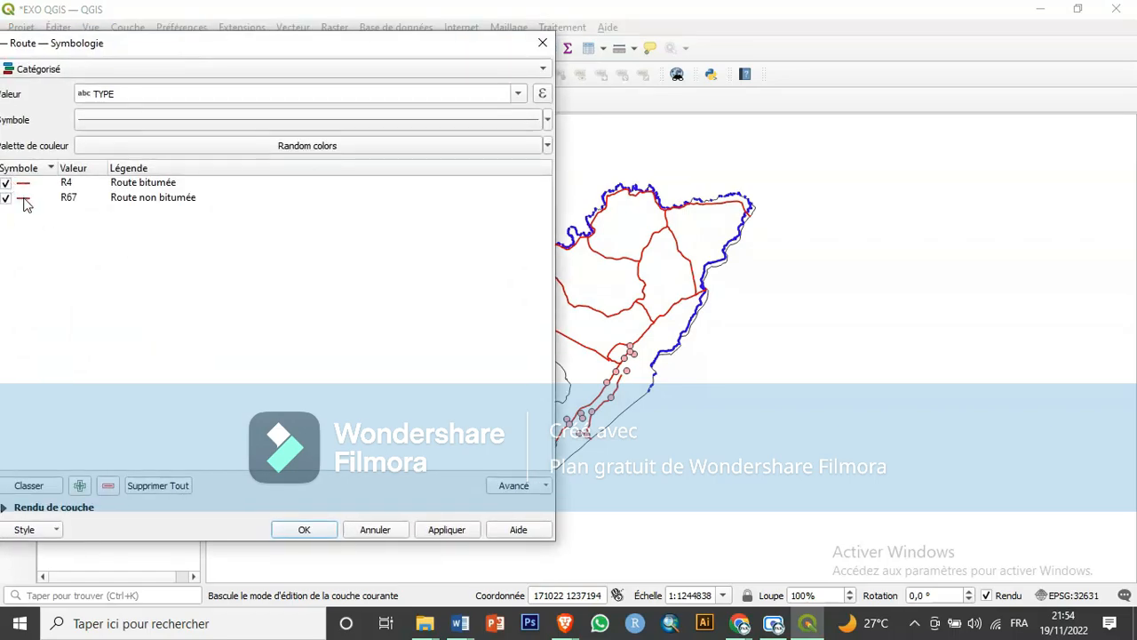
{"action": "left_click", "coordinate": [25, 199]}
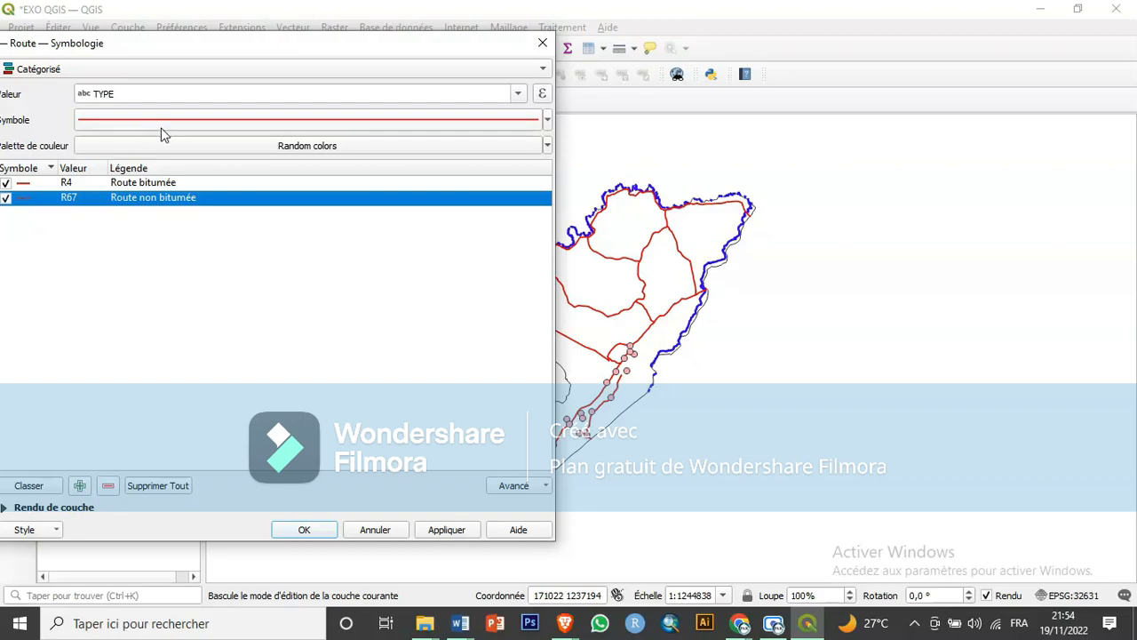
{"action": "left_click", "coordinate": [130, 182]}
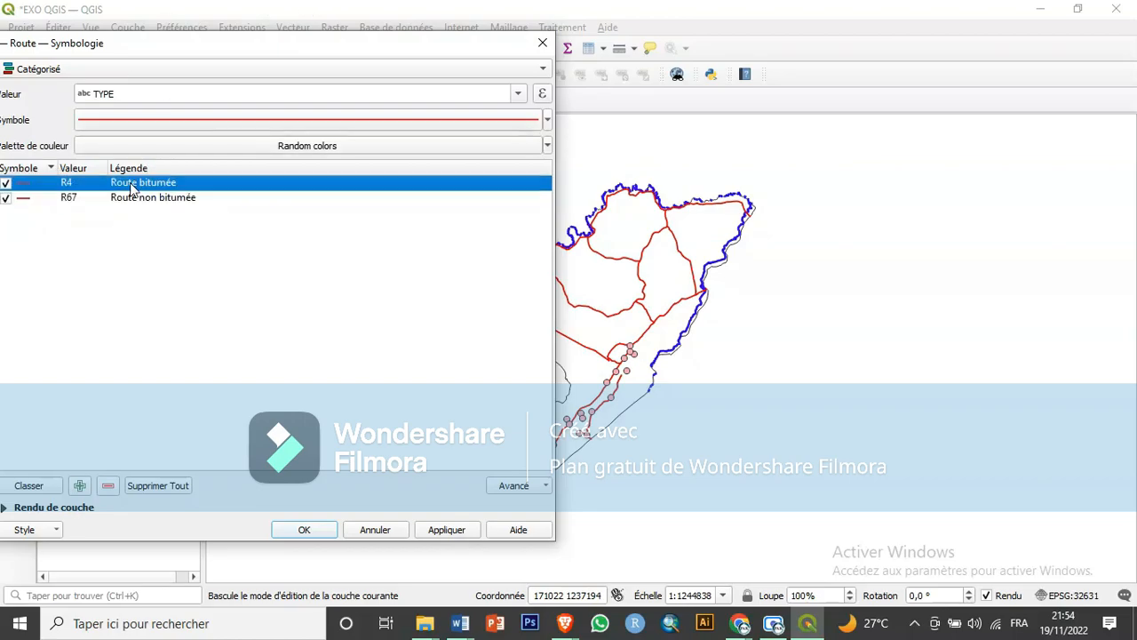
{"action": "double_click", "coordinate": [24, 204]}
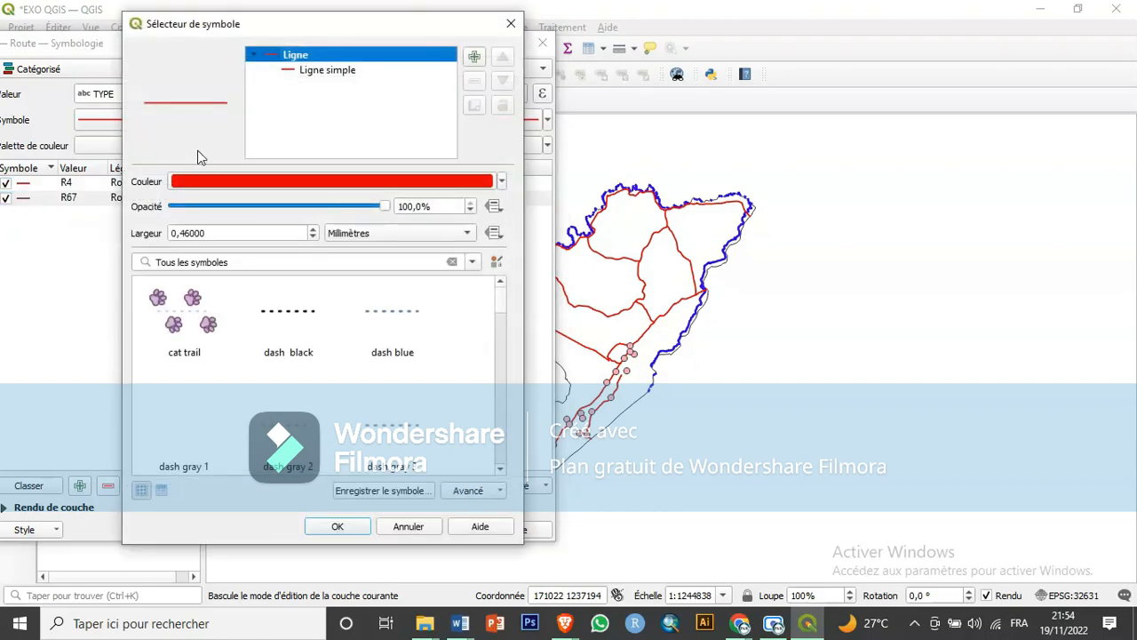
{"action": "left_click", "coordinate": [313, 75]}
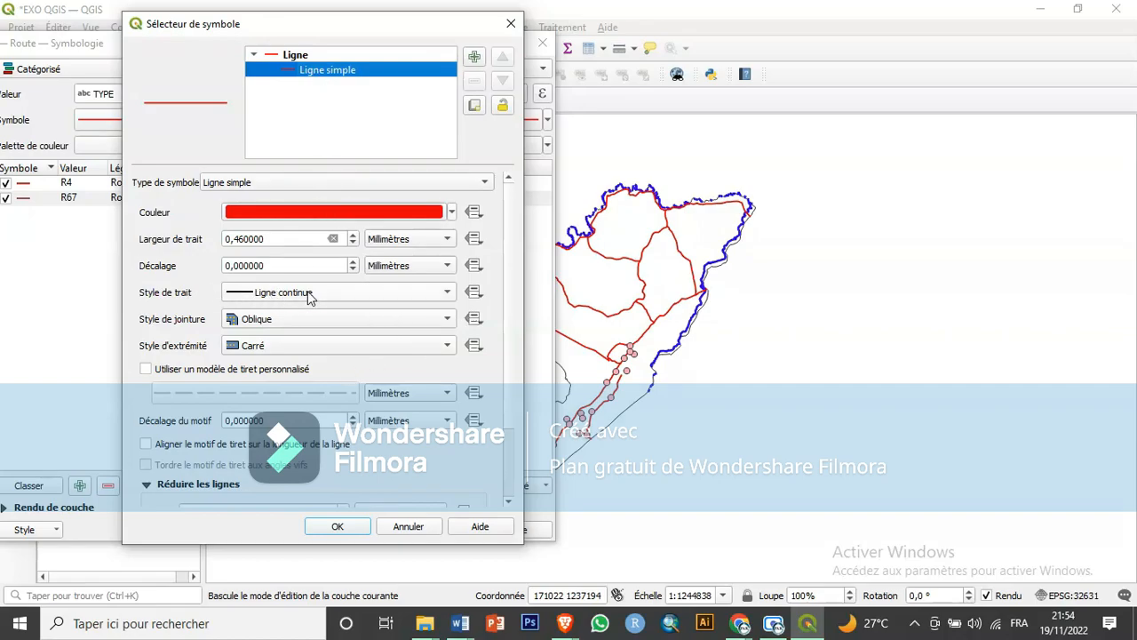
{"action": "left_click", "coordinate": [448, 294]}
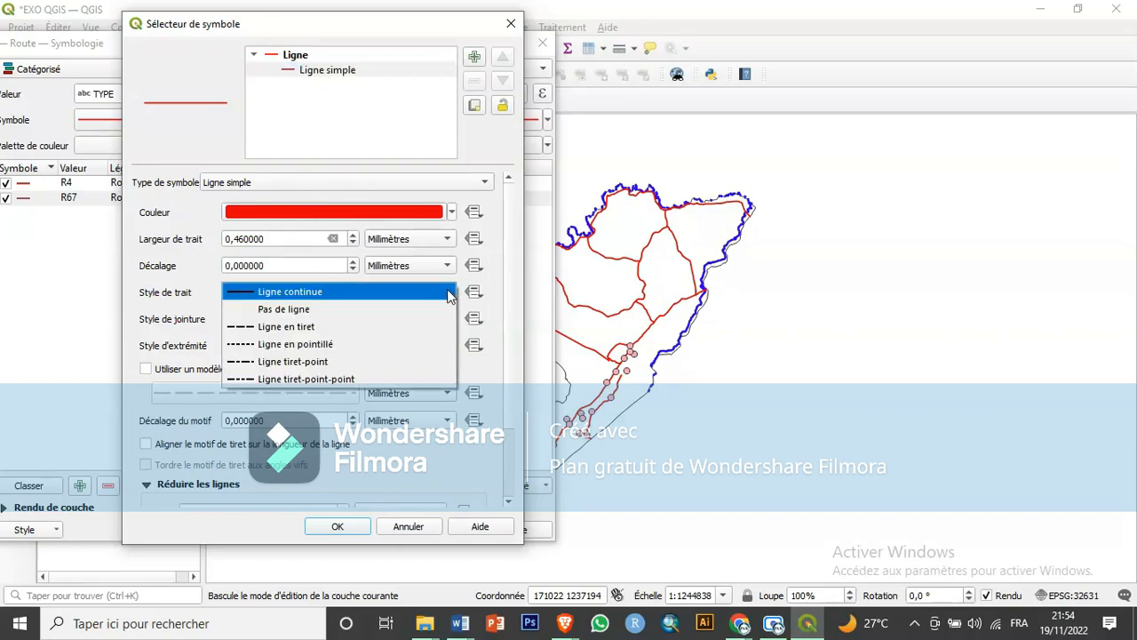
{"action": "left_click", "coordinate": [292, 326]}
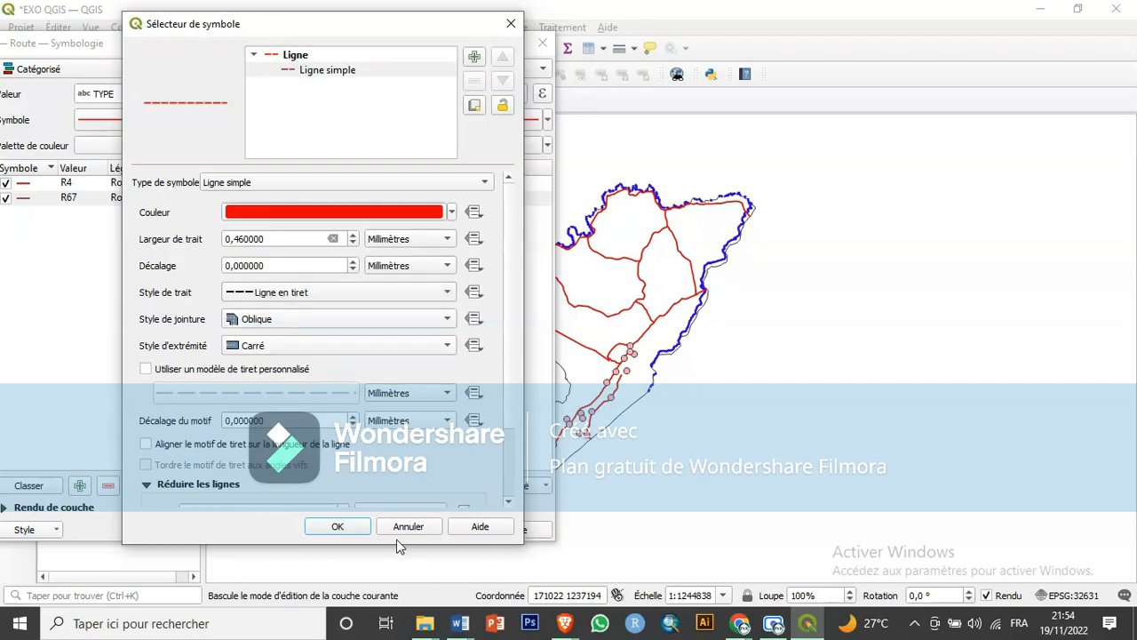
{"action": "left_click", "coordinate": [335, 528]}
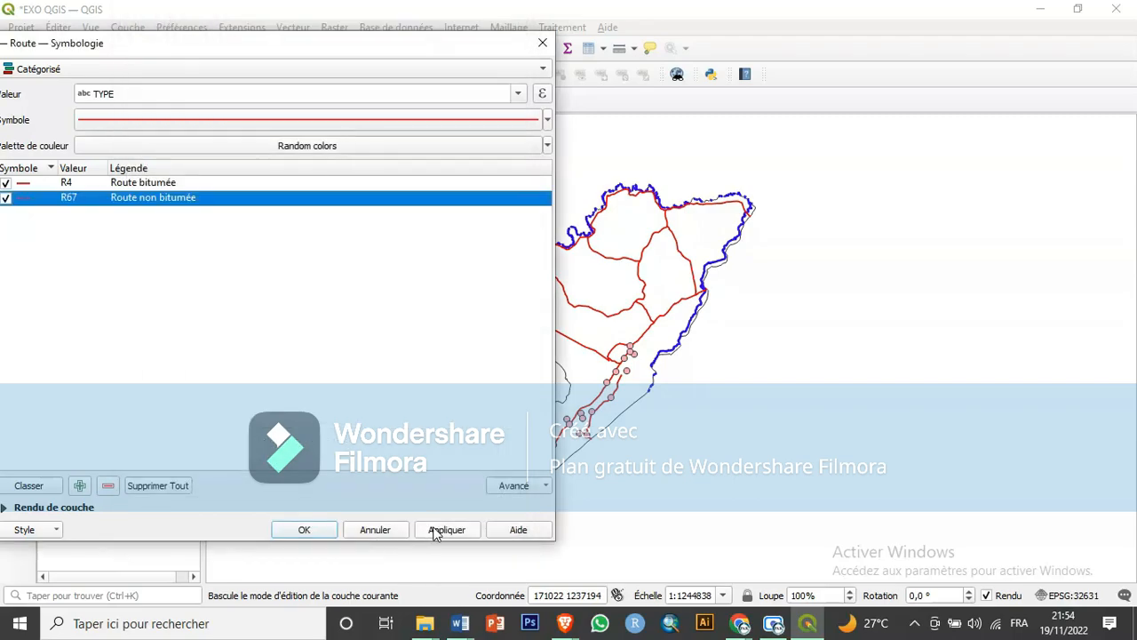
{"action": "left_click", "coordinate": [435, 531]}
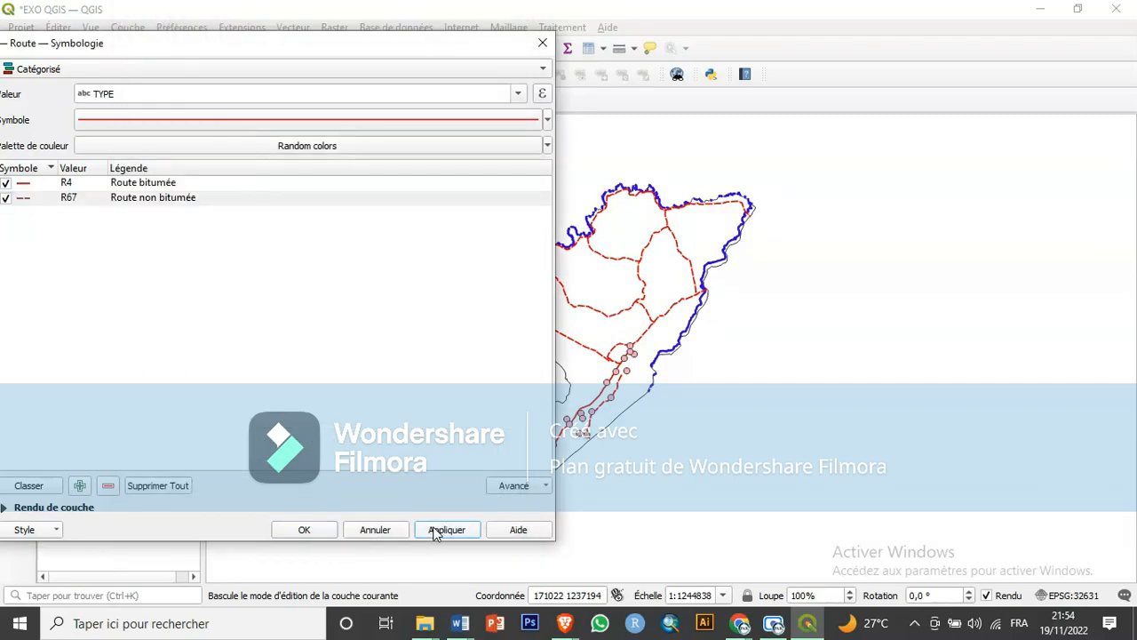
{"action": "left_click", "coordinate": [305, 528]}
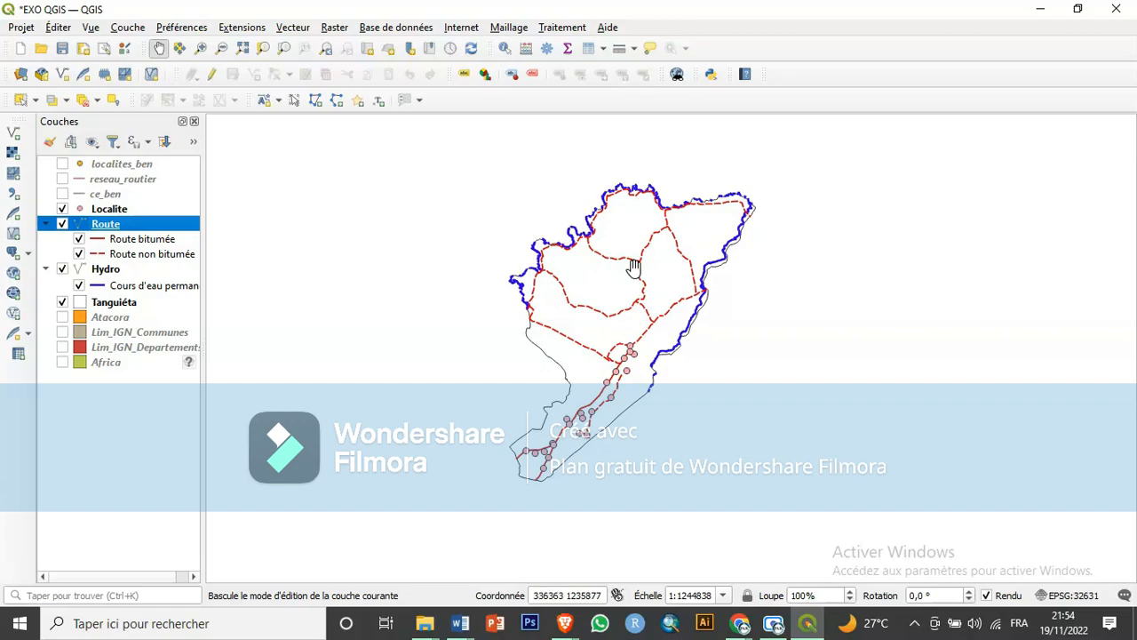
Open the attribute table of the Localite layer to examine its fields.
{"action": "left_click_drag", "start_coordinate": [731, 12], "coordinate": [610, 41]}
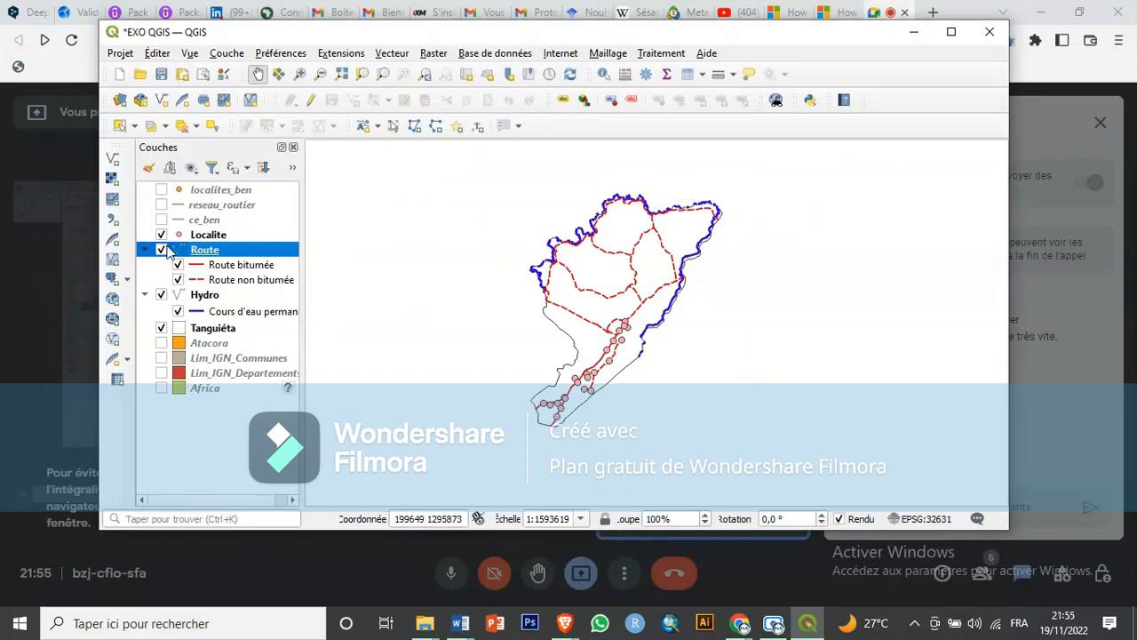
{"action": "left_click", "coordinate": [210, 234]}
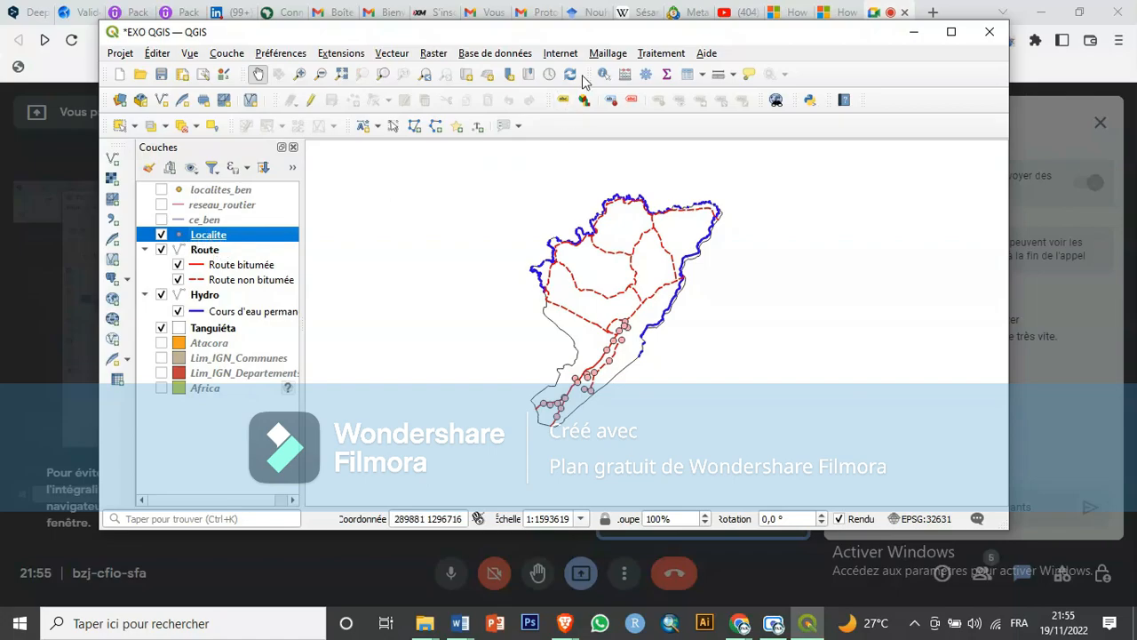
{"action": "left_click", "coordinate": [689, 77]}
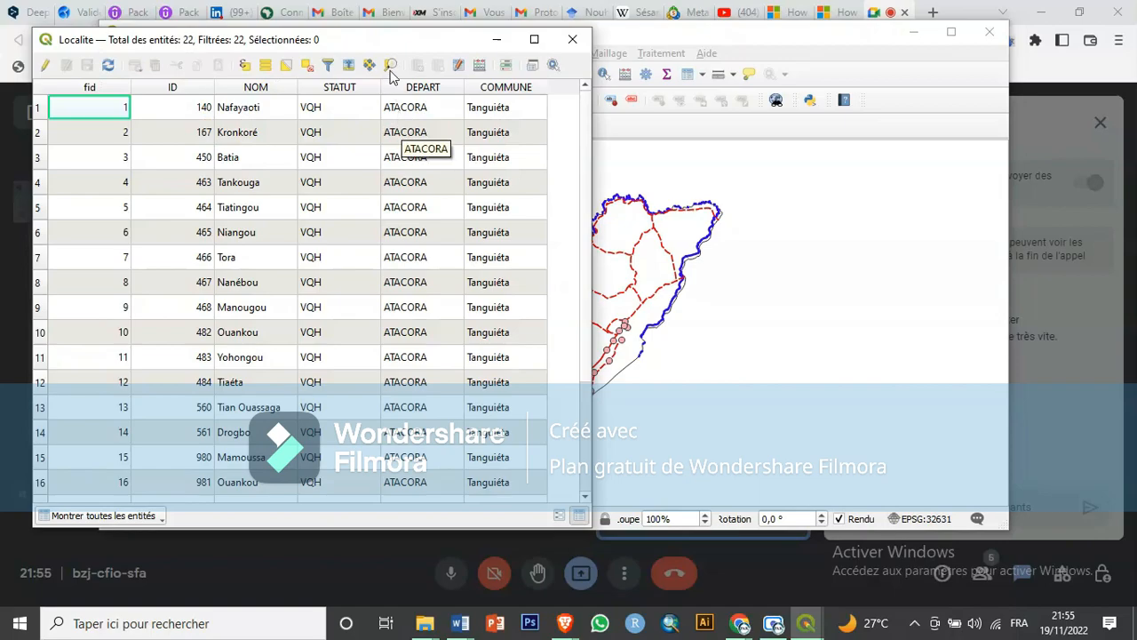
Look through the STATUT values in the Localite layer's attribute table, and close the table.
{"action": "left_click_drag", "start_coordinate": [408, 50], "coordinate": [344, 48]}
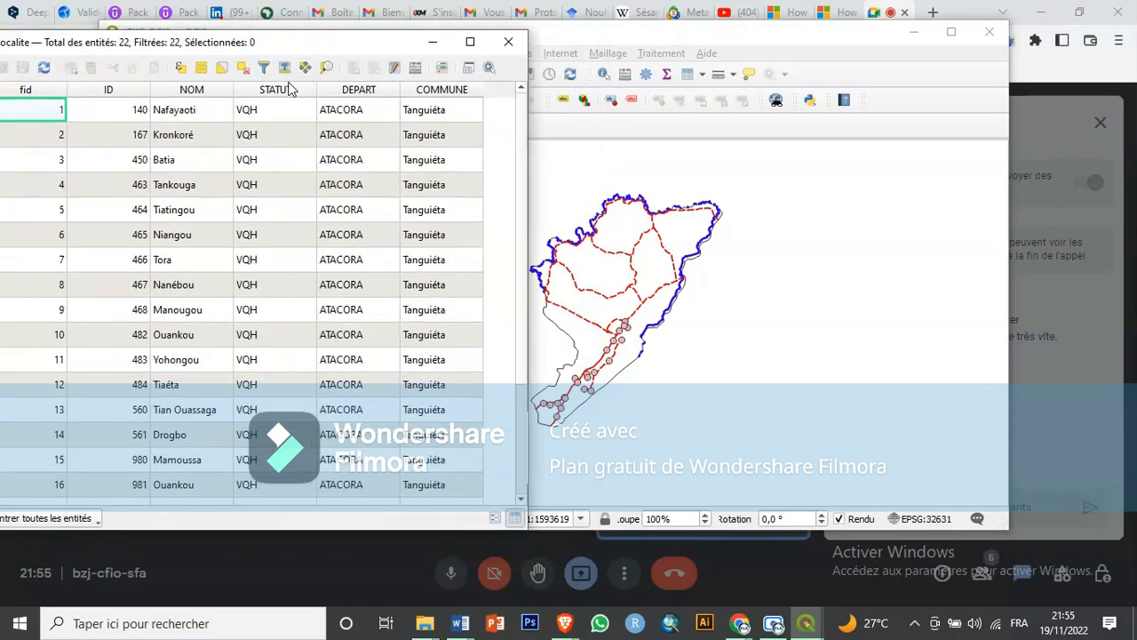
{"action": "scroll", "coordinate": [286, 199], "scroll_direction": "down", "scroll_amount": 2}
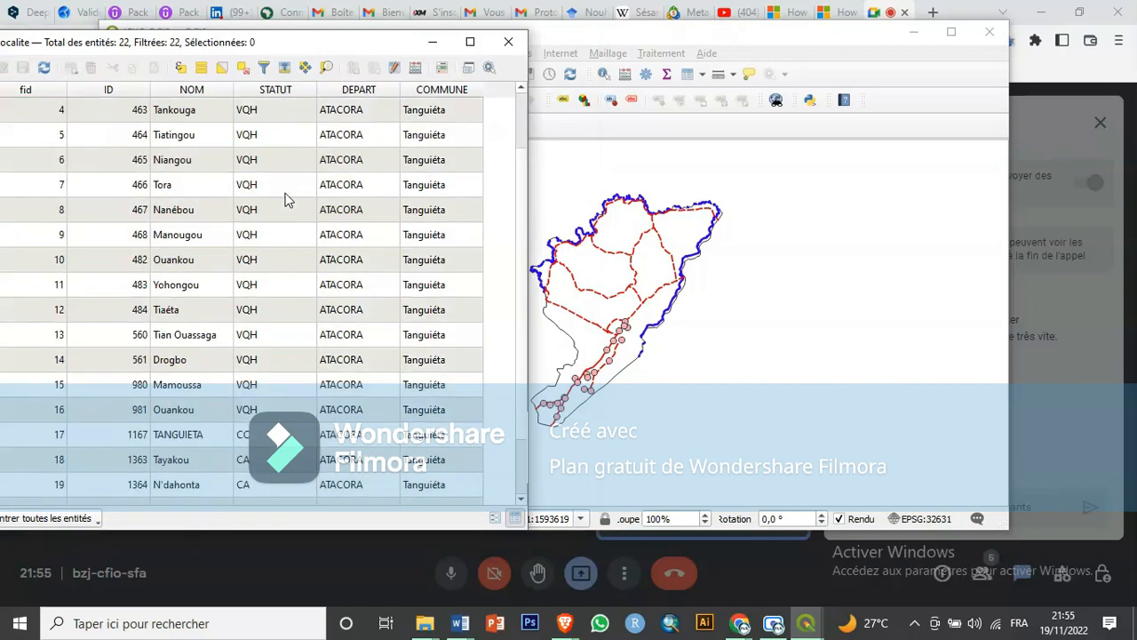
{"action": "scroll", "coordinate": [283, 194], "scroll_direction": "up", "scroll_amount": 2}
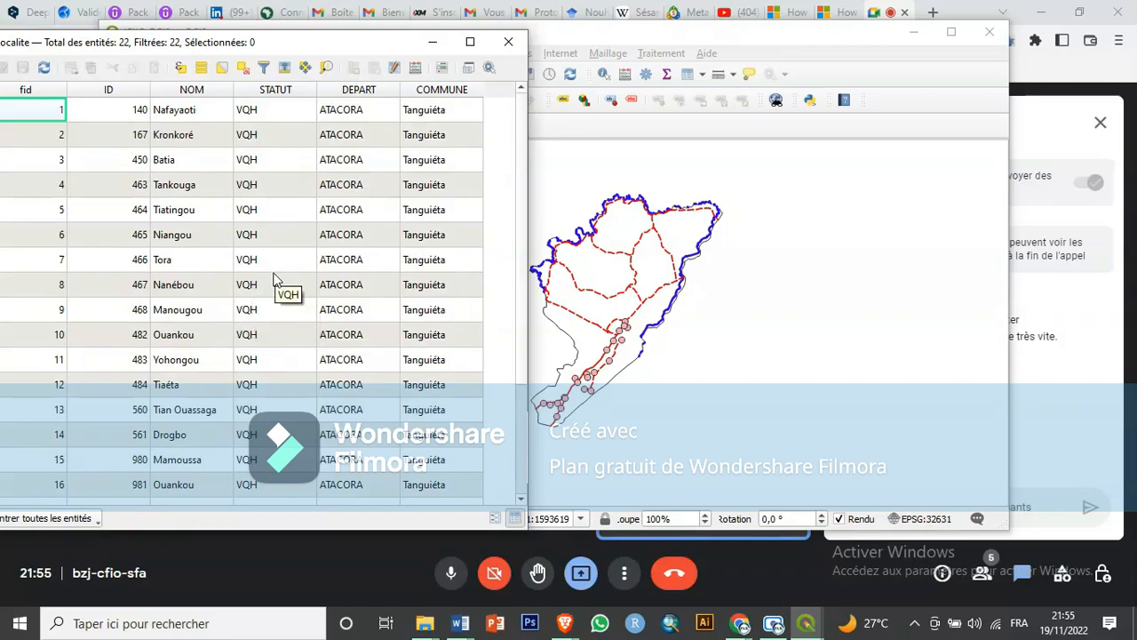
{"action": "scroll", "coordinate": [273, 270], "scroll_direction": "down", "scroll_amount": 2}
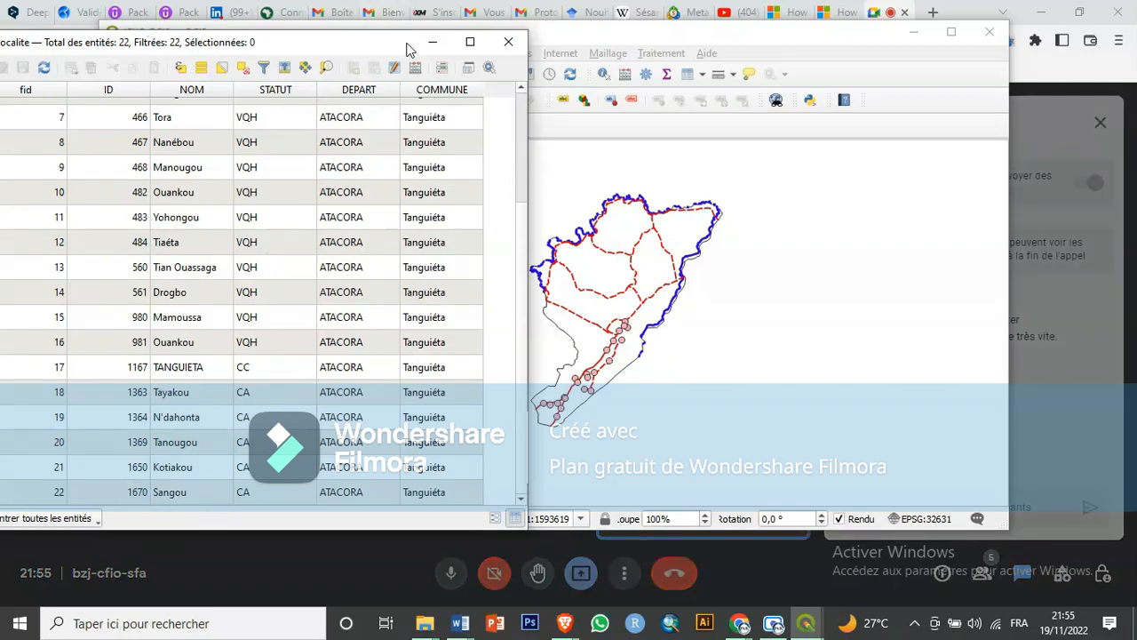
{"action": "left_click", "coordinate": [508, 42]}
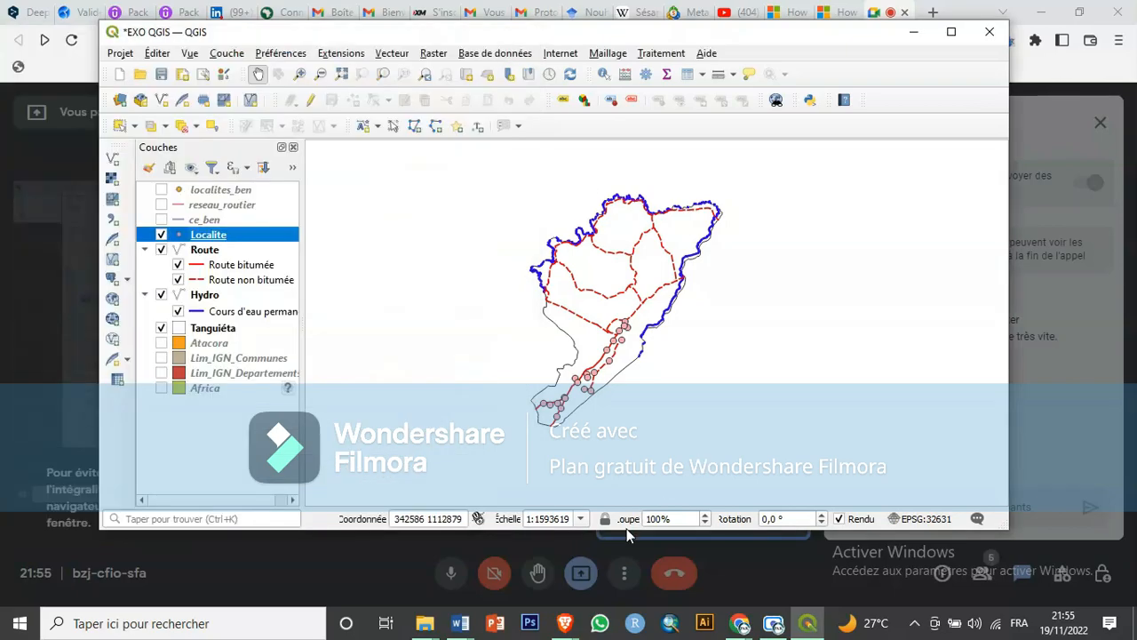
Admit the participant waiting in the Google Meet call, and return to a maximized QGIS window.
{"action": "left_click", "coordinate": [913, 36]}
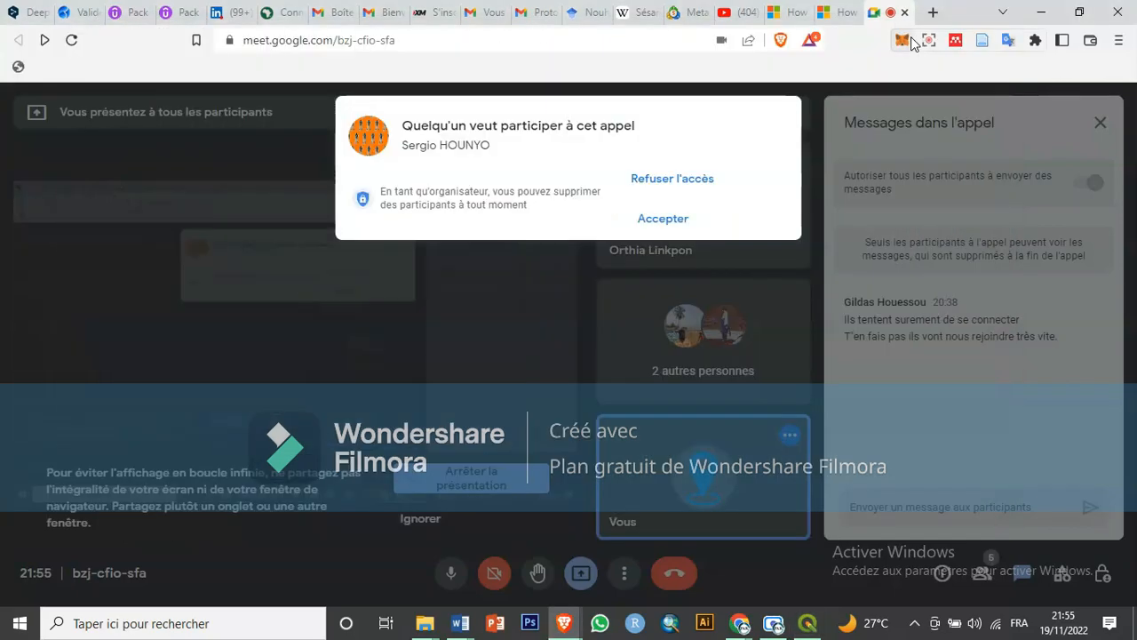
{"action": "left_click", "coordinate": [671, 220]}
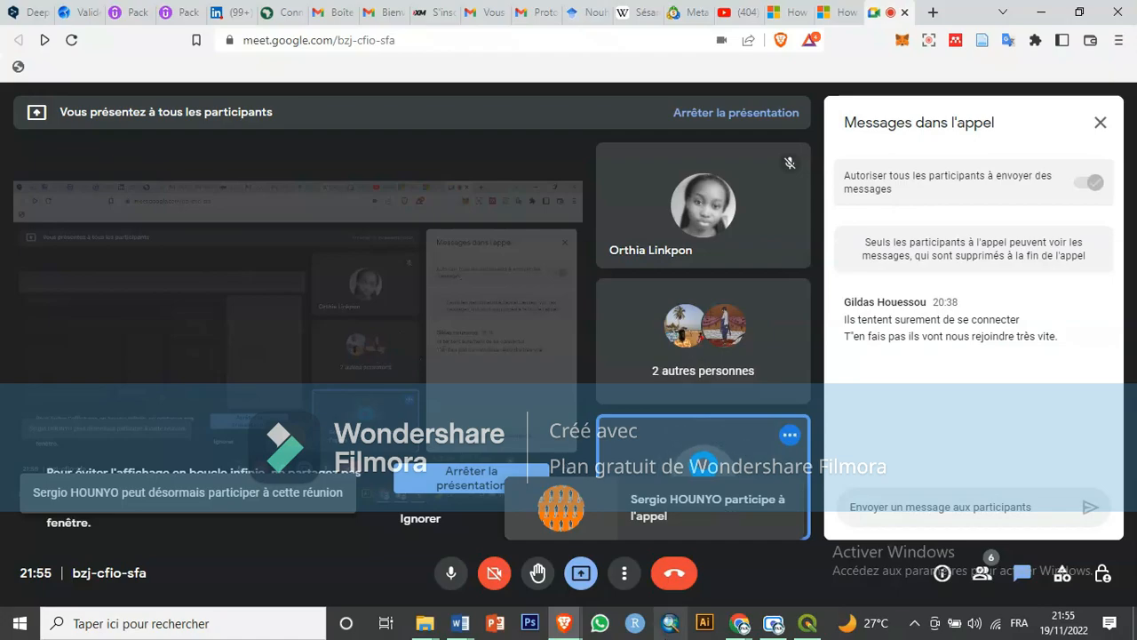
{"action": "left_click", "coordinate": [812, 628]}
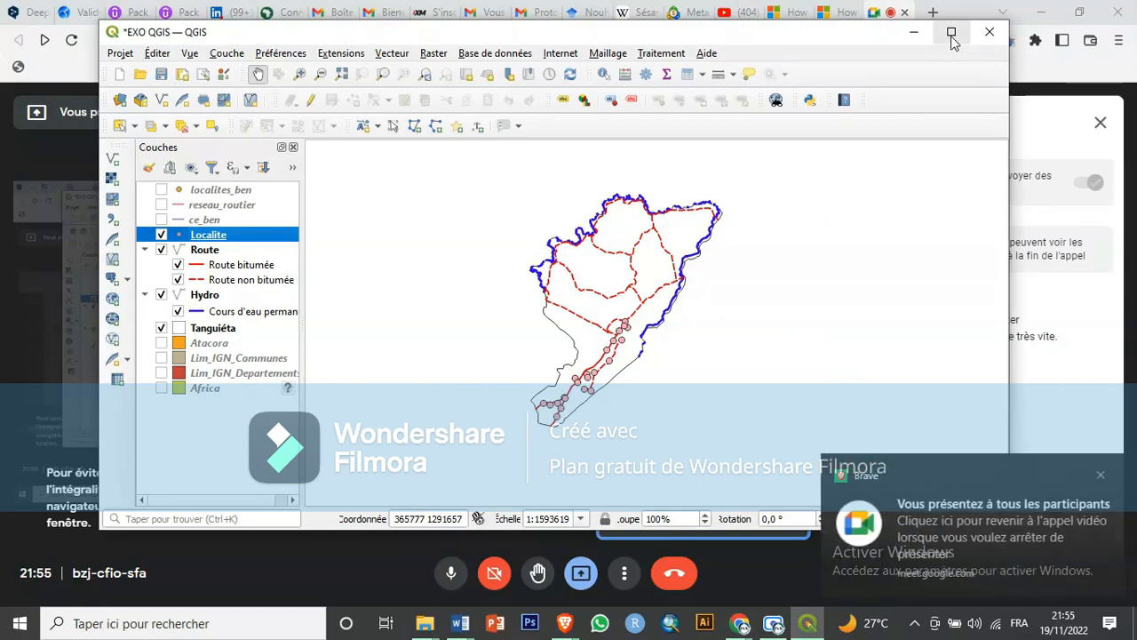
{"action": "left_click", "coordinate": [1101, 476]}
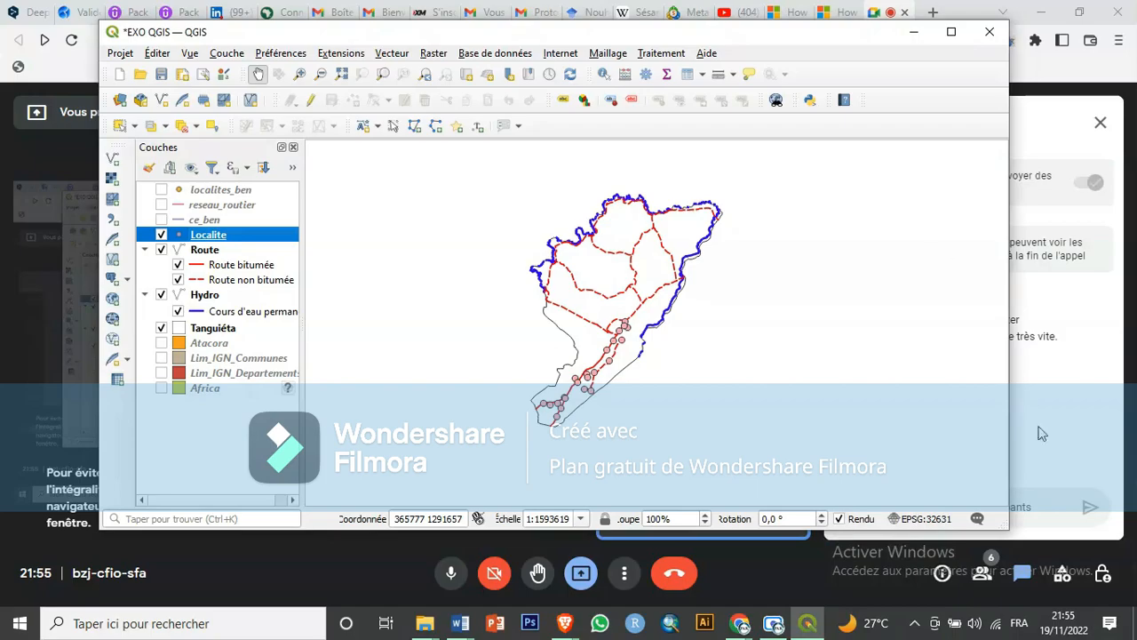
{"action": "left_click", "coordinate": [950, 32]}
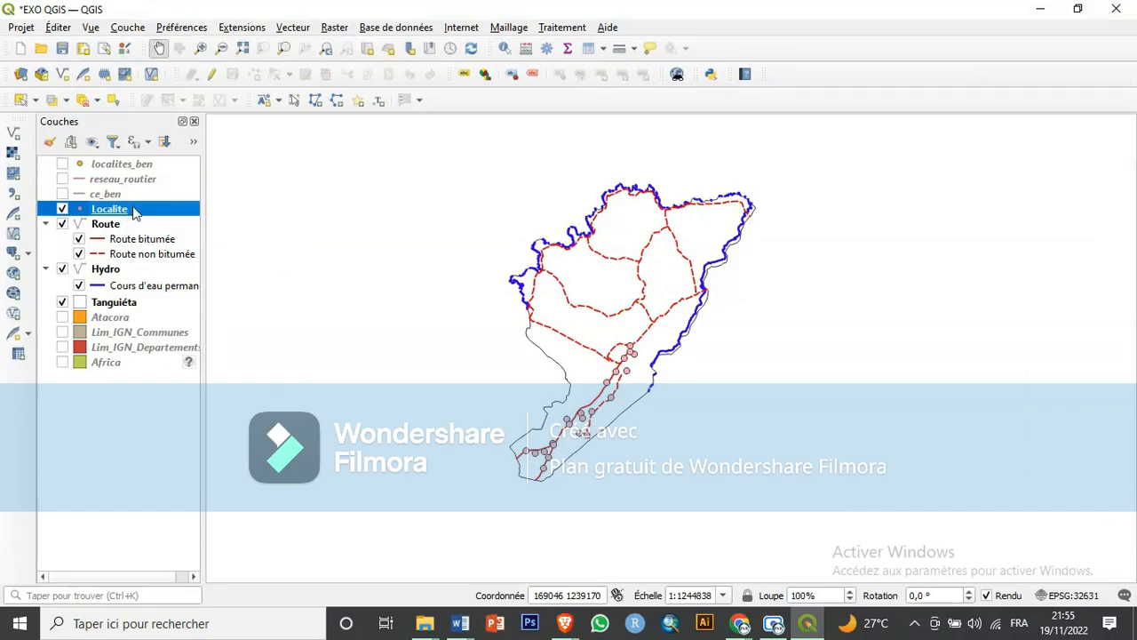
Reopen the Localite attribute table to review the STATUT column down to the last row, and close it.
{"action": "left_click", "coordinate": [587, 52]}
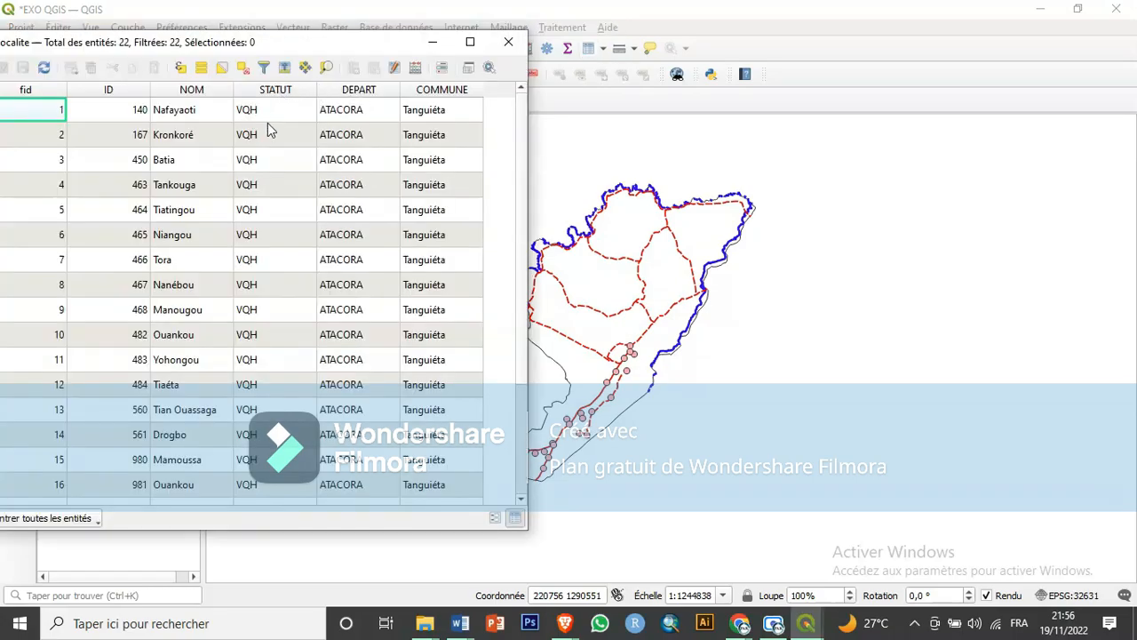
{"action": "scroll", "coordinate": [286, 268], "scroll_direction": "down", "scroll_amount": 2}
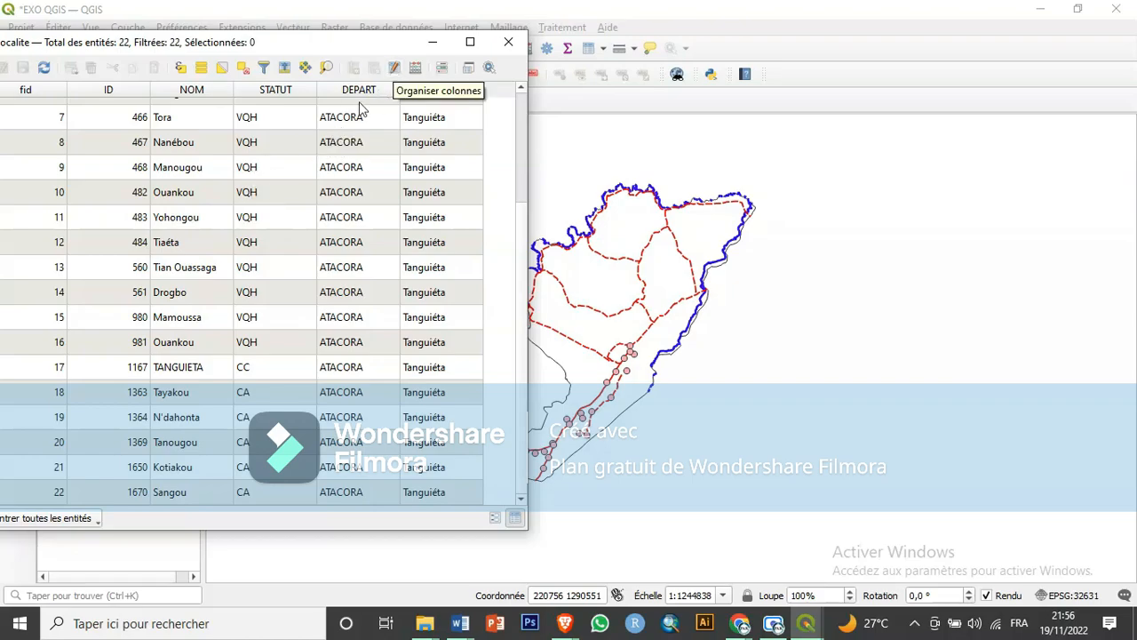
{"action": "left_click", "coordinate": [519, 43]}
Switch the Localite layer's symbology to Catégorisé on the STATUT field and classify its values.
{"action": "left_click", "coordinate": [114, 209]}
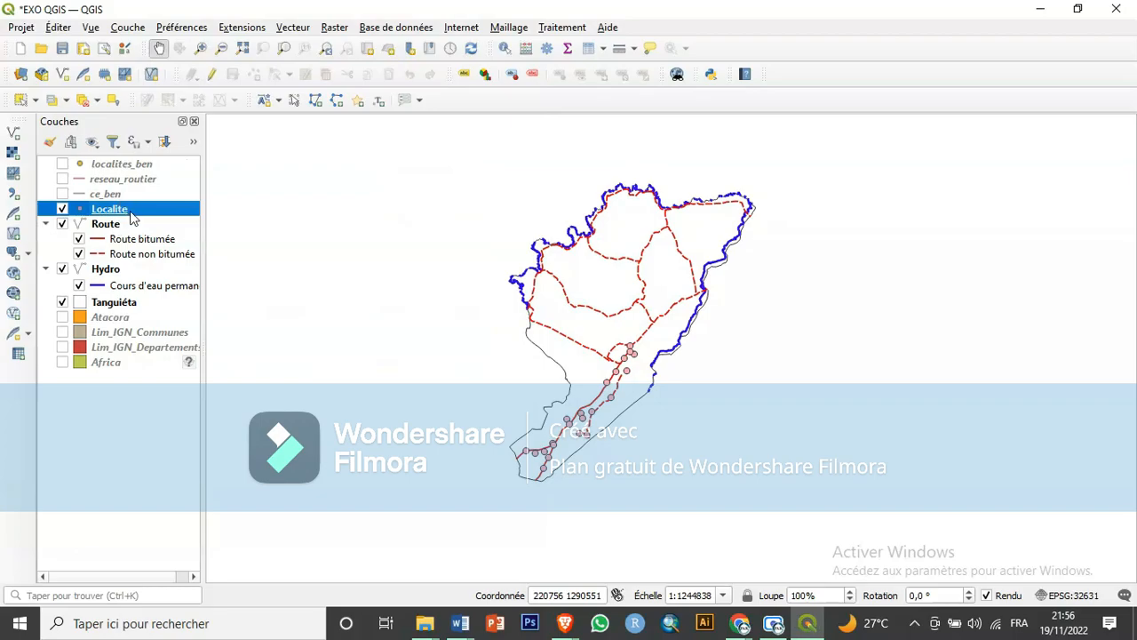
{"action": "right_click", "coordinate": [134, 213]}
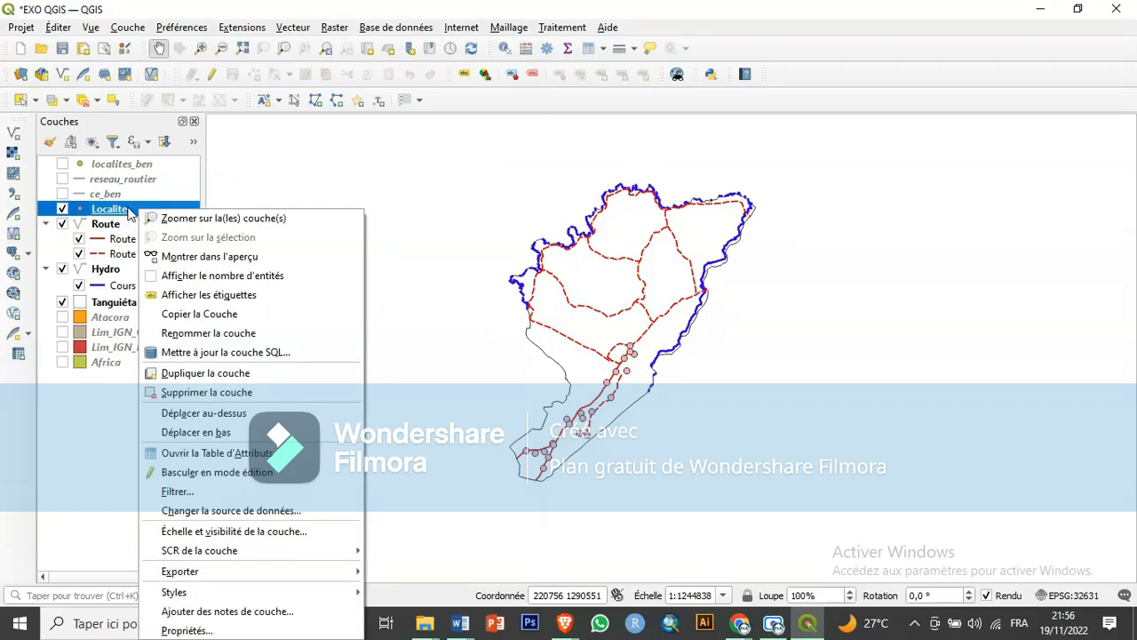
{"action": "left_click", "coordinate": [187, 630]}
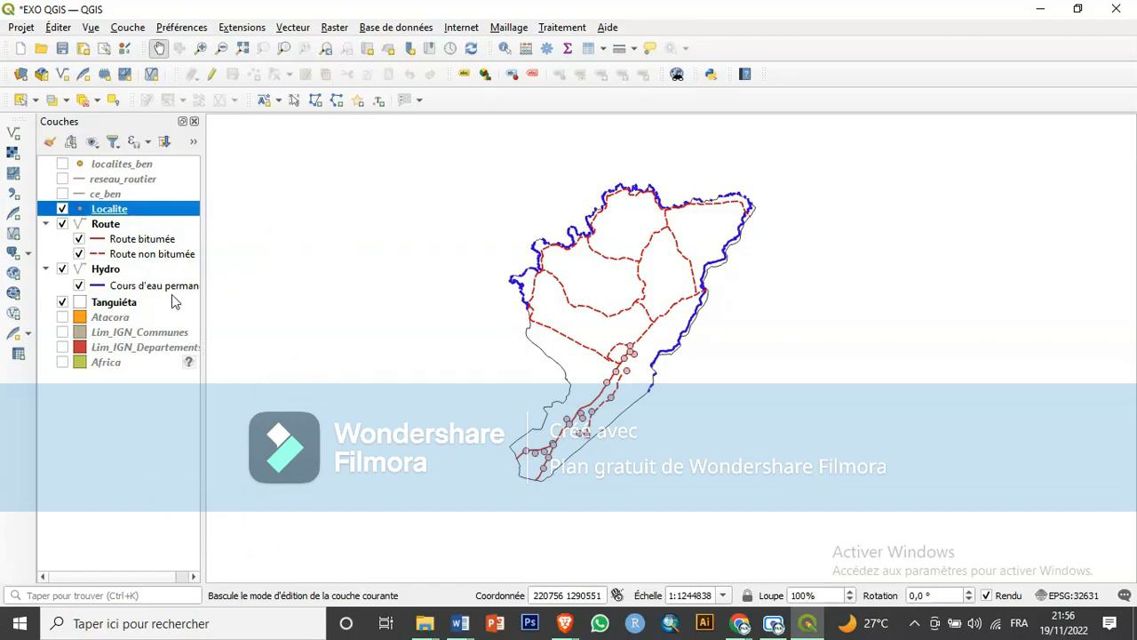
{"action": "left_click_drag", "start_coordinate": [299, 53], "coordinate": [440, 37]}
{"action": "left_click", "coordinate": [330, 57]}
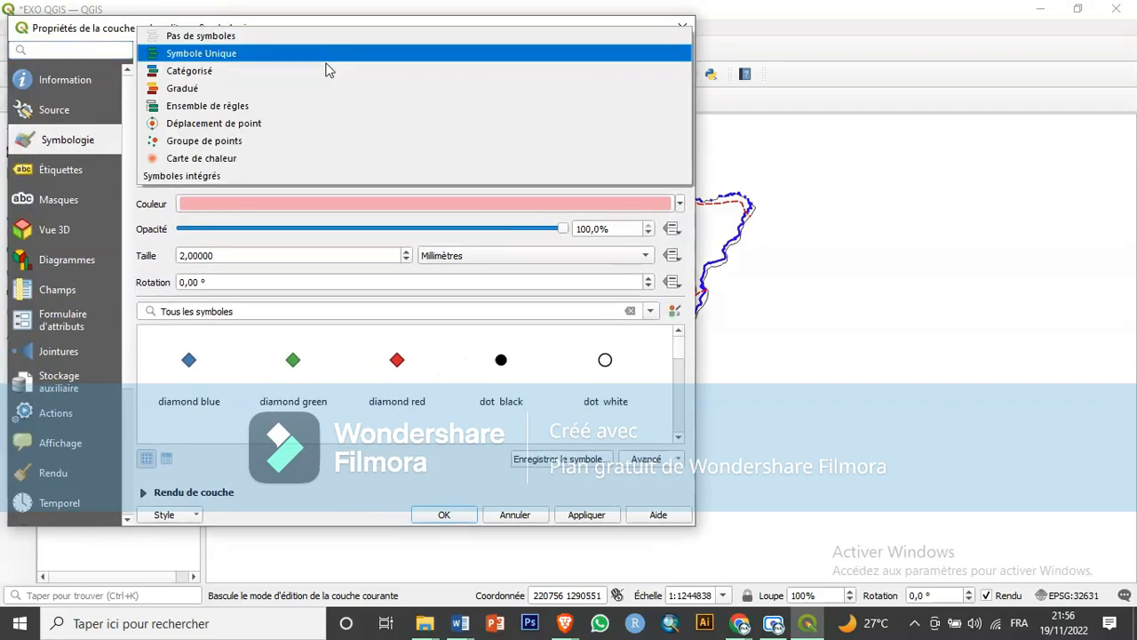
{"action": "left_click", "coordinate": [254, 70]}
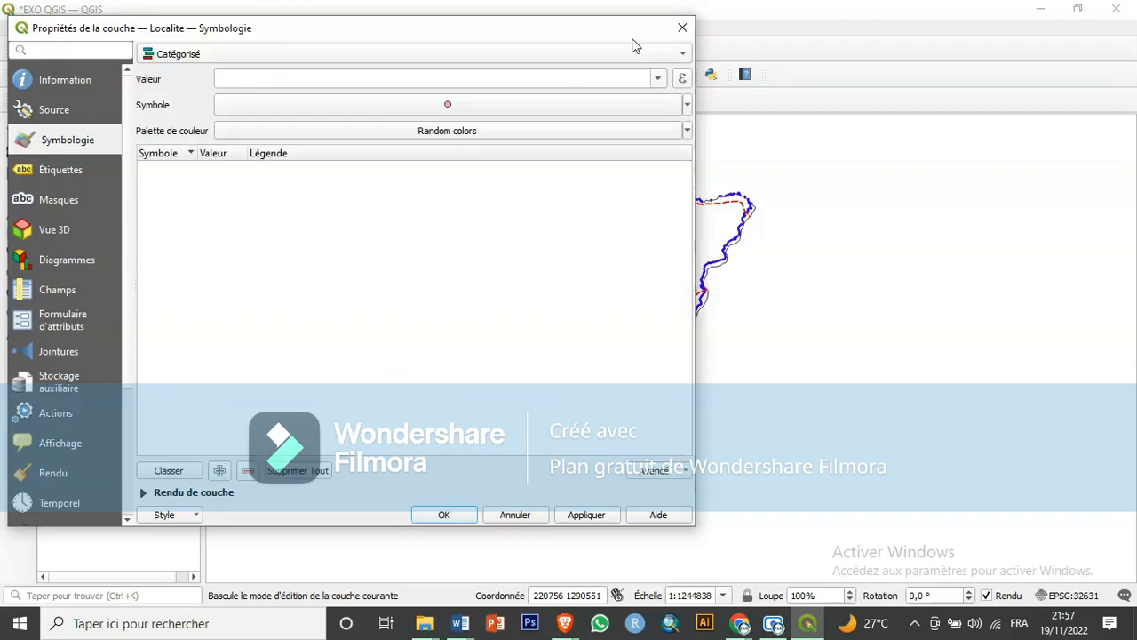
{"action": "left_click", "coordinate": [658, 78]}
{"action": "left_click", "coordinate": [267, 159]}
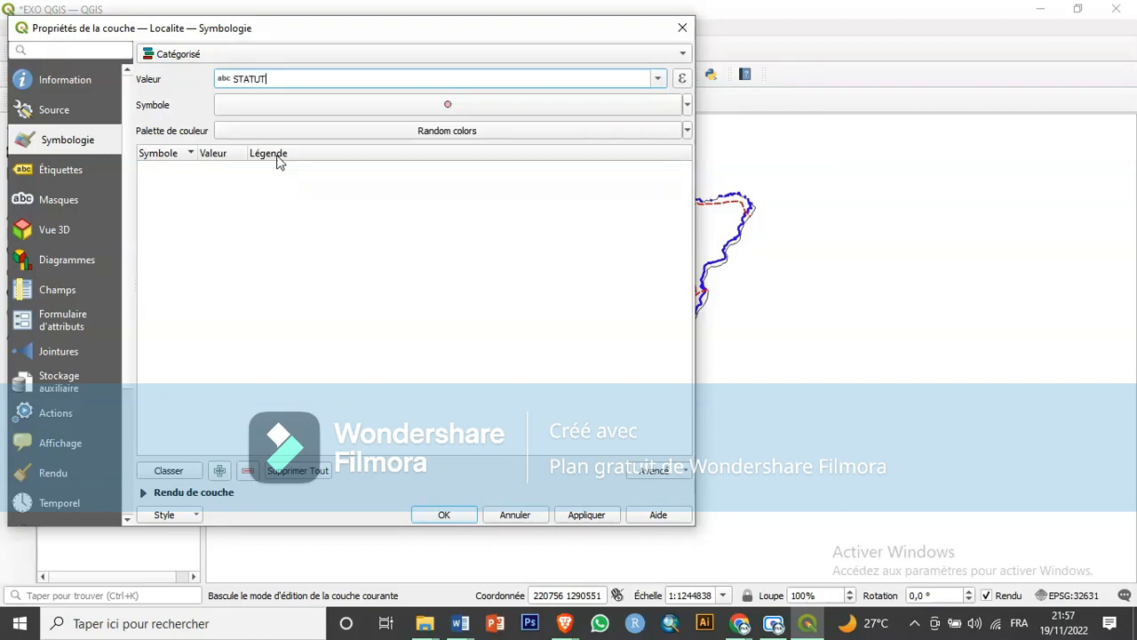
{"action": "left_click", "coordinate": [168, 471]}
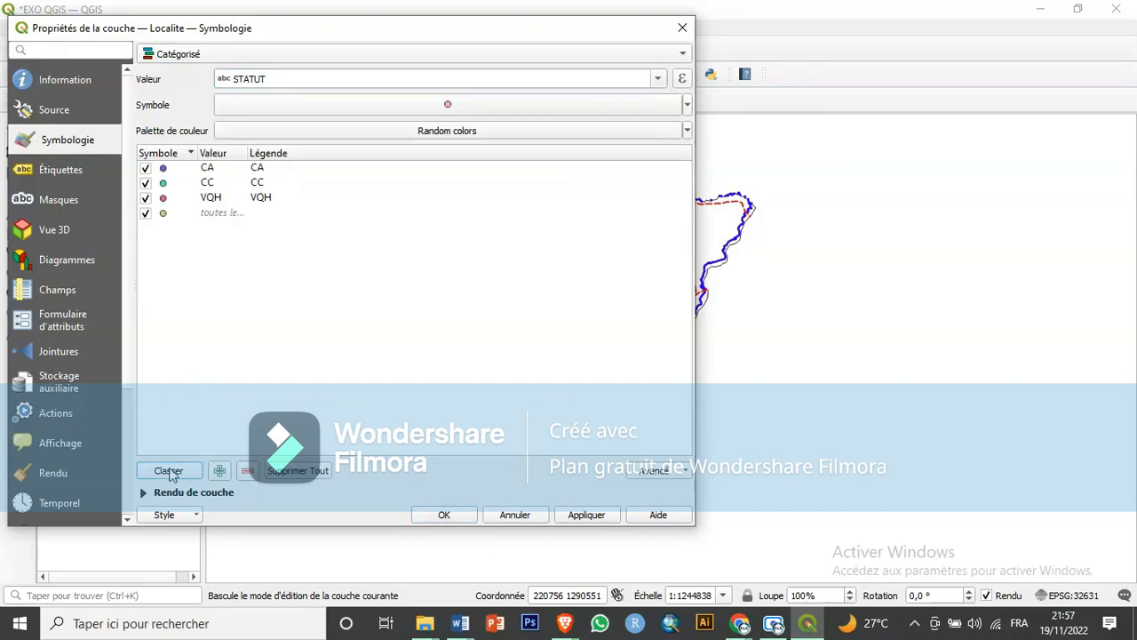
Remove the catch-all category for all other values from the Localite classification and apply the symbology to the map.
{"action": "left_click", "coordinate": [228, 214]}
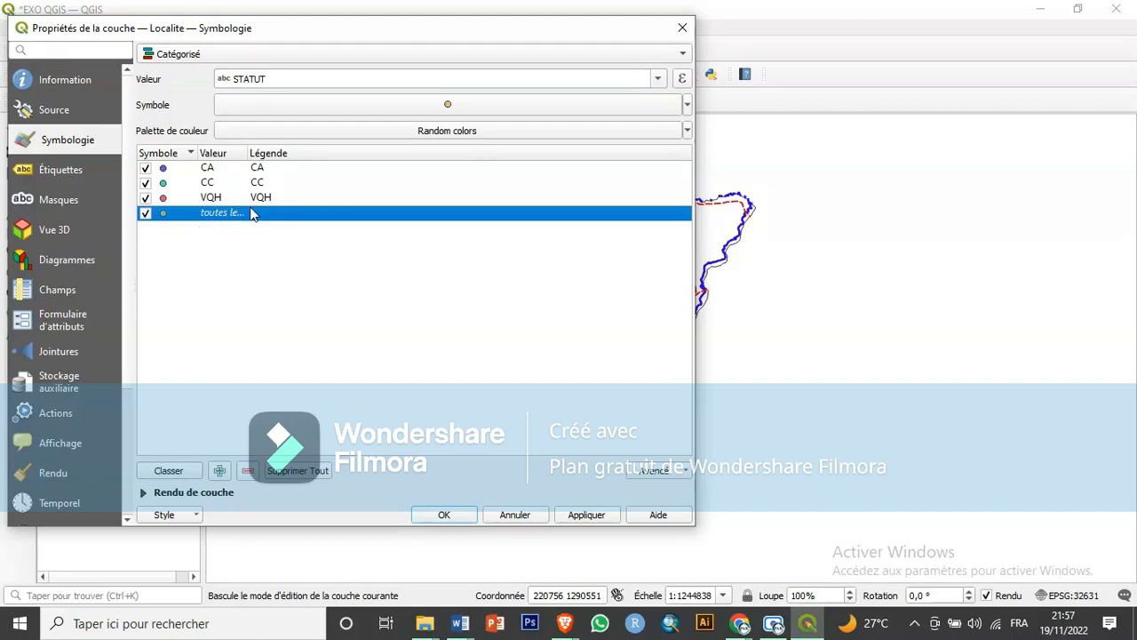
{"action": "left_click", "coordinate": [249, 473]}
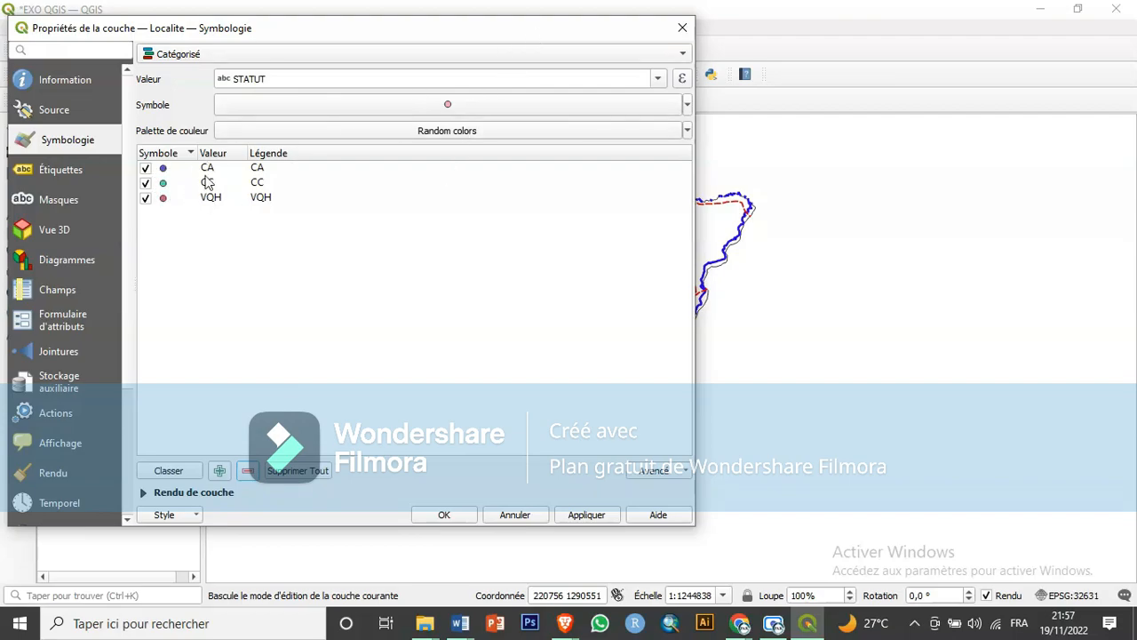
{"action": "left_click_drag", "start_coordinate": [441, 36], "coordinate": [224, 29]}
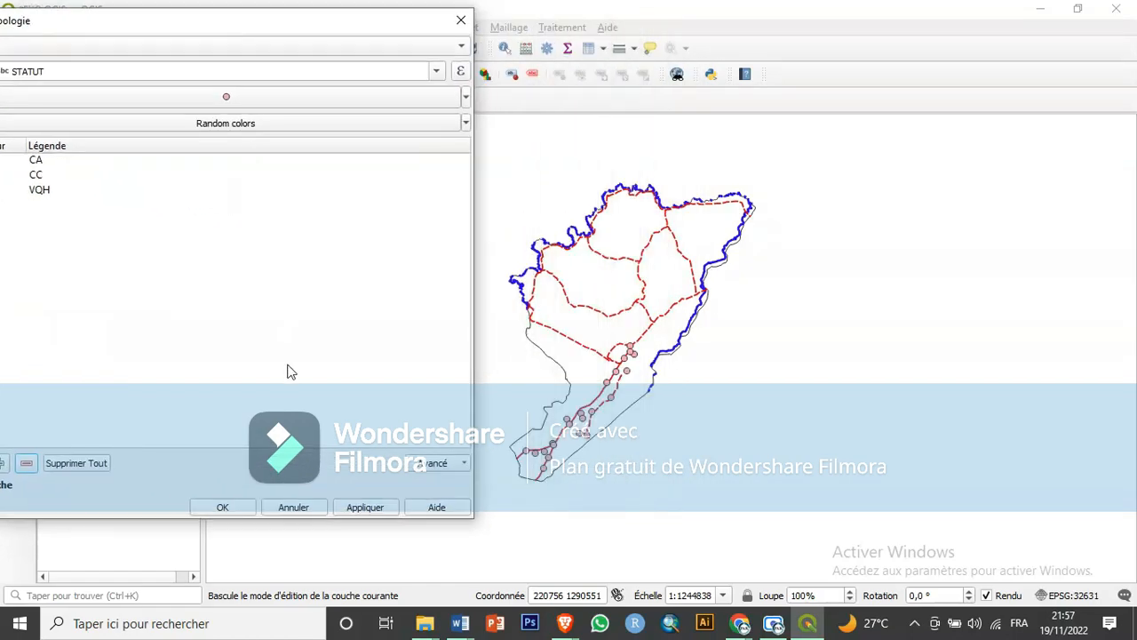
{"action": "left_click", "coordinate": [356, 507]}
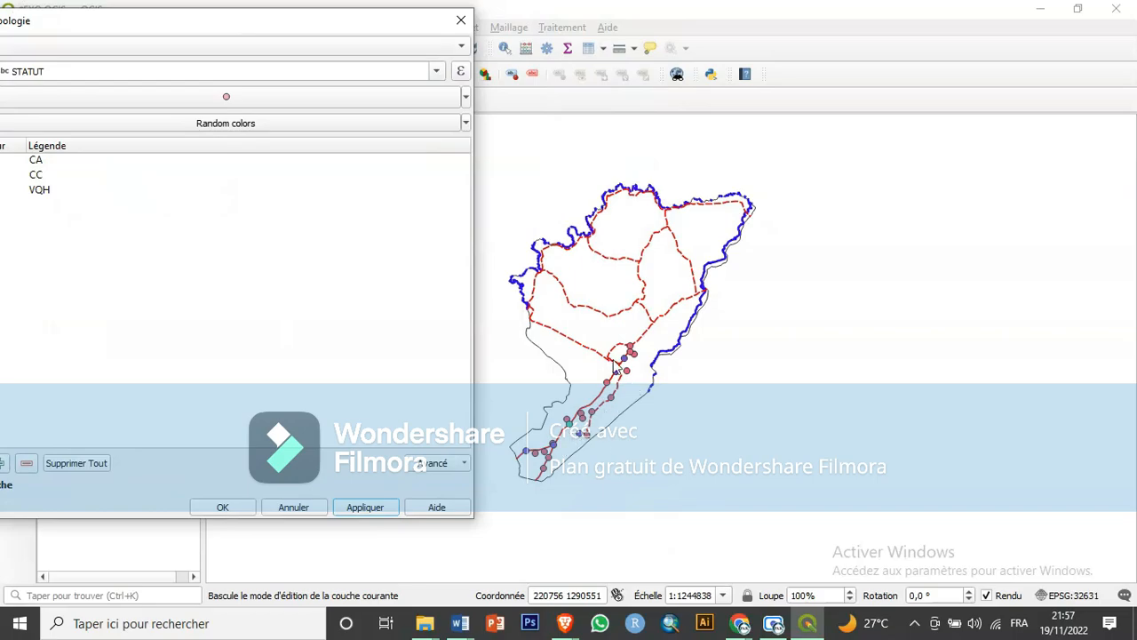
{"action": "left_click_drag", "start_coordinate": [321, 29], "coordinate": [258, 48]}
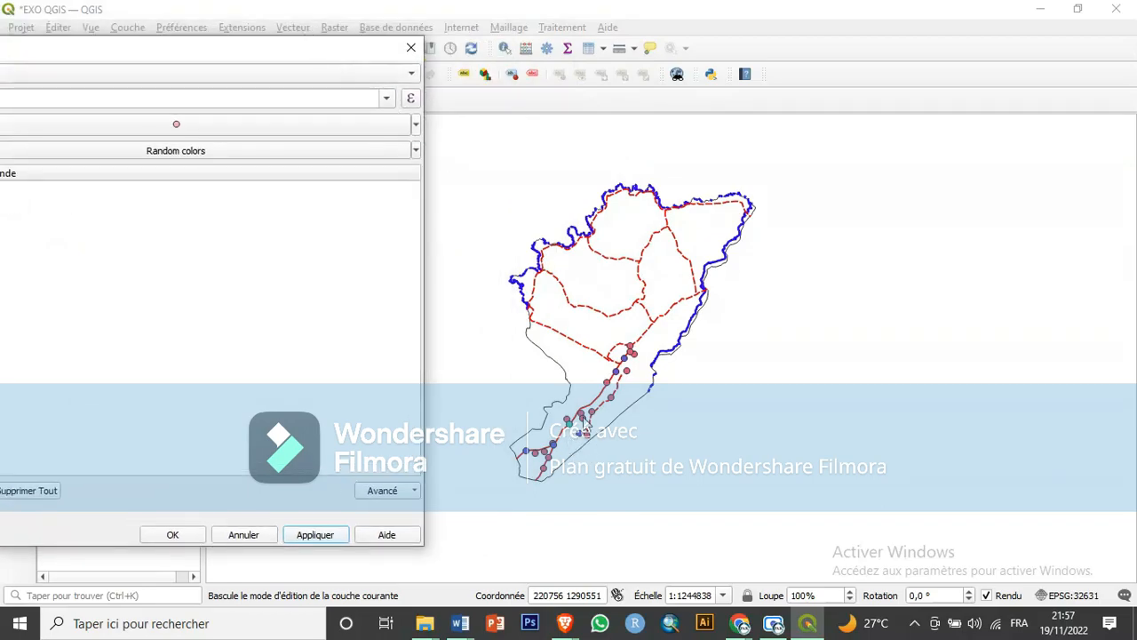
{"action": "left_click_drag", "start_coordinate": [257, 50], "coordinate": [508, 15]}
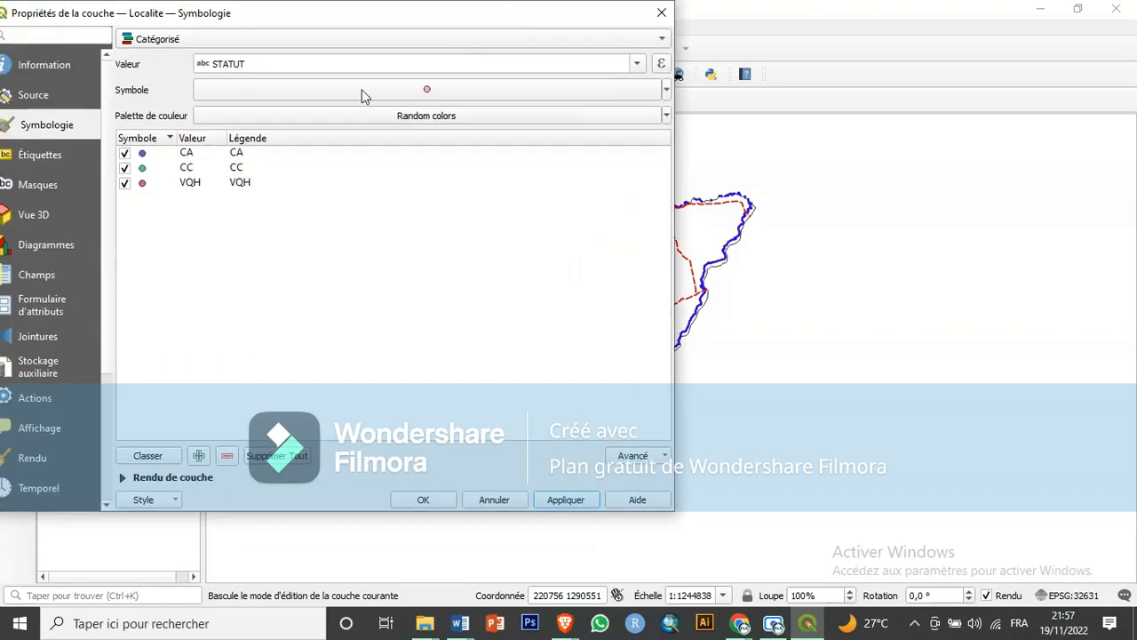
Give the Localite layer's CC category the "topo pop capital" symbol with a size of 3.8 millimetres.
{"action": "double_click", "coordinate": [142, 169]}
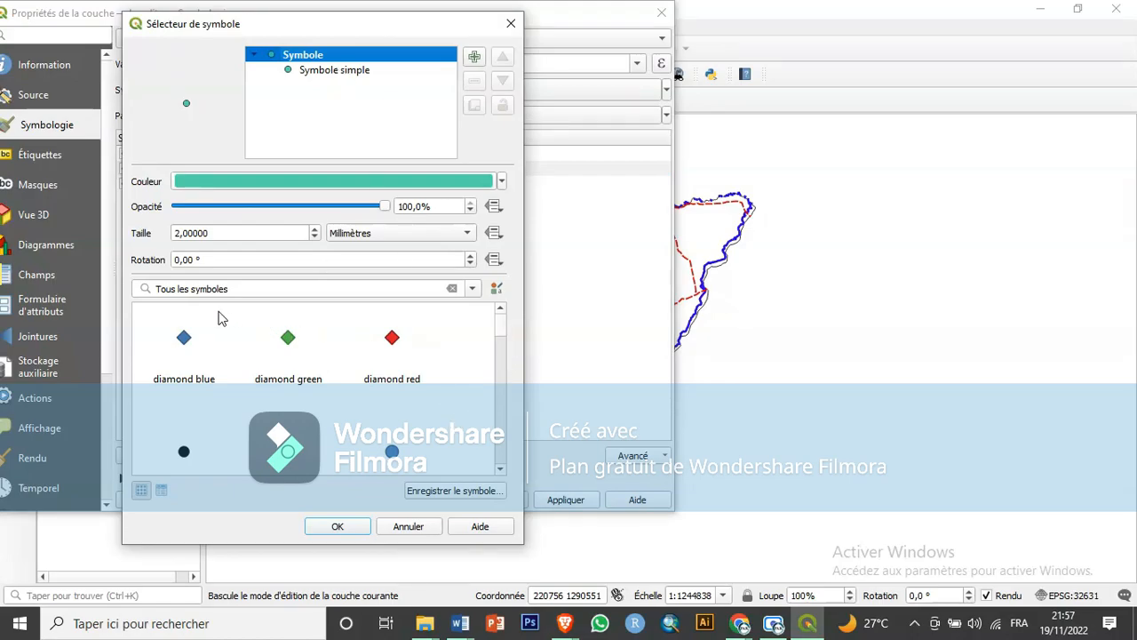
{"action": "scroll", "coordinate": [309, 364], "scroll_direction": "down", "scroll_amount": 10}
{"action": "scroll", "coordinate": [310, 363], "scroll_direction": "up", "scroll_amount": 3}
{"action": "scroll", "coordinate": [310, 363], "scroll_direction": "down", "scroll_amount": 3}
{"action": "scroll", "coordinate": [310, 368], "scroll_direction": "down", "scroll_amount": 2}
{"action": "scroll", "coordinate": [310, 368], "scroll_direction": "up", "scroll_amount": 4}
{"action": "scroll", "coordinate": [310, 367], "scroll_direction": "down", "scroll_amount": 3}
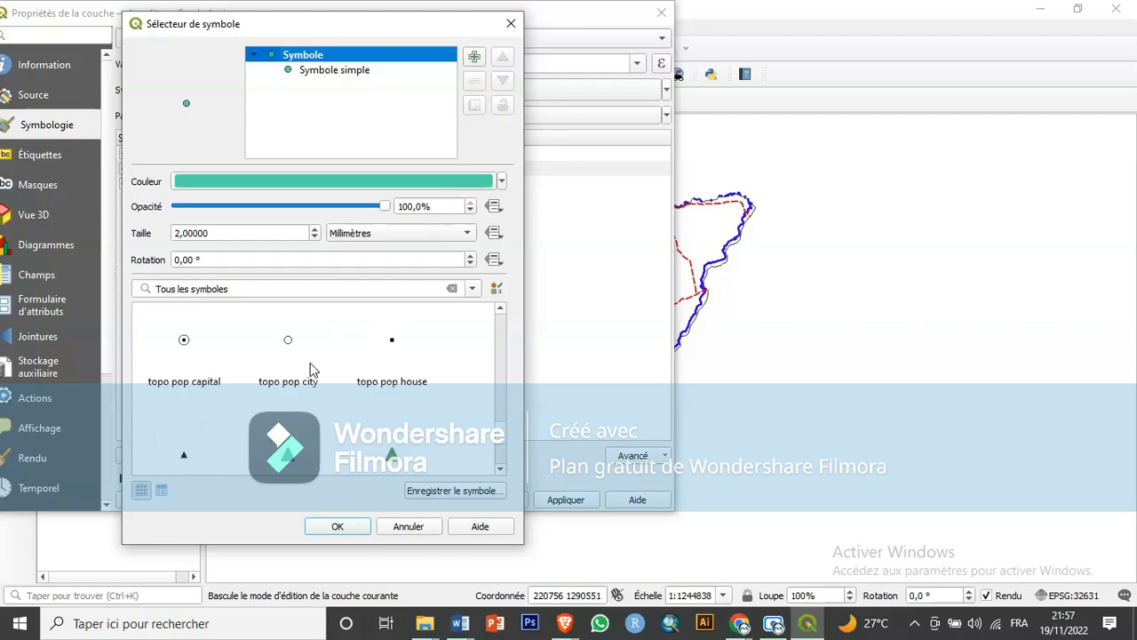
{"action": "left_click", "coordinate": [181, 343]}
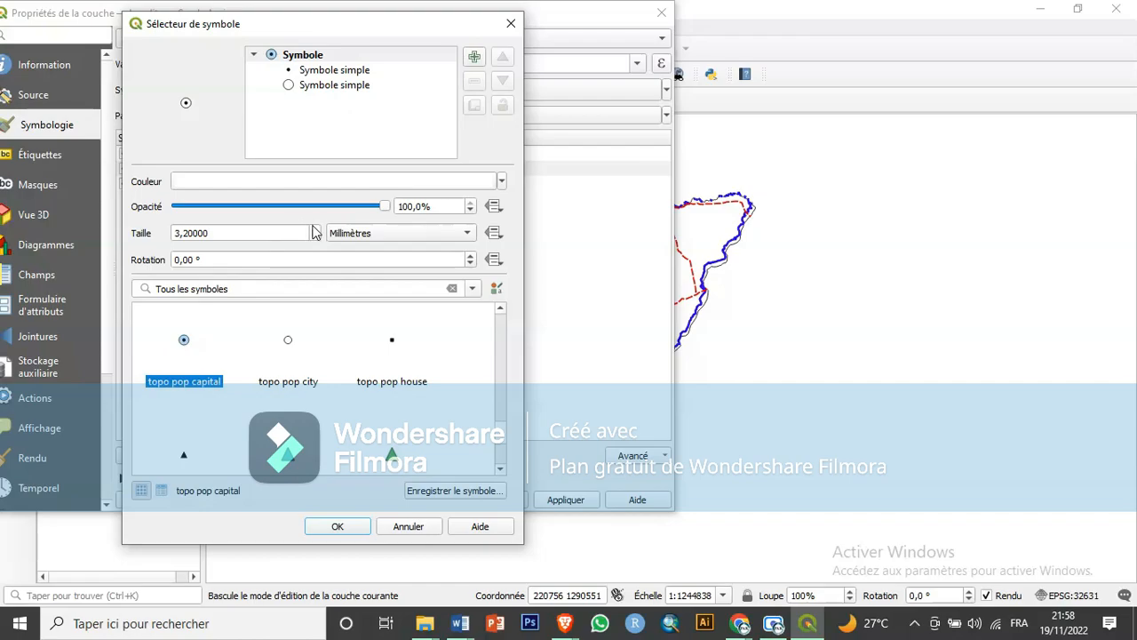
{"action": "scroll", "coordinate": [314, 228], "scroll_direction": "up", "scroll_amount": 3}
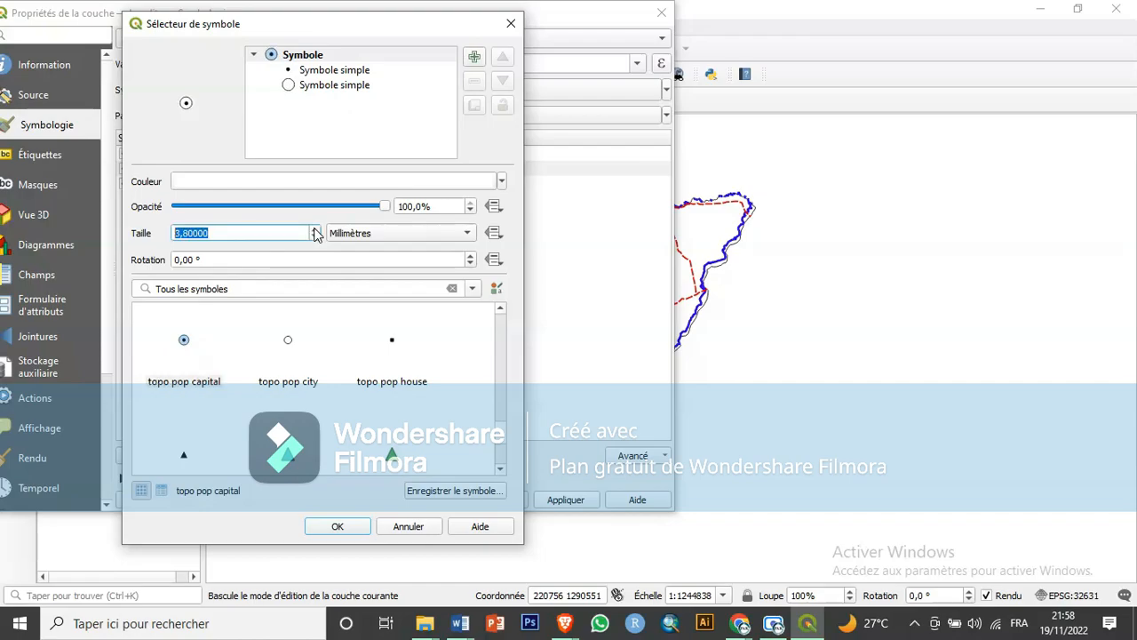
{"action": "left_click", "coordinate": [338, 526]}
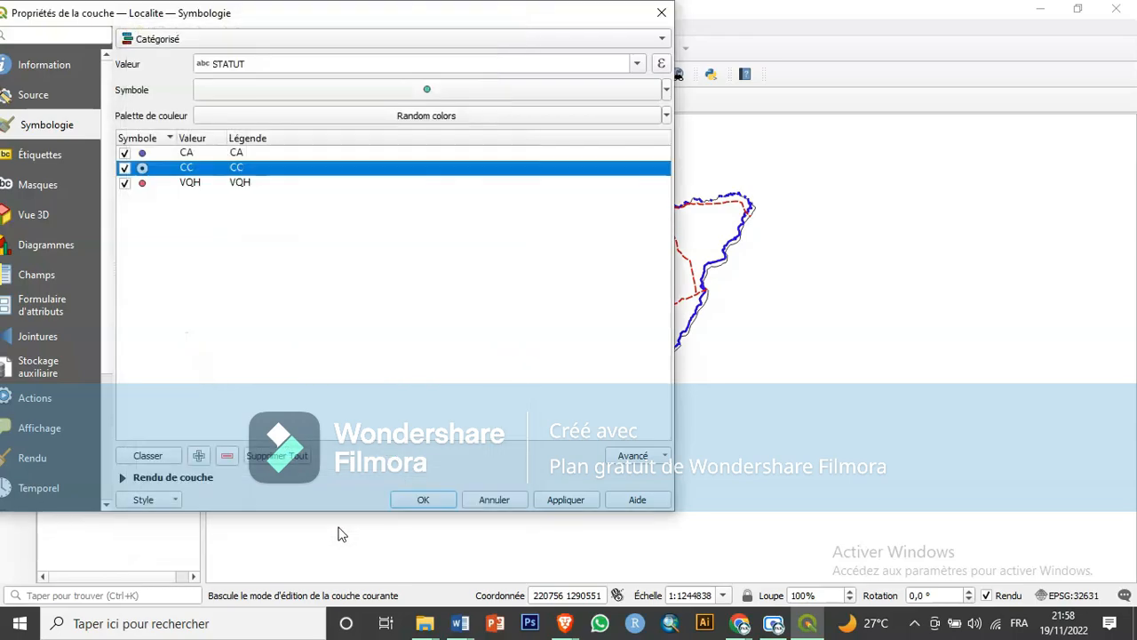
Set the fill colour of the CA category's simple marker to black and apply the Localite symbology to the map.
{"action": "double_click", "coordinate": [142, 154]}
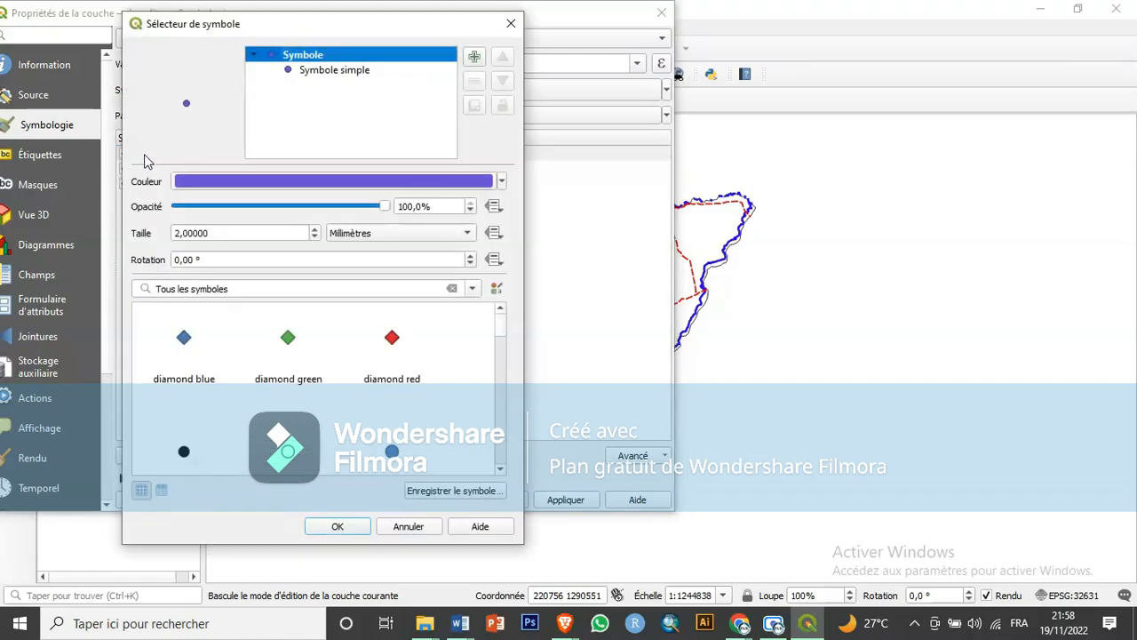
{"action": "left_click", "coordinate": [356, 71]}
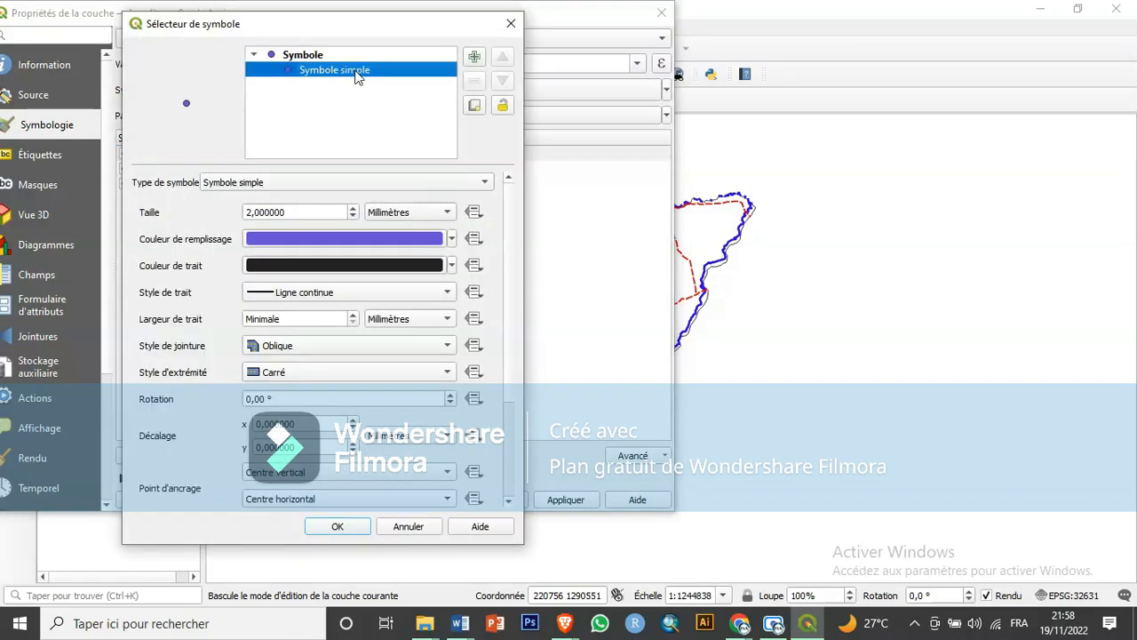
{"action": "left_click", "coordinate": [452, 239]}
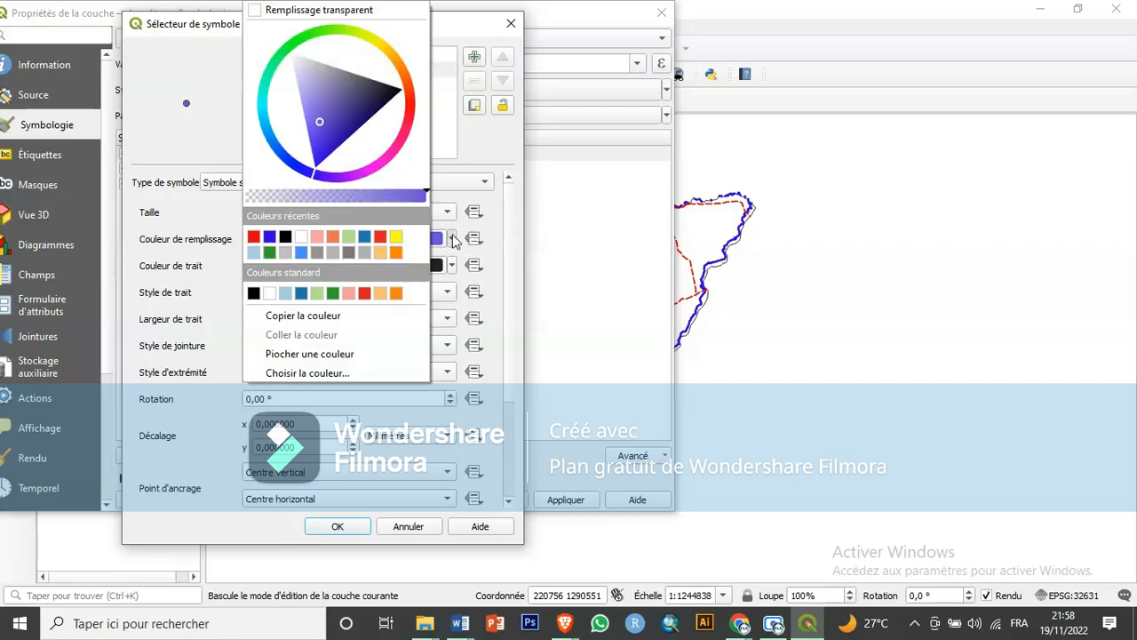
{"action": "left_click", "coordinate": [284, 236]}
{"action": "left_click", "coordinate": [336, 527]}
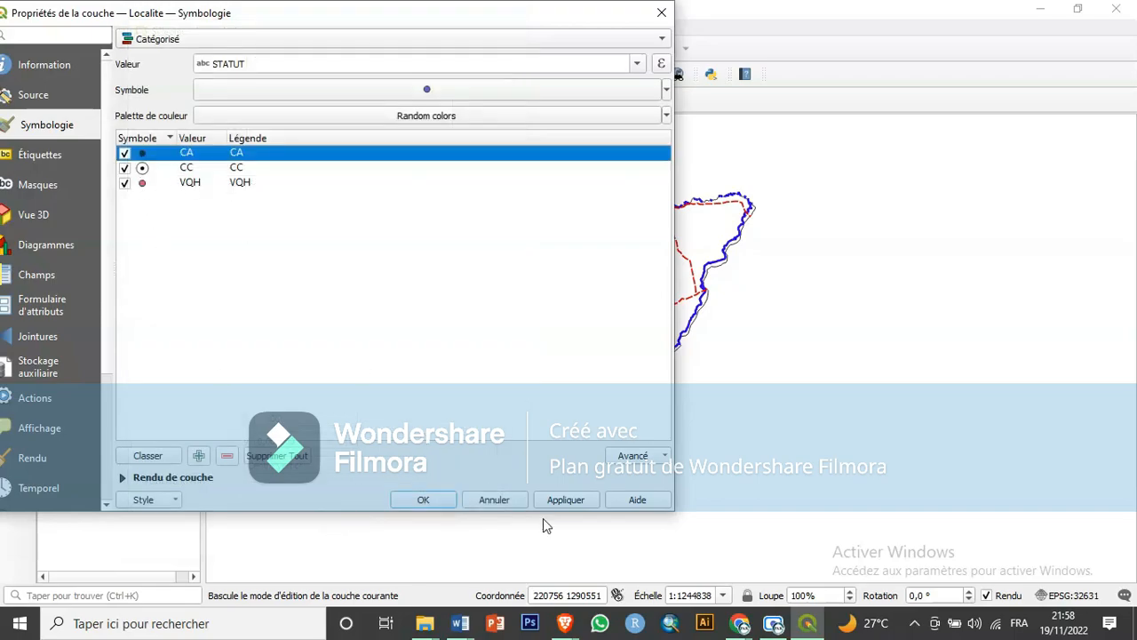
{"action": "left_click", "coordinate": [579, 503]}
{"action": "left_click_drag", "start_coordinate": [549, 16], "coordinate": [384, 67]}
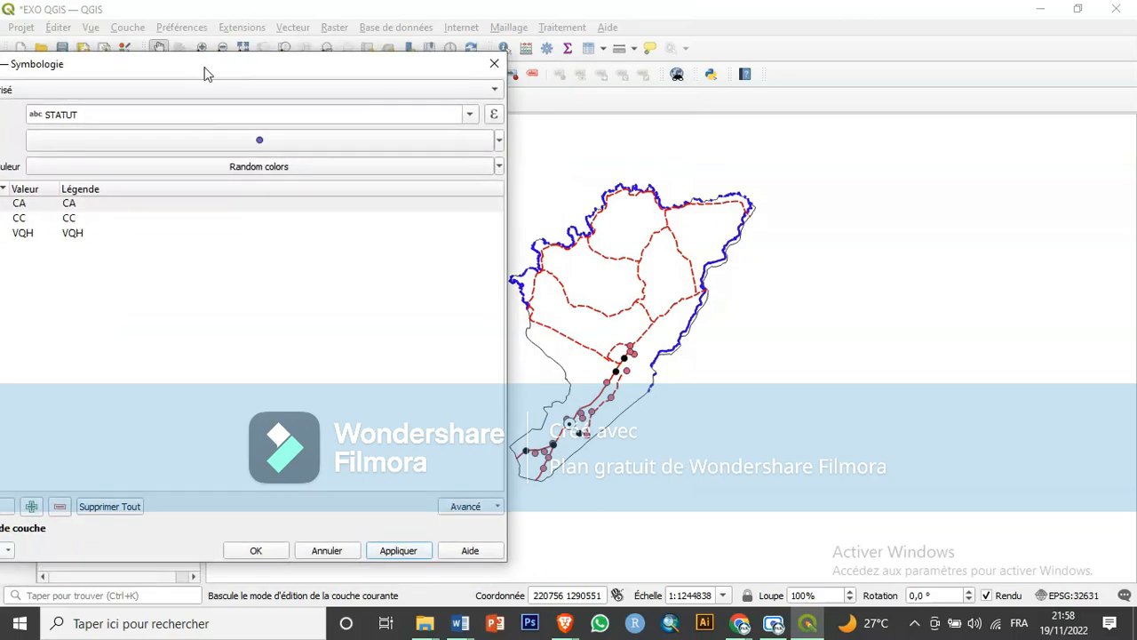
Reclassify the Localite layer on the NOM field, clearing the existing classes, and review the resulting categories.
{"action": "left_click_drag", "start_coordinate": [216, 70], "coordinate": [391, 56]}
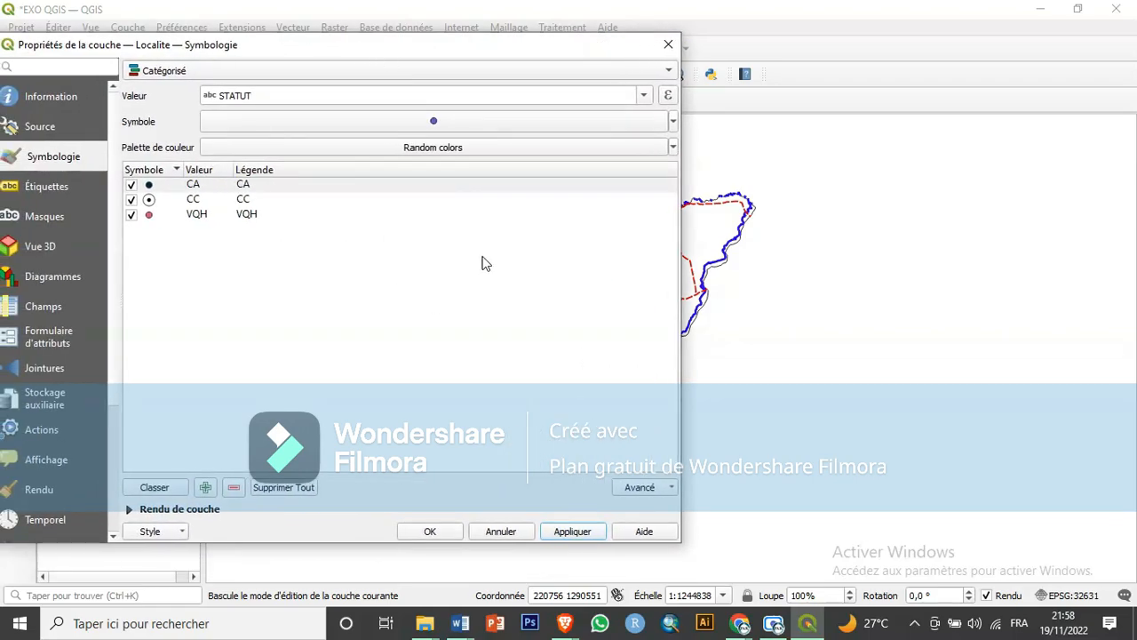
{"action": "left_click", "coordinate": [645, 96]}
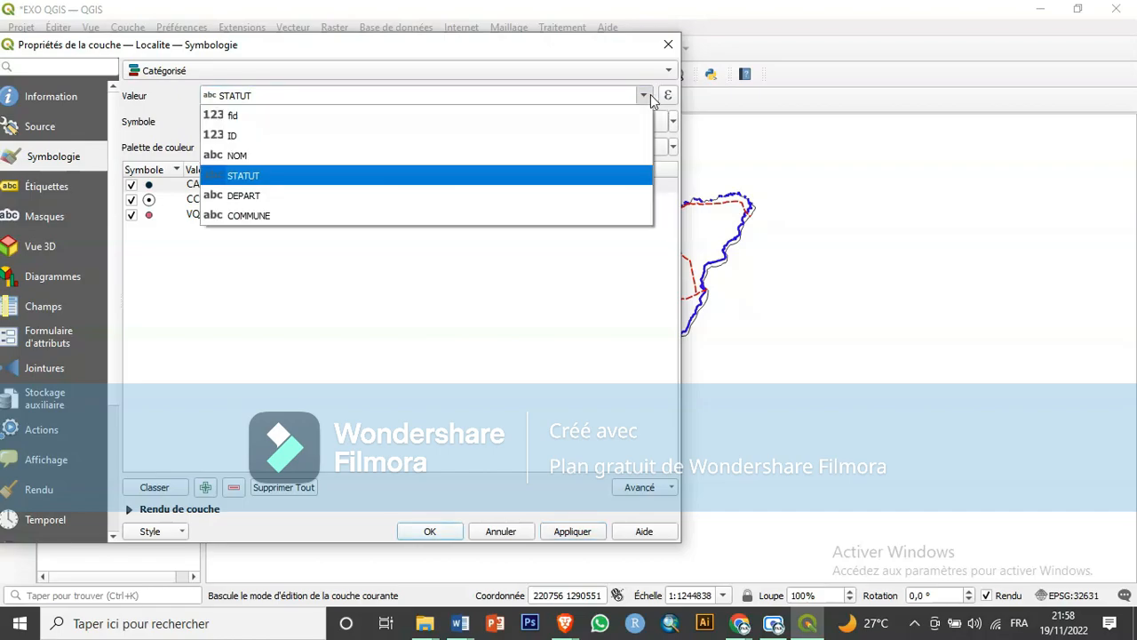
{"action": "left_click", "coordinate": [650, 94]}
{"action": "left_click", "coordinate": [650, 94]}
{"action": "left_click", "coordinate": [293, 157]}
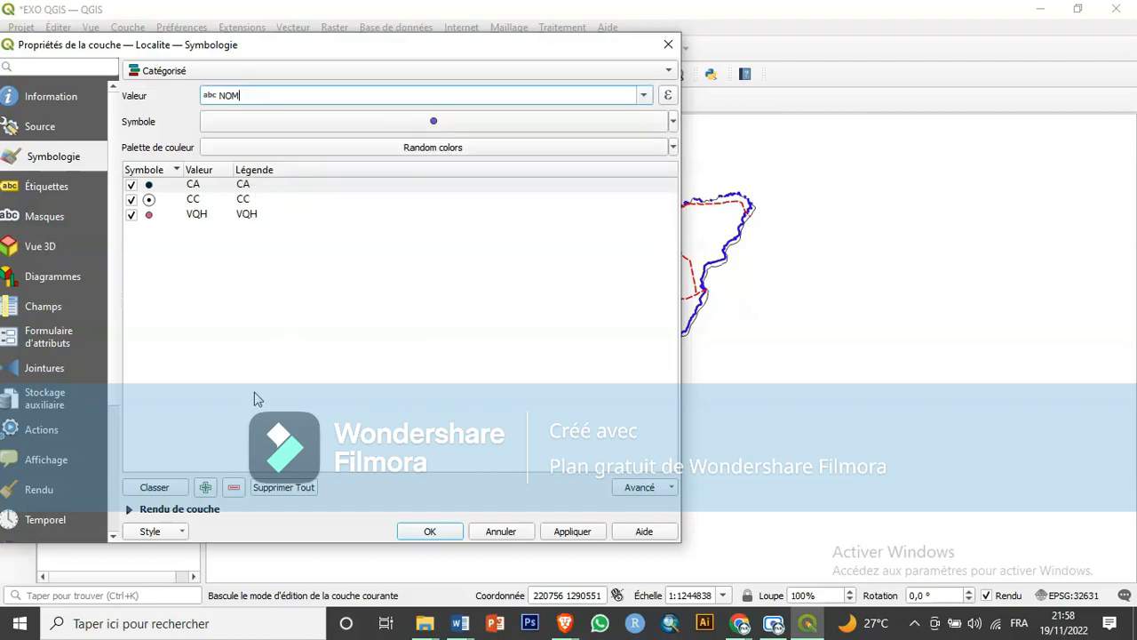
{"action": "left_click", "coordinate": [169, 491]}
{"action": "left_click", "coordinate": [169, 490]}
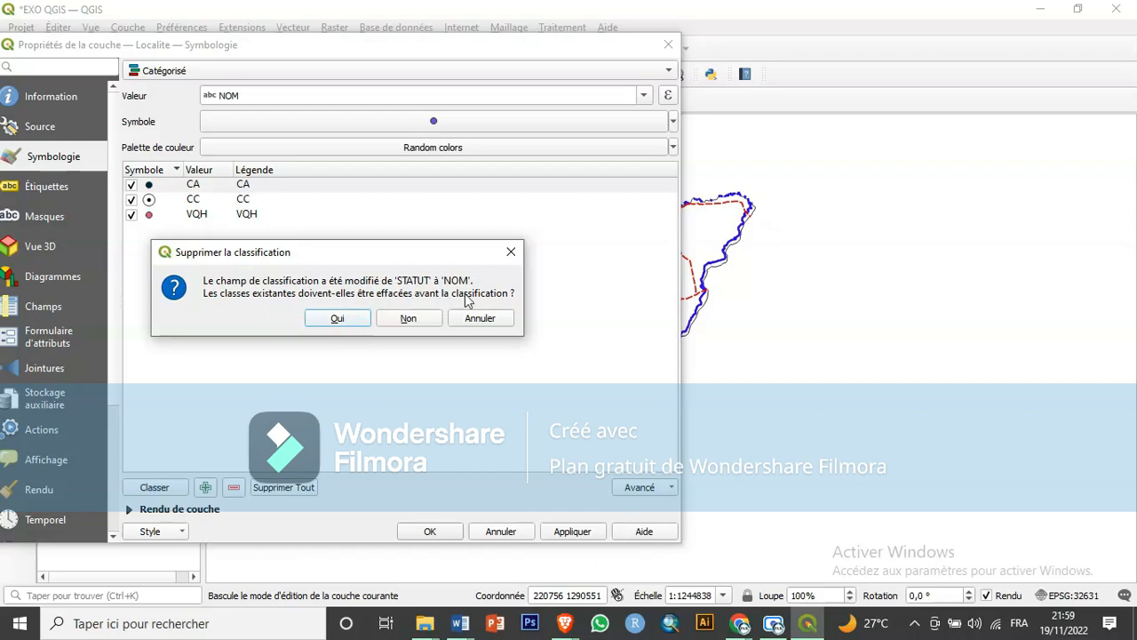
{"action": "left_click", "coordinate": [354, 320]}
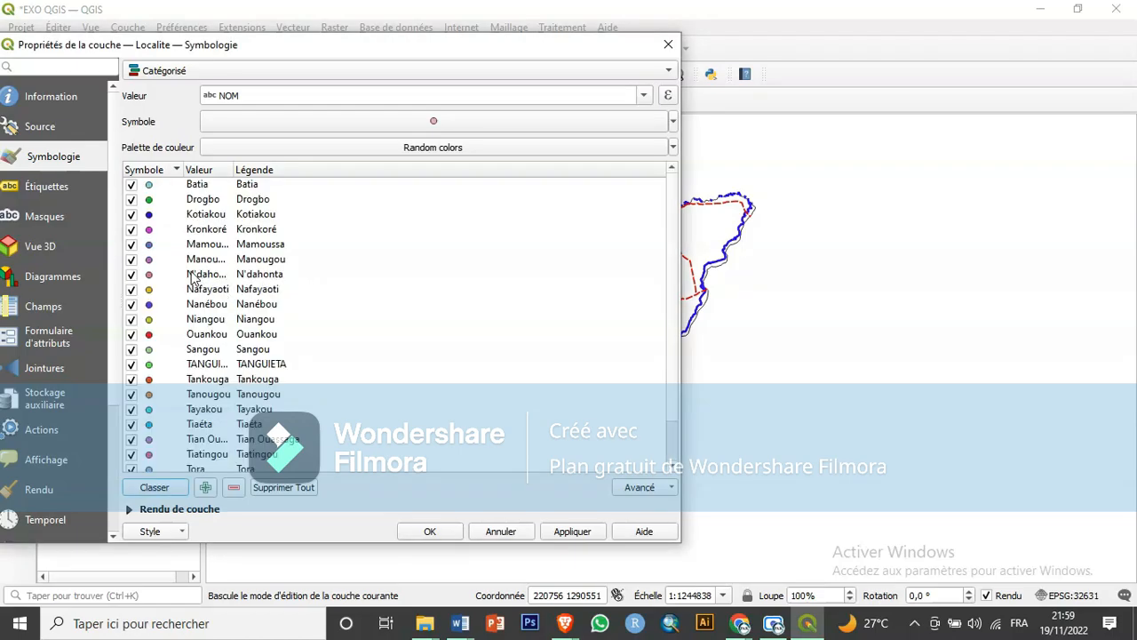
{"action": "scroll", "coordinate": [191, 278], "scroll_direction": "down", "scroll_amount": 1}
{"action": "scroll", "coordinate": [192, 278], "scroll_direction": "up", "scroll_amount": 1}
{"action": "scroll", "coordinate": [192, 278], "scroll_direction": "down", "scroll_amount": 1}
{"action": "scroll", "coordinate": [192, 278], "scroll_direction": "up", "scroll_amount": 1}
{"action": "scroll", "coordinate": [195, 279], "scroll_direction": "down", "scroll_amount": 1}
{"action": "mouse_move", "coordinate": [315, 454]}
{"action": "left_mouse_down"}
{"action": "mouse_move", "coordinate": [269, 390]}
{"action": "mouse_move", "coordinate": [323, 452]}
{"action": "left_mouse_up"}
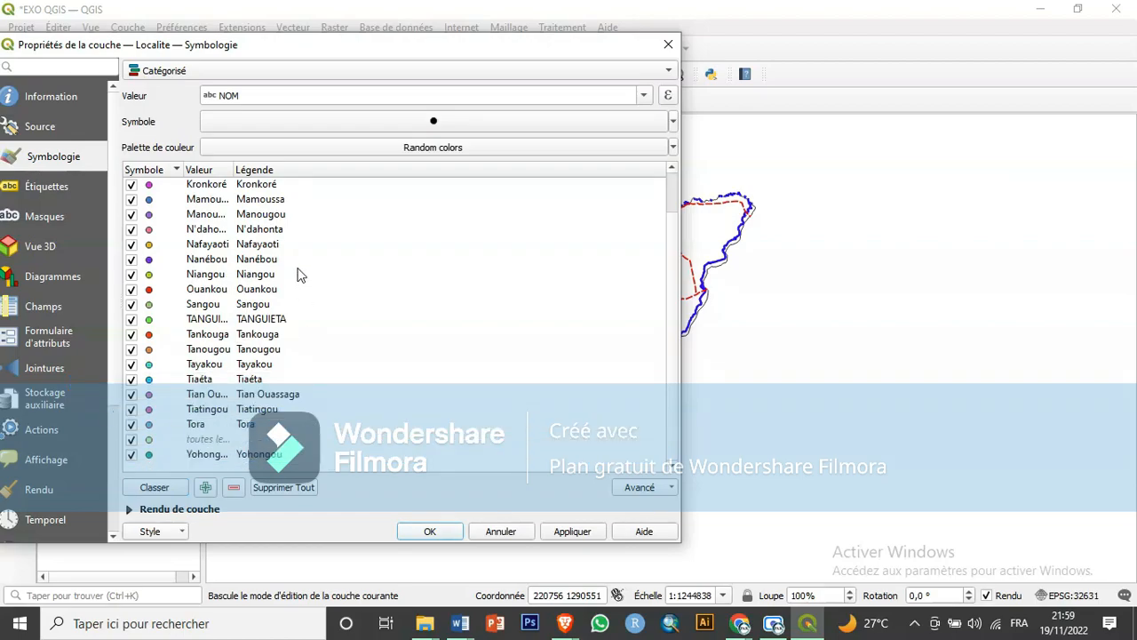
{"action": "scroll", "coordinate": [297, 272], "scroll_direction": "up", "scroll_amount": 1}
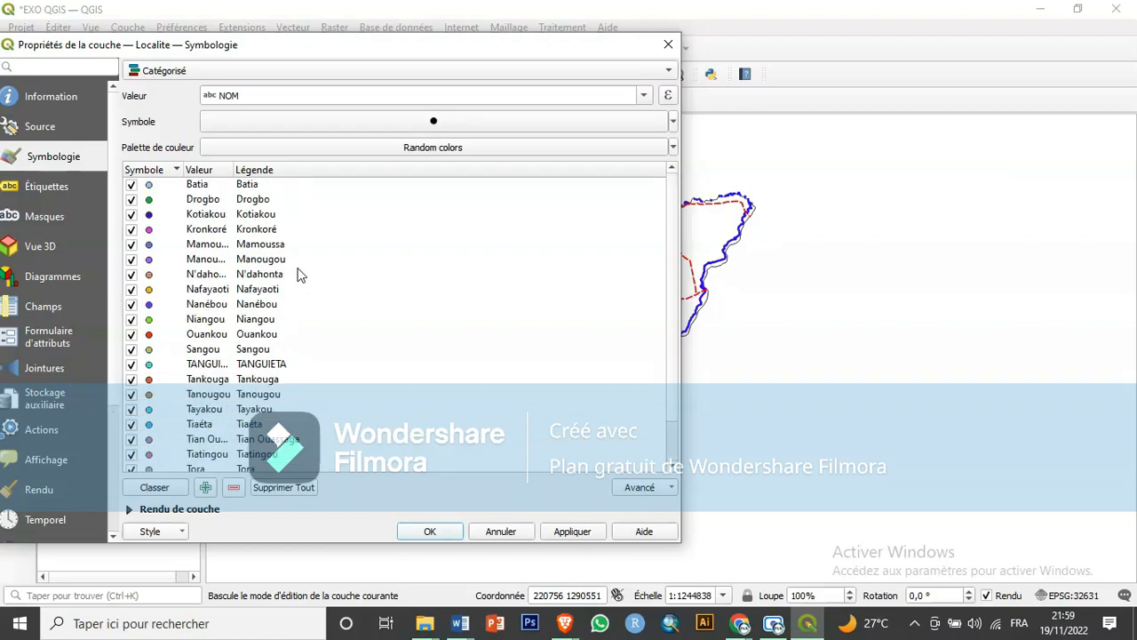
Classify the Localite layer on the STATUT field again, clearing the NOM classes, and remove the catch-all category.
{"action": "left_click", "coordinate": [645, 96]}
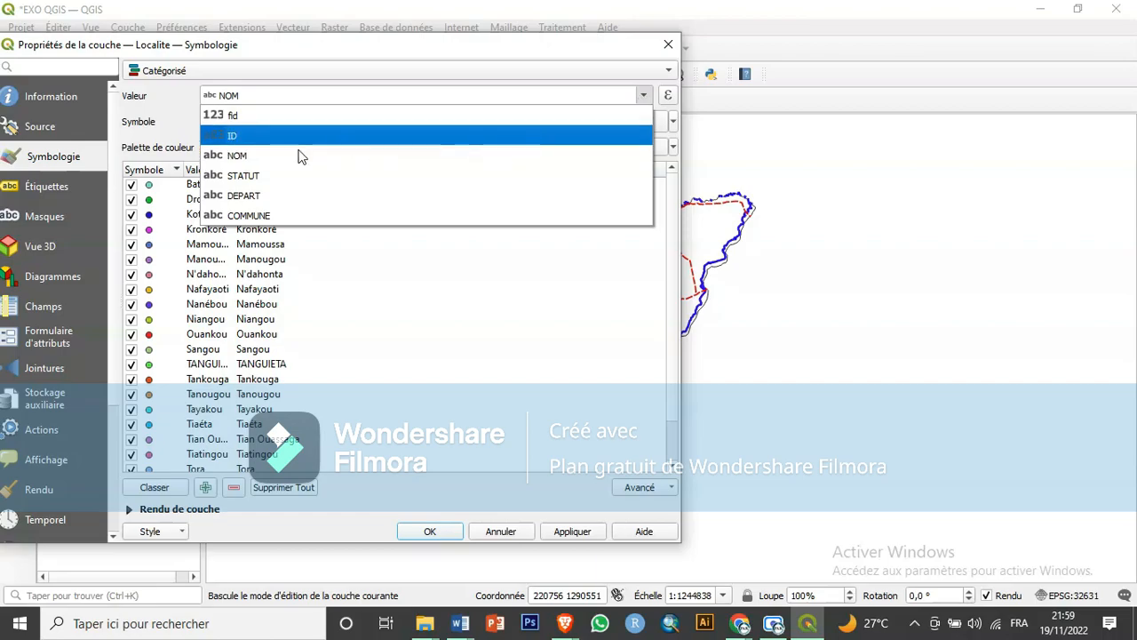
{"action": "left_click", "coordinate": [253, 176]}
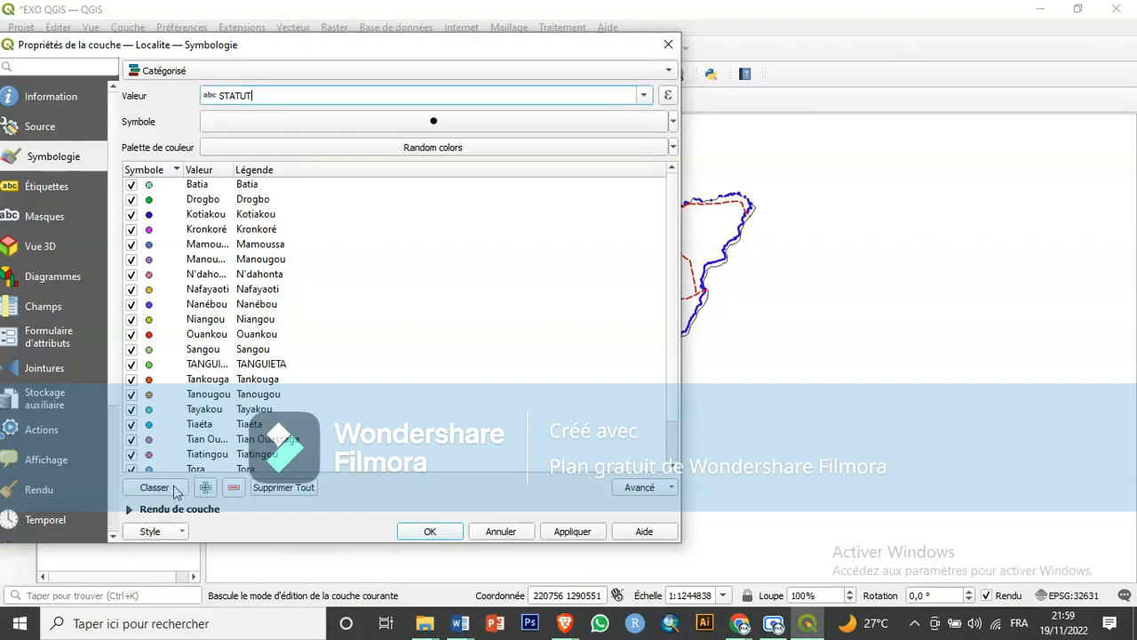
{"action": "left_click", "coordinate": [157, 488]}
{"action": "left_click", "coordinate": [337, 318]}
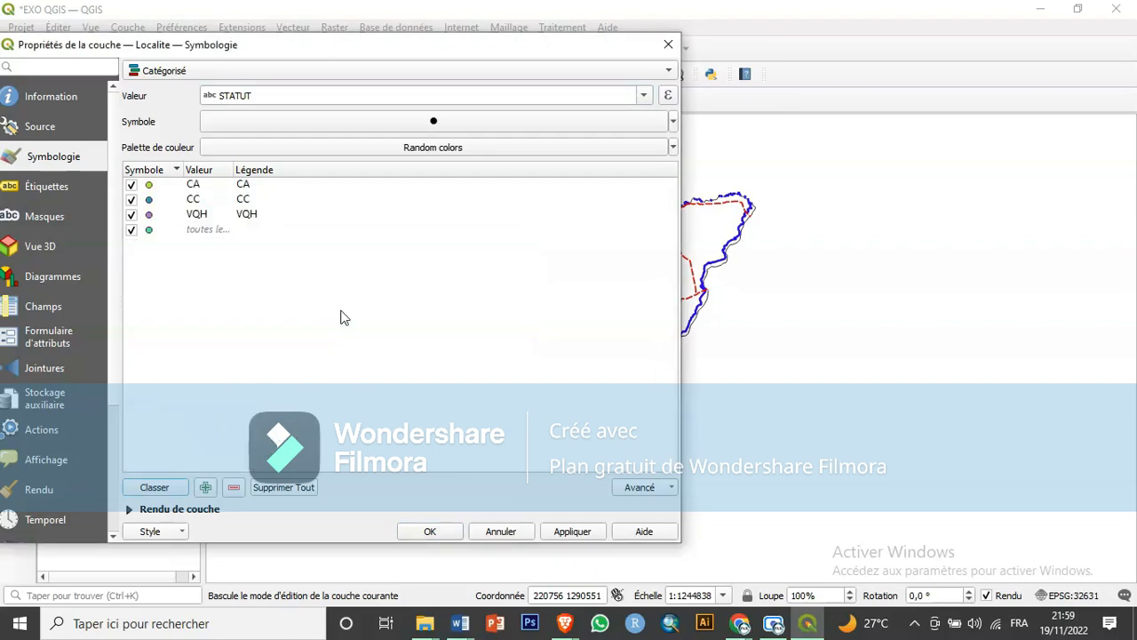
{"action": "left_click", "coordinate": [199, 231]}
{"action": "left_click", "coordinate": [233, 487]}
Give the Localite layer's CC category the "topo pop capital" symbol and enlarge it slightly.
{"action": "double_click", "coordinate": [148, 201]}
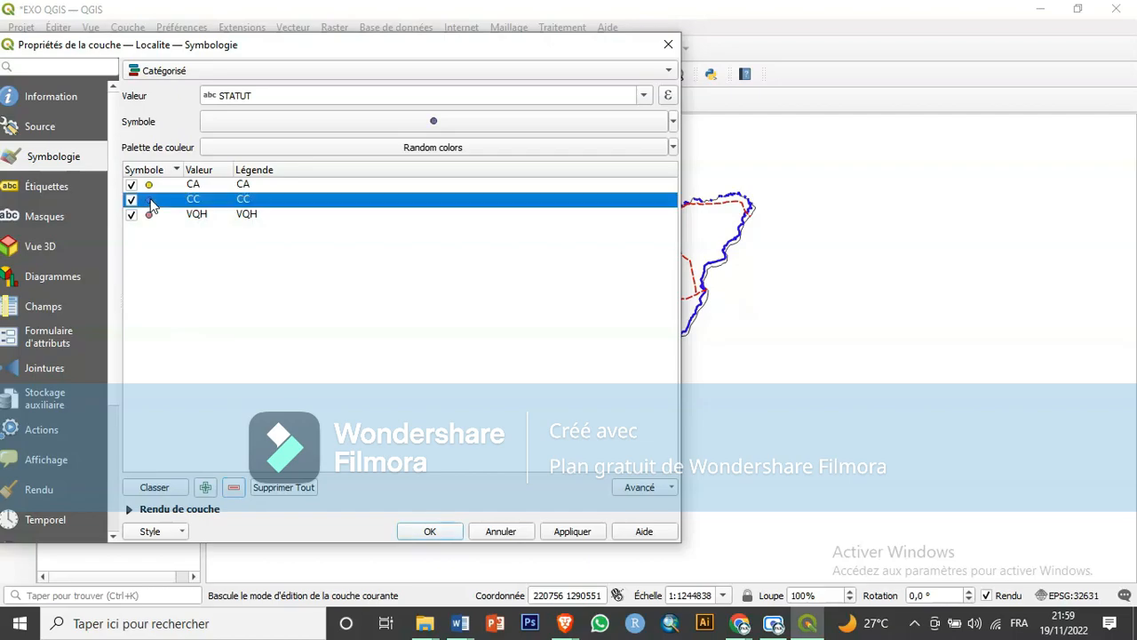
{"action": "scroll", "coordinate": [172, 387], "scroll_direction": "down", "scroll_amount": 10}
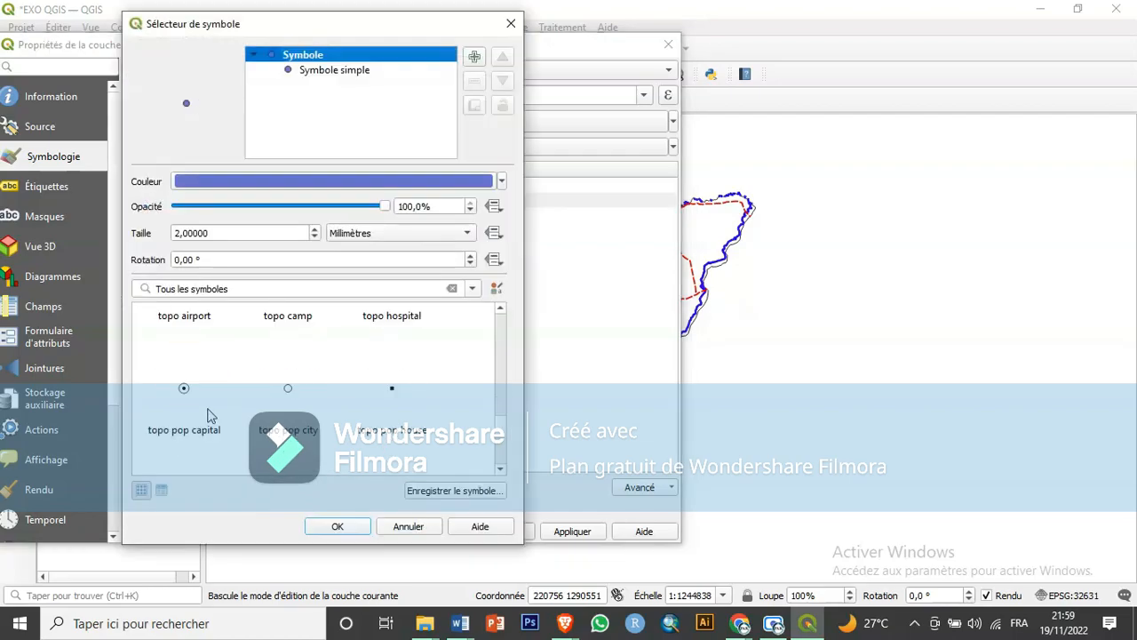
{"action": "left_click", "coordinate": [187, 386]}
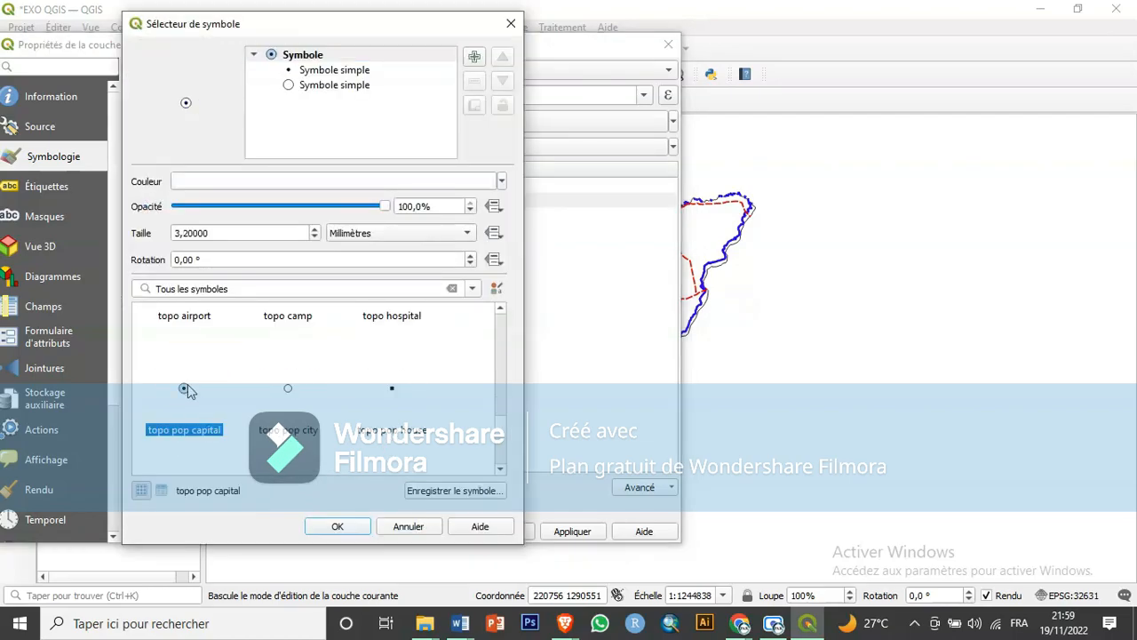
{"action": "left_click", "coordinate": [314, 228]}
{"action": "left_click", "coordinate": [314, 229]}
{"action": "left_click", "coordinate": [314, 229]}
{"action": "left_click", "coordinate": [337, 526]}
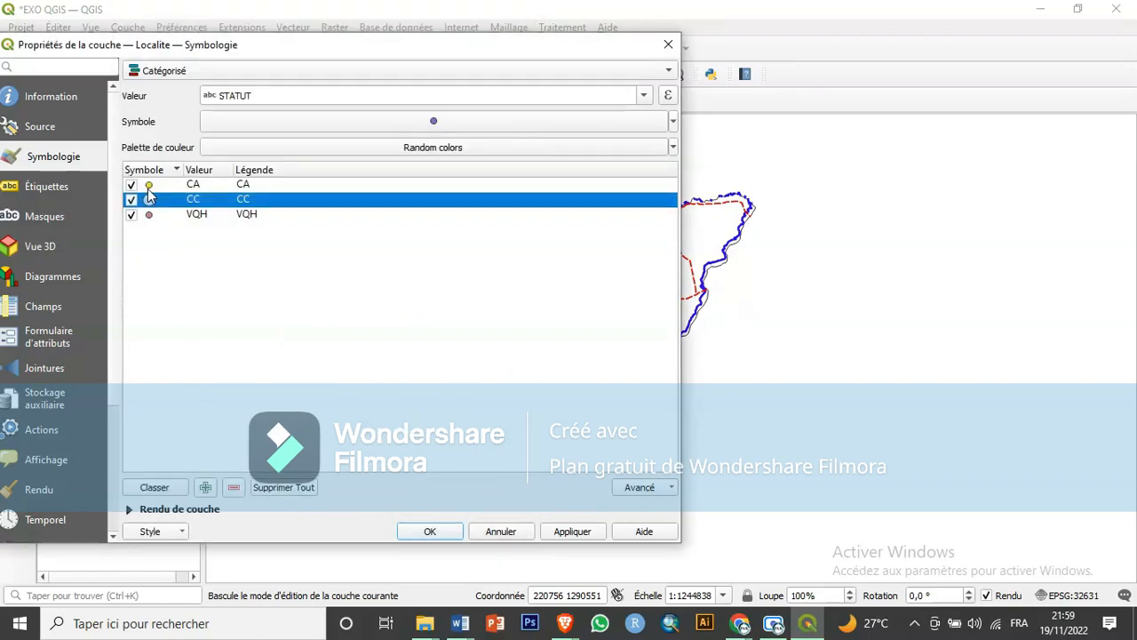
Set the symbol colour of the Localite layer's CA category to black.
{"action": "double_click", "coordinate": [148, 185]}
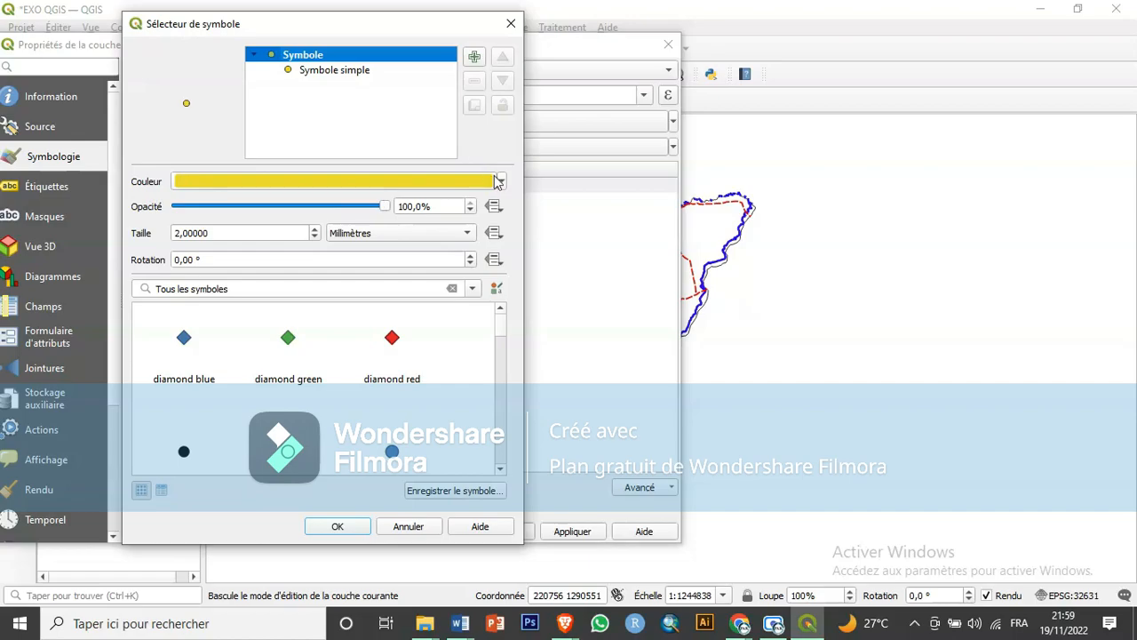
{"action": "left_click", "coordinate": [502, 182]}
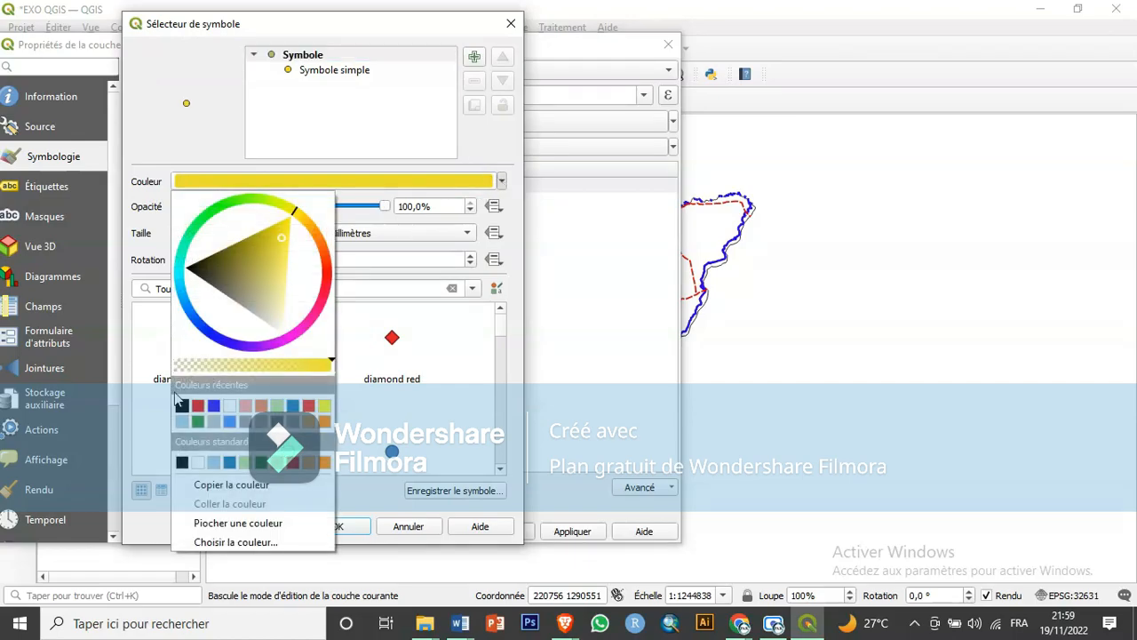
{"action": "left_click", "coordinate": [181, 405]}
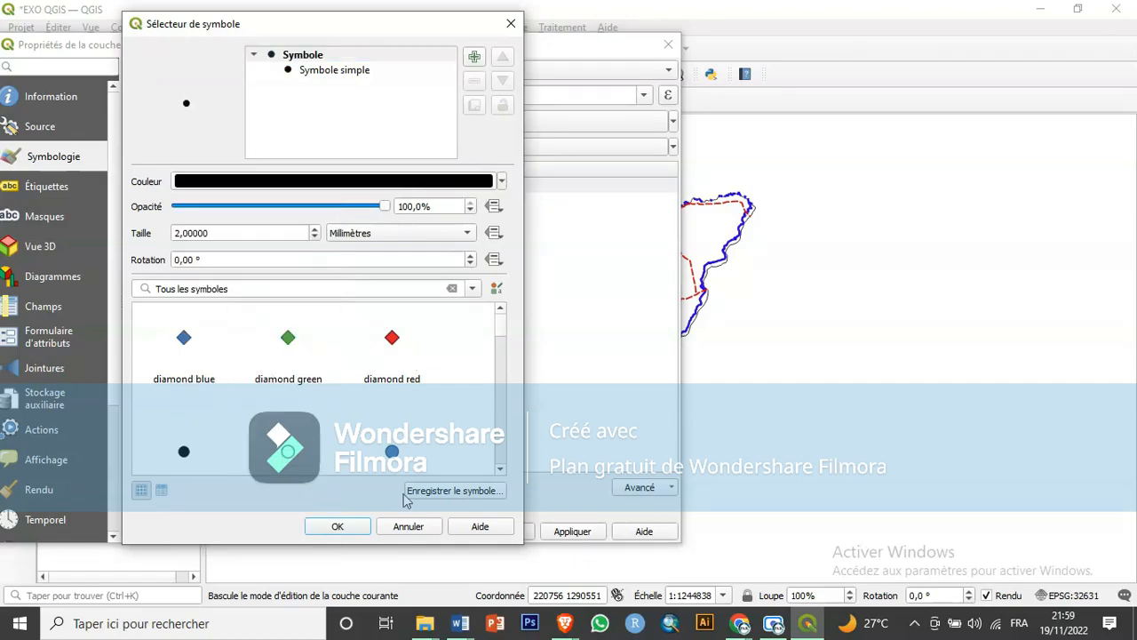
{"action": "left_click", "coordinate": [339, 526]}
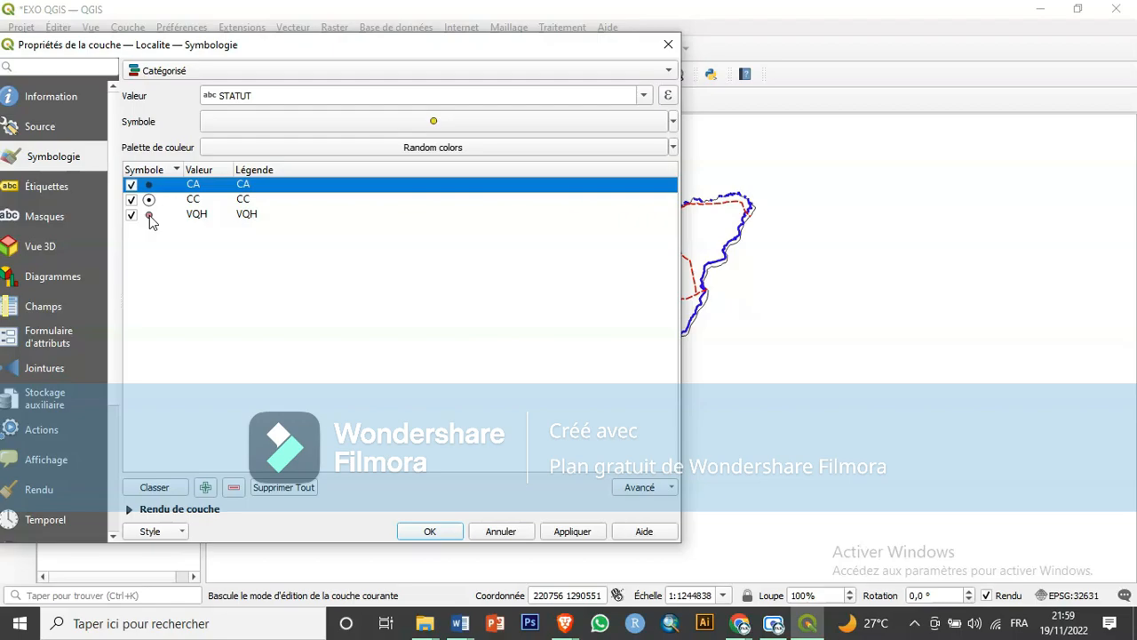
Give the VQH category's simple marker a white fill and a 0.6 mm stroke width, and apply the symbology to the map.
{"action": "double_click", "coordinate": [149, 215]}
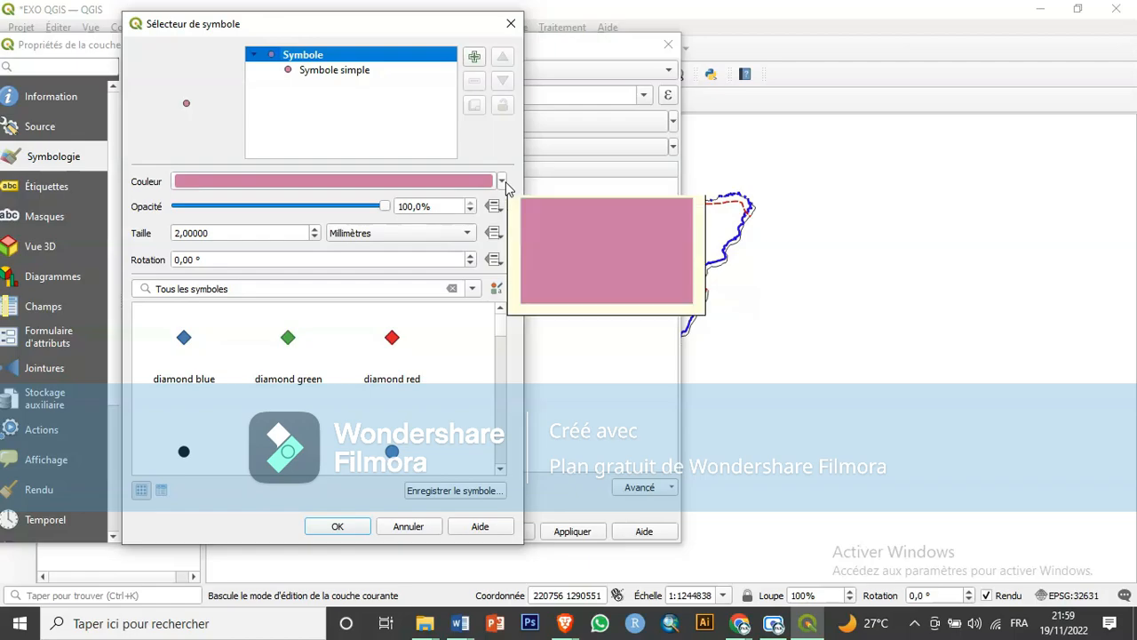
{"action": "left_click", "coordinate": [338, 70]}
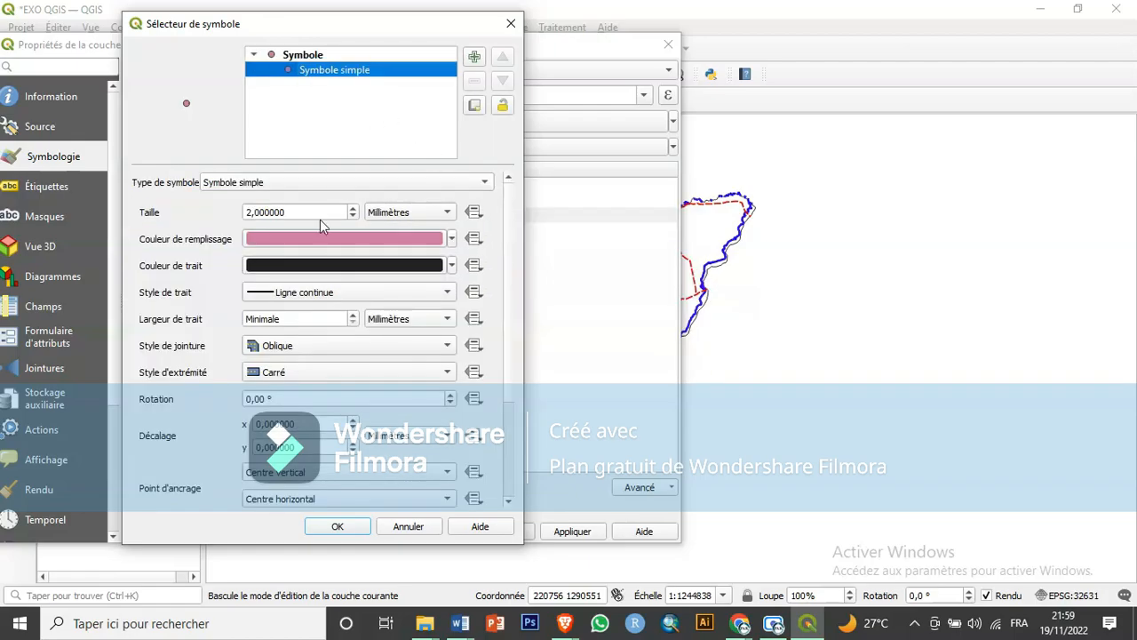
{"action": "left_click", "coordinate": [453, 239]}
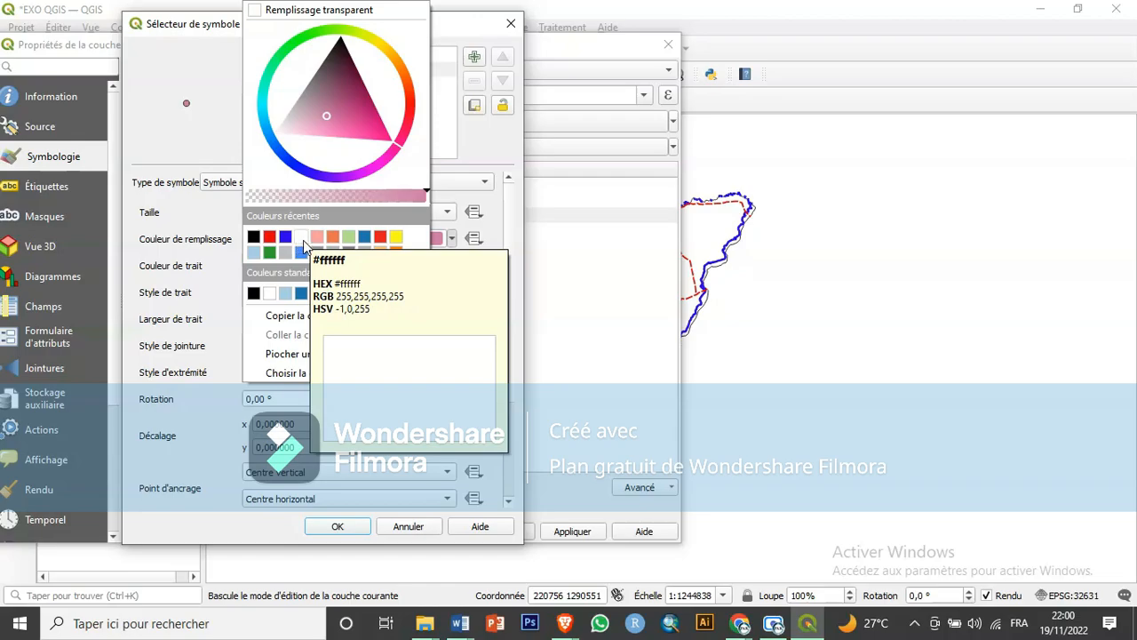
{"action": "left_click", "coordinate": [303, 241]}
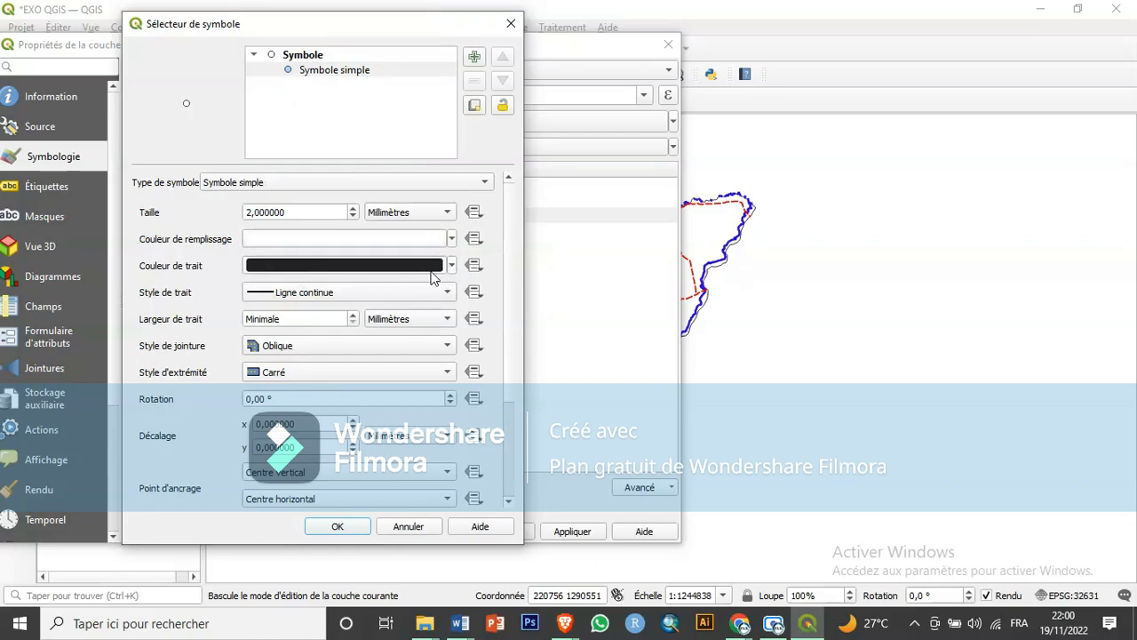
{"action": "left_click", "coordinate": [352, 315]}
{"action": "left_click", "coordinate": [352, 316]}
{"action": "left_click", "coordinate": [352, 315]}
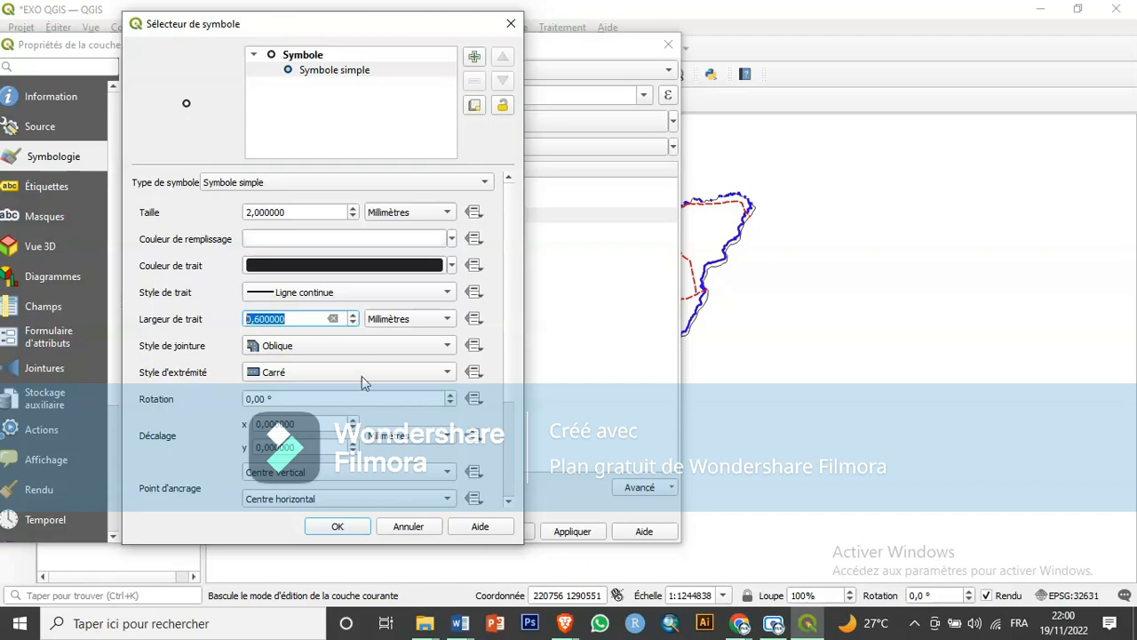
{"action": "left_click", "coordinate": [361, 528]}
{"action": "left_click_drag", "start_coordinate": [608, 55], "coordinate": [409, 48]}
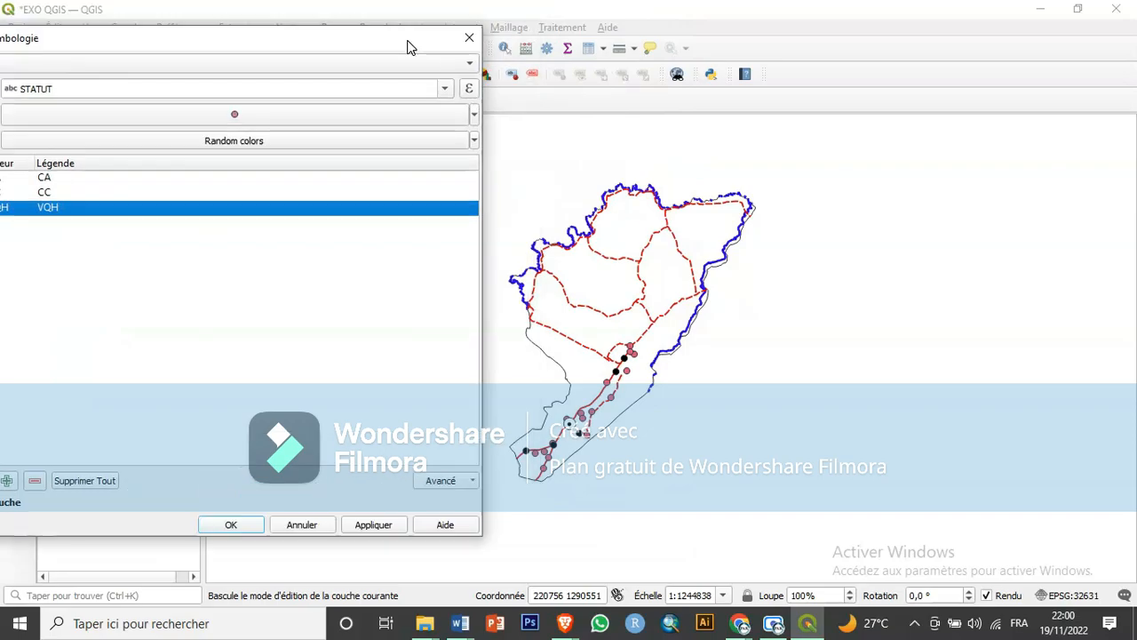
{"action": "left_click", "coordinate": [383, 526]}
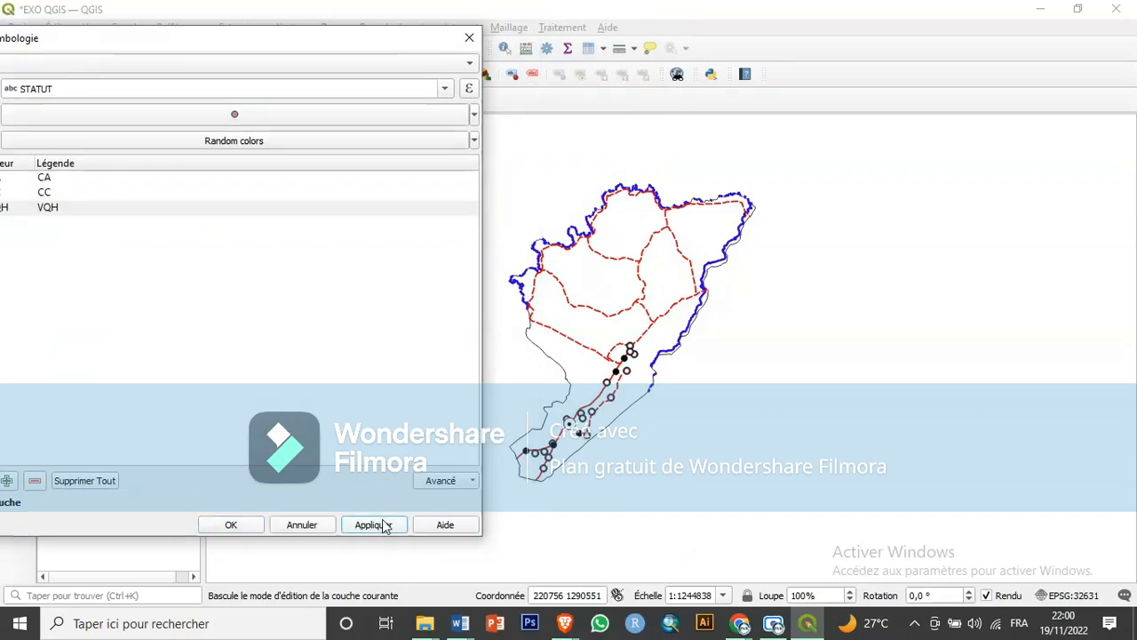
Turn on simple labels (Étiquettes simples) for the Localite layer, using the NOM field as the label value.
{"action": "left_click_drag", "start_coordinate": [254, 42], "coordinate": [579, 17]}
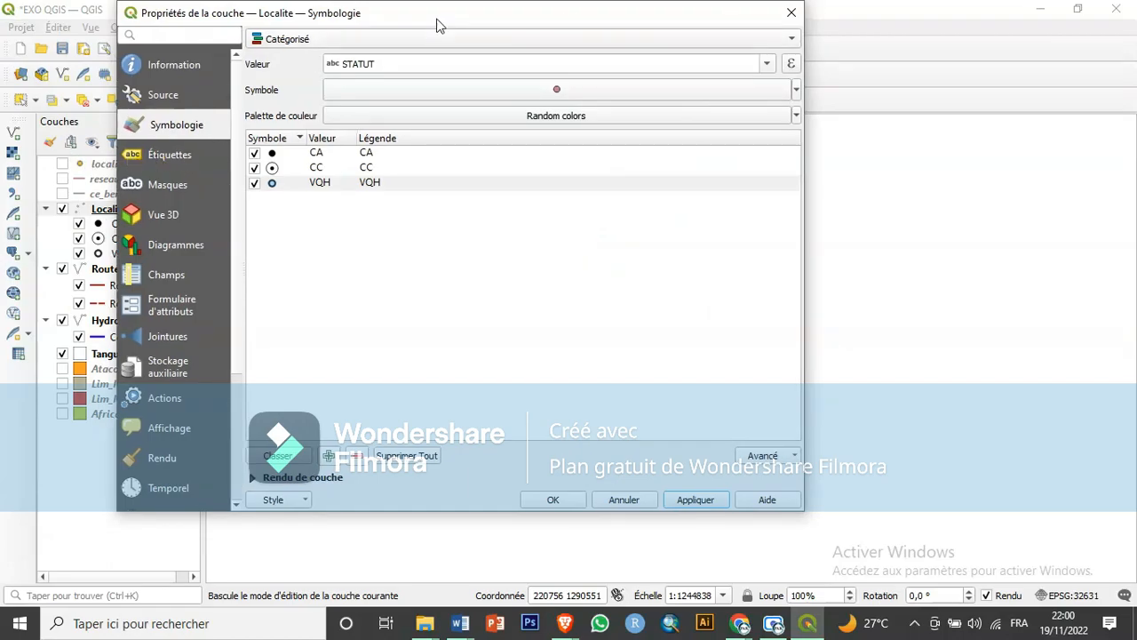
{"action": "left_click_drag", "start_coordinate": [437, 24], "coordinate": [354, 24]}
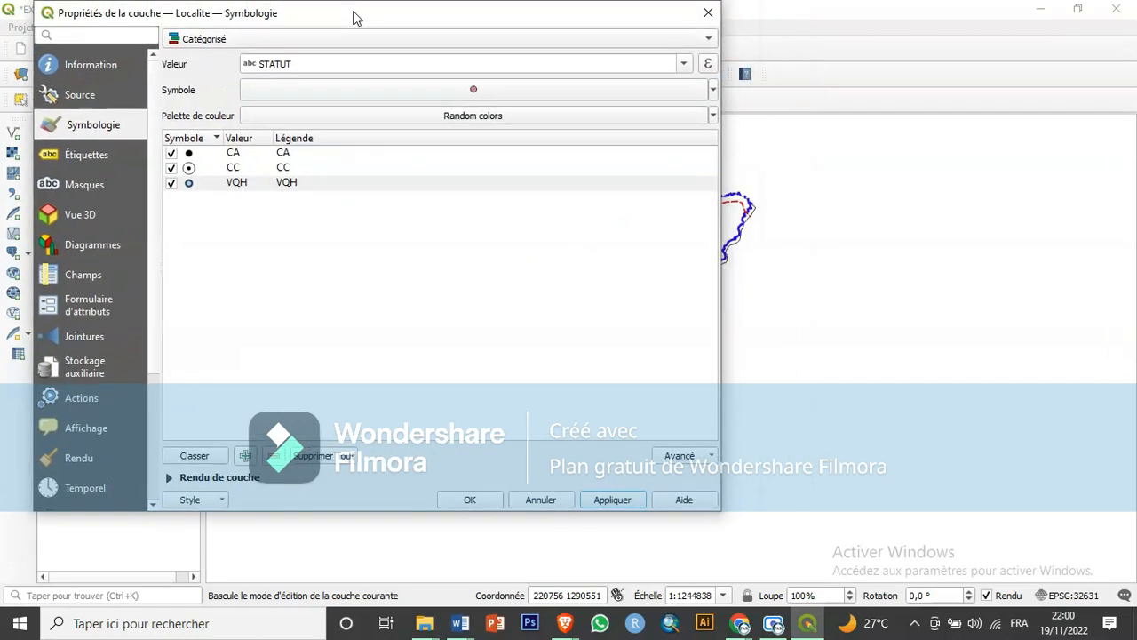
{"action": "left_click", "coordinate": [95, 155]}
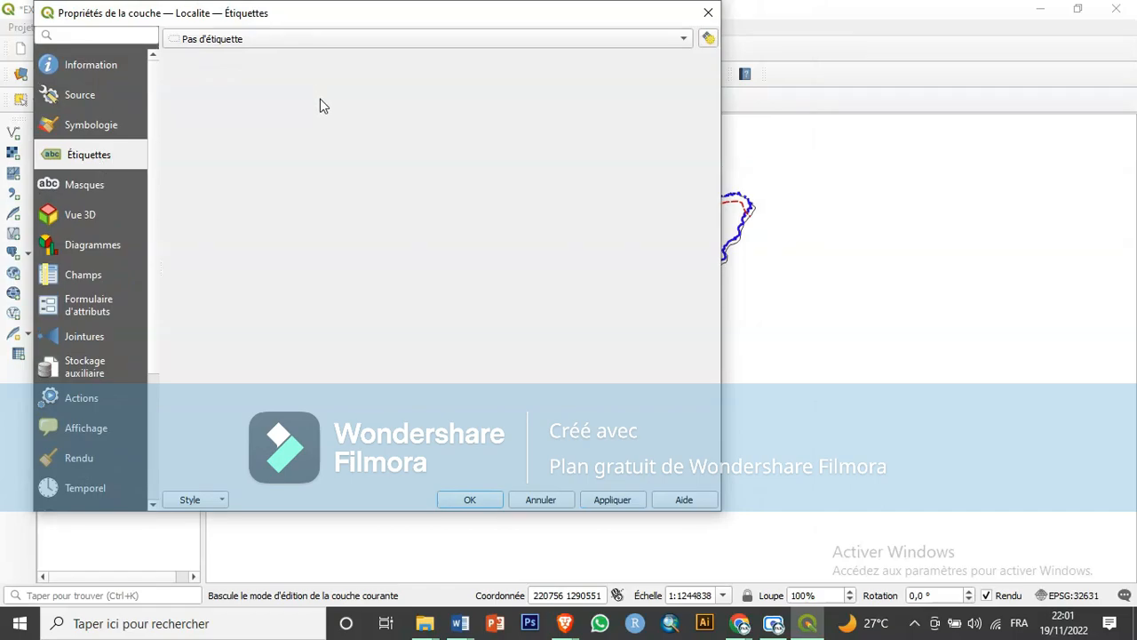
{"action": "left_click", "coordinate": [120, 121]}
{"action": "mouse_move", "coordinate": [625, 23]}
{"action": "left_mouse_down"}
{"action": "mouse_move", "coordinate": [435, 54]}
{"action": "mouse_move", "coordinate": [399, 44]}
{"action": "mouse_move", "coordinate": [522, 19]}
{"action": "mouse_move", "coordinate": [647, 28]}
{"action": "mouse_move", "coordinate": [641, 20]}
{"action": "left_mouse_up"}
{"action": "left_click", "coordinate": [121, 156]}
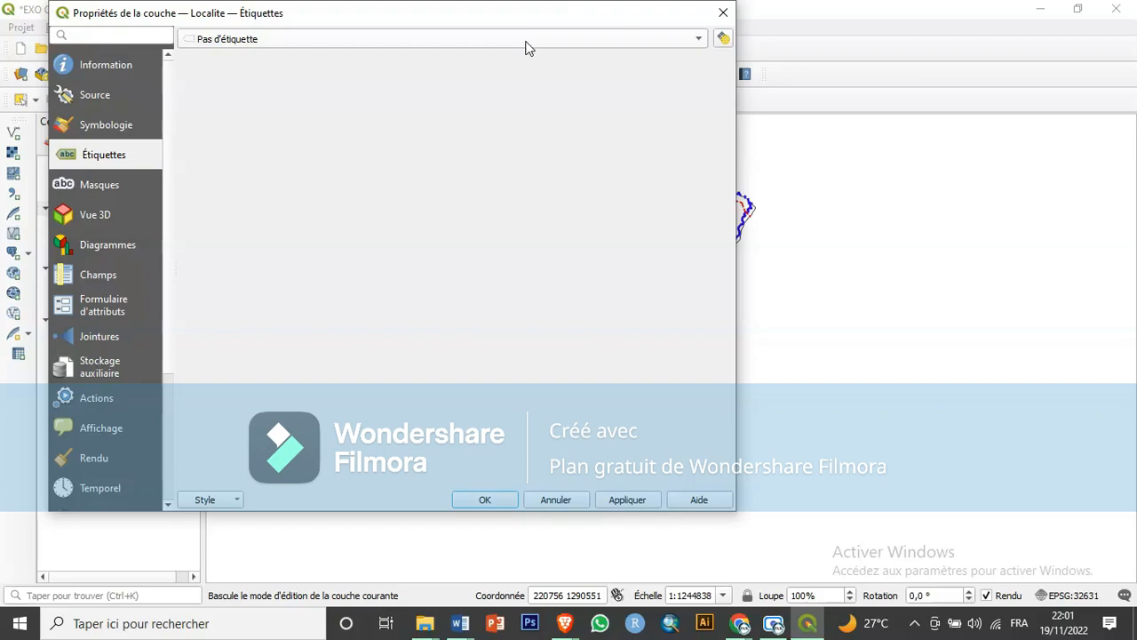
{"action": "left_click_drag", "start_coordinate": [570, 21], "coordinate": [435, 41]}
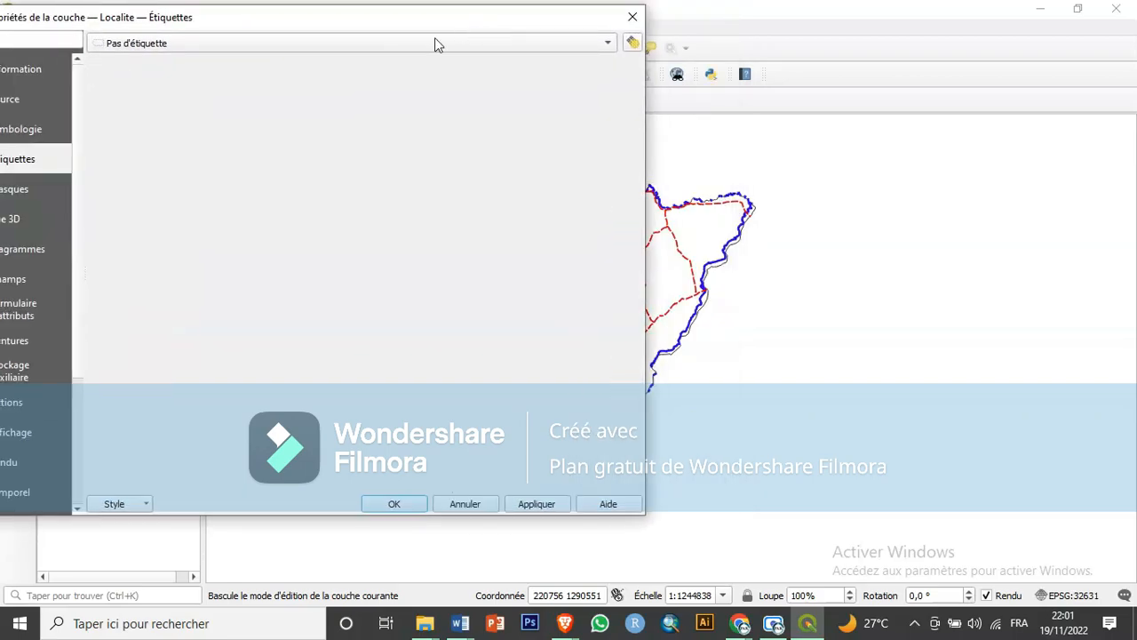
{"action": "left_click", "coordinate": [363, 46]}
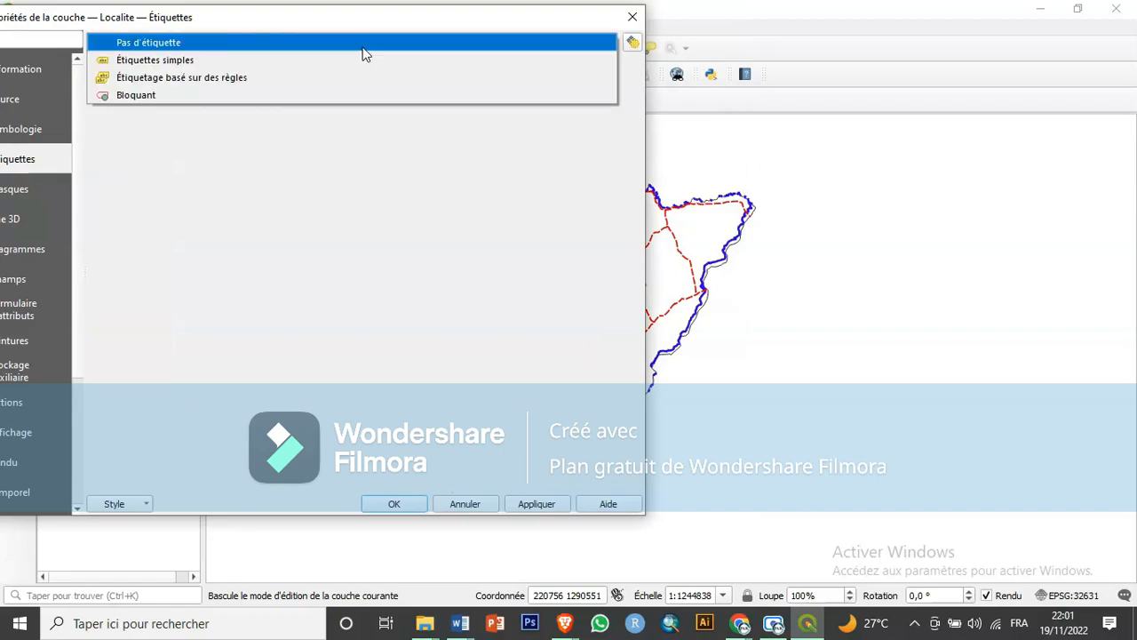
{"action": "left_click", "coordinate": [216, 65]}
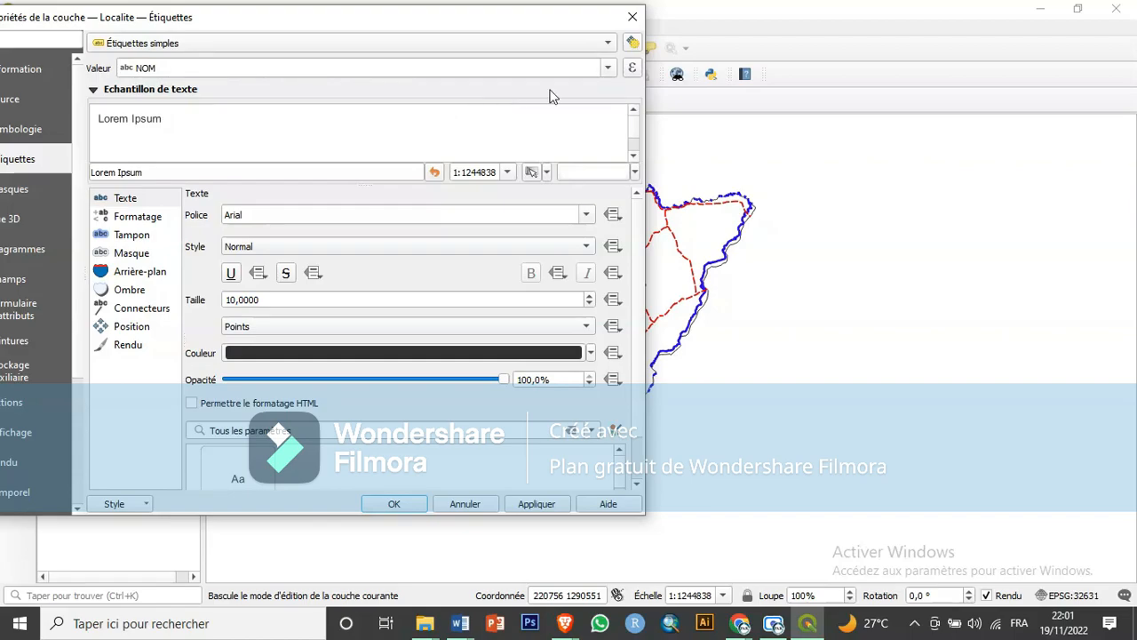
{"action": "left_click", "coordinate": [607, 69]}
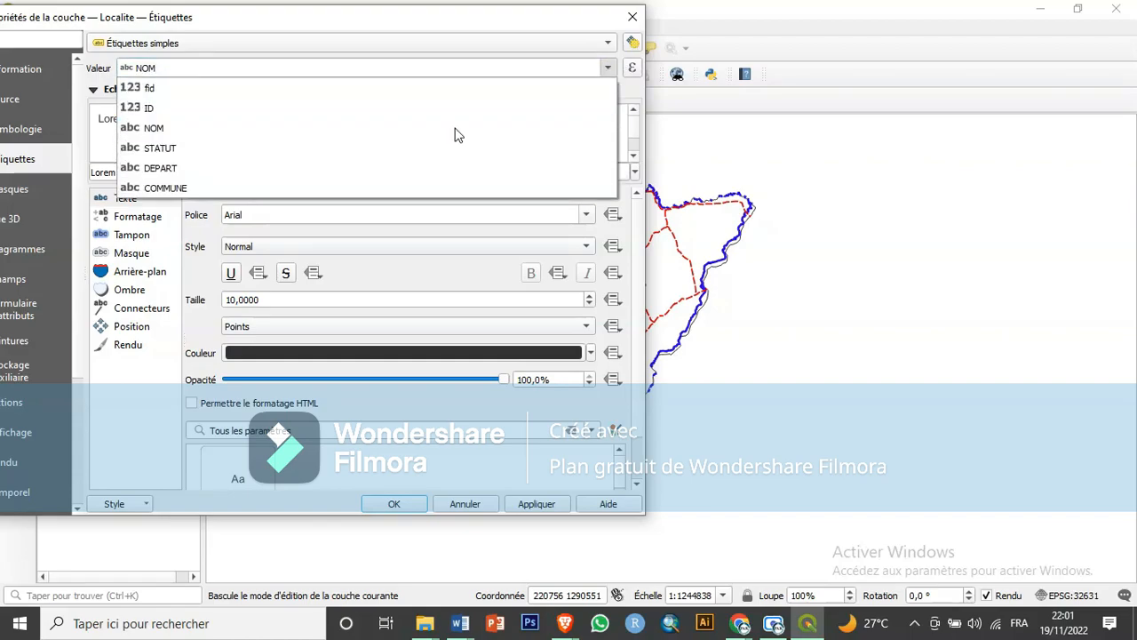
{"action": "left_click", "coordinate": [272, 130]}
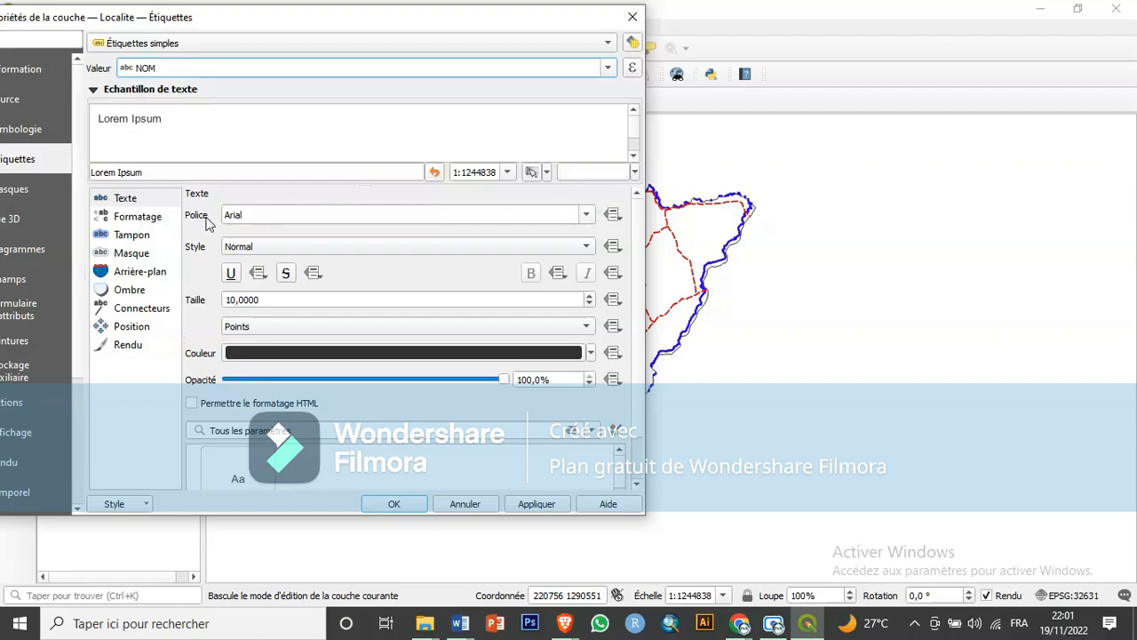
Set the Localite label font to Times New Roman with the Normal style.
{"action": "left_click", "coordinate": [588, 215]}
{"action": "left_click", "coordinate": [588, 215]}
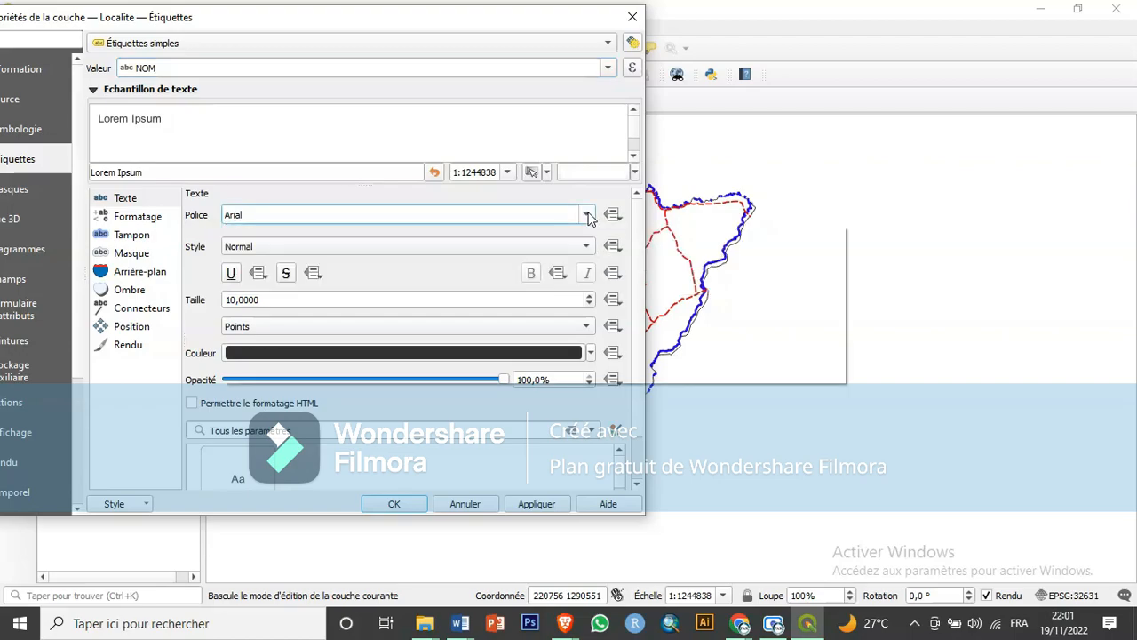
{"action": "left_click", "coordinate": [589, 216]}
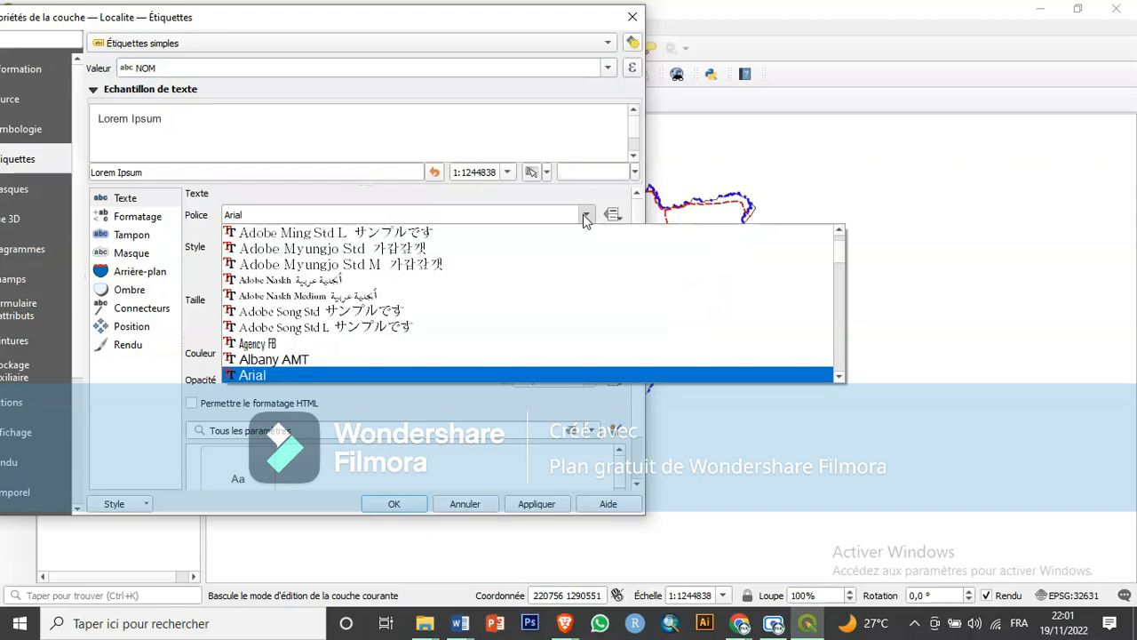
{"action": "key", "text": "t"}
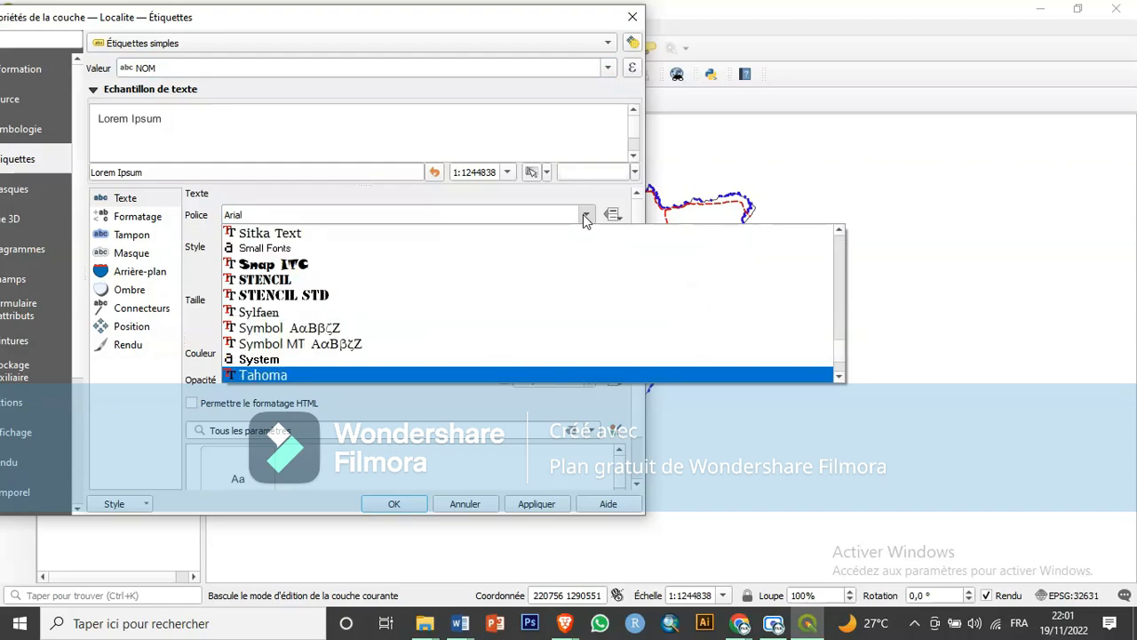
{"action": "scroll", "coordinate": [378, 324], "scroll_direction": "down", "scroll_amount": 3}
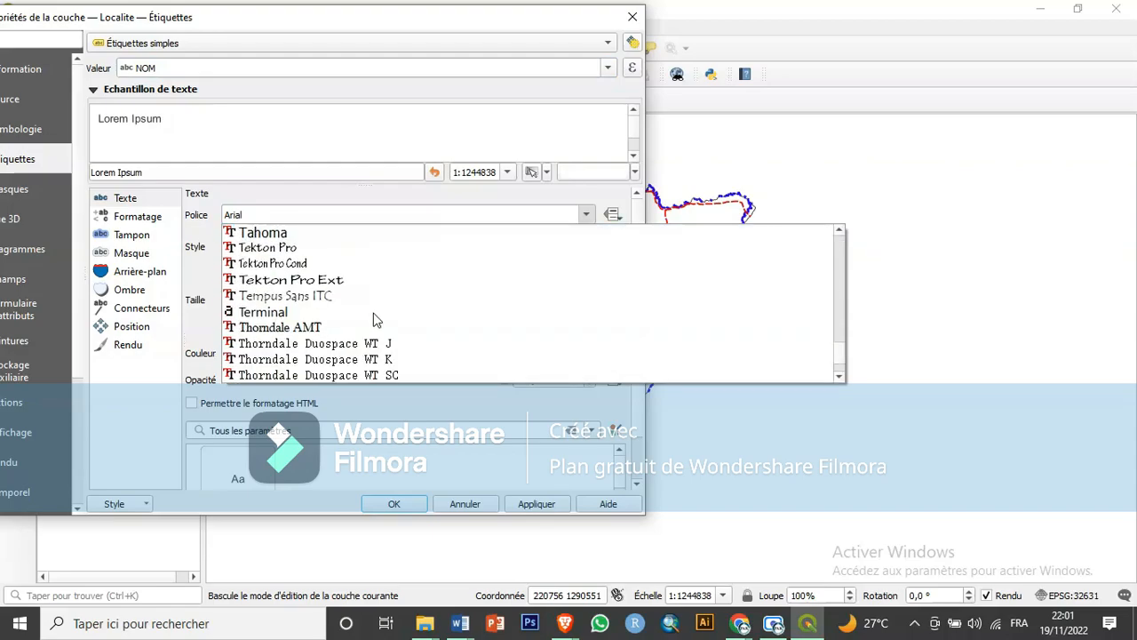
{"action": "scroll", "coordinate": [375, 319], "scroll_direction": "down", "scroll_amount": 2}
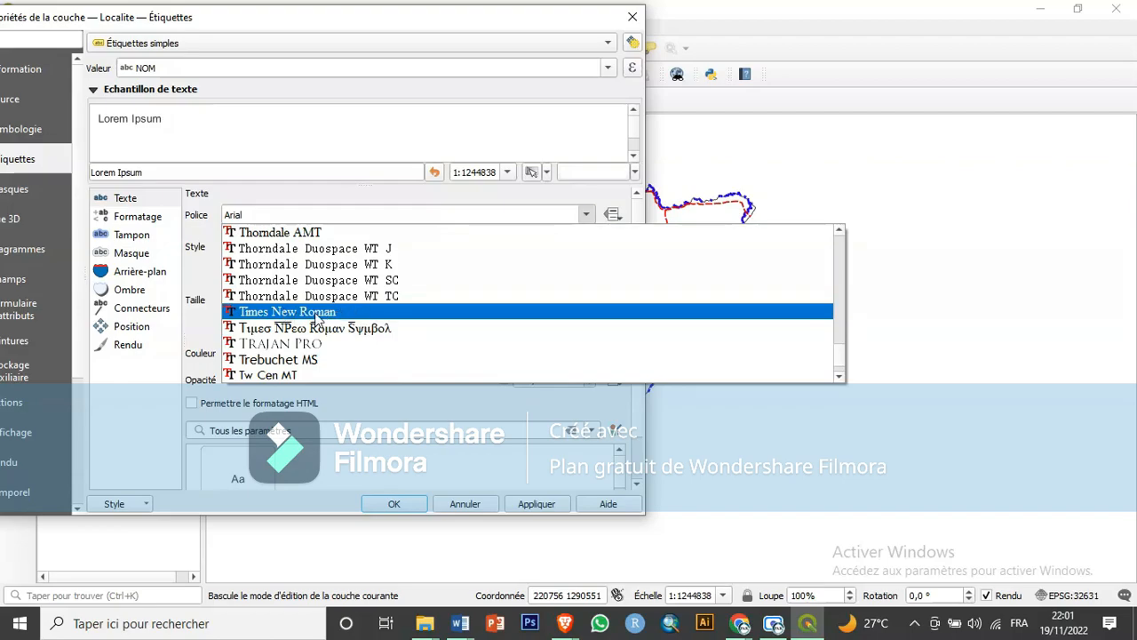
{"action": "left_click", "coordinate": [342, 312]}
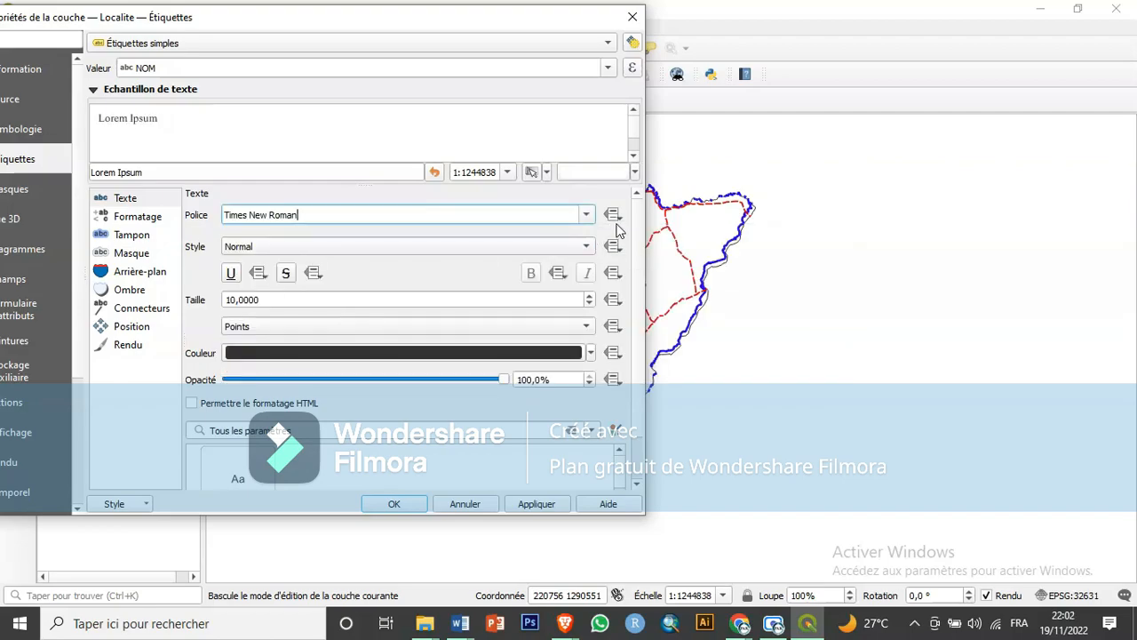
{"action": "left_click", "coordinate": [581, 250]}
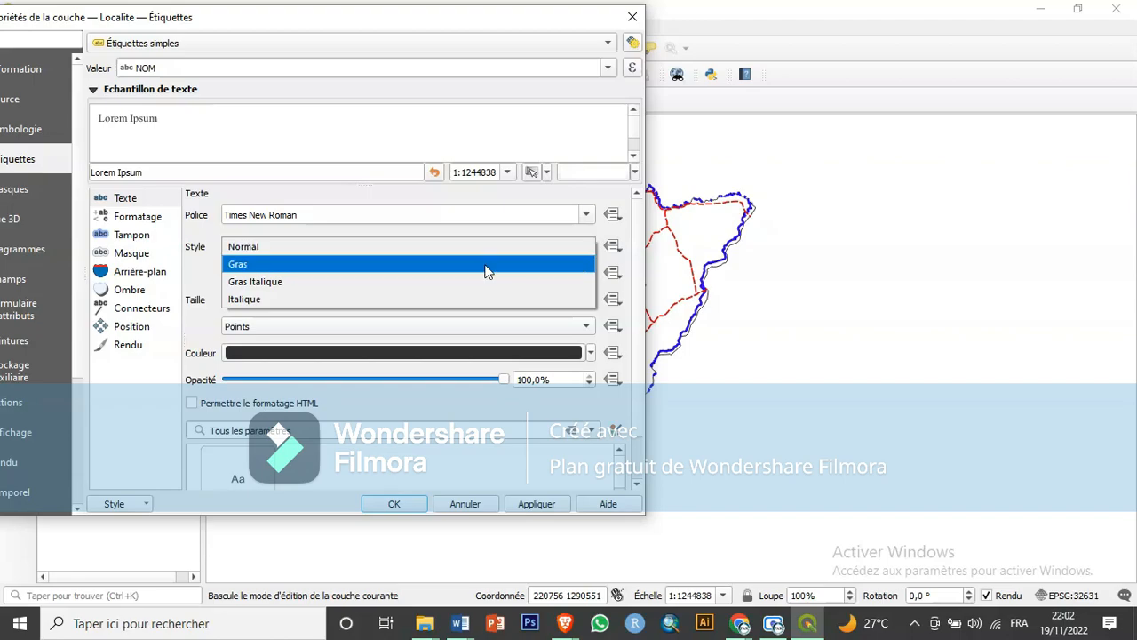
{"action": "left_click", "coordinate": [318, 249]}
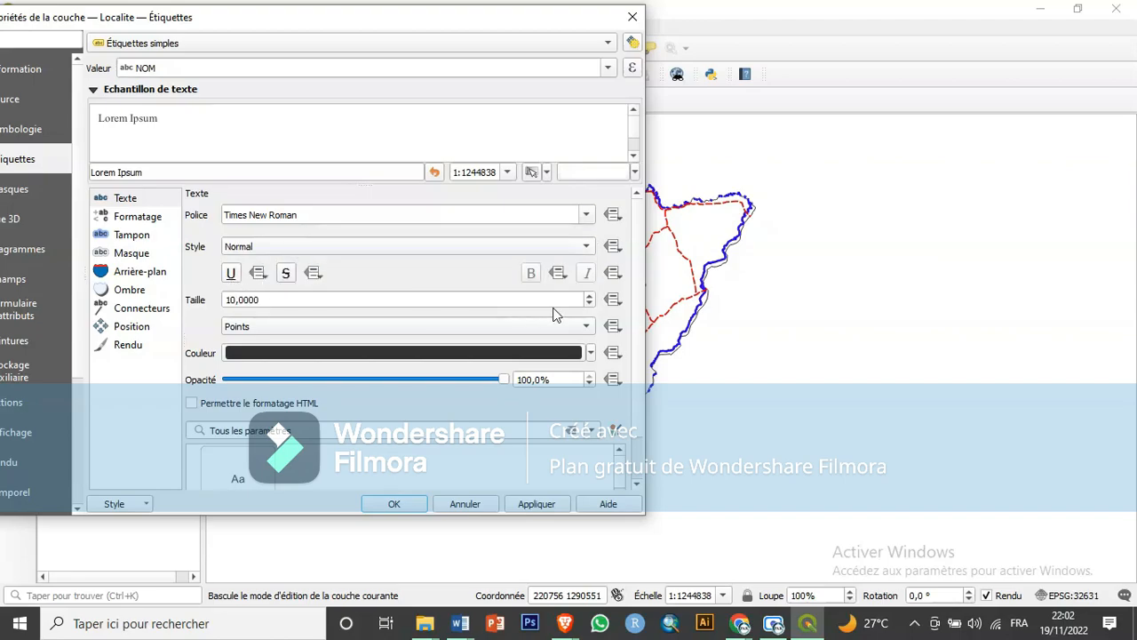
Increase the Localite label size to 23 points and apply the labels to the map.
{"action": "left_click", "coordinate": [590, 295]}
{"action": "left_click", "coordinate": [590, 296]}
{"action": "left_click", "coordinate": [590, 296]}
{"action": "left_click", "coordinate": [590, 296]}
{"action": "left_click", "coordinate": [590, 295]}
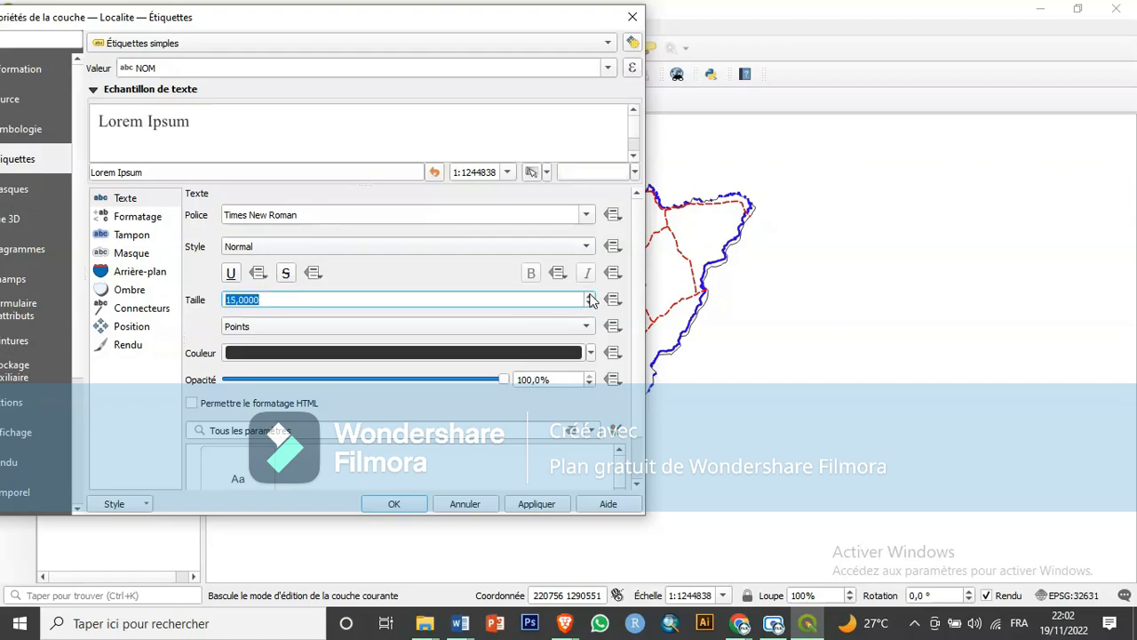
{"action": "left_click", "coordinate": [589, 296]}
{"action": "left_click", "coordinate": [590, 296]}
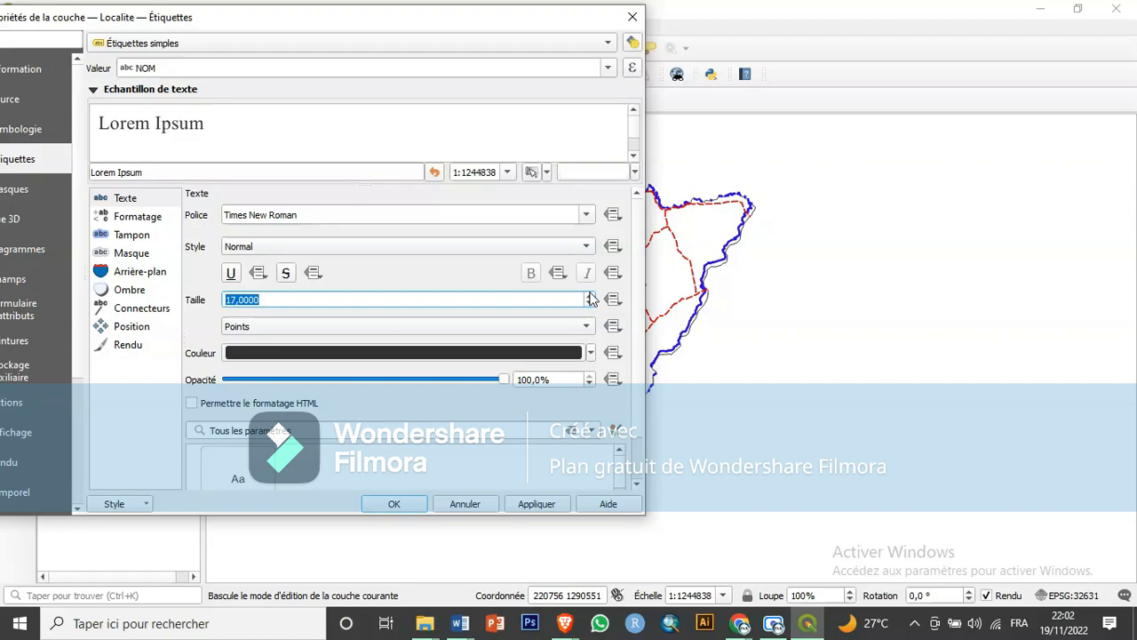
{"action": "left_click", "coordinate": [589, 297]}
{"action": "left_click", "coordinate": [589, 297]}
{"action": "left_click", "coordinate": [589, 297]}
{"action": "left_click", "coordinate": [589, 297]}
{"action": "left_click", "coordinate": [589, 297]}
{"action": "left_click", "coordinate": [589, 297]}
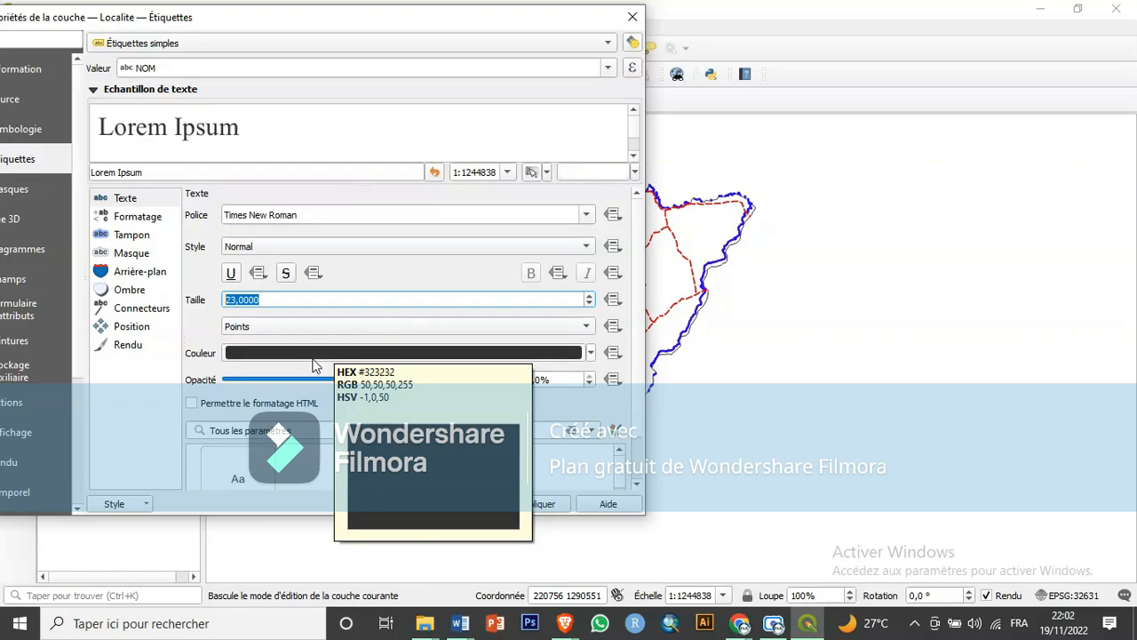
{"action": "left_click", "coordinate": [529, 502]}
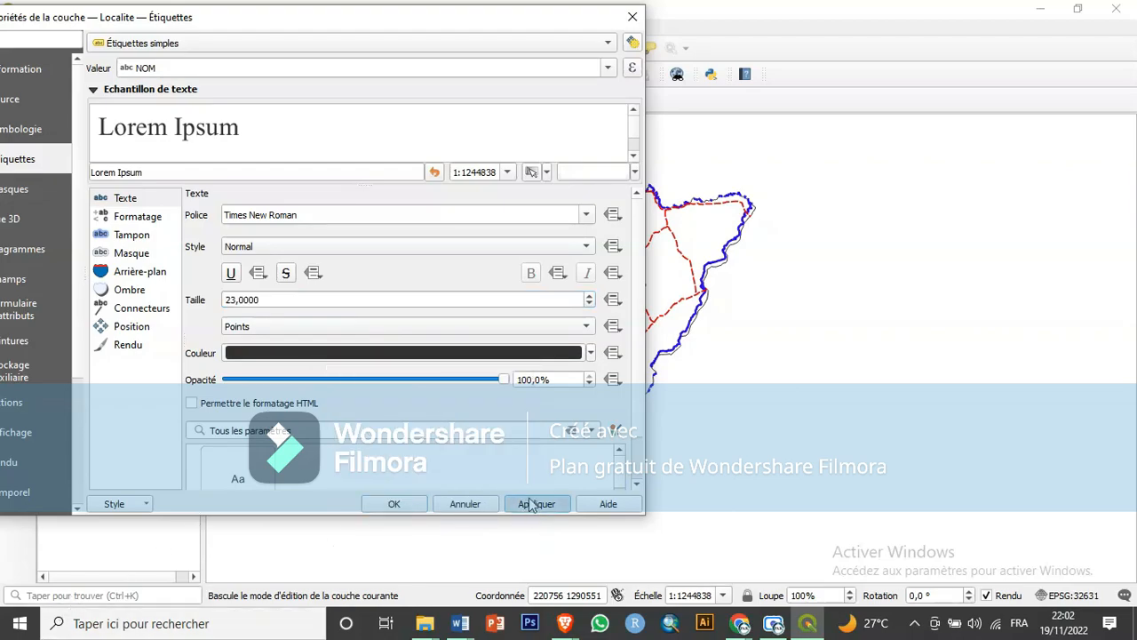
{"action": "left_click_drag", "start_coordinate": [559, 17], "coordinate": [308, 61]}
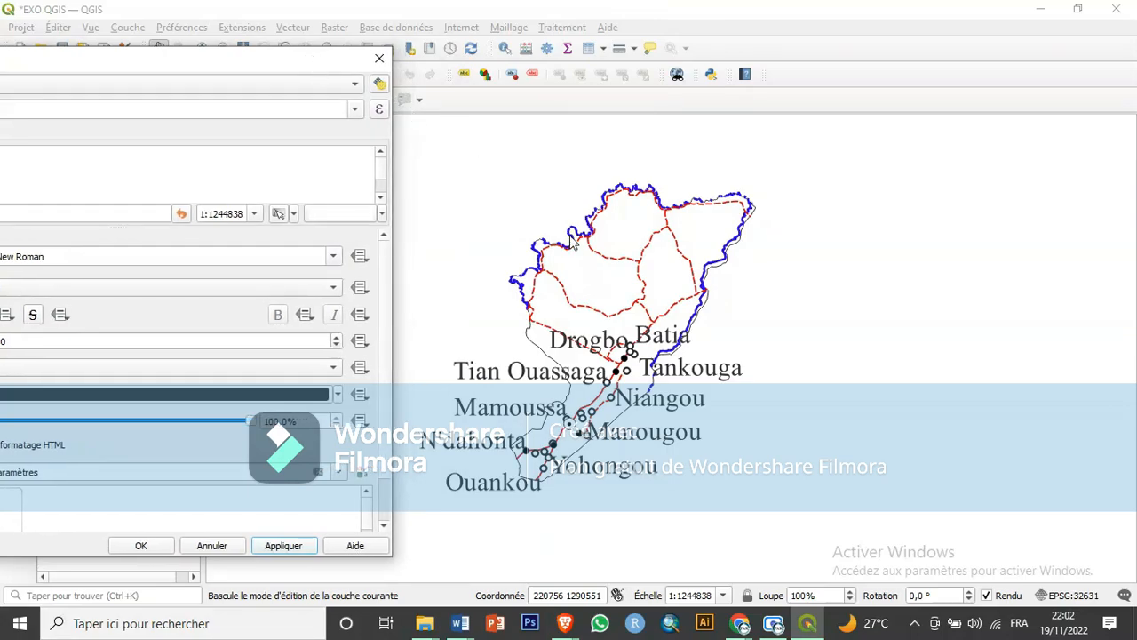
In the Localite symbology, set the CA legend to "Chef-lieu d'Arrondissement" and the CC legend to "Chef lieu de Commune".
{"action": "left_click_drag", "start_coordinate": [235, 63], "coordinate": [721, 43]}
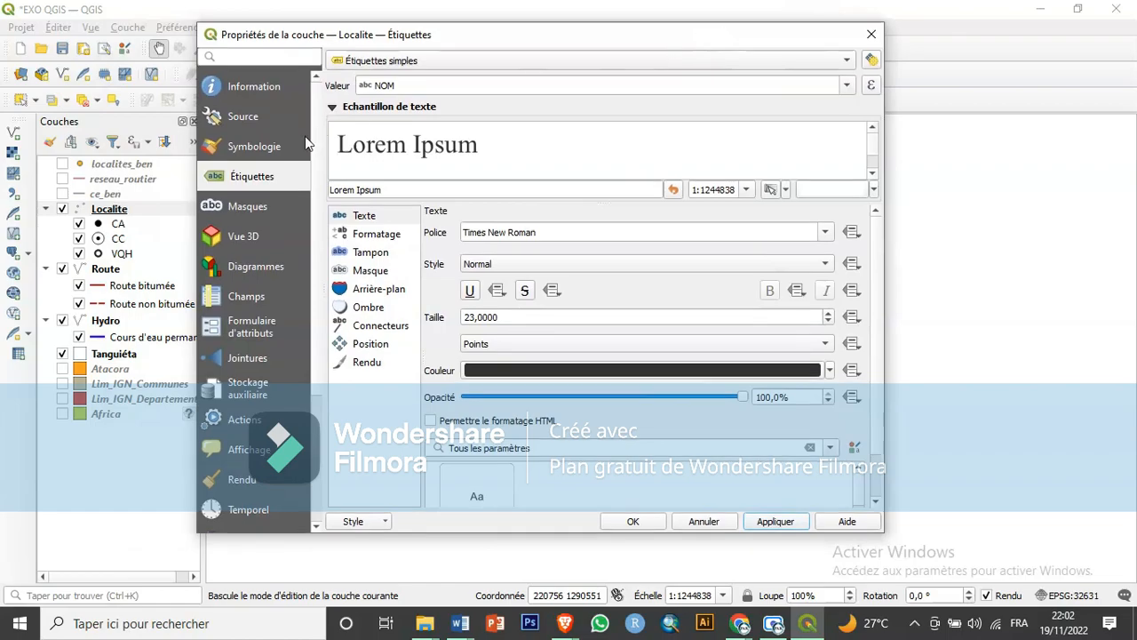
{"action": "left_click", "coordinate": [269, 152]}
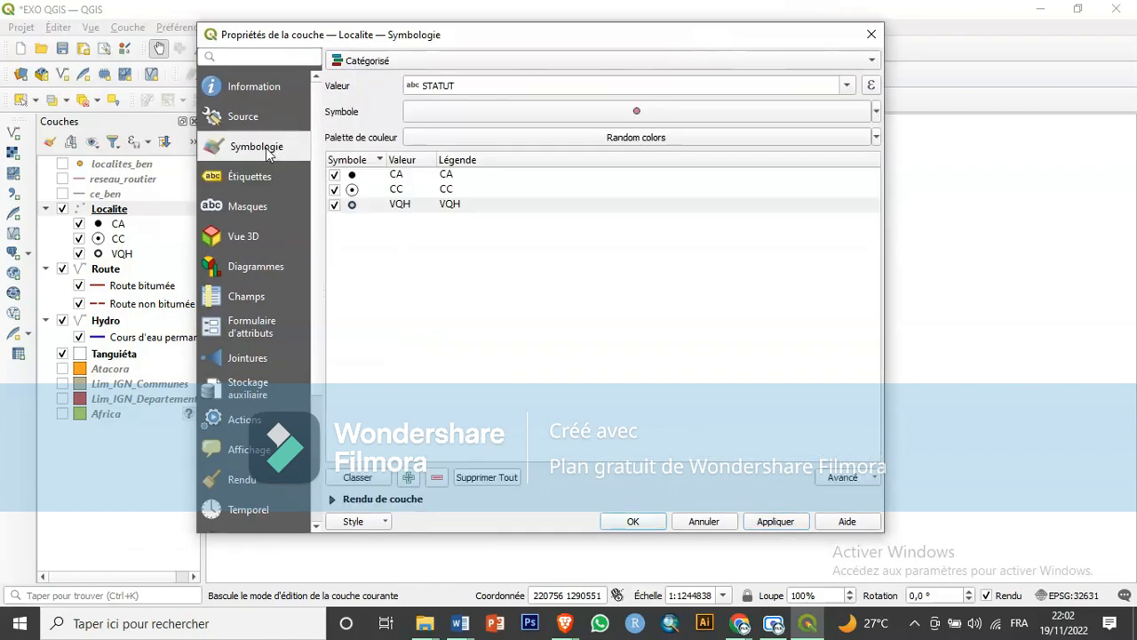
{"action": "double_click", "coordinate": [448, 175]}
{"action": "left_click", "coordinate": [461, 175]}
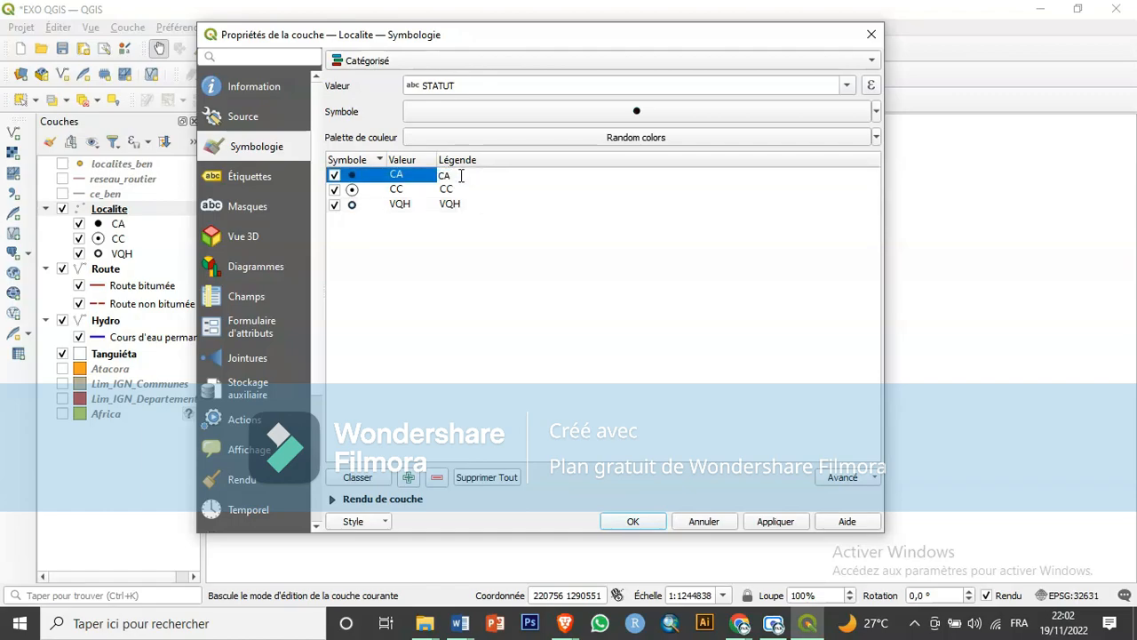
{"action": "type", "text": "Chef-lieu d'Arrondissement"}
{"action": "double_click", "coordinate": [449, 190]}
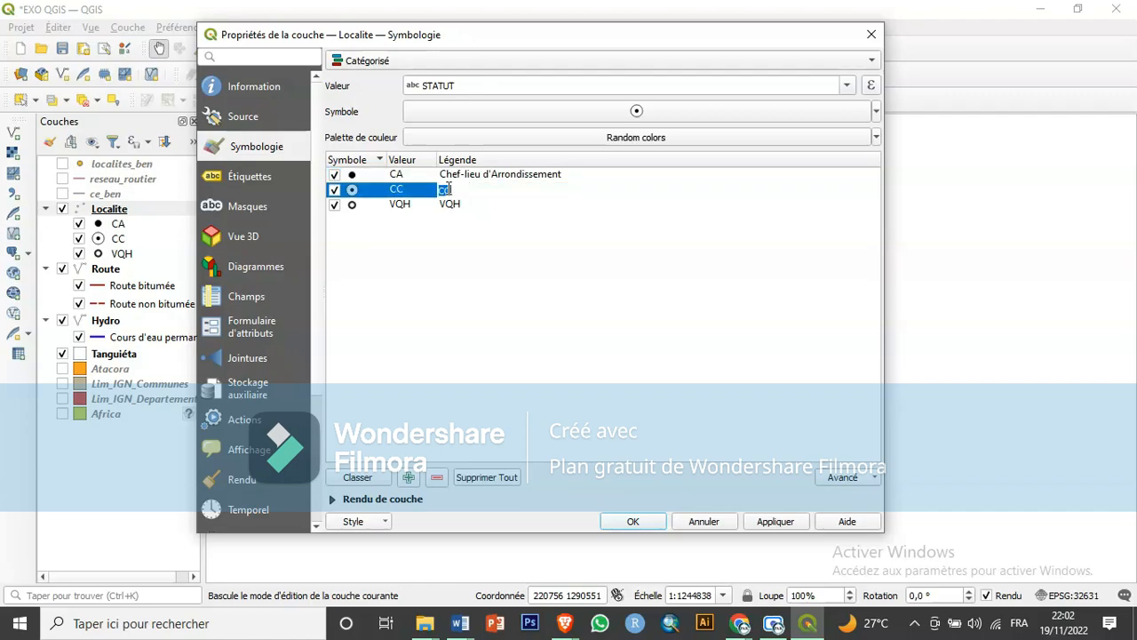
{"action": "type", "text": "Chef lieu de Commune"}
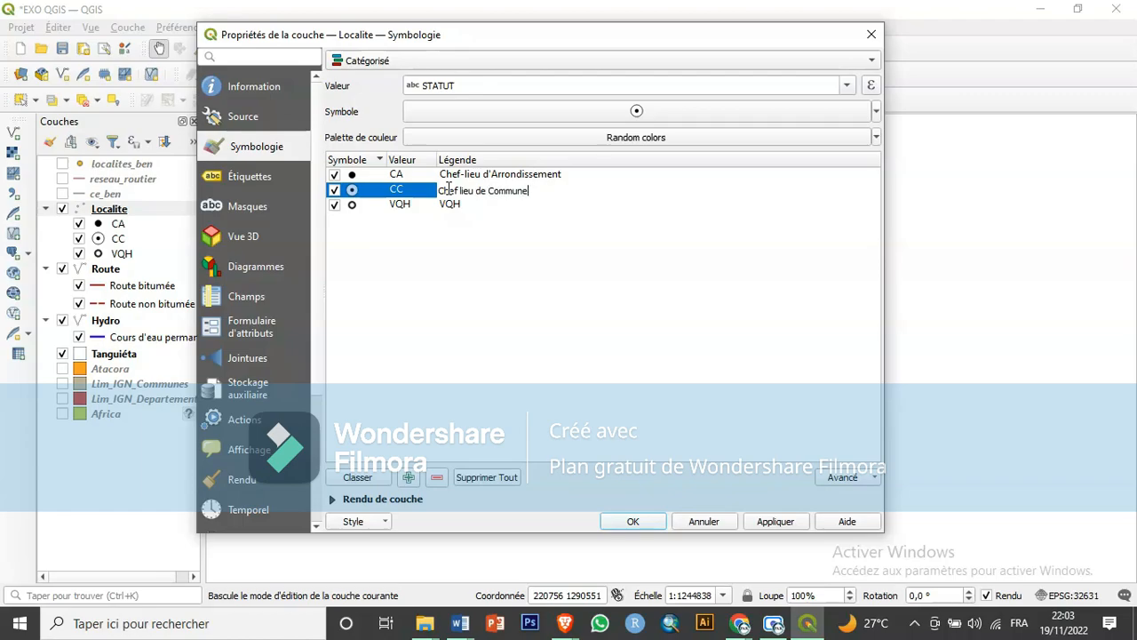
Set the VQH category's legend to "Villages" and apply the Localite layer properties.
{"action": "double_click", "coordinate": [451, 203]}
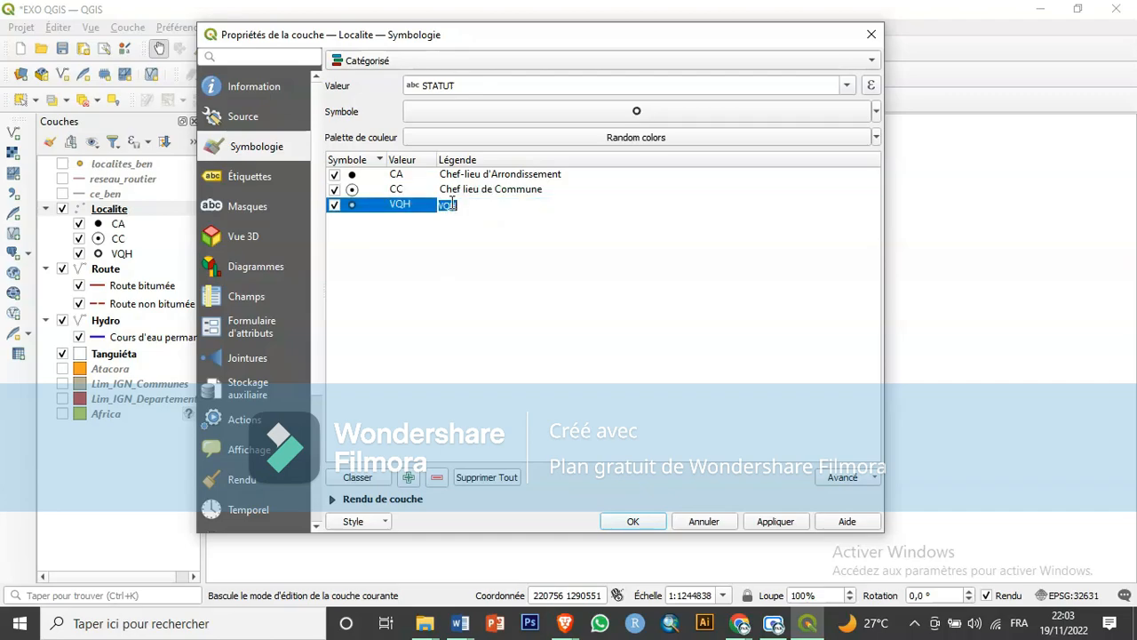
{"action": "type", "text": "Villages"}
{"action": "key", "text": "Return"}
{"action": "left_click", "coordinate": [790, 530]}
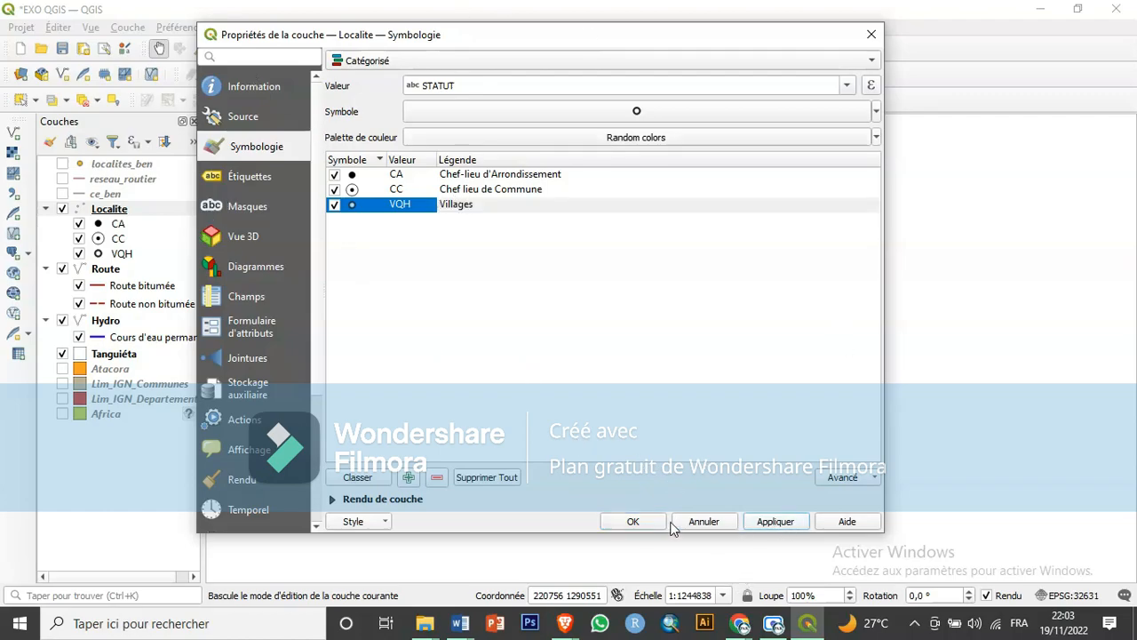
{"action": "left_click", "coordinate": [633, 522]}
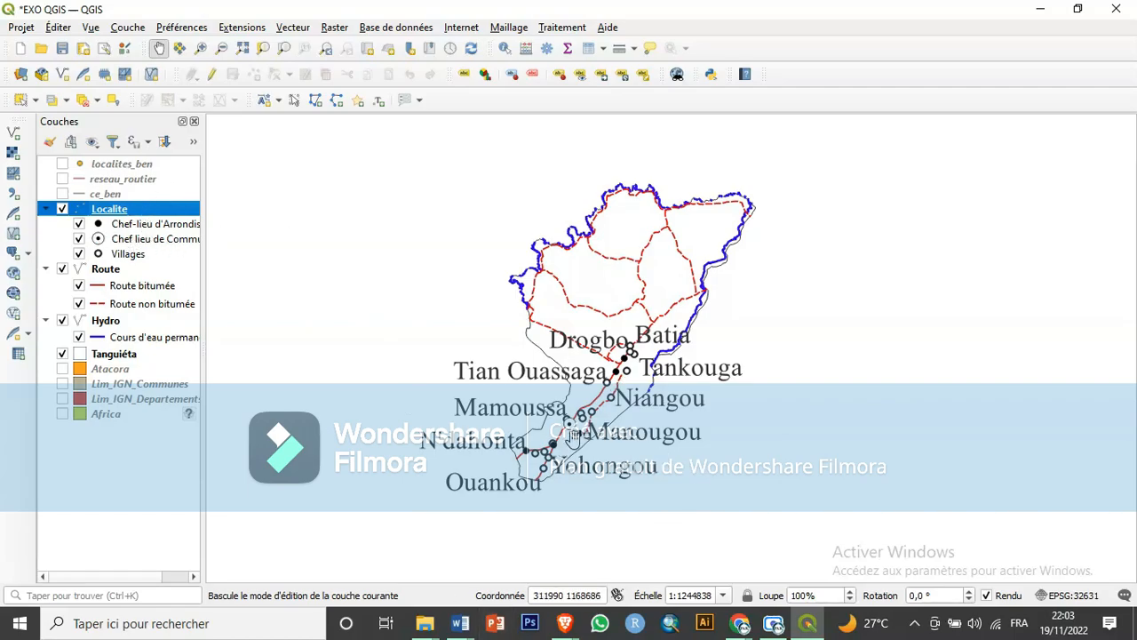
Examine the locality labels and symbols across the Tanguiéta map at several scales.
{"action": "scroll", "coordinate": [573, 435], "scroll_direction": "up", "scroll_amount": 2}
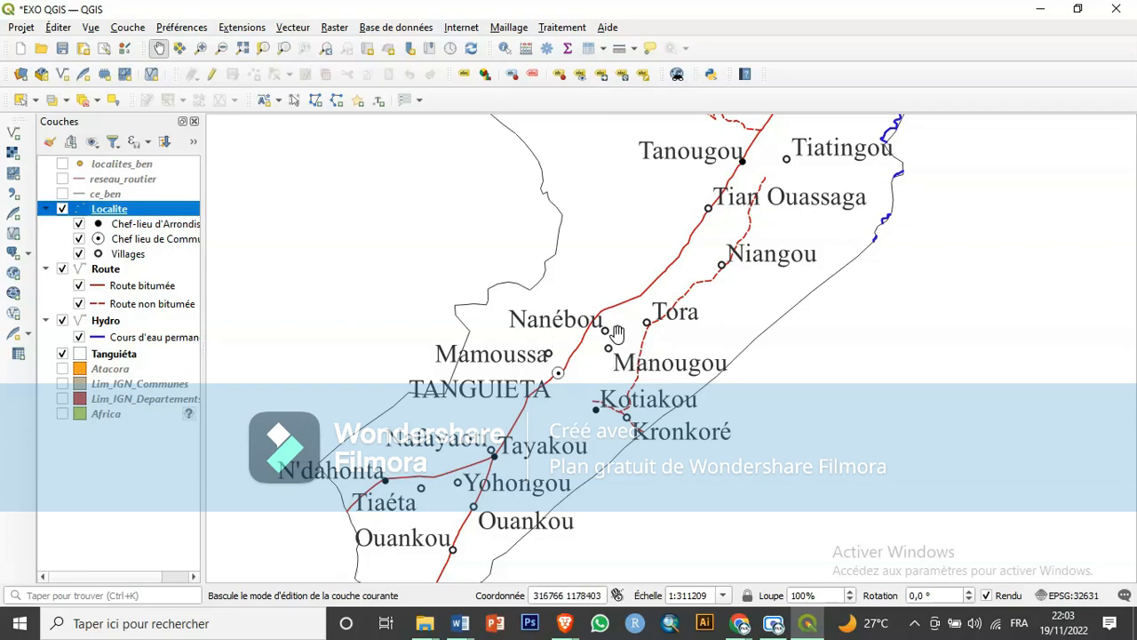
{"action": "scroll", "coordinate": [568, 352], "scroll_direction": "up", "scroll_amount": 2}
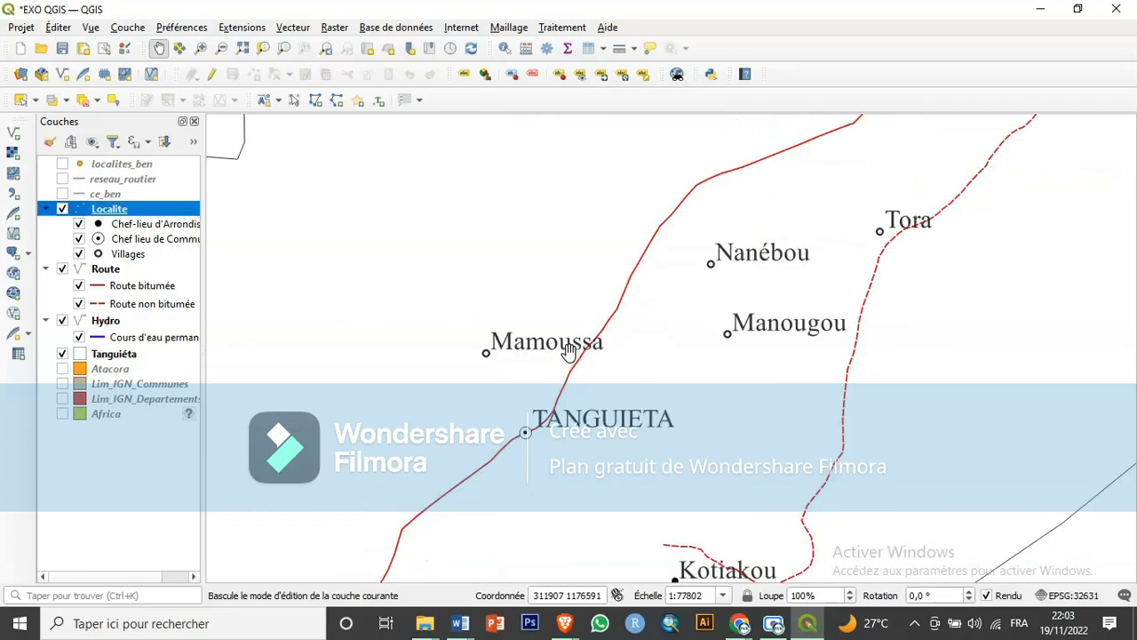
{"action": "scroll", "coordinate": [569, 353], "scroll_direction": "down", "scroll_amount": 2}
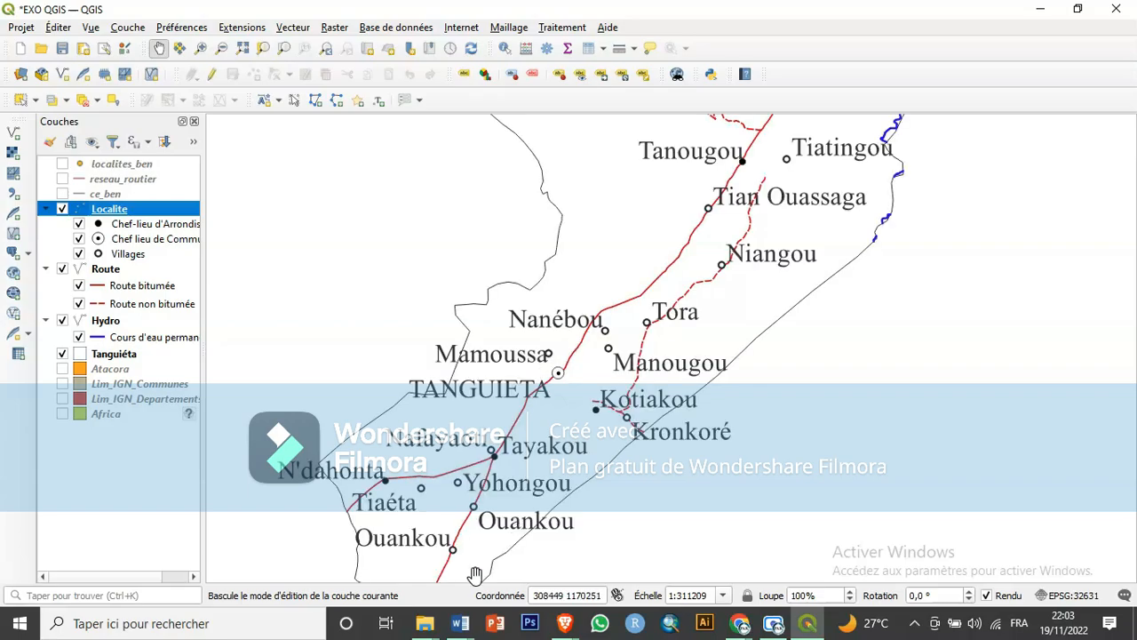
{"action": "scroll", "coordinate": [488, 565], "scroll_direction": "up", "scroll_amount": 1}
{"action": "scroll", "coordinate": [579, 432], "scroll_direction": "up", "scroll_amount": 2}
{"action": "scroll", "coordinate": [580, 432], "scroll_direction": "down", "scroll_amount": 4}
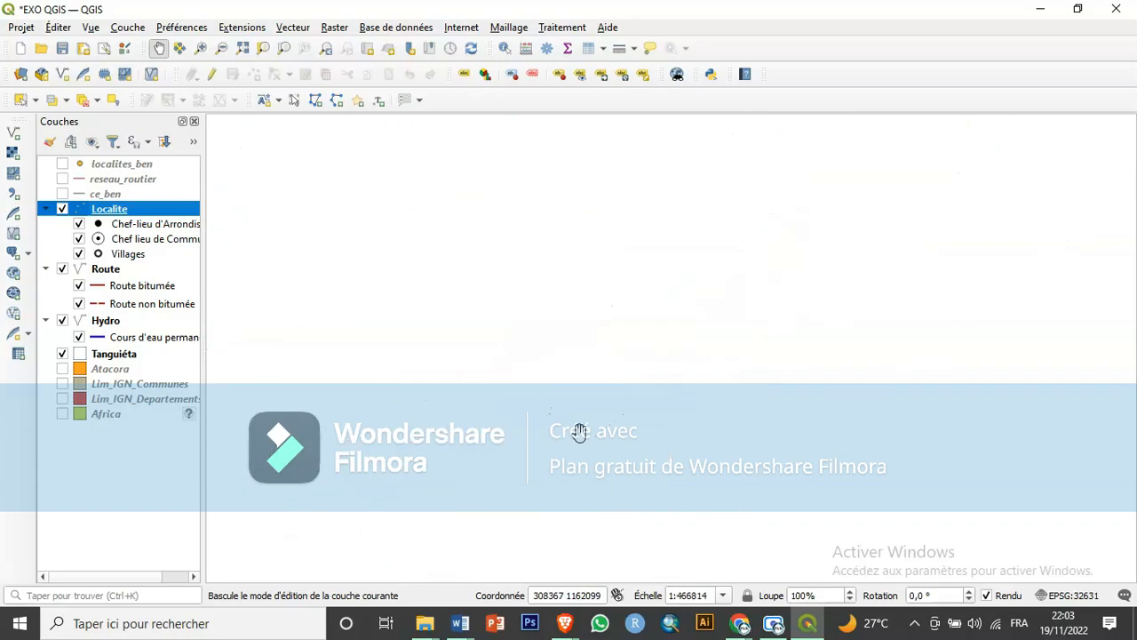
{"action": "scroll", "coordinate": [786, 168], "scroll_direction": "down", "scroll_amount": 1}
{"action": "left_click_drag", "start_coordinate": [745, 199], "coordinate": [708, 333]}
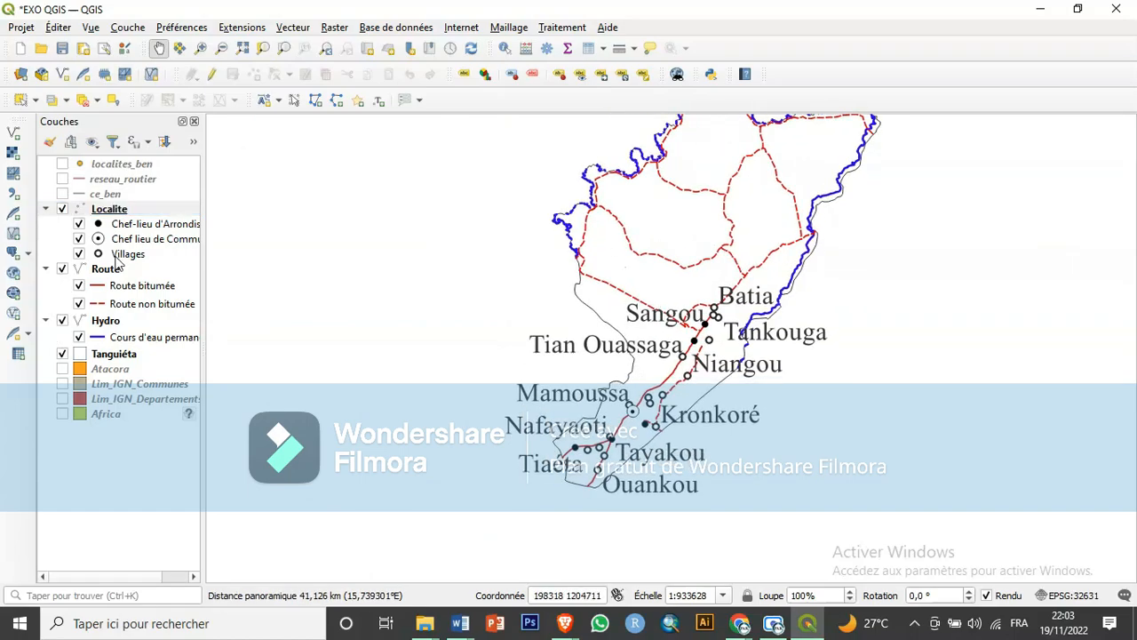
{"action": "left_click", "coordinate": [123, 354]}
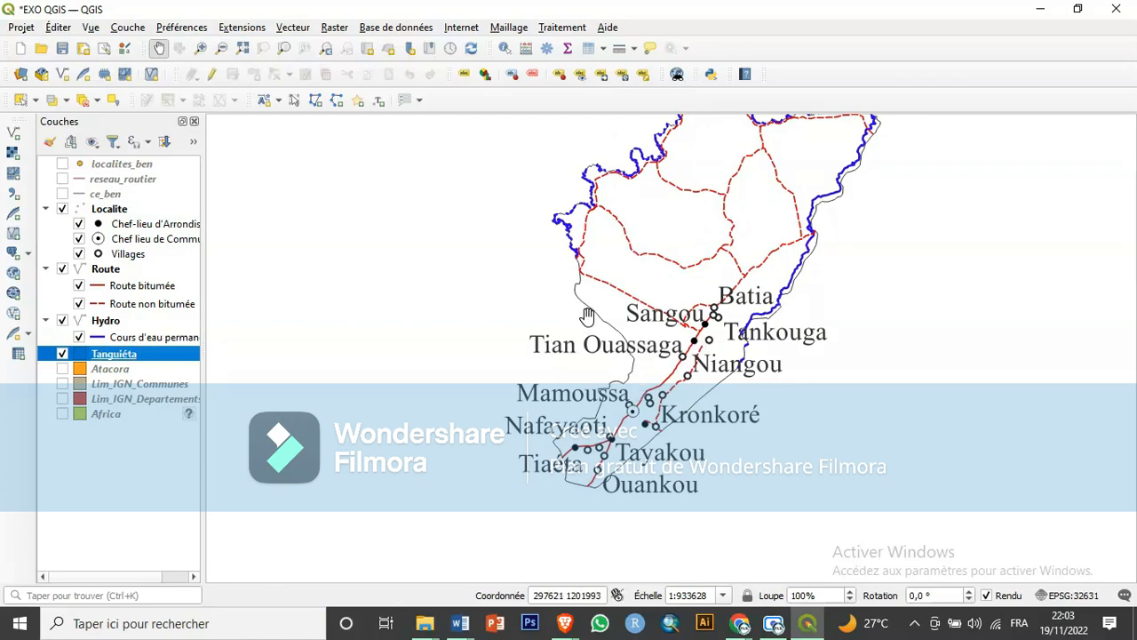
{"action": "left_click_drag", "start_coordinate": [665, 314], "coordinate": [632, 336]}
{"action": "scroll", "coordinate": [631, 336], "scroll_direction": "down", "scroll_amount": 1}
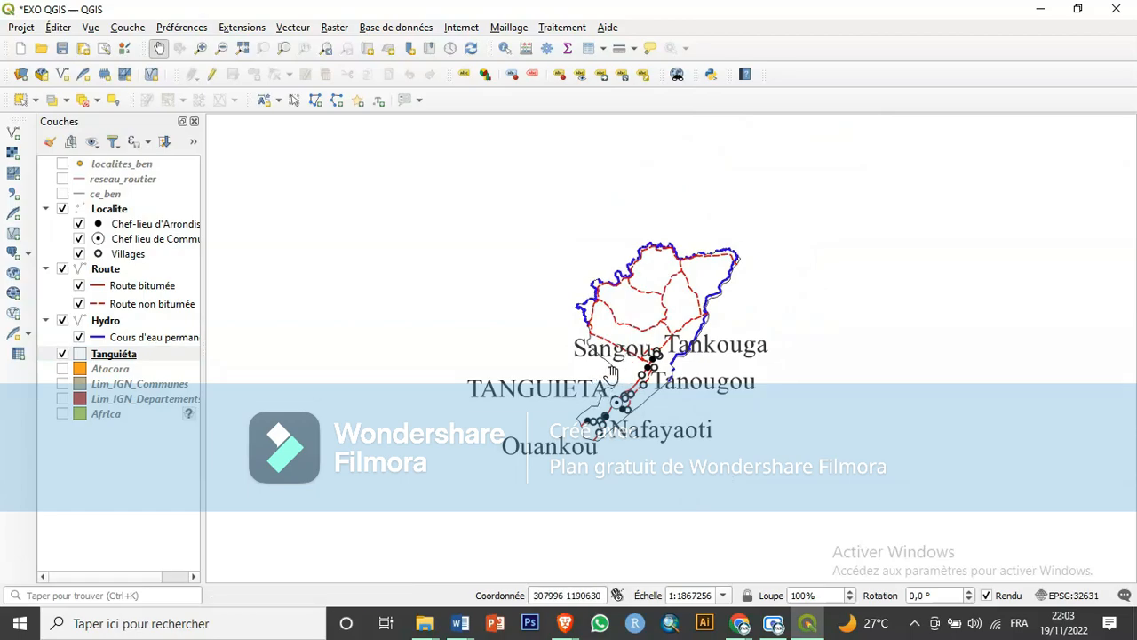
Set the fill colour of the Tanguiéta layer's simple fill (Remplissage simple) to green.
{"action": "left_click", "coordinate": [142, 355]}
{"action": "right_click", "coordinate": [143, 354]}
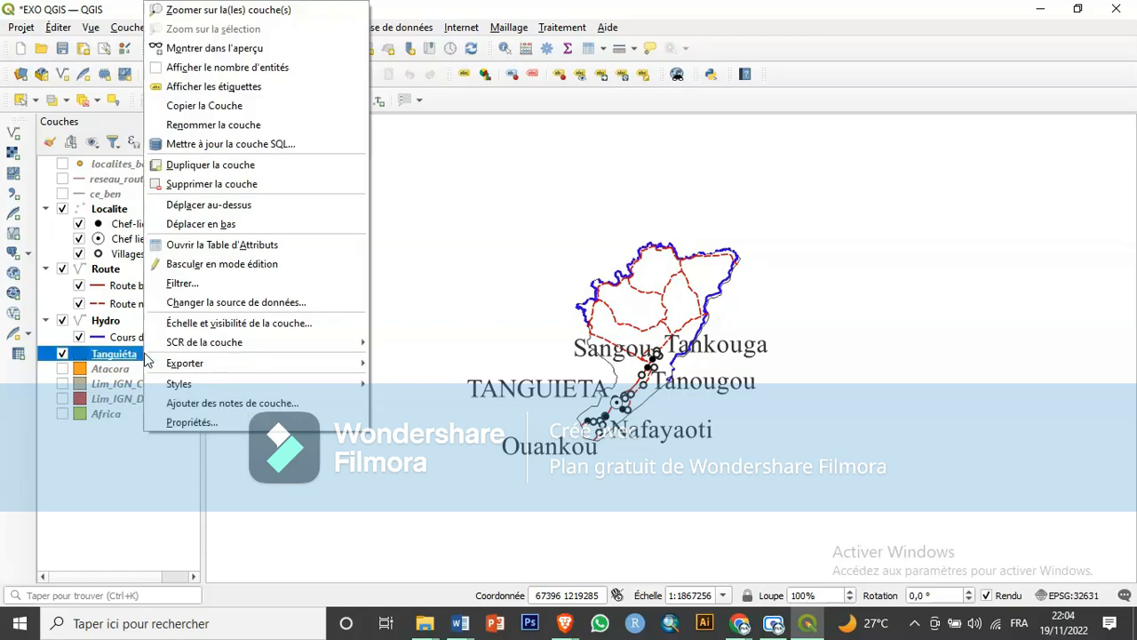
{"action": "left_click", "coordinate": [203, 422]}
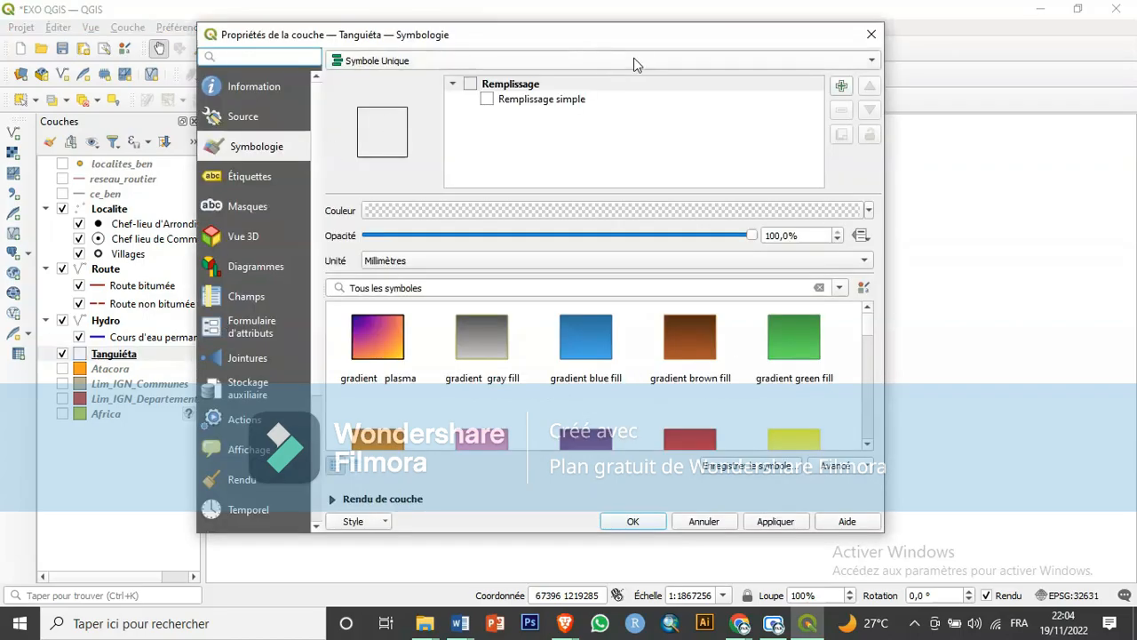
{"action": "left_click_drag", "start_coordinate": [660, 44], "coordinate": [462, 21]}
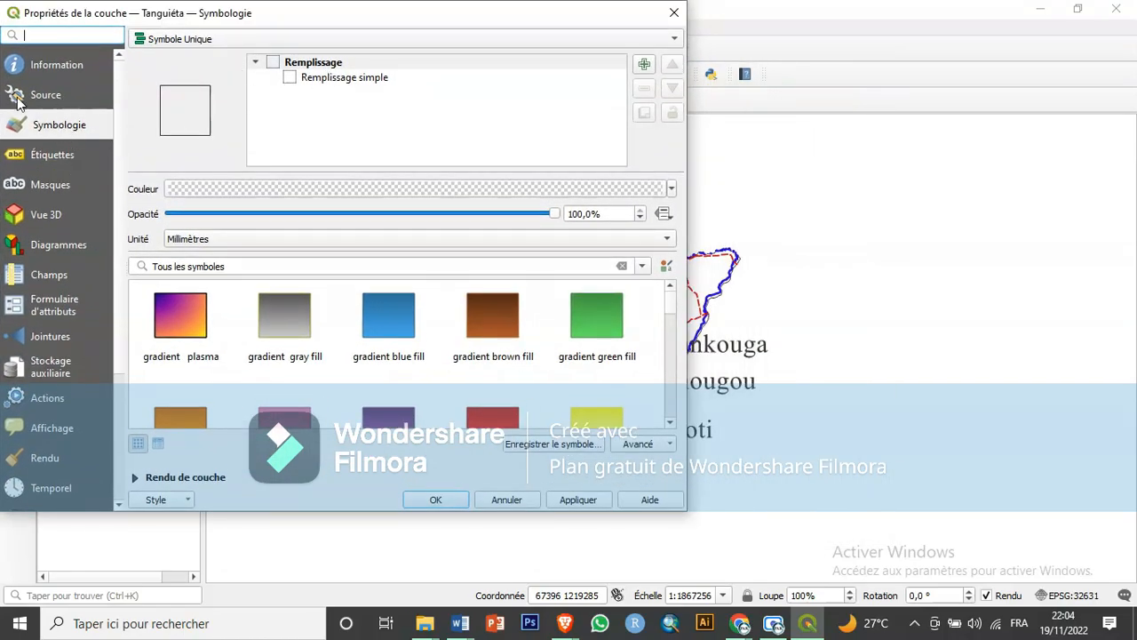
{"action": "left_click", "coordinate": [368, 82]}
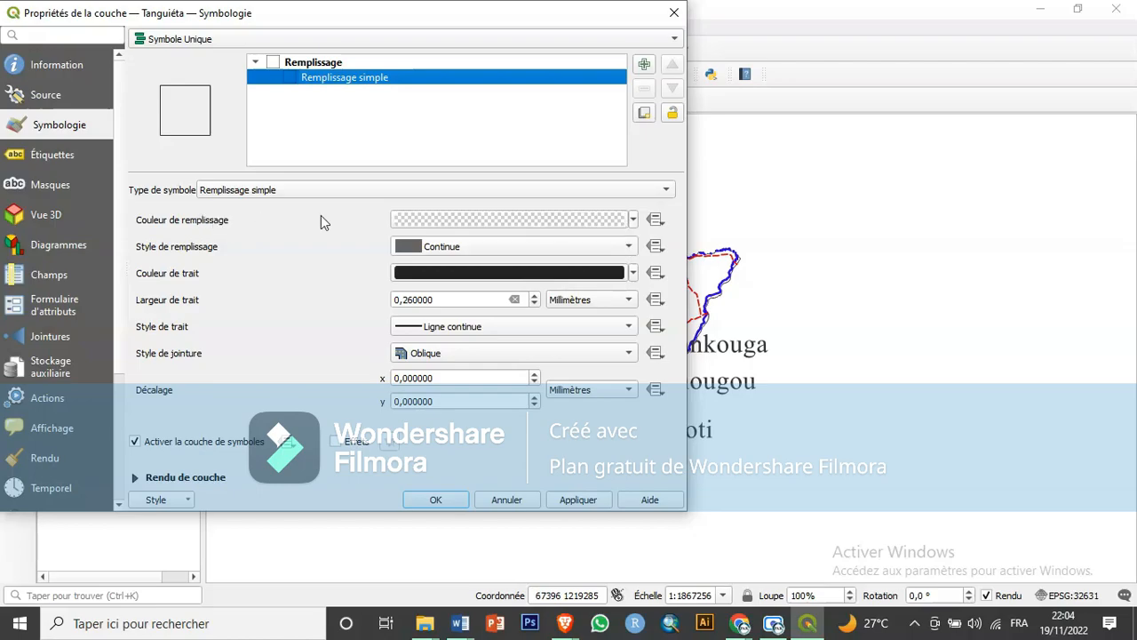
{"action": "left_click", "coordinate": [633, 220]}
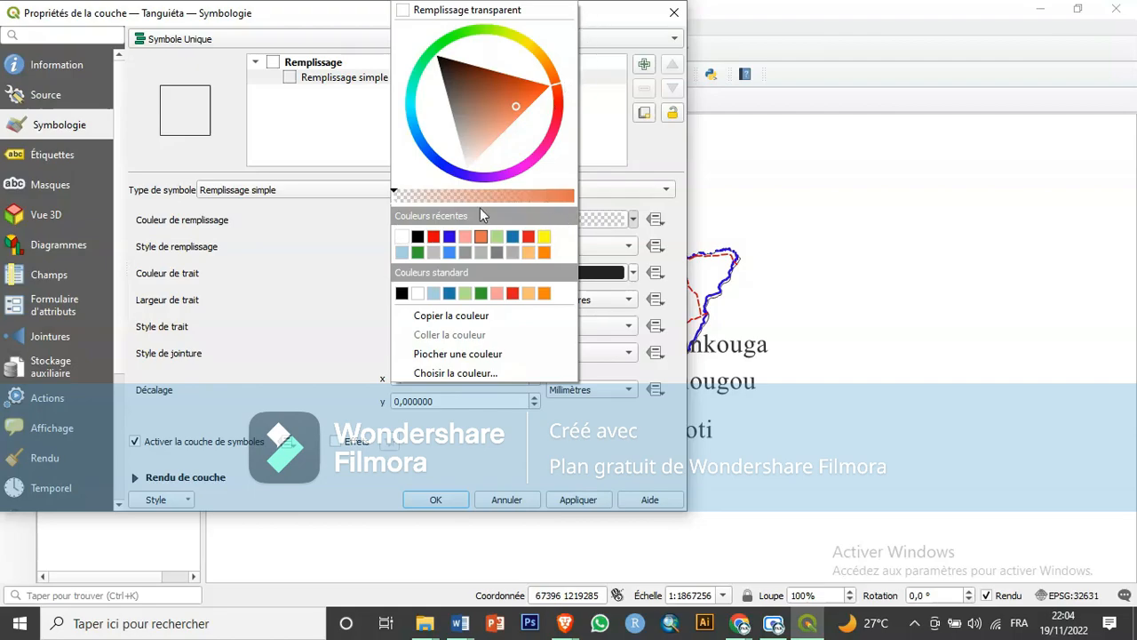
{"action": "left_click", "coordinate": [419, 252]}
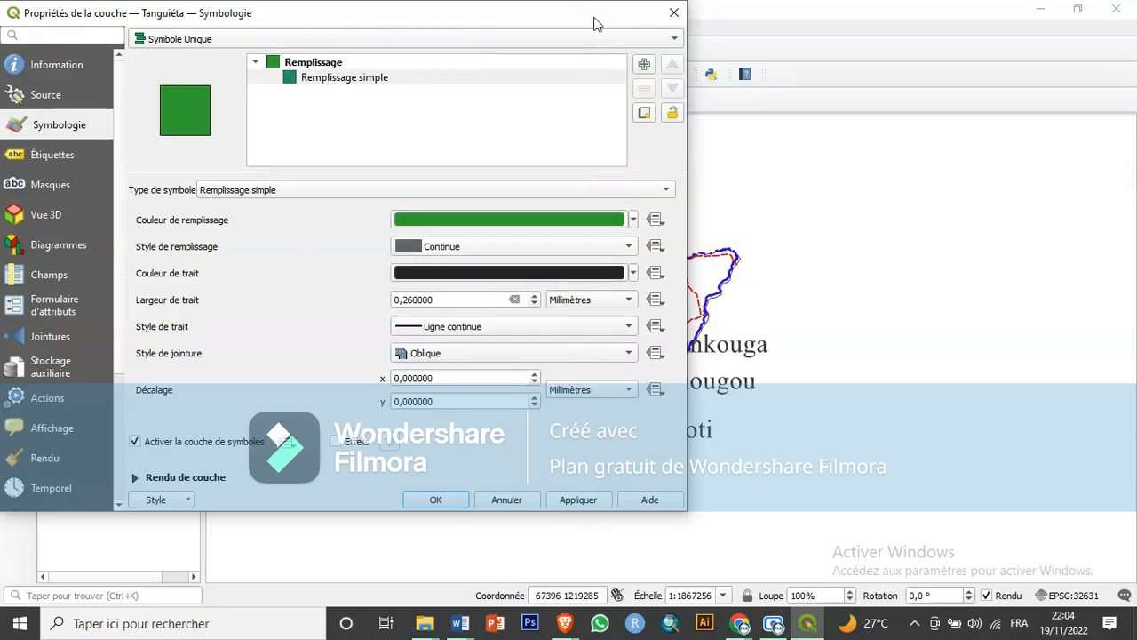
{"action": "left_click_drag", "start_coordinate": [587, 13], "coordinate": [478, 19]}
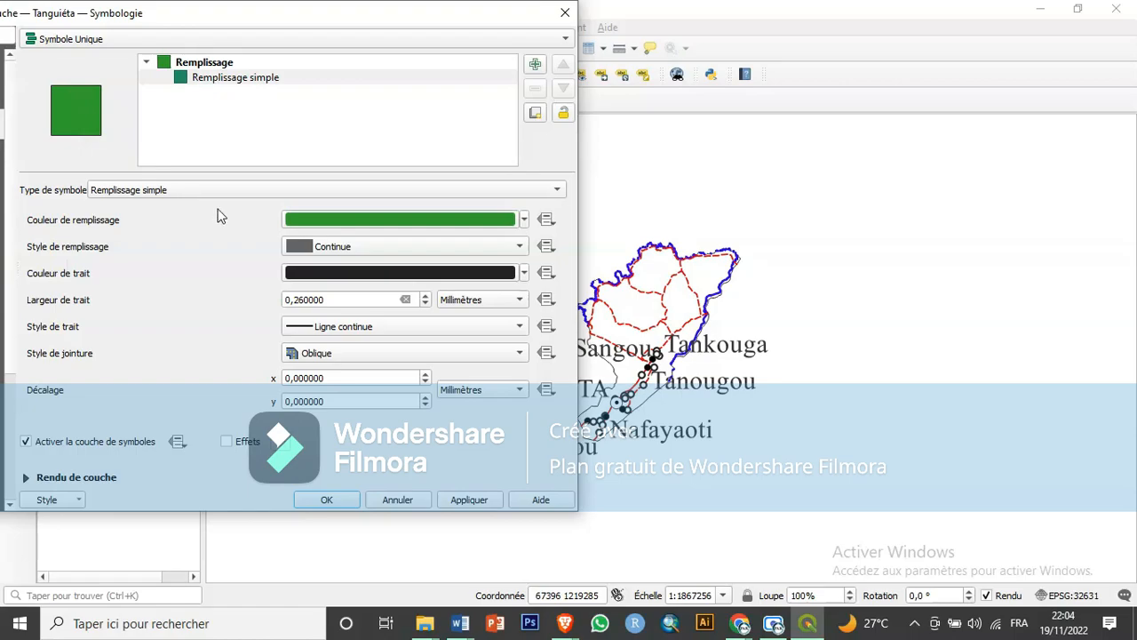
Set the Tanguiéta simple fill's stroke width to 0,46 mm and apply the layer symbology.
{"action": "left_click_drag", "start_coordinate": [538, 21], "coordinate": [502, 43]}
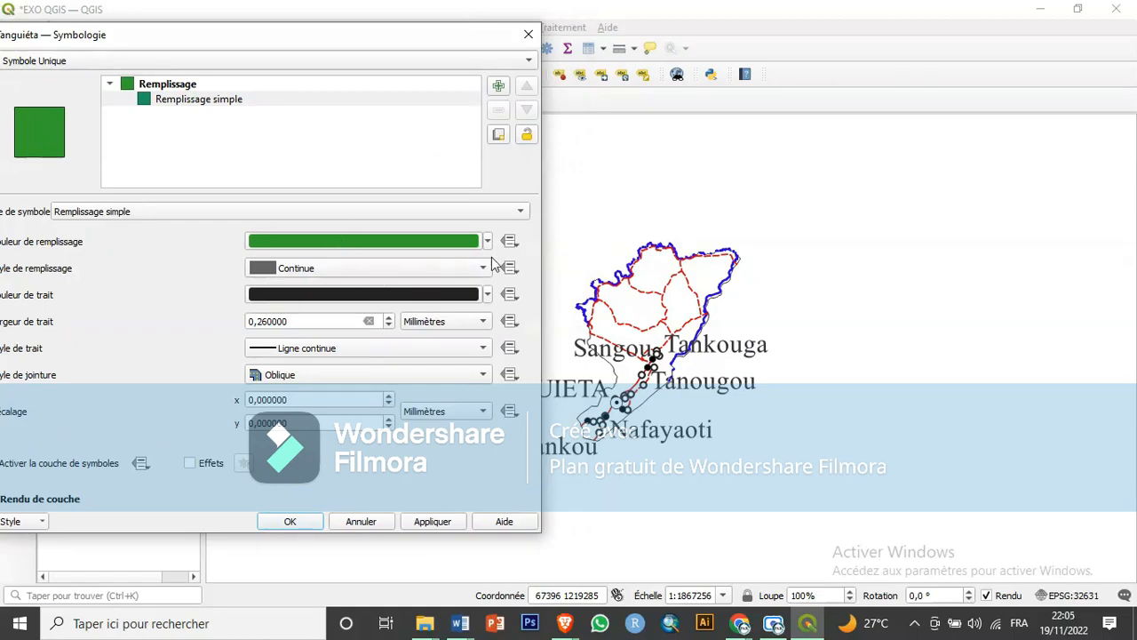
{"action": "left_click", "coordinate": [388, 318]}
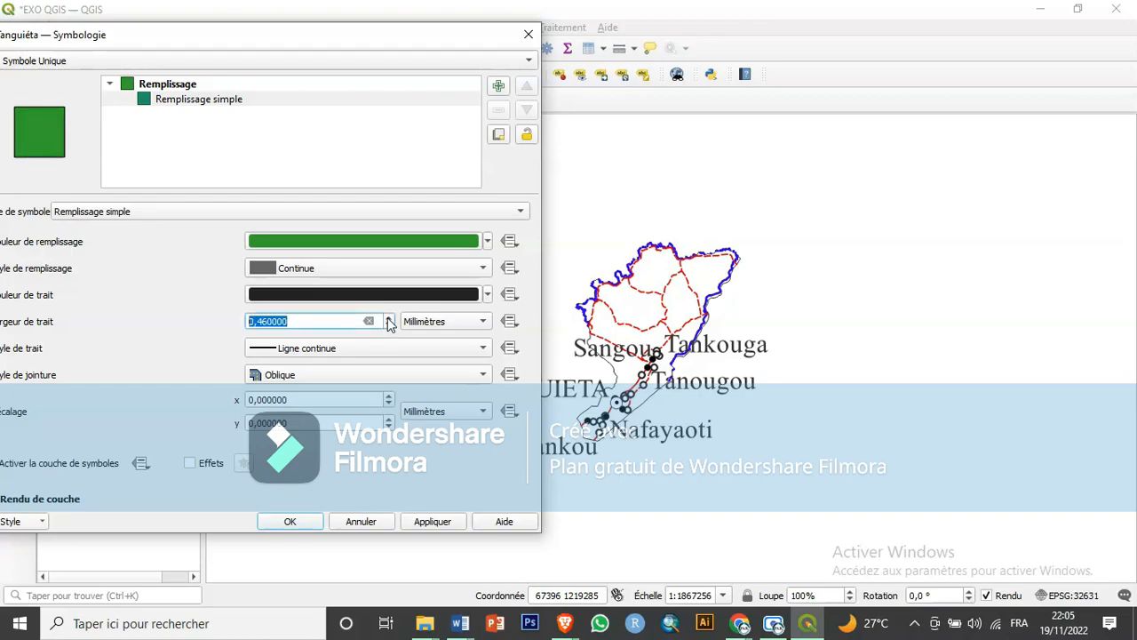
{"action": "left_click", "coordinate": [434, 520]}
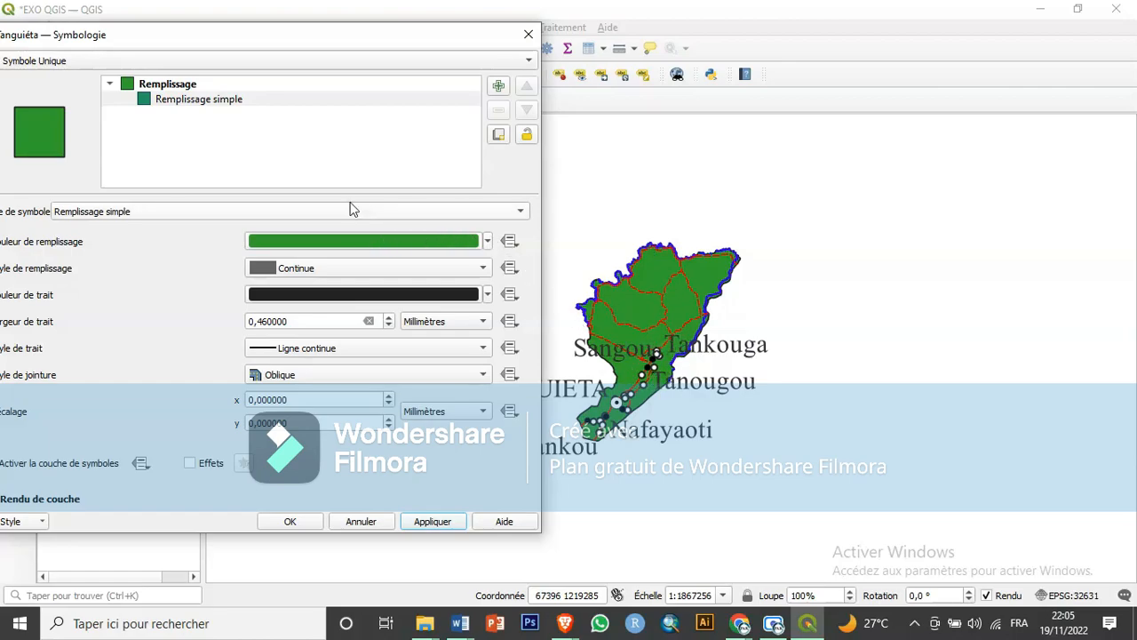
{"action": "left_click", "coordinate": [290, 521]}
Set the text colour of the Localite layer's labels to black and apply the label properties.
{"action": "scroll", "coordinate": [638, 380], "scroll_direction": "up", "scroll_amount": 1}
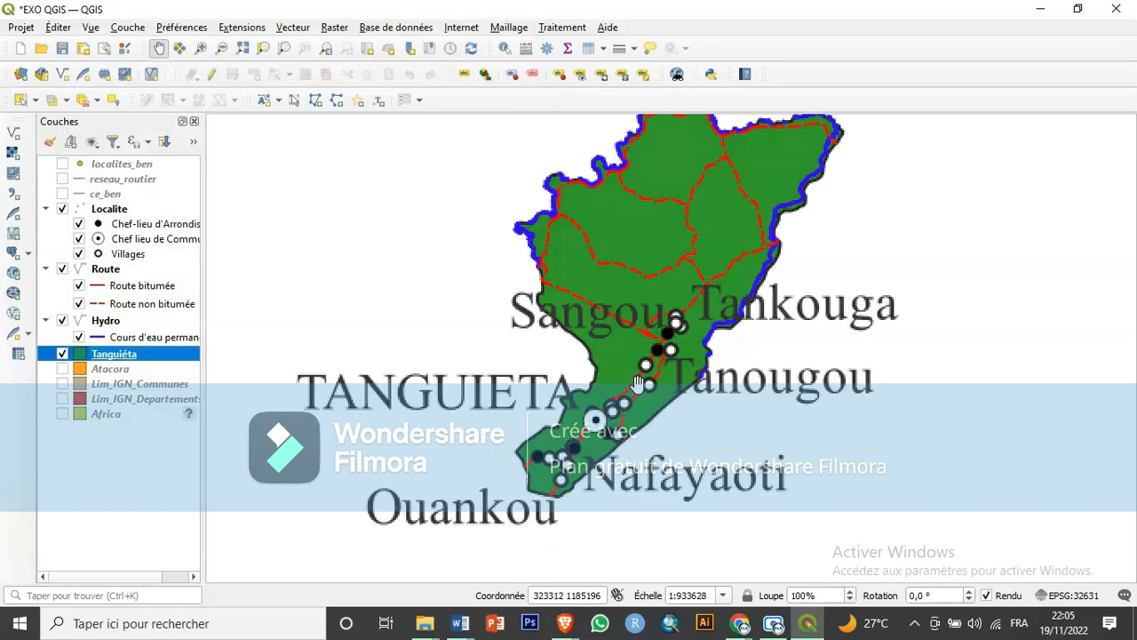
{"action": "scroll", "coordinate": [638, 380], "scroll_direction": "down", "scroll_amount": 1}
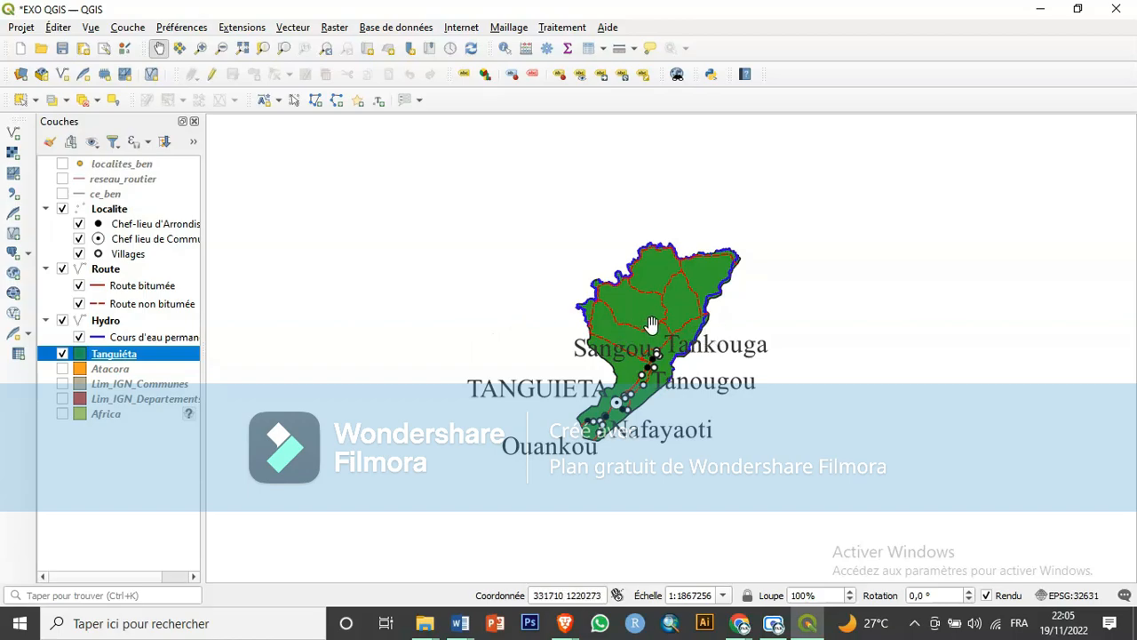
{"action": "scroll", "coordinate": [651, 324], "scroll_direction": "up", "scroll_amount": 1}
{"action": "scroll", "coordinate": [651, 324], "scroll_direction": "down", "scroll_amount": 1}
{"action": "scroll", "coordinate": [651, 324], "scroll_direction": "up", "scroll_amount": 1}
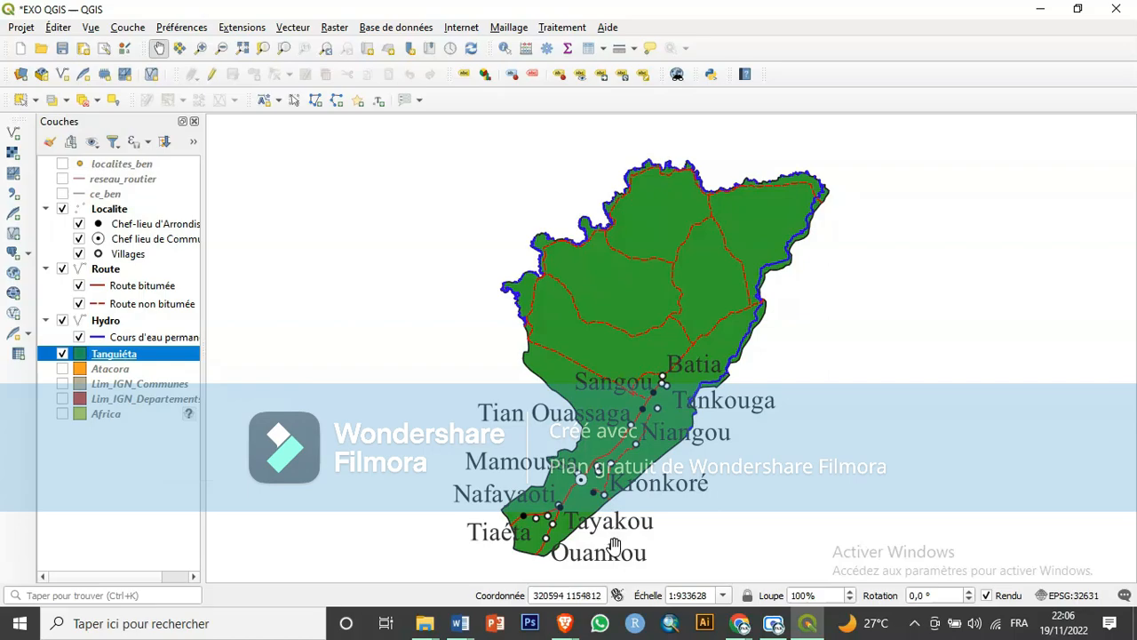
{"action": "left_click", "coordinate": [115, 212]}
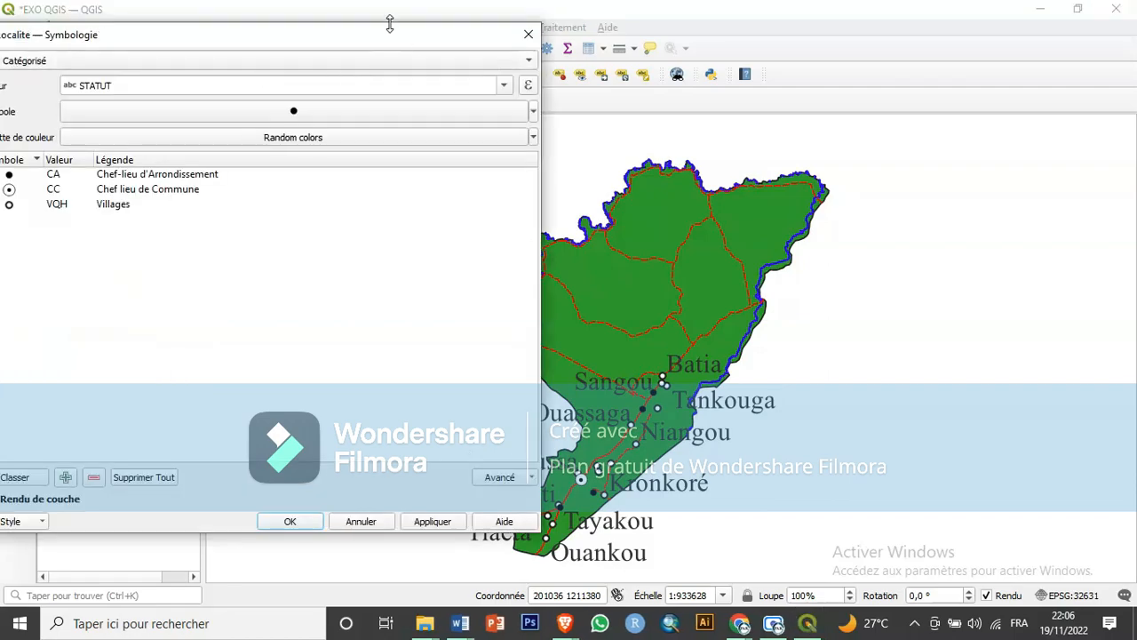
{"action": "left_click_drag", "start_coordinate": [330, 42], "coordinate": [440, 38]}
{"action": "left_click", "coordinate": [29, 175]}
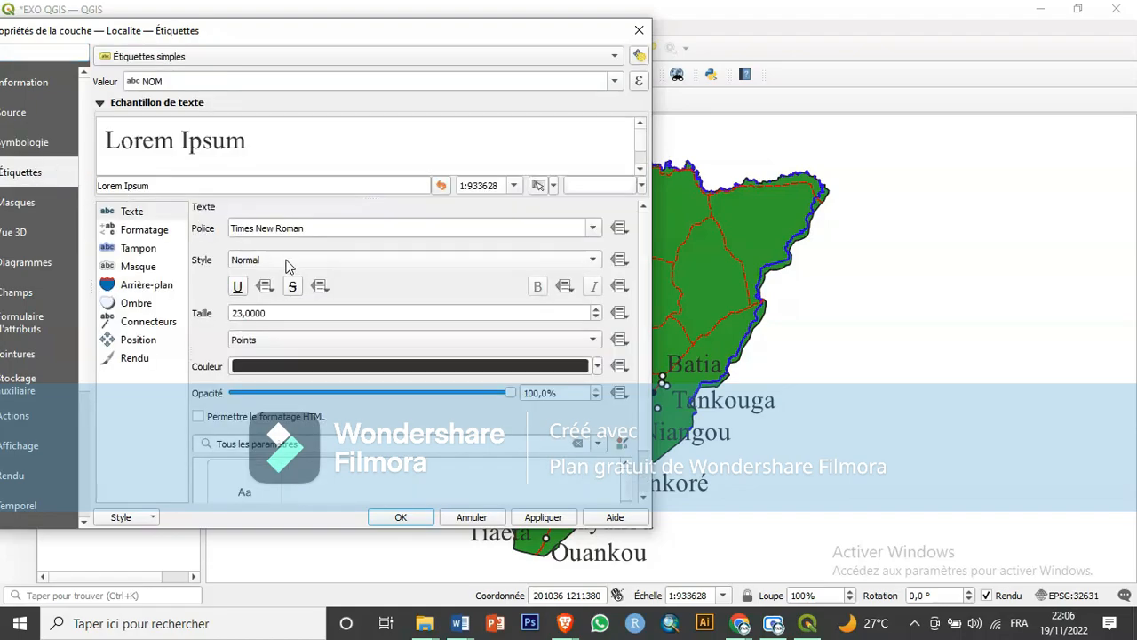
{"action": "left_click", "coordinate": [597, 368]}
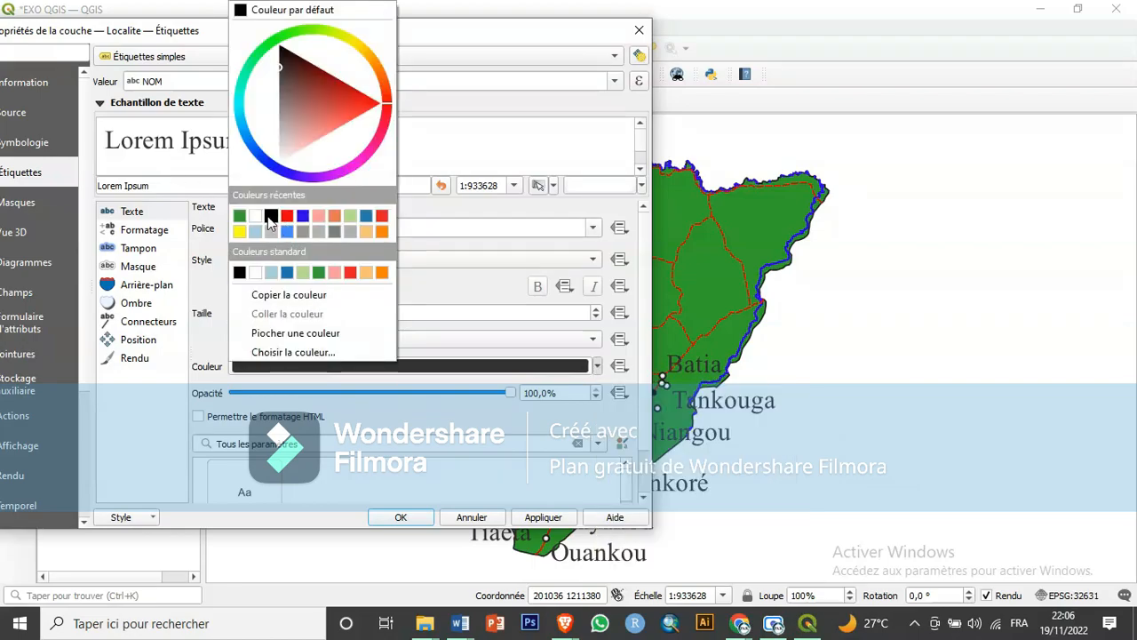
{"action": "left_click", "coordinate": [271, 217]}
{"action": "left_click", "coordinate": [536, 519]}
{"action": "left_click", "coordinate": [402, 517]}
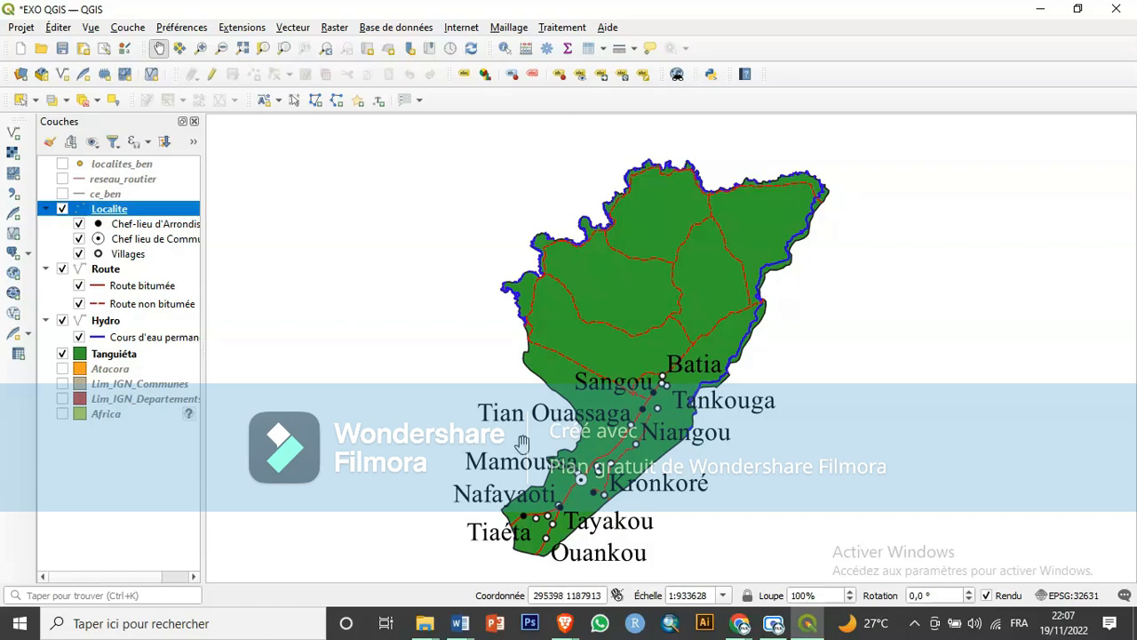
Switch to the Google Meet call in Brave to check it, return to QGIS and dismiss the presentation notification.
{"action": "mouse_move", "coordinate": [565, 627]}
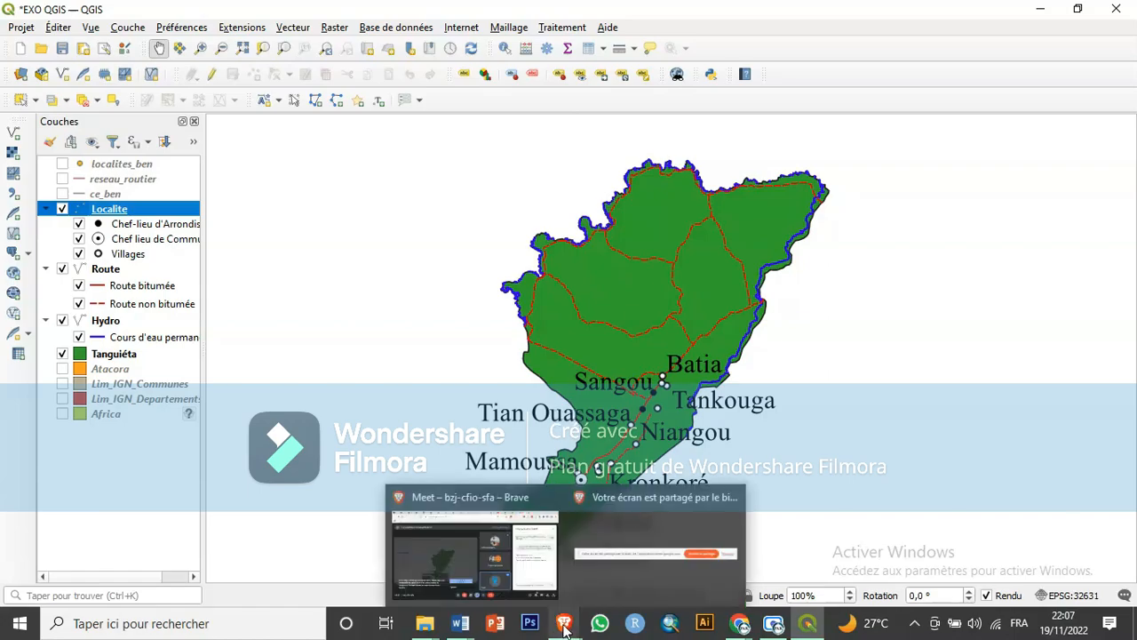
{"action": "left_click", "coordinate": [442, 568]}
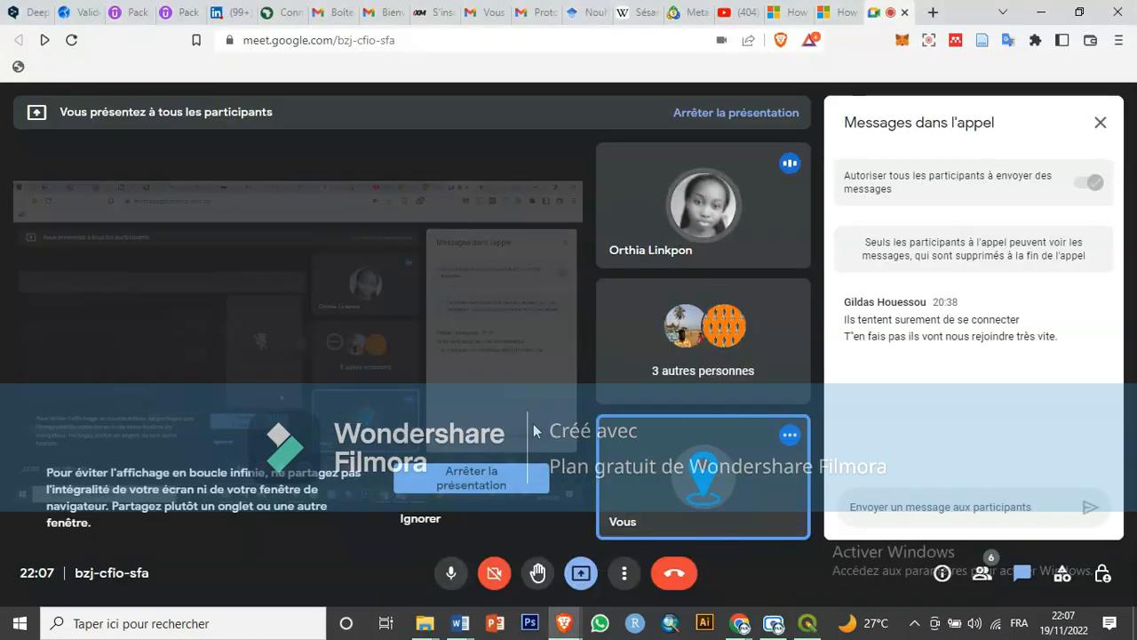
{"action": "left_click", "coordinate": [808, 624]}
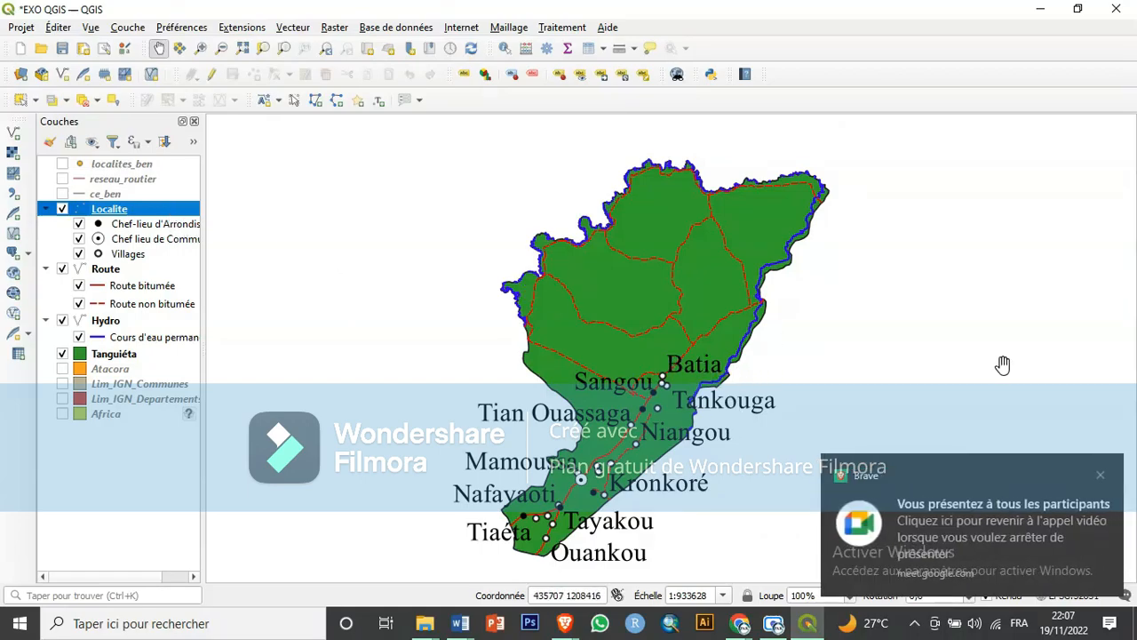
{"action": "left_click", "coordinate": [1100, 474]}
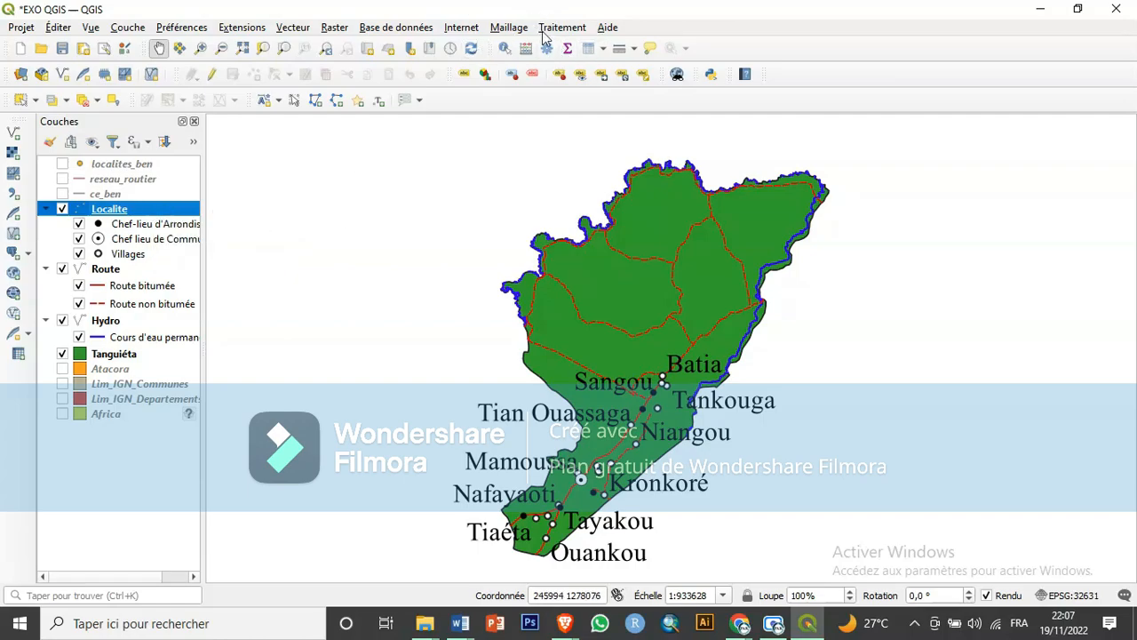
Open the Localite layer's attribute table and turn on editing mode.
{"action": "left_click", "coordinate": [587, 52]}
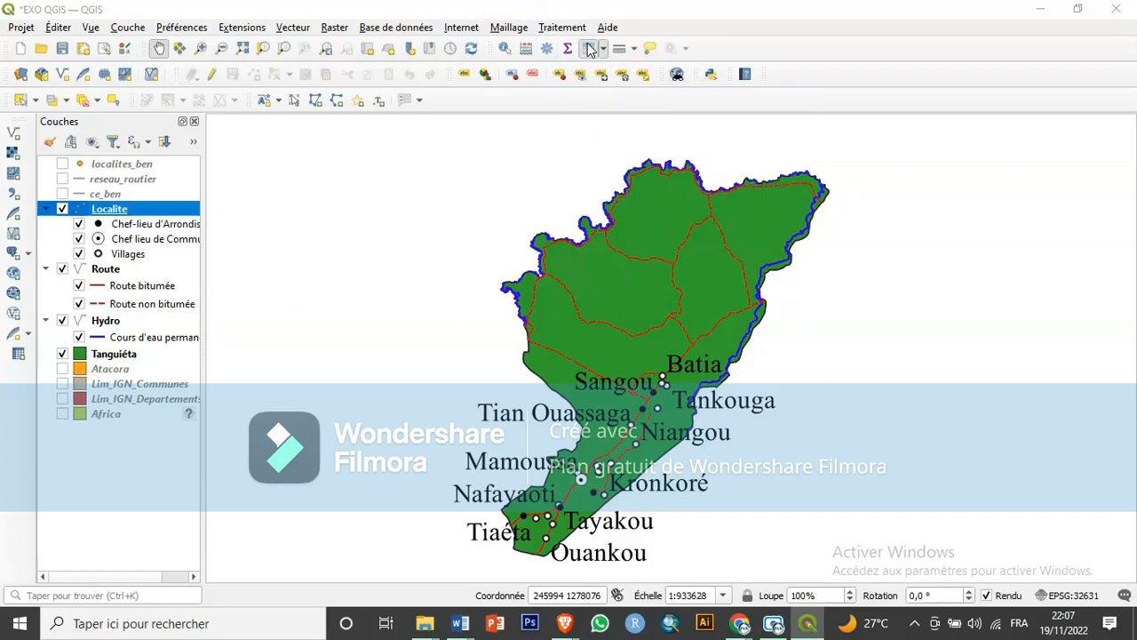
{"action": "left_click_drag", "start_coordinate": [371, 49], "coordinate": [425, 34]}
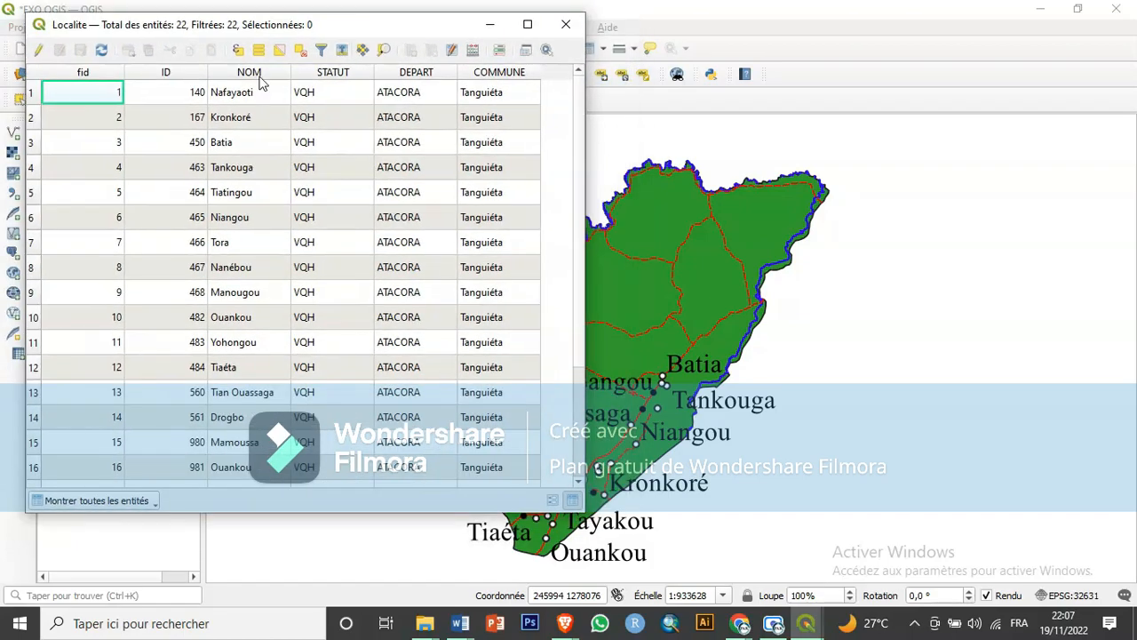
{"action": "left_click", "coordinate": [40, 53]}
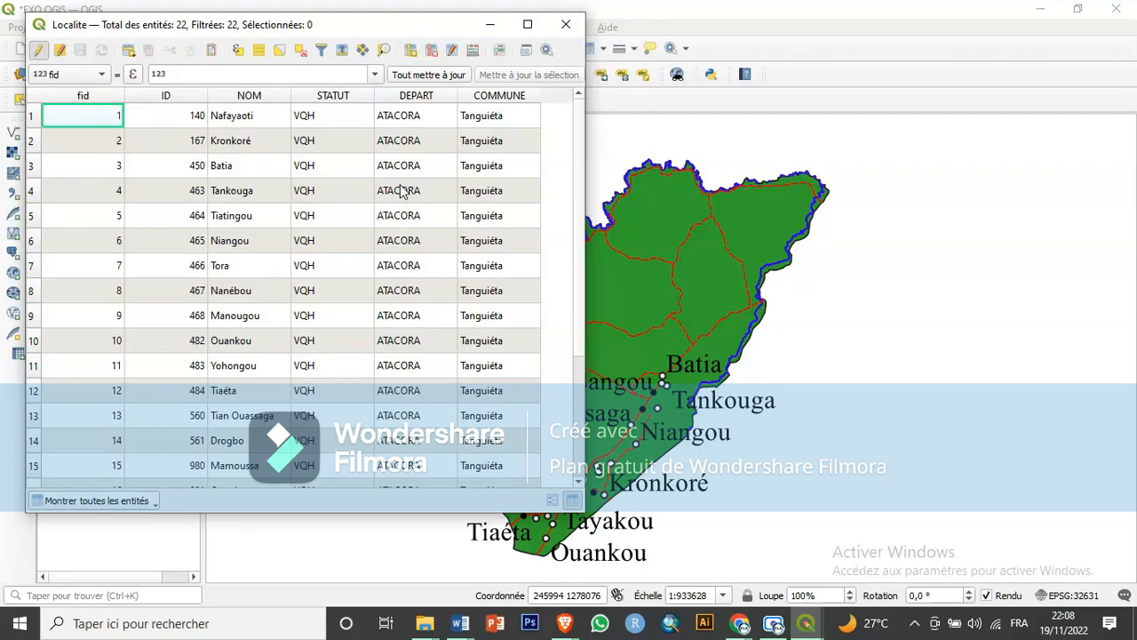
Delete the Nafayaoti village record from the Localite attribute table.
{"action": "scroll", "coordinate": [400, 190], "scroll_direction": "down", "scroll_amount": 3}
{"action": "scroll", "coordinate": [399, 190], "scroll_direction": "up", "scroll_amount": 3}
{"action": "scroll", "coordinate": [406, 176], "scroll_direction": "down", "scroll_amount": 3}
{"action": "scroll", "coordinate": [403, 167], "scroll_direction": "up", "scroll_amount": 3}
{"action": "left_click", "coordinate": [31, 117]}
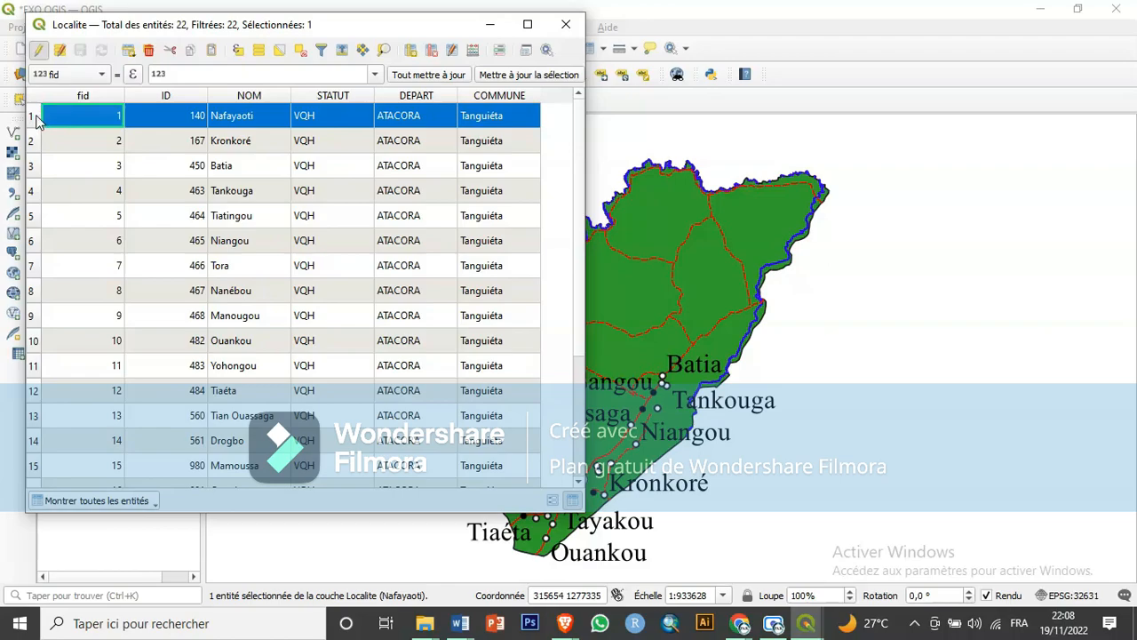
{"action": "left_click", "coordinate": [149, 51]}
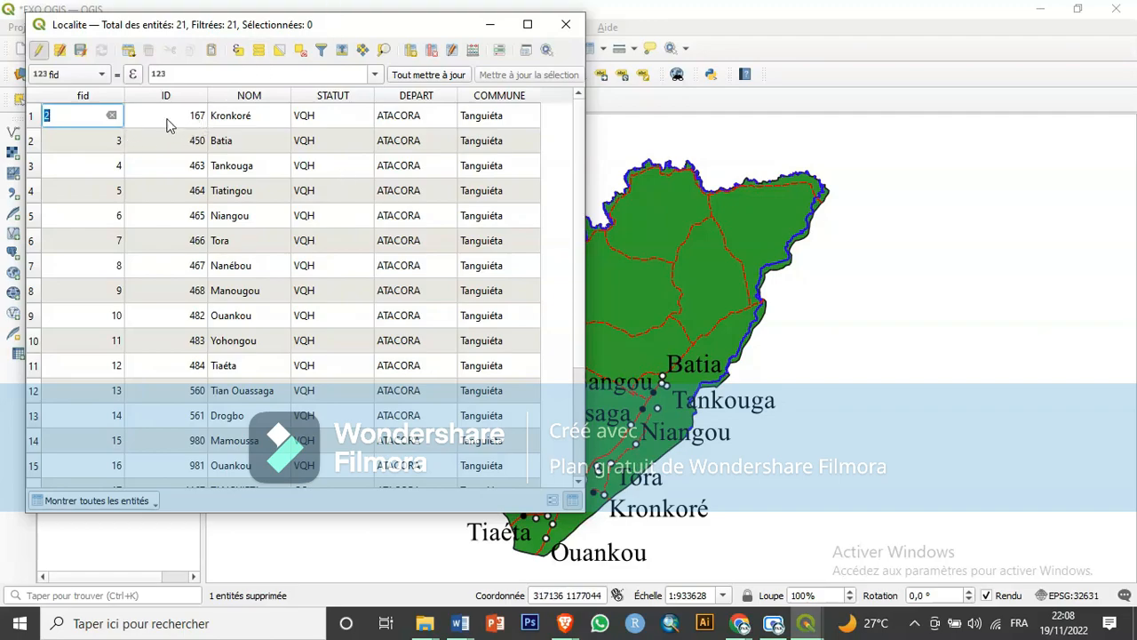
Select the Kronkoré record and examine the locality names in the NOM column, particularly Nanébou through Tian Ouassaga.
{"action": "left_click", "coordinate": [34, 115]}
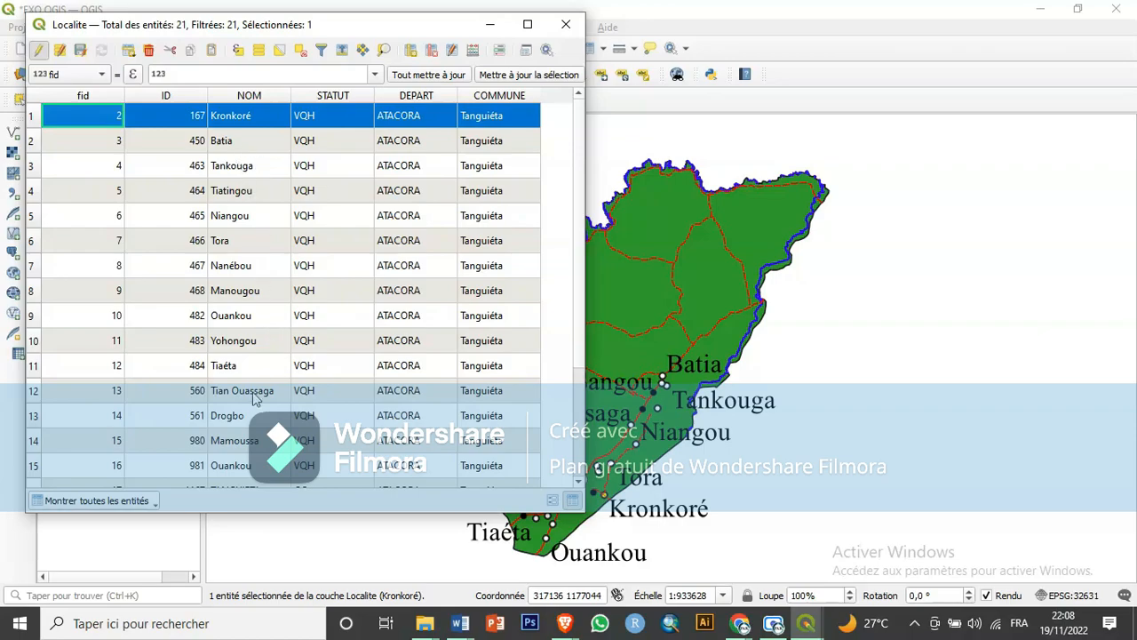
{"action": "scroll", "coordinate": [252, 400], "scroll_direction": "down", "scroll_amount": 1}
{"action": "scroll", "coordinate": [252, 395], "scroll_direction": "down", "scroll_amount": 1}
{"action": "scroll", "coordinate": [255, 389], "scroll_direction": "up", "scroll_amount": 1}
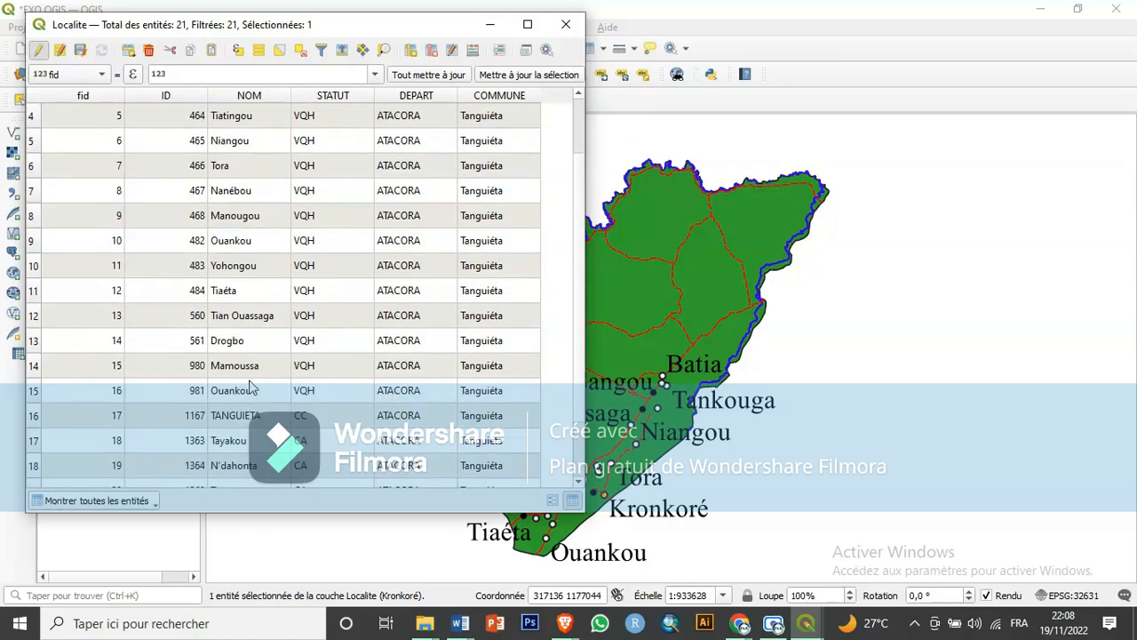
{"action": "double_click", "coordinate": [257, 242]}
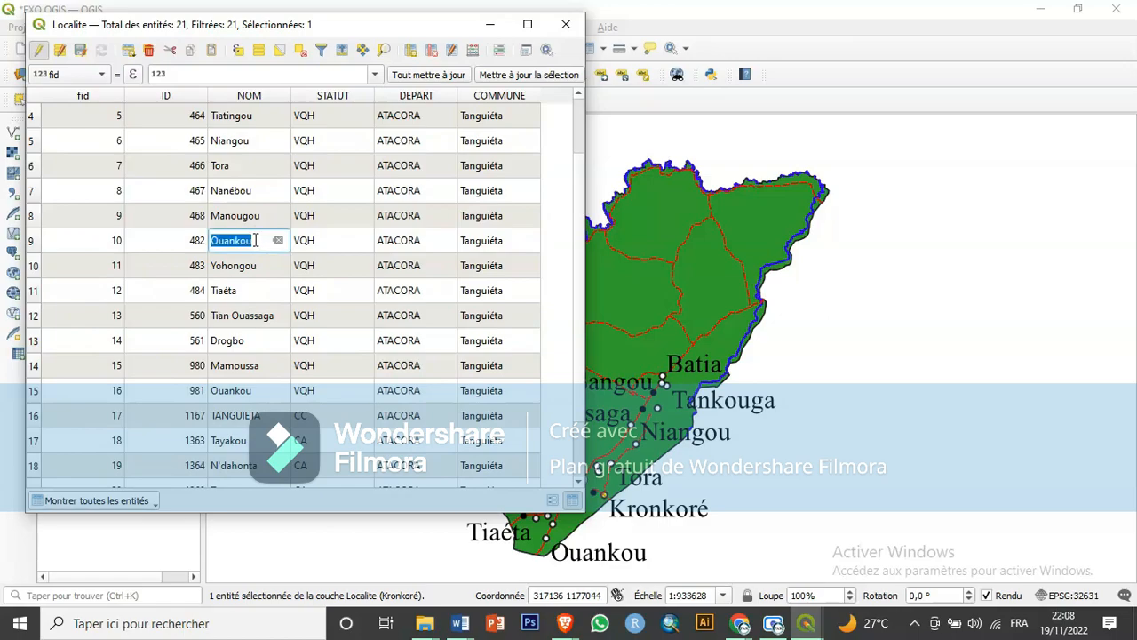
{"action": "left_click", "coordinate": [255, 240]}
{"action": "double_click", "coordinate": [252, 217]}
{"action": "left_click", "coordinate": [253, 215]}
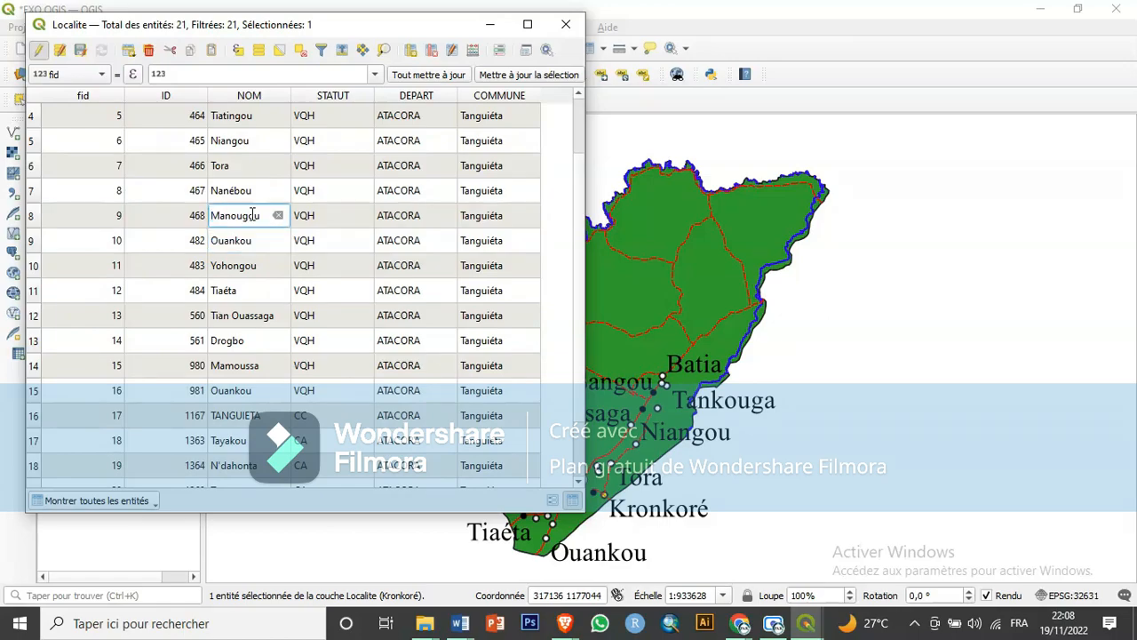
{"action": "double_click", "coordinate": [232, 190]}
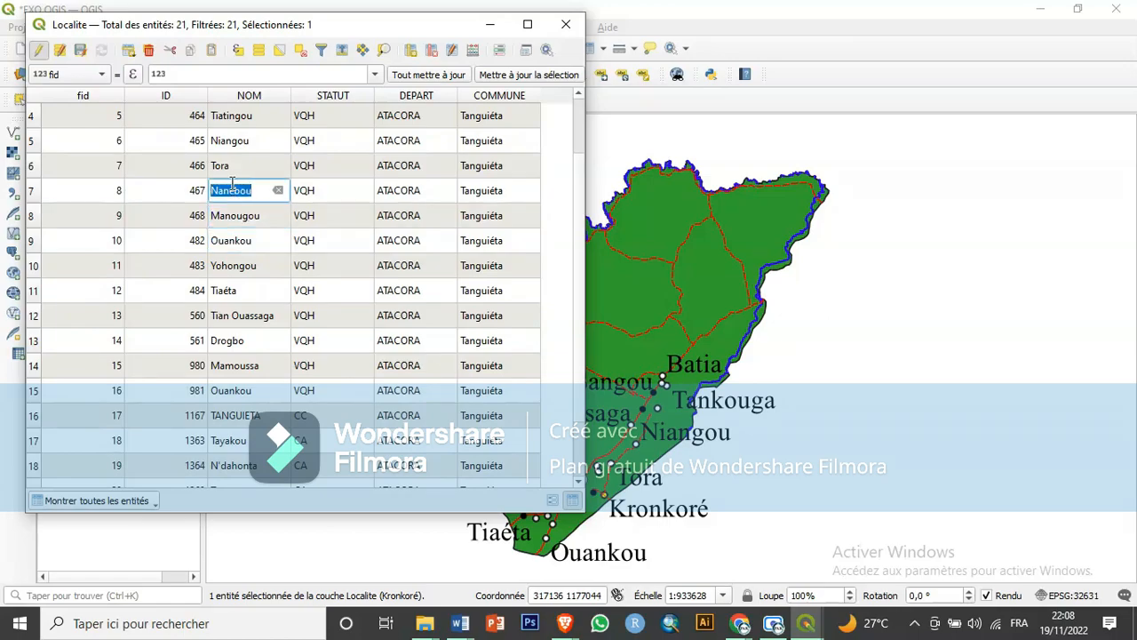
{"action": "double_click", "coordinate": [255, 315]}
{"action": "double_click", "coordinate": [245, 290]}
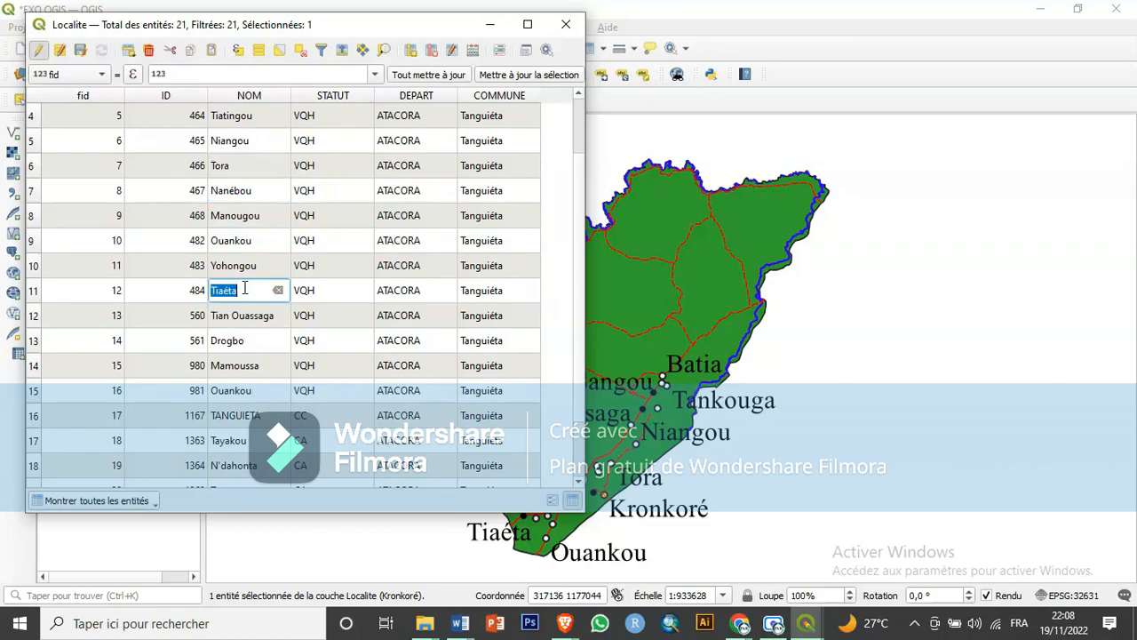
{"action": "left_click", "coordinate": [236, 293]}
{"action": "double_click", "coordinate": [237, 271]}
{"action": "left_click", "coordinate": [236, 269]}
{"action": "double_click", "coordinate": [239, 242]}
{"action": "left_click", "coordinate": [242, 238]}
{"action": "double_click", "coordinate": [251, 218]}
{"action": "left_click", "coordinate": [249, 218]}
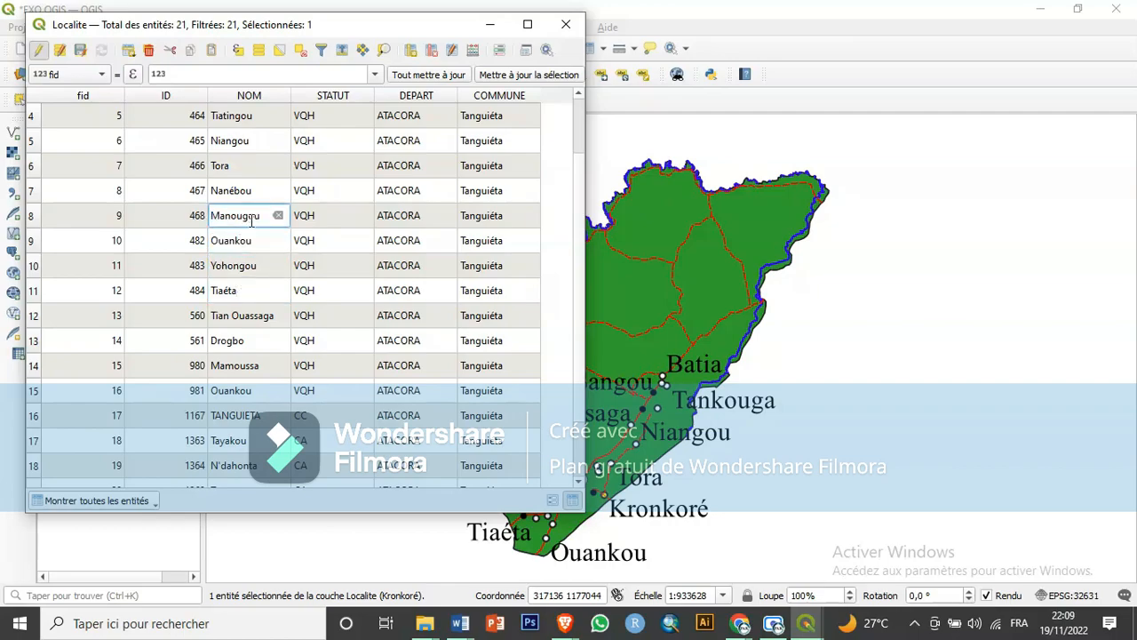
{"action": "scroll", "coordinate": [263, 285], "scroll_direction": "down", "scroll_amount": 1}
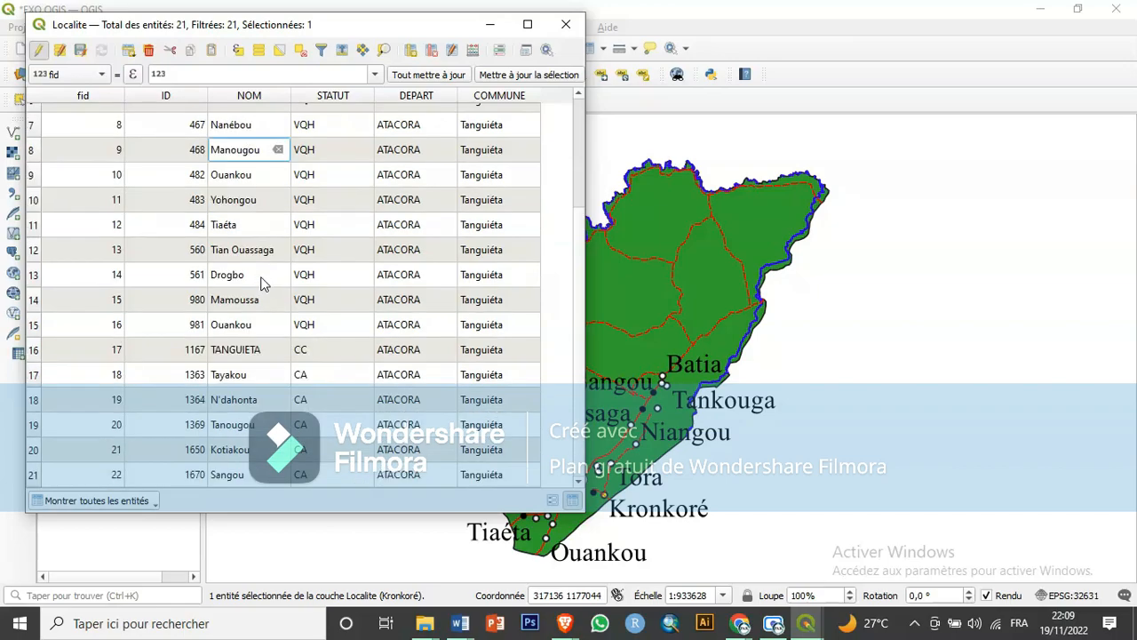
{"action": "scroll", "coordinate": [262, 282], "scroll_direction": "up", "scroll_amount": 2}
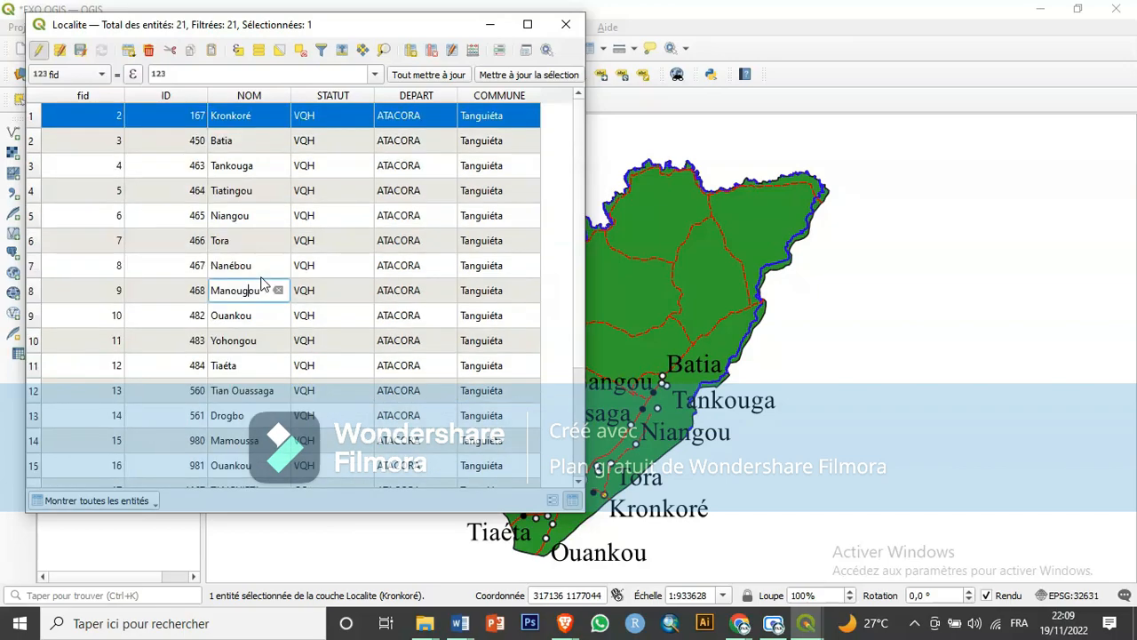
Go through the village names from Tankouga to Yohongou one by one in the NOM column.
{"action": "left_click", "coordinate": [247, 215]}
{"action": "left_click", "coordinate": [245, 190]}
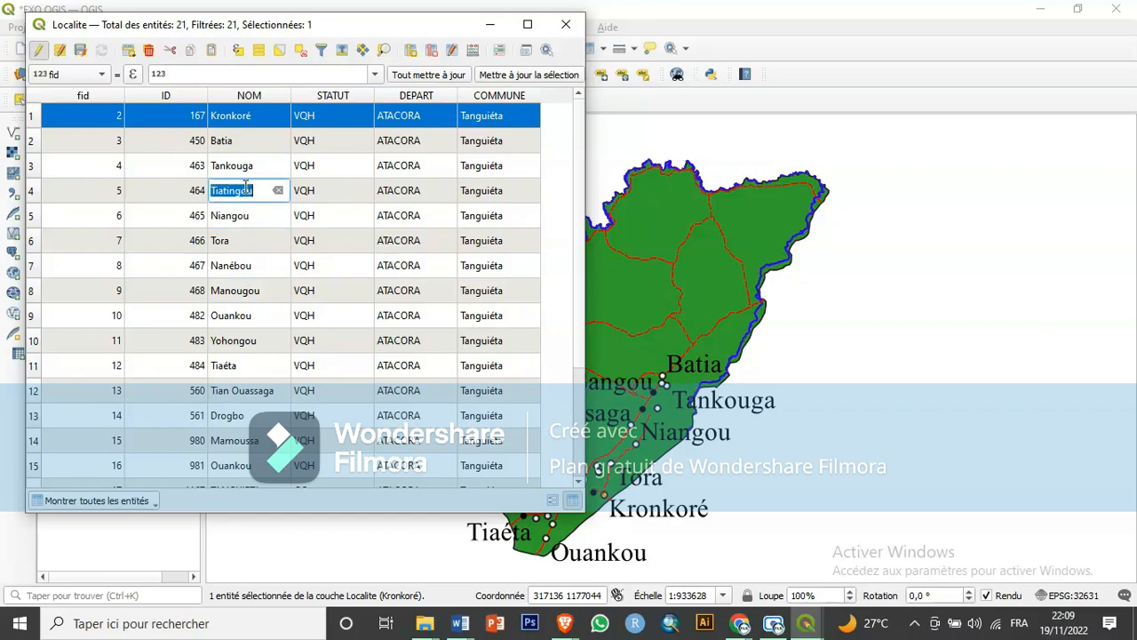
{"action": "left_click", "coordinate": [249, 165]}
{"action": "left_click", "coordinate": [248, 191]}
{"action": "left_click", "coordinate": [248, 222]}
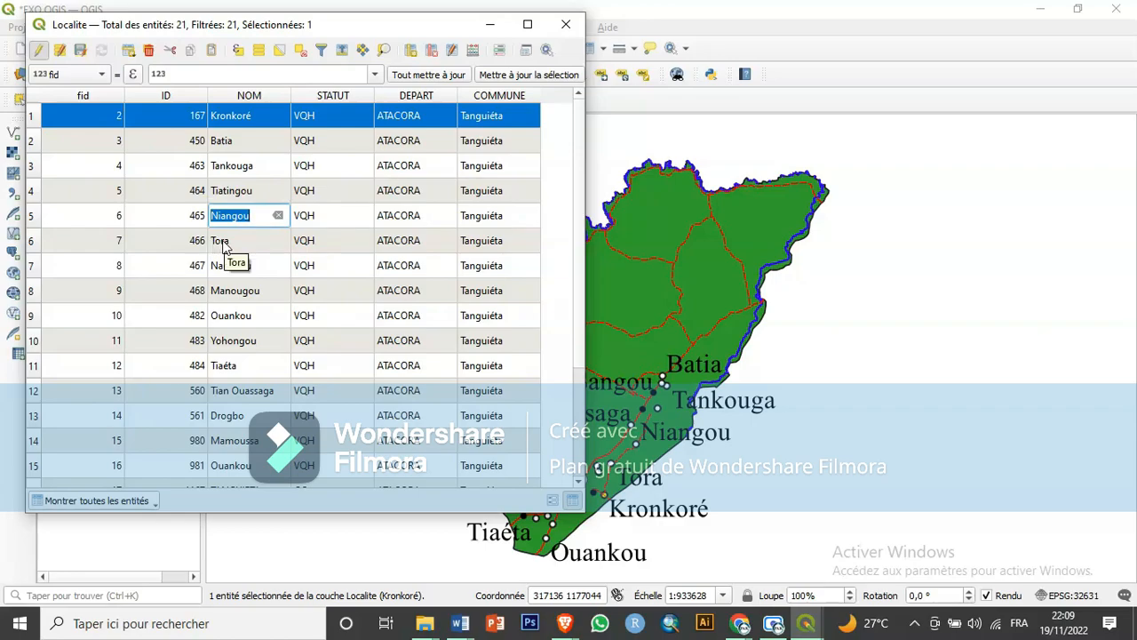
{"action": "left_click", "coordinate": [225, 242]}
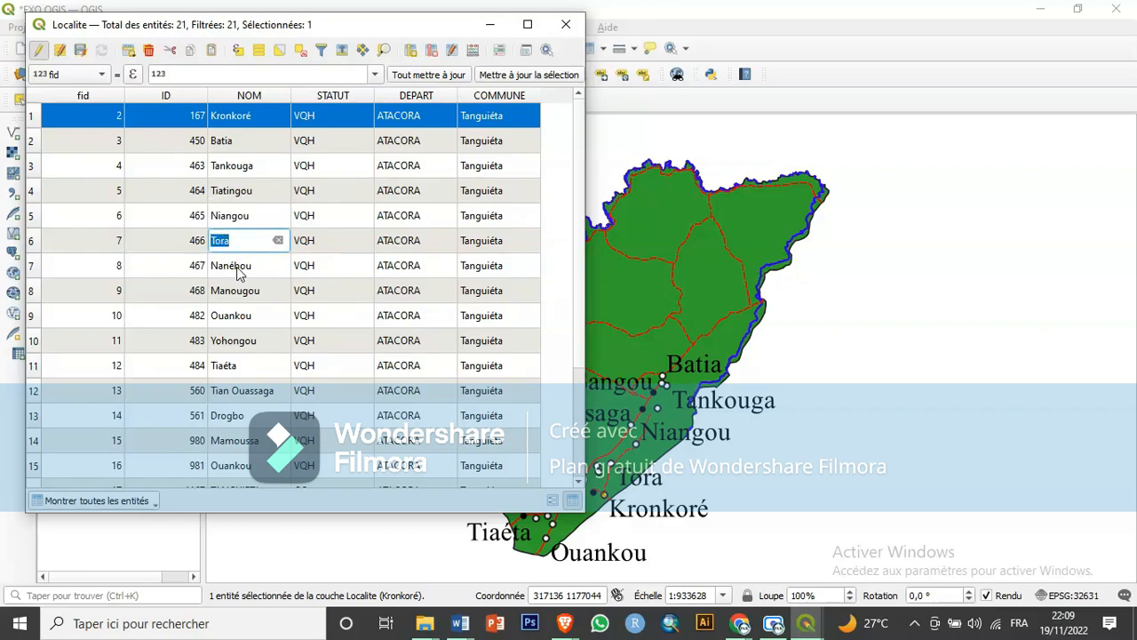
{"action": "left_click", "coordinate": [236, 266]}
{"action": "left_click", "coordinate": [247, 298]}
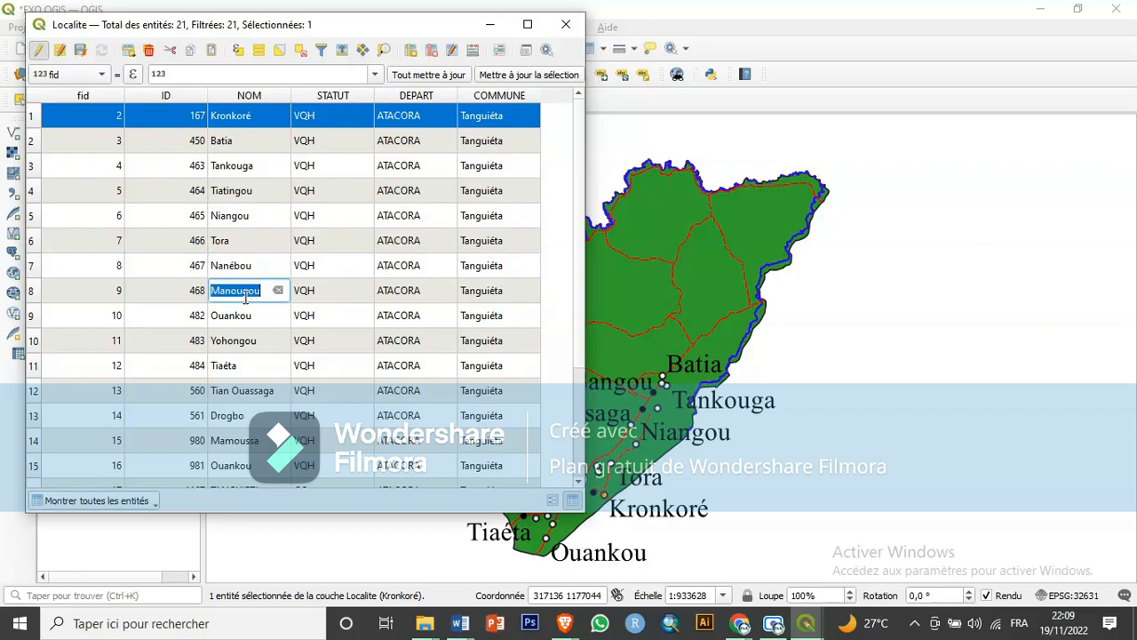
{"action": "left_click", "coordinate": [253, 317]}
{"action": "left_click", "coordinate": [252, 346]}
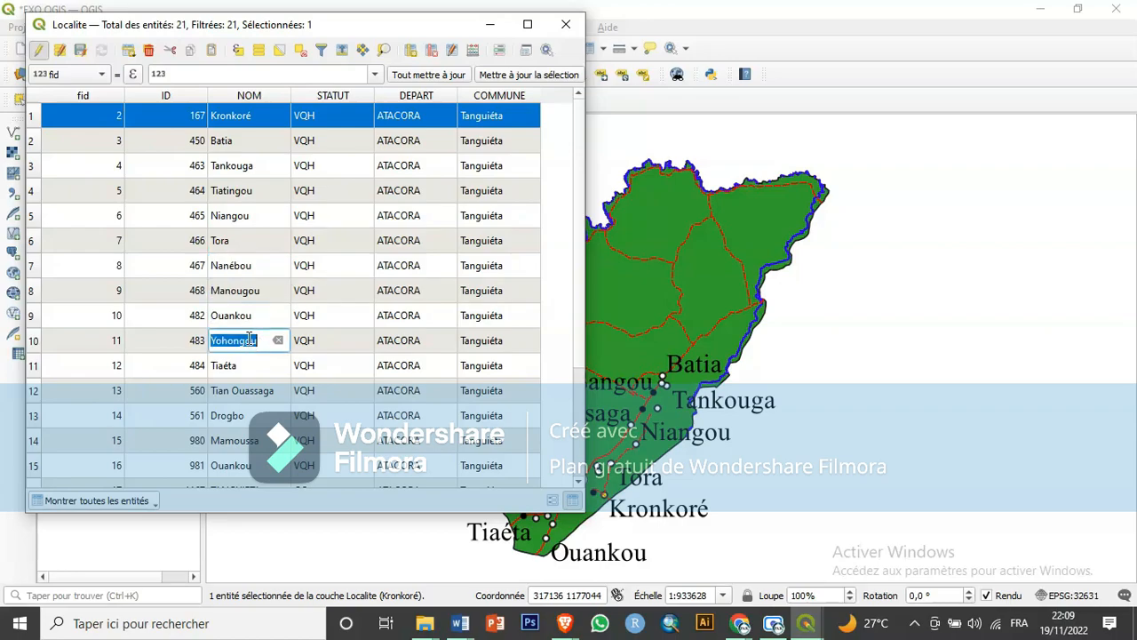
{"action": "left_click", "coordinate": [249, 317]}
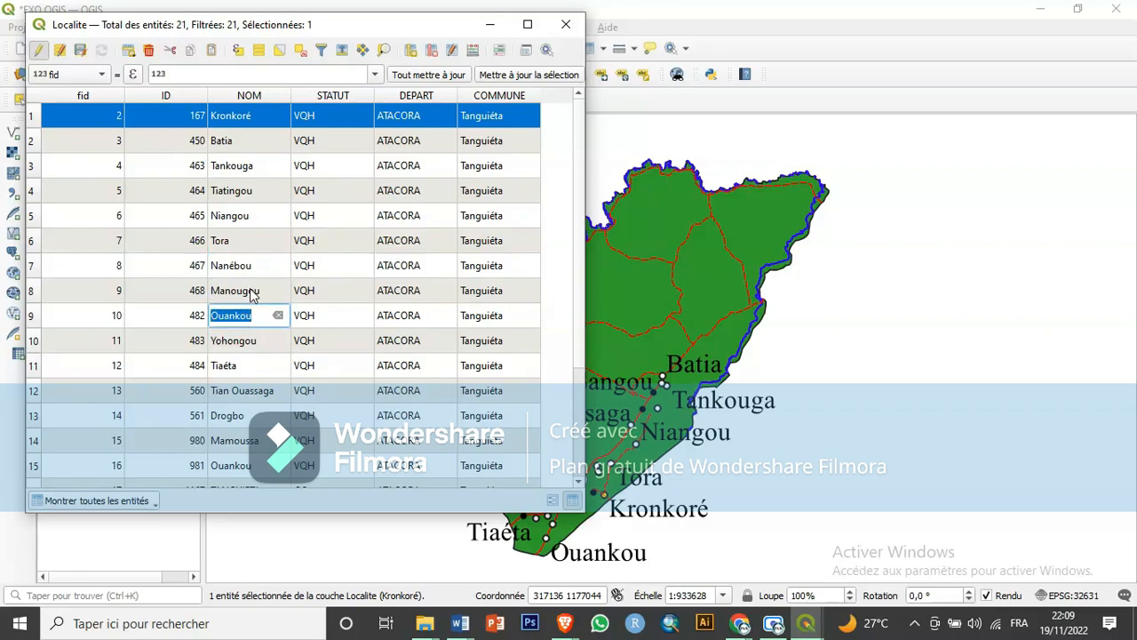
{"action": "left_click", "coordinate": [250, 289]}
{"action": "left_click", "coordinate": [245, 265]}
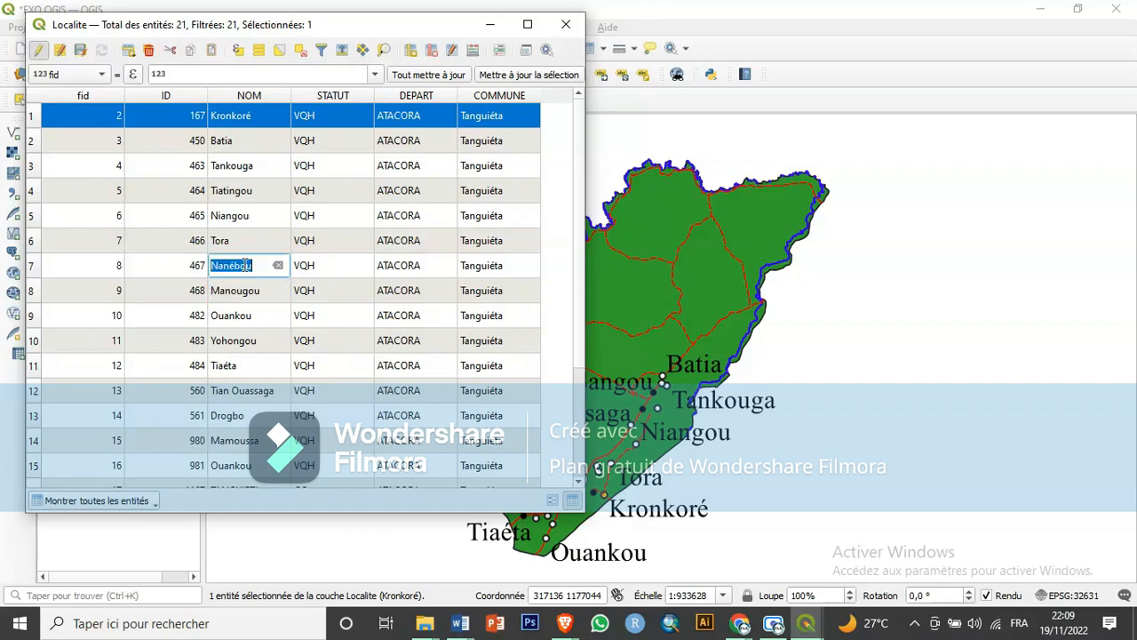
Examine the village names from Tiatingou to Nanébou in the NOM column against the labels on the map.
{"action": "left_click", "coordinate": [244, 242]}
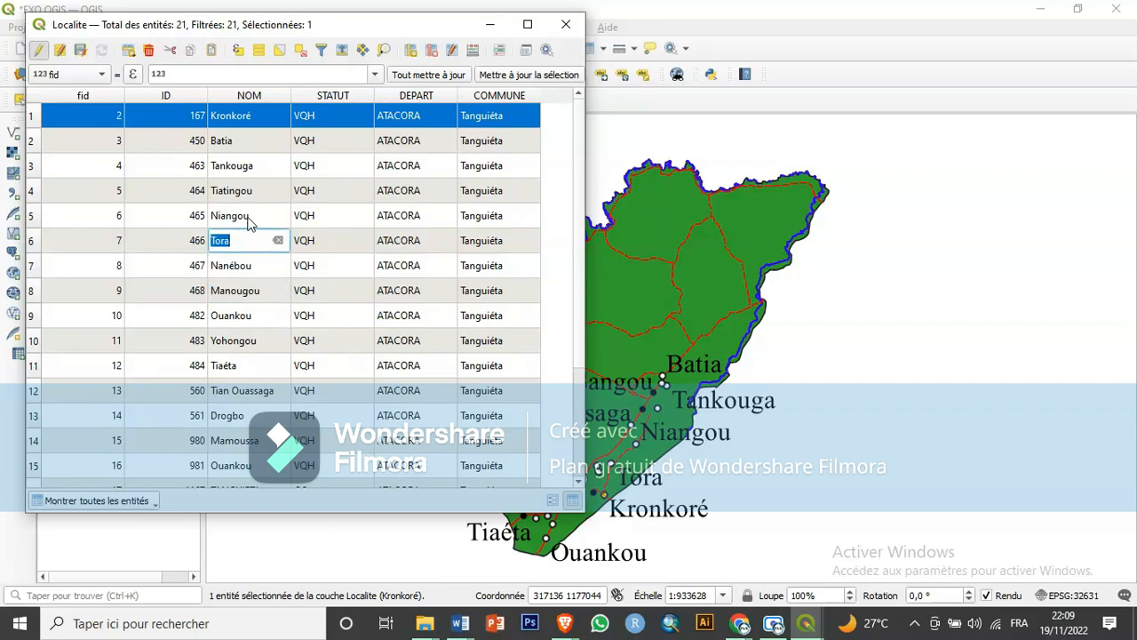
{"action": "left_click", "coordinate": [249, 216]}
{"action": "left_click", "coordinate": [257, 194]}
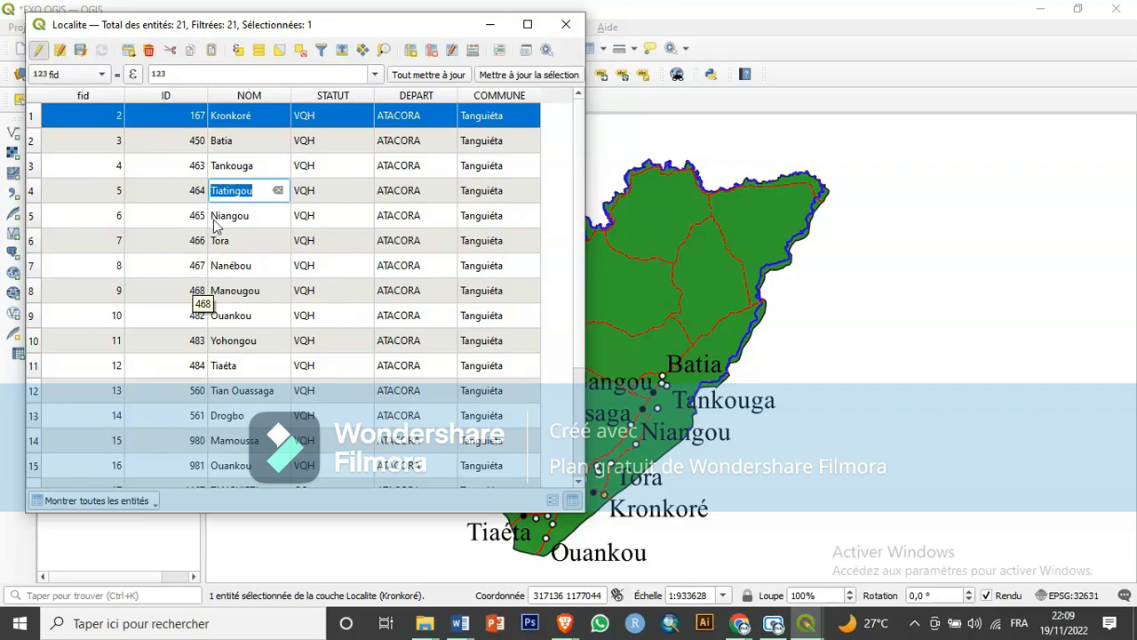
{"action": "left_click", "coordinate": [255, 217]}
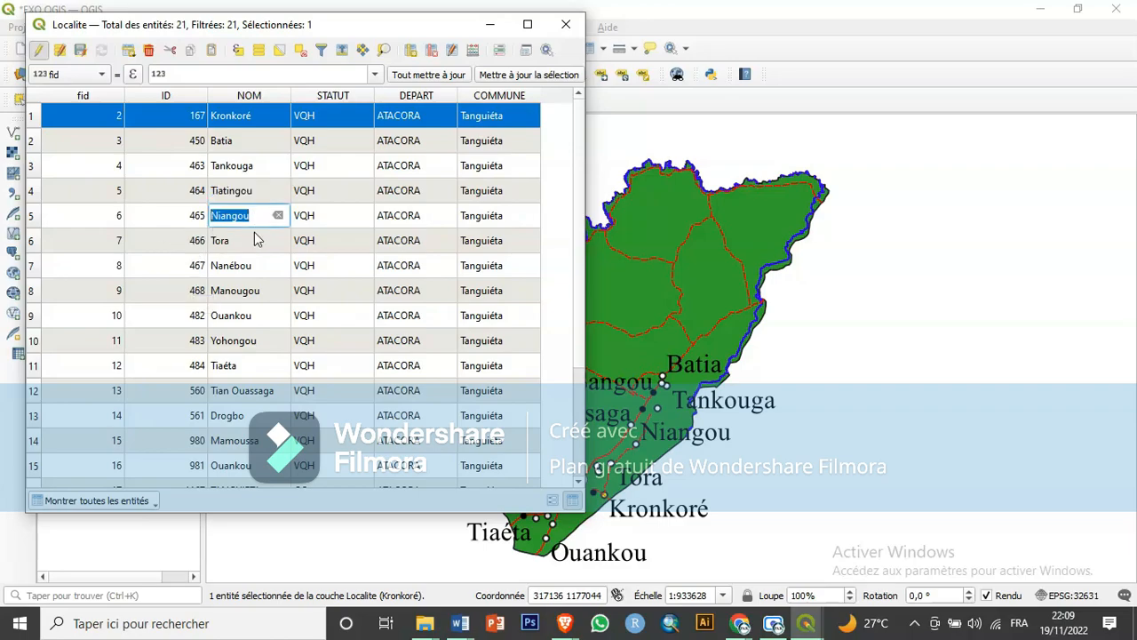
{"action": "left_click", "coordinate": [255, 240]}
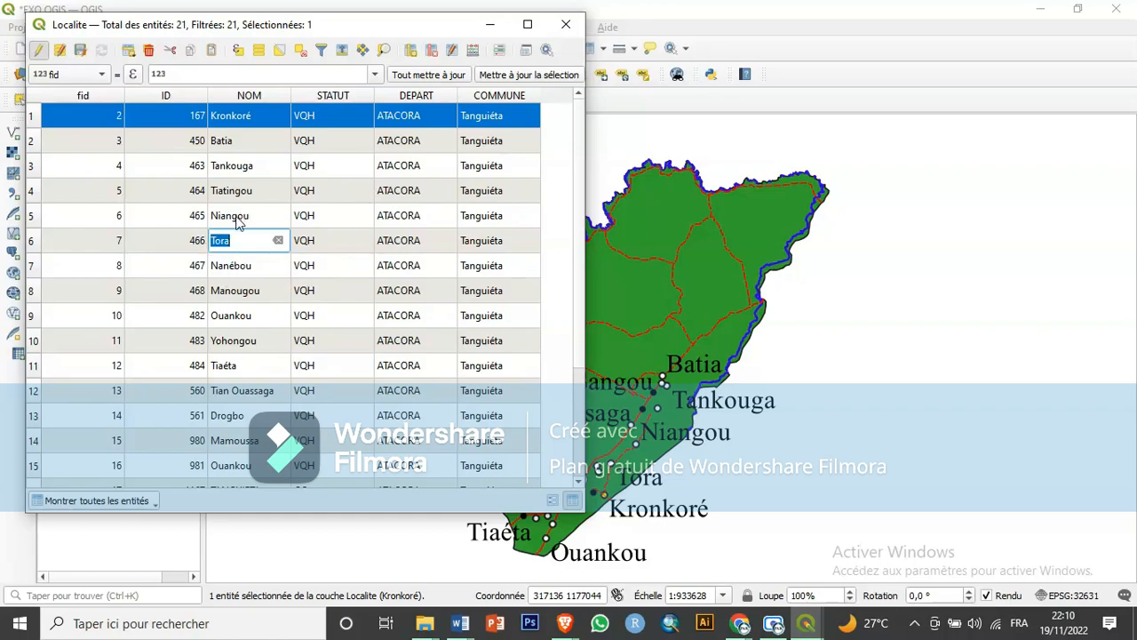
{"action": "double_click", "coordinate": [238, 216]}
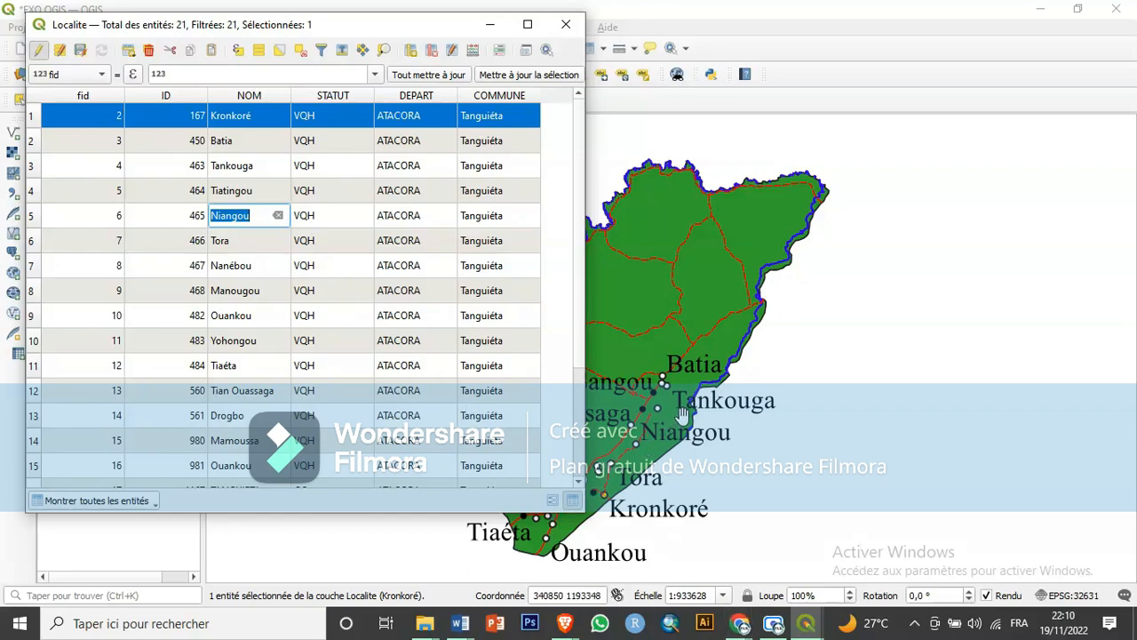
{"action": "double_click", "coordinate": [247, 266]}
{"action": "left_click", "coordinate": [244, 267]}
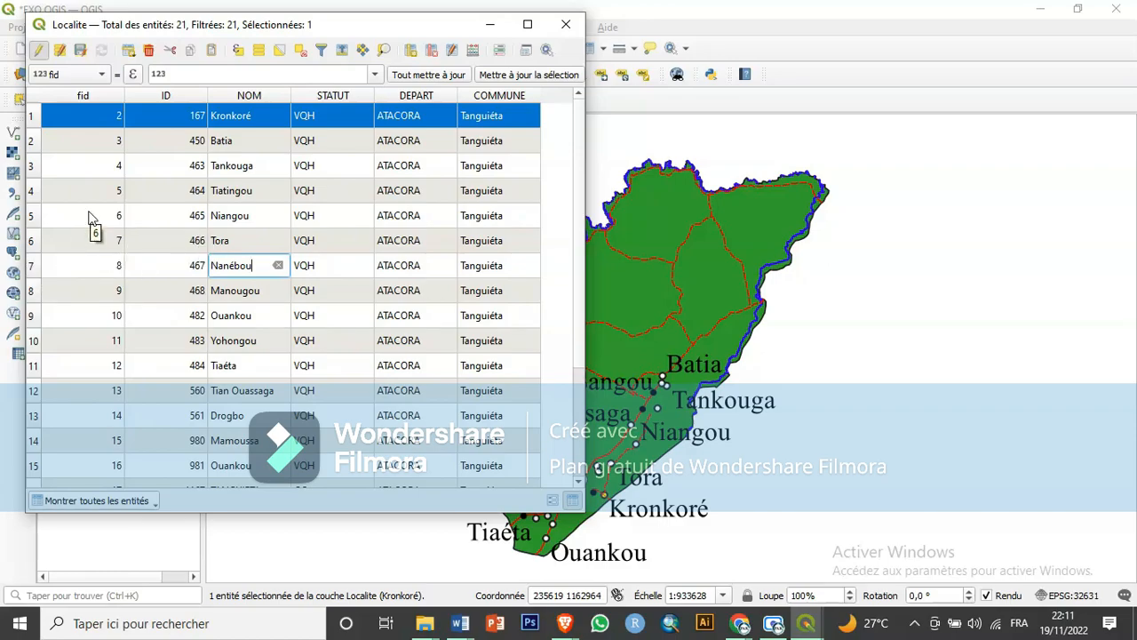
Delete the Kronkoré, Batia, Tankouga and Tiatingou village records from the Localite attribute table.
{"action": "left_click", "coordinate": [33, 219]}
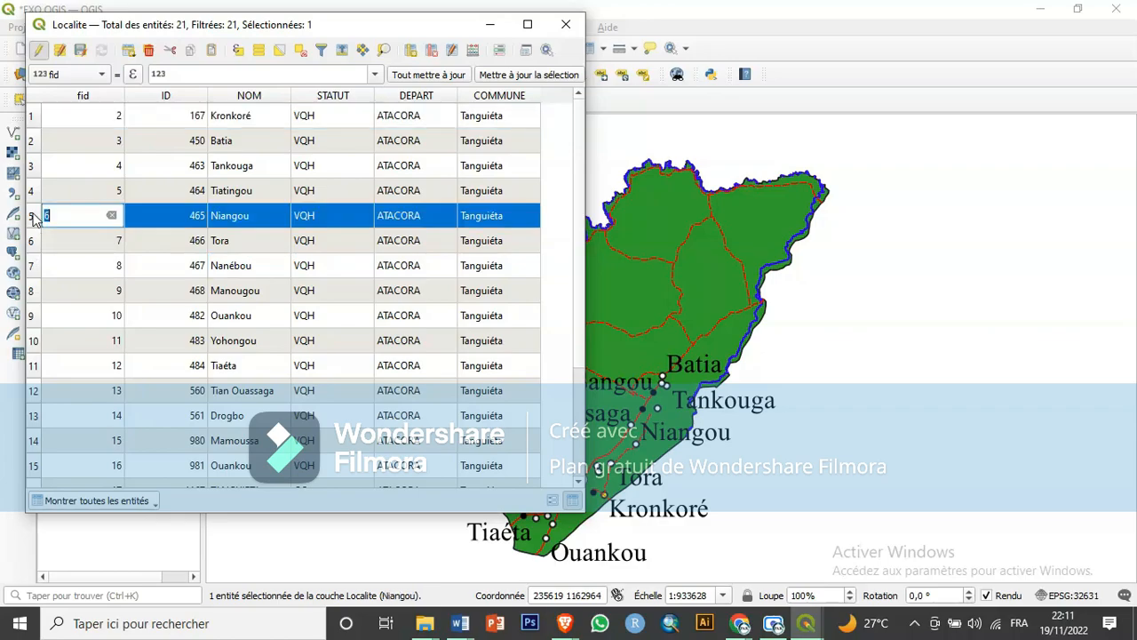
{"action": "left_click", "coordinate": [33, 119]}
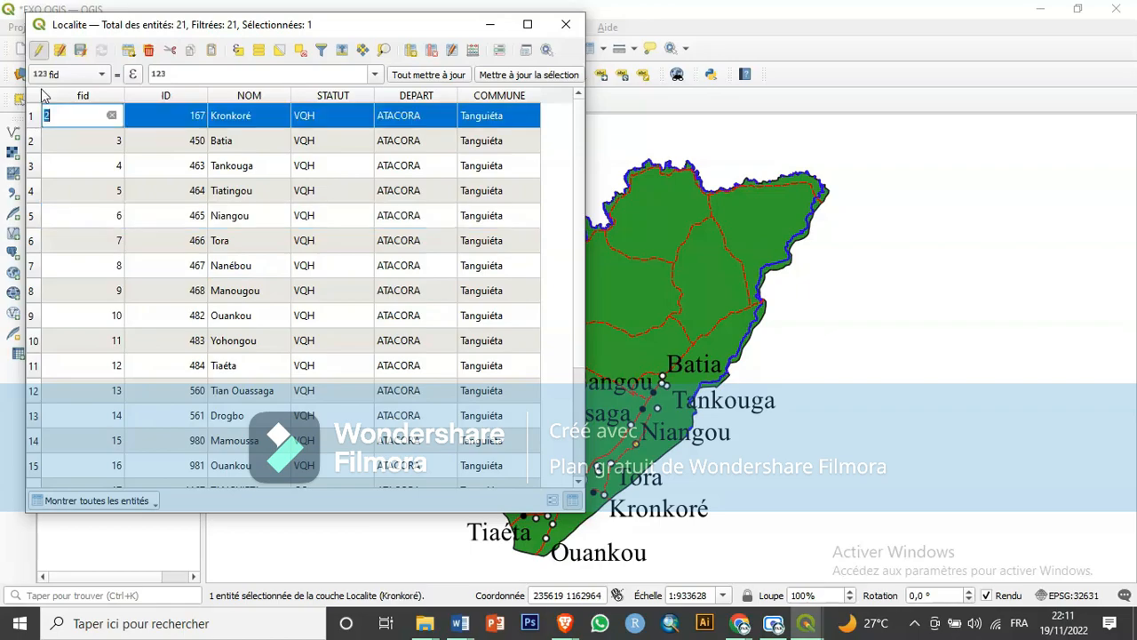
{"action": "left_click", "coordinate": [149, 50]}
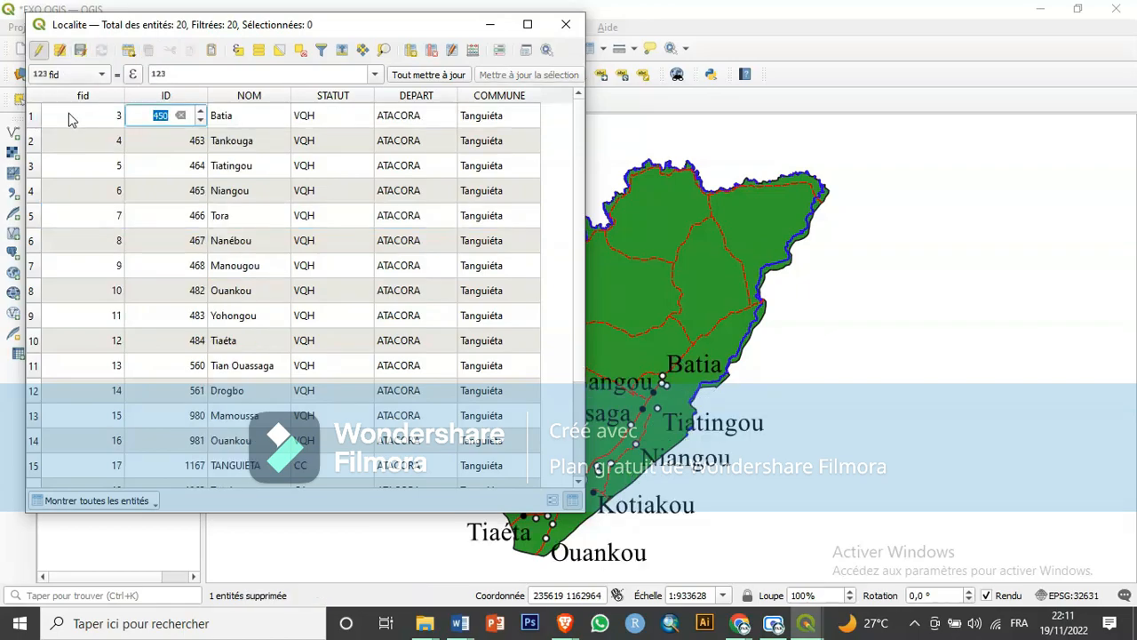
{"action": "left_click", "coordinate": [32, 116]}
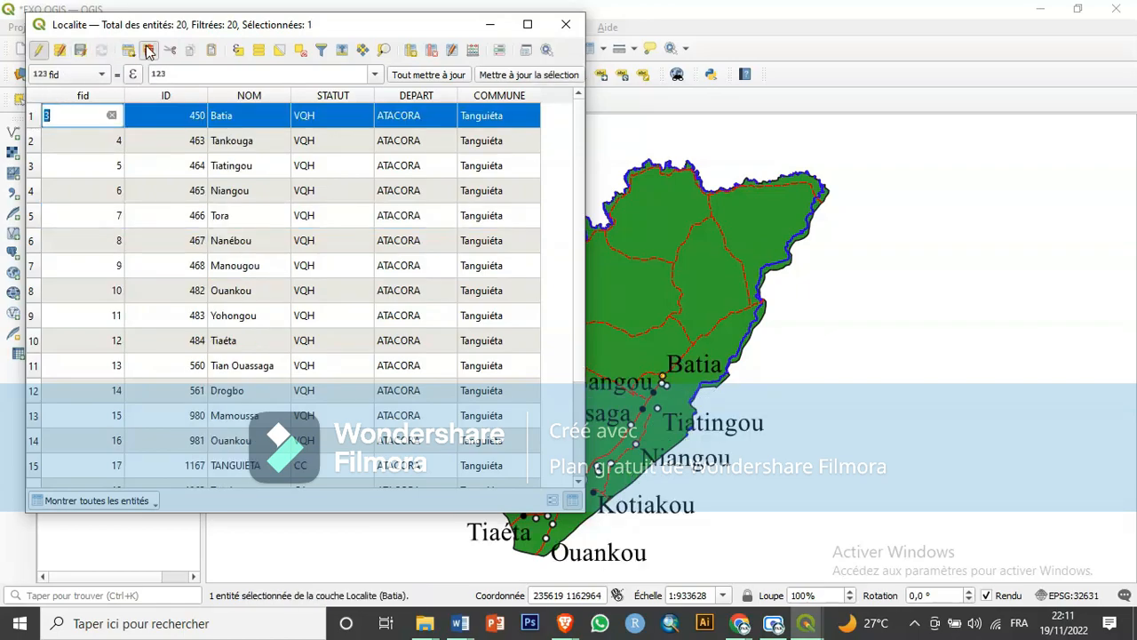
{"action": "left_click", "coordinate": [149, 50]}
{"action": "left_click", "coordinate": [39, 117]}
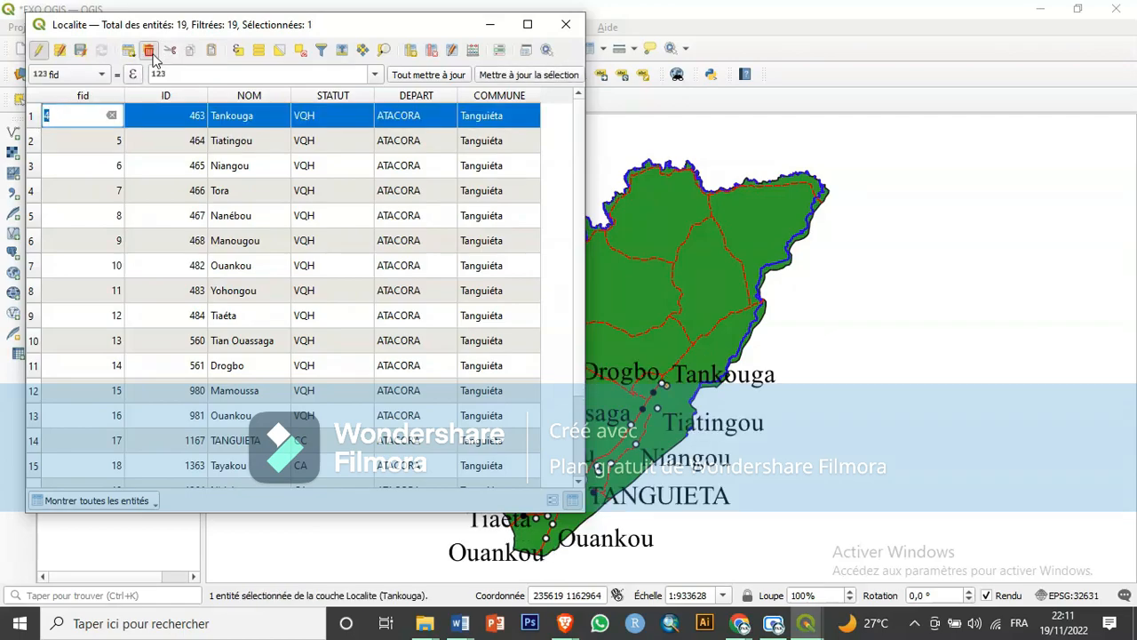
{"action": "left_click", "coordinate": [149, 50]}
{"action": "left_click", "coordinate": [35, 117]}
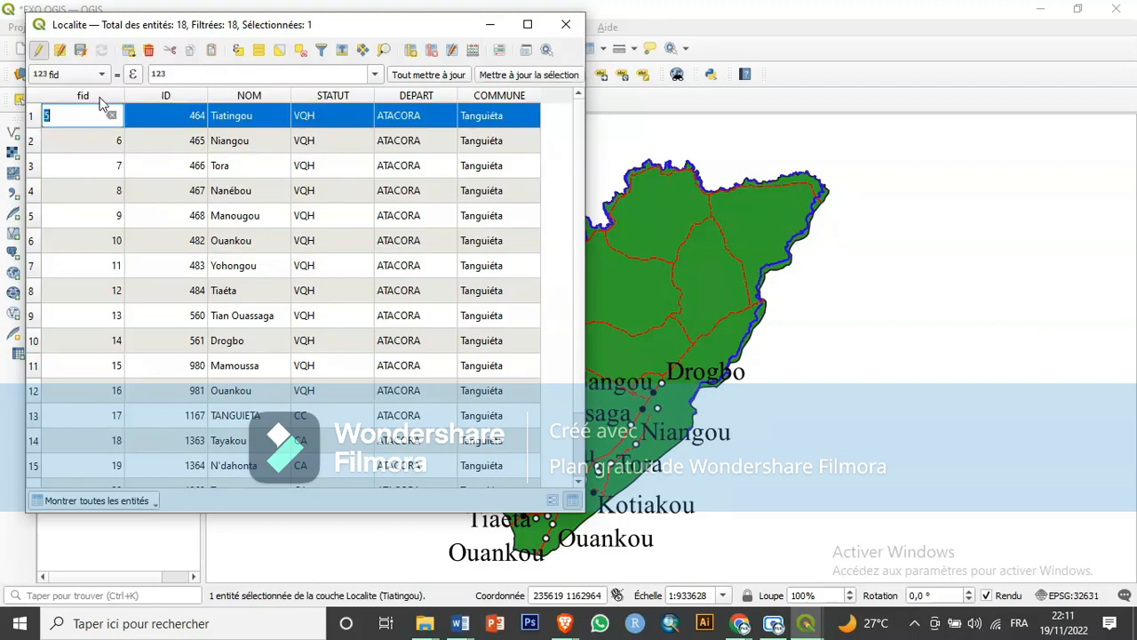
{"action": "left_click", "coordinate": [148, 50]}
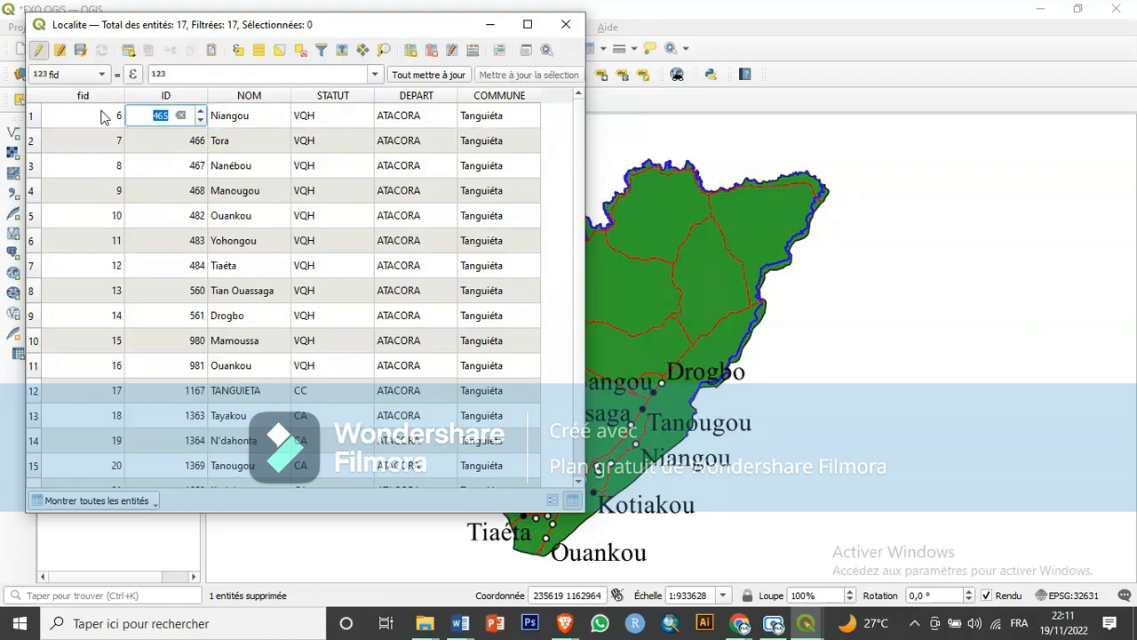
Delete the Niangou, Tora and Nanébou village records from the Localite attribute table.
{"action": "left_click", "coordinate": [35, 119]}
{"action": "left_click", "coordinate": [148, 50]}
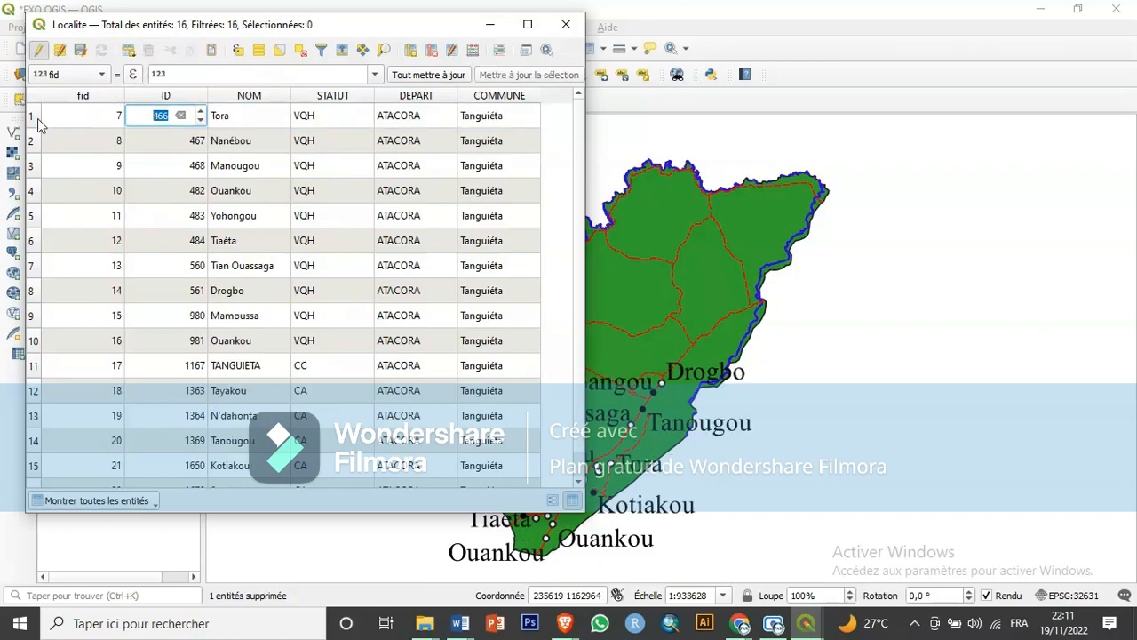
{"action": "left_click", "coordinate": [33, 116]}
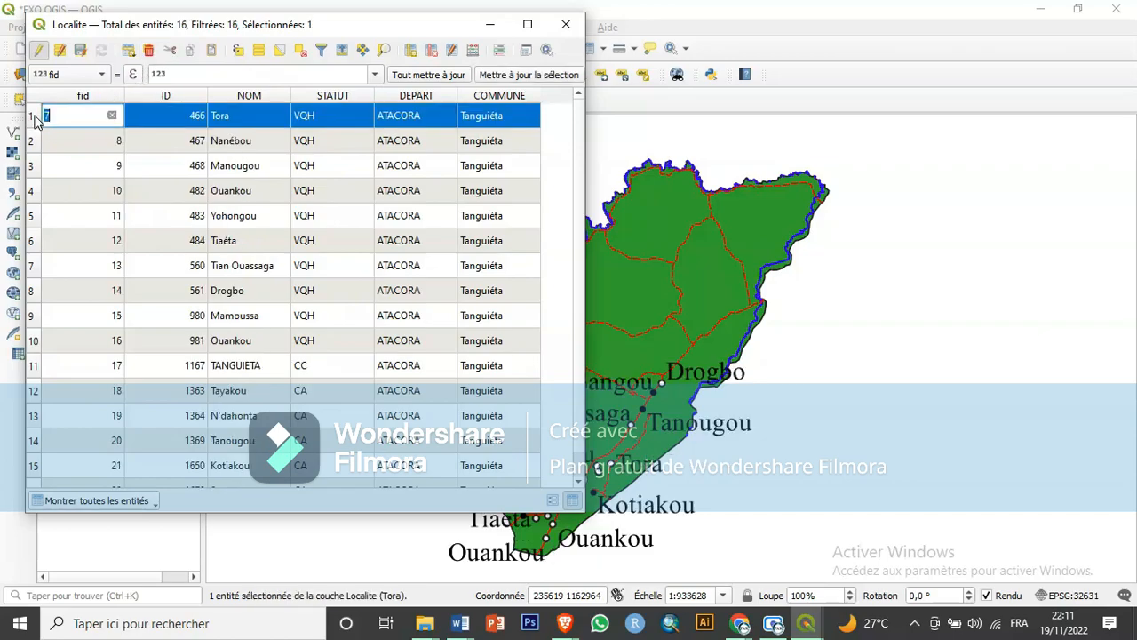
{"action": "left_click", "coordinate": [148, 50]}
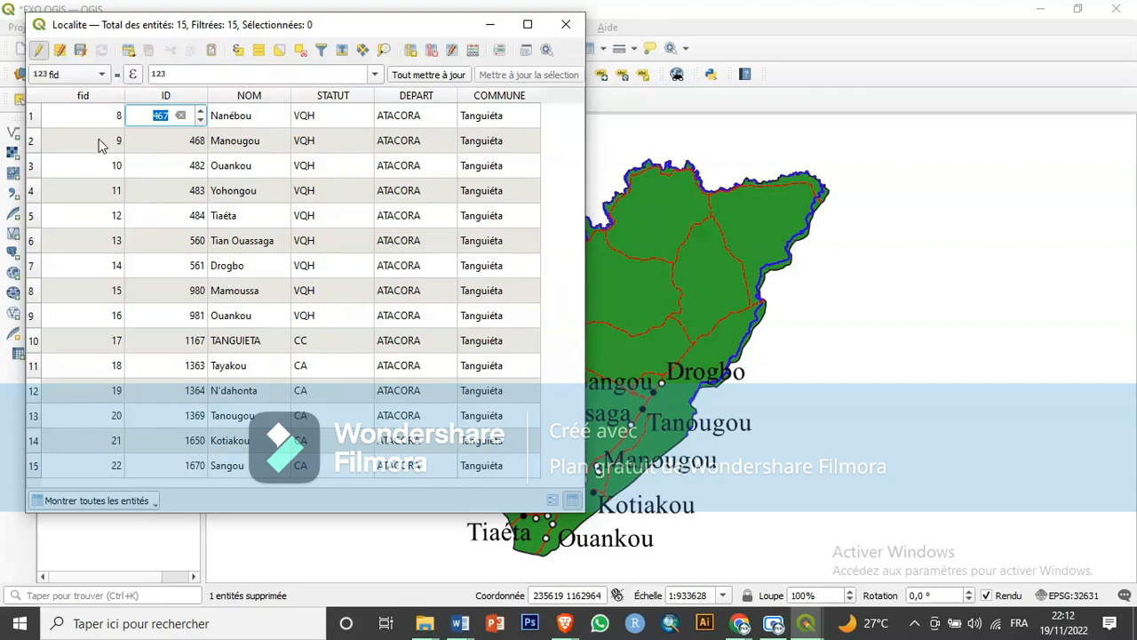
{"action": "left_click", "coordinate": [41, 116]}
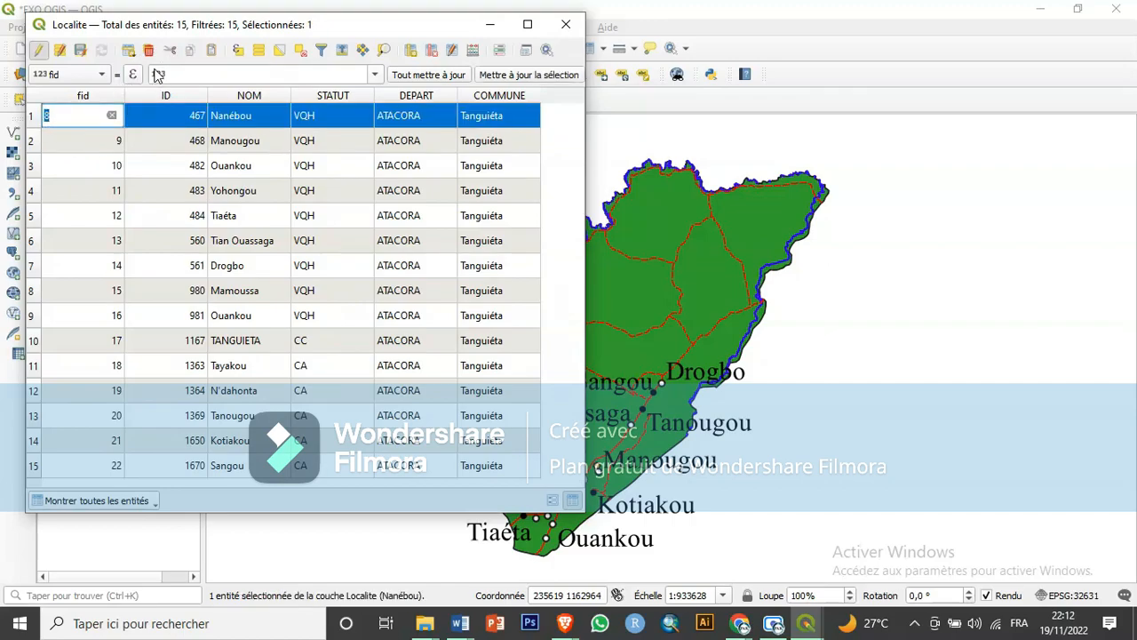
{"action": "left_click", "coordinate": [149, 49]}
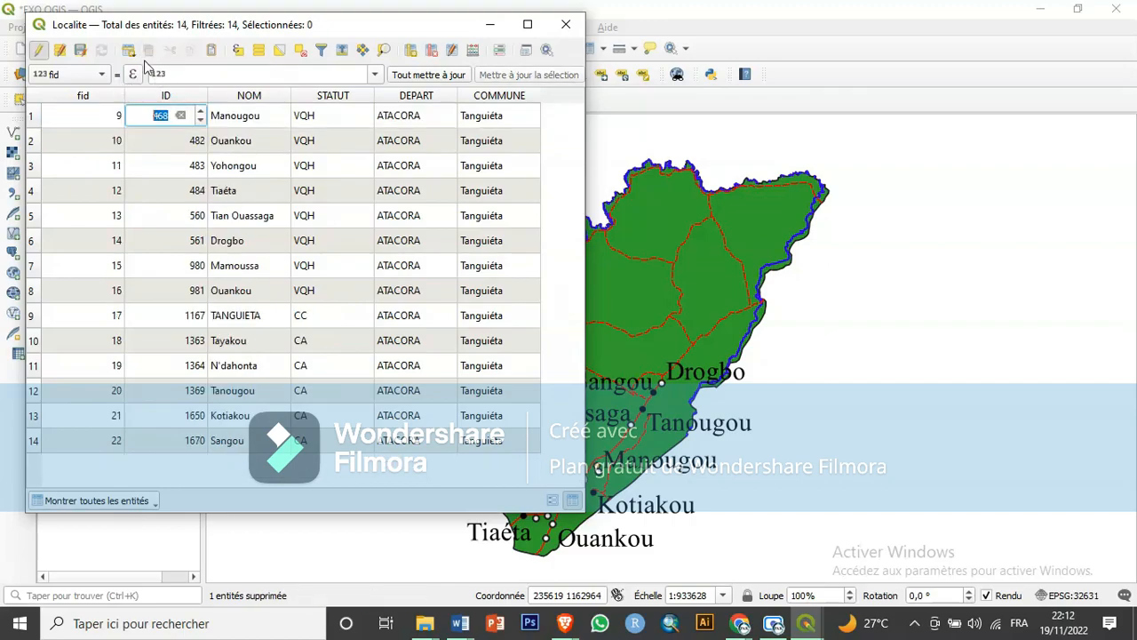
Delete the Manougou, Ouankou (ID 482), Yohongou and Tiaéta village records from the Localite attribute table.
{"action": "left_click", "coordinate": [37, 117]}
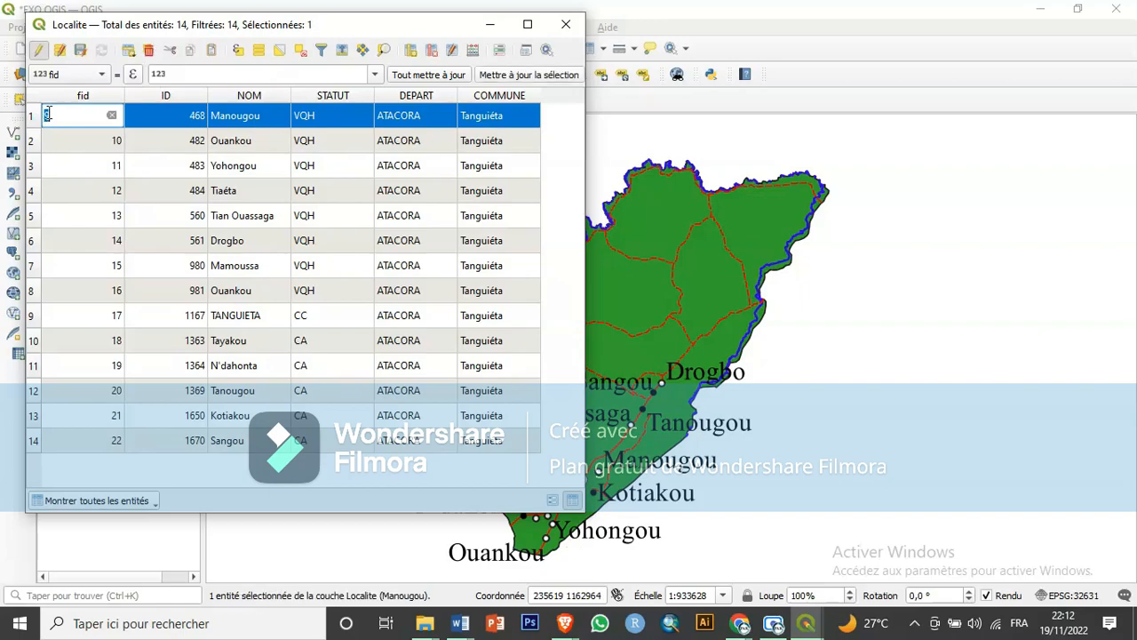
{"action": "left_click", "coordinate": [148, 50]}
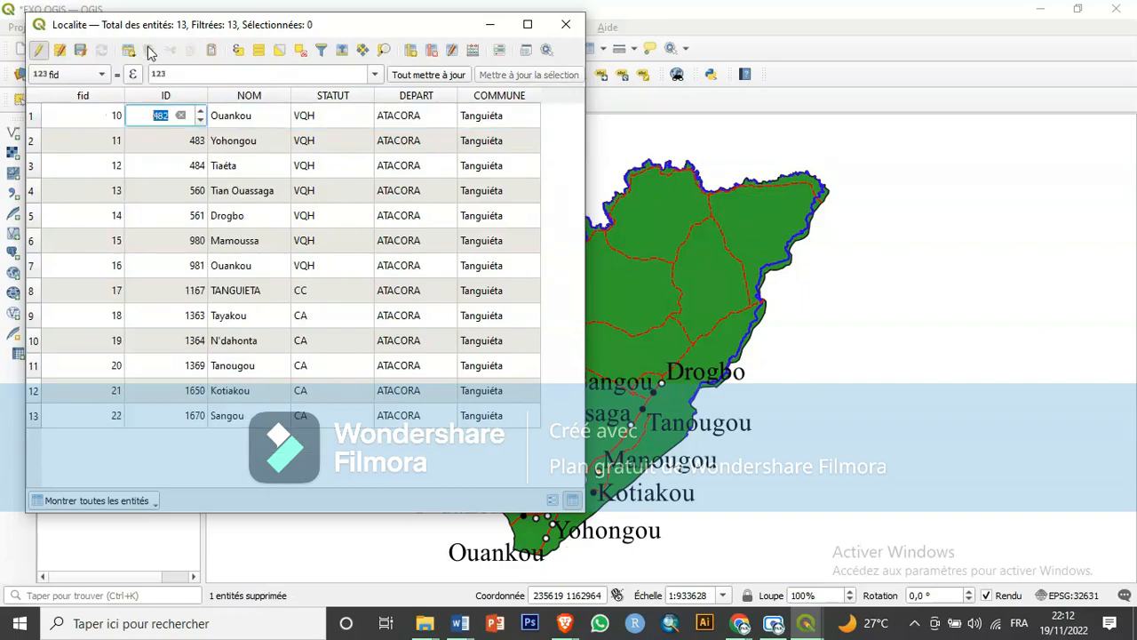
{"action": "left_click", "coordinate": [37, 124]}
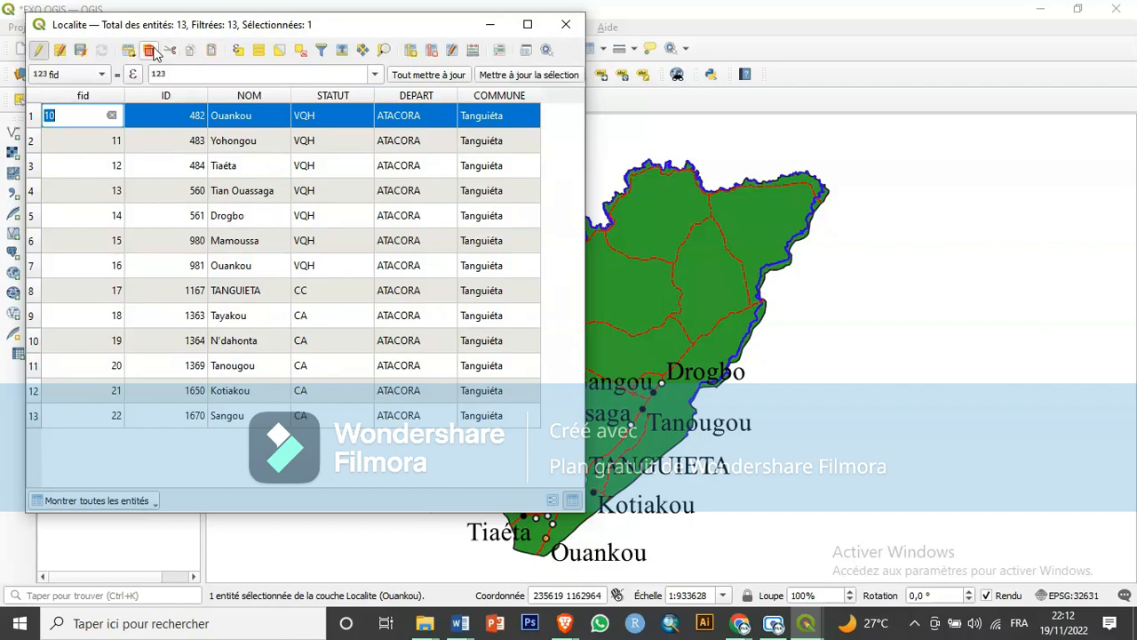
{"action": "left_click", "coordinate": [151, 51]}
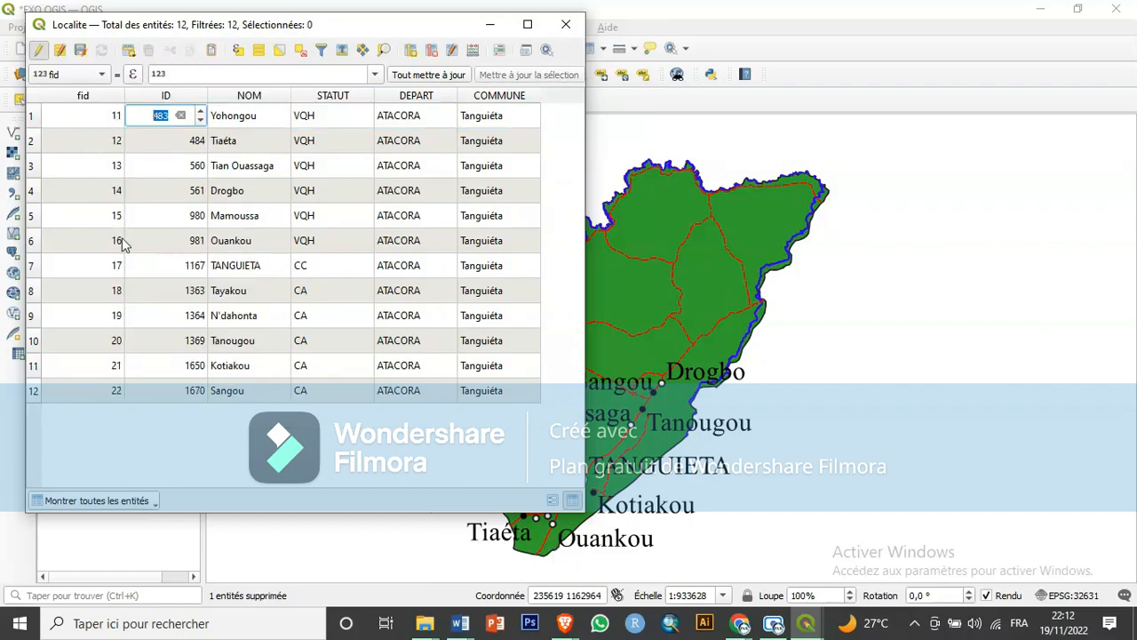
{"action": "left_click", "coordinate": [33, 116]}
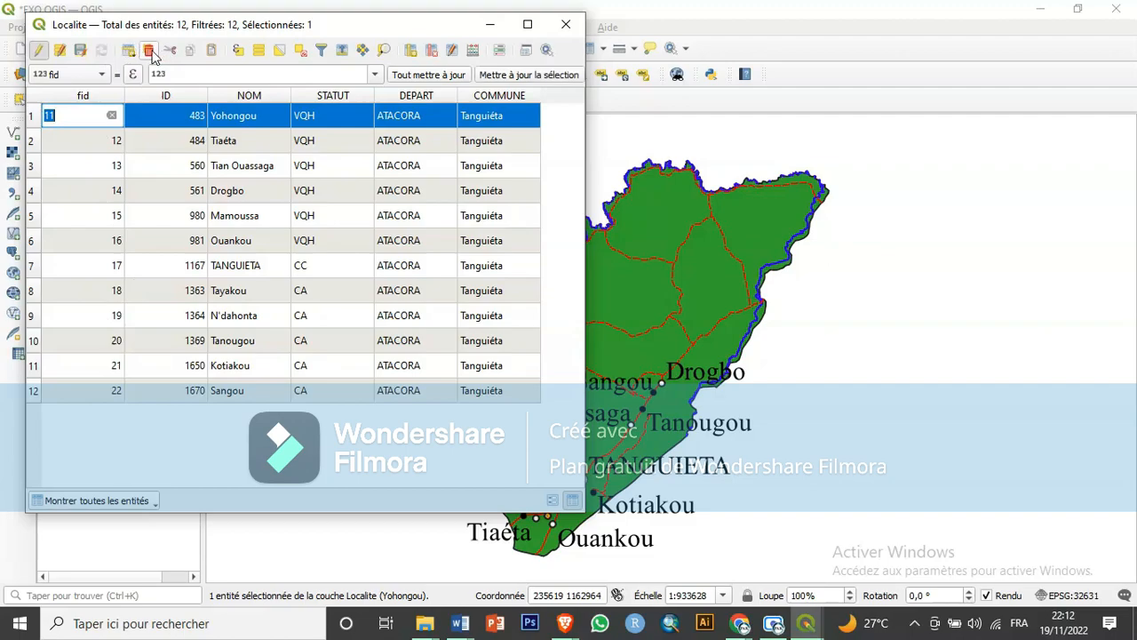
{"action": "left_click", "coordinate": [150, 51]}
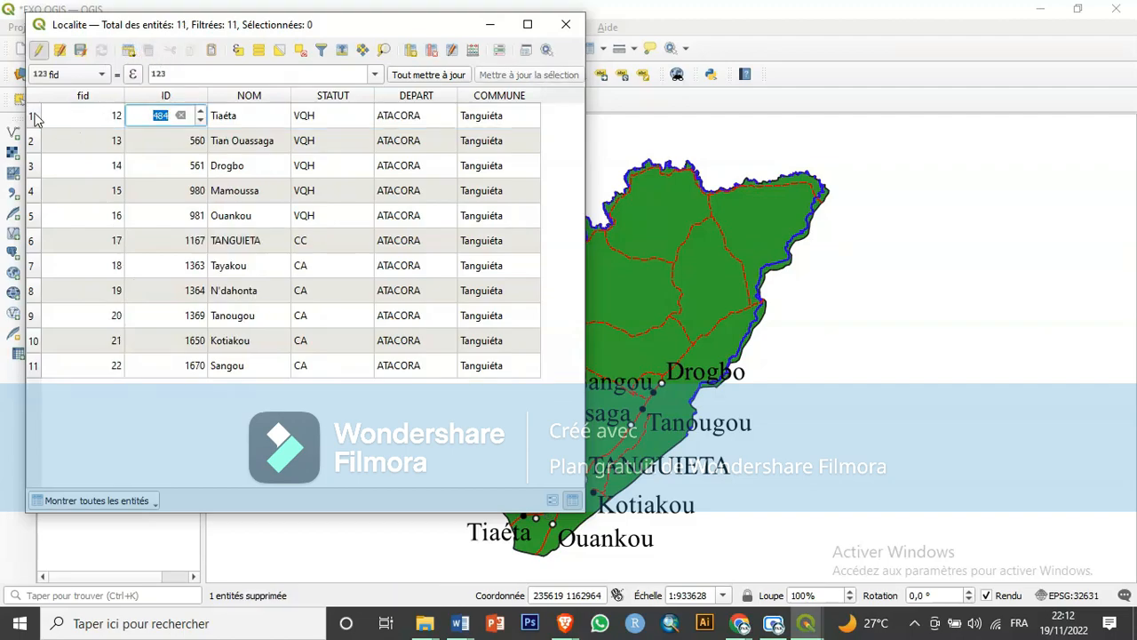
{"action": "left_click", "coordinate": [33, 116]}
{"action": "left_click", "coordinate": [151, 52]}
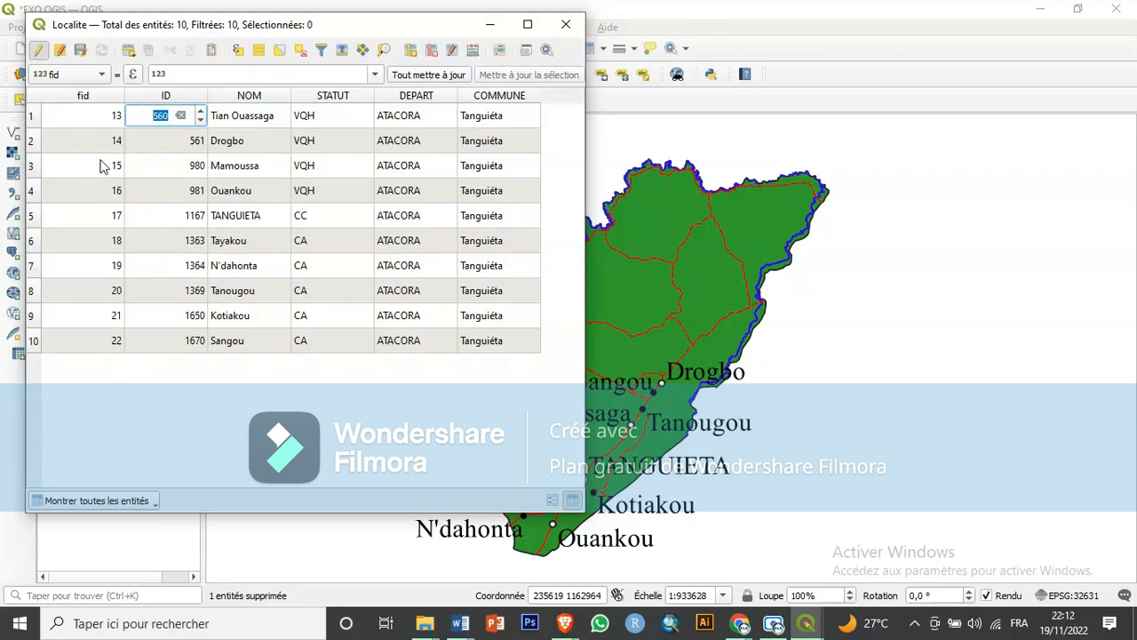
Delete the Tayakou and N'dahonta records with status CA and close the Localite attribute table.
{"action": "left_click", "coordinate": [33, 241]}
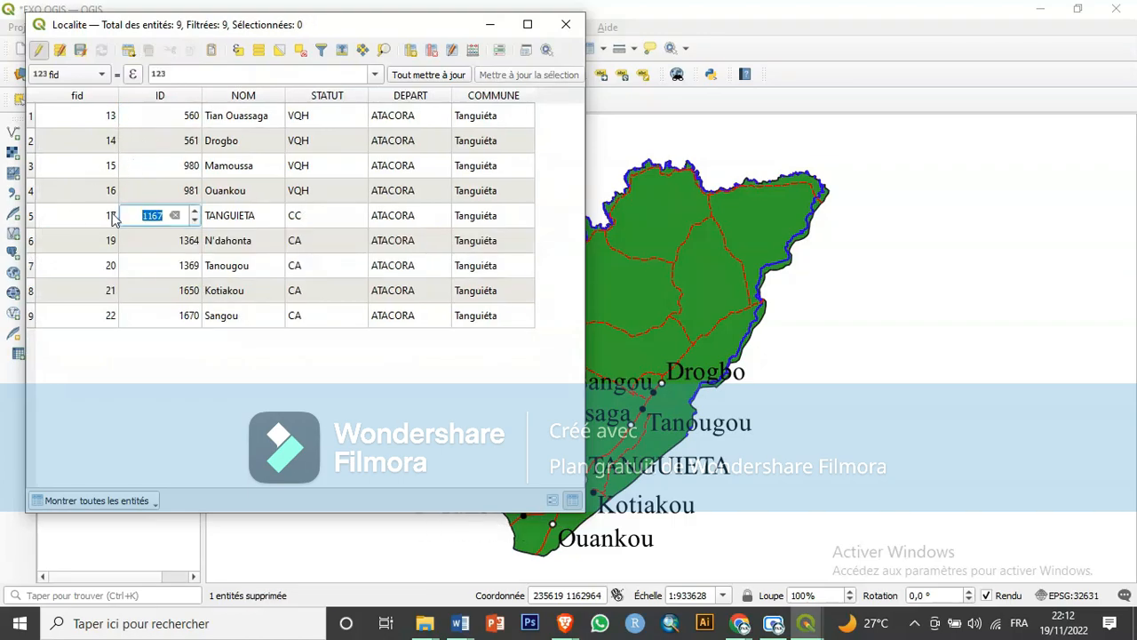
{"action": "left_click", "coordinate": [35, 245]}
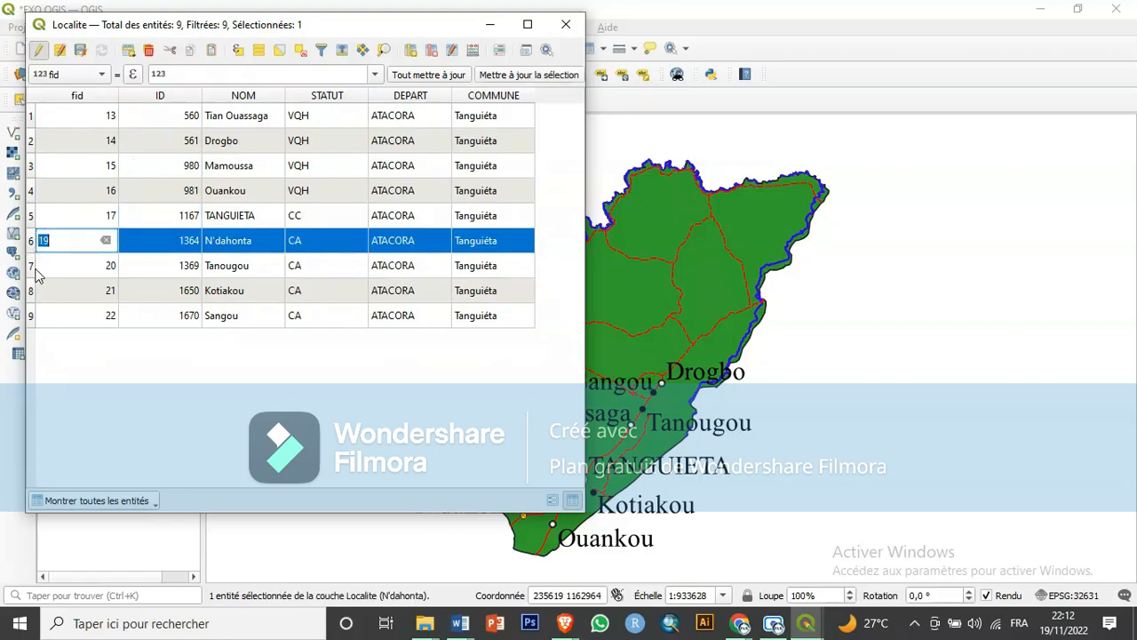
{"action": "left_click", "coordinate": [149, 51]}
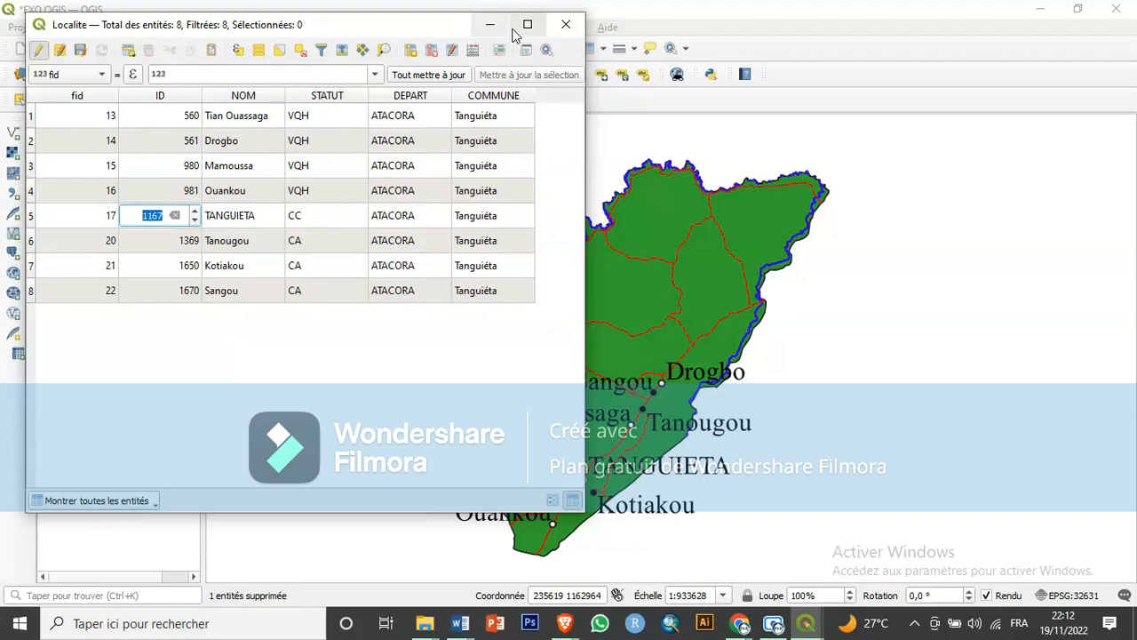
{"action": "left_click", "coordinate": [566, 24]}
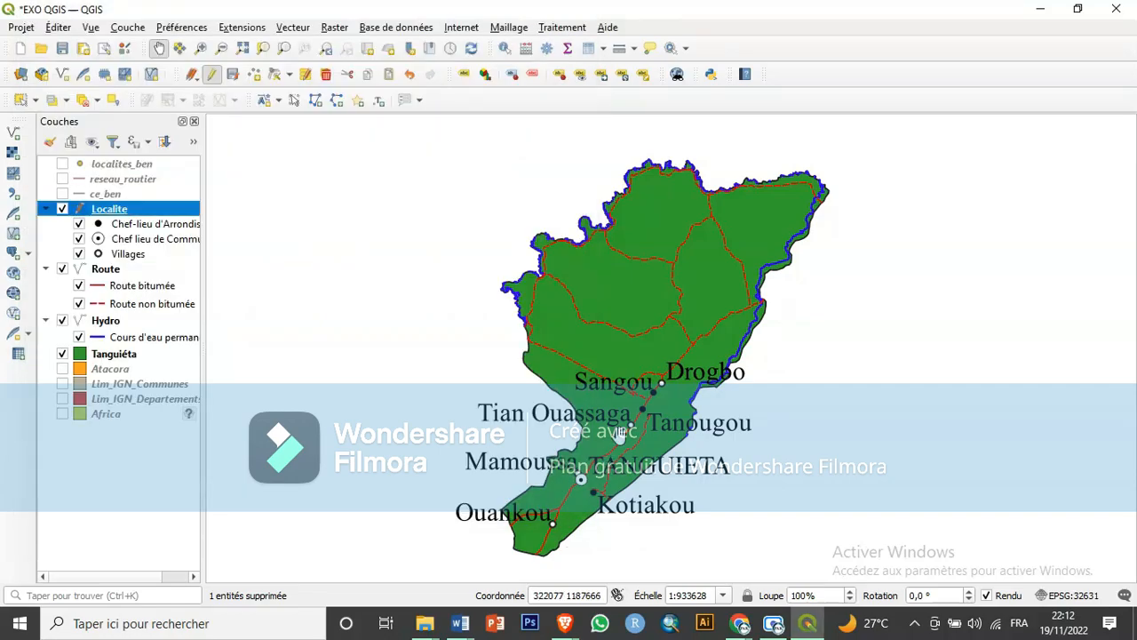
{"action": "scroll", "coordinate": [620, 433], "scroll_direction": "up", "scroll_amount": 1}
{"action": "scroll", "coordinate": [619, 434], "scroll_direction": "down", "scroll_amount": 1}
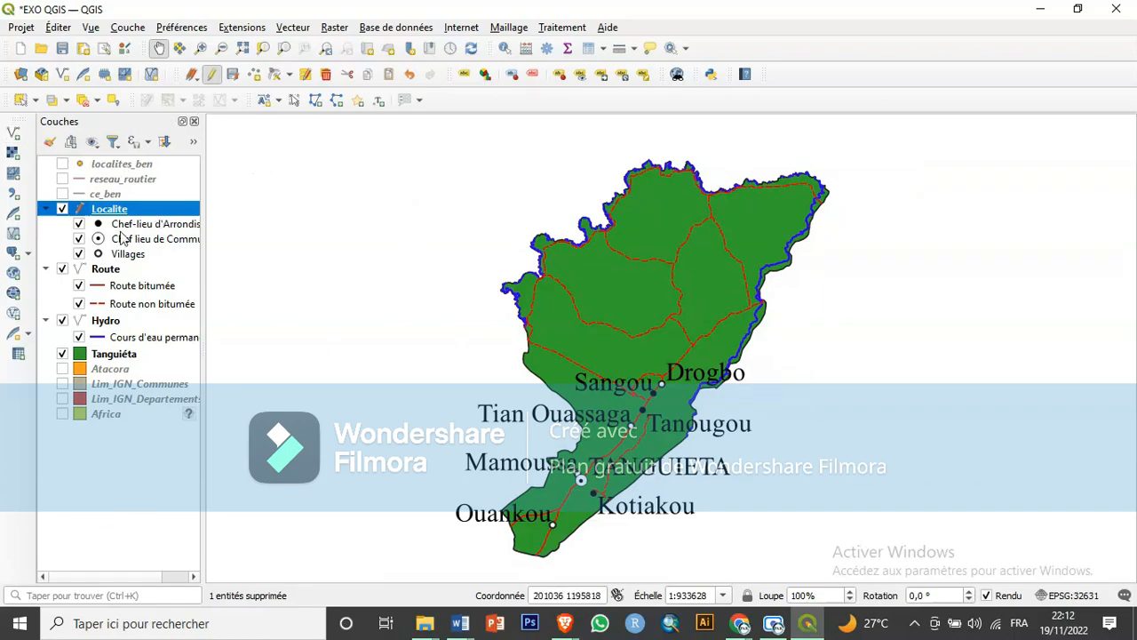
{"action": "left_click", "coordinate": [63, 369]}
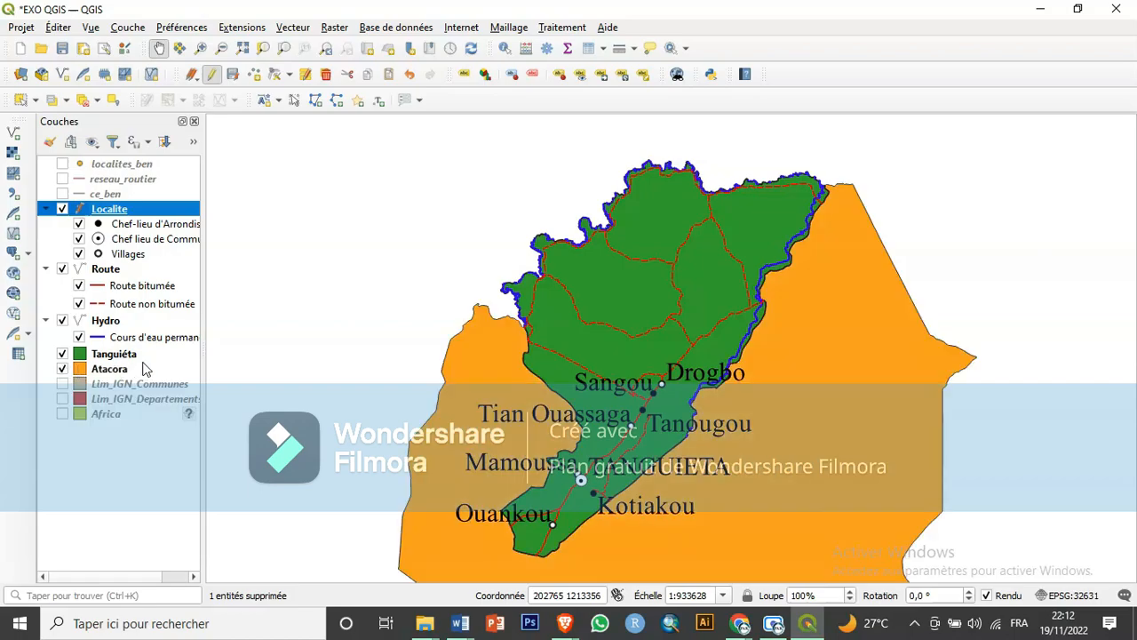
{"action": "left_click", "coordinate": [111, 373]}
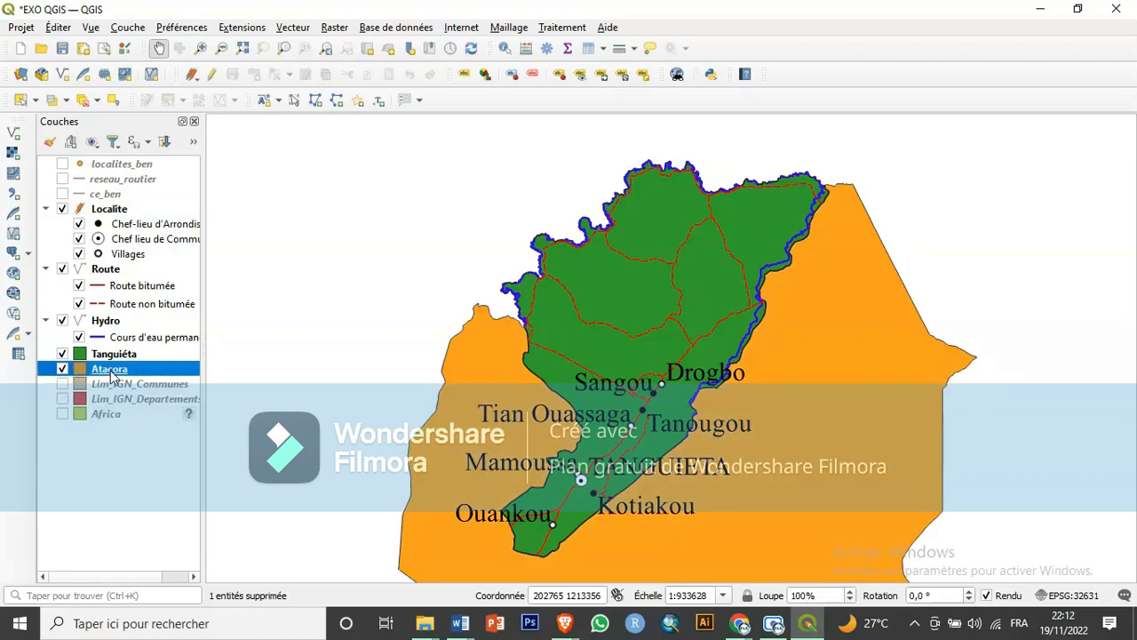
{"action": "left_click", "coordinate": [62, 369]}
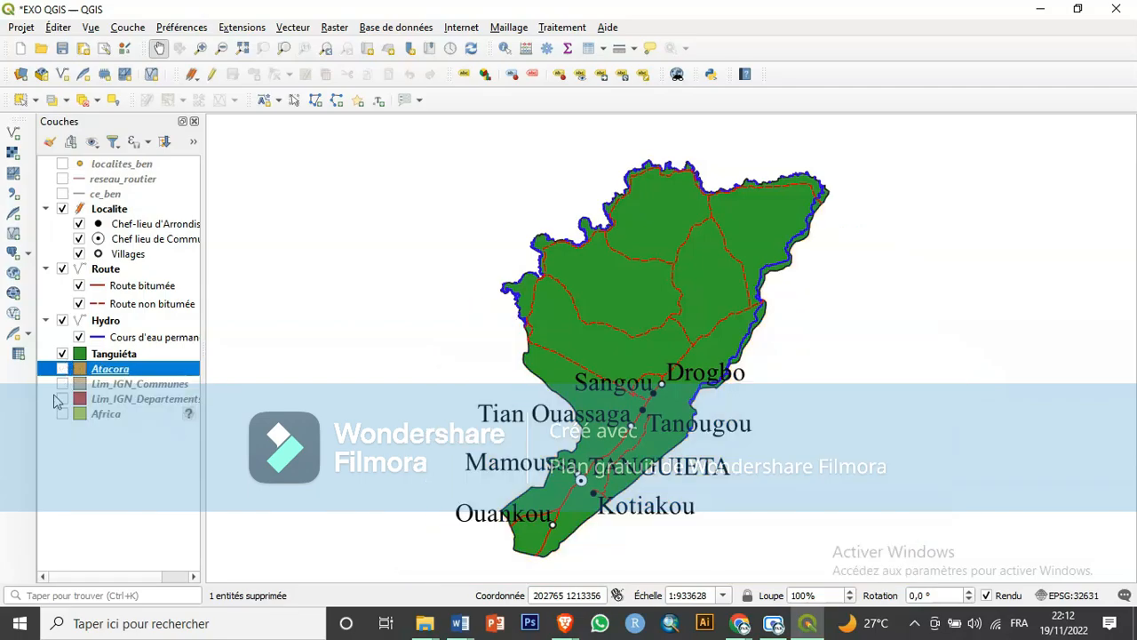
Make the Lim_IGN_Departements layer visible behind Tanguiéta and select it as the active layer.
{"action": "left_click", "coordinate": [63, 398]}
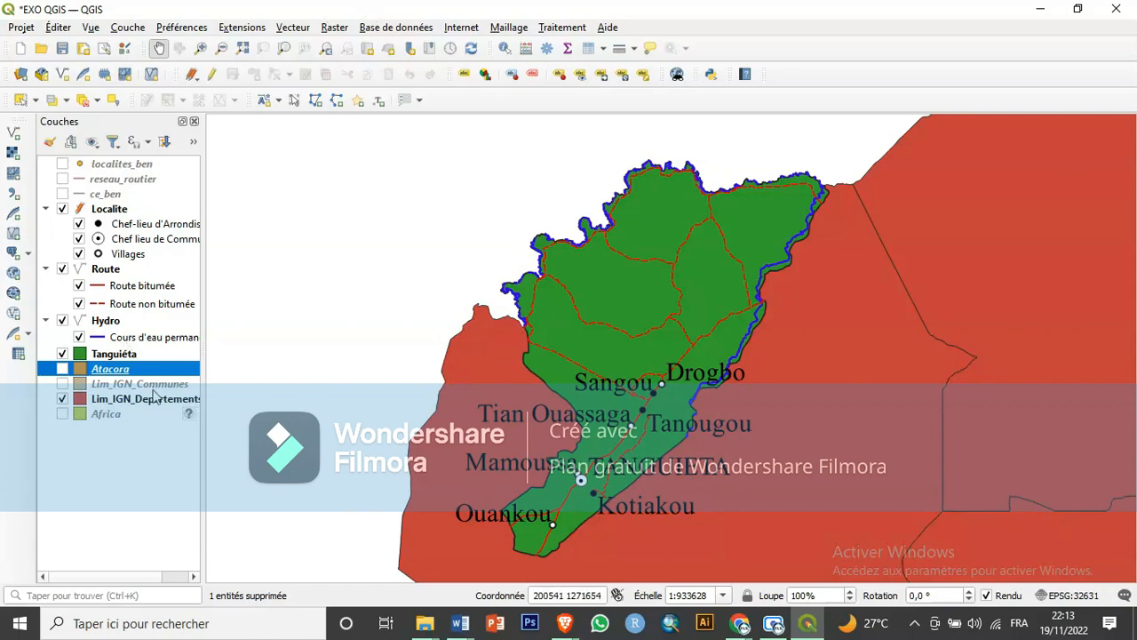
{"action": "left_click", "coordinate": [152, 402]}
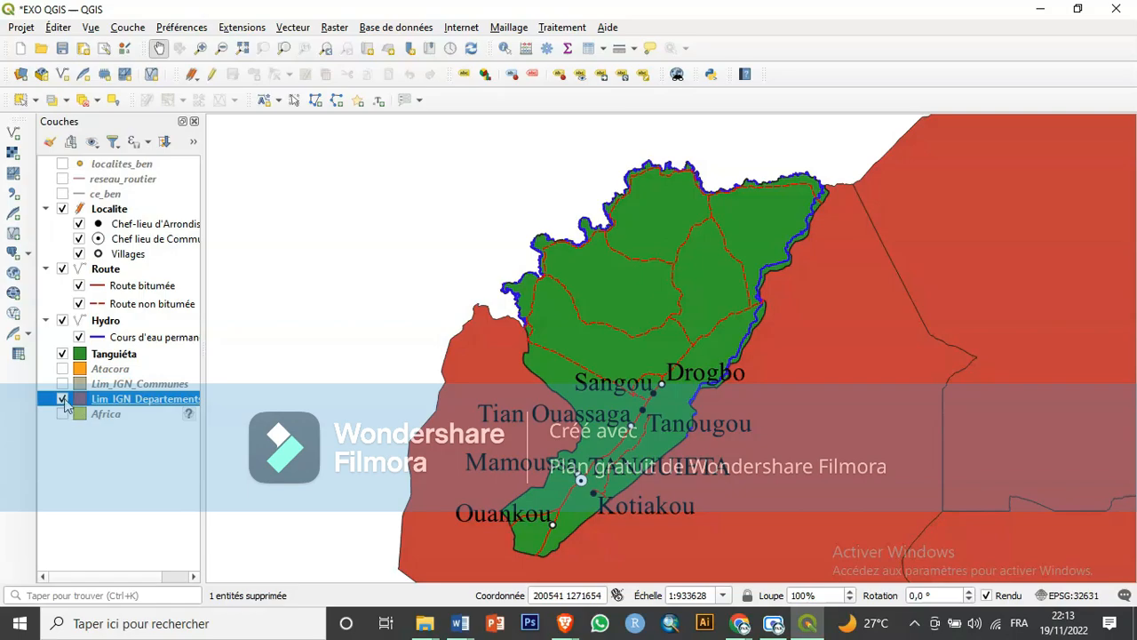
Make the simple fill of the Lim_IGN_Departements layer transparent in its symbology.
{"action": "left_click", "coordinate": [62, 400]}
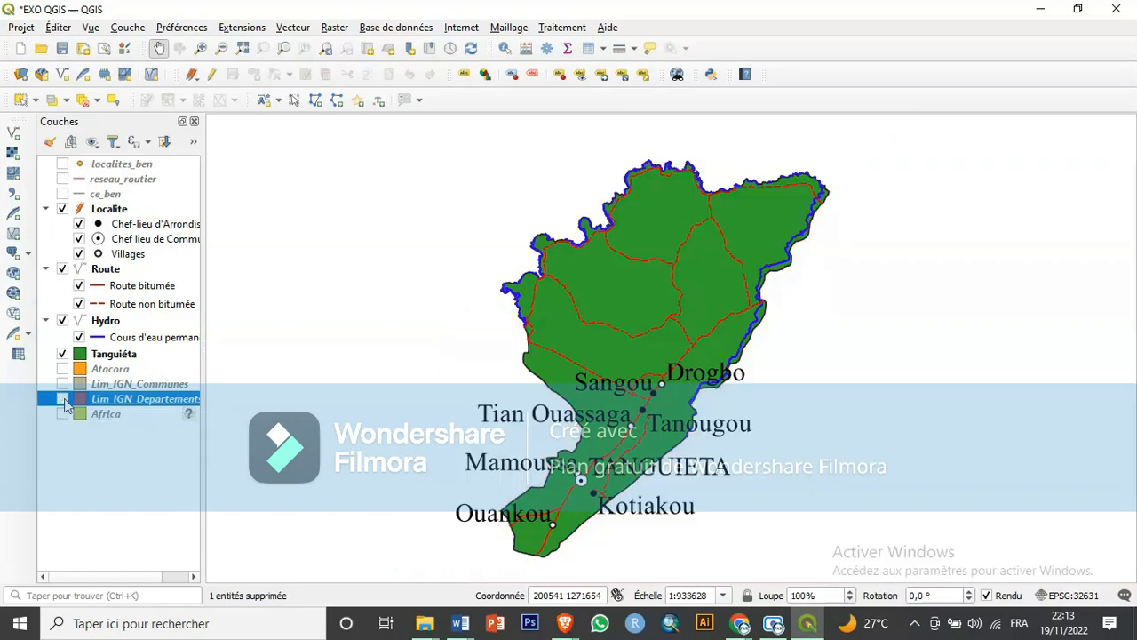
{"action": "left_click", "coordinate": [63, 400]}
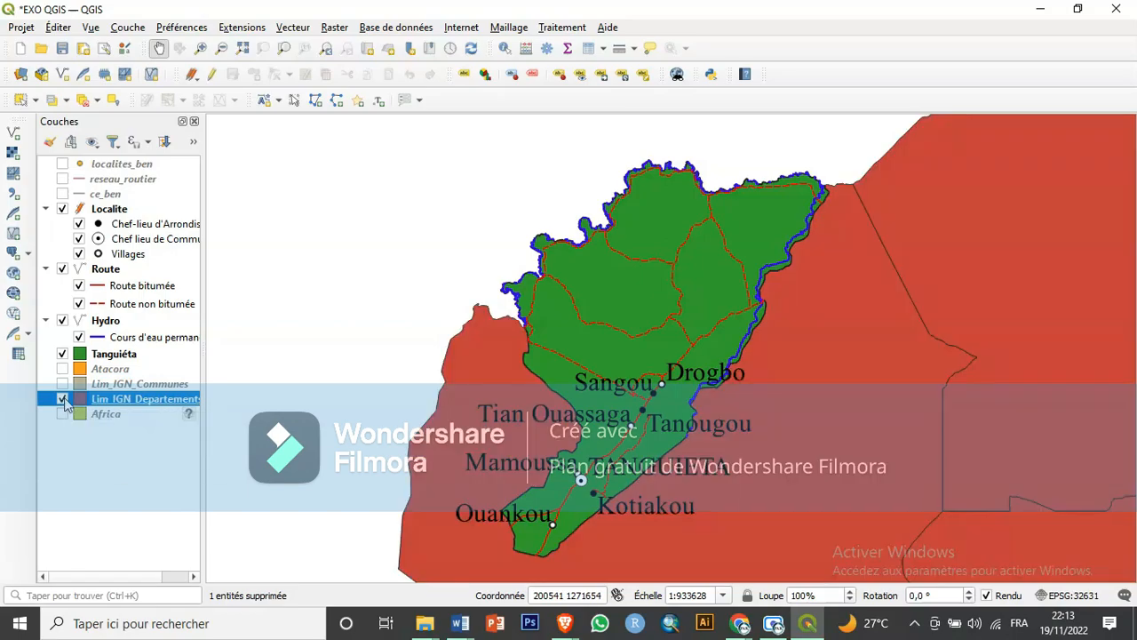
{"action": "double_click", "coordinate": [133, 399]}
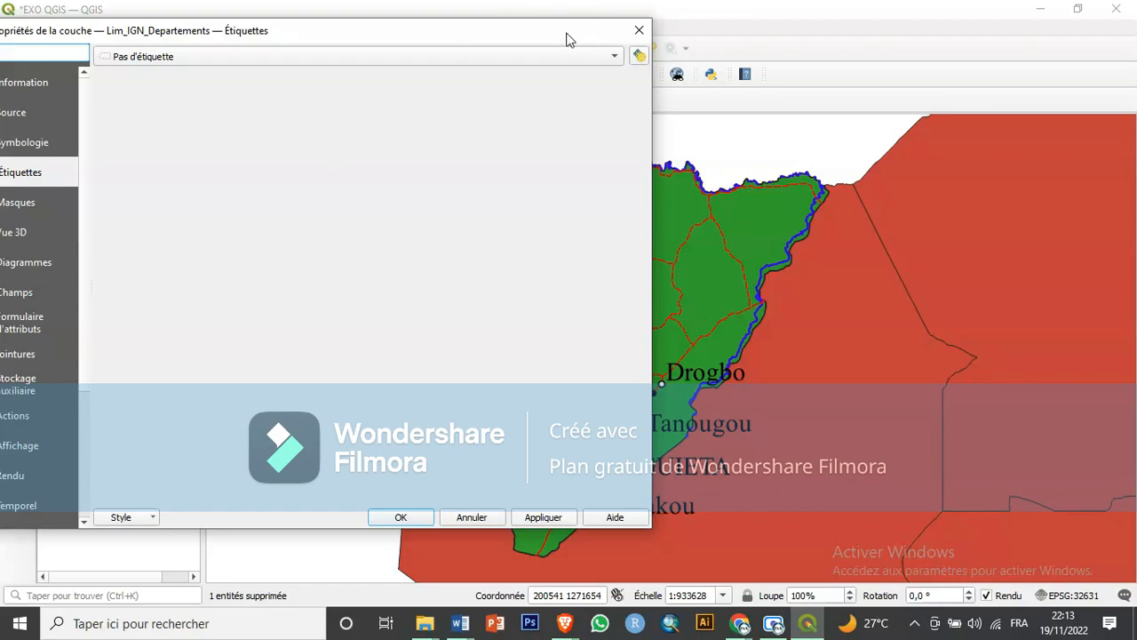
{"action": "left_click_drag", "start_coordinate": [533, 36], "coordinate": [598, 29]}
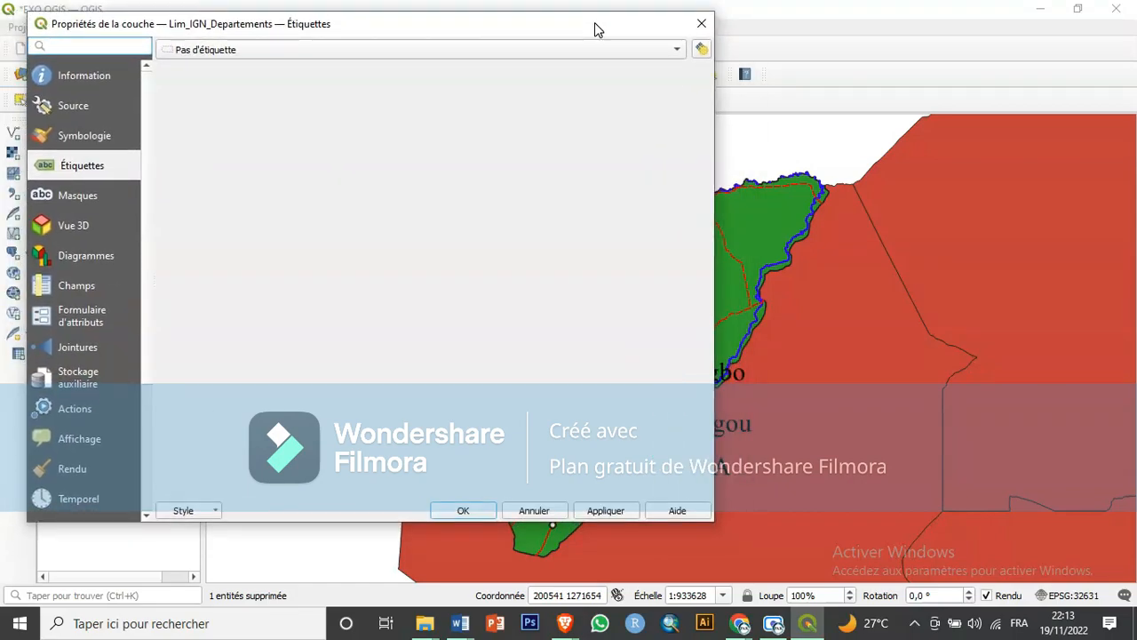
{"action": "left_click", "coordinate": [92, 141]}
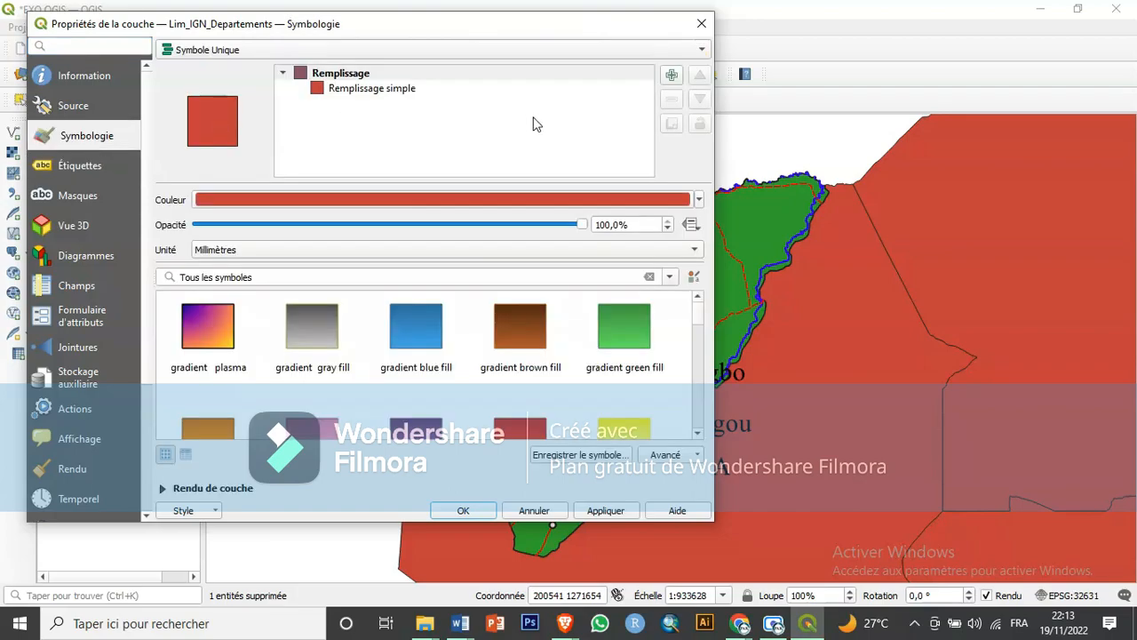
{"action": "left_click", "coordinate": [358, 89]}
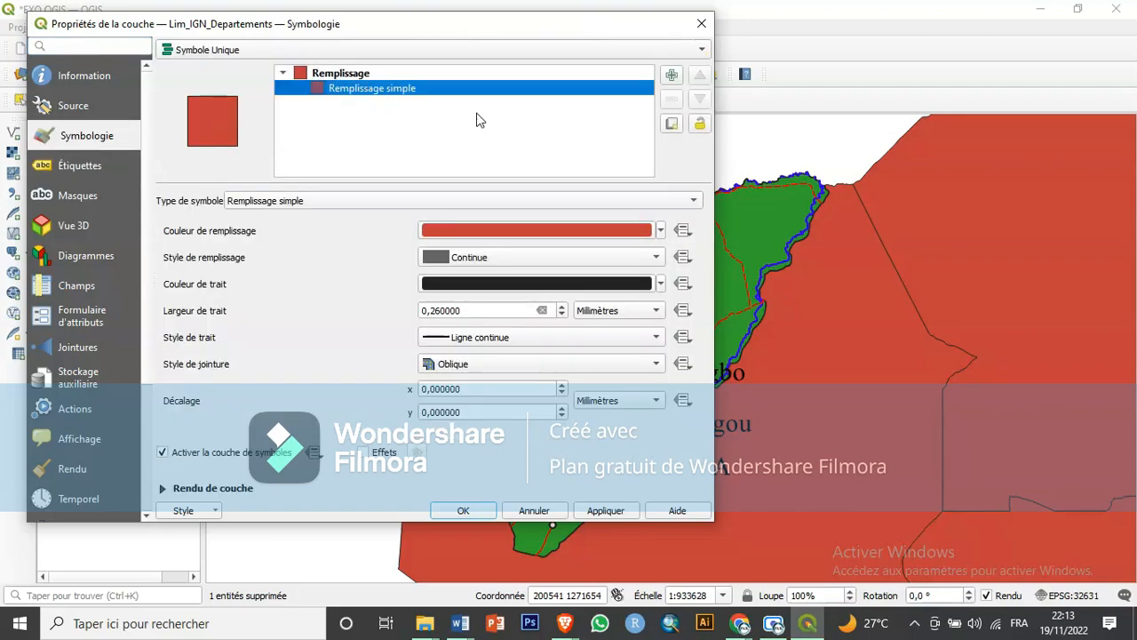
{"action": "left_click", "coordinate": [662, 231]}
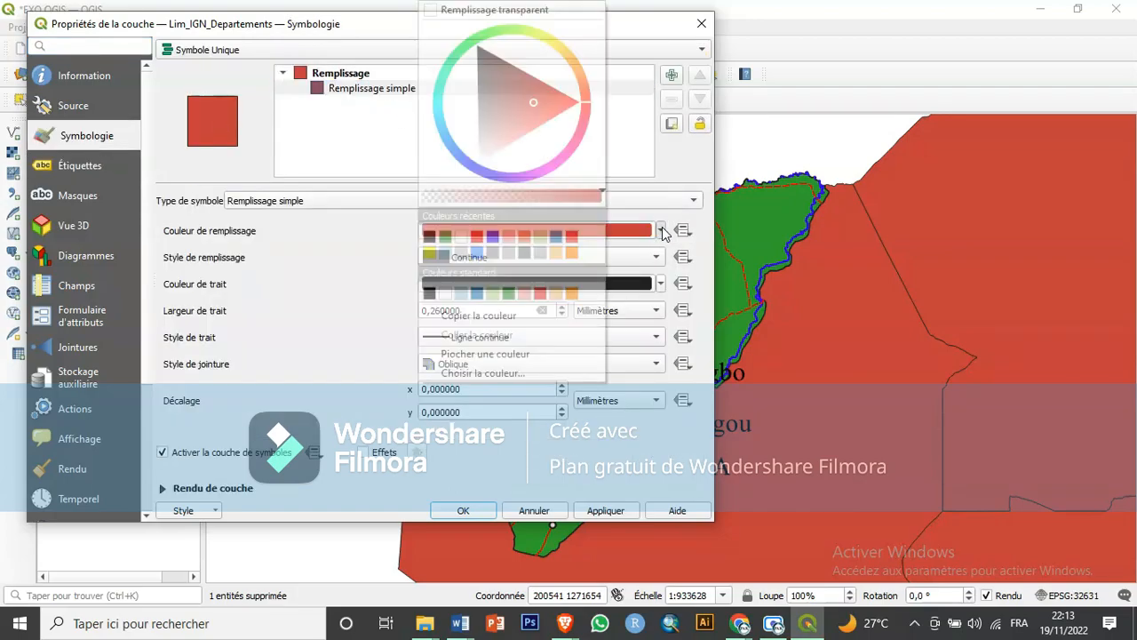
{"action": "left_click", "coordinate": [462, 10]}
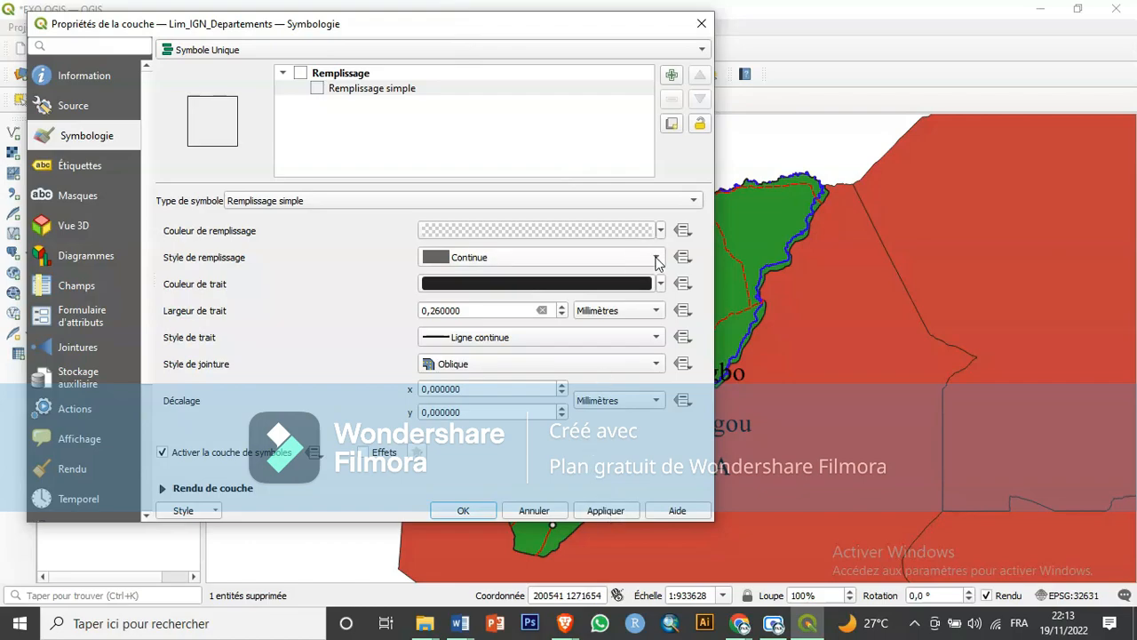
Set the Lim_IGN_Departements outline to 0.46 mm wide and black, and confirm the layer's symbology.
{"action": "left_click", "coordinate": [561, 306]}
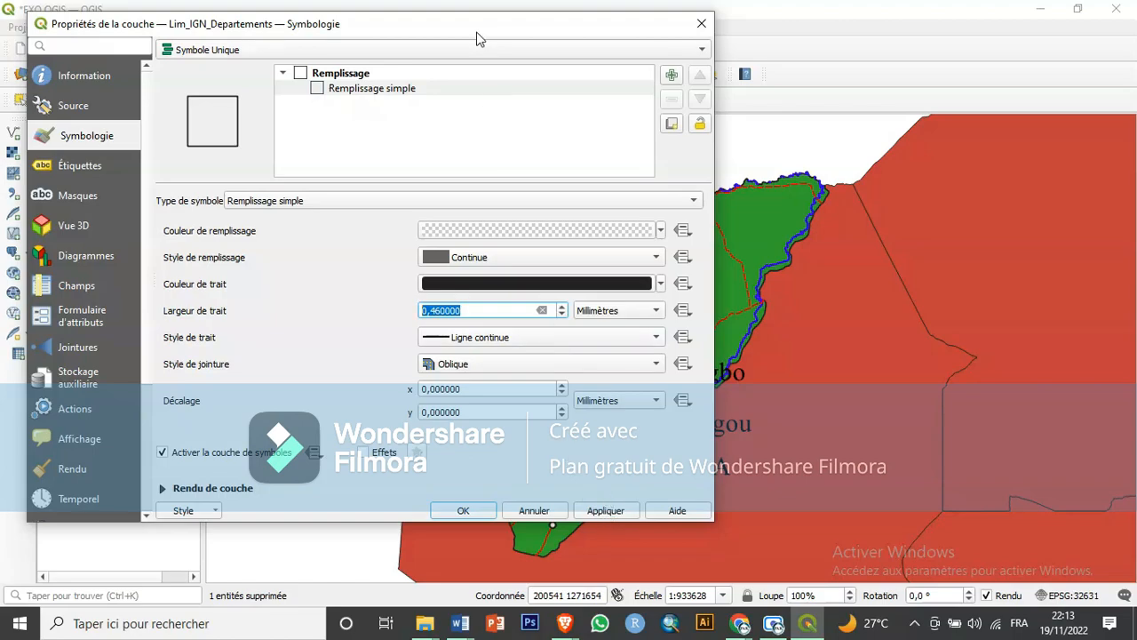
{"action": "left_click_drag", "start_coordinate": [476, 27], "coordinate": [449, 23]}
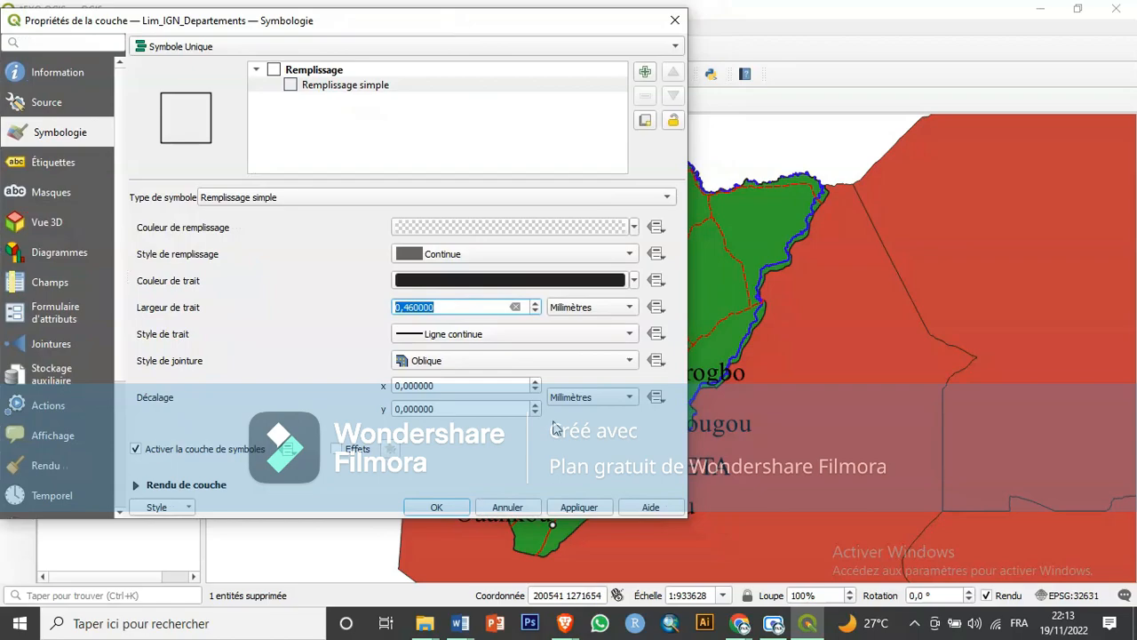
{"action": "left_click", "coordinate": [585, 512]}
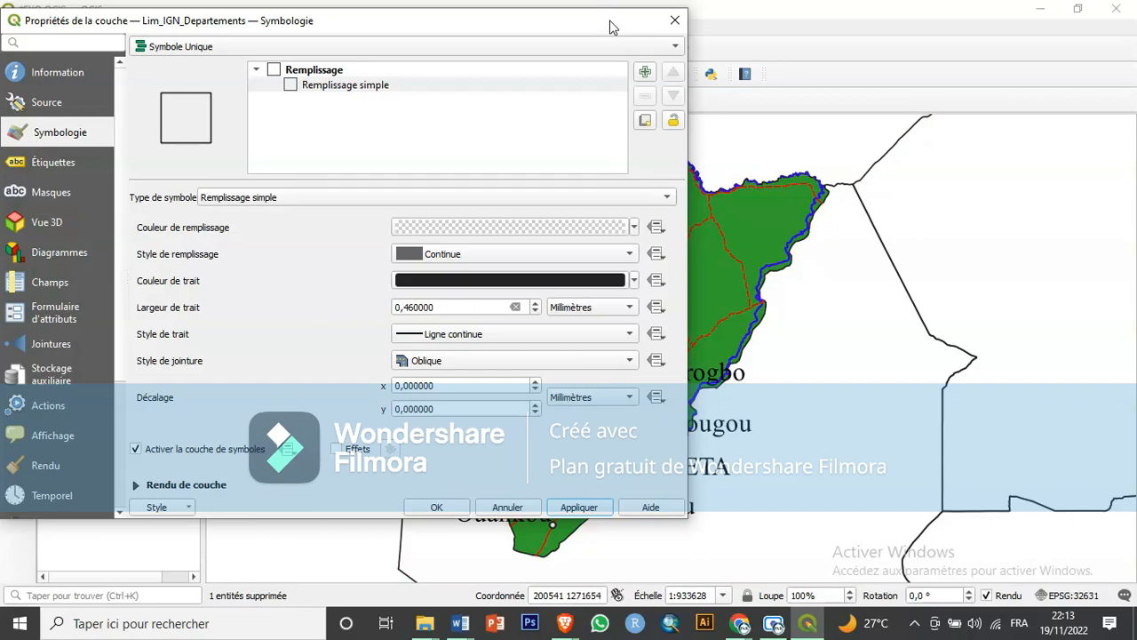
{"action": "left_click_drag", "start_coordinate": [611, 26], "coordinate": [605, 45]}
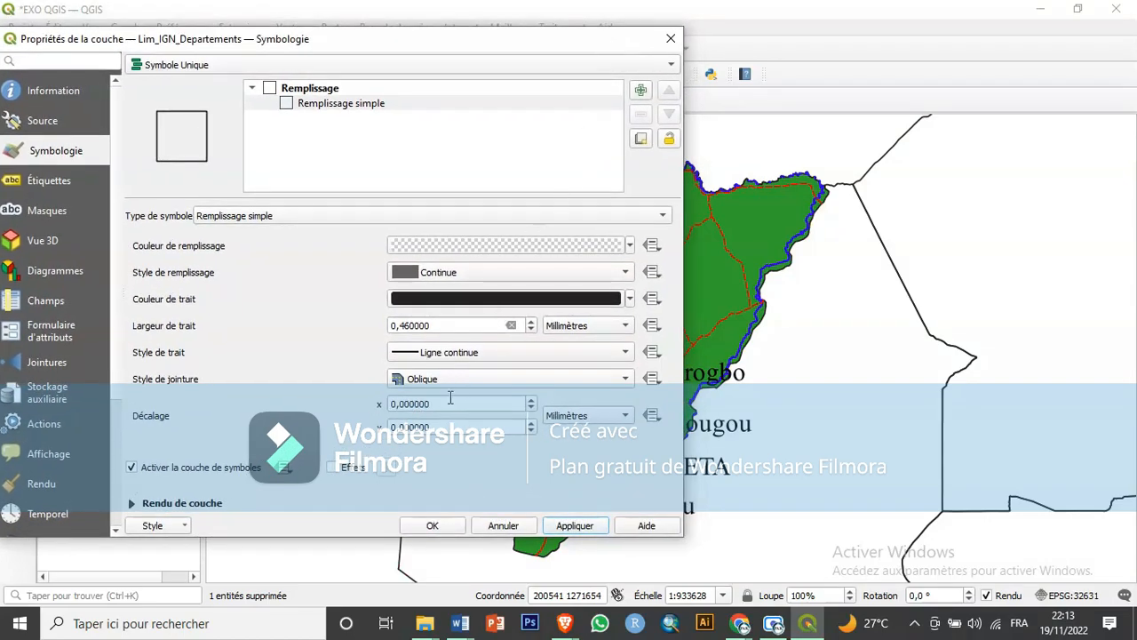
{"action": "left_click", "coordinate": [630, 299]}
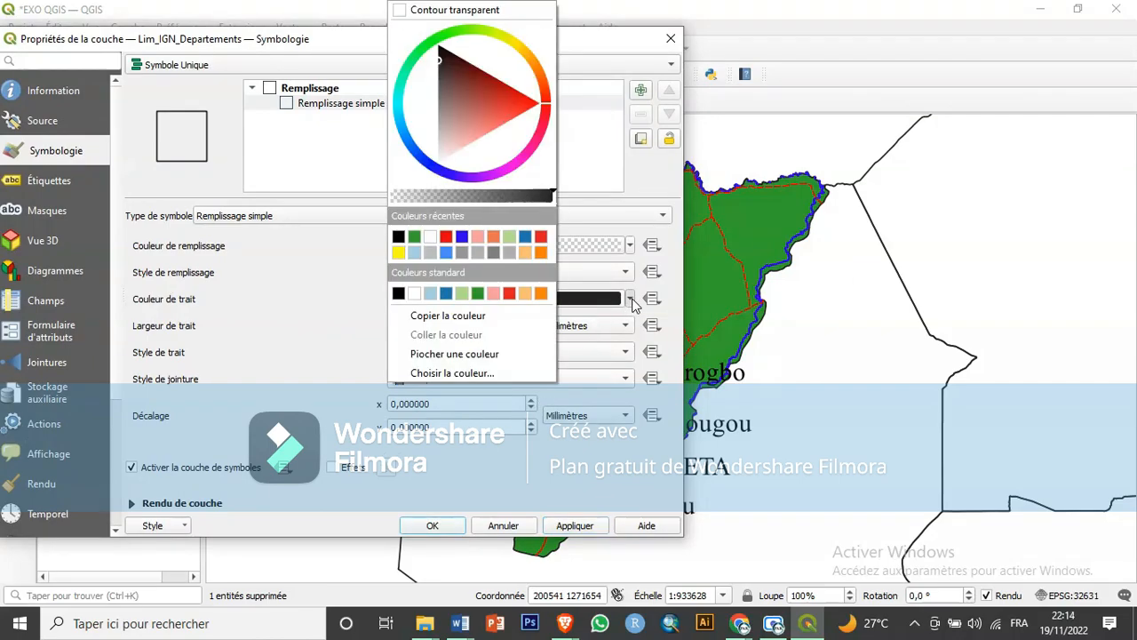
{"action": "left_click", "coordinate": [396, 296]}
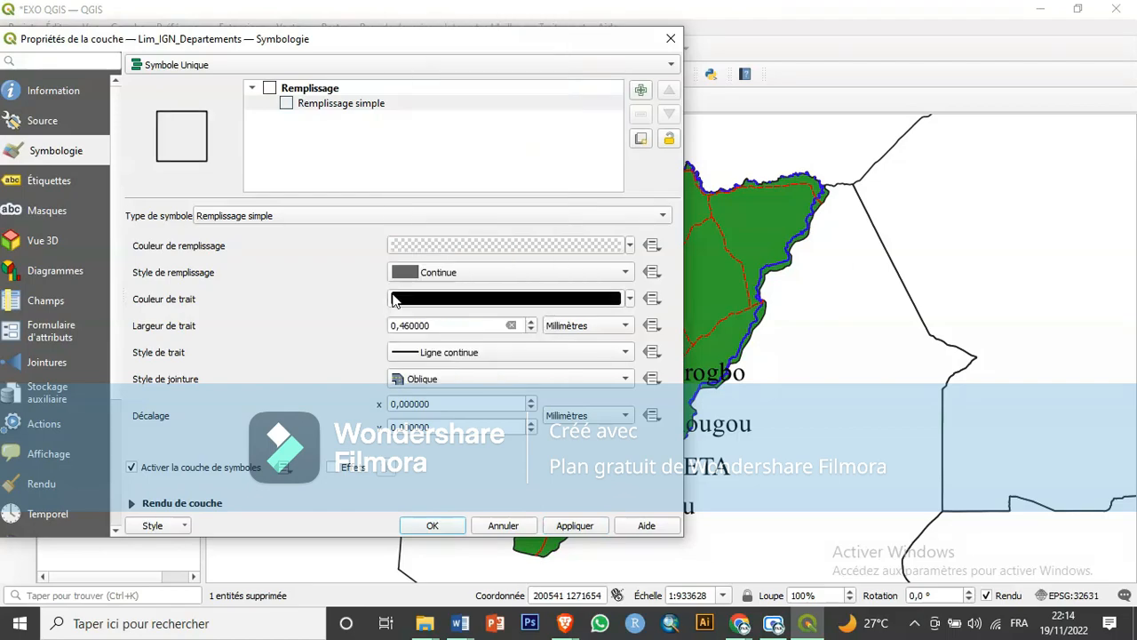
{"action": "left_click", "coordinate": [575, 525]}
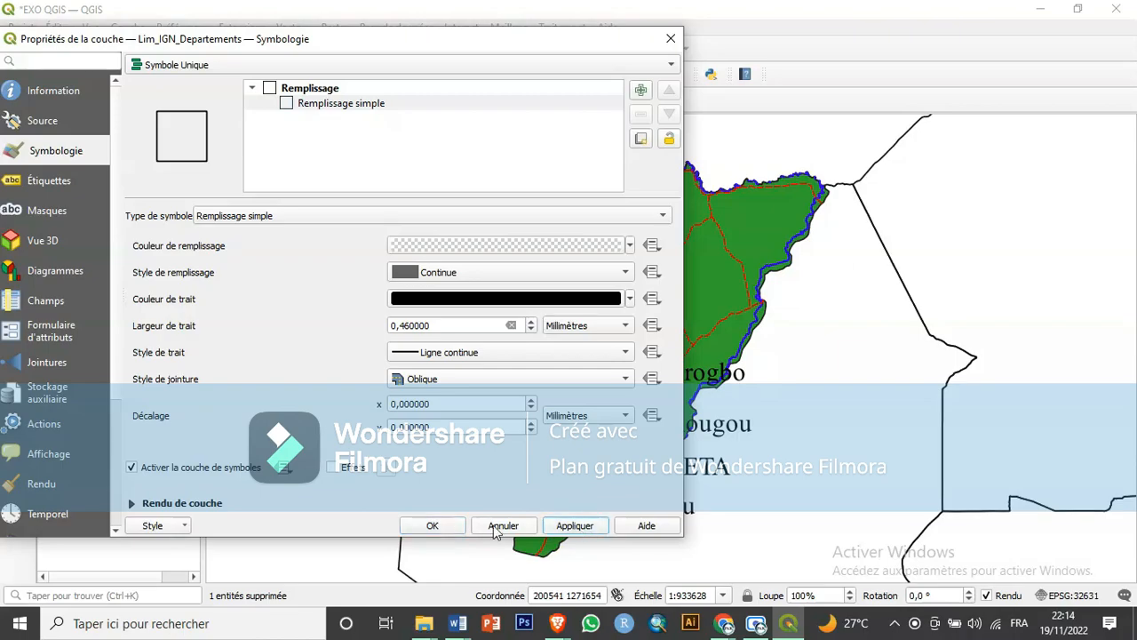
{"action": "left_click", "coordinate": [431, 526]}
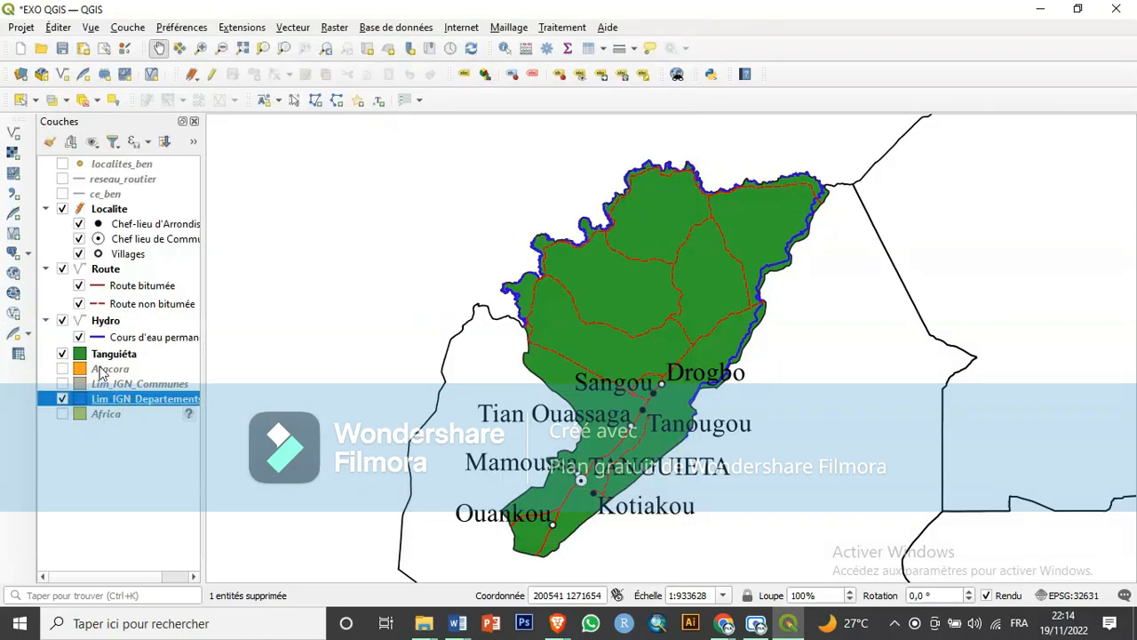
Show the Atacora layer and style it with a grey fill and a 0.46 mm outline.
{"action": "left_click", "coordinate": [62, 368]}
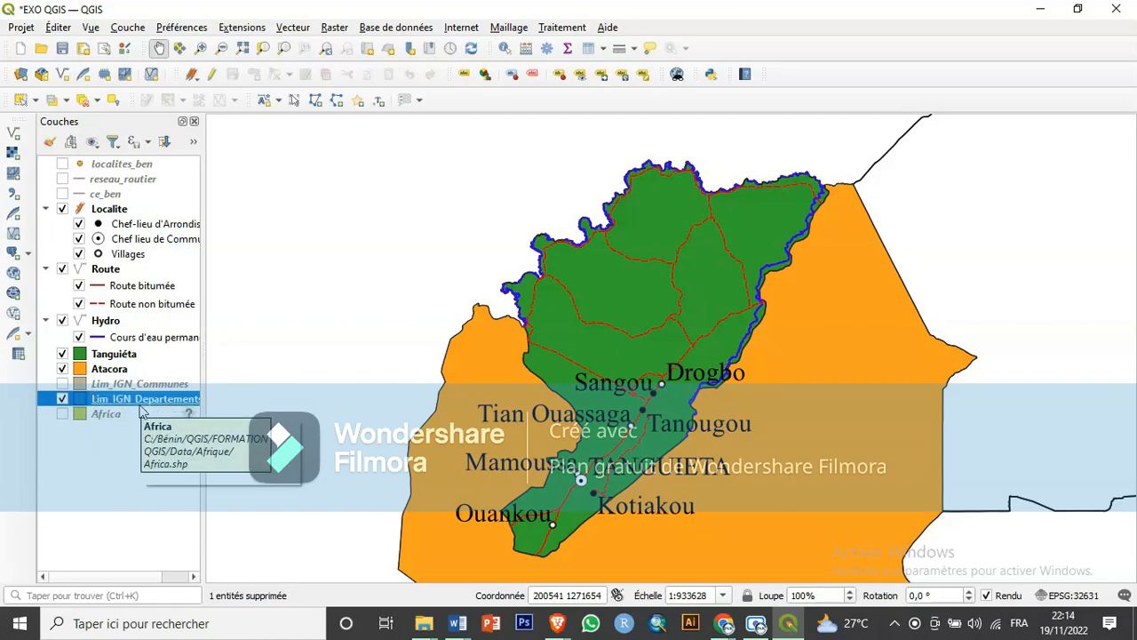
{"action": "left_click", "coordinate": [110, 369]}
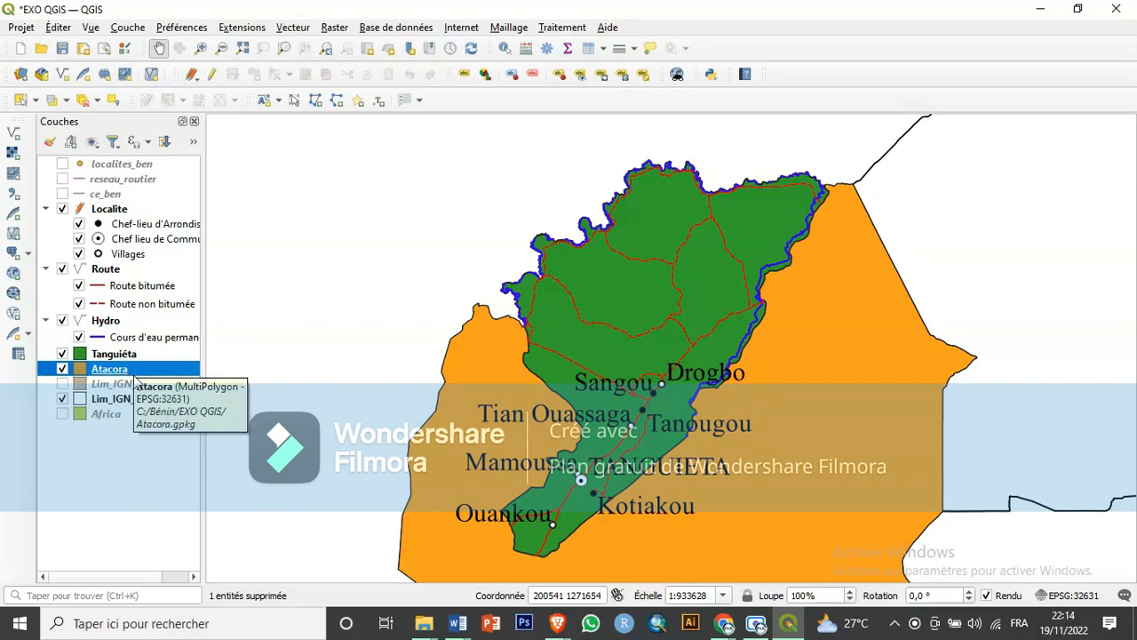
{"action": "double_click", "coordinate": [133, 371]}
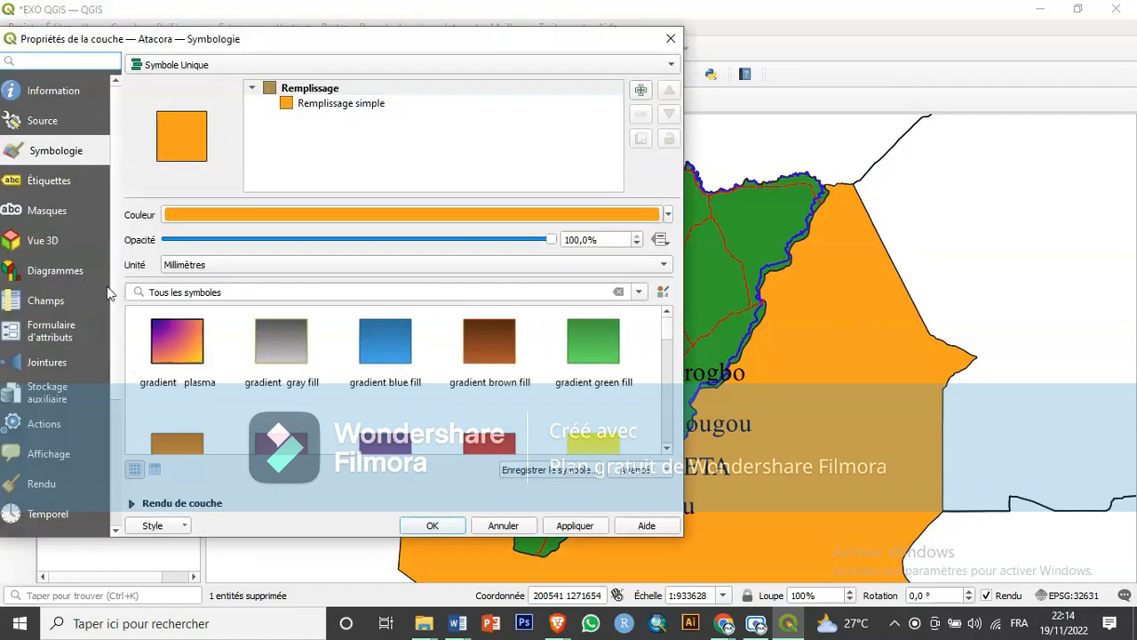
{"action": "left_click", "coordinate": [336, 104]}
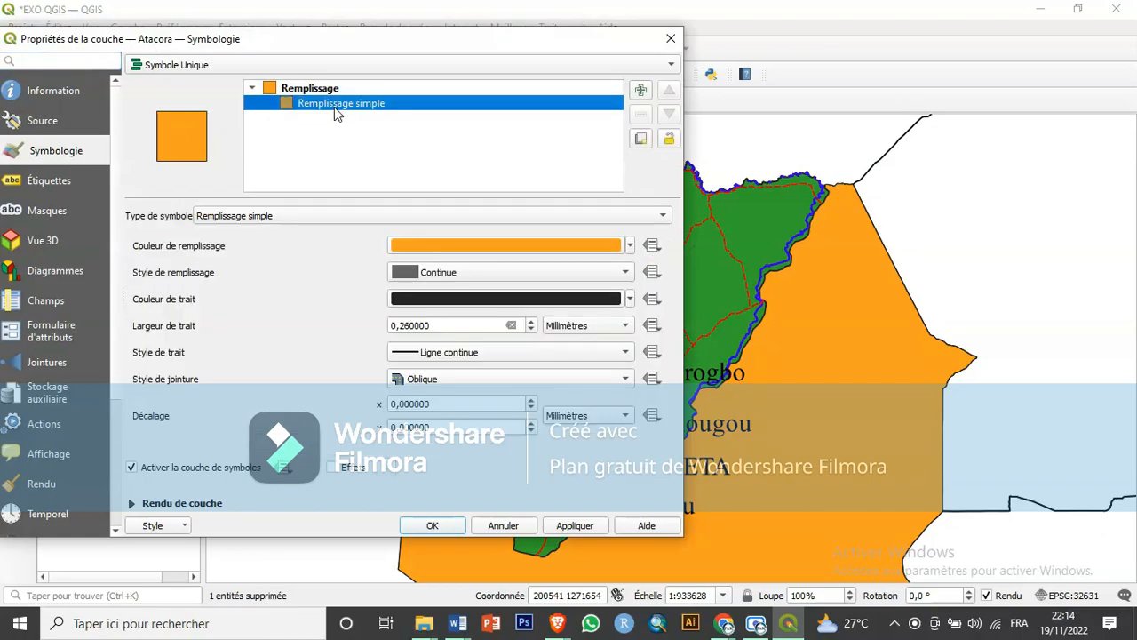
{"action": "left_click", "coordinate": [631, 248]}
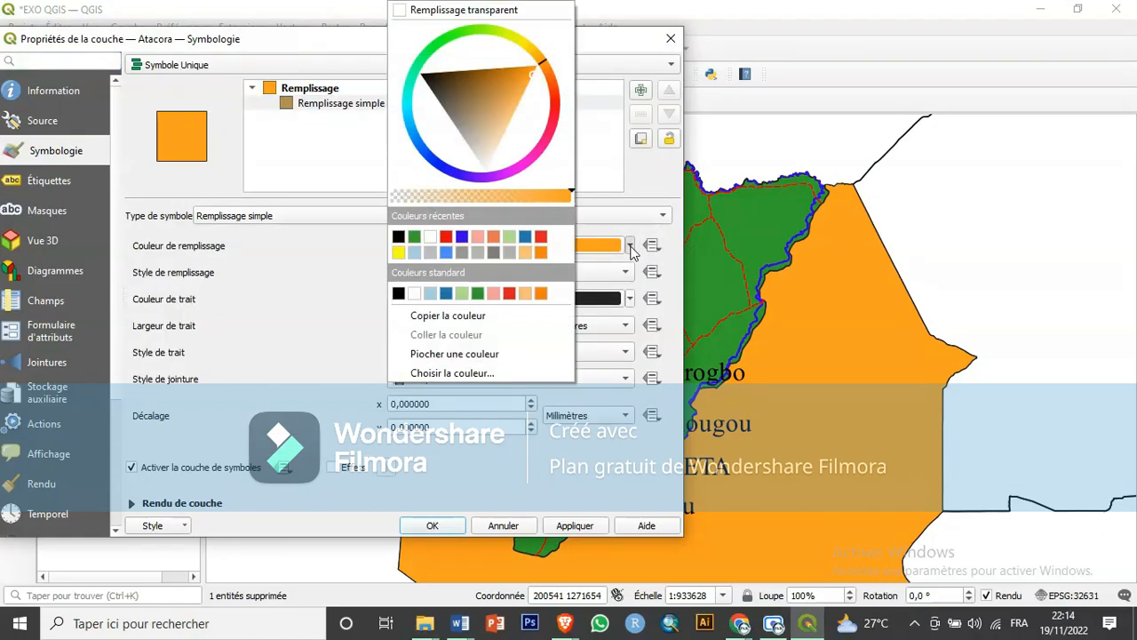
{"action": "left_click", "coordinate": [482, 251]}
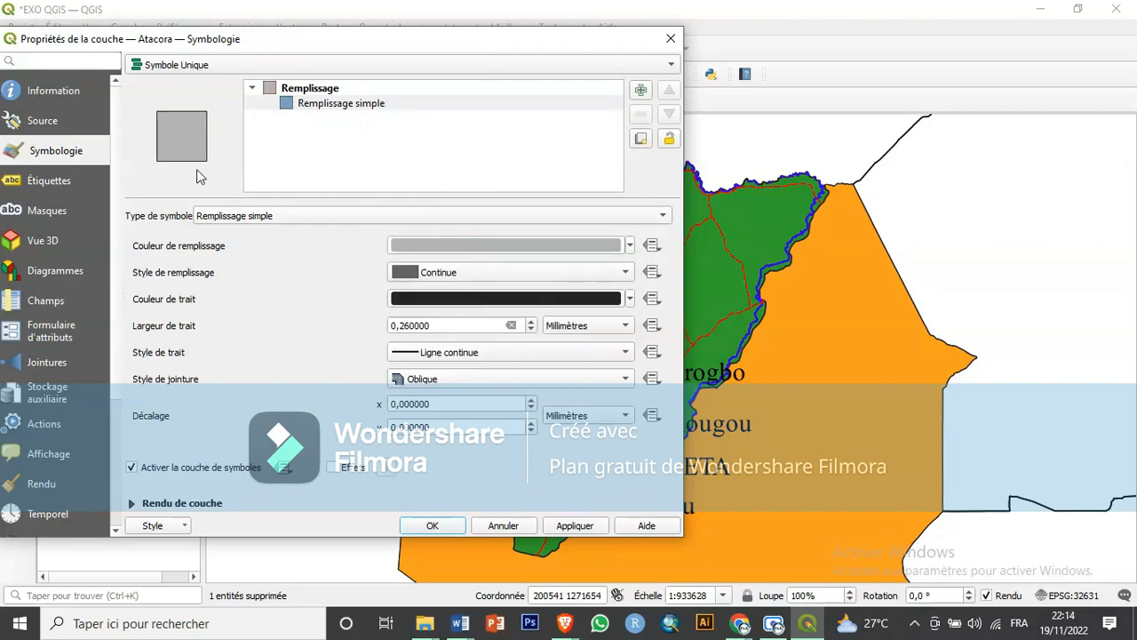
{"action": "left_click", "coordinate": [532, 321]}
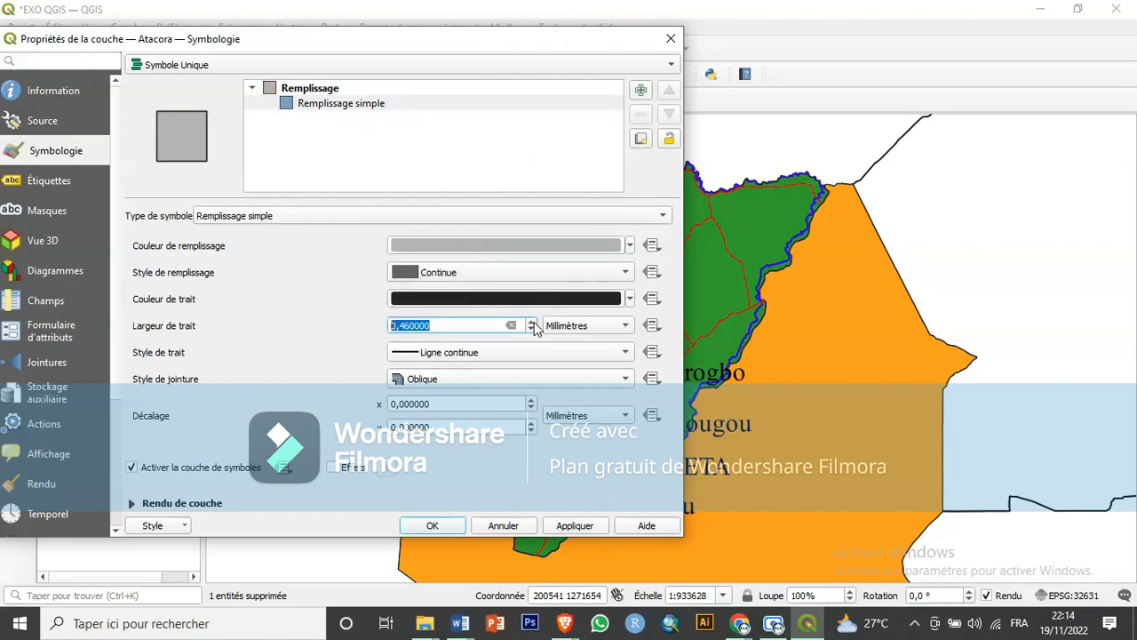
{"action": "left_click", "coordinate": [583, 527]}
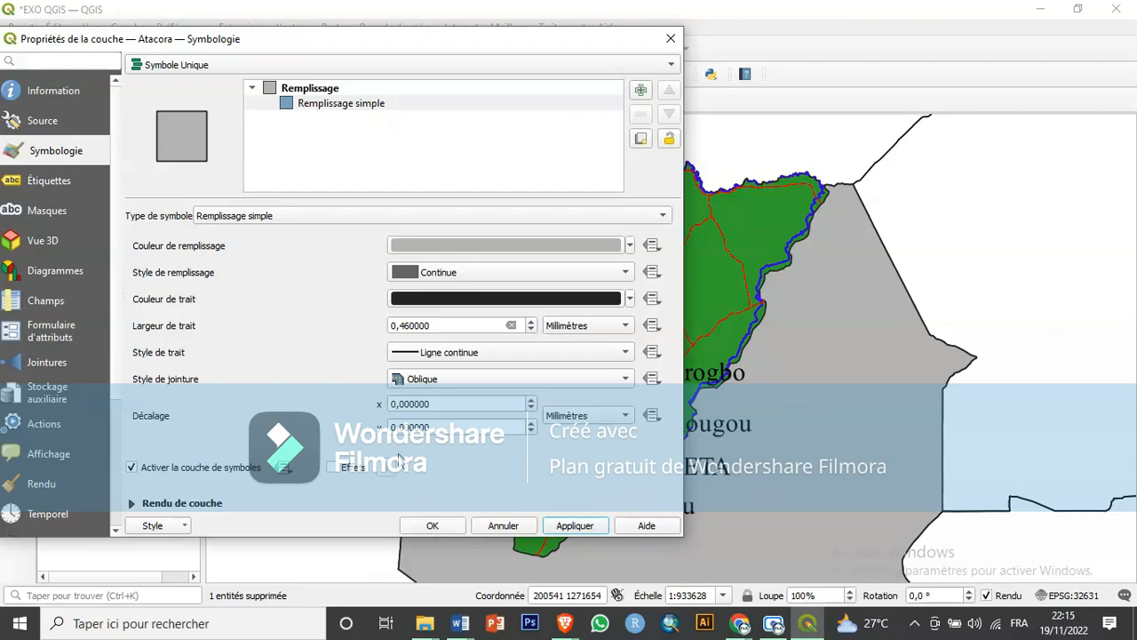
{"action": "left_click", "coordinate": [432, 525]}
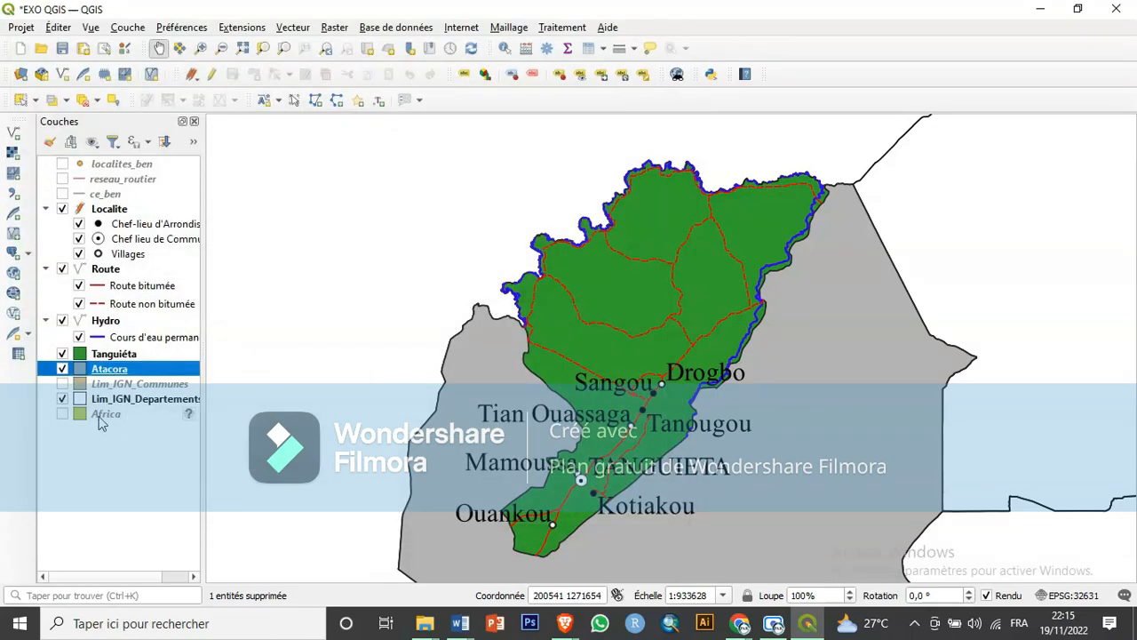
Make the Africa layer visible and zoom the map to its full extent.
{"action": "left_click", "coordinate": [99, 414]}
{"action": "left_click", "coordinate": [62, 414]}
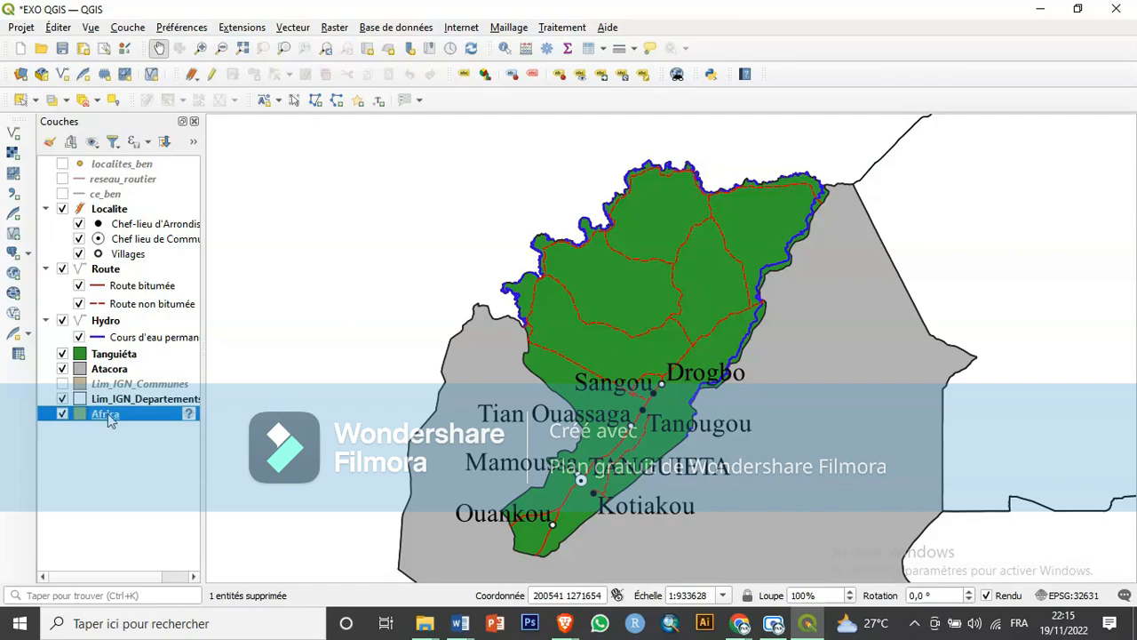
{"action": "right_click", "coordinate": [119, 419]}
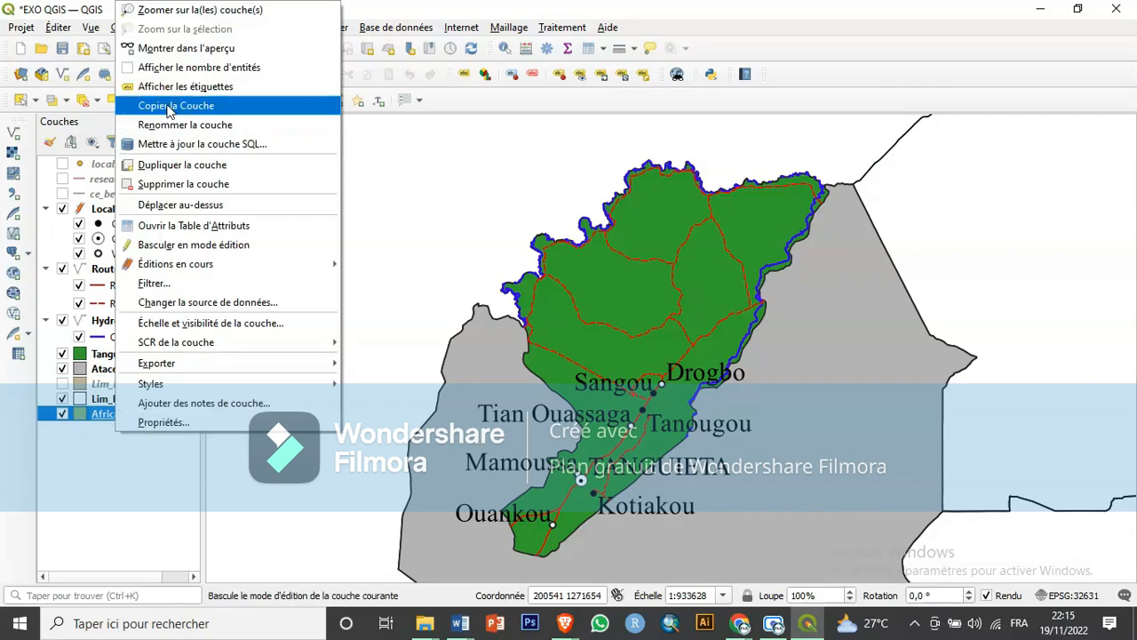
{"action": "left_click", "coordinate": [182, 12]}
{"action": "left_click_drag", "start_coordinate": [721, 309], "coordinate": [702, 328]}
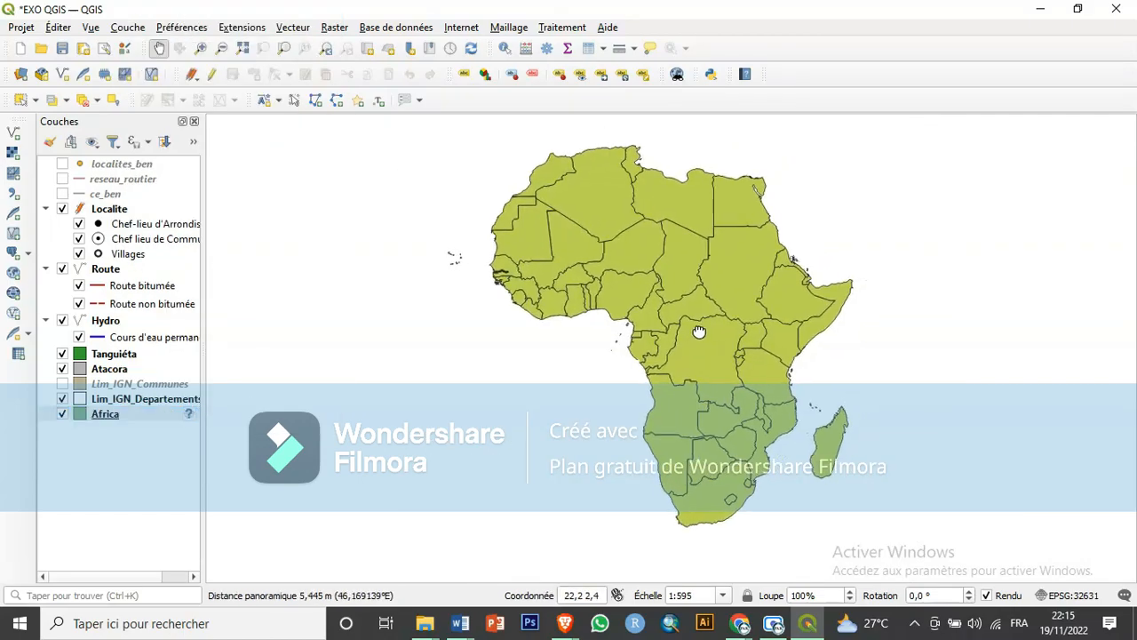
Apply a transparent fill and a 0.46 mm outline to the Africa layer's symbology.
{"action": "left_click", "coordinate": [133, 415]}
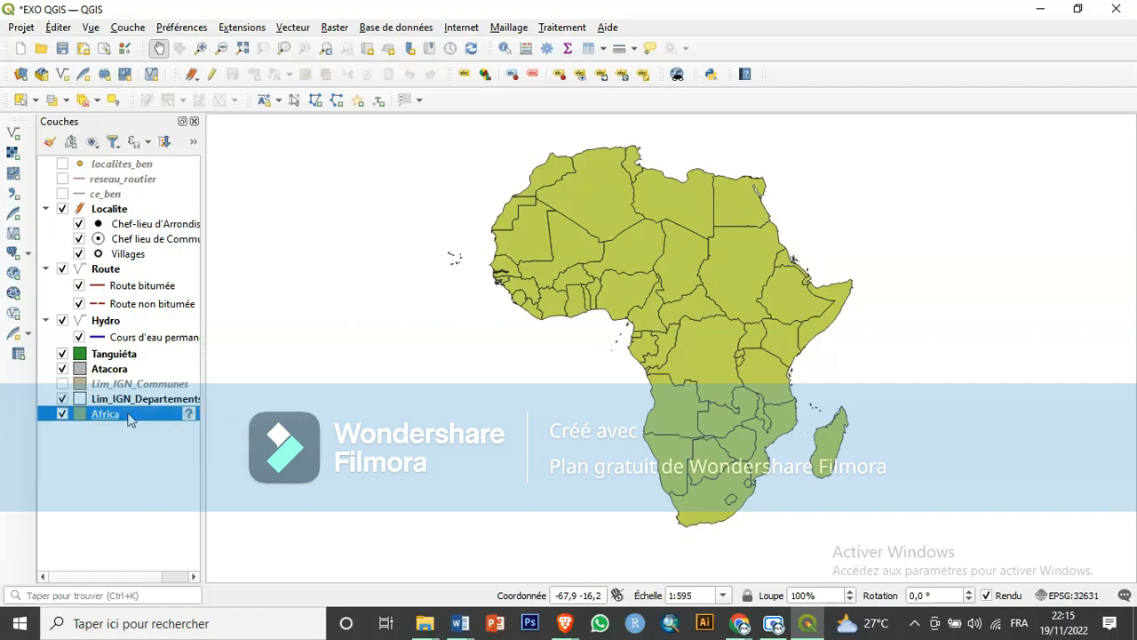
{"action": "right_click", "coordinate": [132, 419]}
{"action": "left_click", "coordinate": [152, 422]}
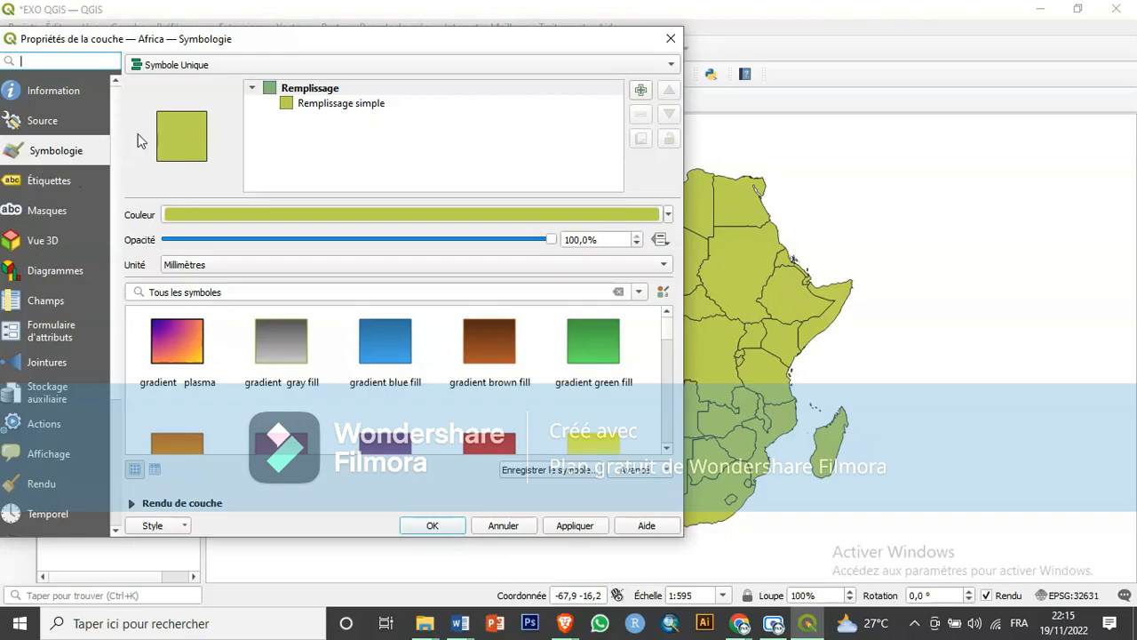
{"action": "left_click", "coordinate": [337, 103]}
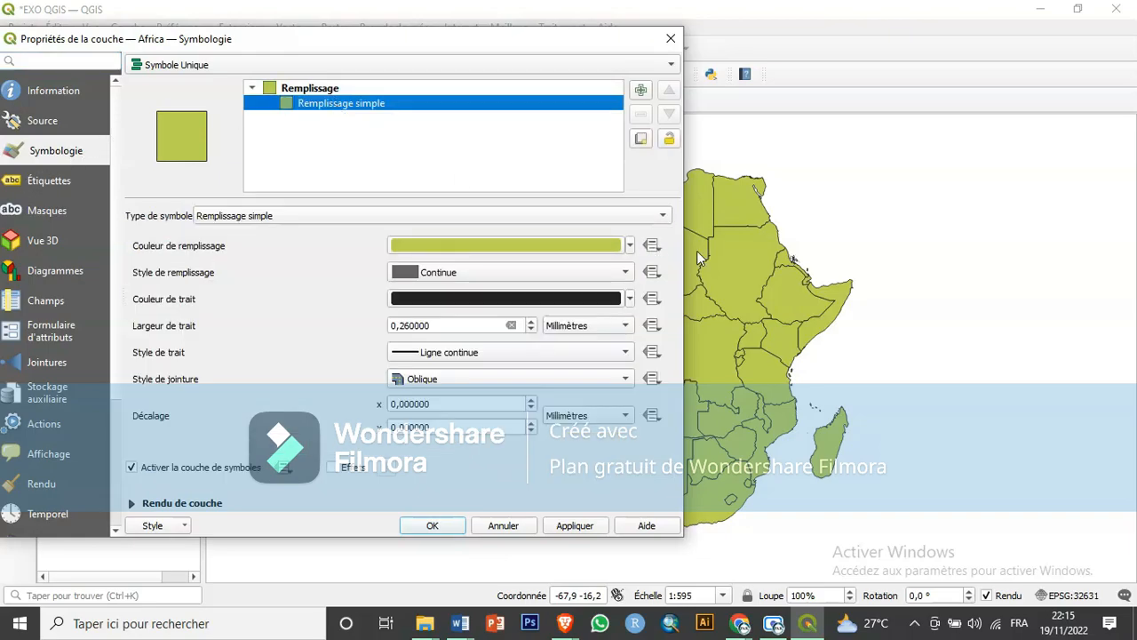
{"action": "left_click", "coordinate": [631, 246]}
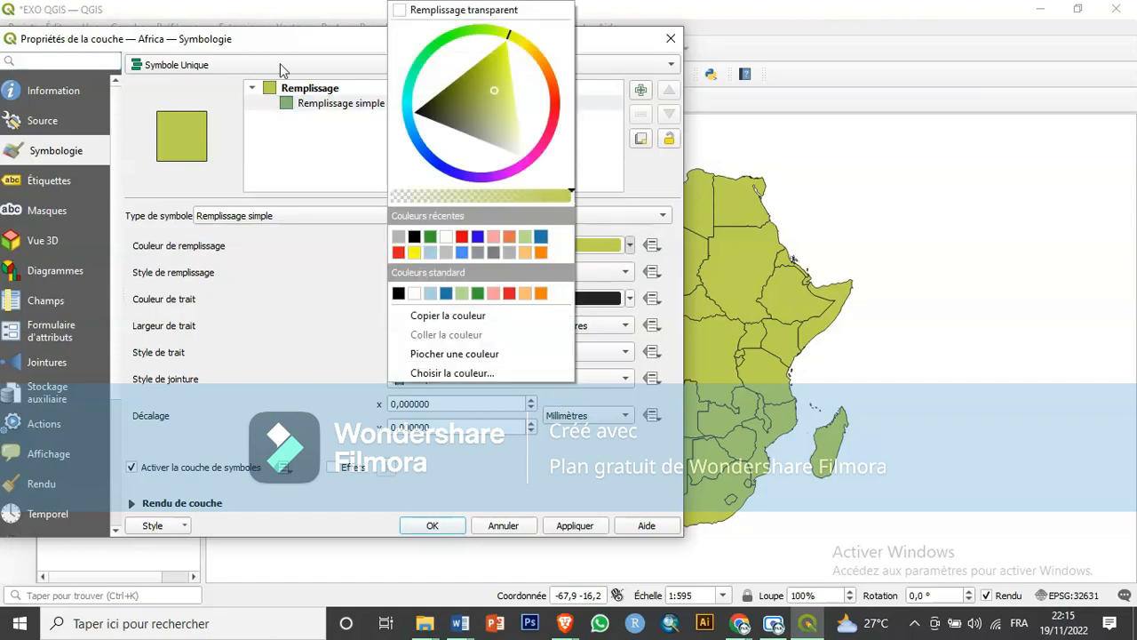
{"action": "left_click", "coordinate": [402, 14]}
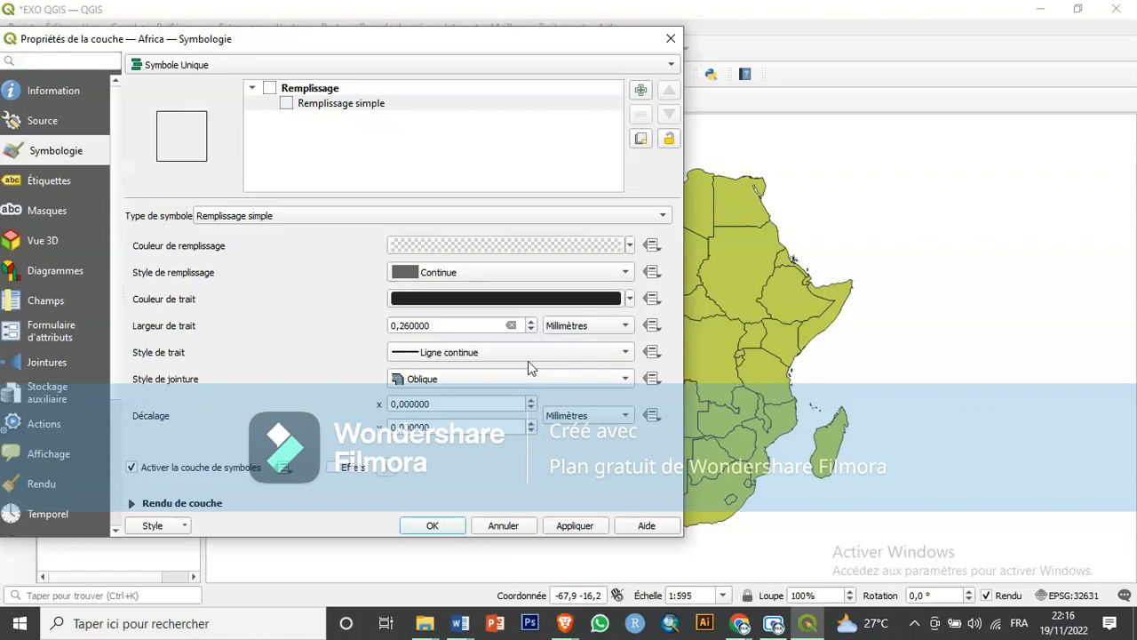
{"action": "left_click", "coordinate": [531, 321]}
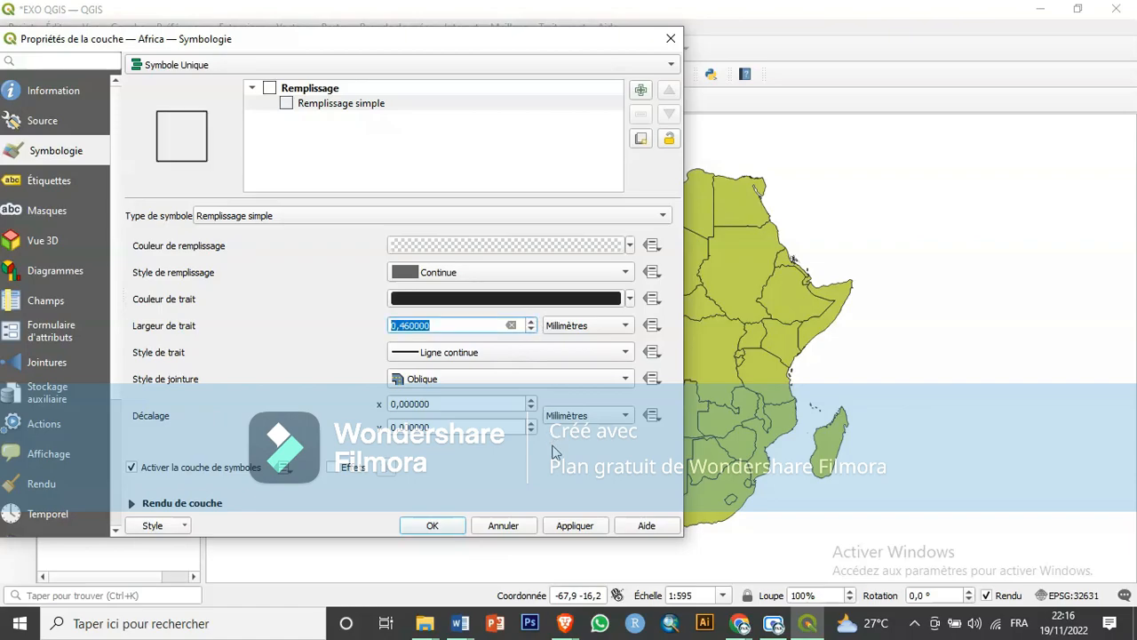
{"action": "left_click", "coordinate": [582, 529]}
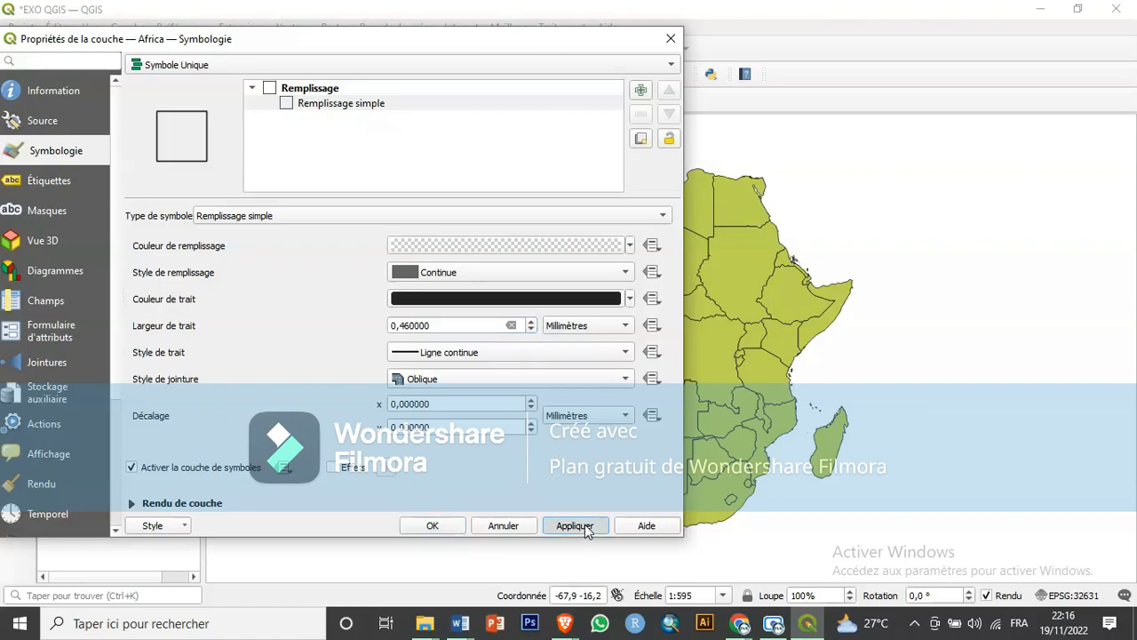
Confirm the Africa layer's symbology and zoom the map to the extent of the Tanguiéta layer.
{"action": "left_click", "coordinate": [433, 526]}
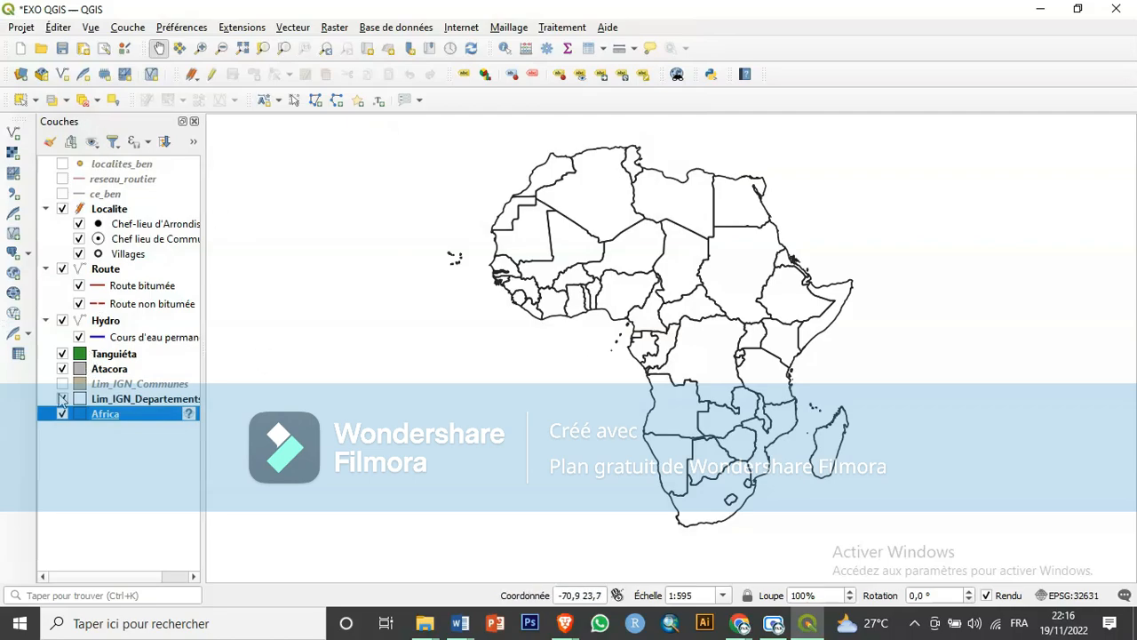
{"action": "left_click", "coordinate": [125, 354]}
{"action": "right_click", "coordinate": [120, 357]}
{"action": "left_click", "coordinate": [236, 18]}
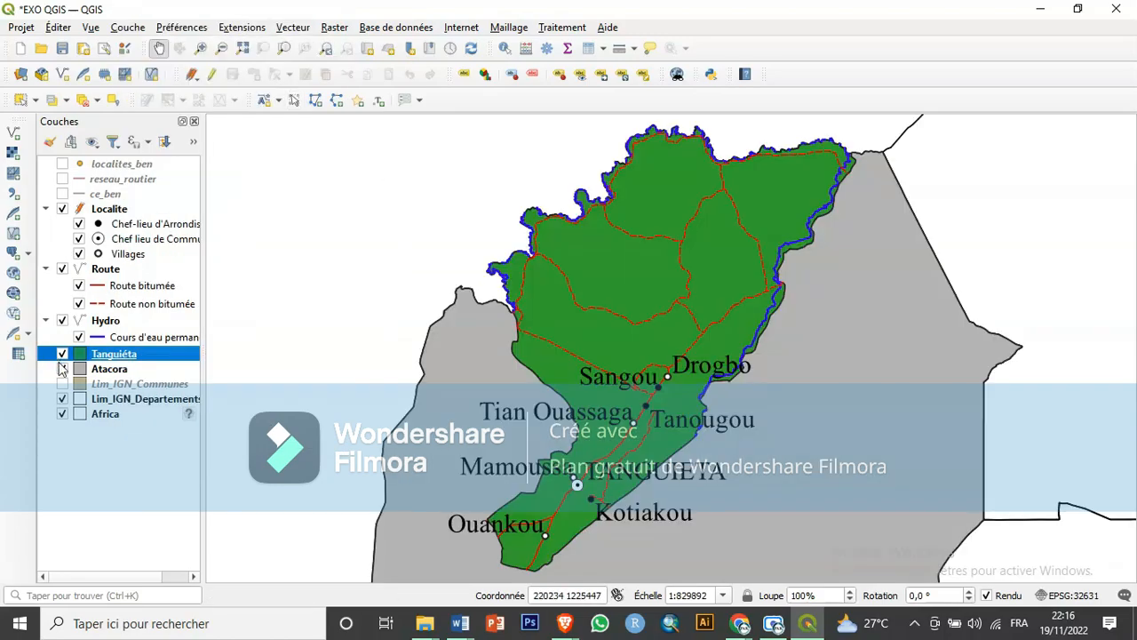
Hide the Atacora and Lim_IGN_Departements layers on the map.
{"action": "left_click", "coordinate": [62, 369]}
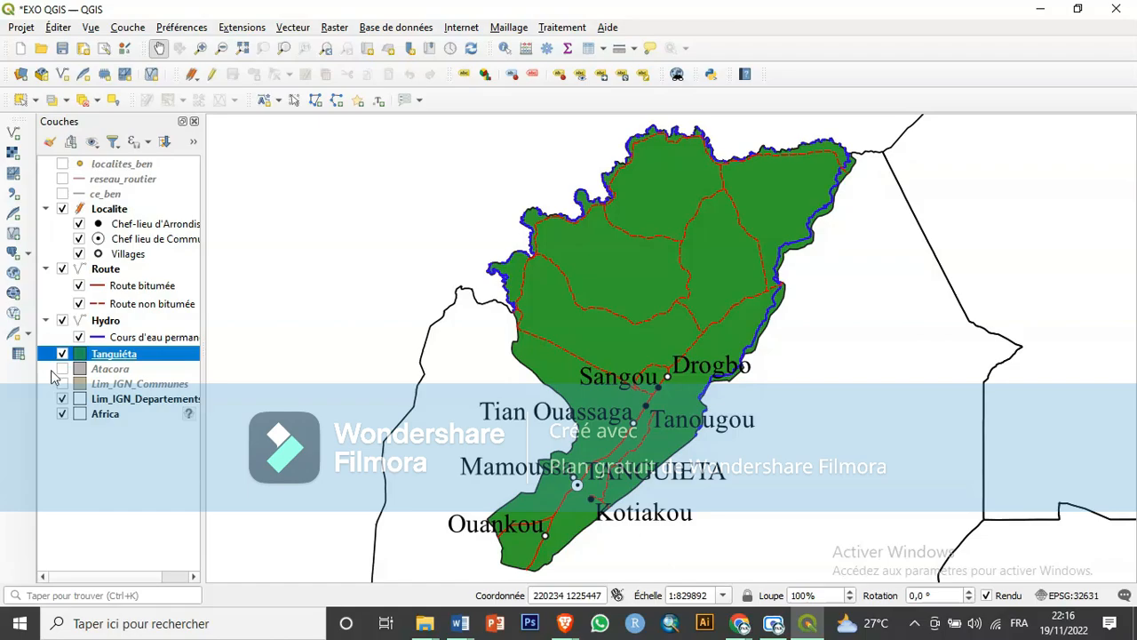
{"action": "left_click", "coordinate": [62, 399]}
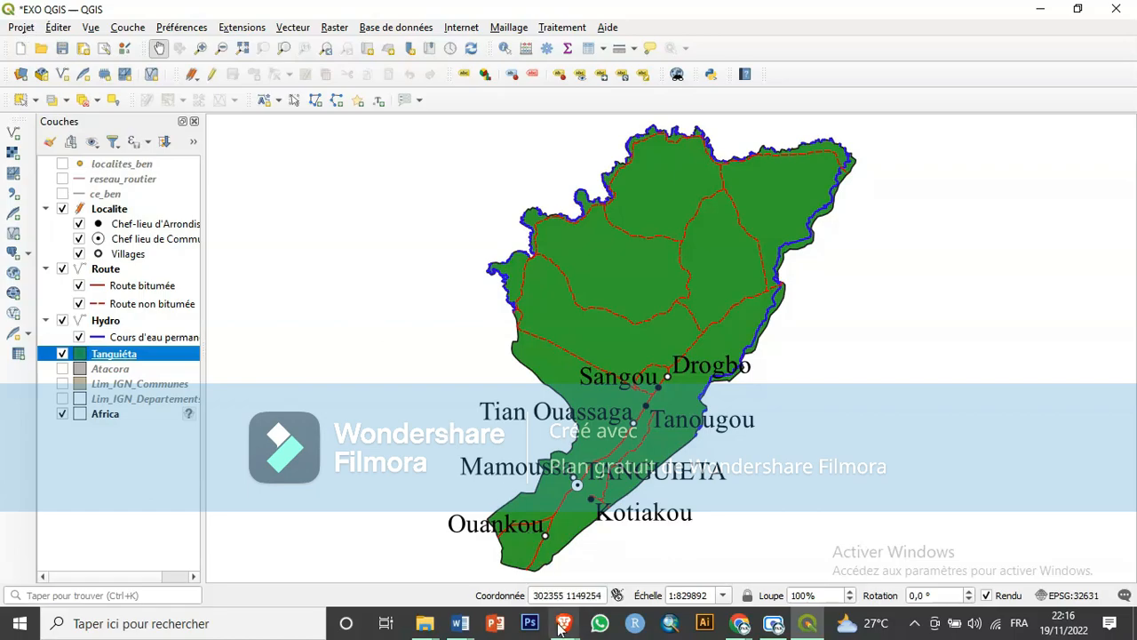
{"action": "mouse_move", "coordinate": [564, 623]}
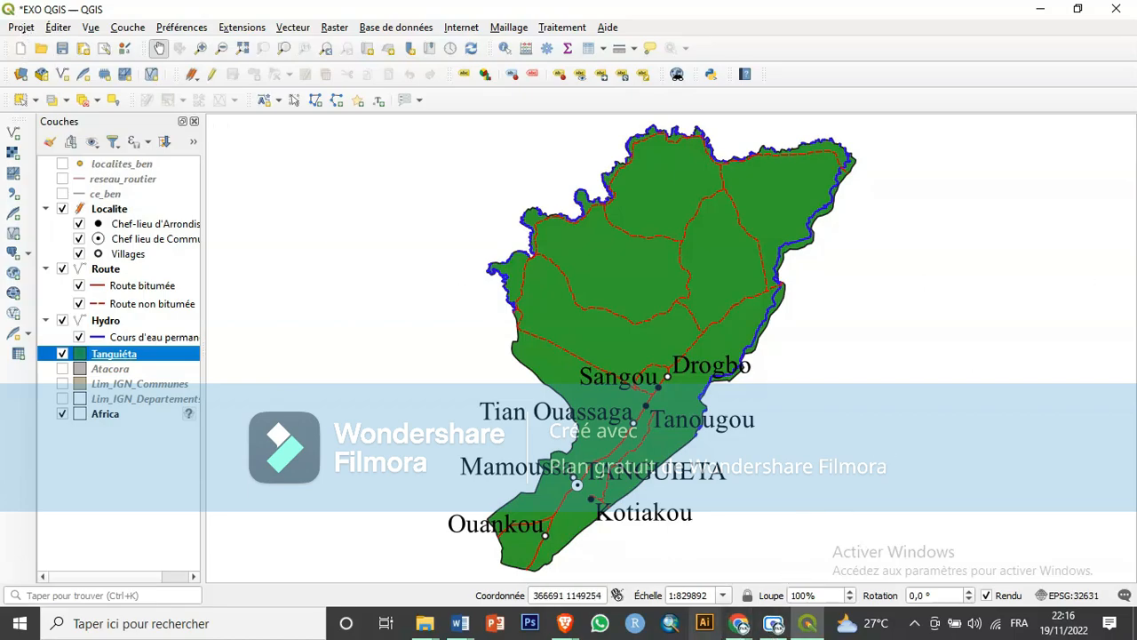
{"action": "mouse_move", "coordinate": [769, 629]}
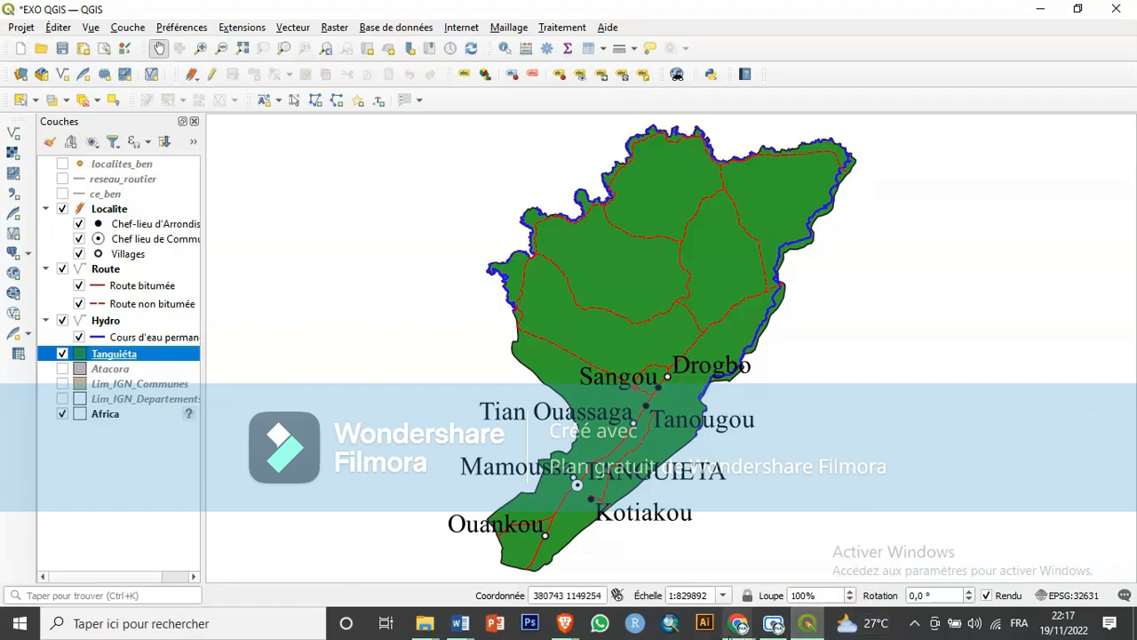
{"action": "left_click", "coordinate": [21, 28]}
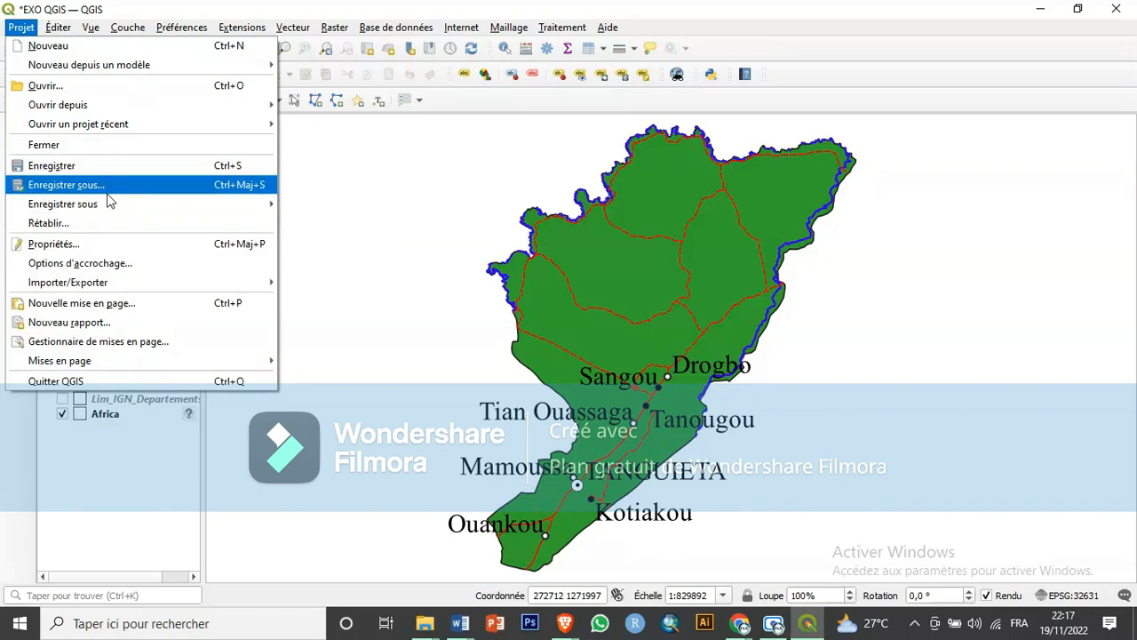
{"action": "mouse_move", "coordinate": [109, 204]}
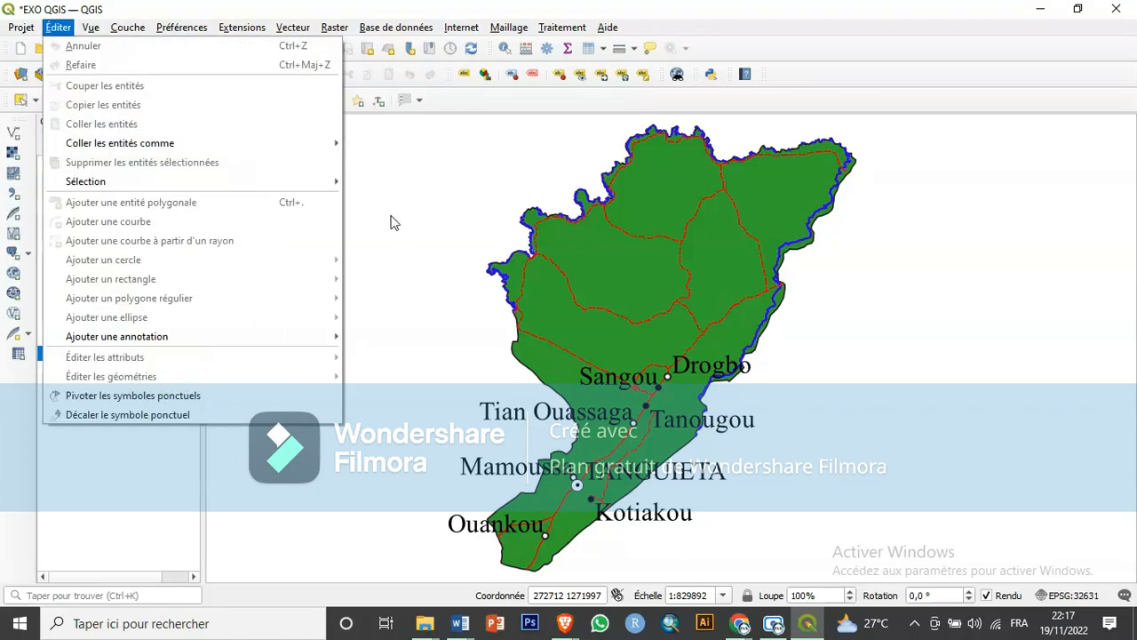
{"action": "left_click", "coordinate": [577, 283]}
{"action": "left_click_drag", "start_coordinate": [579, 283], "coordinate": [598, 269]}
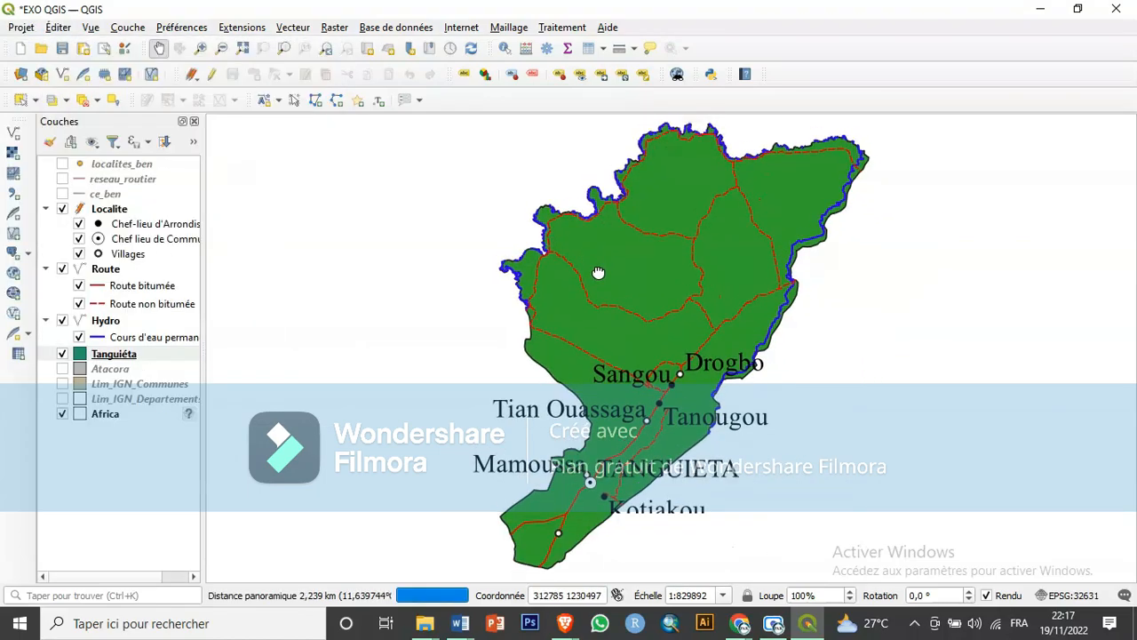
Create a new print layout titled EXO QGIS for the Tanguiéta map.
{"action": "left_click", "coordinate": [13, 31]}
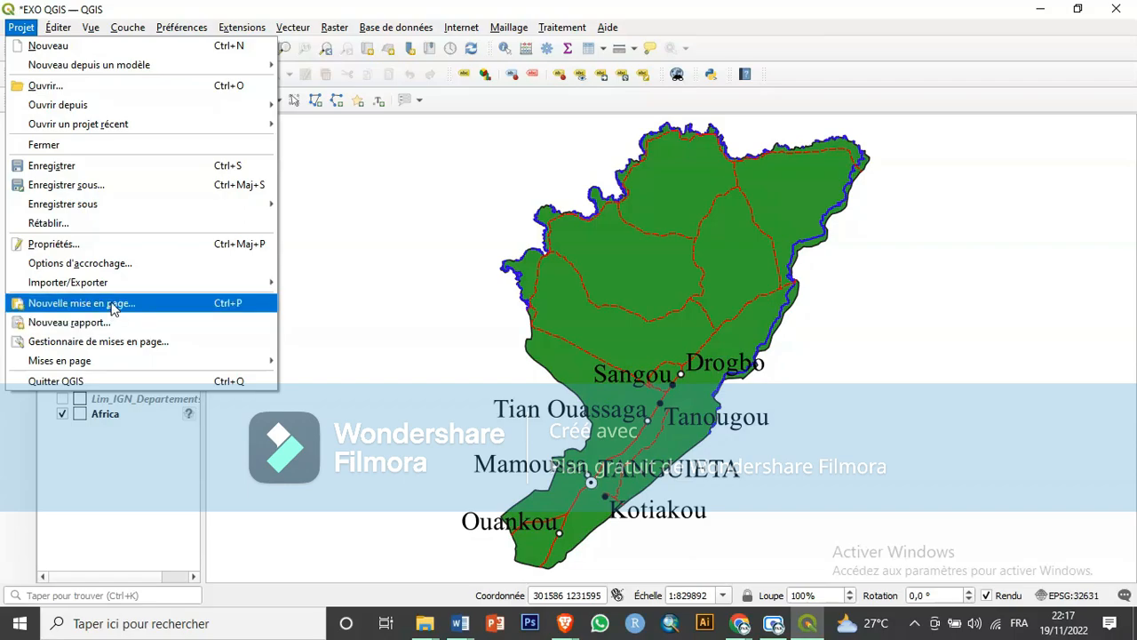
{"action": "left_click", "coordinate": [147, 311]}
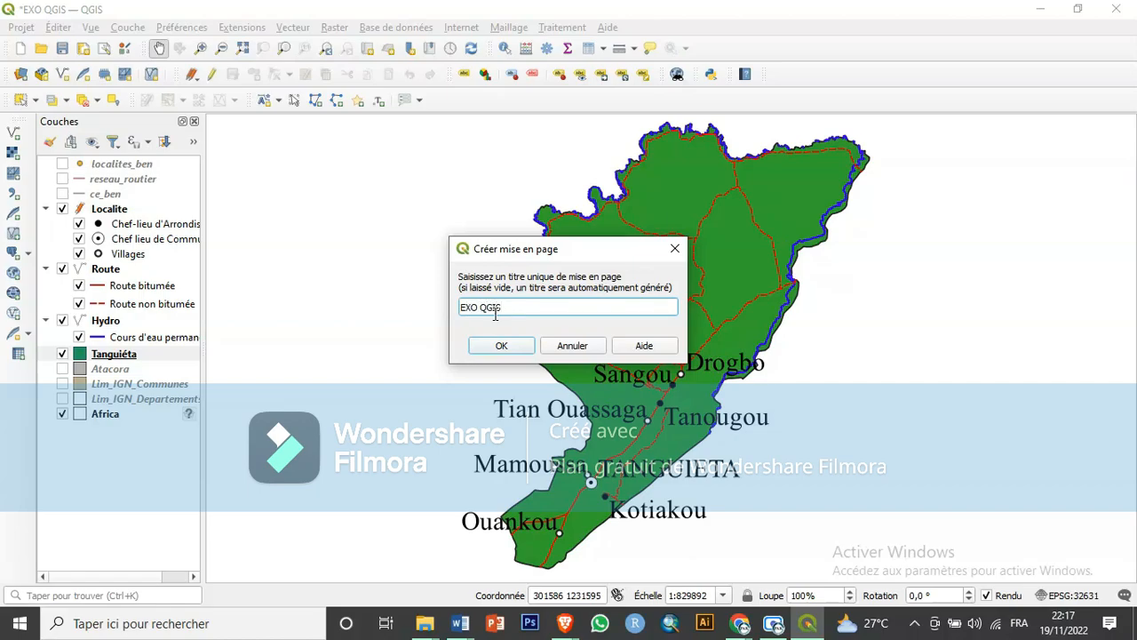
{"action": "left_click", "coordinate": [522, 345]}
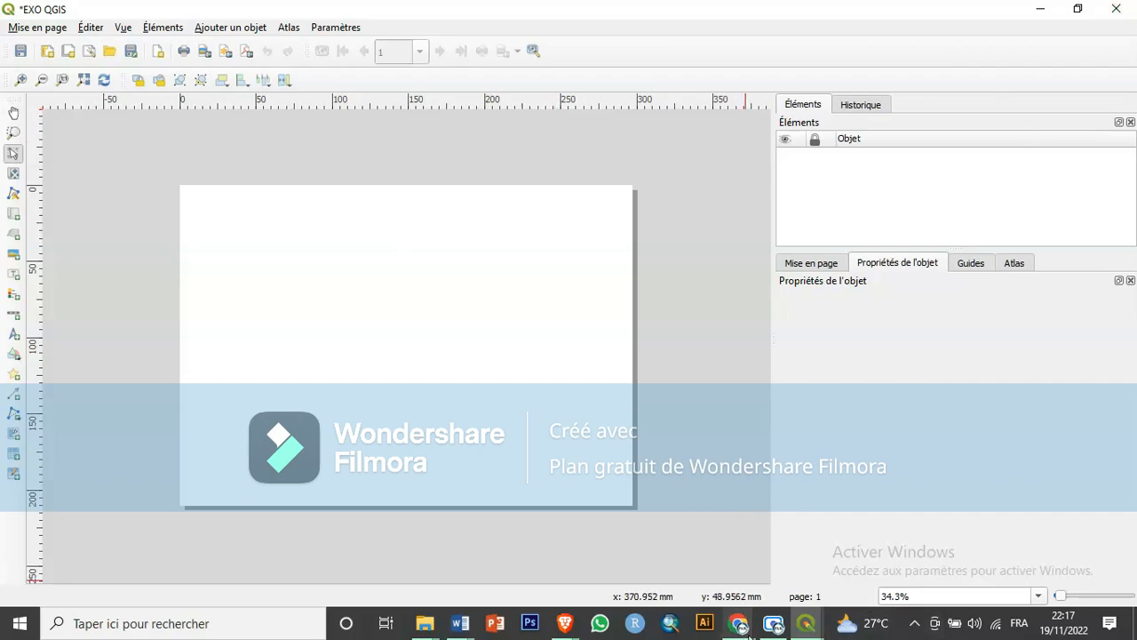
Switch to the Google Meet call in Brave to check the participants and call messages.
{"action": "mouse_move", "coordinate": [564, 623]}
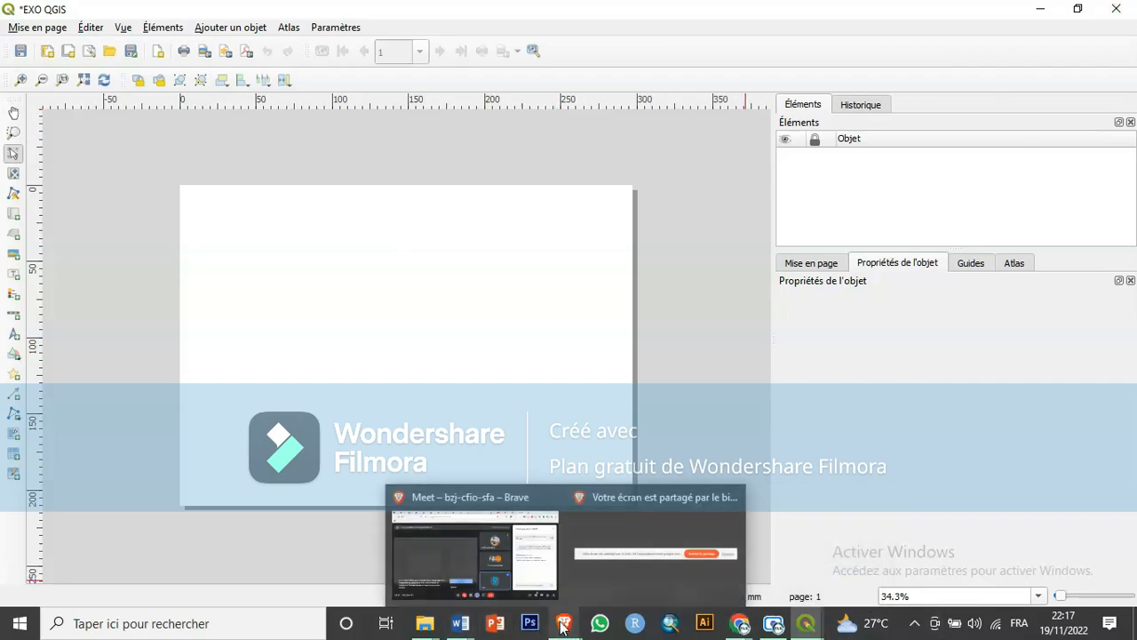
{"action": "left_click", "coordinate": [458, 580]}
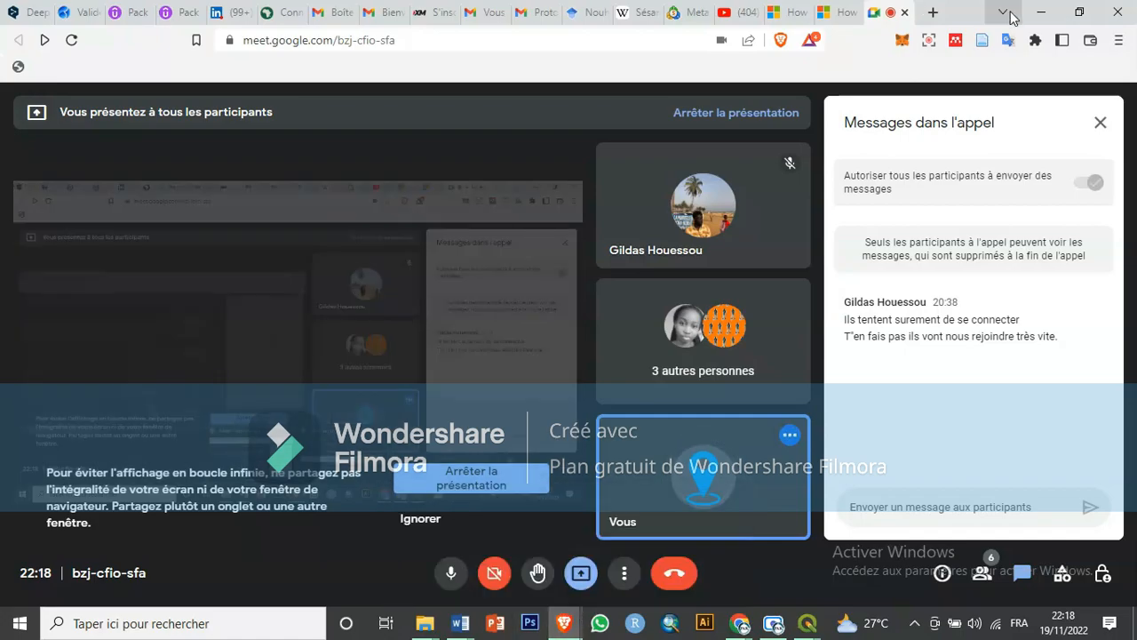
Switch from the browser to the QGIS print layout and open the properties of the blank page.
{"action": "left_click", "coordinate": [1035, 13]}
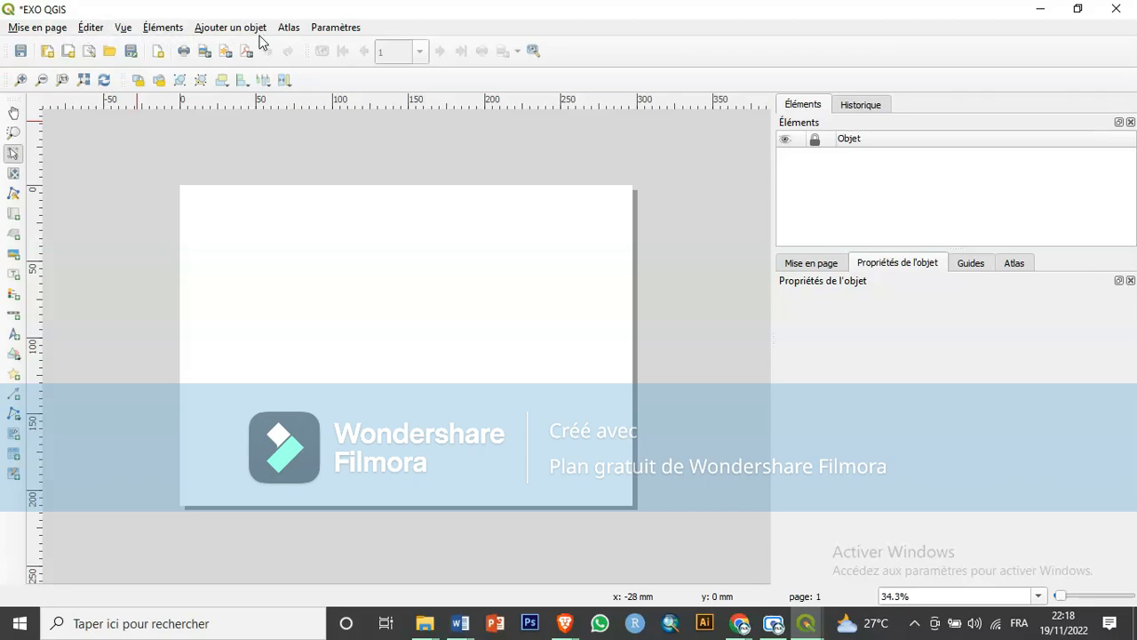
{"action": "left_click", "coordinate": [304, 296]}
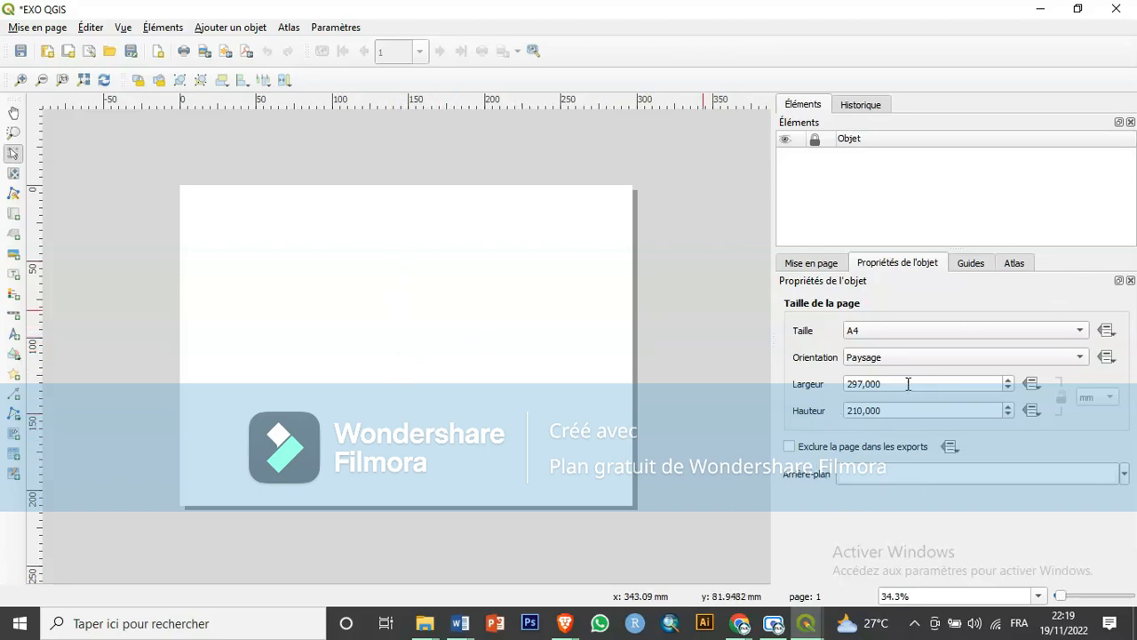
{"action": "right_click", "coordinate": [435, 352]}
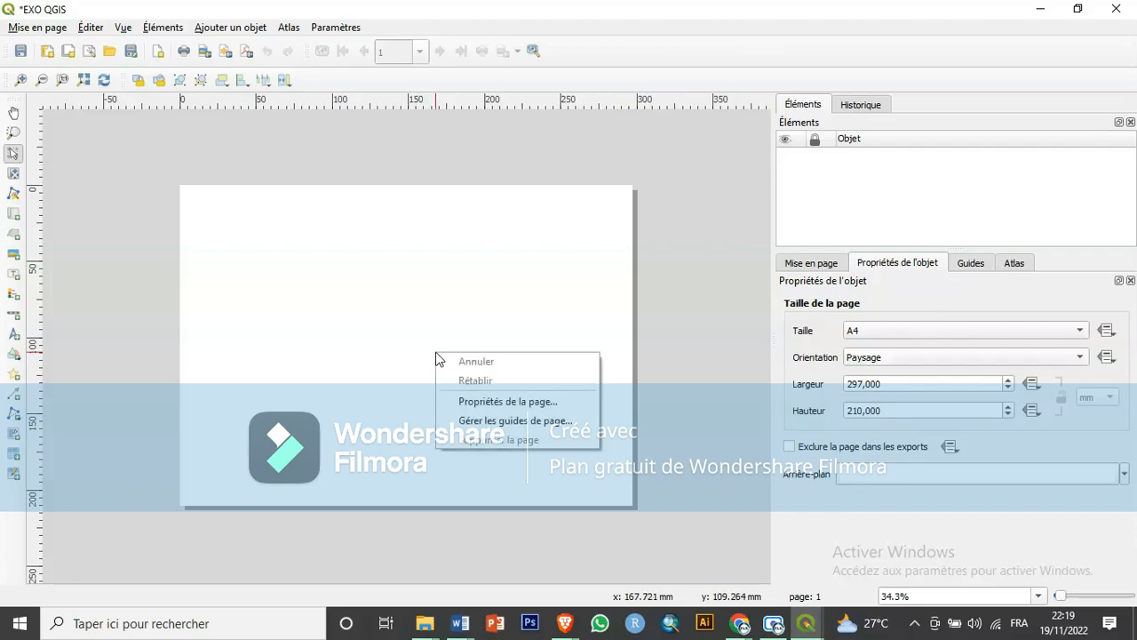
{"action": "left_click", "coordinate": [518, 402]}
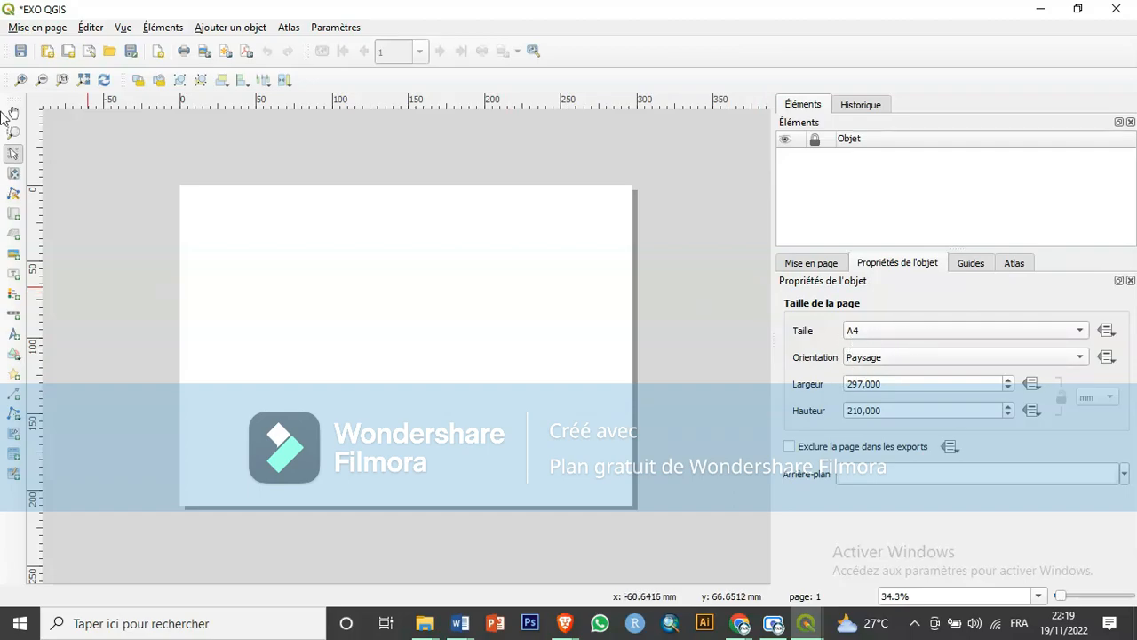
{"action": "left_click", "coordinate": [83, 80]}
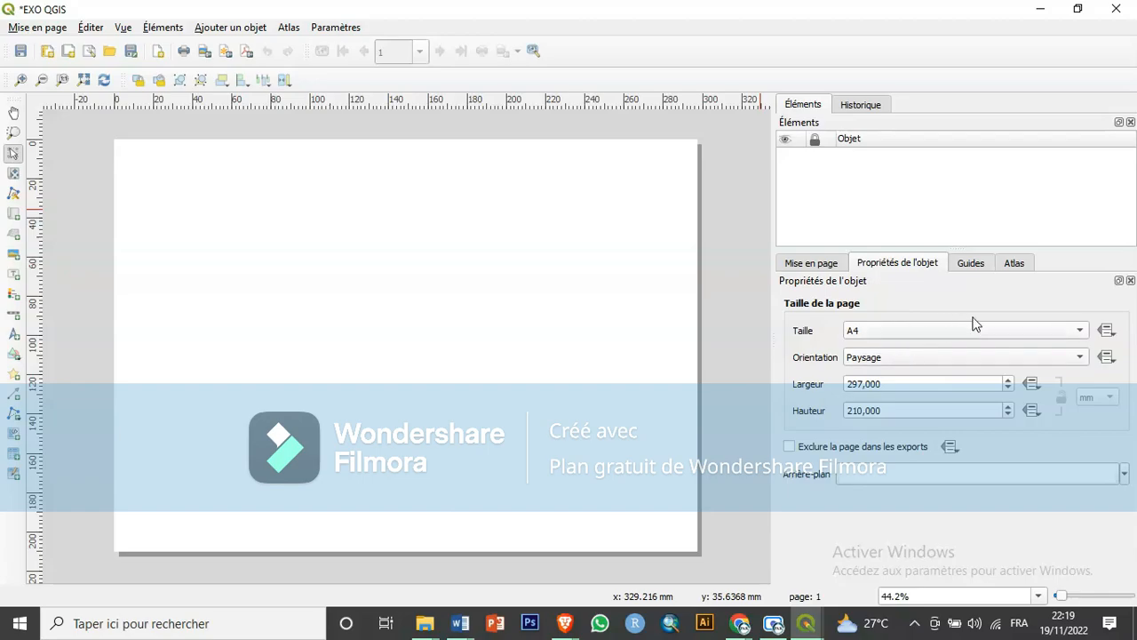
Review the available page sizes and orientations and compare the blank page with the map in the main project window.
{"action": "left_click", "coordinate": [1081, 331]}
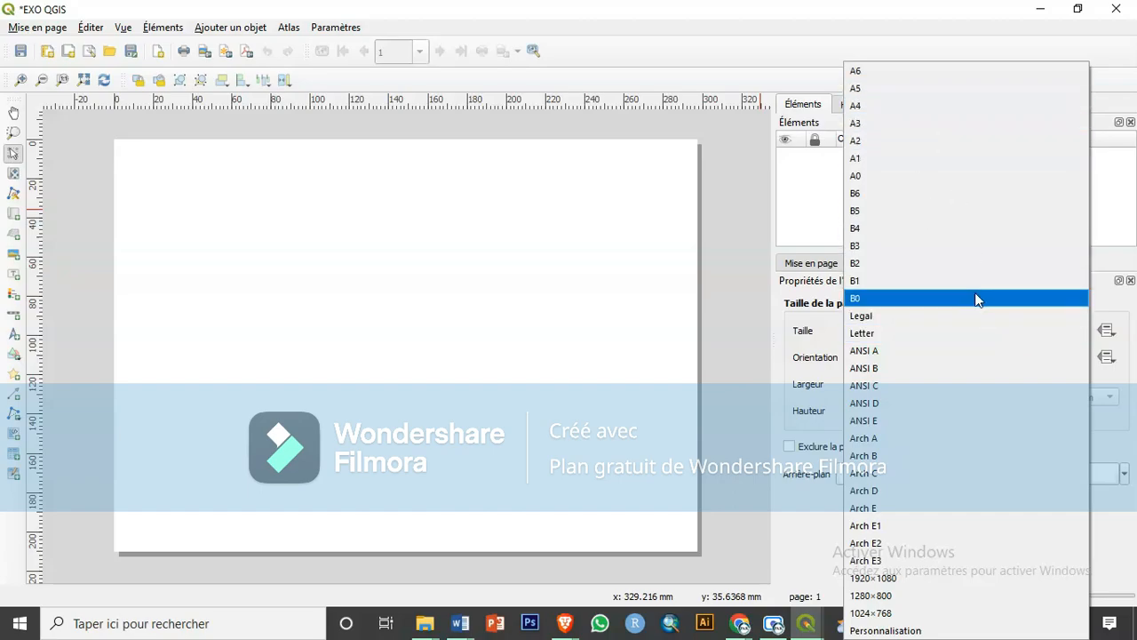
{"action": "left_click", "coordinate": [823, 339]}
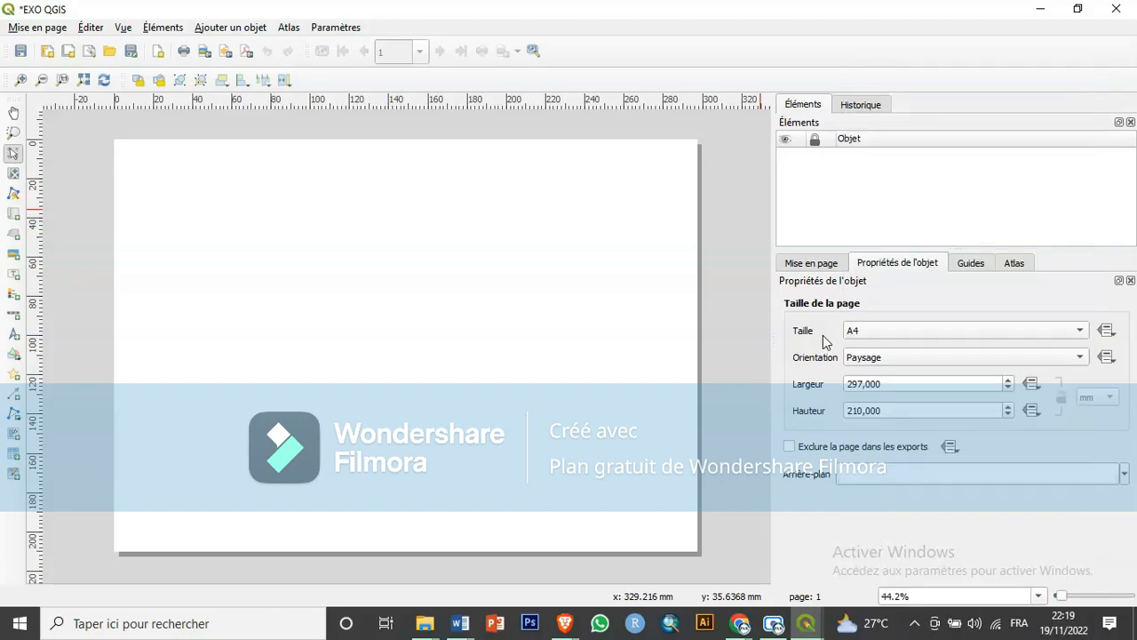
{"action": "left_click", "coordinate": [900, 357]}
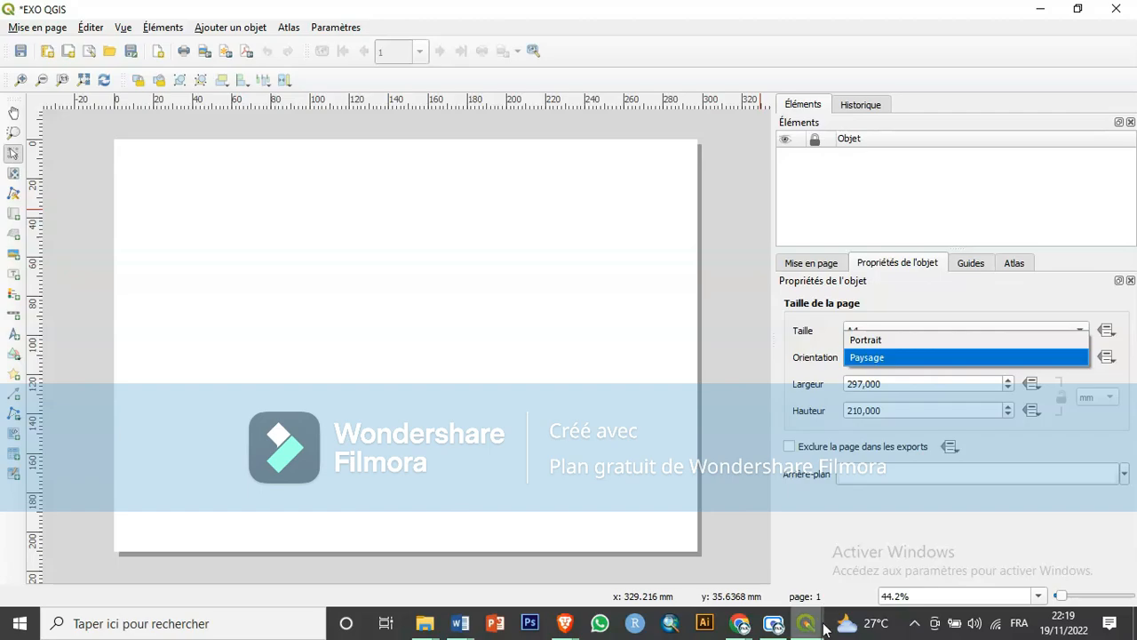
{"action": "mouse_move", "coordinate": [810, 627]}
{"action": "left_click", "coordinate": [755, 570]}
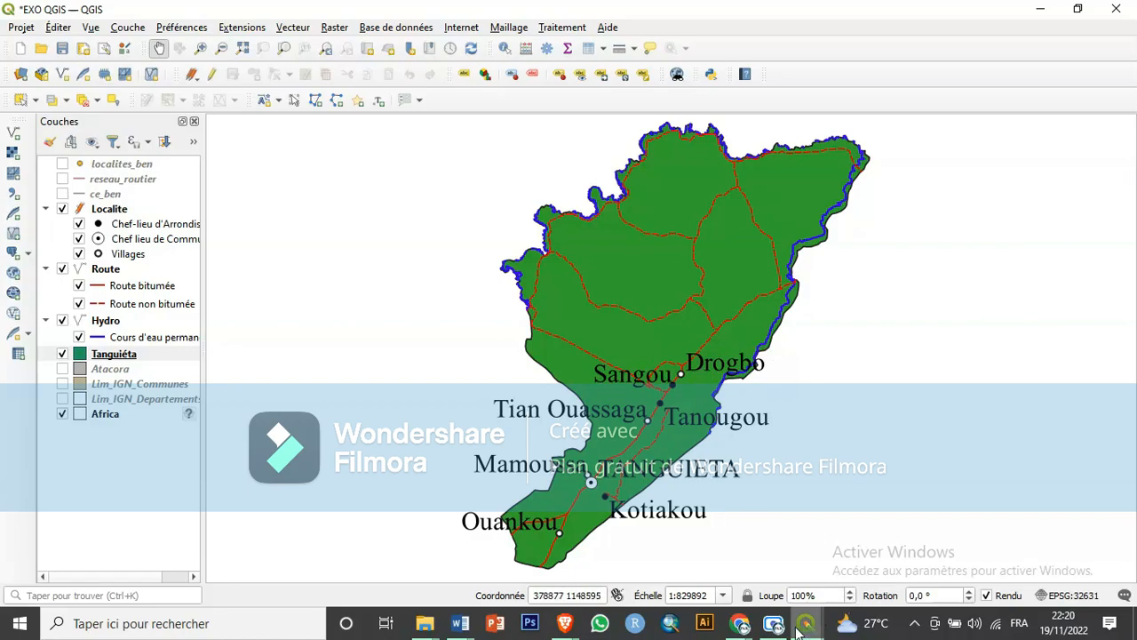
{"action": "mouse_move", "coordinate": [797, 629]}
{"action": "left_click", "coordinate": [888, 555]}
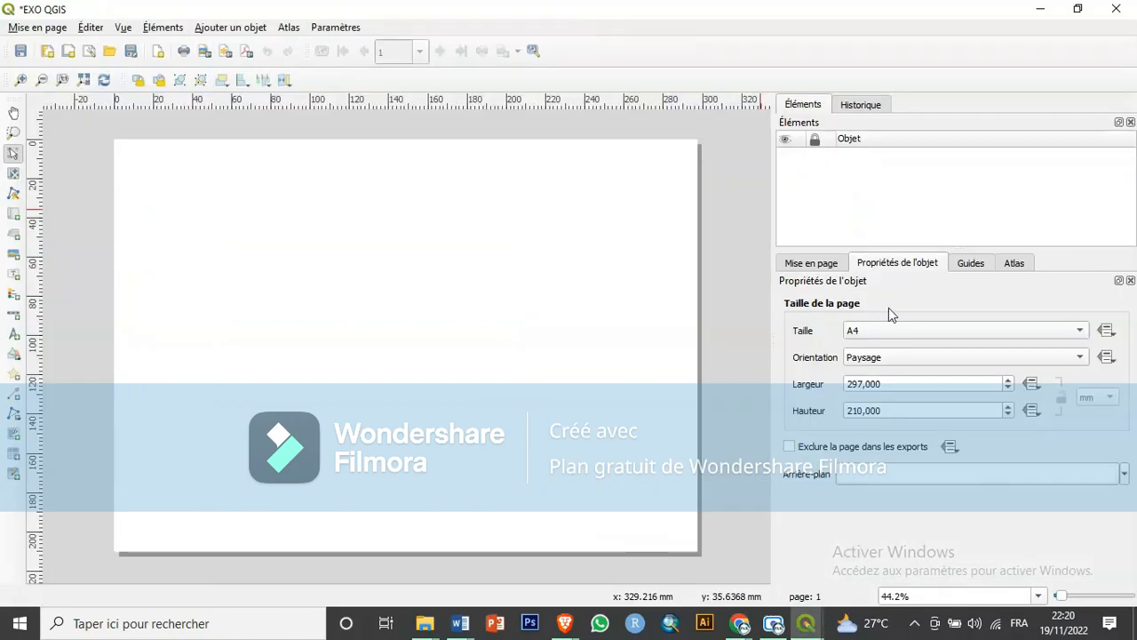
Set a custom page width of 304 mm.
{"action": "left_click", "coordinate": [1009, 379]}
{"action": "left_click", "coordinate": [1008, 379]}
{"action": "left_click", "coordinate": [1008, 379]}
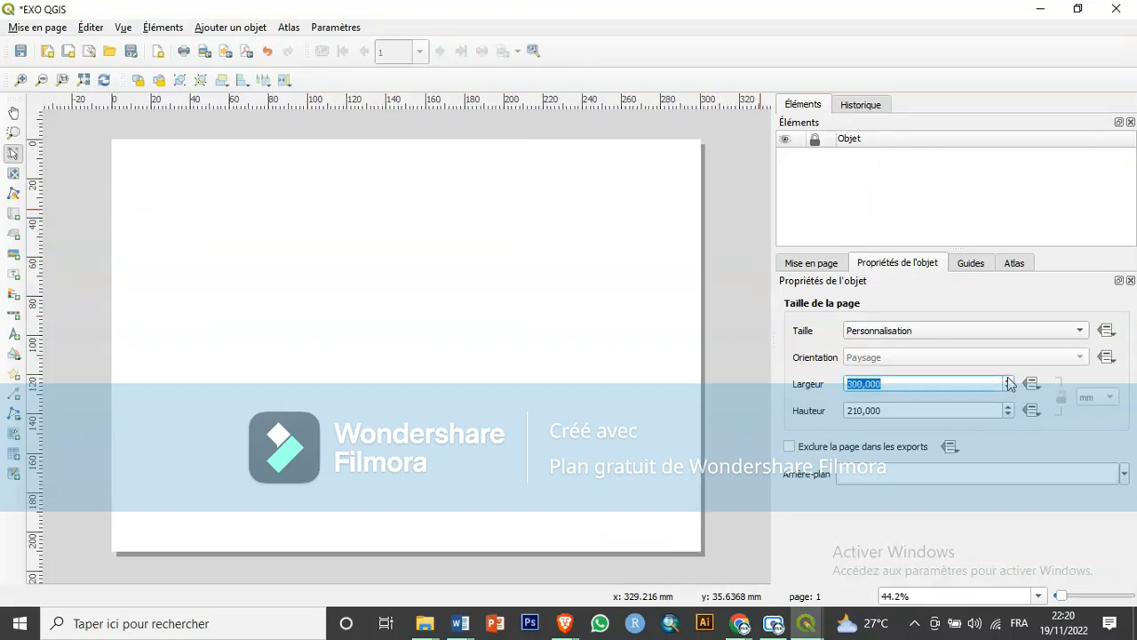
{"action": "left_click", "coordinate": [1009, 380]}
{"action": "left_click", "coordinate": [1008, 379]}
{"action": "left_click", "coordinate": [1008, 388]}
{"action": "left_click", "coordinate": [1008, 389]}
{"action": "left_click", "coordinate": [1008, 388]}
{"action": "left_click", "coordinate": [1009, 380]}
{"action": "left_click", "coordinate": [1010, 380]}
{"action": "left_click", "coordinate": [1009, 380]}
{"action": "left_click", "coordinate": [1010, 380]}
{"action": "left_click", "coordinate": [1009, 380]}
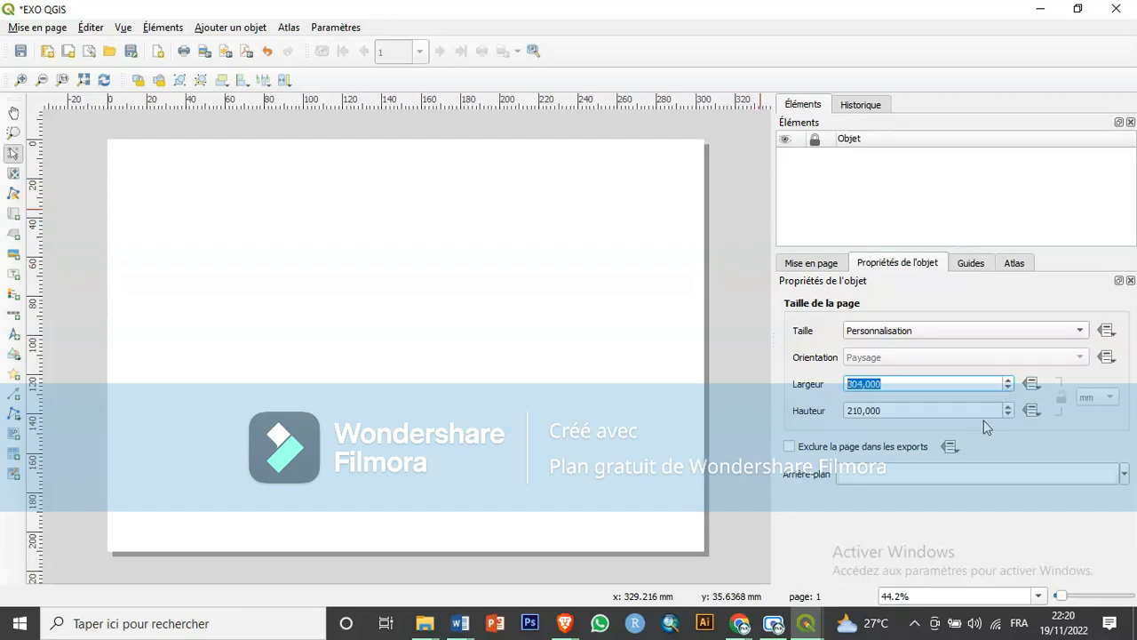
Set the page height to 226 mm.
{"action": "left_click", "coordinate": [1009, 406]}
{"action": "left_click", "coordinate": [1009, 406]}
{"action": "left_click", "coordinate": [1010, 406]}
{"action": "left_click", "coordinate": [1010, 406]}
{"action": "left_click", "coordinate": [1009, 406]}
{"action": "left_click", "coordinate": [1009, 406]}
{"action": "left_click", "coordinate": [1008, 406]}
{"action": "left_click", "coordinate": [1008, 406]}
{"action": "left_click", "coordinate": [1009, 406]}
{"action": "left_click", "coordinate": [1008, 406]}
{"action": "left_click", "coordinate": [1008, 406]}
{"action": "left_click", "coordinate": [1008, 406]}
{"action": "left_click", "coordinate": [1009, 406]}
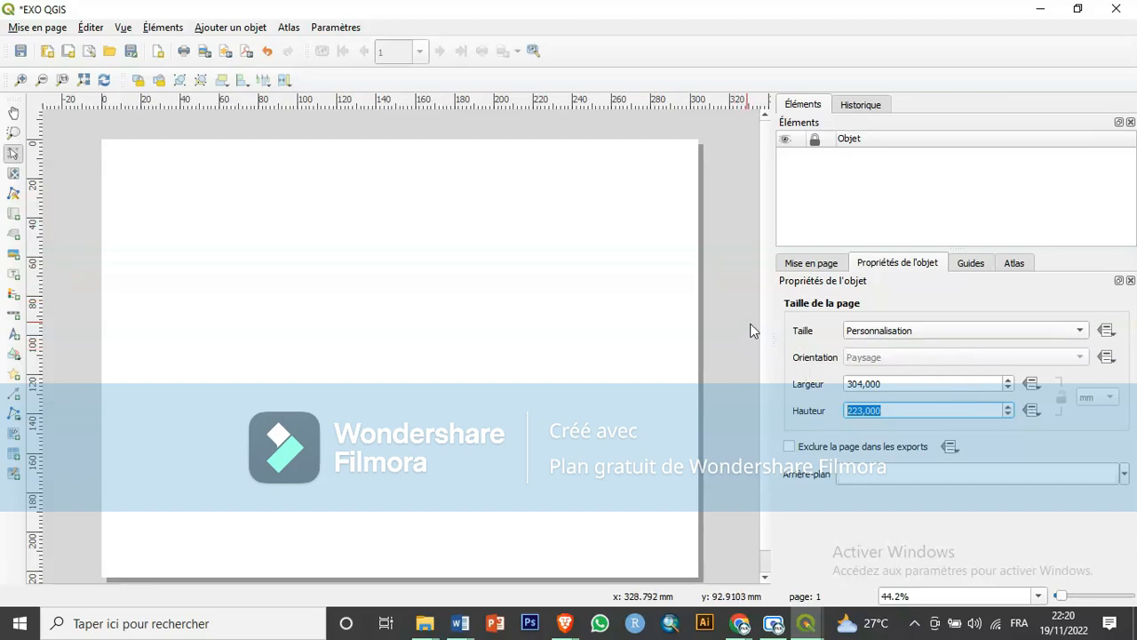
{"action": "left_click_drag", "start_coordinate": [765, 351], "coordinate": [765, 366]}
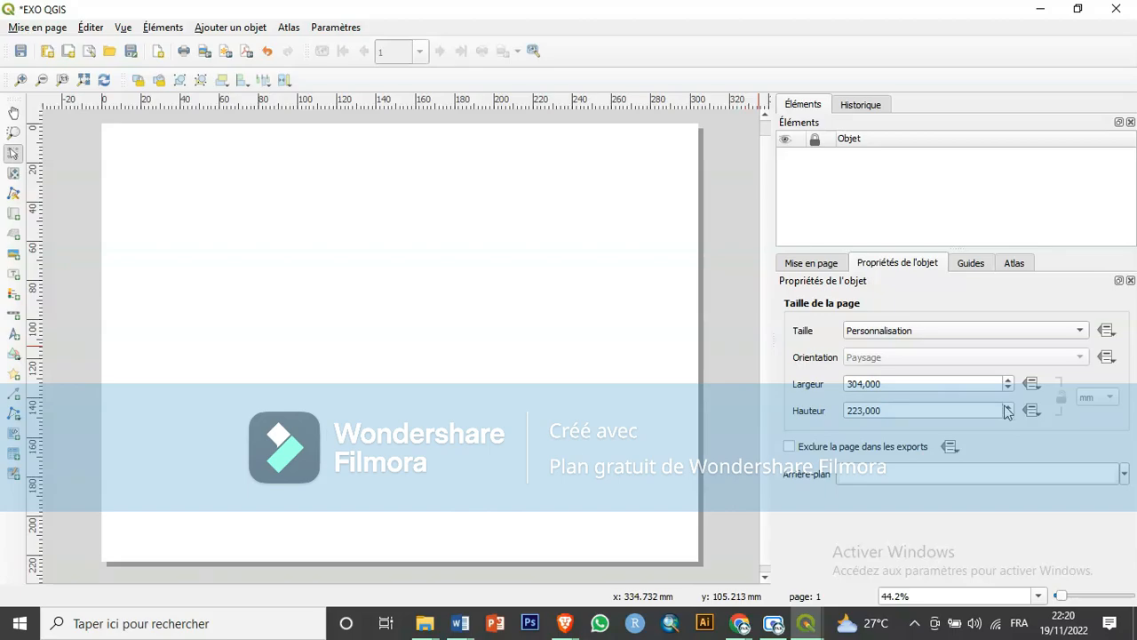
{"action": "left_click", "coordinate": [1010, 408]}
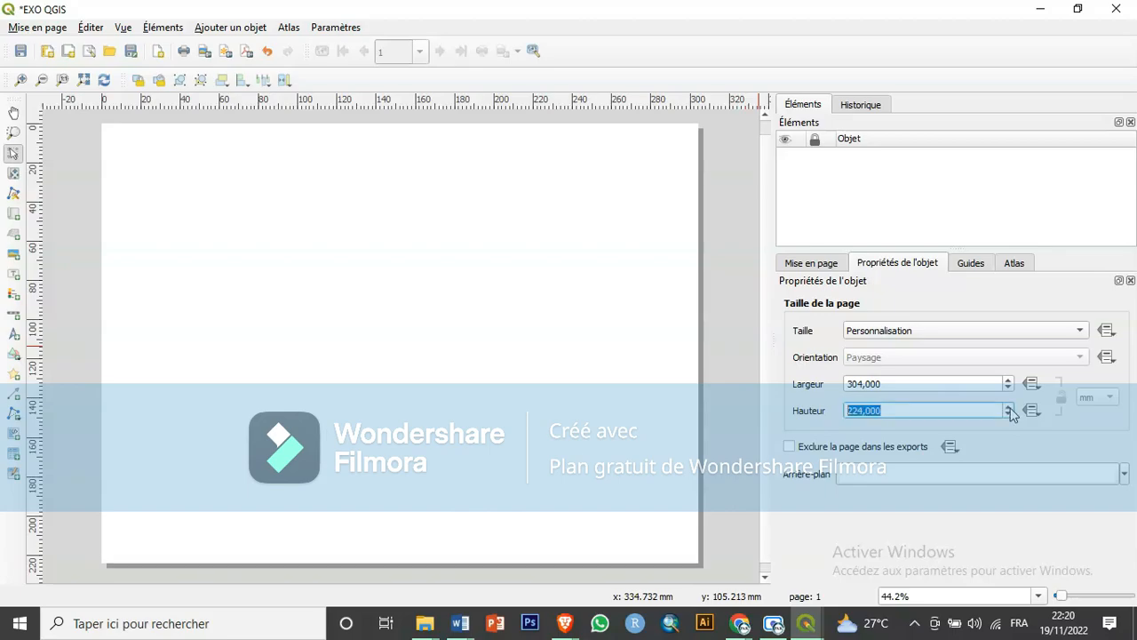
{"action": "left_click", "coordinate": [1010, 408]}
{"action": "left_click", "coordinate": [1010, 407]}
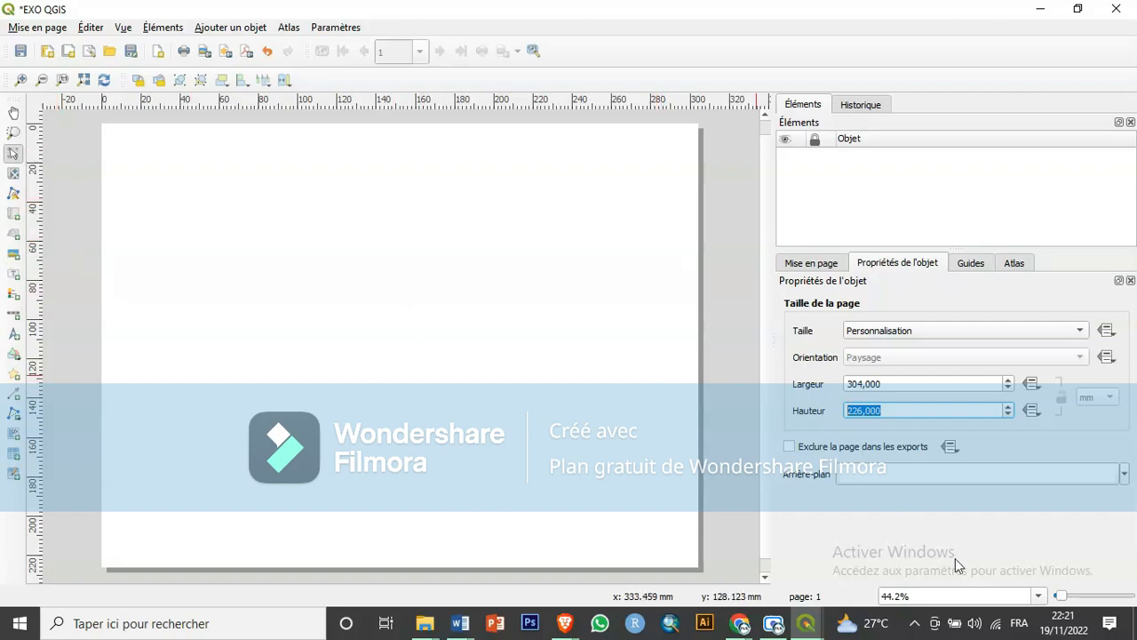
Check the Tanguiéta map in the main project window and return to the print layout.
{"action": "mouse_move", "coordinate": [806, 622]}
{"action": "mouse_move", "coordinate": [751, 566]}
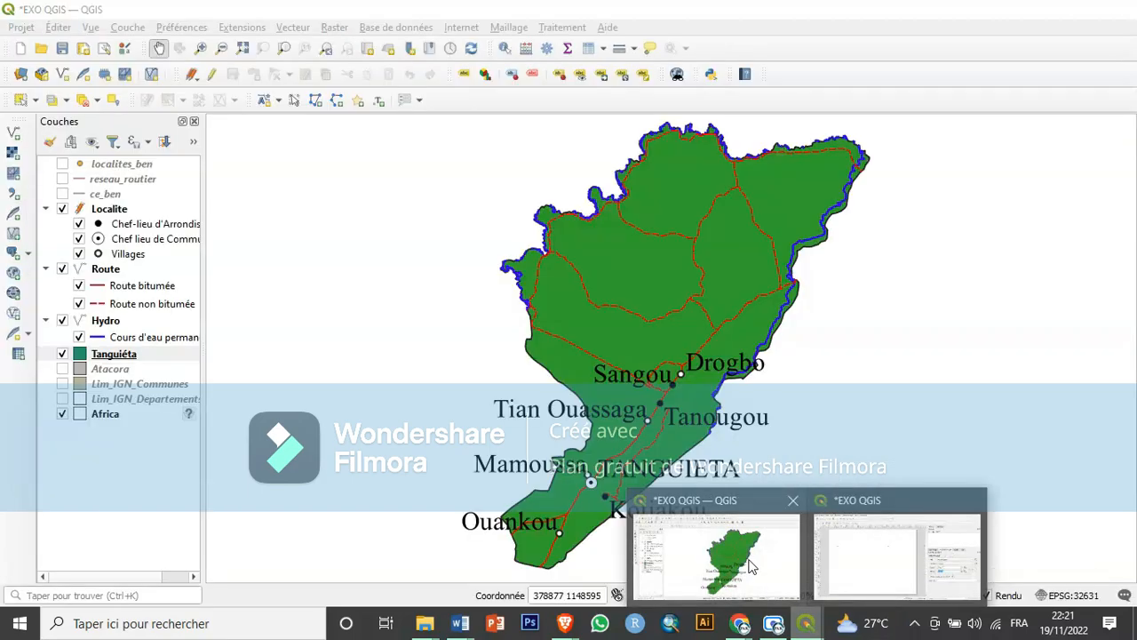
{"action": "left_click", "coordinate": [897, 555]}
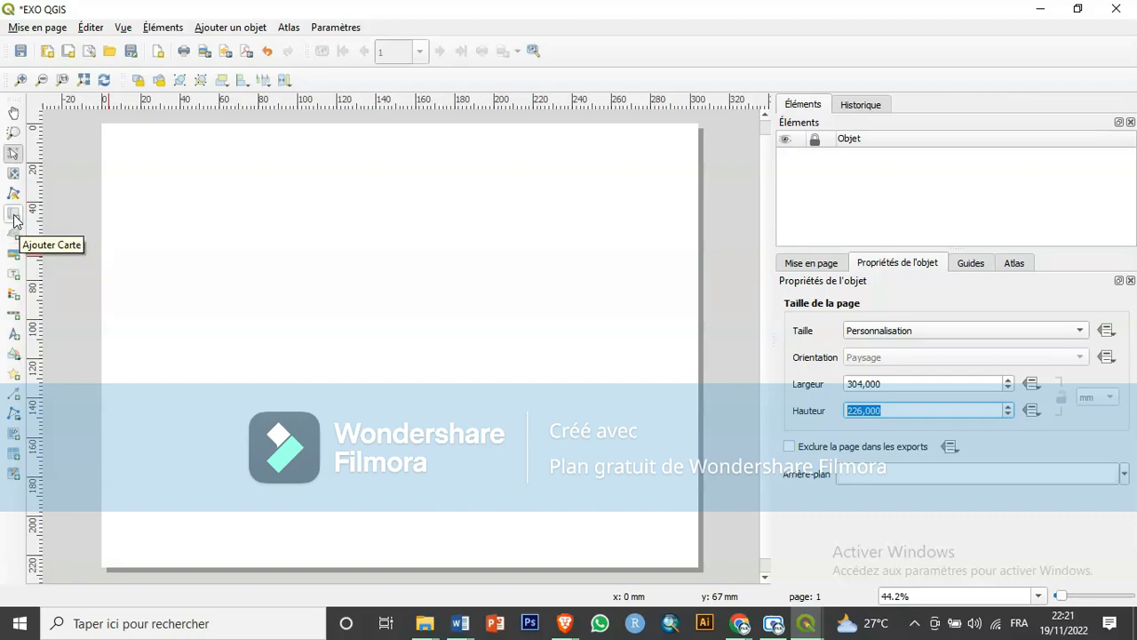
{"action": "left_click", "coordinate": [15, 218]}
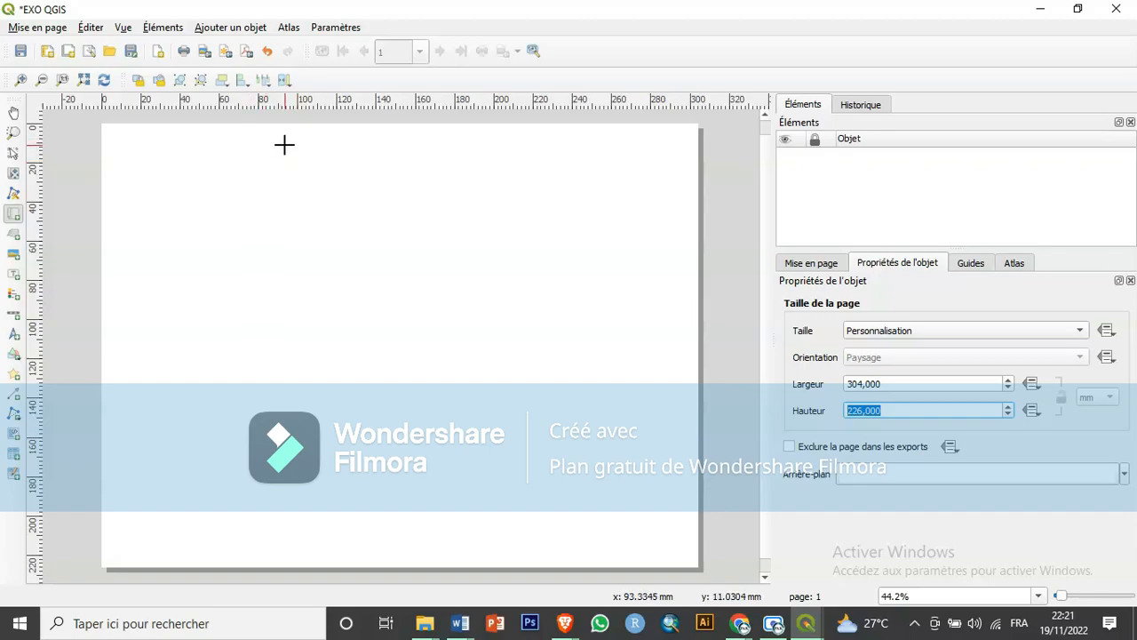
{"action": "left_click_drag", "start_coordinate": [284, 145], "coordinate": [313, 183]}
{"action": "key", "text": "v"}
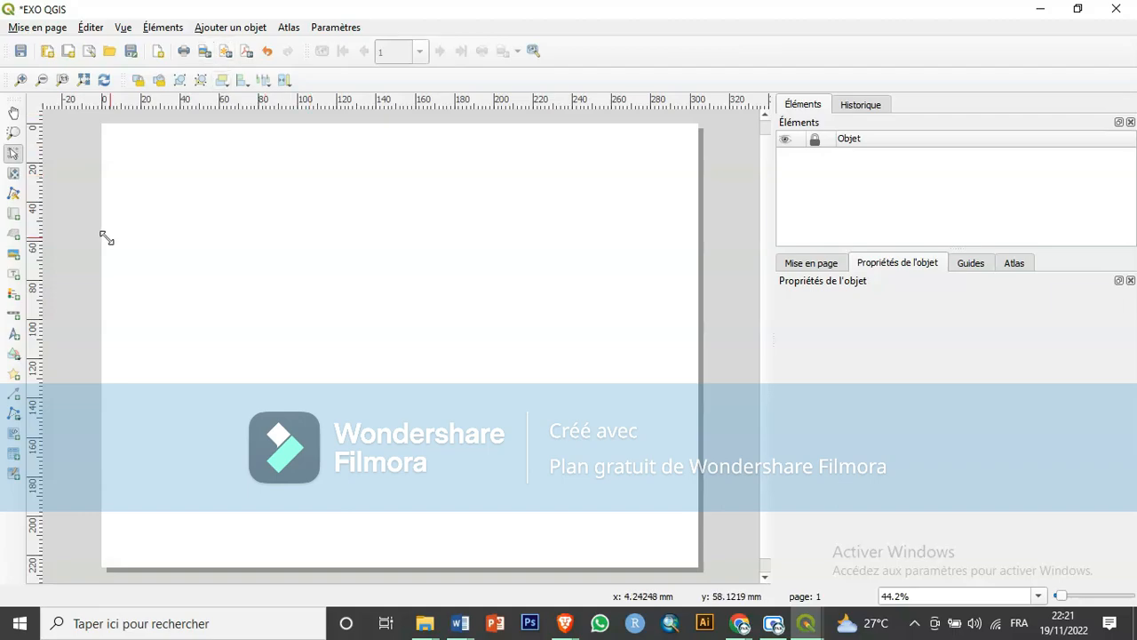
Add a map item about 204 × 207 mm on the right part of the page and stretch its upper edge slightly upward.
{"action": "left_click", "coordinate": [15, 217]}
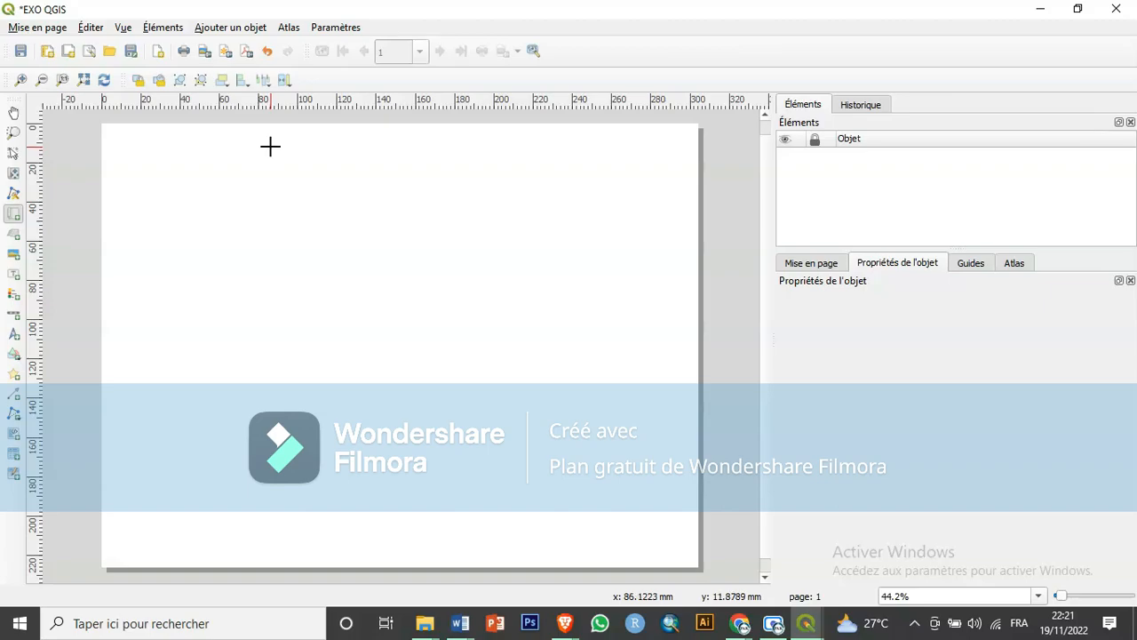
{"action": "left_click_drag", "start_coordinate": [276, 146], "coordinate": [678, 553]}
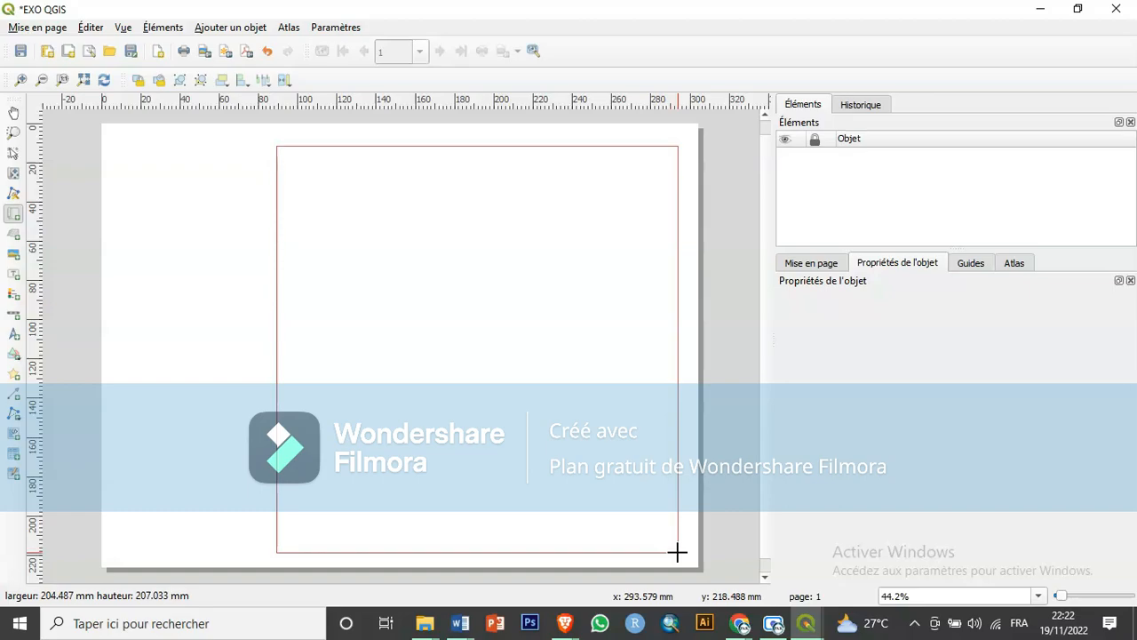
{"action": "left_click_drag", "start_coordinate": [677, 553], "coordinate": [677, 552]}
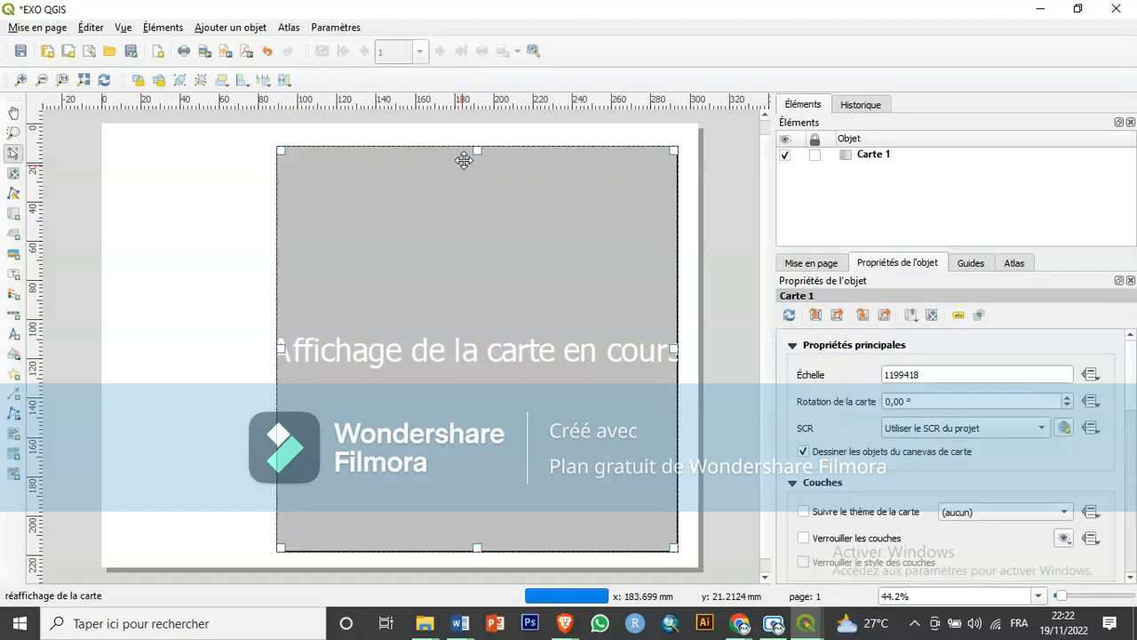
{"action": "left_click_drag", "start_coordinate": [474, 150], "coordinate": [477, 146]}
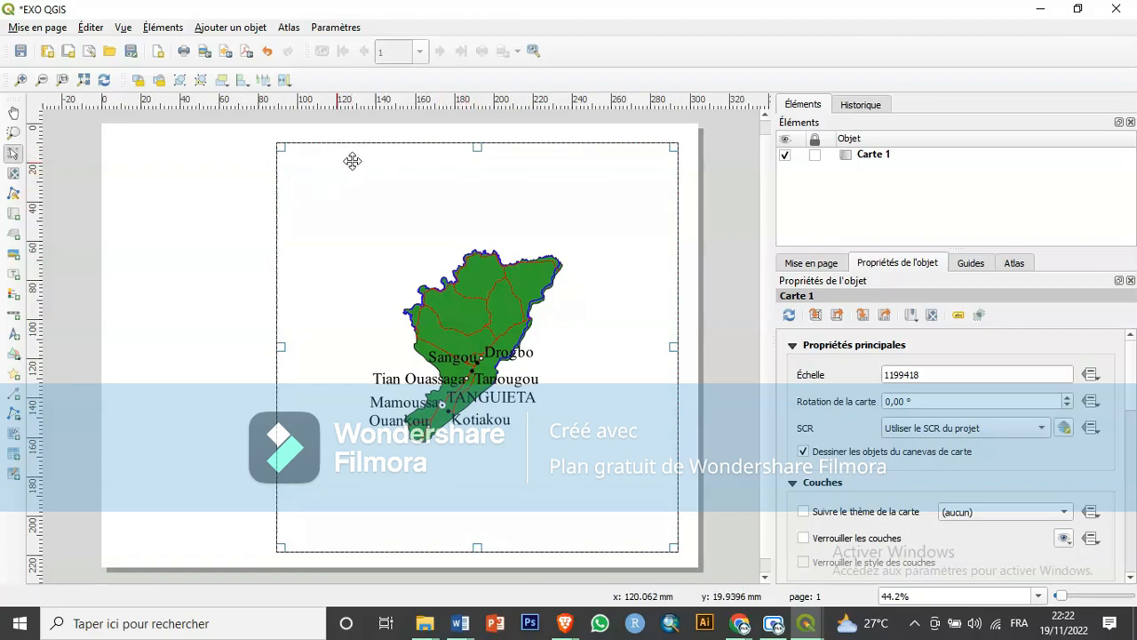
{"action": "left_click_drag", "start_coordinate": [477, 144], "coordinate": [476, 145]}
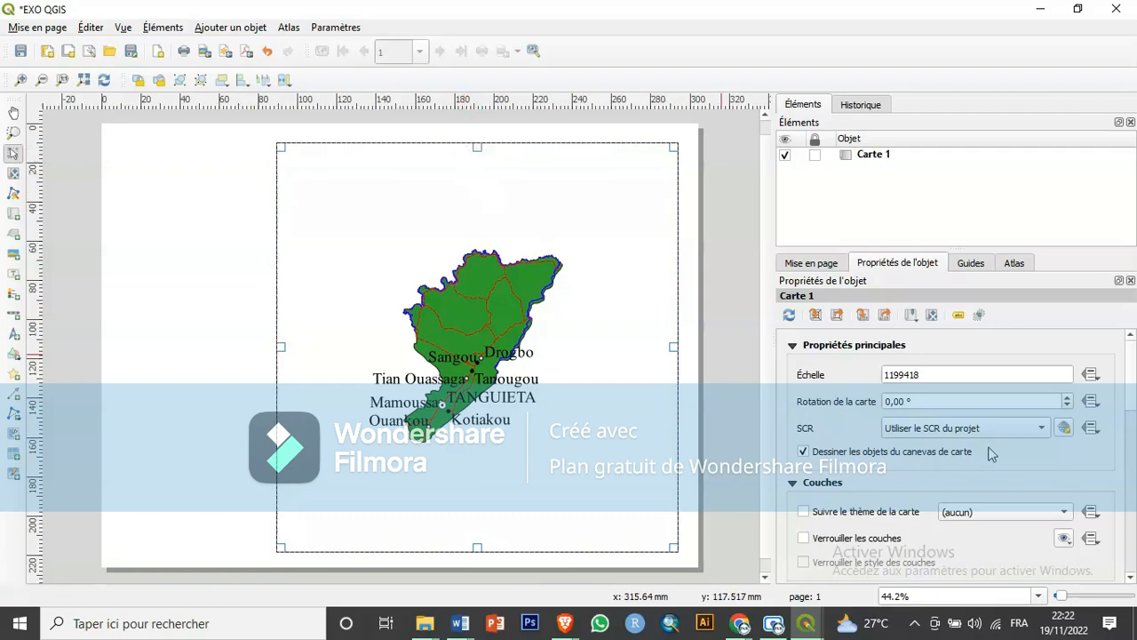
Enable the frame (Cadre) around the map item Carte 1.
{"action": "left_click_drag", "start_coordinate": [1134, 382], "coordinate": [1134, 449]}
{"action": "scroll", "coordinate": [1136, 460], "scroll_direction": "down", "scroll_amount": 5}
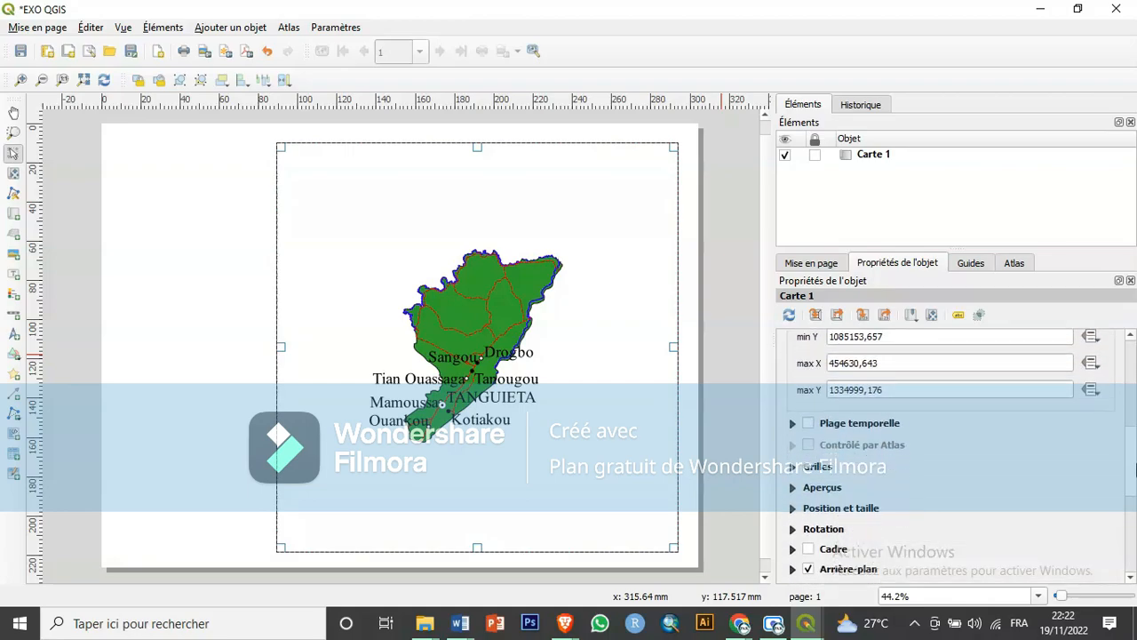
{"action": "scroll", "coordinate": [1136, 493], "scroll_direction": "down", "scroll_amount": 1}
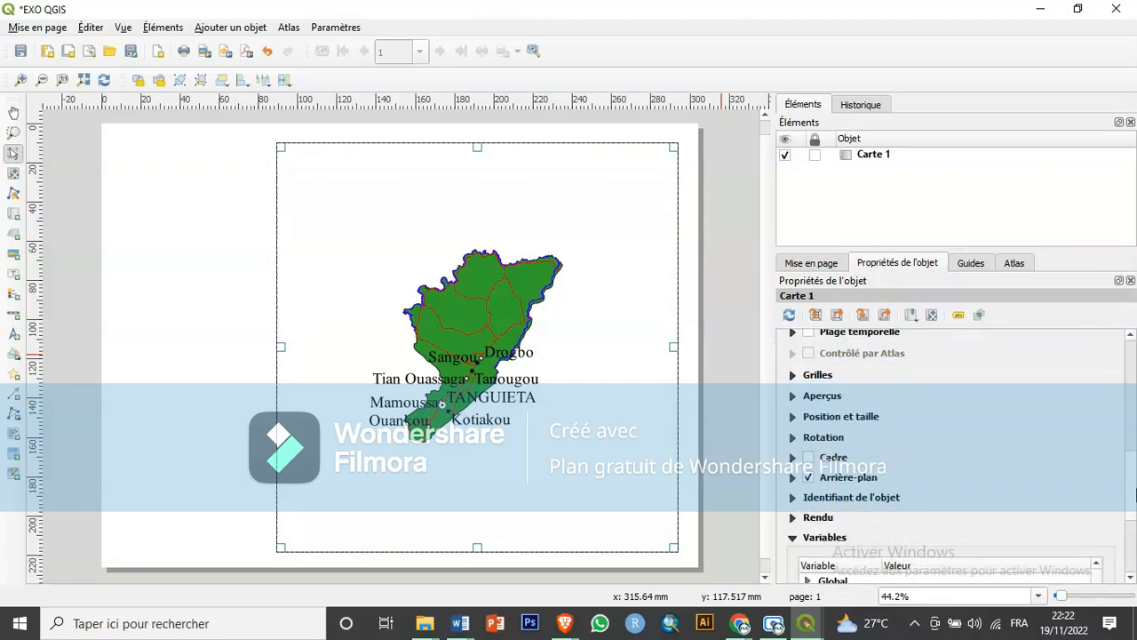
{"action": "scroll", "coordinate": [1133, 484], "scroll_direction": "up", "scroll_amount": 1}
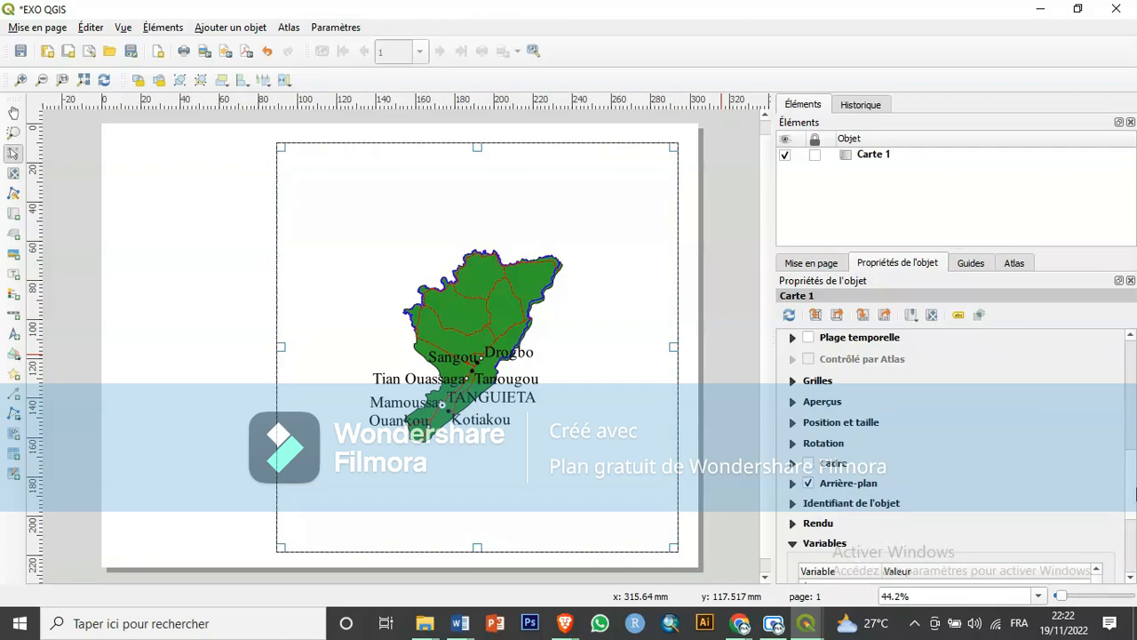
{"action": "scroll", "coordinate": [1133, 495], "scroll_direction": "up", "scroll_amount": 5}
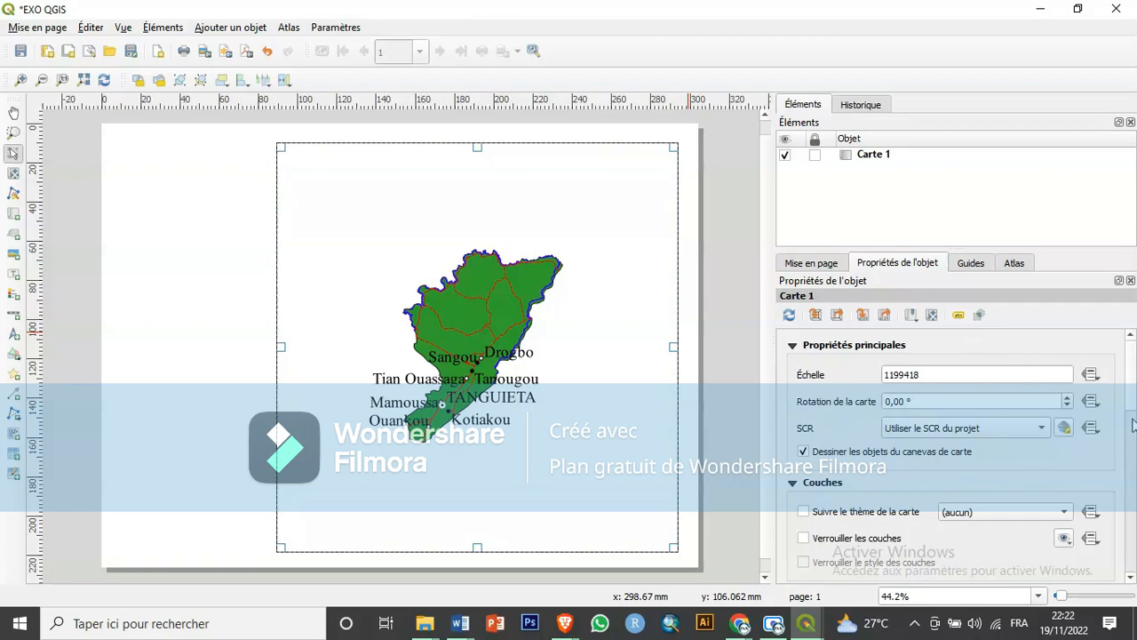
{"action": "scroll", "coordinate": [824, 456], "scroll_direction": "down", "scroll_amount": 10}
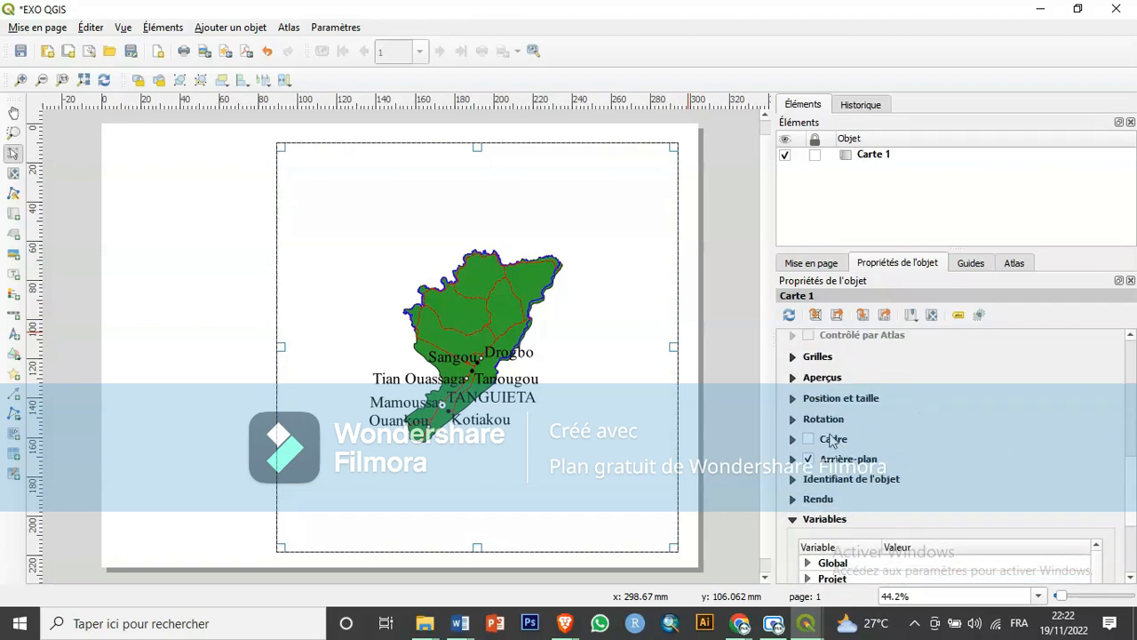
{"action": "left_click", "coordinate": [809, 439]}
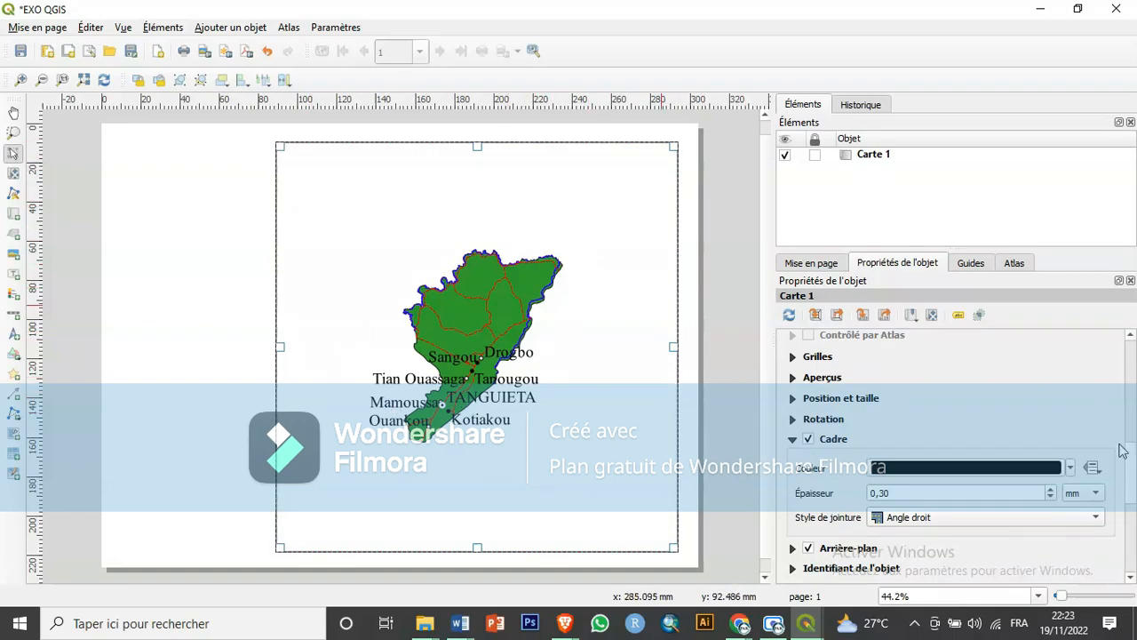
Set the scale of Carte 1 to 999418.
{"action": "left_click_drag", "start_coordinate": [1133, 473], "coordinate": [1135, 359]}
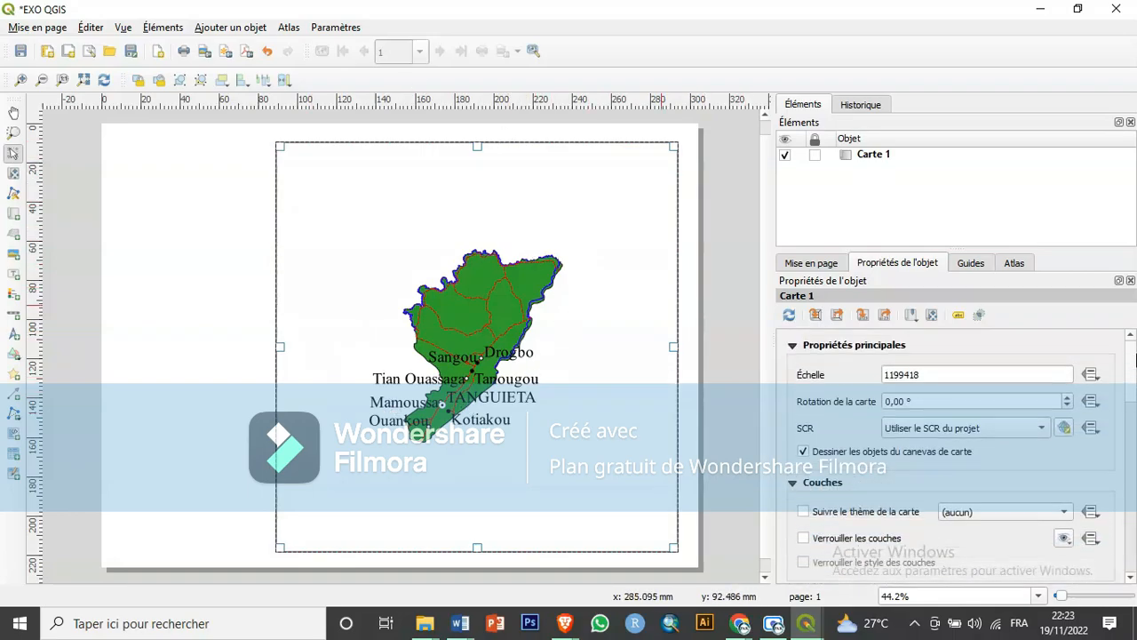
{"action": "left_click", "coordinate": [895, 374]}
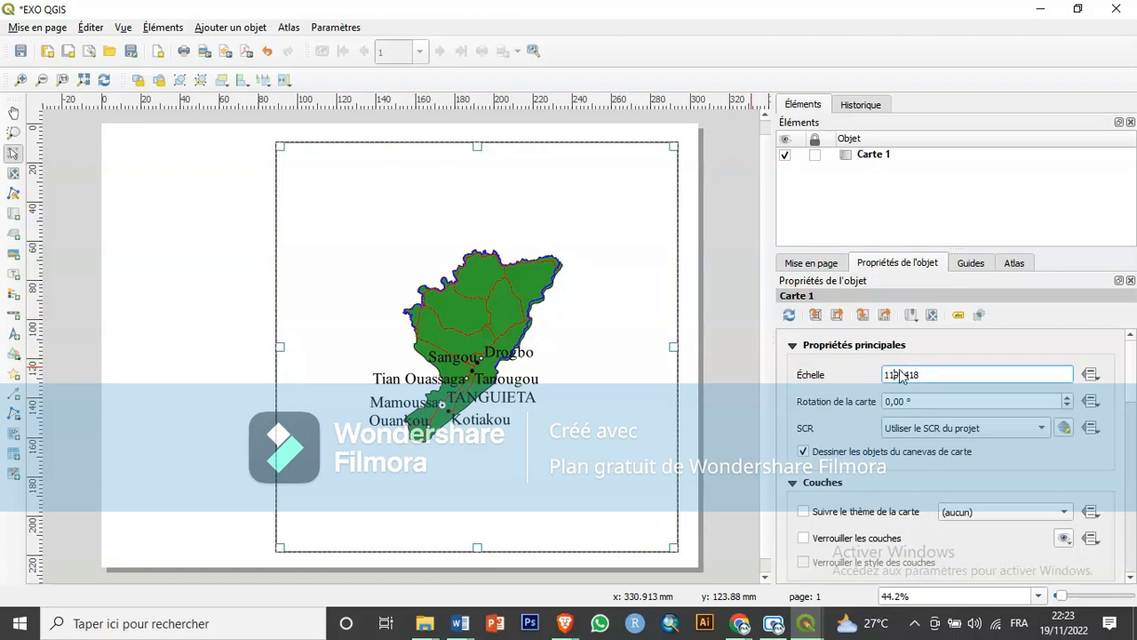
{"action": "left_click", "coordinate": [894, 375]}
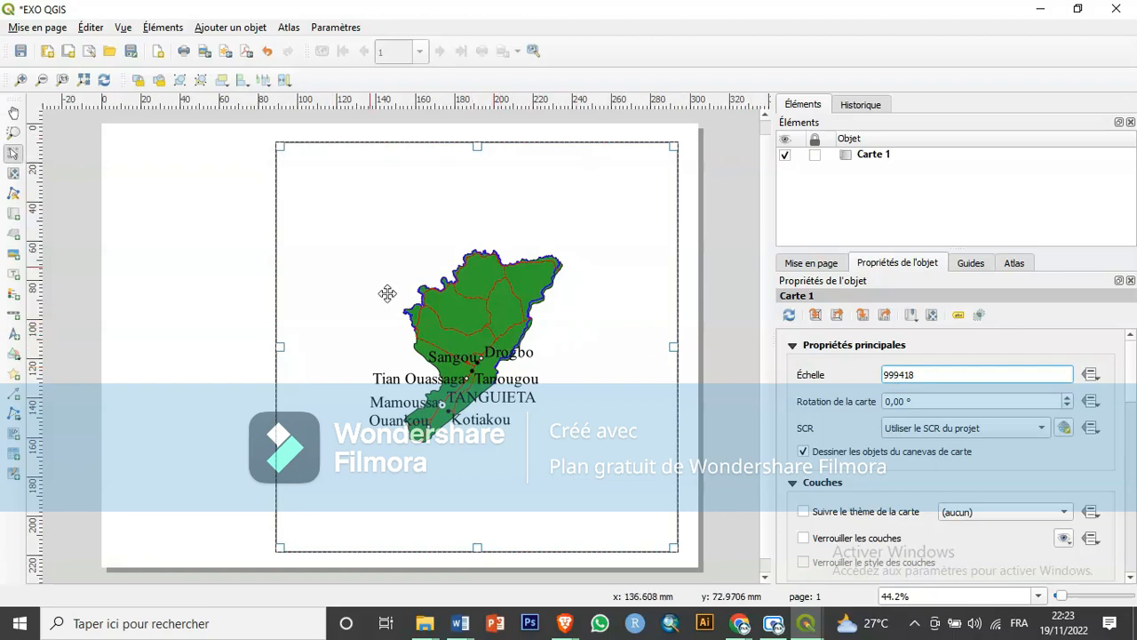
{"action": "scroll", "coordinate": [467, 325], "scroll_direction": "up", "scroll_amount": 1}
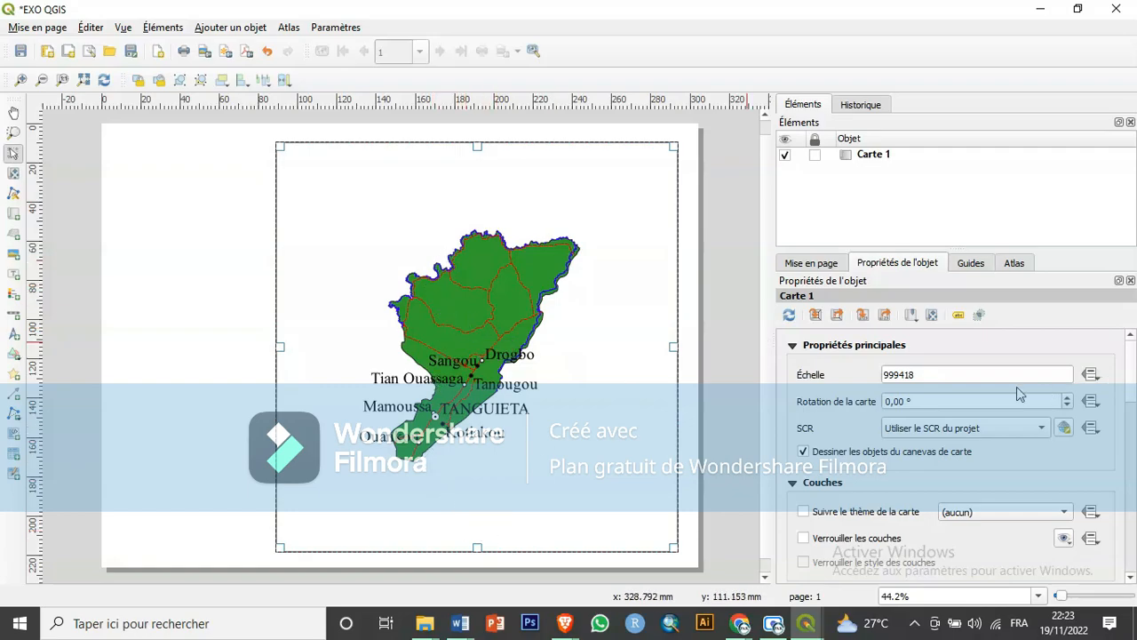
Set the scale of Carte 1 to 599418 and nudge the map item slightly up and to the right on the page.
{"action": "left_click", "coordinate": [891, 374]}
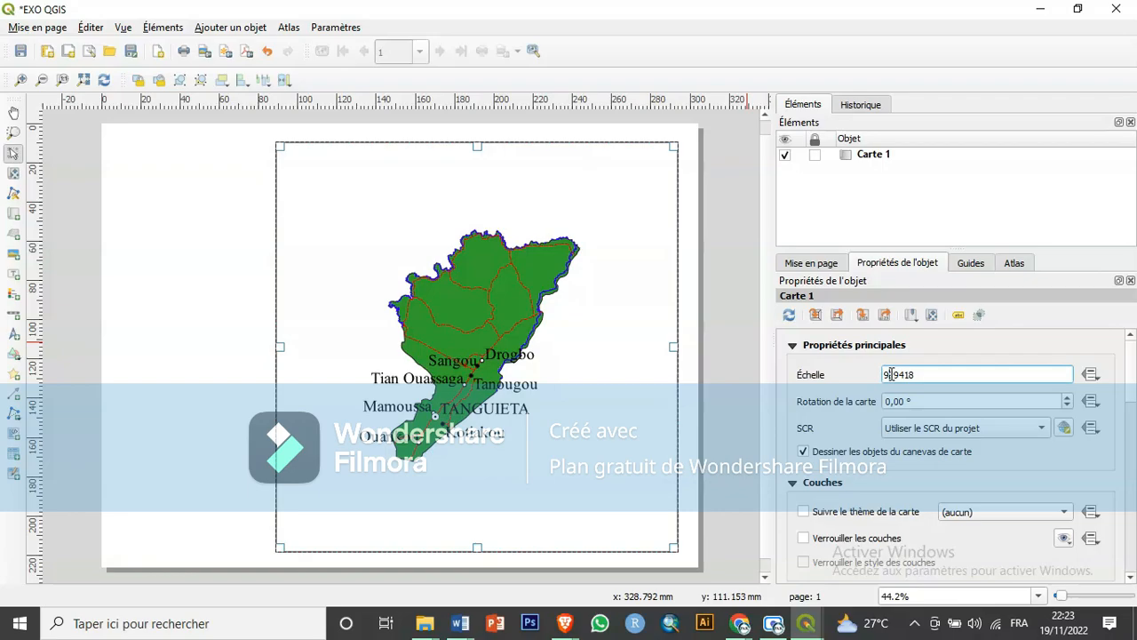
{"action": "key", "text": "BackSpace"}
{"action": "type", "text": "5"}
{"action": "left_click", "coordinate": [506, 342]}
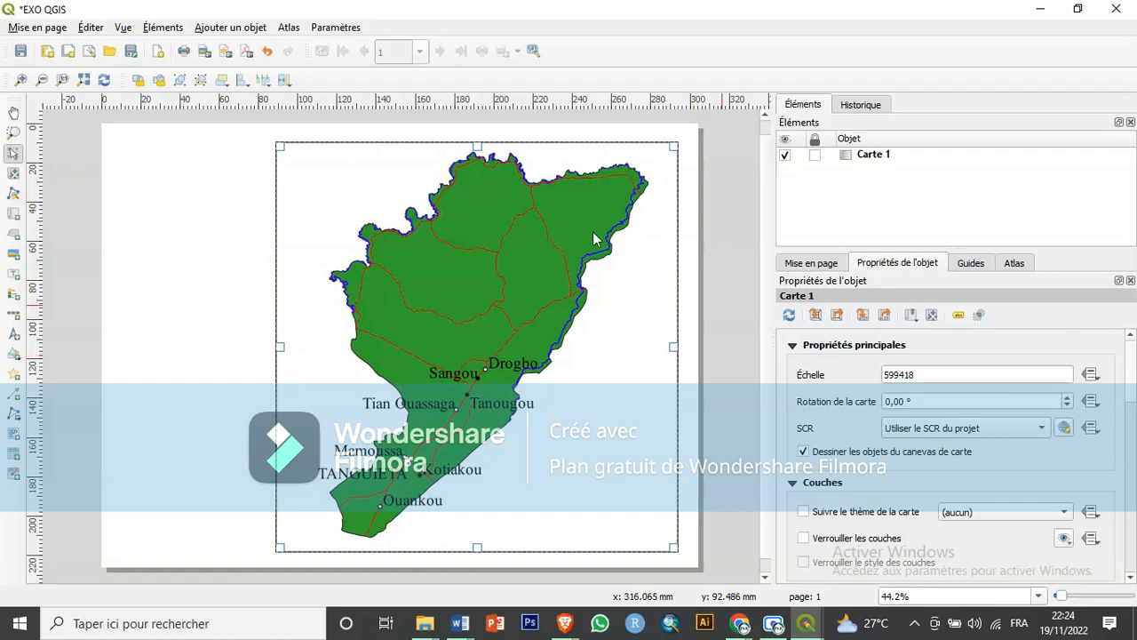
{"action": "left_click_drag", "start_coordinate": [478, 279], "coordinate": [478, 280]}
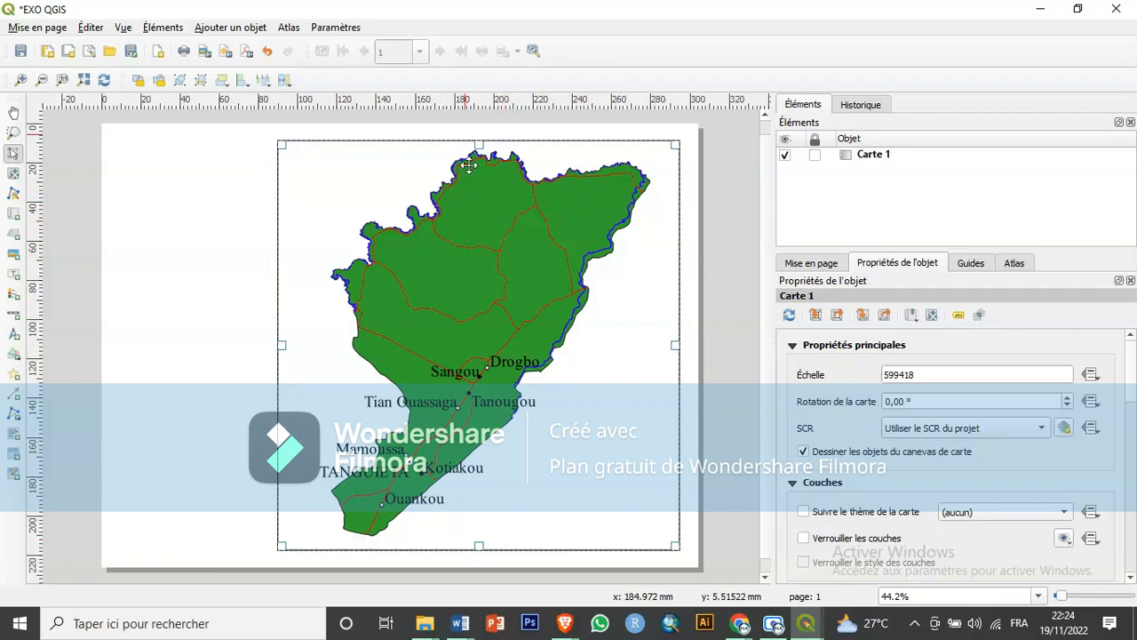
Set the scale of Carte 1 to 579418 and shift the map content slightly to the left inside its frame.
{"action": "left_click", "coordinate": [897, 374]}
{"action": "key", "text": "BackSpace"}
{"action": "key", "text": "BackSpace"}
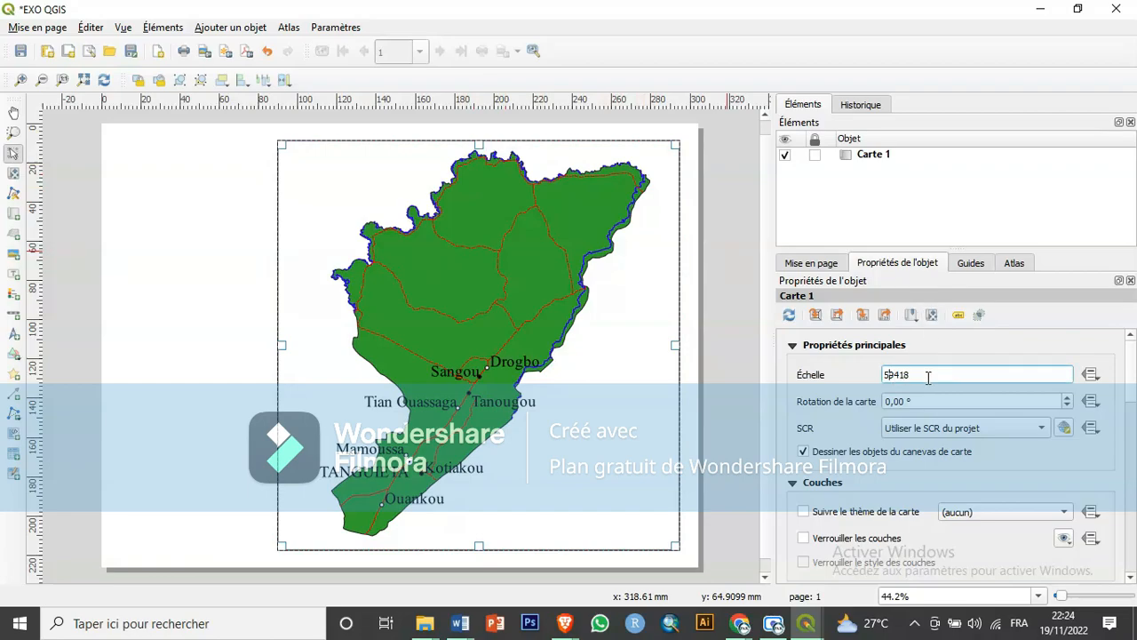
{"action": "type", "text": "7"}
{"action": "left_click", "coordinate": [531, 310]}
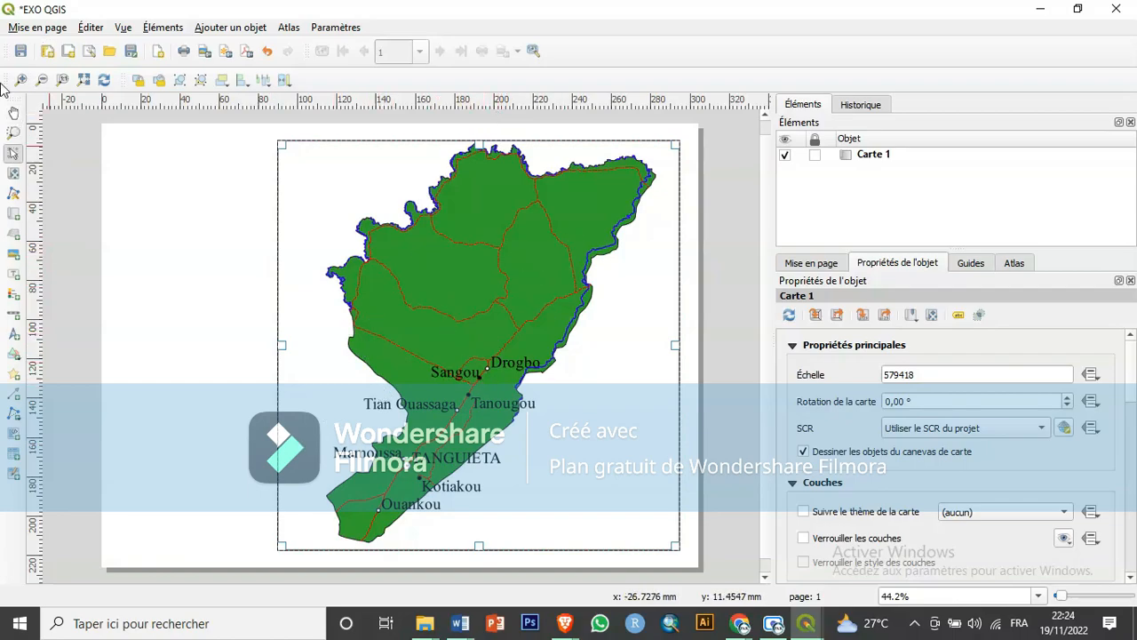
{"action": "left_click", "coordinate": [14, 174]}
{"action": "mouse_move", "coordinate": [414, 275]}
{"action": "left_mouse_down"}
{"action": "mouse_move", "coordinate": [413, 347]}
{"action": "mouse_move", "coordinate": [414, 276]}
{"action": "left_mouse_up"}
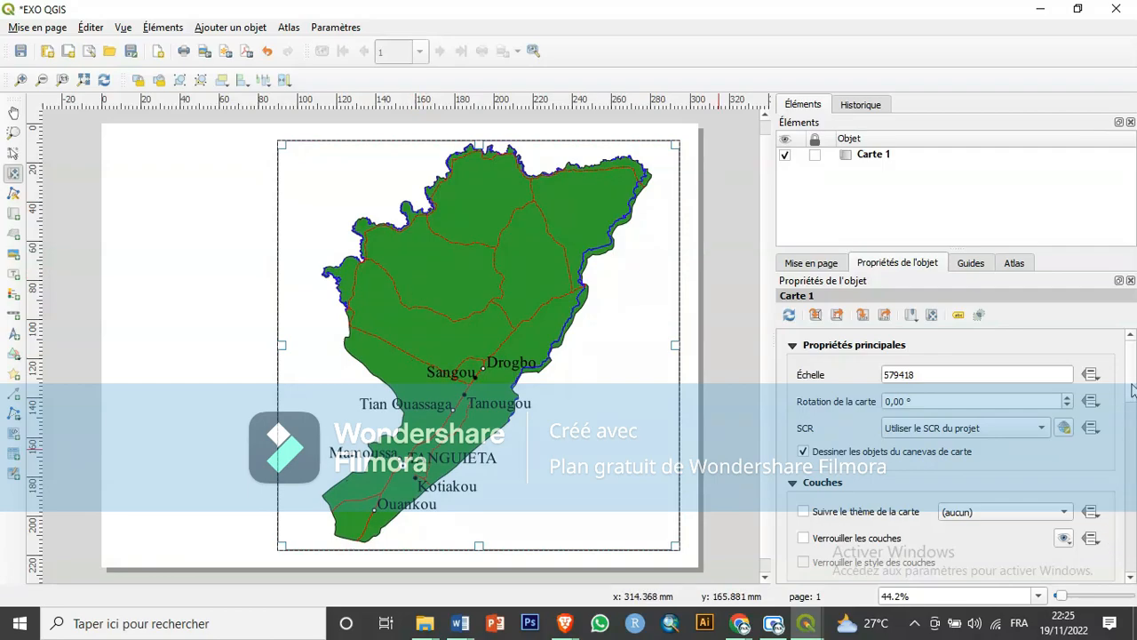
Add a coordinate grid to Carte 1 and open the properties of that grid.
{"action": "scroll", "coordinate": [1133, 386], "scroll_direction": "down", "scroll_amount": 3}
{"action": "scroll", "coordinate": [1132, 386], "scroll_direction": "up", "scroll_amount": 3}
{"action": "scroll", "coordinate": [1131, 382], "scroll_direction": "down", "scroll_amount": 6}
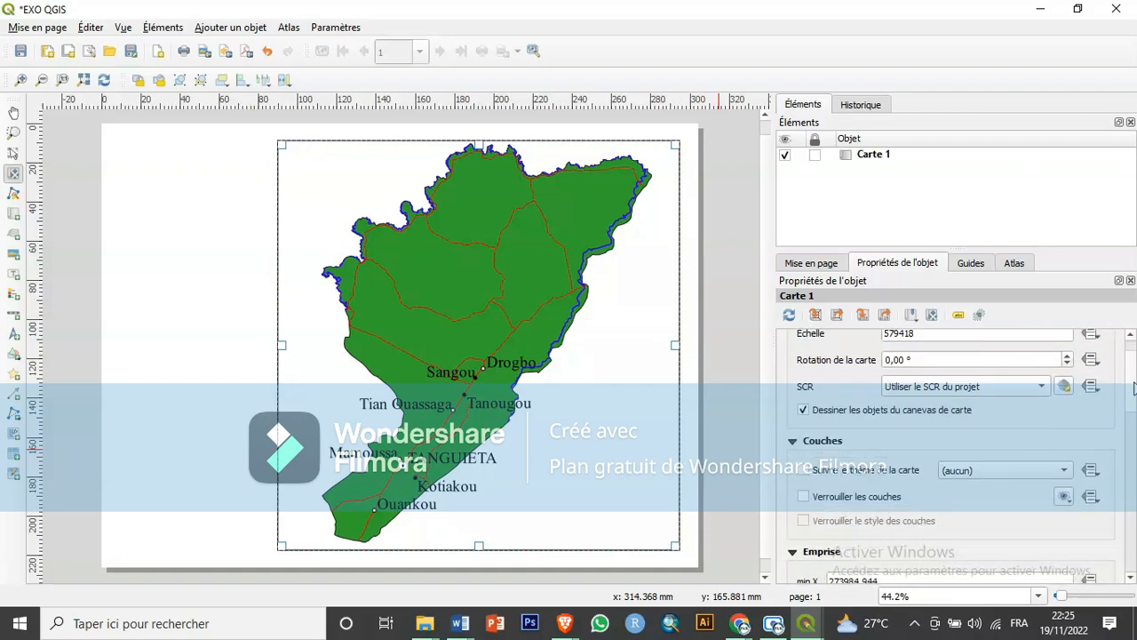
{"action": "scroll", "coordinate": [1133, 410], "scroll_direction": "down", "scroll_amount": 8}
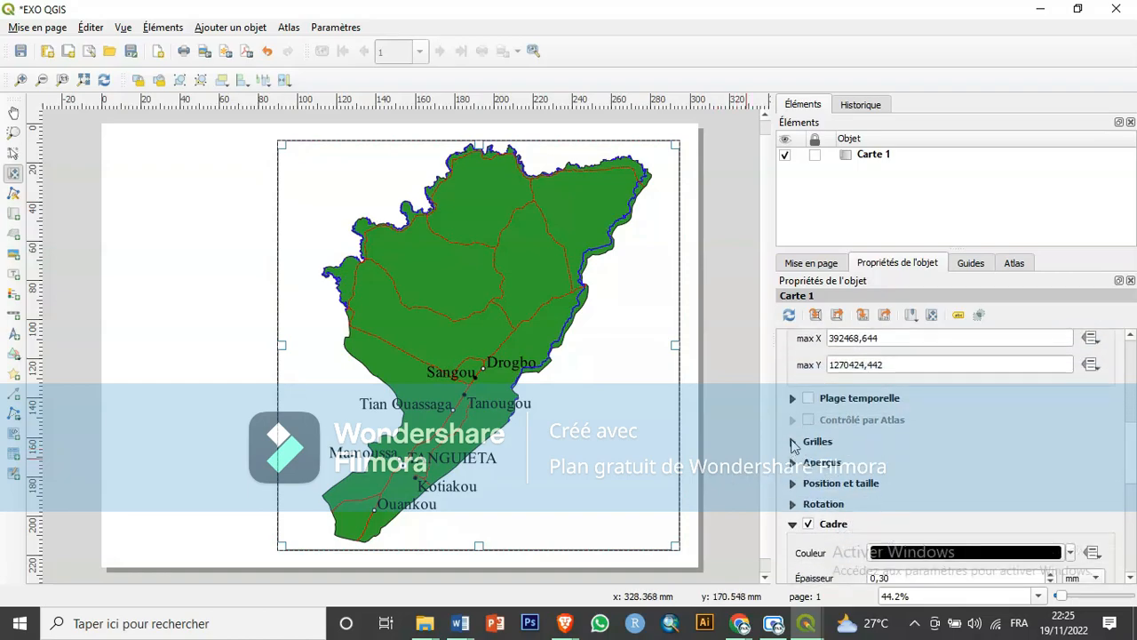
{"action": "left_click", "coordinate": [792, 441]}
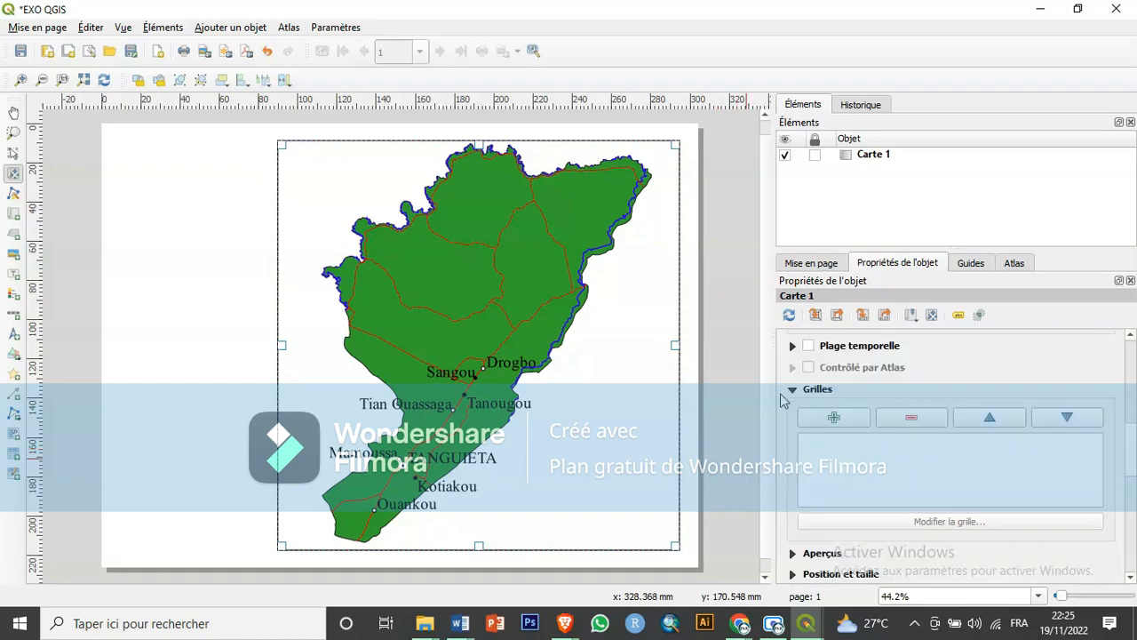
{"action": "left_click", "coordinate": [827, 419]}
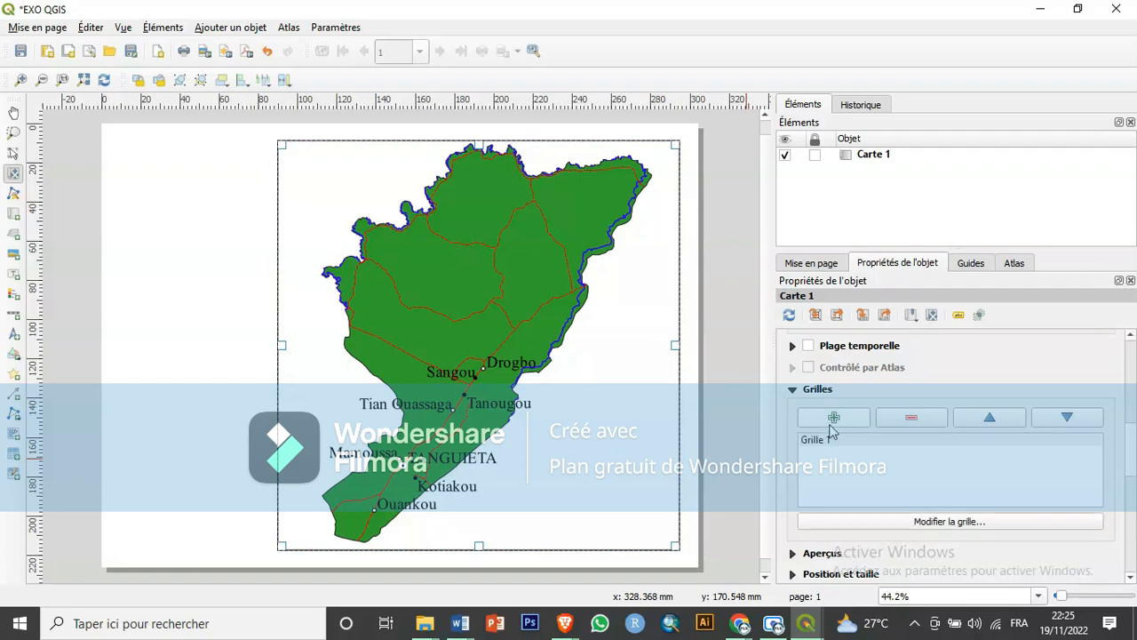
{"action": "left_click", "coordinate": [837, 440]}
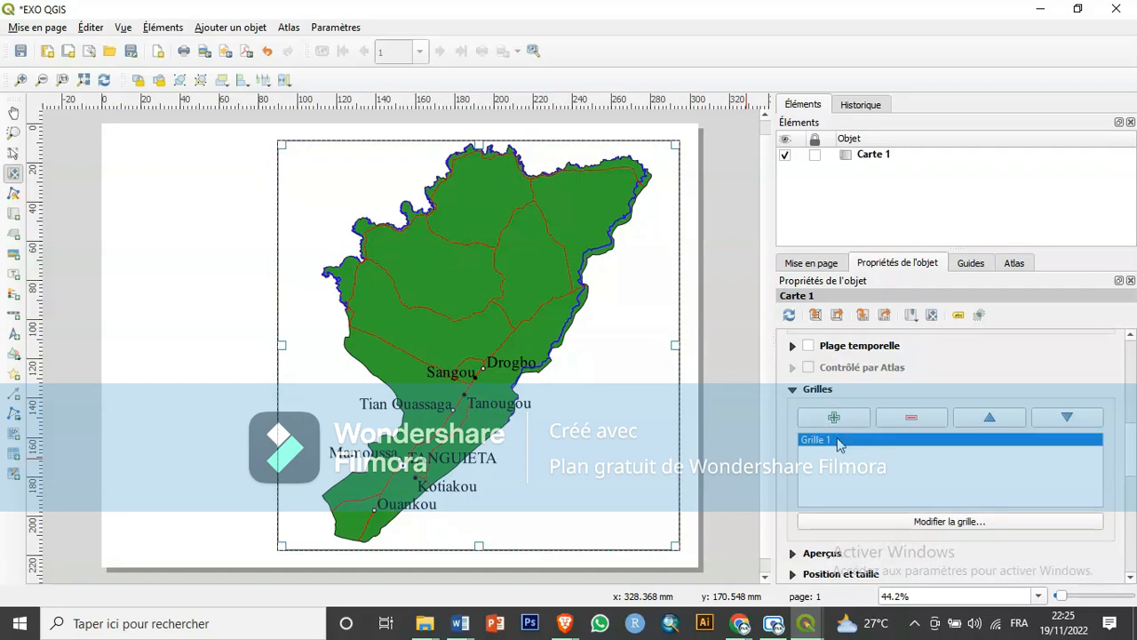
{"action": "left_click", "coordinate": [953, 524]}
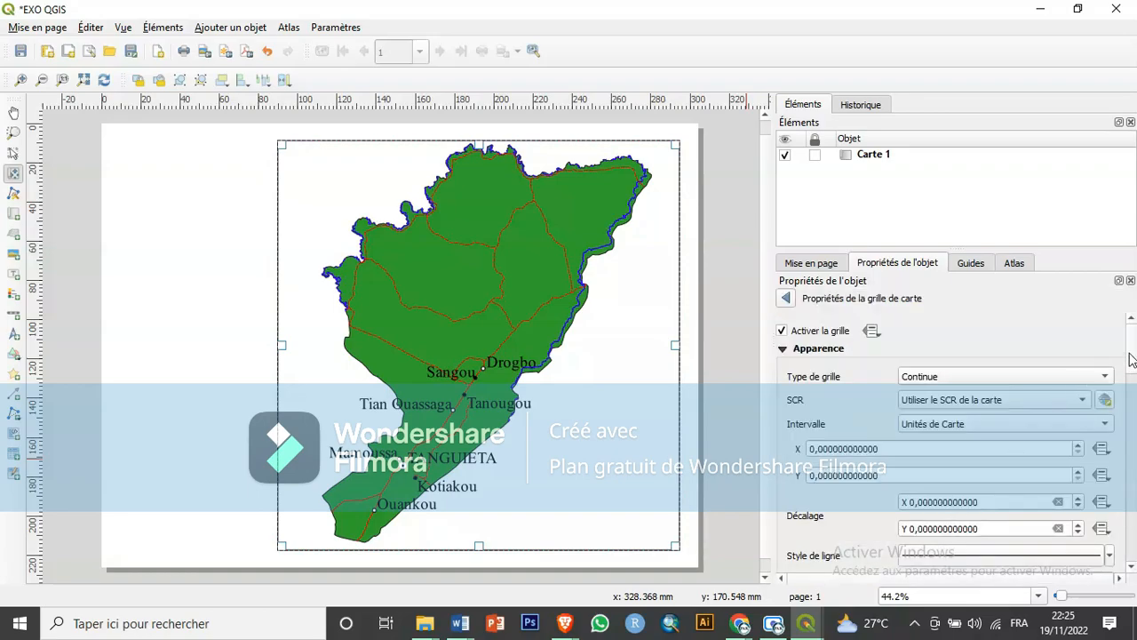
Enable the coordinate labels (Afficher les coordonnées) for the map grid, keeping the Continue grid type.
{"action": "left_click_drag", "start_coordinate": [1131, 336], "coordinate": [1066, 447]}
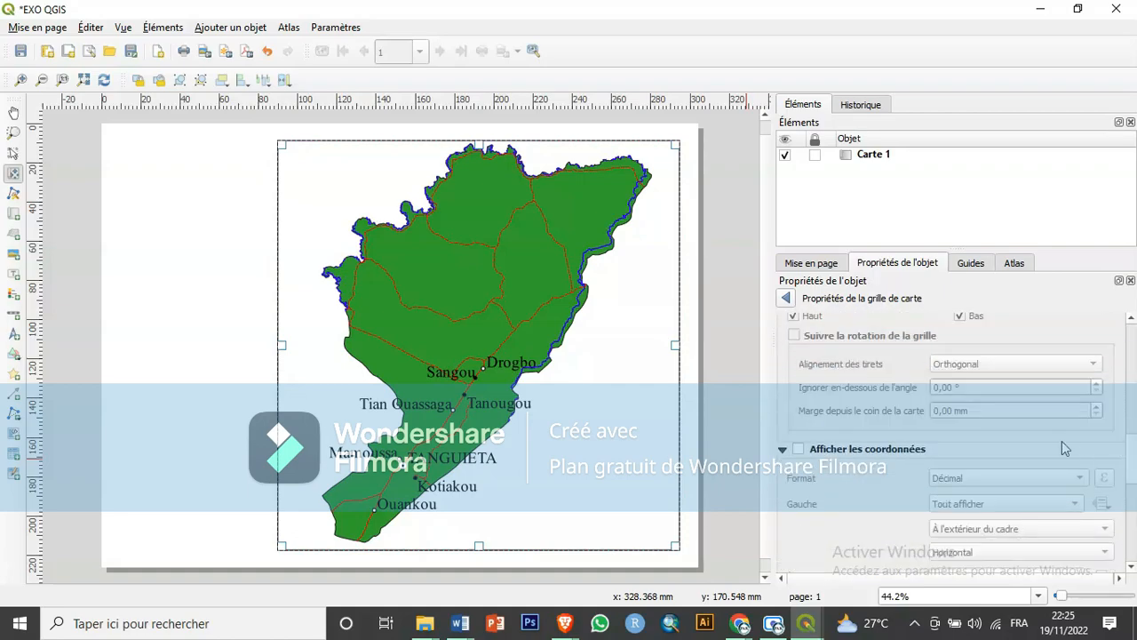
{"action": "left_click", "coordinate": [798, 449]}
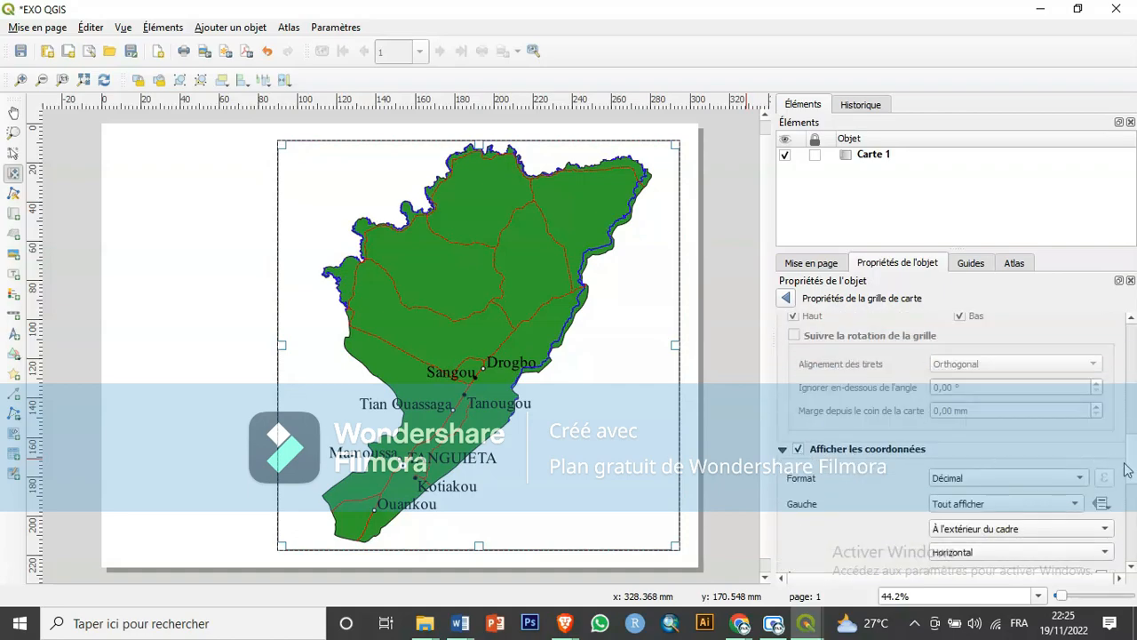
{"action": "left_click_drag", "start_coordinate": [1129, 469], "coordinate": [1131, 338]}
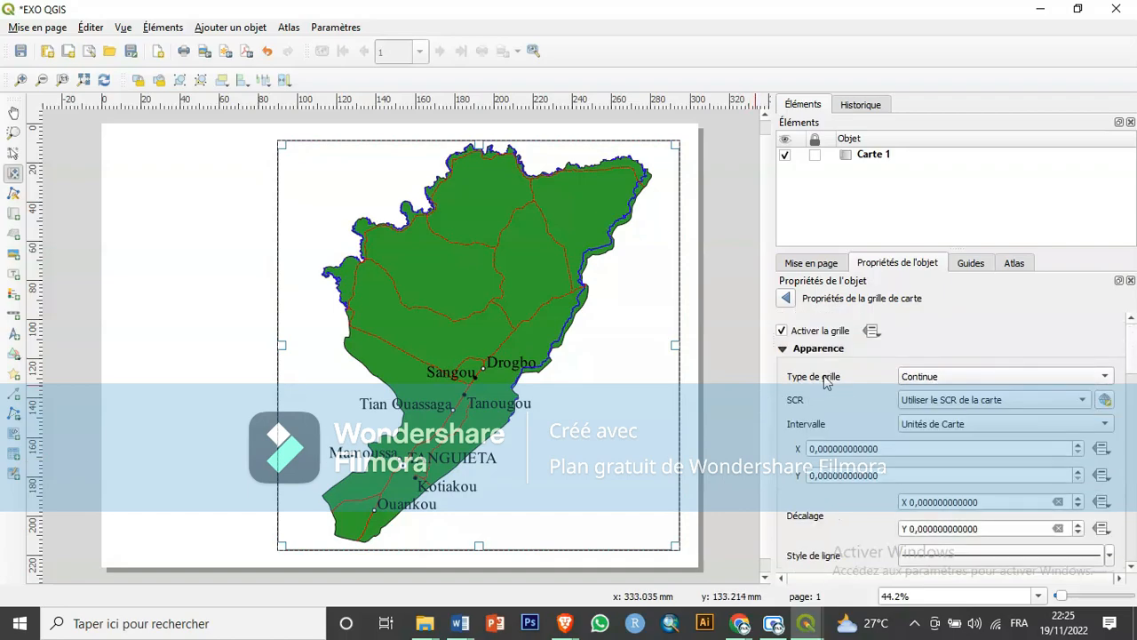
{"action": "left_click", "coordinate": [1015, 378]}
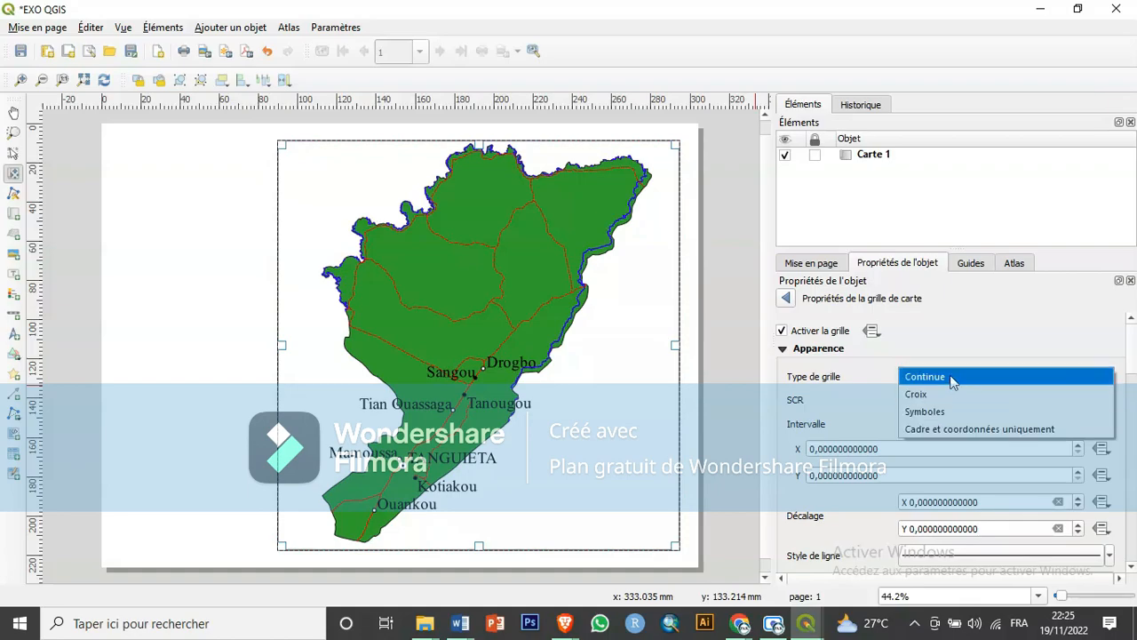
{"action": "left_click", "coordinate": [876, 388]}
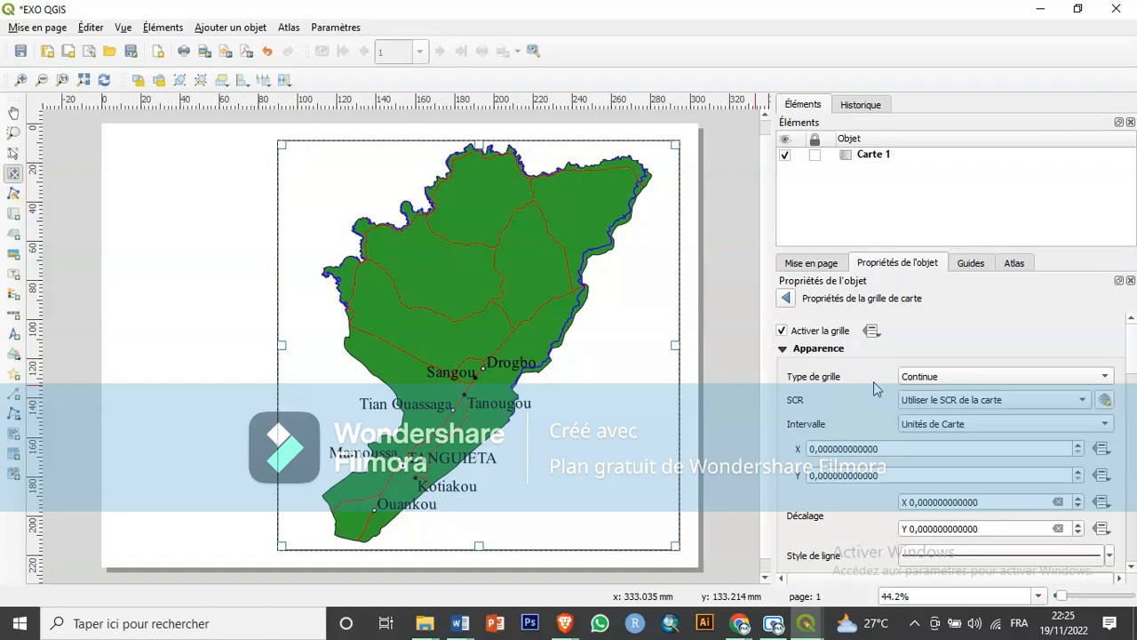
Set the grid's X and Y intervals to 1000 map units.
{"action": "left_click", "coordinate": [811, 448]}
{"action": "type", "text": "1"}
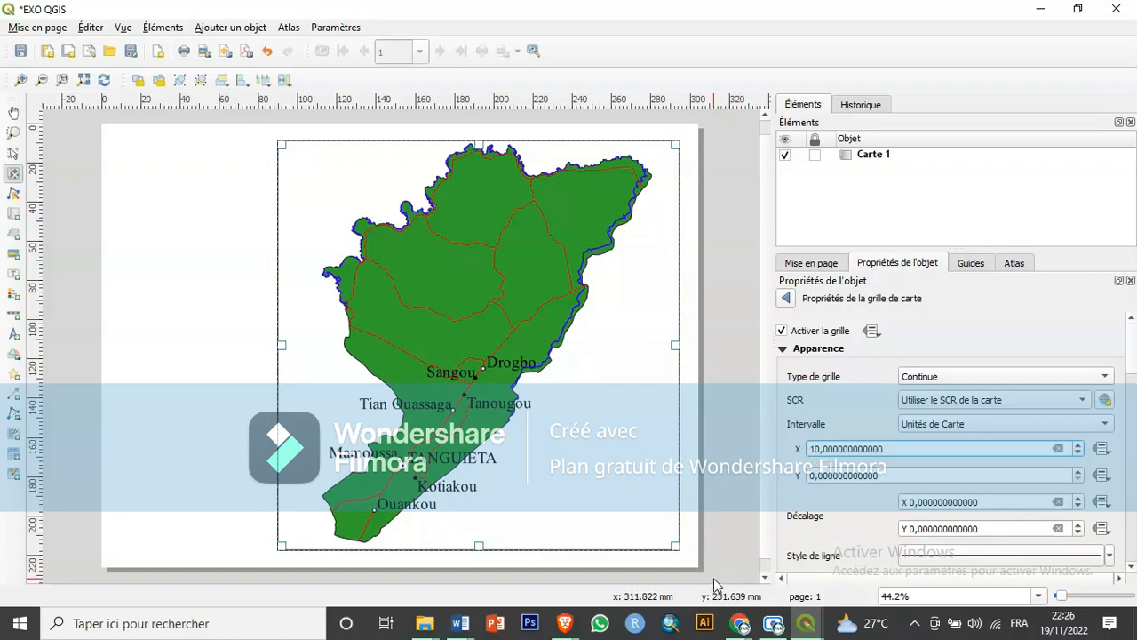
{"action": "type", "text": "00"}
{"action": "left_click", "coordinate": [817, 473]}
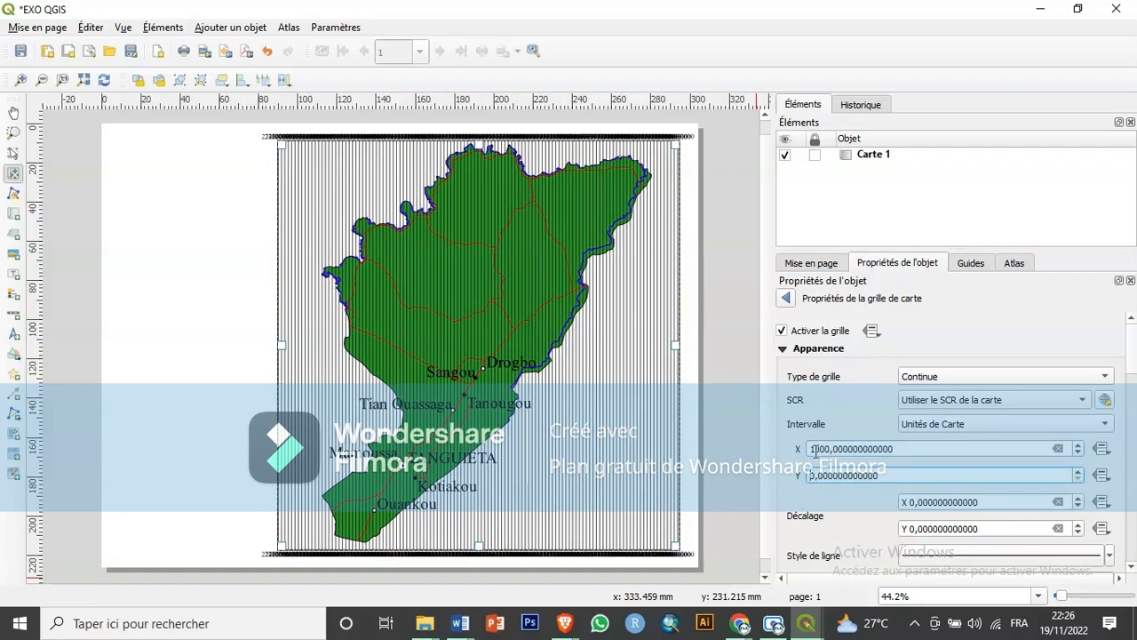
{"action": "left_click", "coordinate": [829, 448]}
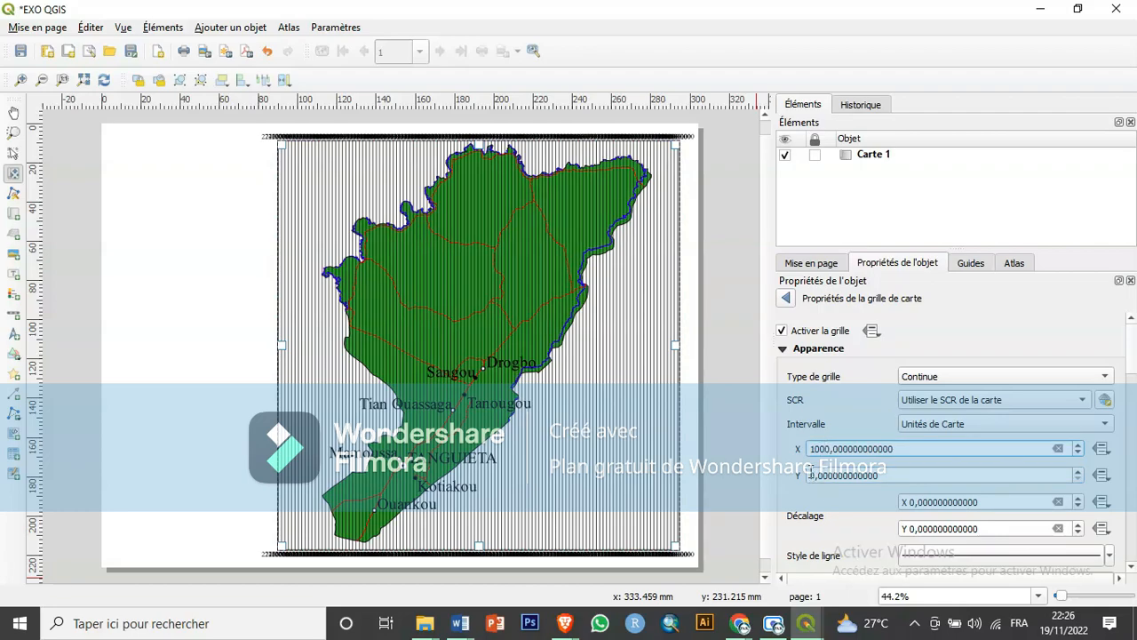
{"action": "left_click", "coordinate": [816, 478]}
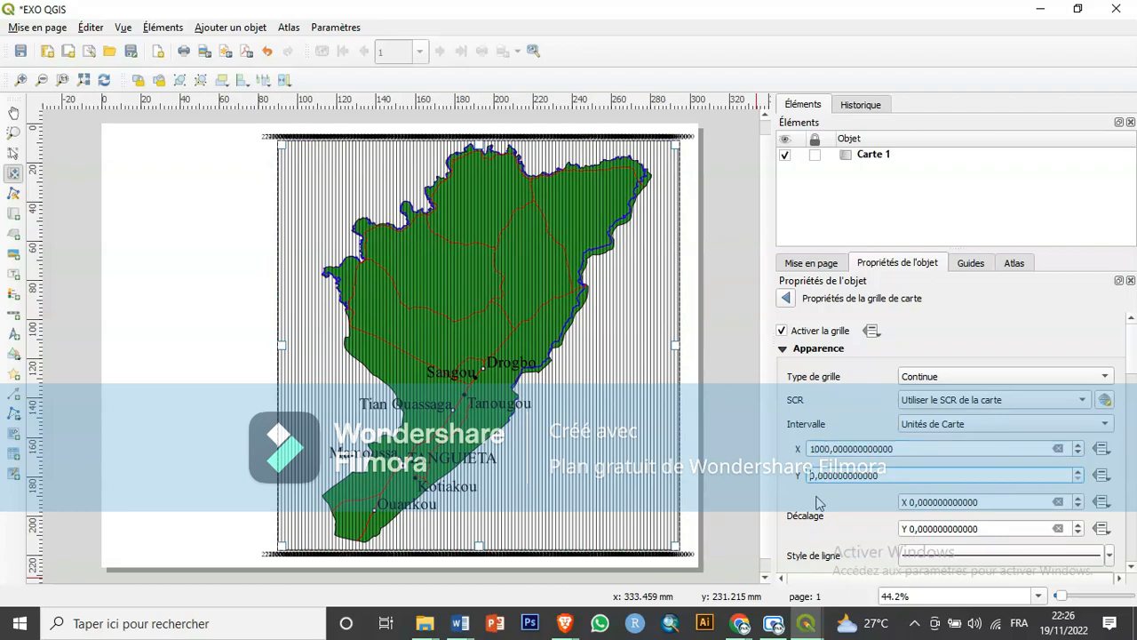
{"action": "type", "text": "100"}
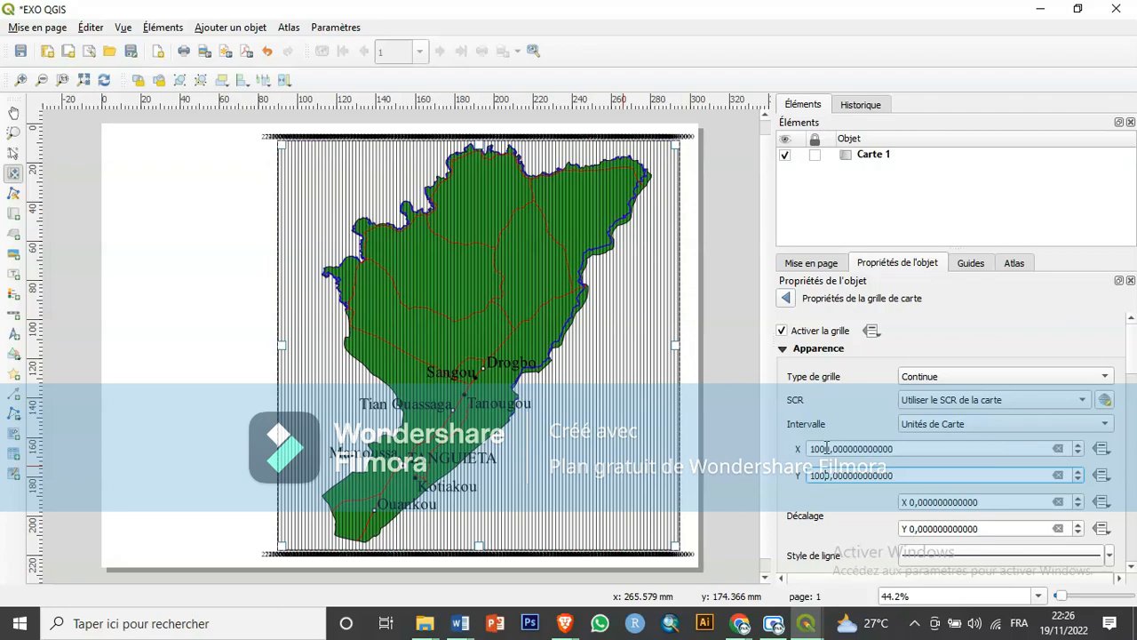
Increase the grid's X and Y intervals to 10000 map units.
{"action": "left_click", "coordinate": [821, 449]}
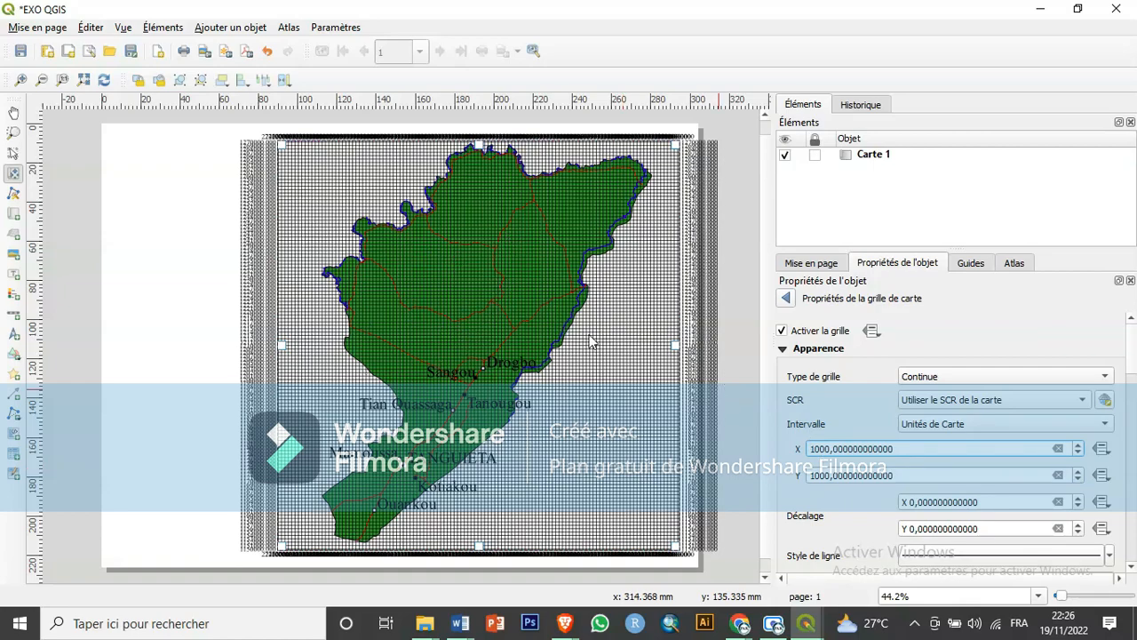
{"action": "type", "text": "0"}
{"action": "left_click", "coordinate": [826, 475]}
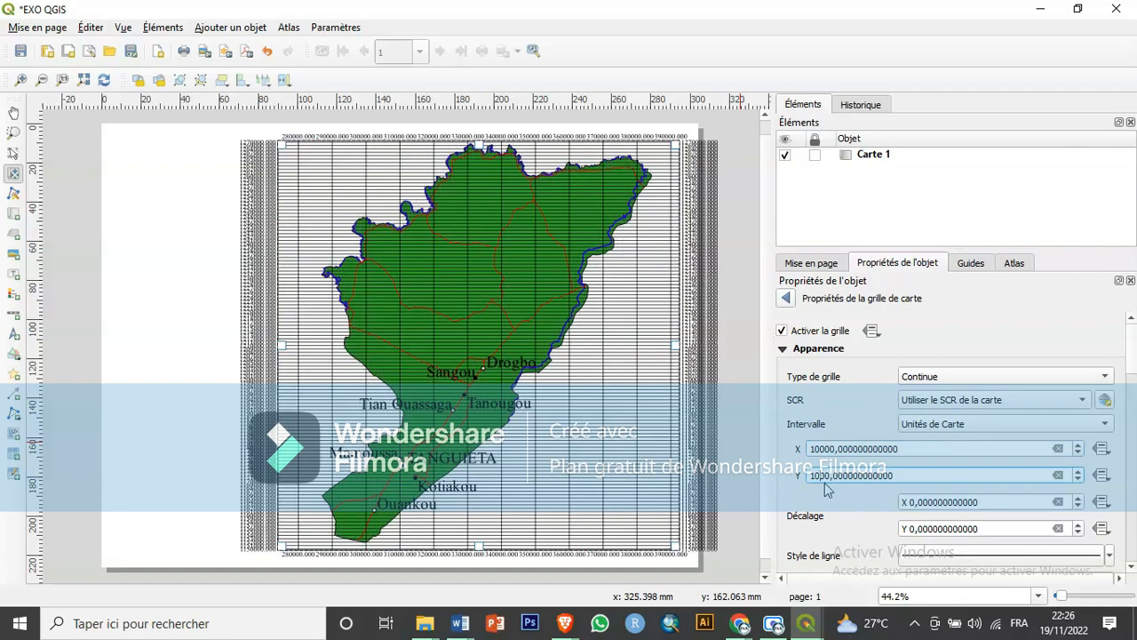
{"action": "type", "text": "0"}
{"action": "key", "text": "BackSpace"}
{"action": "type", "text": "0"}
Set the grid's X interval to 20000 map units.
{"action": "left_click", "coordinate": [827, 449]}
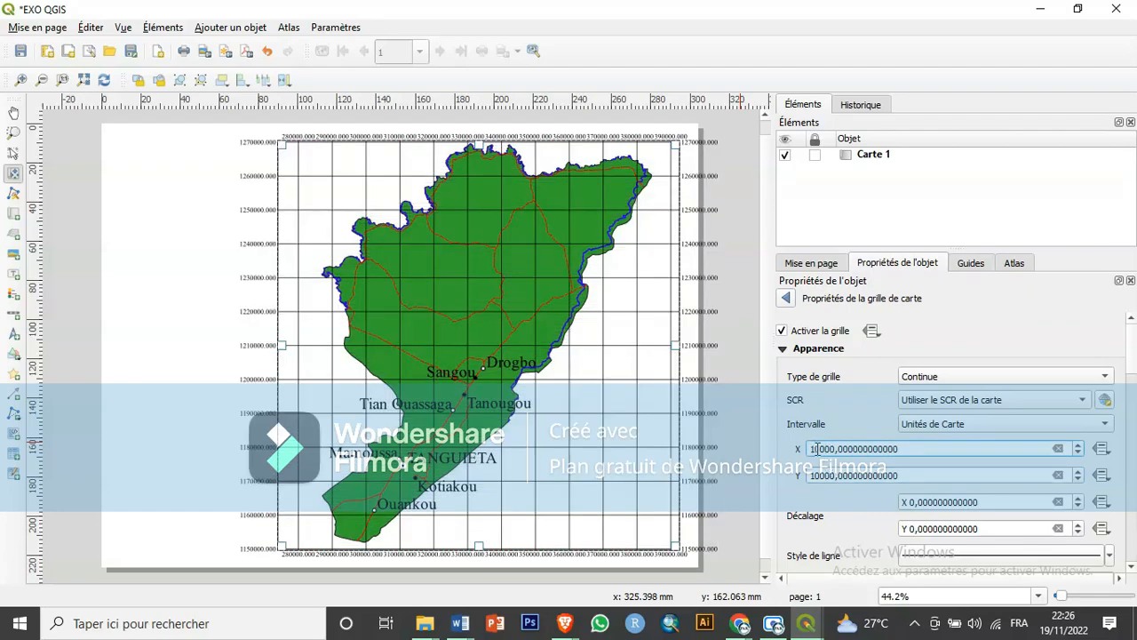
{"action": "key", "text": "BackSpace"}
{"action": "type", "text": "2"}
{"action": "left_click", "coordinate": [824, 478]}
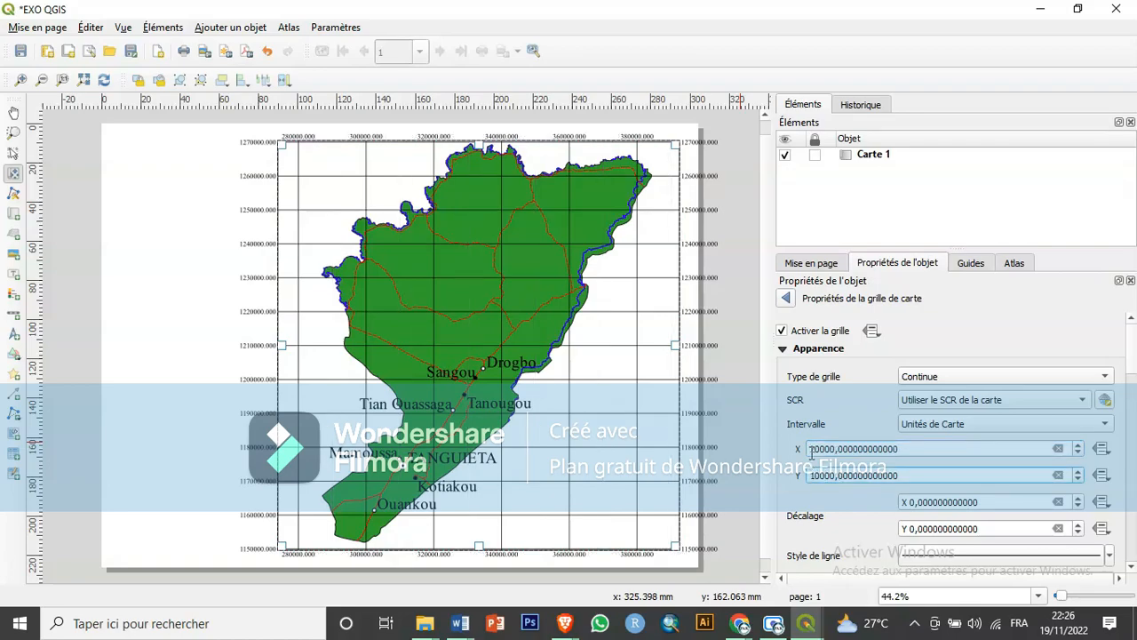
Set both the X and Y intervals of the grid to 25000 map units.
{"action": "left_click", "coordinate": [811, 449]}
{"action": "key", "text": "Delete"}
{"action": "type", "text": "5"}
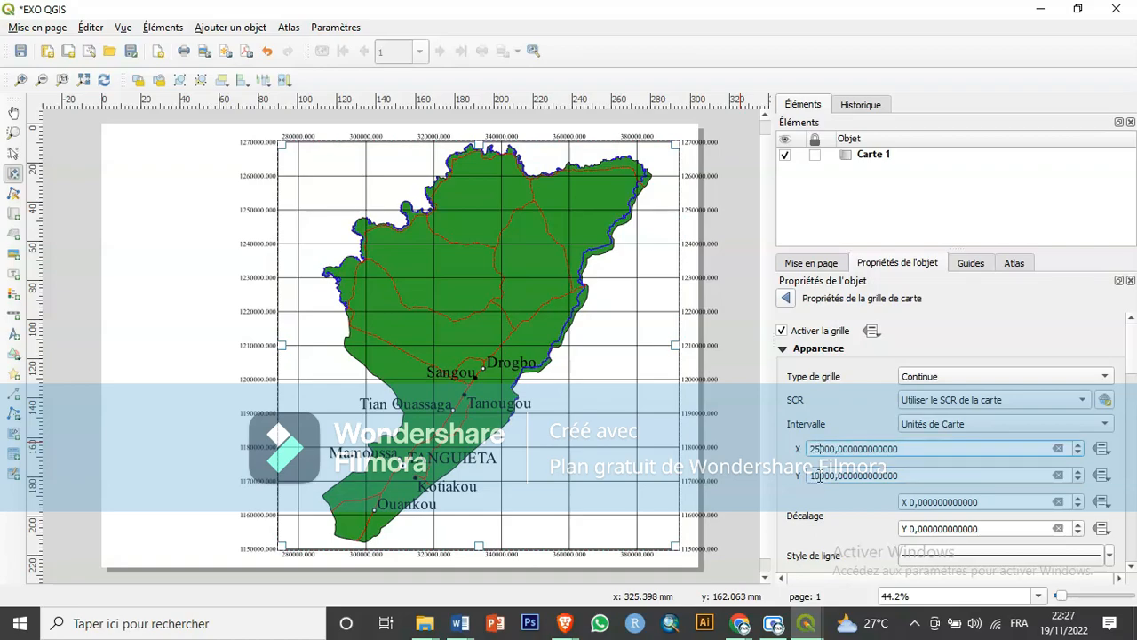
{"action": "left_click", "coordinate": [818, 475]}
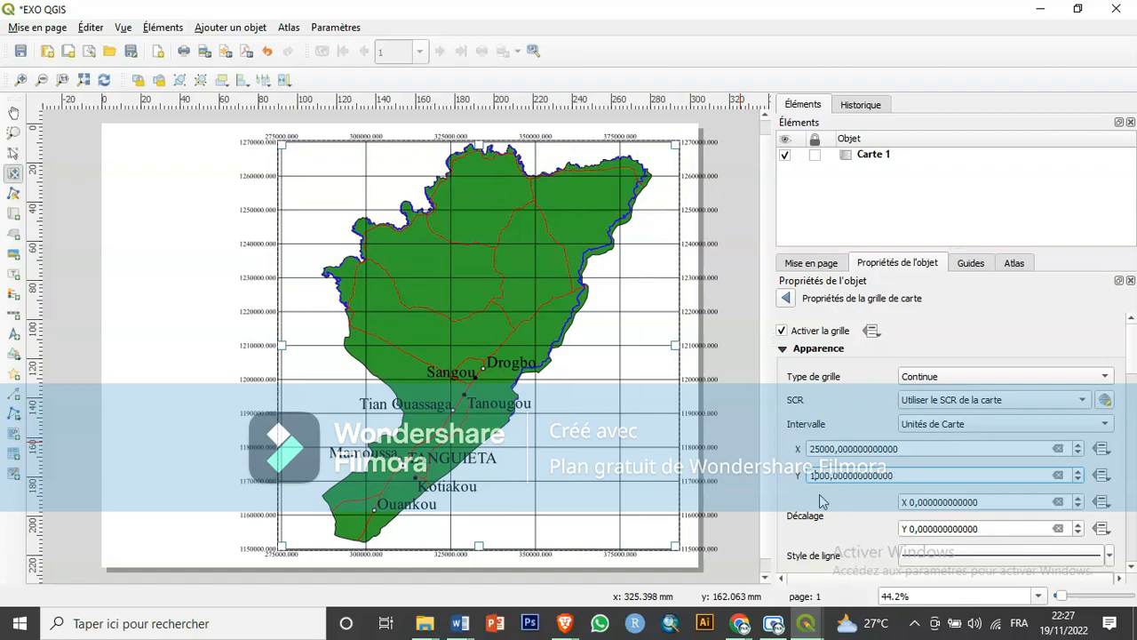
{"action": "key", "text": "Delete"}
{"action": "type", "text": "25"}
{"action": "left_click", "coordinate": [828, 448]}
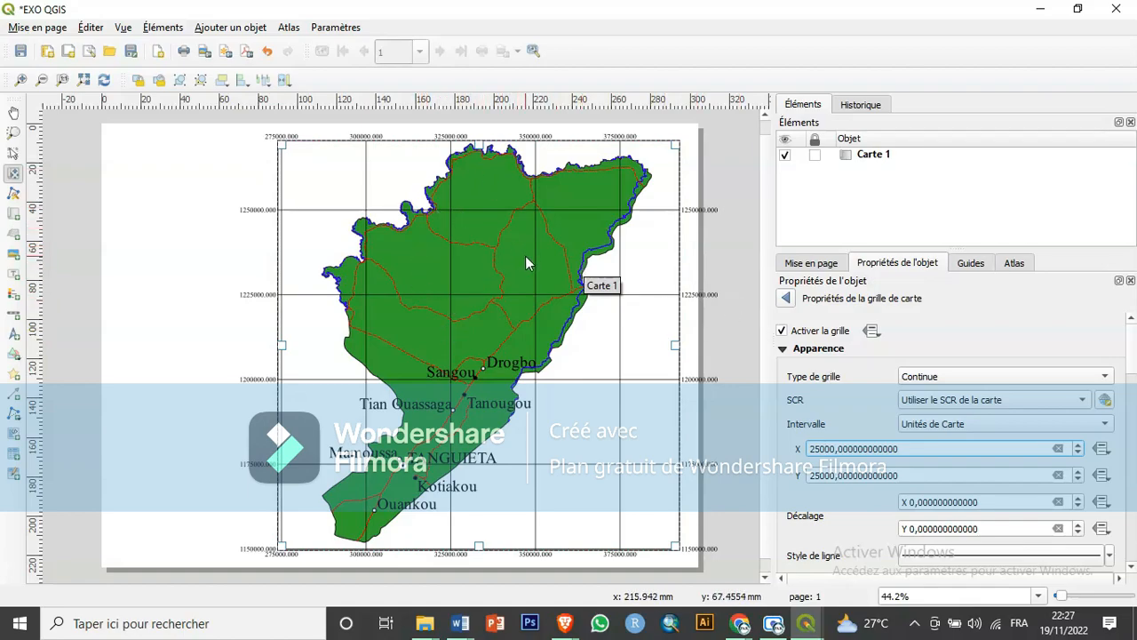
Try the Croix grid type, and settle on Cadre et coordonnées uniquement for the grid.
{"action": "left_click", "coordinate": [966, 379]}
{"action": "left_click", "coordinate": [964, 397]}
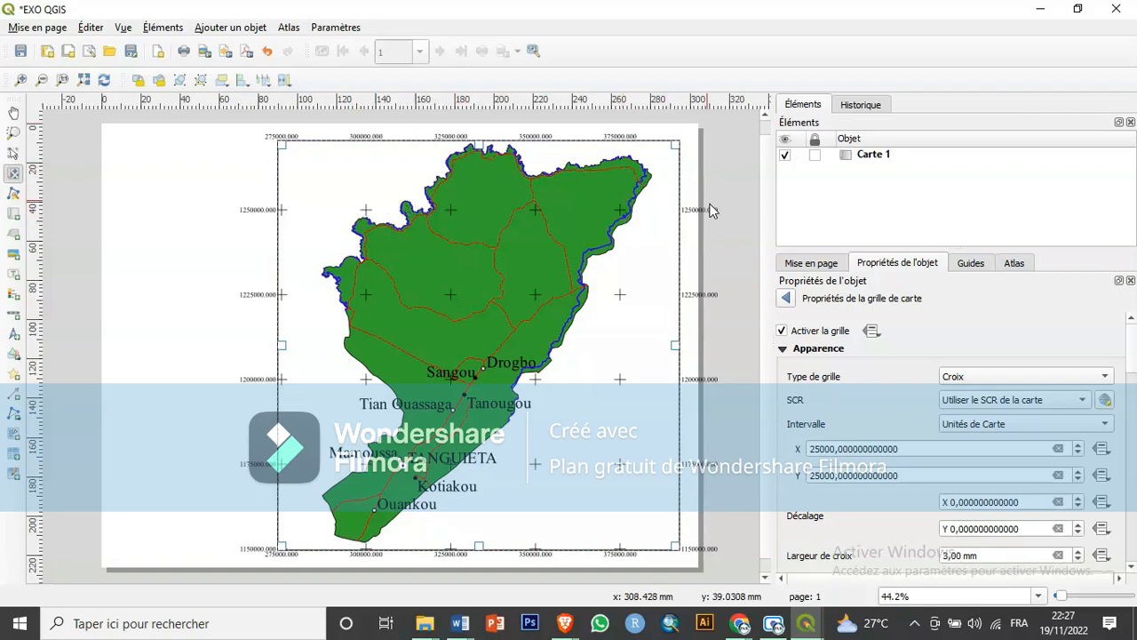
{"action": "left_click", "coordinate": [1086, 376]}
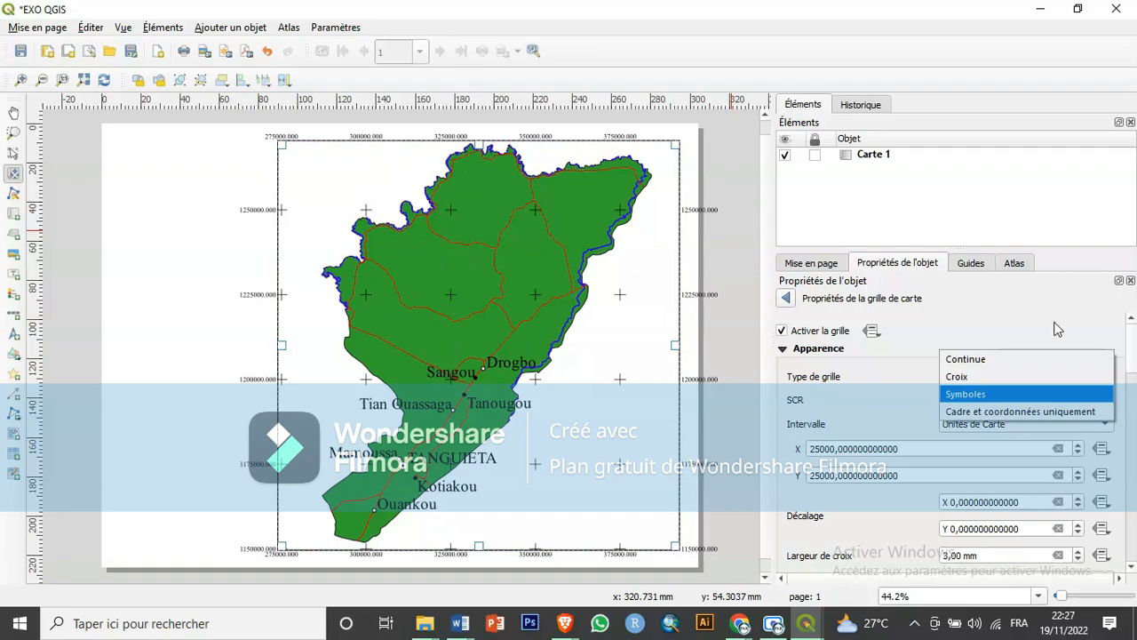
{"action": "left_click", "coordinate": [1022, 411]}
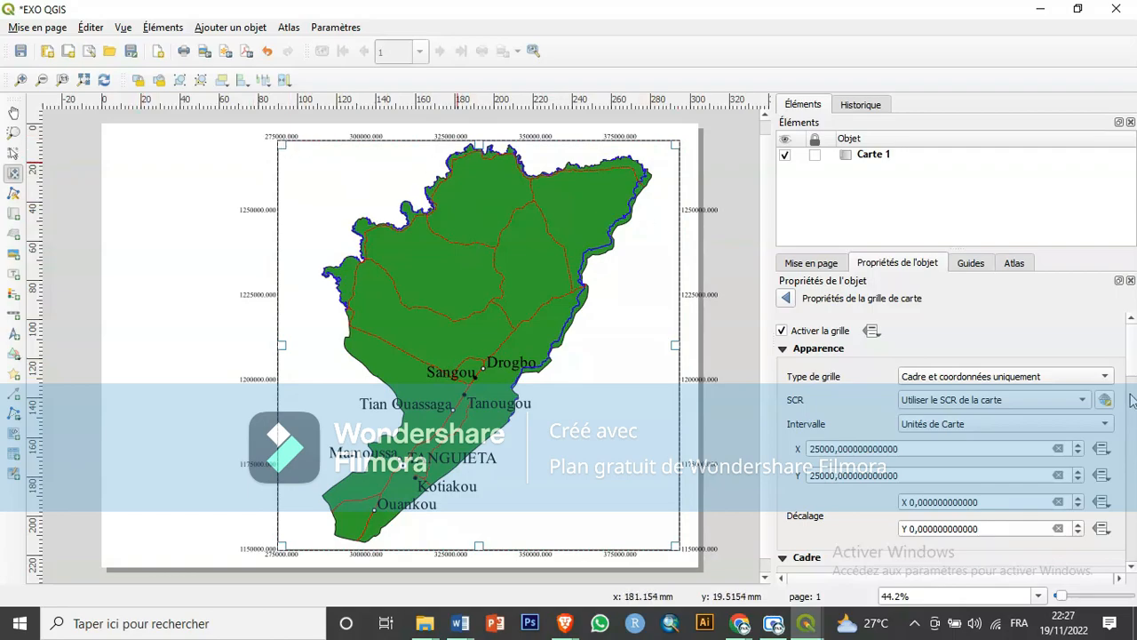
{"action": "mouse_move", "coordinate": [1133, 366]}
{"action": "left_mouse_down"}
{"action": "mouse_move", "coordinate": [1135, 442]}
{"action": "mouse_move", "coordinate": [1122, 369]}
{"action": "left_mouse_up"}
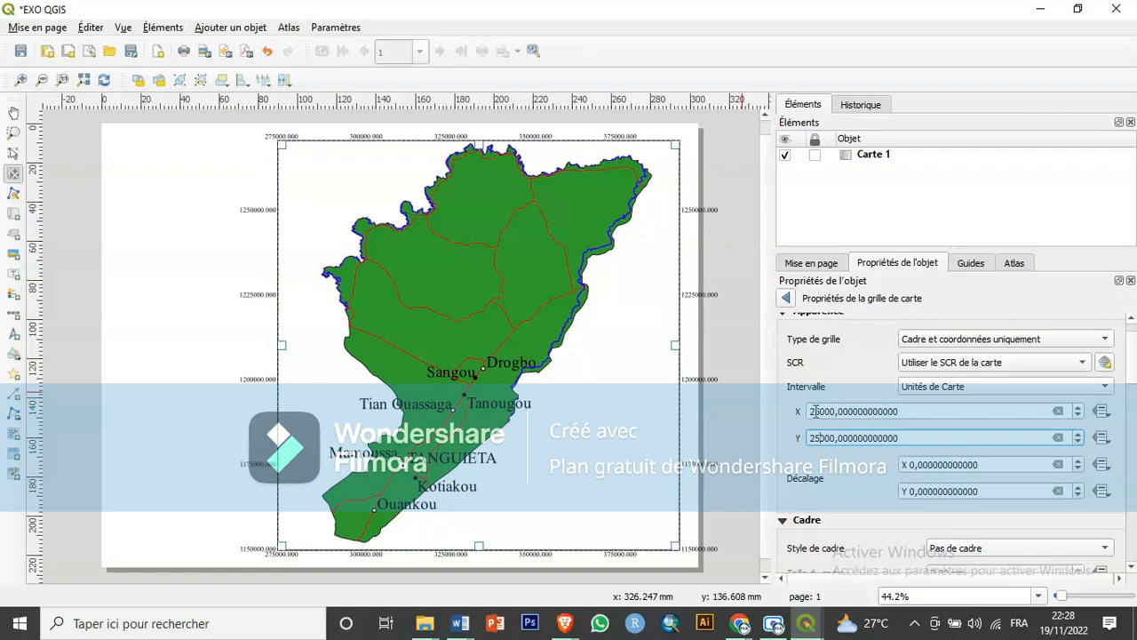
{"action": "left_click", "coordinate": [811, 410]}
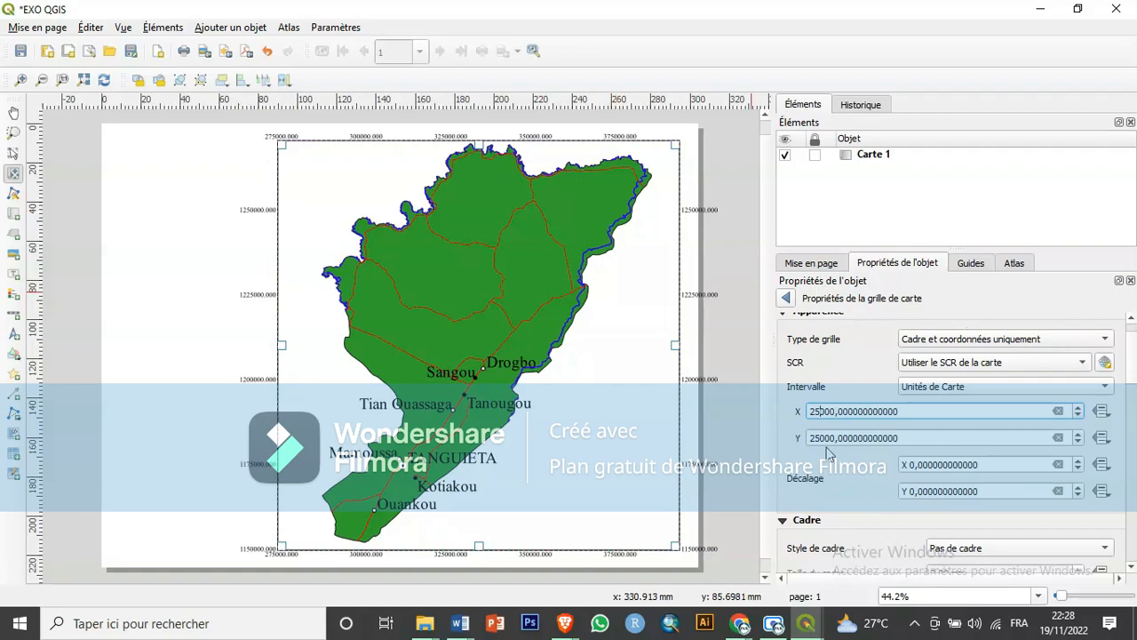
{"action": "scroll", "coordinate": [1128, 365], "scroll_direction": "down", "scroll_amount": 3}
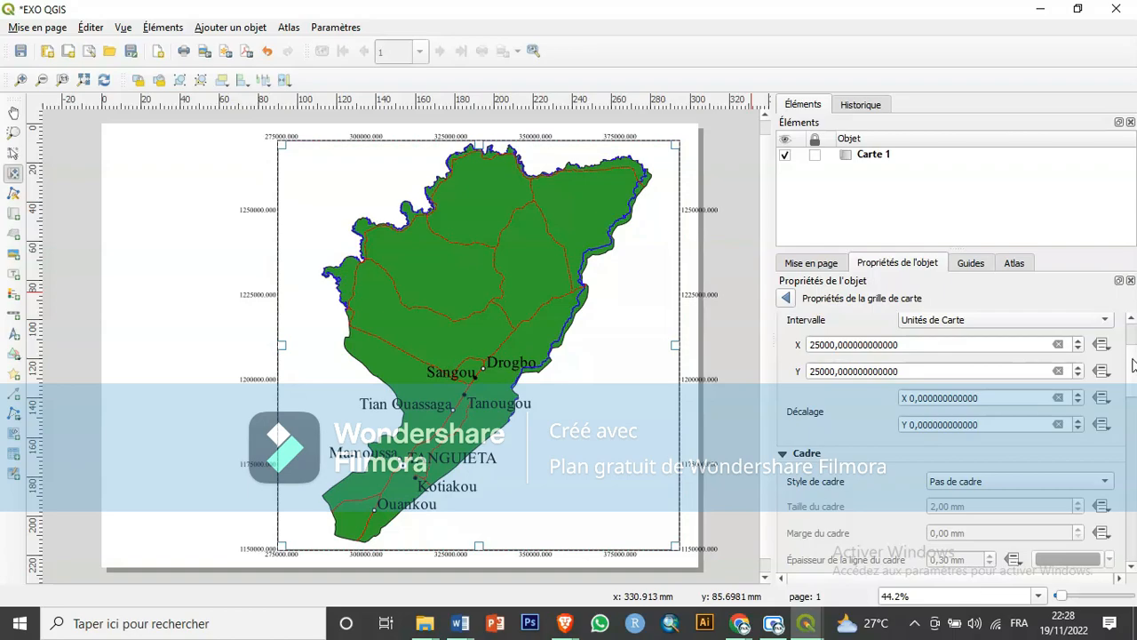
Set the format of the grid's displayed coordinates to Décimal avec suffixe.
{"action": "left_click_drag", "start_coordinate": [1134, 366], "coordinate": [1134, 455]}
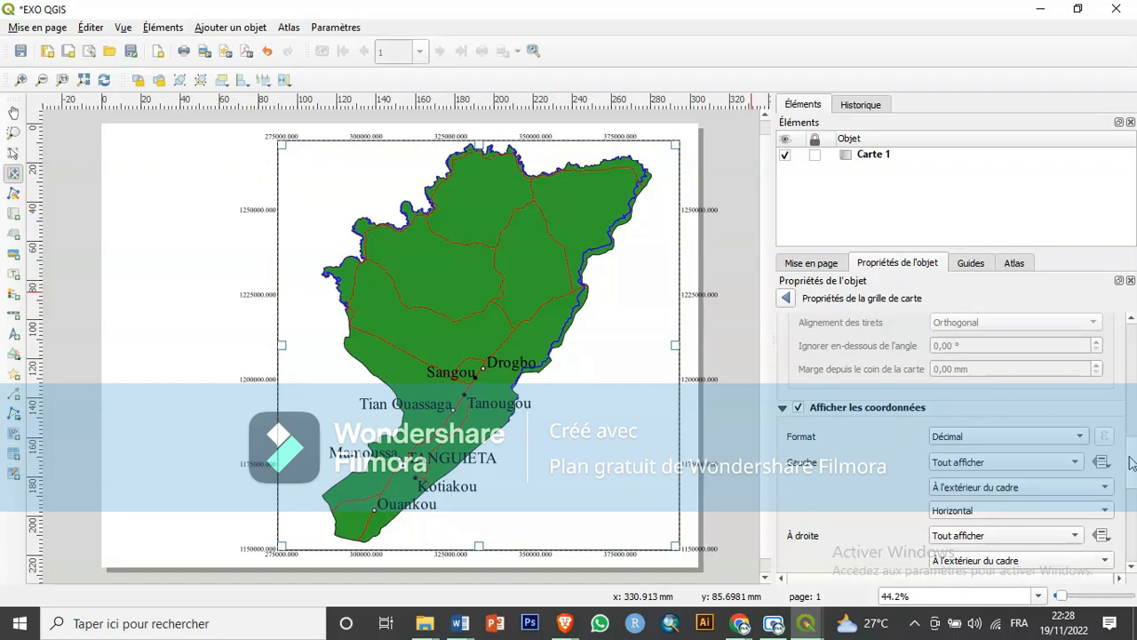
{"action": "scroll", "coordinate": [1134, 462], "scroll_direction": "down", "scroll_amount": 2}
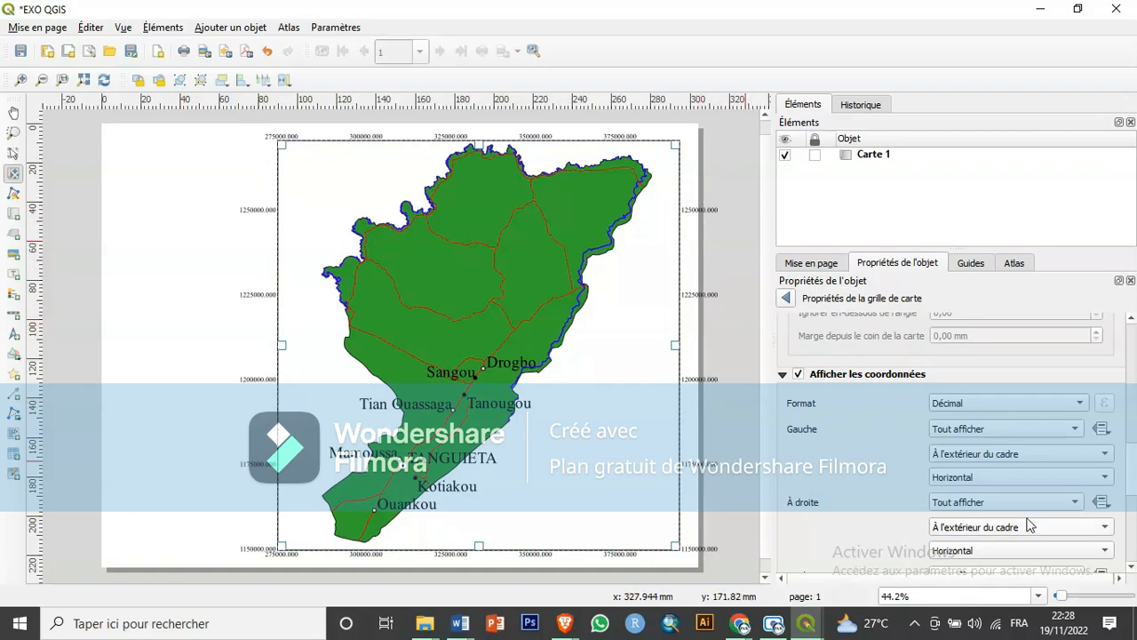
{"action": "left_click", "coordinate": [996, 408]}
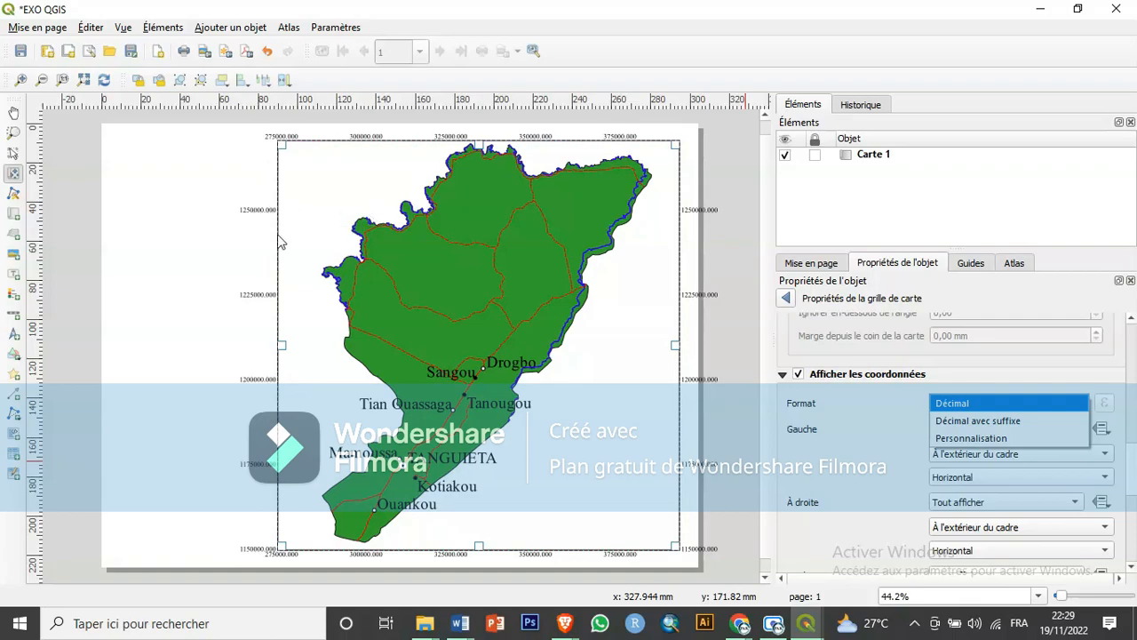
{"action": "left_click", "coordinate": [991, 422]}
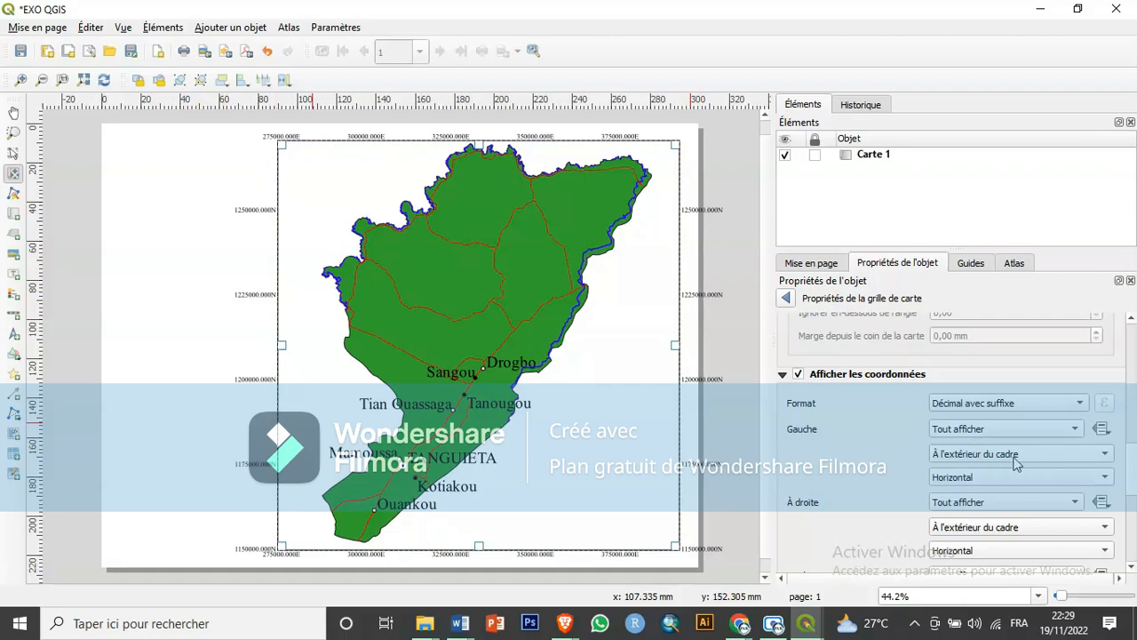
Set the orientation of the grid's left and right coordinates to Vertical ascendant.
{"action": "left_click", "coordinate": [993, 488]}
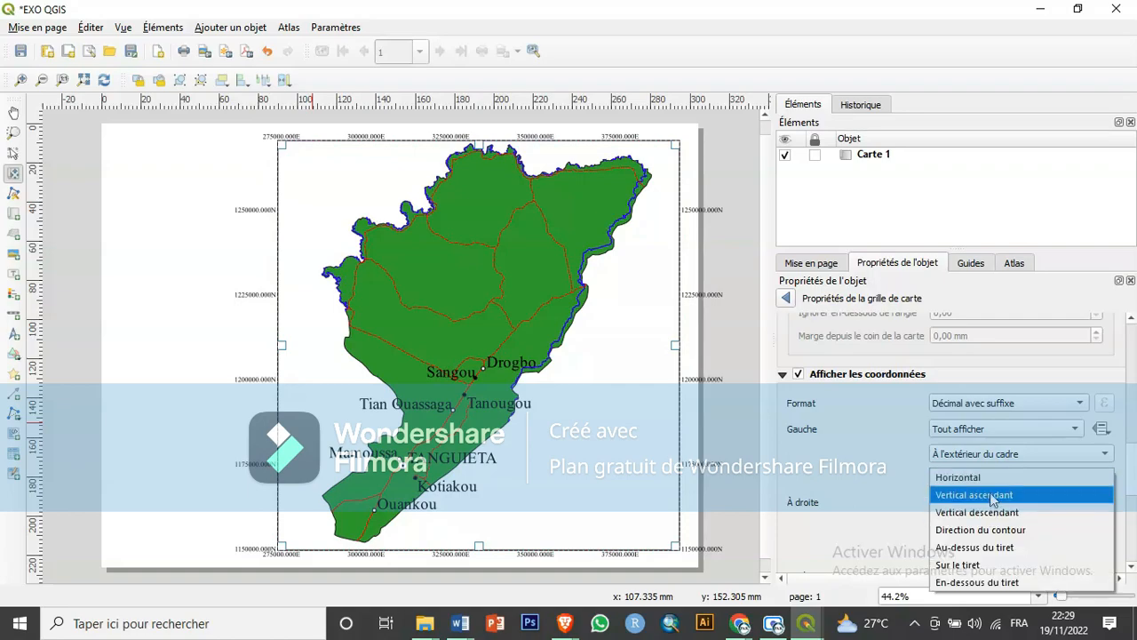
{"action": "left_click", "coordinate": [992, 495]}
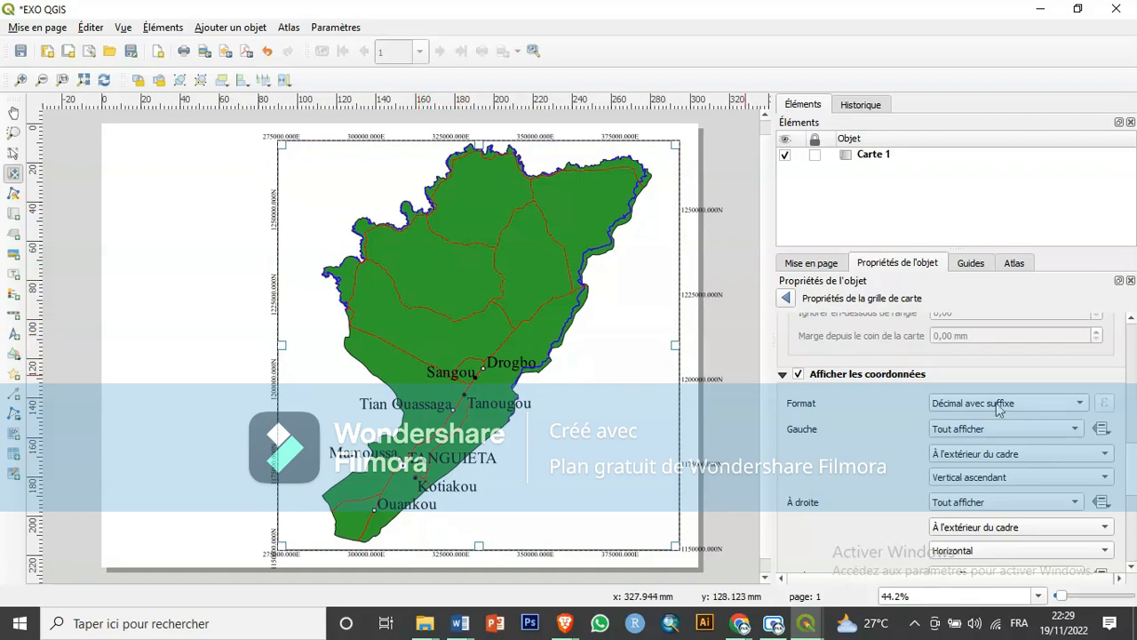
{"action": "left_click", "coordinate": [1020, 552]}
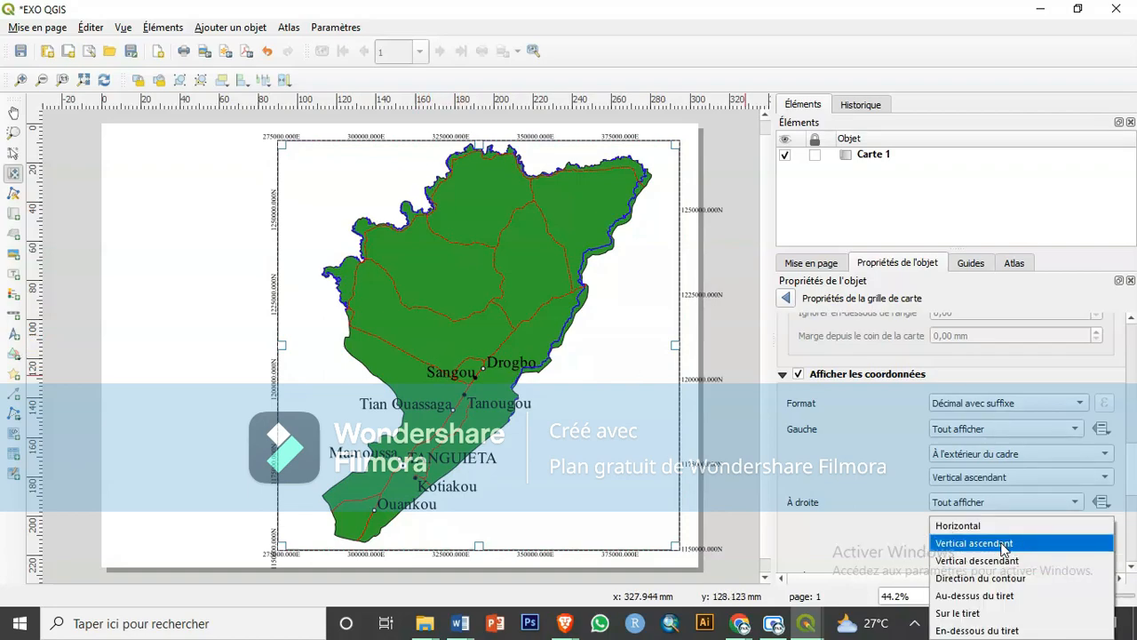
{"action": "left_click", "coordinate": [1002, 545]}
Set the font size of the grid's coordinate annotations to 12 points, keeping Times New Roman.
{"action": "left_click_drag", "start_coordinate": [1130, 476], "coordinate": [1136, 531]}
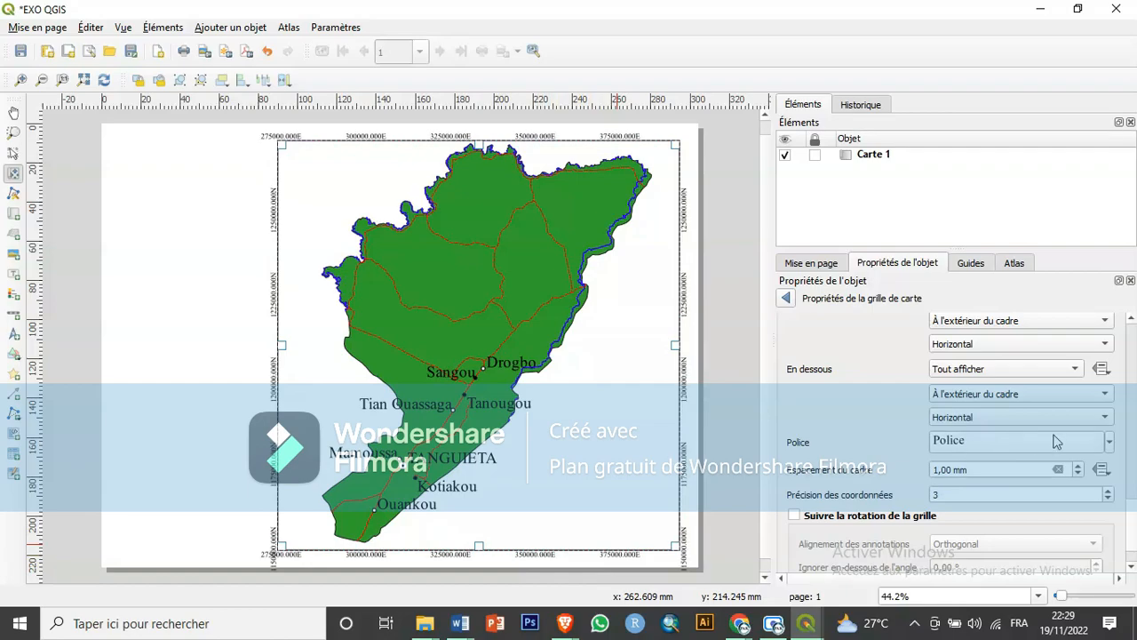
{"action": "scroll", "coordinate": [1075, 451], "scroll_direction": "up", "scroll_amount": 3}
{"action": "scroll", "coordinate": [1073, 452], "scroll_direction": "down", "scroll_amount": 1}
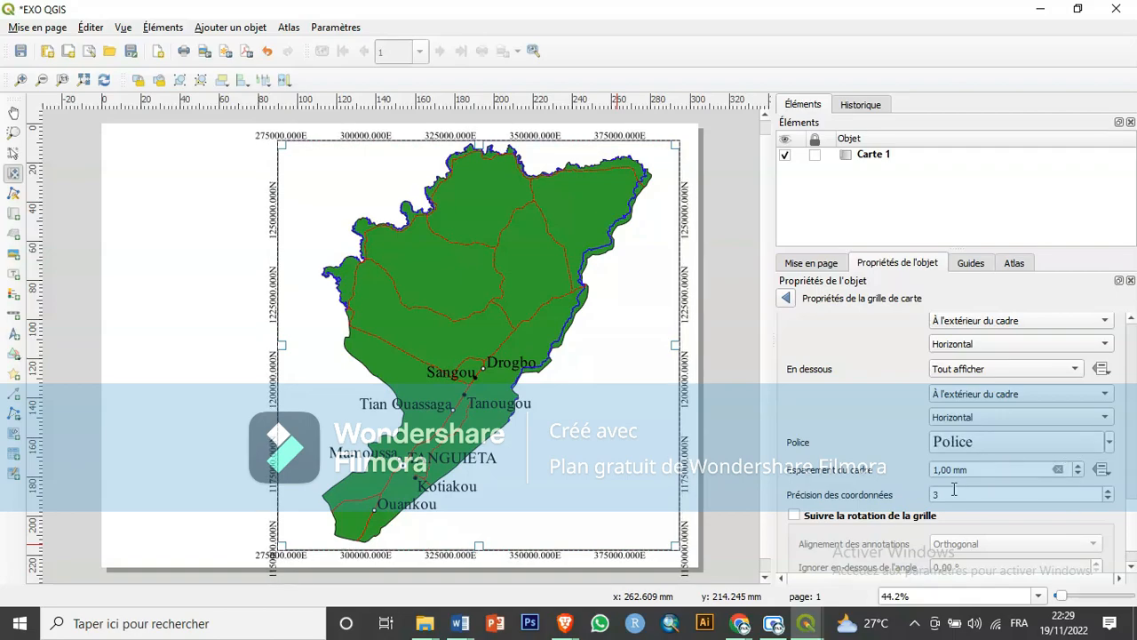
{"action": "left_click", "coordinate": [999, 448]}
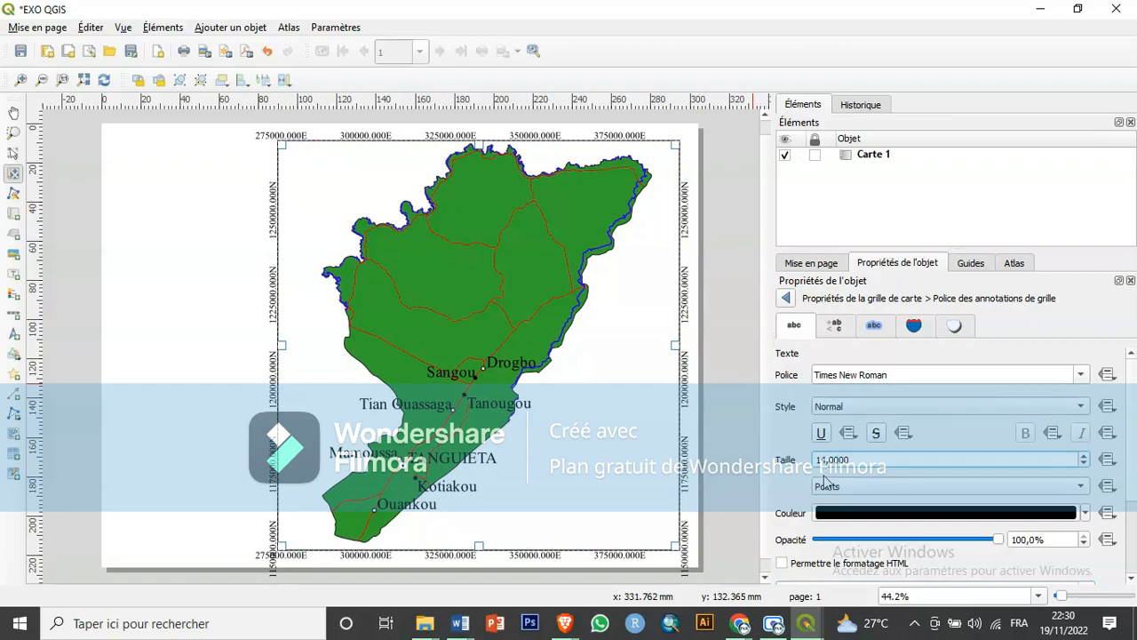
{"action": "type", "text": "2"}
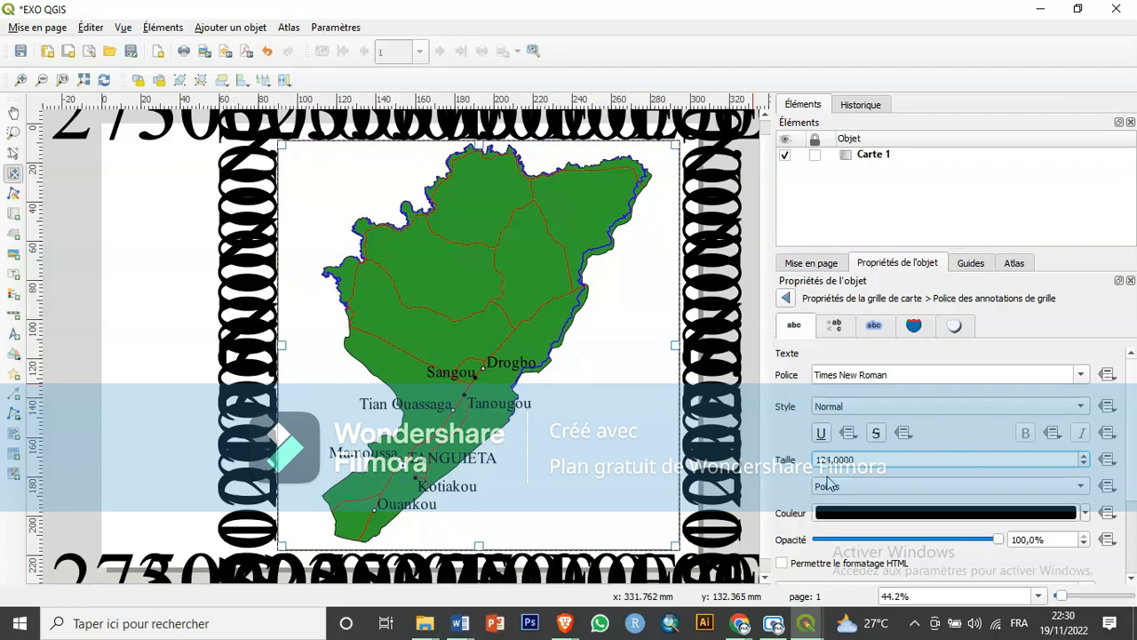
{"action": "key", "text": "Delete"}
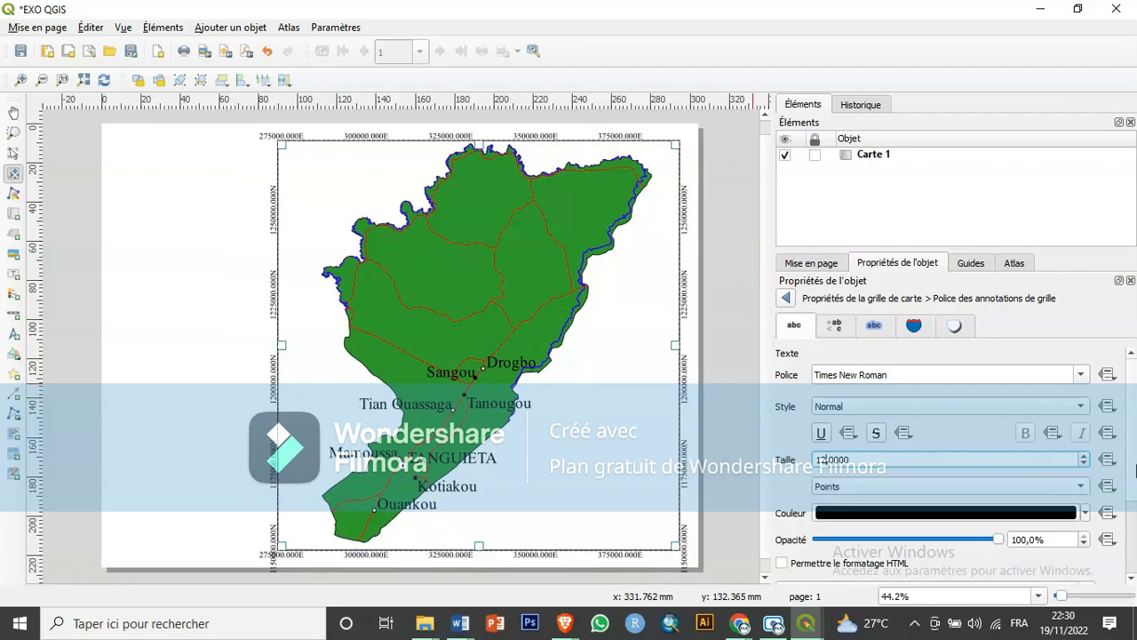
{"action": "scroll", "coordinate": [924, 480], "scroll_direction": "down", "scroll_amount": 1}
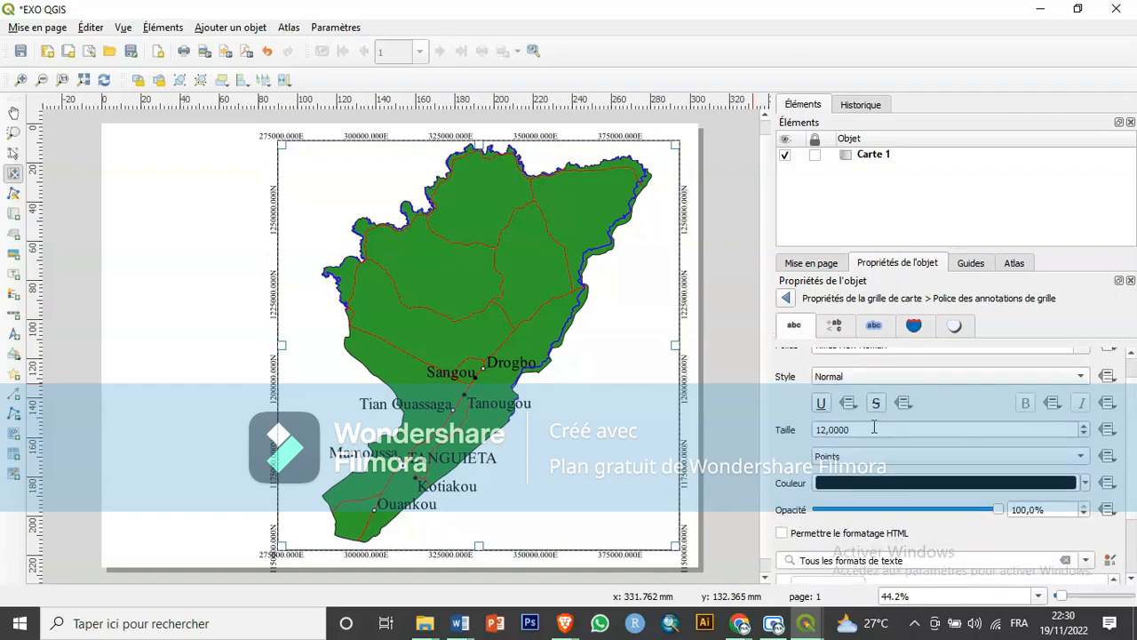
{"action": "scroll", "coordinate": [1134, 482], "scroll_direction": "up", "scroll_amount": 1}
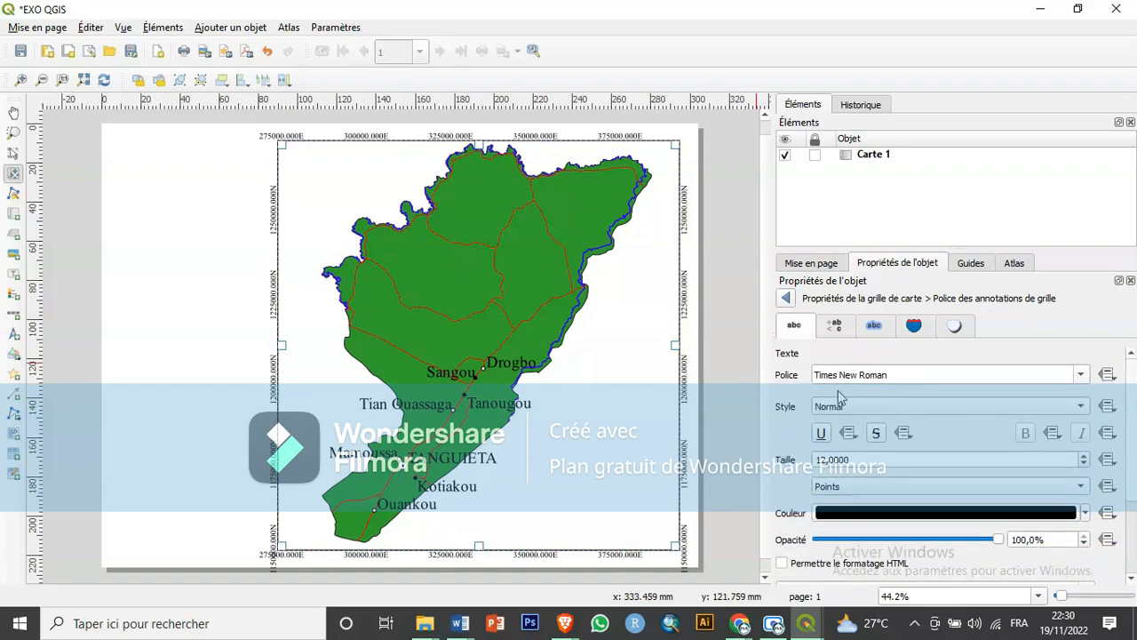
{"action": "left_click", "coordinate": [1086, 378]}
{"action": "left_click", "coordinate": [1085, 378]}
{"action": "mouse_move", "coordinate": [1134, 402]}
{"action": "left_mouse_down"}
{"action": "mouse_move", "coordinate": [1130, 506]}
{"action": "mouse_move", "coordinate": [1129, 416]}
{"action": "left_mouse_up"}
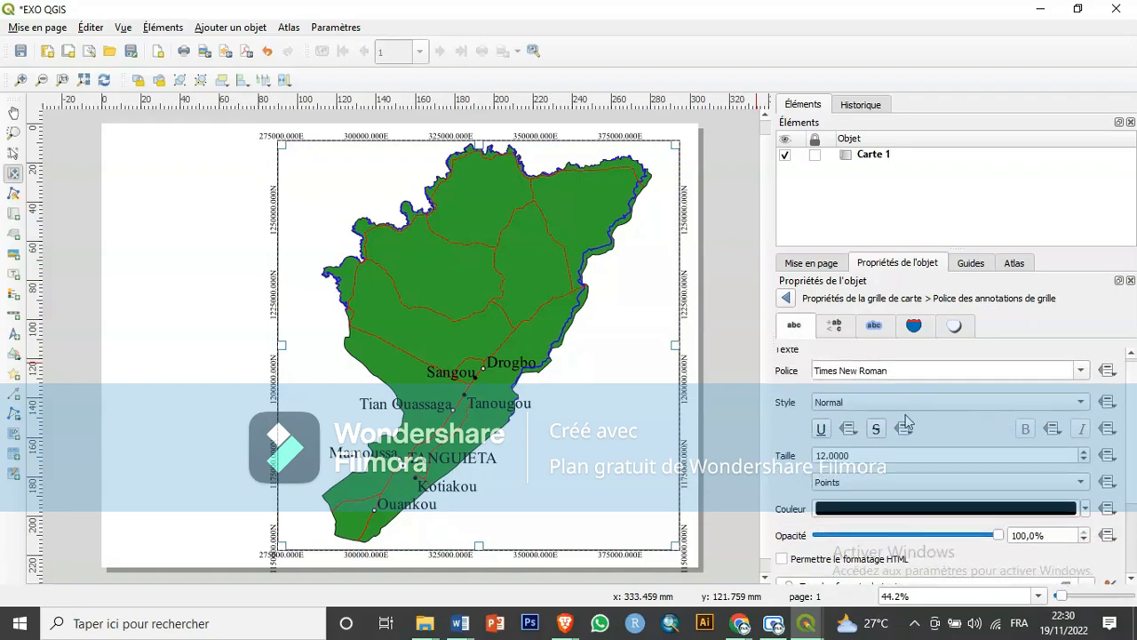
{"action": "left_click", "coordinate": [786, 299]}
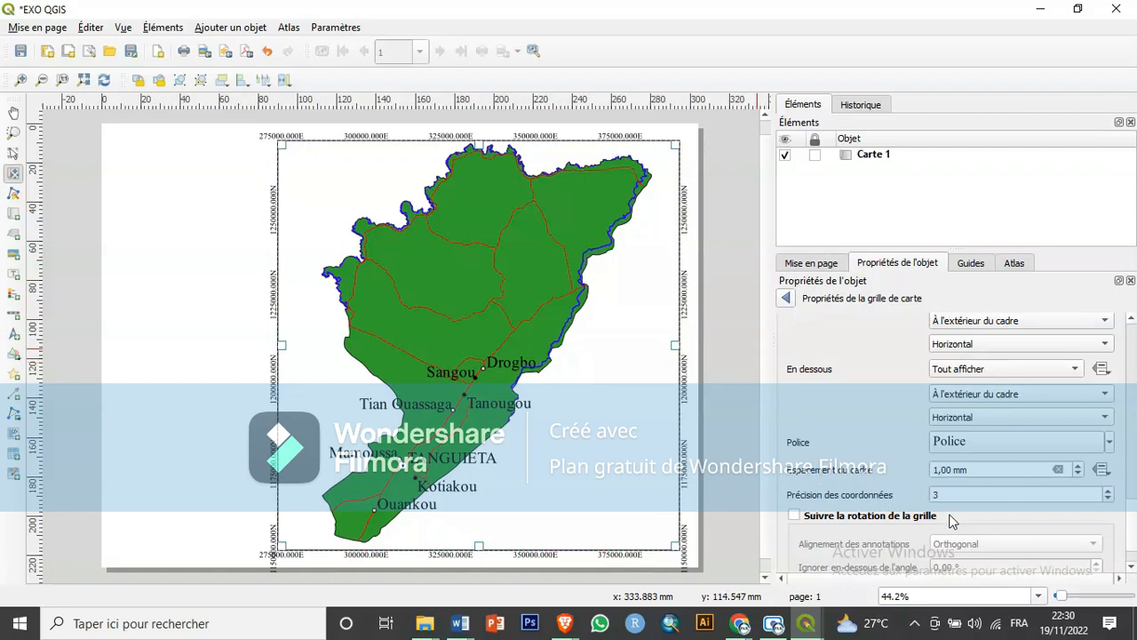
Set the coordinates' distance from the map frame to 2 mm and their precision to 0 decimals.
{"action": "left_click", "coordinate": [1078, 467]}
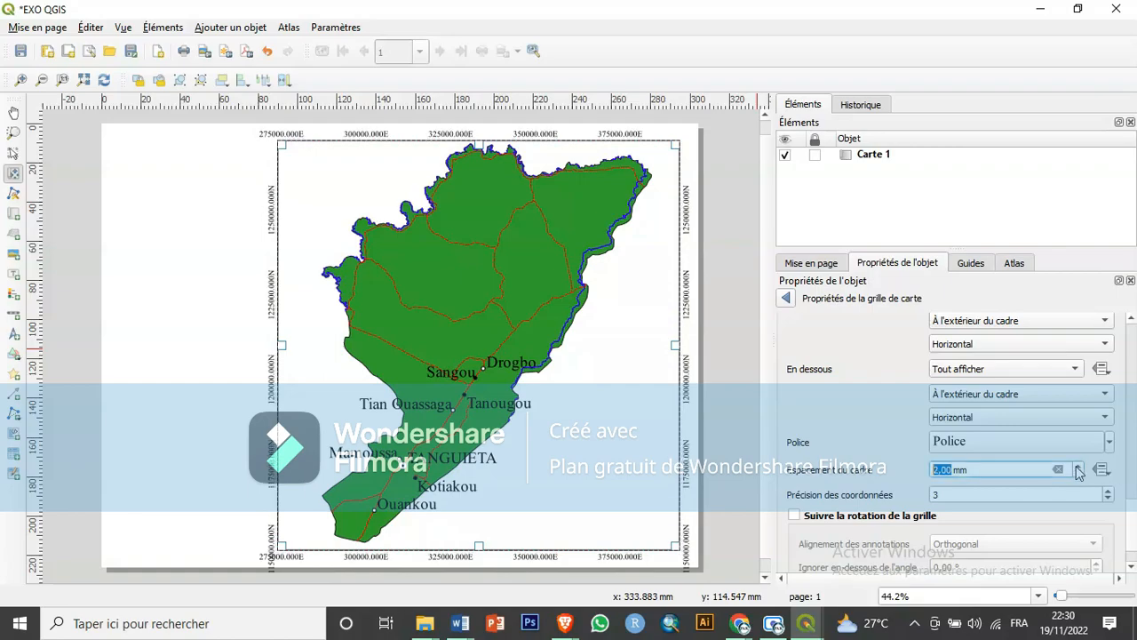
{"action": "left_click", "coordinate": [1108, 500]}
{"action": "left_click", "coordinate": [1108, 500]}
{"action": "left_click", "coordinate": [1108, 500]}
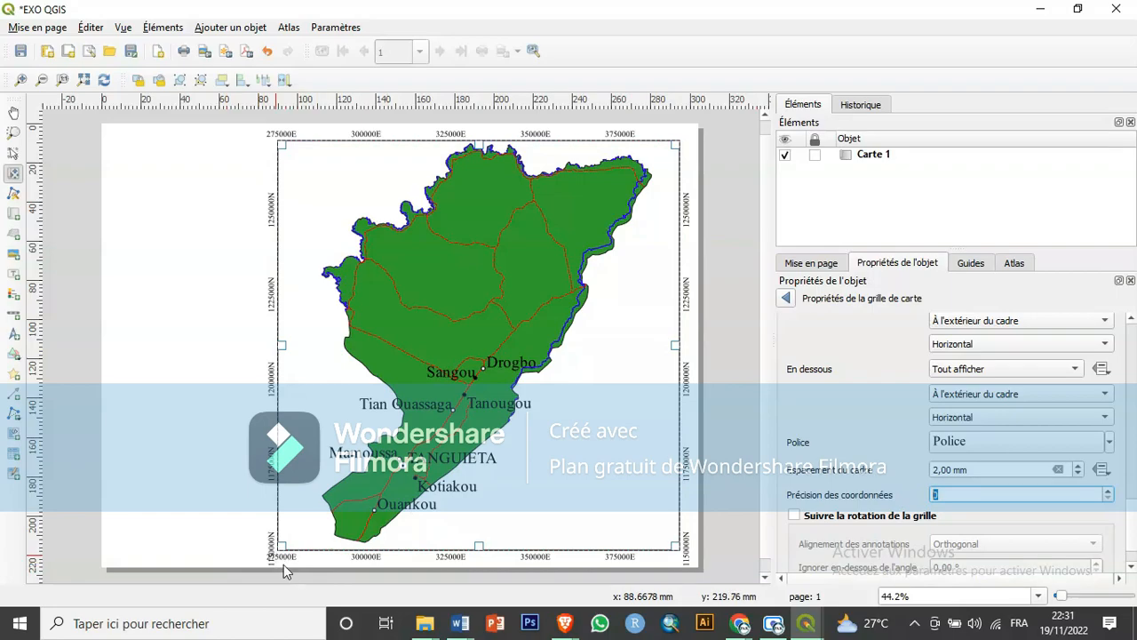
Set both the X and Y intervals of the grid to 30000 map units.
{"action": "scroll", "coordinate": [1131, 531], "scroll_direction": "up", "scroll_amount": 10}
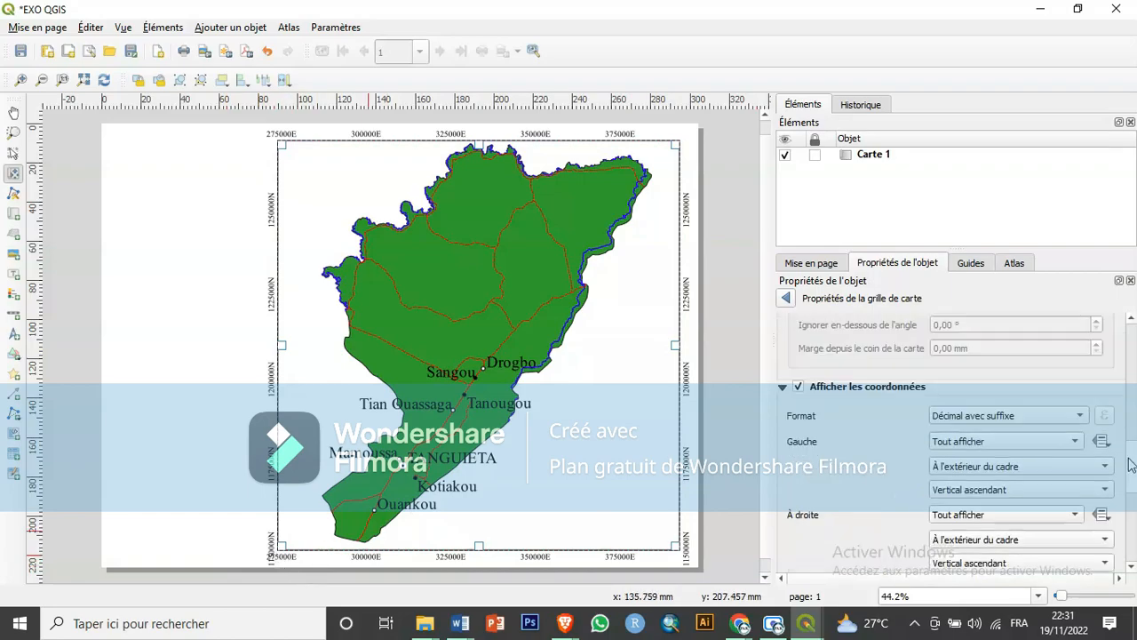
{"action": "left_click", "coordinate": [809, 453]}
{"action": "key", "text": "Delete"}
{"action": "type", "text": "3"}
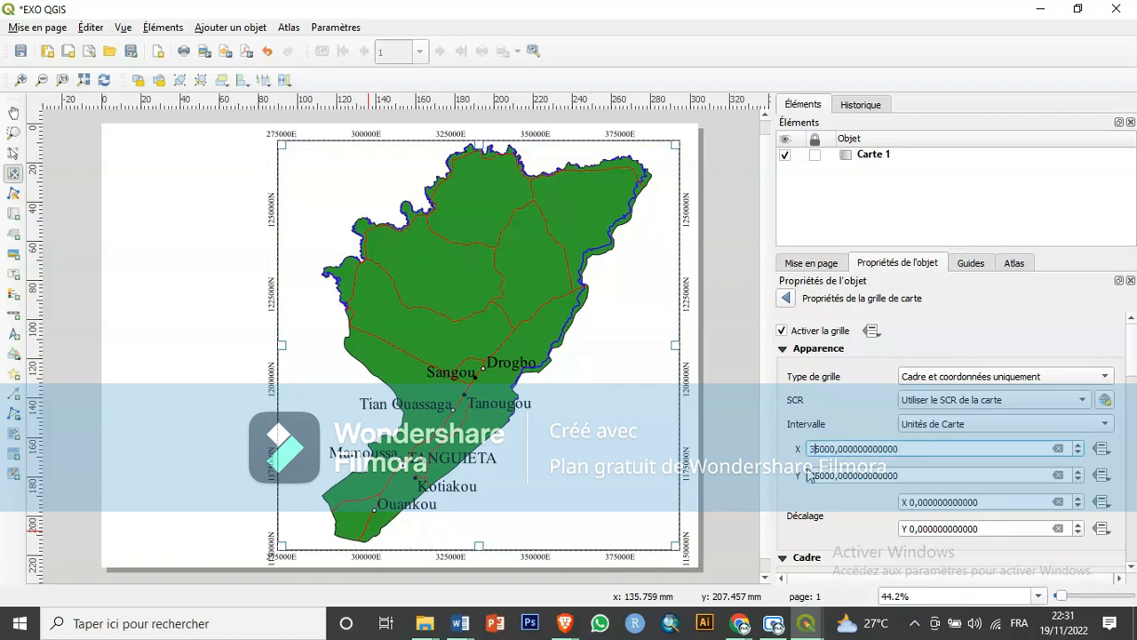
{"action": "type", "text": "0"}
{"action": "left_click", "coordinate": [829, 475]}
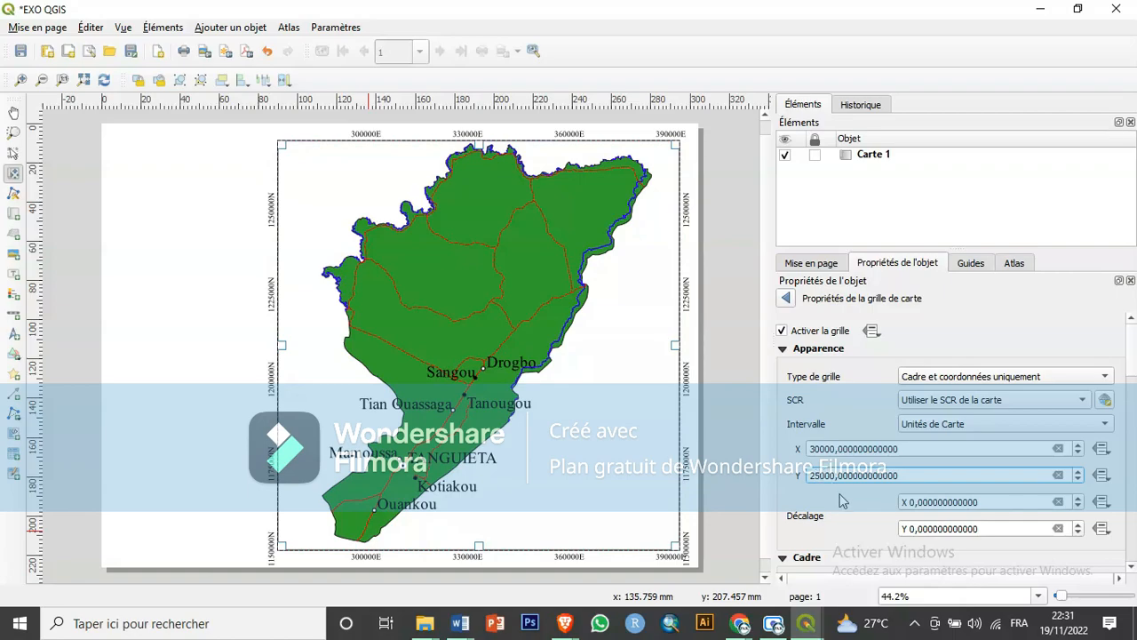
{"action": "key", "text": "BackSpace"}
{"action": "type", "text": "30"}
{"action": "left_click", "coordinate": [828, 450]}
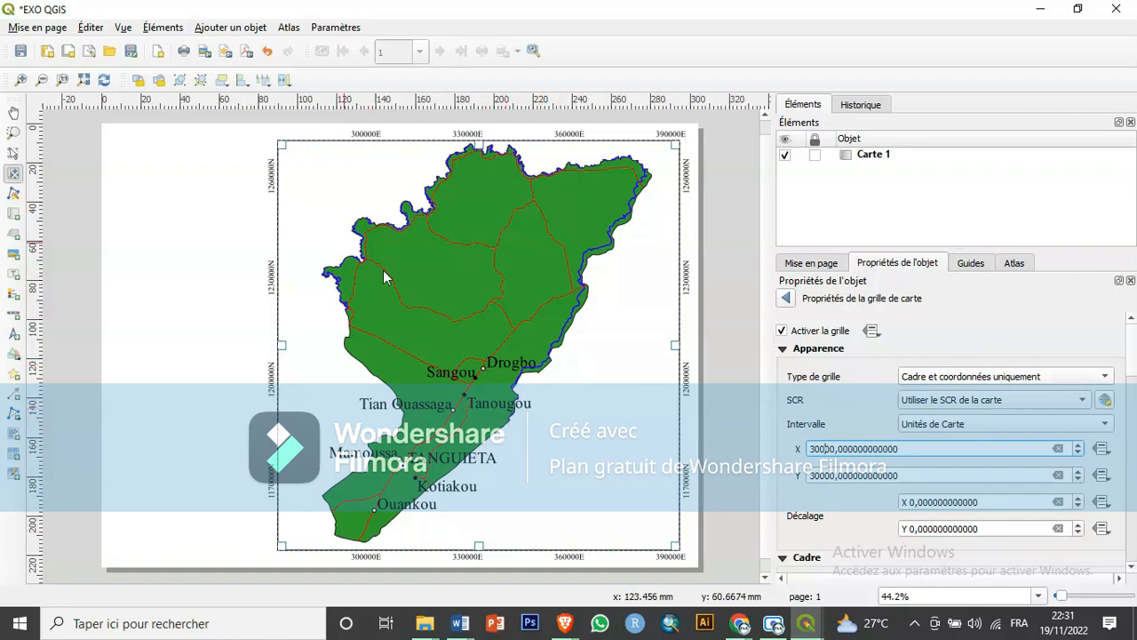
Shift the map content slightly to the left inside its frame and leave the grid properties.
{"action": "mouse_move", "coordinate": [444, 288]}
{"action": "left_mouse_down"}
{"action": "mouse_move", "coordinate": [420, 292]}
{"action": "mouse_move", "coordinate": [453, 292]}
{"action": "mouse_move", "coordinate": [423, 288]}
{"action": "left_mouse_up"}
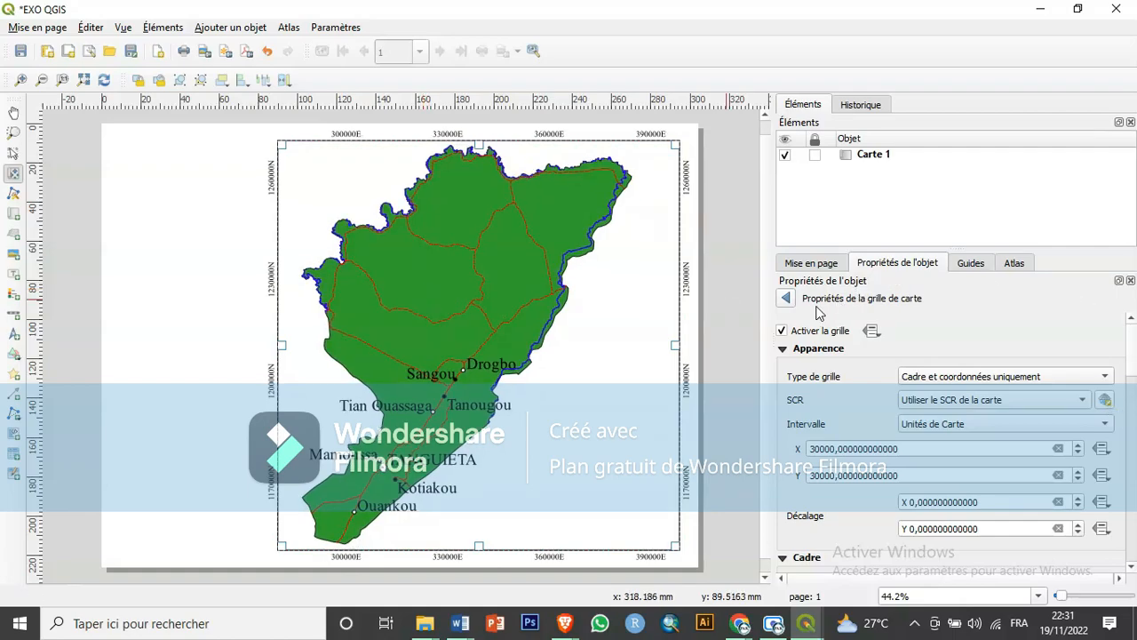
{"action": "left_click", "coordinate": [785, 299]}
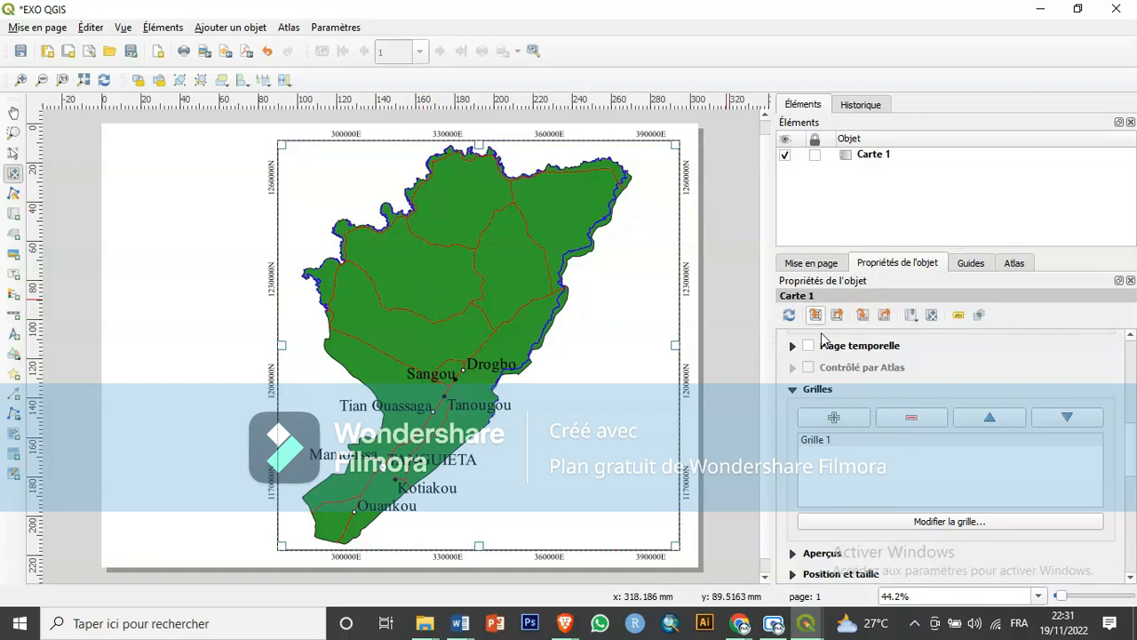
Review the map item's main properties, extent and grid list, including the settings of Grille 1.
{"action": "scroll", "coordinate": [1130, 445], "scroll_direction": "up", "scroll_amount": 10}
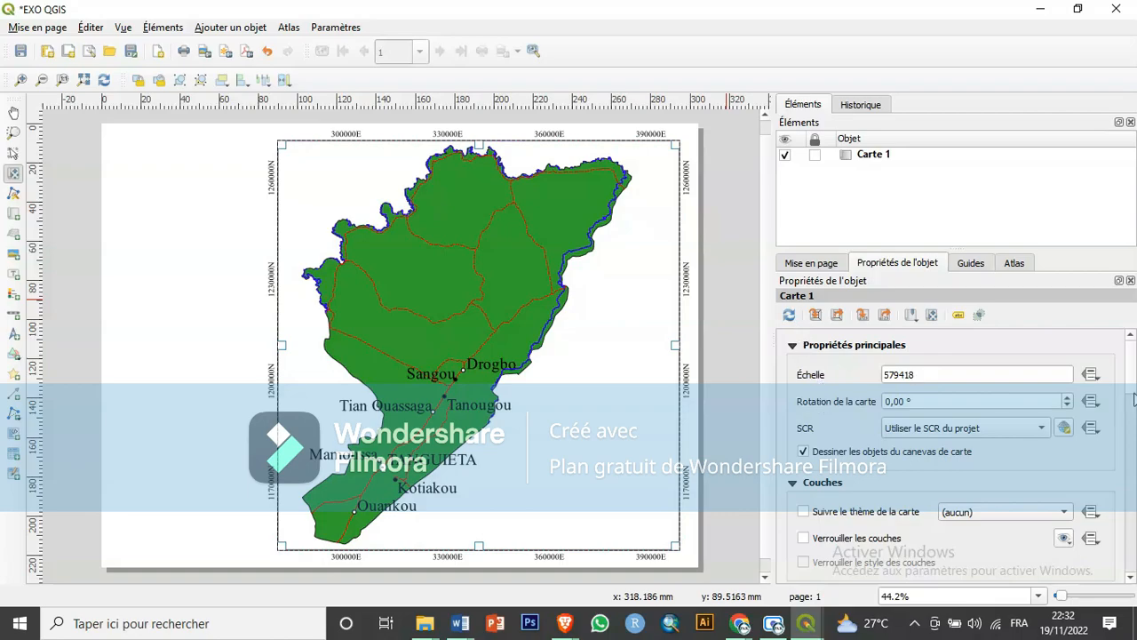
{"action": "scroll", "coordinate": [1134, 384], "scroll_direction": "down", "scroll_amount": 1}
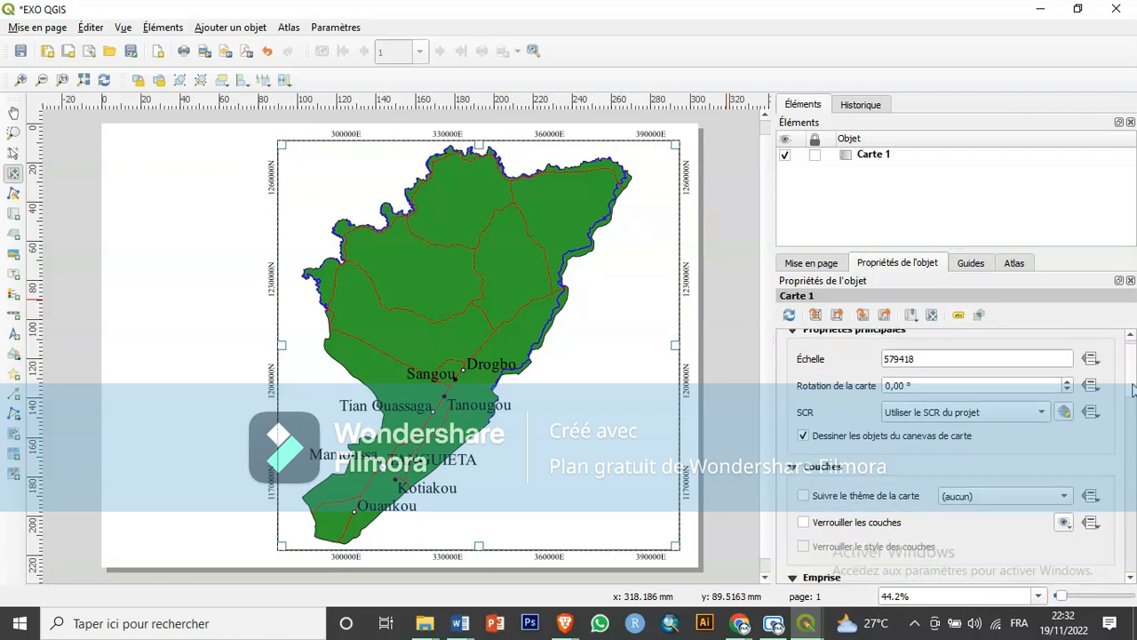
{"action": "scroll", "coordinate": [1134, 384], "scroll_direction": "up", "scroll_amount": 1}
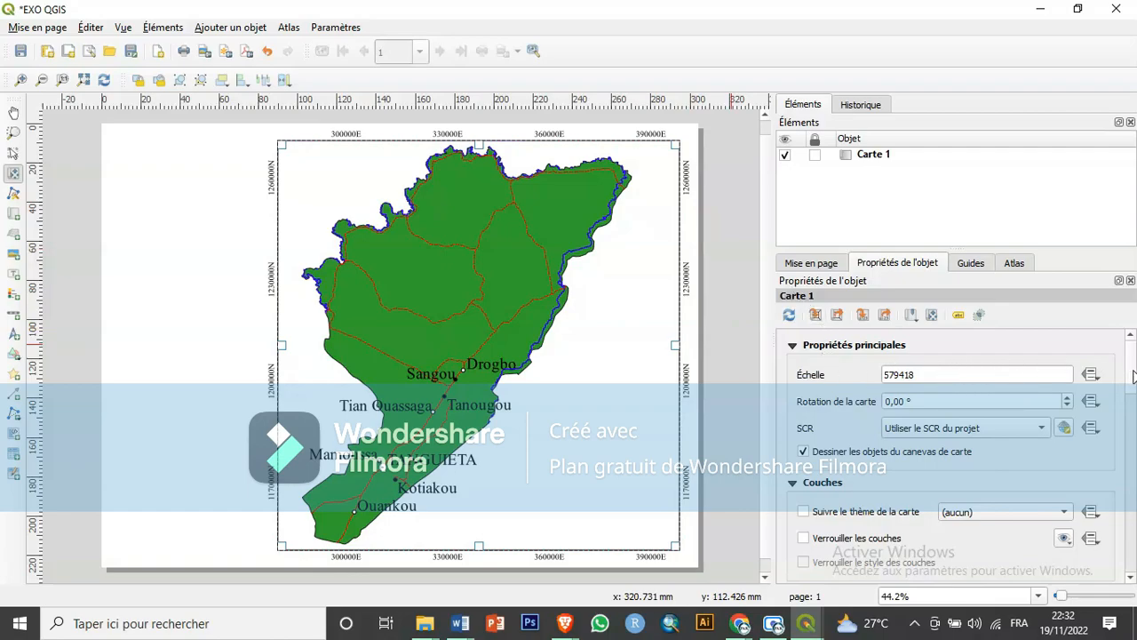
{"action": "scroll", "coordinate": [1128, 399], "scroll_direction": "down", "scroll_amount": 5}
{"action": "scroll", "coordinate": [1132, 436], "scroll_direction": "down", "scroll_amount": 1}
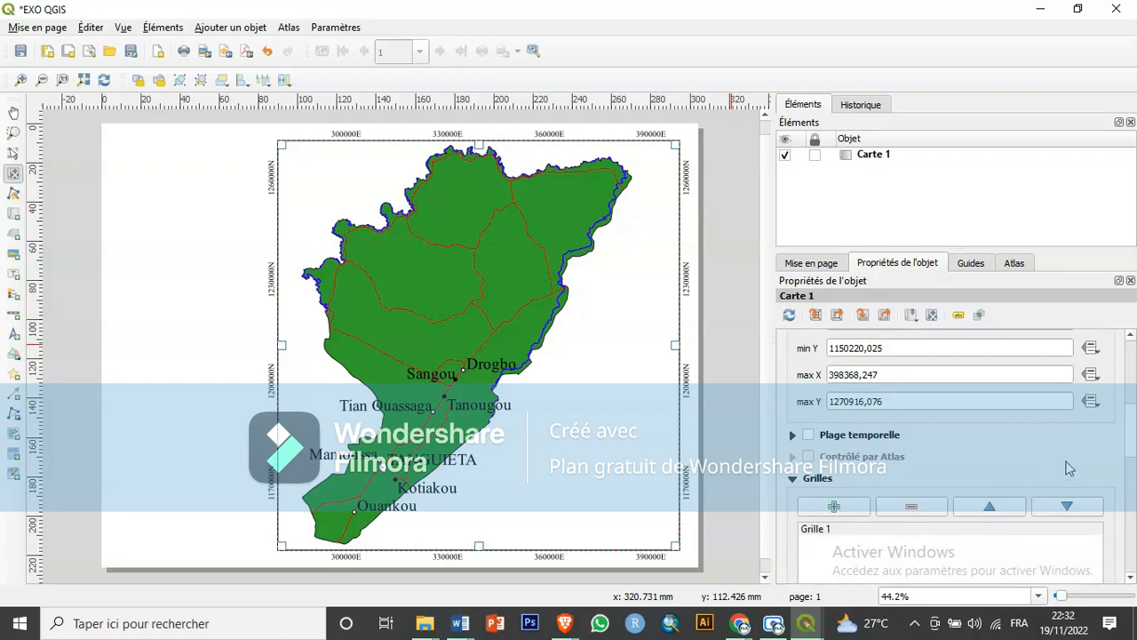
{"action": "scroll", "coordinate": [1130, 441], "scroll_direction": "down", "scroll_amount": 4}
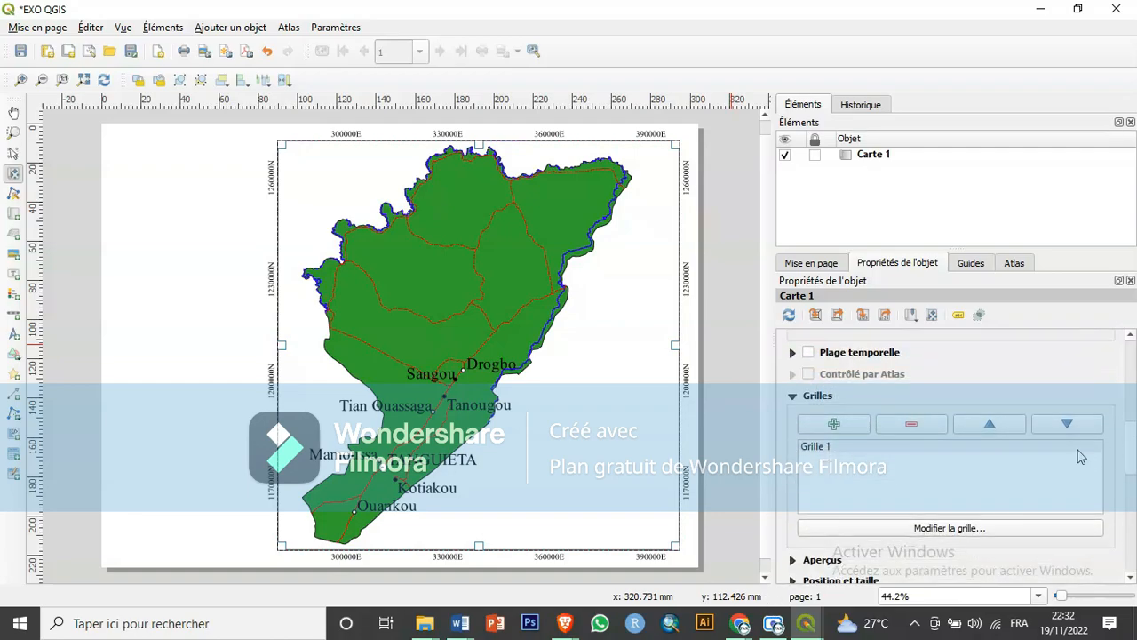
{"action": "left_click", "coordinate": [997, 453]}
{"action": "left_click", "coordinate": [965, 531]}
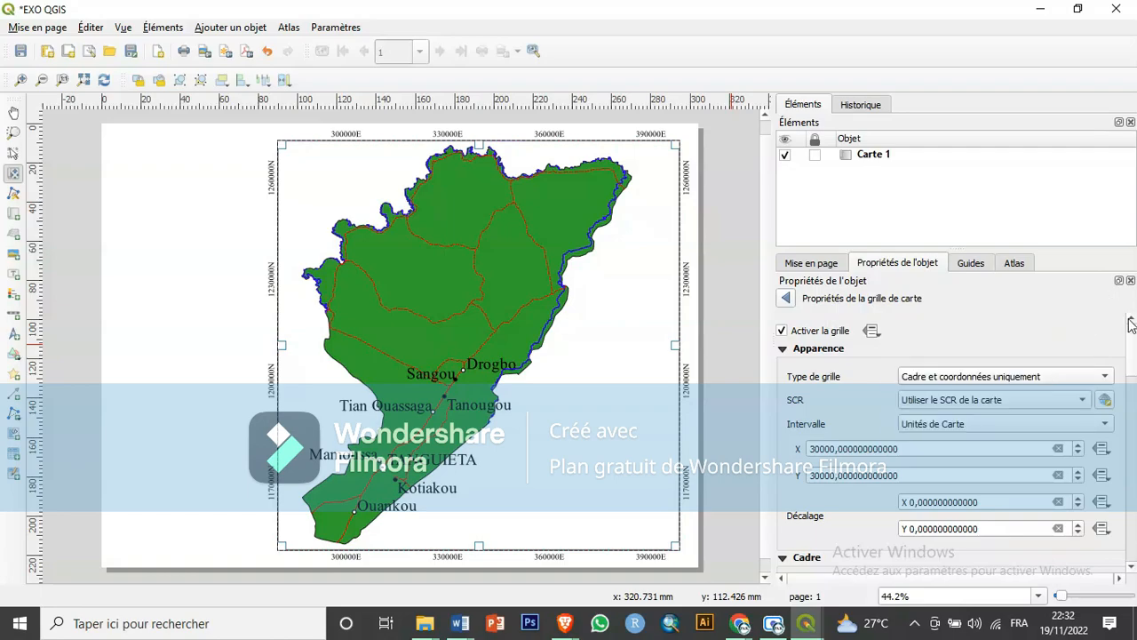
{"action": "left_click", "coordinate": [786, 300]}
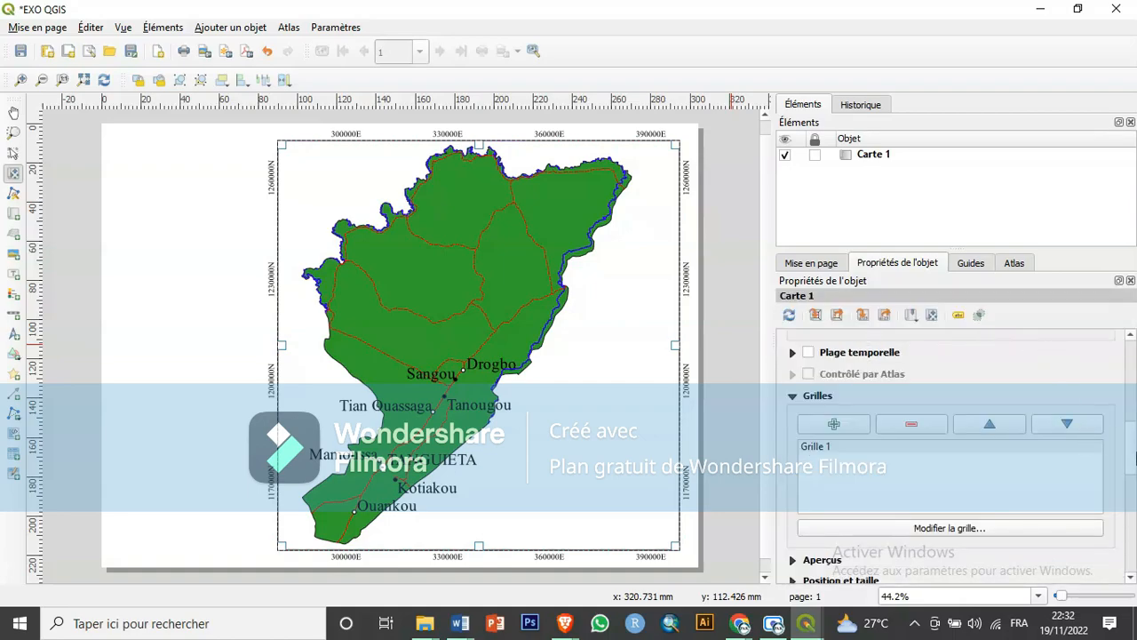
Lock the map's layers and layer styles, and lock the Carte 1 item in the layout.
{"action": "scroll", "coordinate": [1025, 381], "scroll_direction": "up", "scroll_amount": 10}
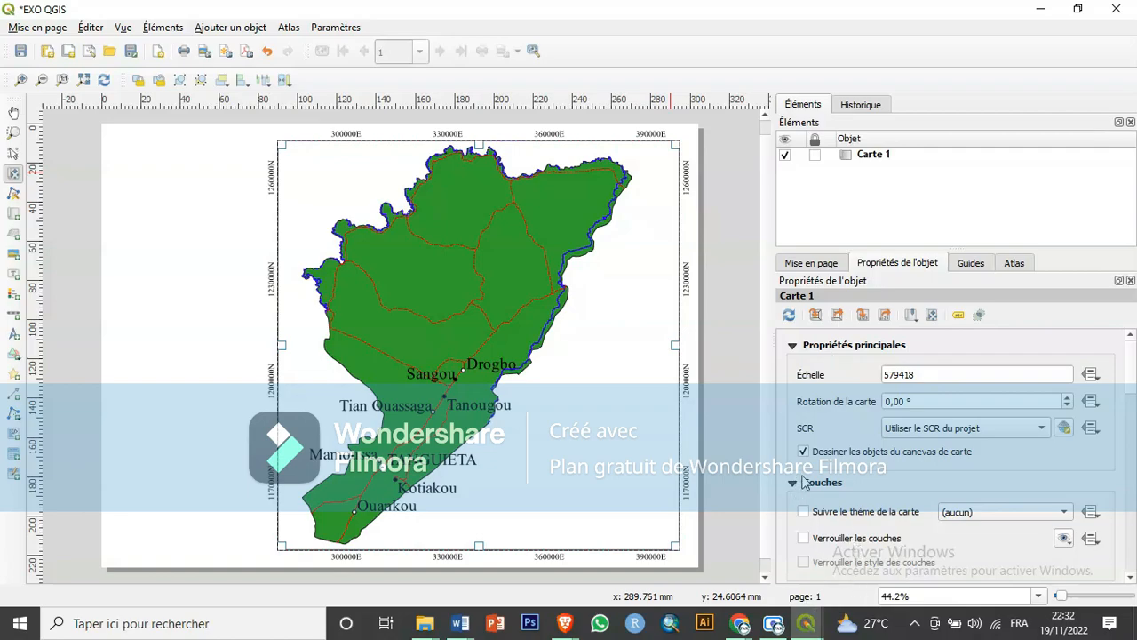
{"action": "left_click", "coordinate": [805, 538]}
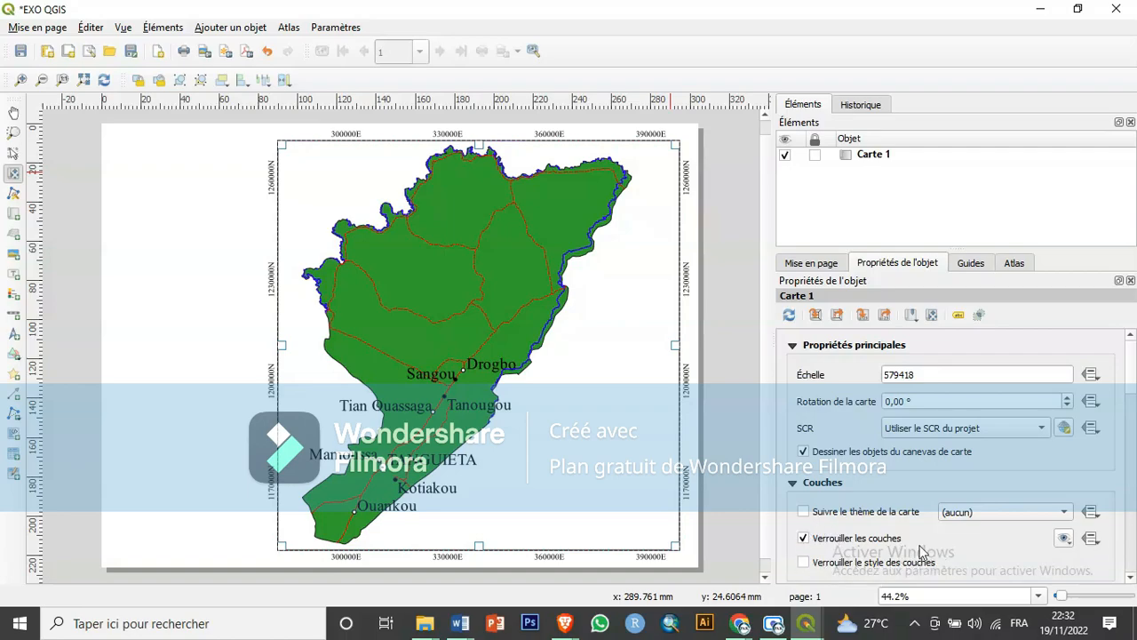
{"action": "left_click", "coordinate": [803, 563]}
{"action": "left_click", "coordinate": [815, 155]}
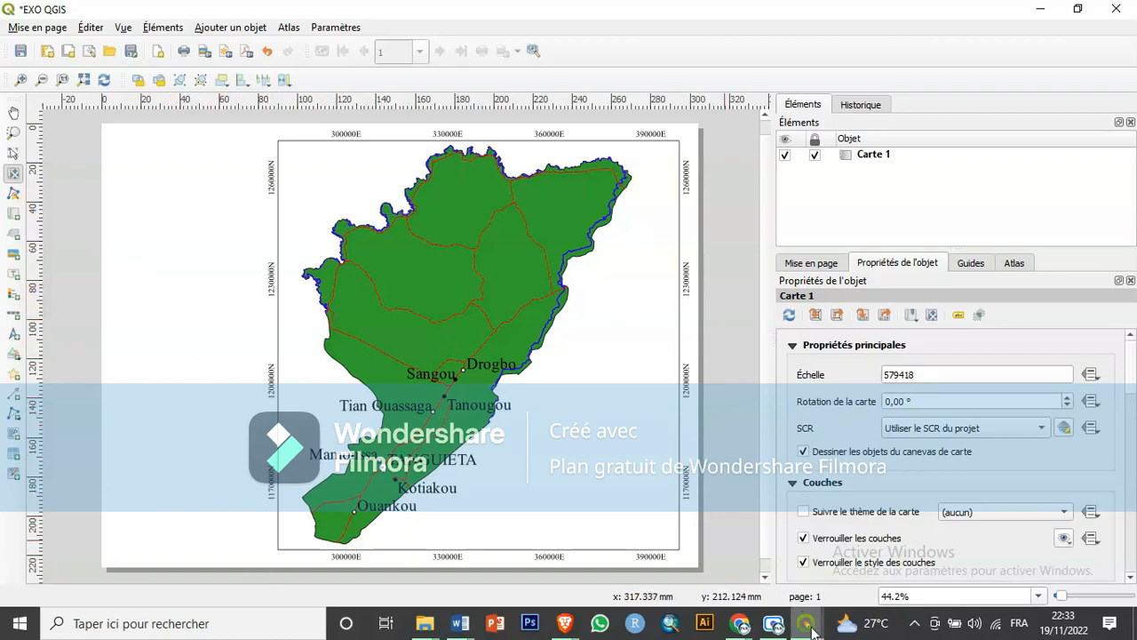
Switch to the main QGIS map window and hide the Localite, Route, Hydro and Tanguiéta layers.
{"action": "mouse_move", "coordinate": [812, 627]}
{"action": "mouse_move", "coordinate": [704, 548]}
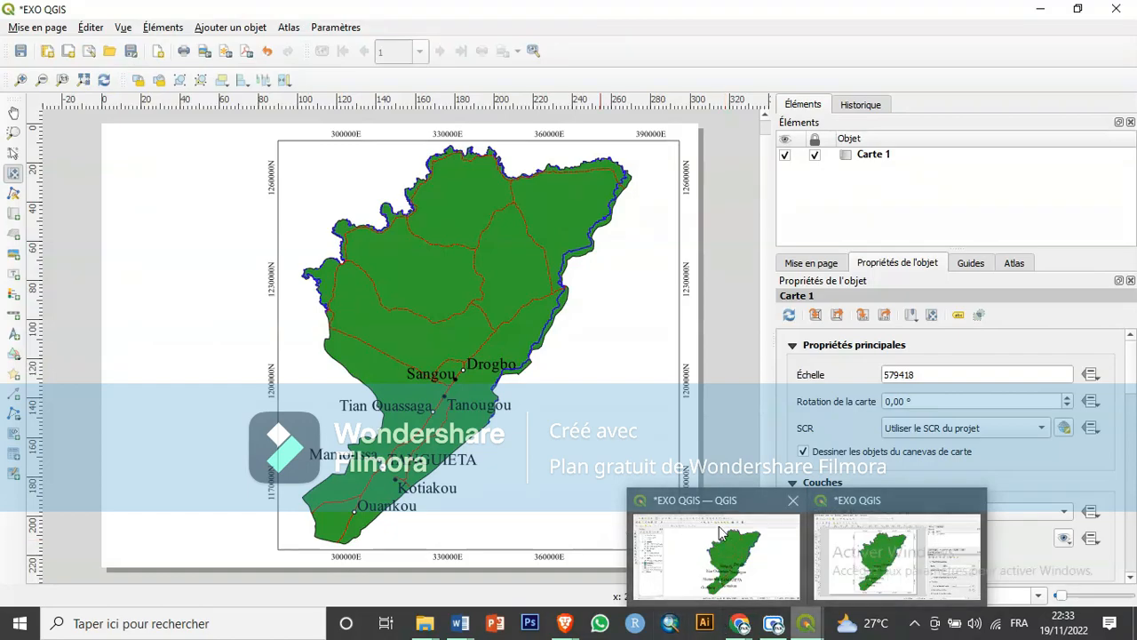
{"action": "mouse_move", "coordinate": [751, 589]}
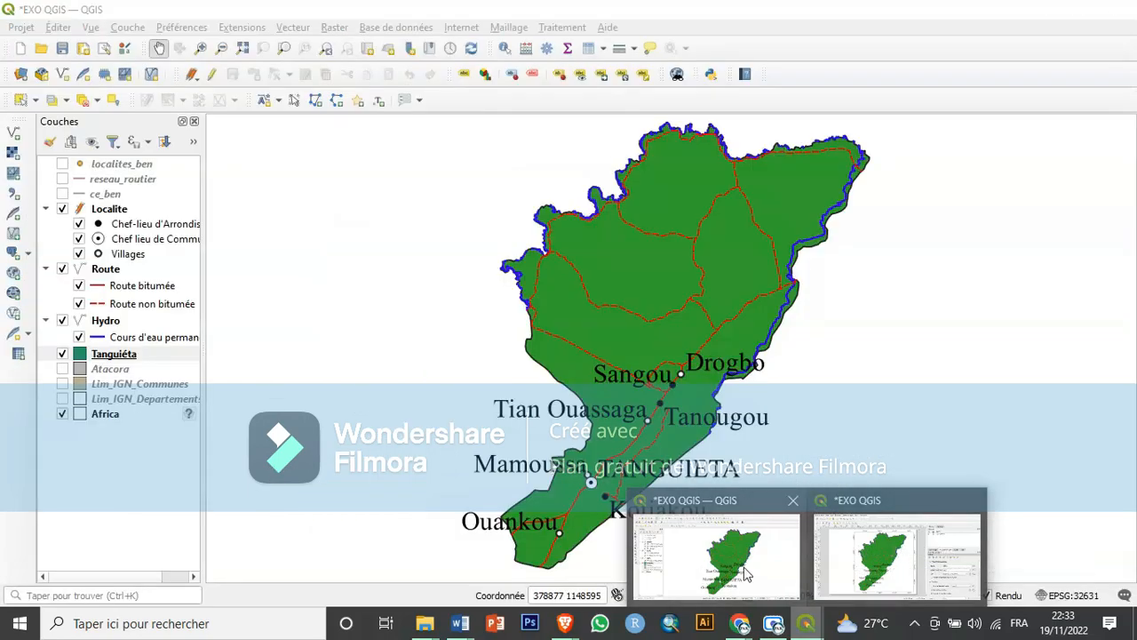
{"action": "left_click", "coordinate": [744, 569]}
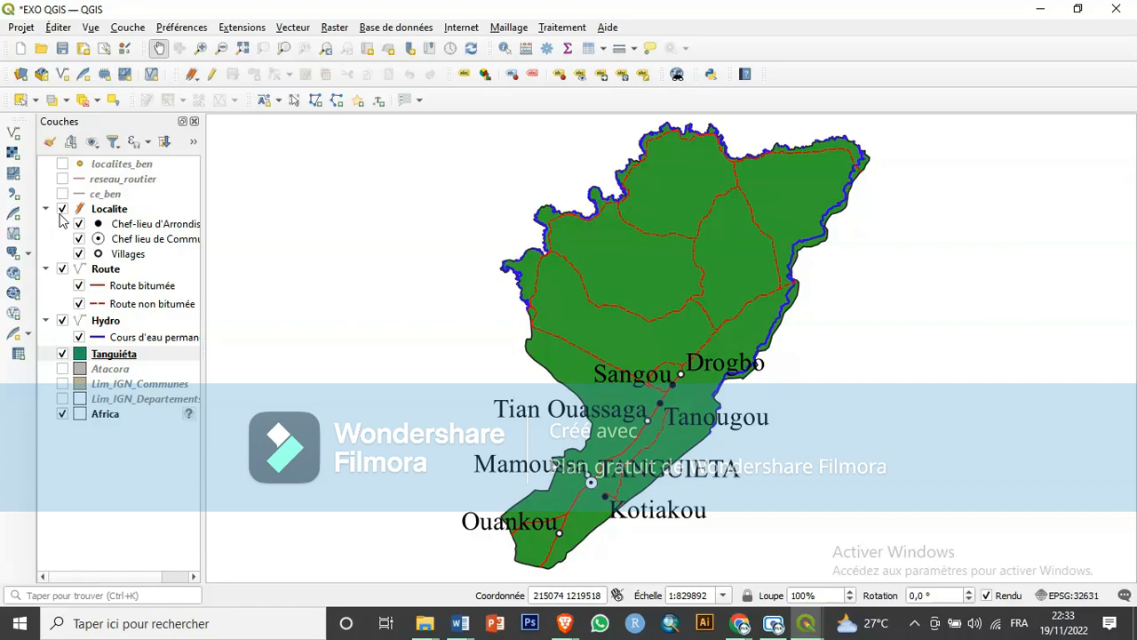
{"action": "left_click", "coordinate": [62, 209]}
{"action": "left_click", "coordinate": [62, 269]}
{"action": "left_click", "coordinate": [62, 320]}
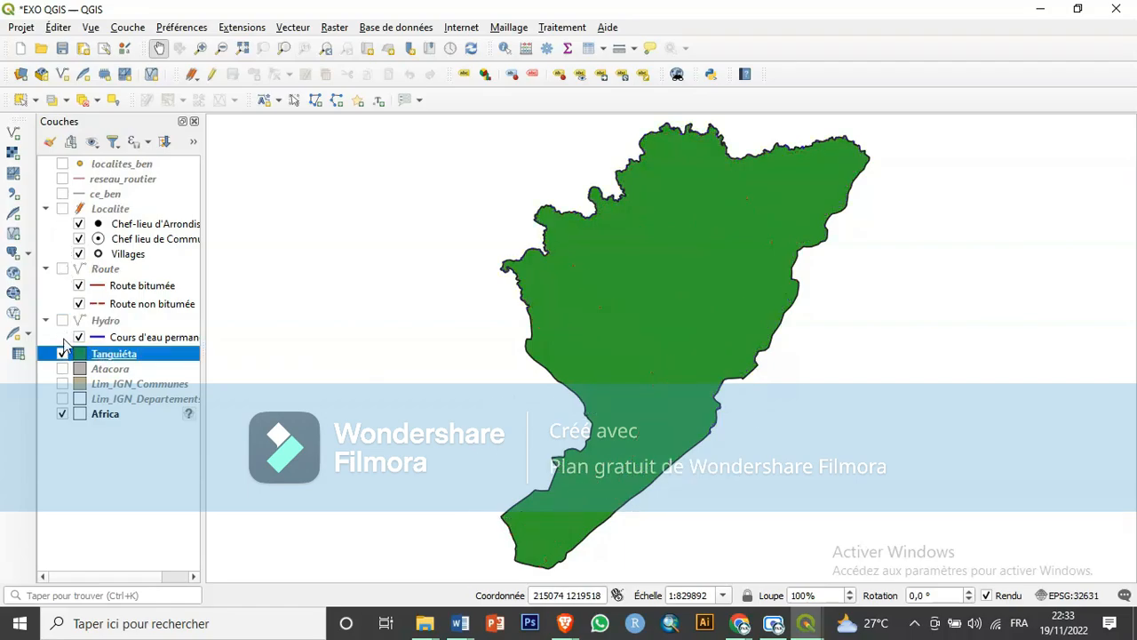
{"action": "left_click", "coordinate": [63, 354]}
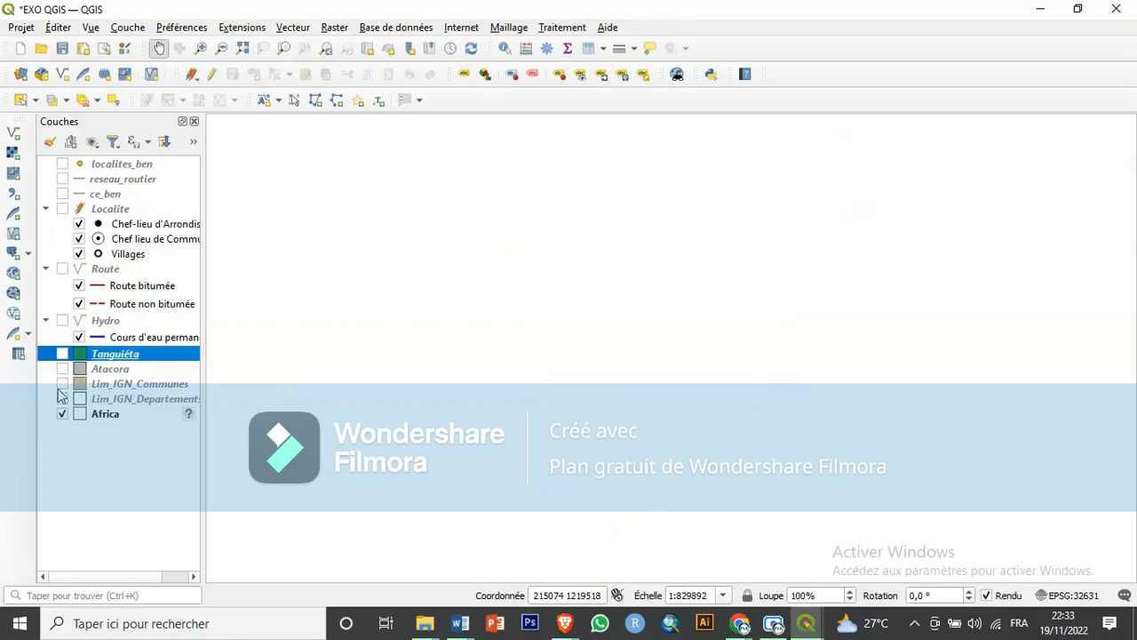
Show the Atacora and Lim_IGN_Departements layers, leave Lim_IGN_Communes hidden, and bring the whole of Benin into view.
{"action": "left_click", "coordinate": [62, 384]}
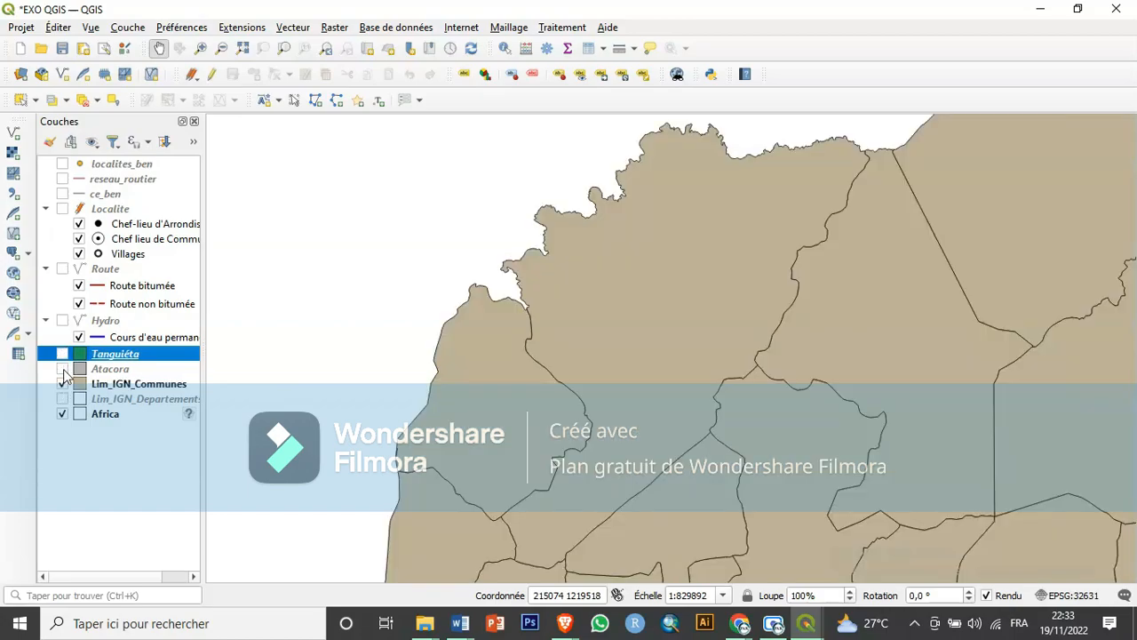
{"action": "left_click", "coordinate": [63, 369]}
{"action": "left_click", "coordinate": [63, 384]}
{"action": "left_click", "coordinate": [62, 399]}
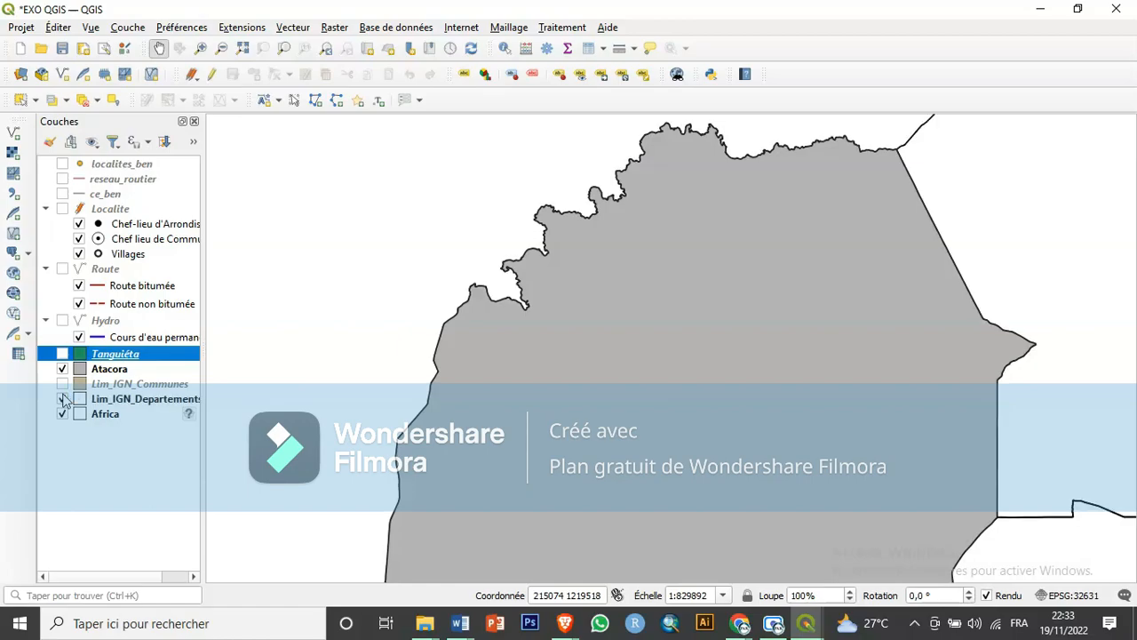
{"action": "left_click", "coordinate": [245, 49]}
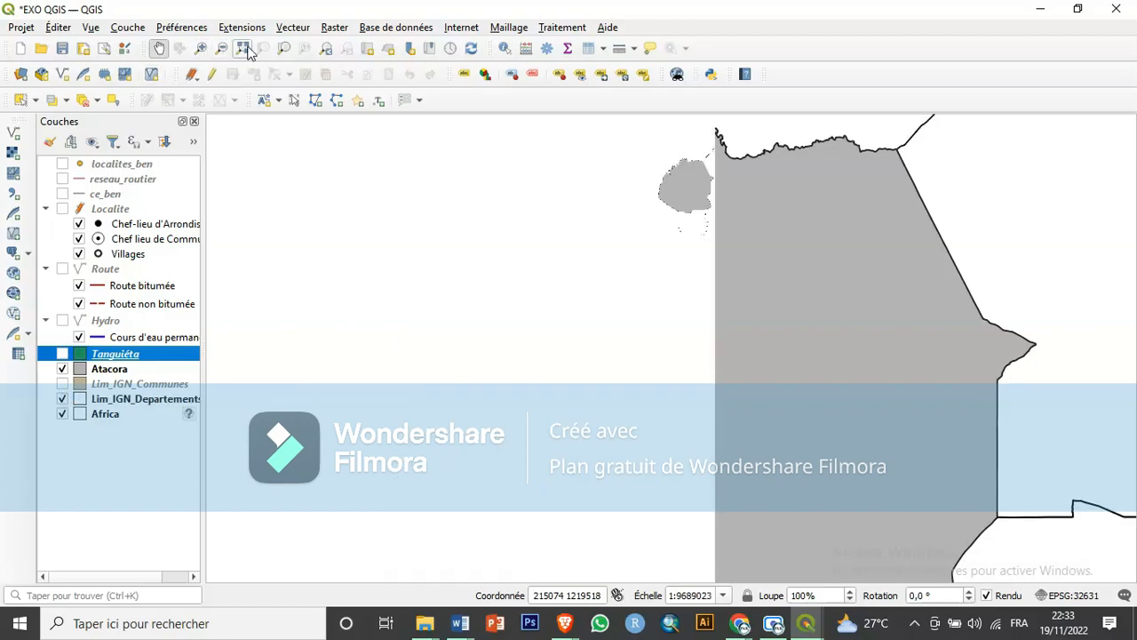
{"action": "left_click_drag", "start_coordinate": [706, 242], "coordinate": [605, 308]}
{"action": "scroll", "coordinate": [656, 285], "scroll_direction": "up", "scroll_amount": 1}
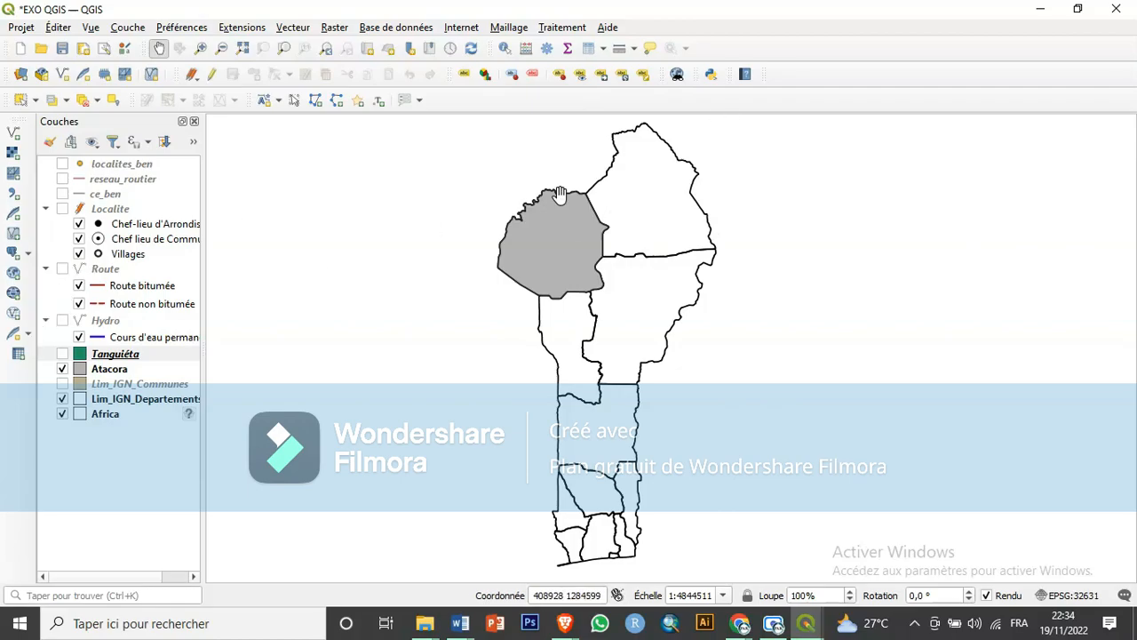
Hide the Atacora layer, fit the map view to the Africa layer and return to the print layout.
{"action": "left_click", "coordinate": [63, 369]}
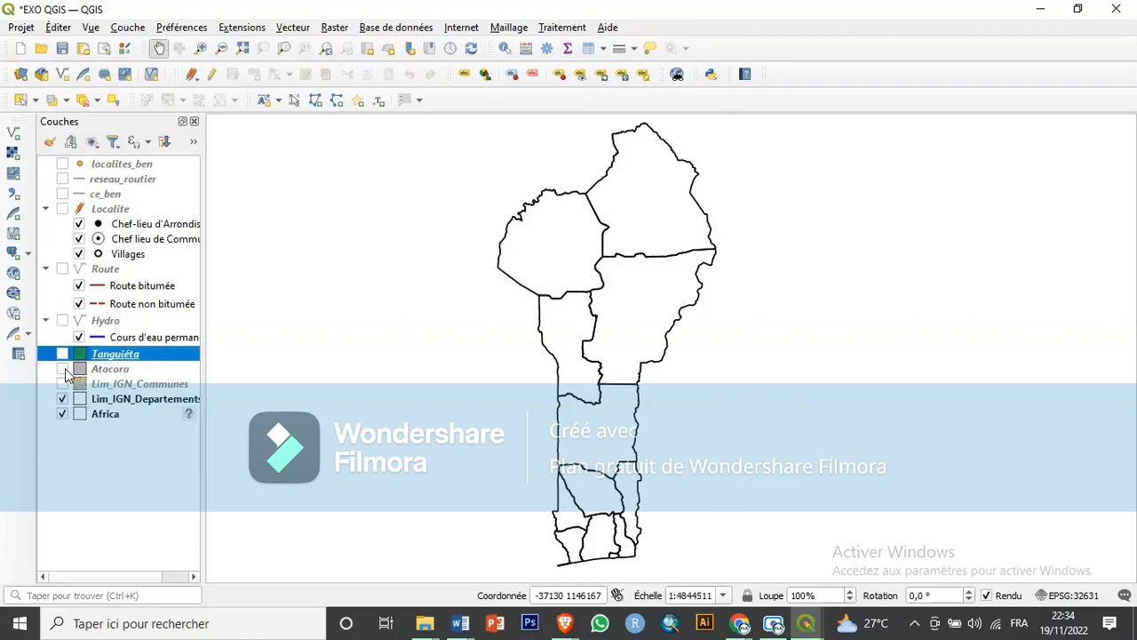
{"action": "left_click", "coordinate": [105, 416]}
{"action": "right_click", "coordinate": [116, 414]}
{"action": "left_click", "coordinate": [147, 384]}
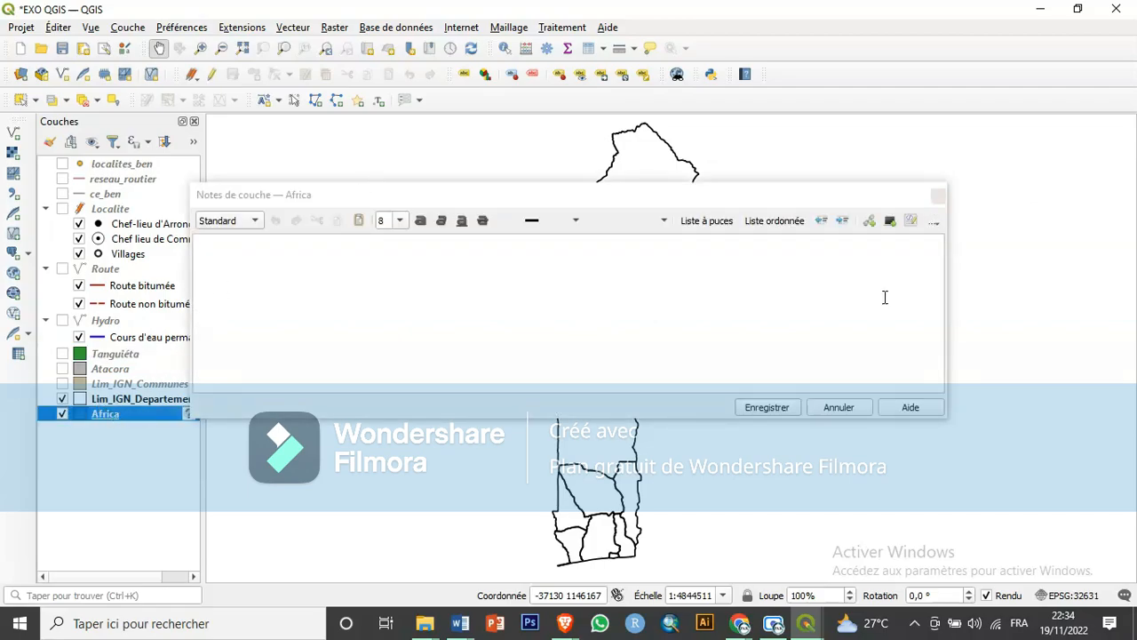
{"action": "left_click", "coordinate": [937, 196]}
{"action": "right_click", "coordinate": [142, 414]}
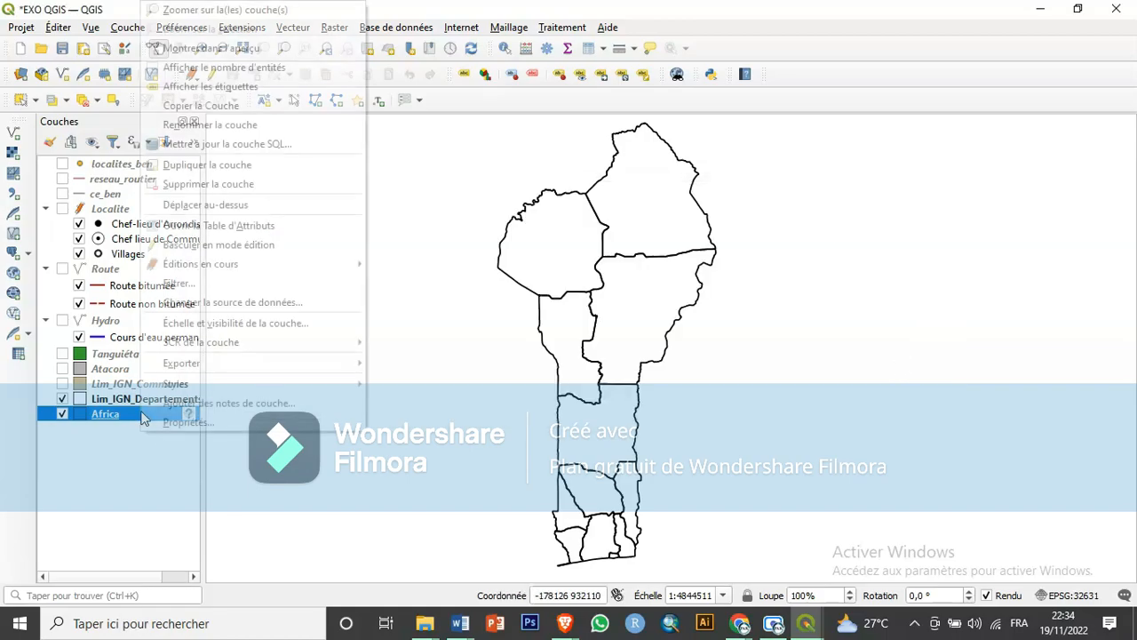
{"action": "left_click", "coordinate": [252, 16]}
{"action": "left_click_drag", "start_coordinate": [777, 306], "coordinate": [730, 336]}
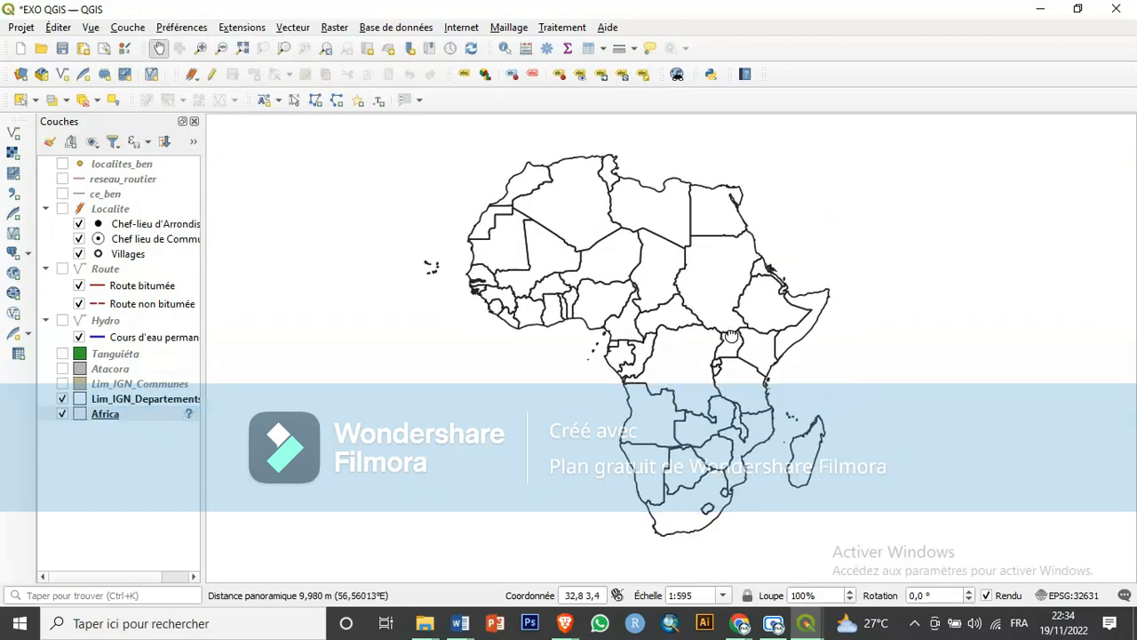
{"action": "mouse_move", "coordinate": [805, 626]}
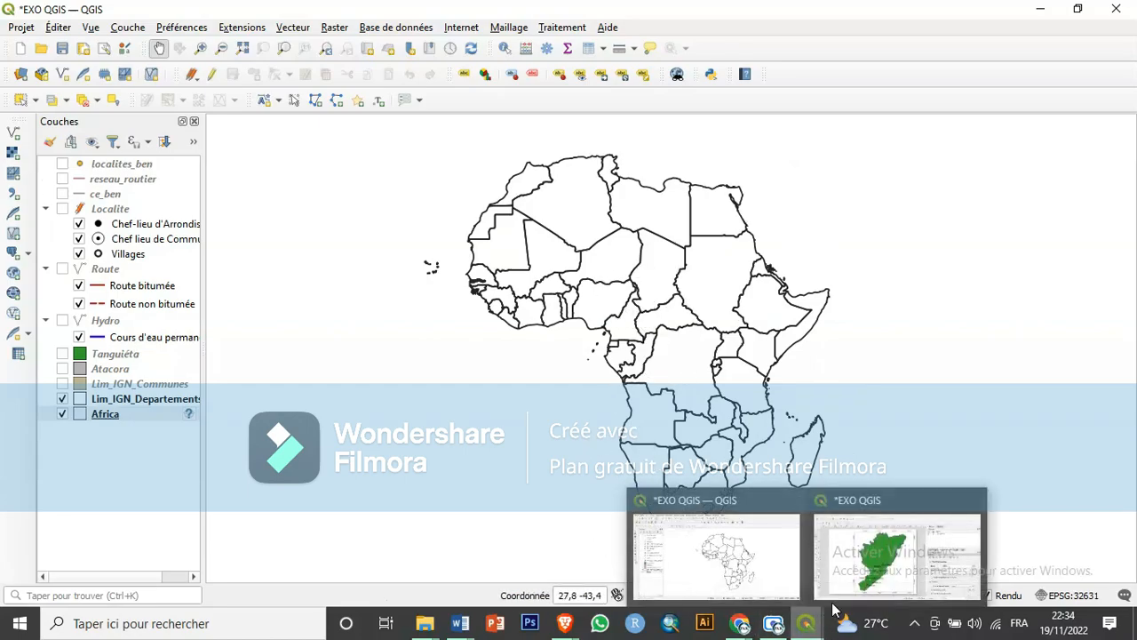
{"action": "left_click", "coordinate": [882, 560]}
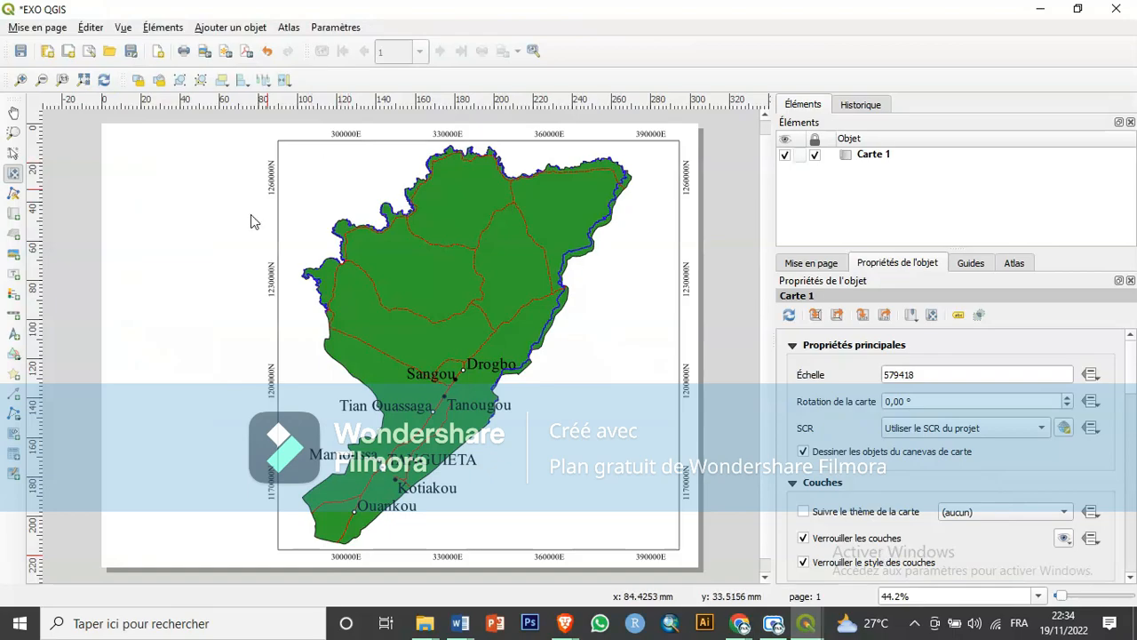
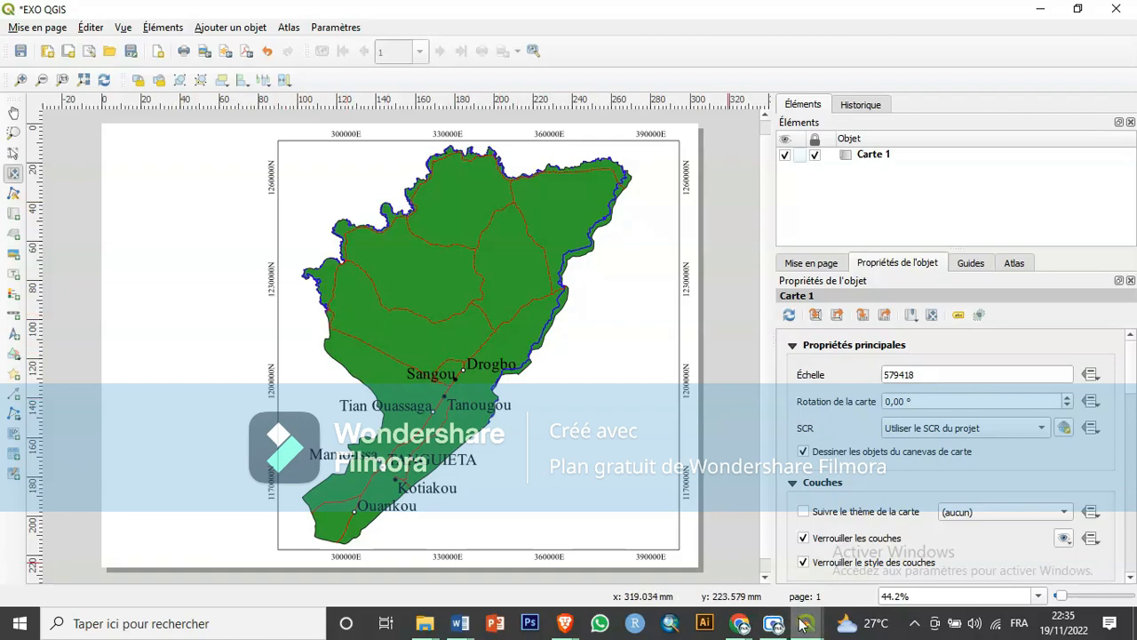
{"action": "mouse_move", "coordinate": [803, 624]}
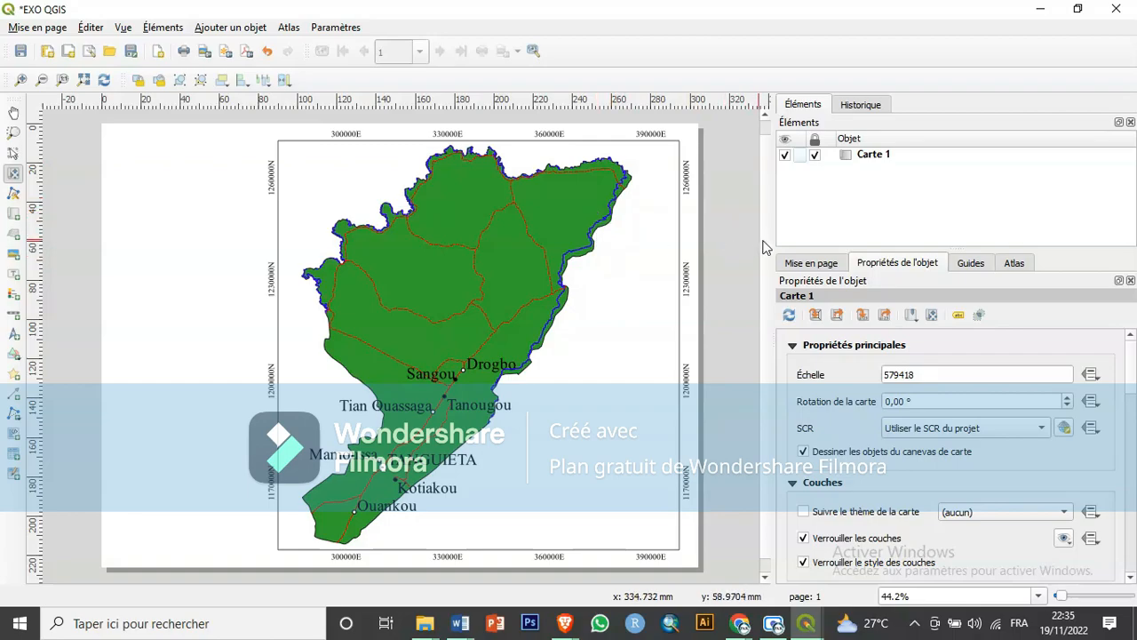
{"action": "scroll", "coordinate": [762, 222], "scroll_direction": "up", "scroll_amount": 1}
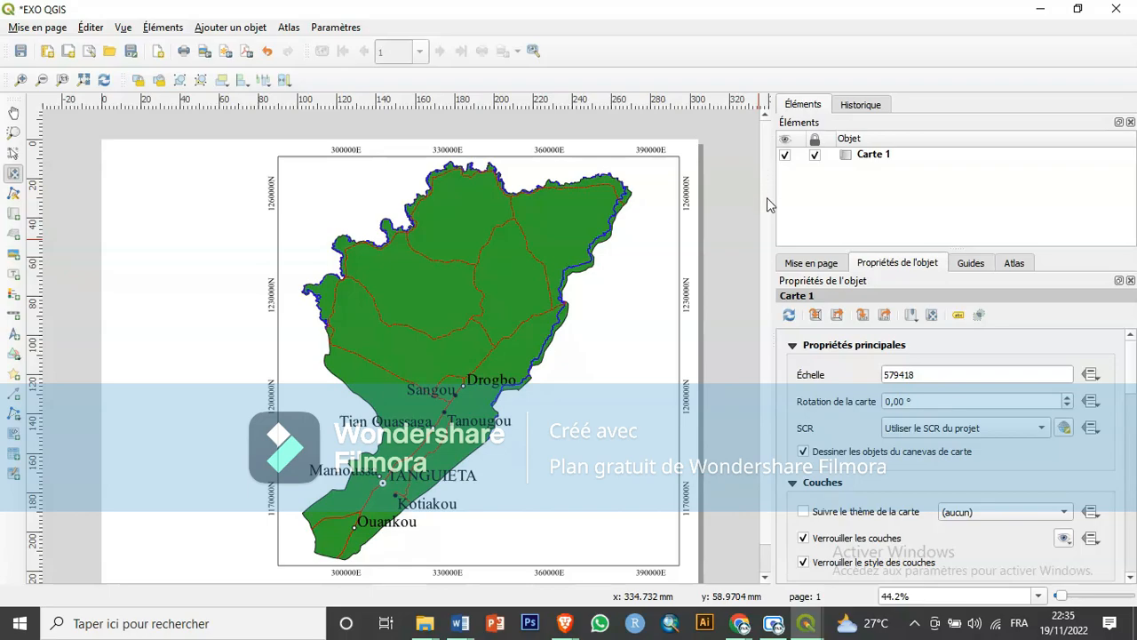
{"action": "scroll", "coordinate": [767, 205], "scroll_direction": "down", "scroll_amount": 1}
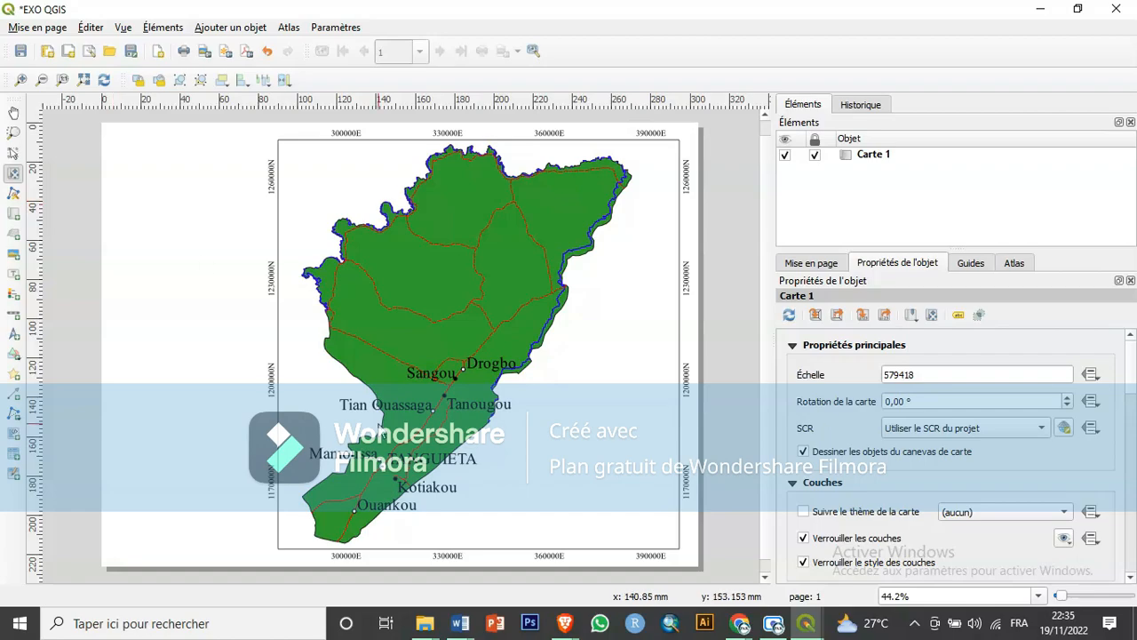
{"action": "mouse_move", "coordinate": [565, 625]}
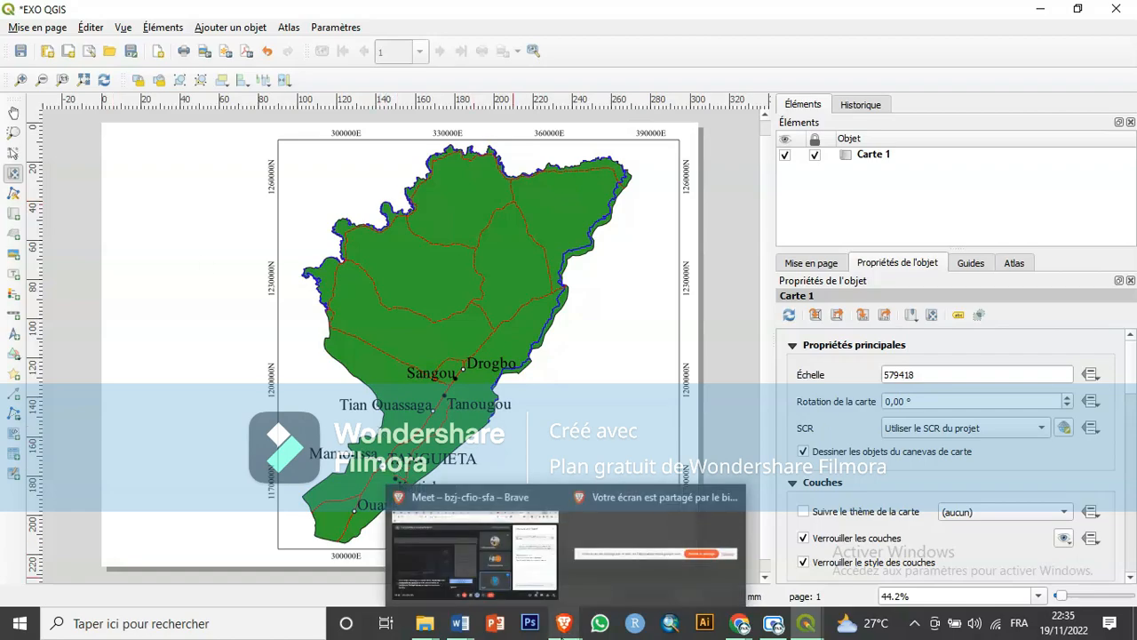
{"action": "left_click", "coordinate": [478, 556]}
{"action": "left_click", "coordinate": [478, 556]}
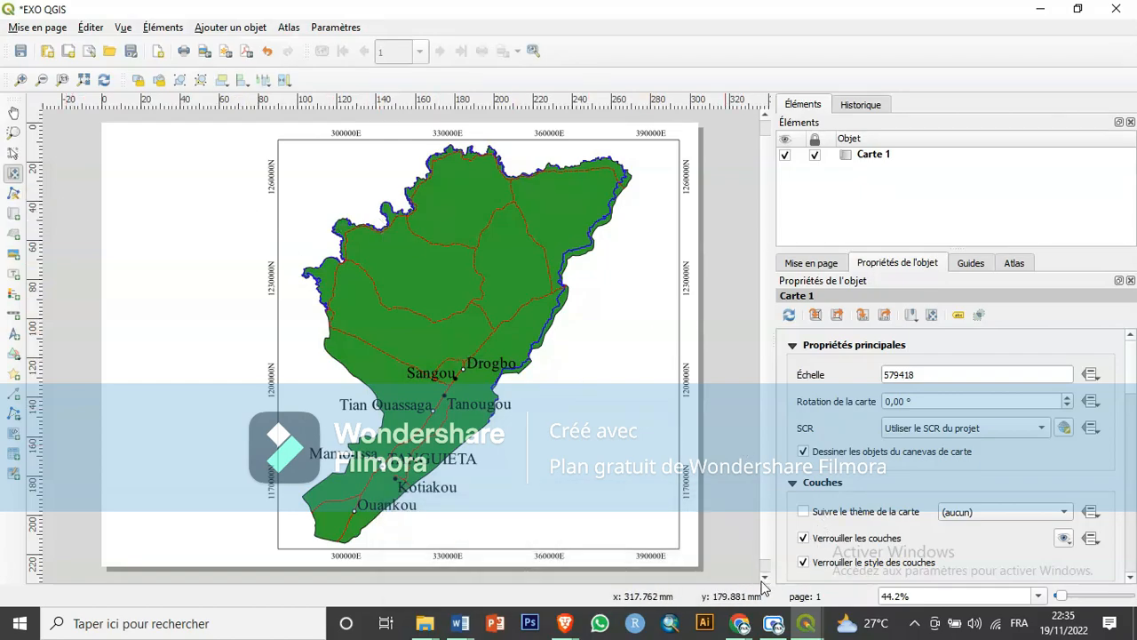
{"action": "mouse_move", "coordinate": [807, 620]}
{"action": "mouse_move", "coordinate": [748, 579]}
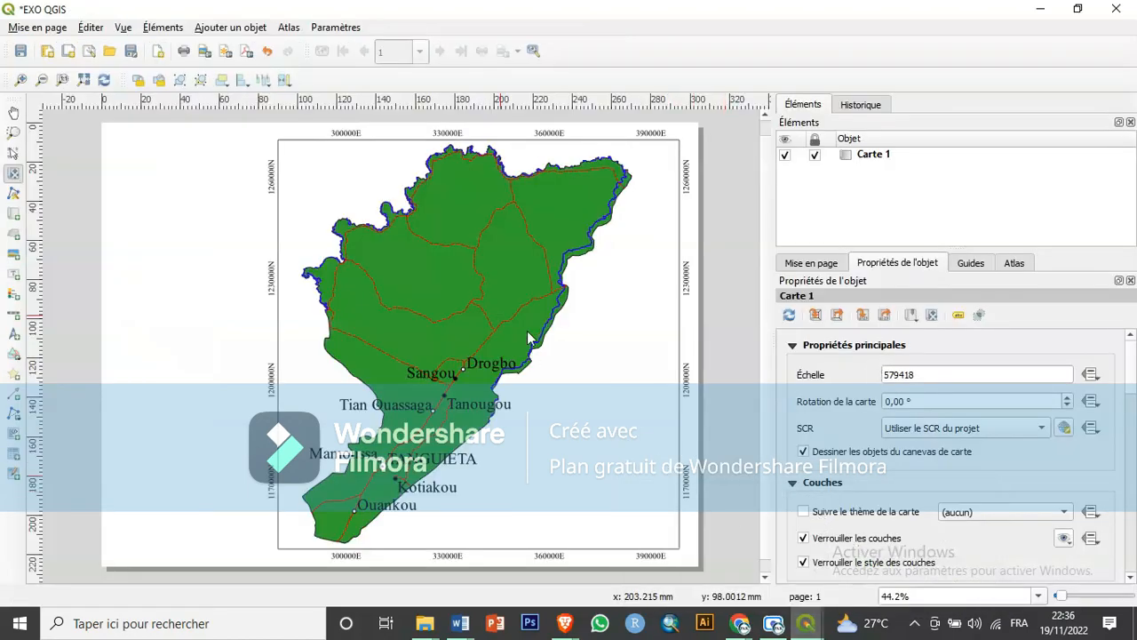
Add a second map item showing Africa in the blank area beside the Tanguiéta map, and shorten it by moving its lower edge up.
{"action": "left_click", "coordinate": [14, 219]}
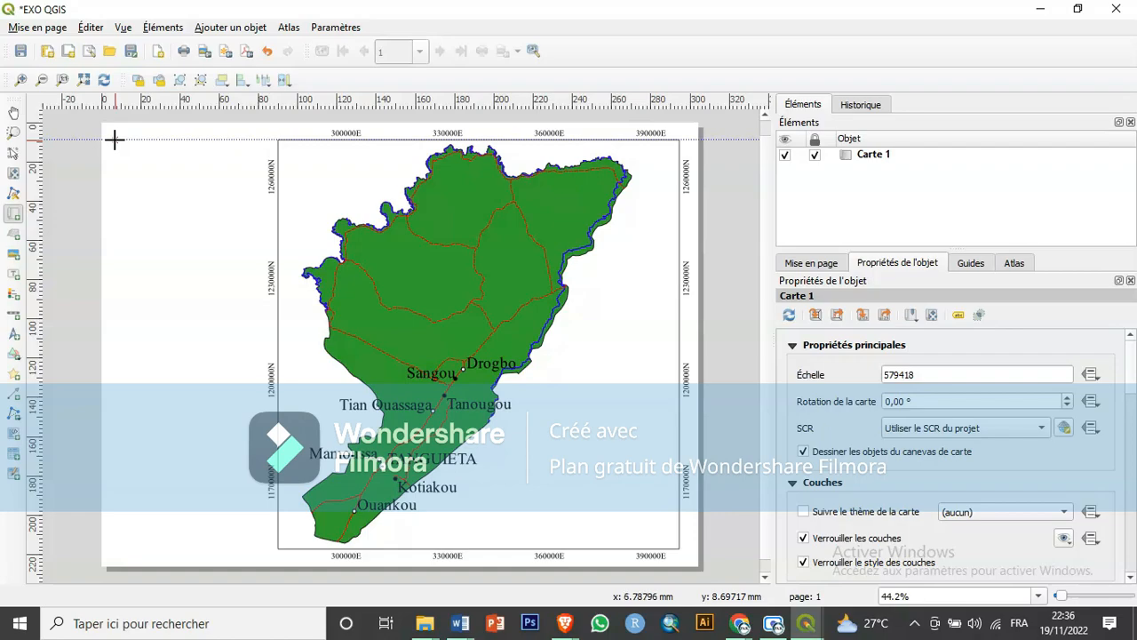
{"action": "left_click_drag", "start_coordinate": [113, 139], "coordinate": [259, 281]}
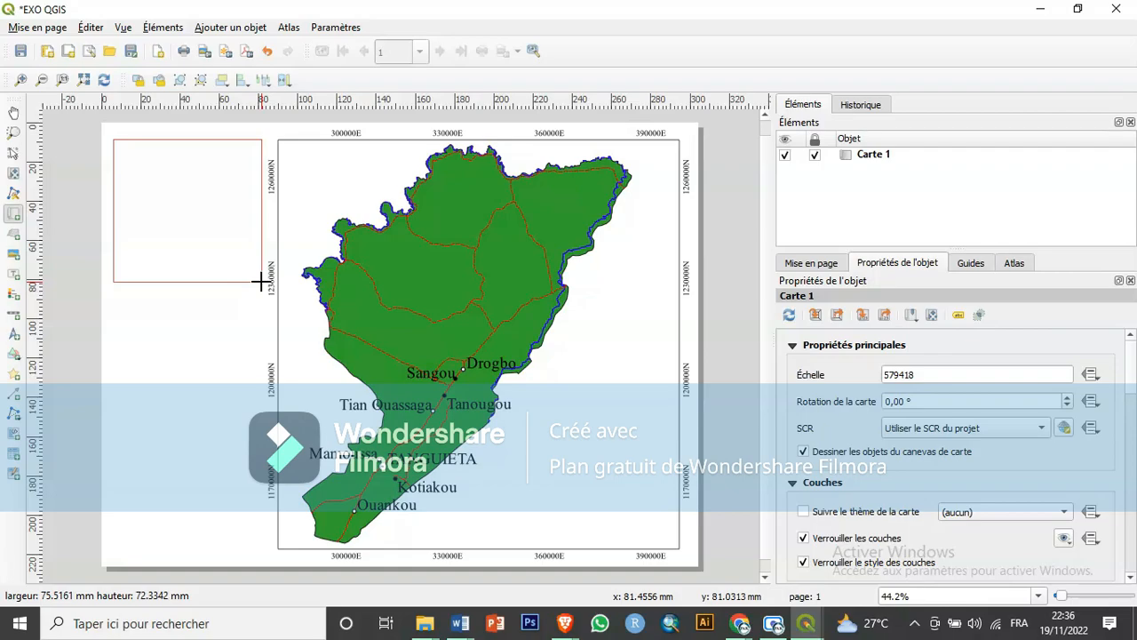
{"action": "mouse_move", "coordinate": [261, 281]}
{"action": "left_mouse_down"}
{"action": "mouse_move", "coordinate": [243, 272]}
{"action": "mouse_move", "coordinate": [260, 288]}
{"action": "left_mouse_up"}
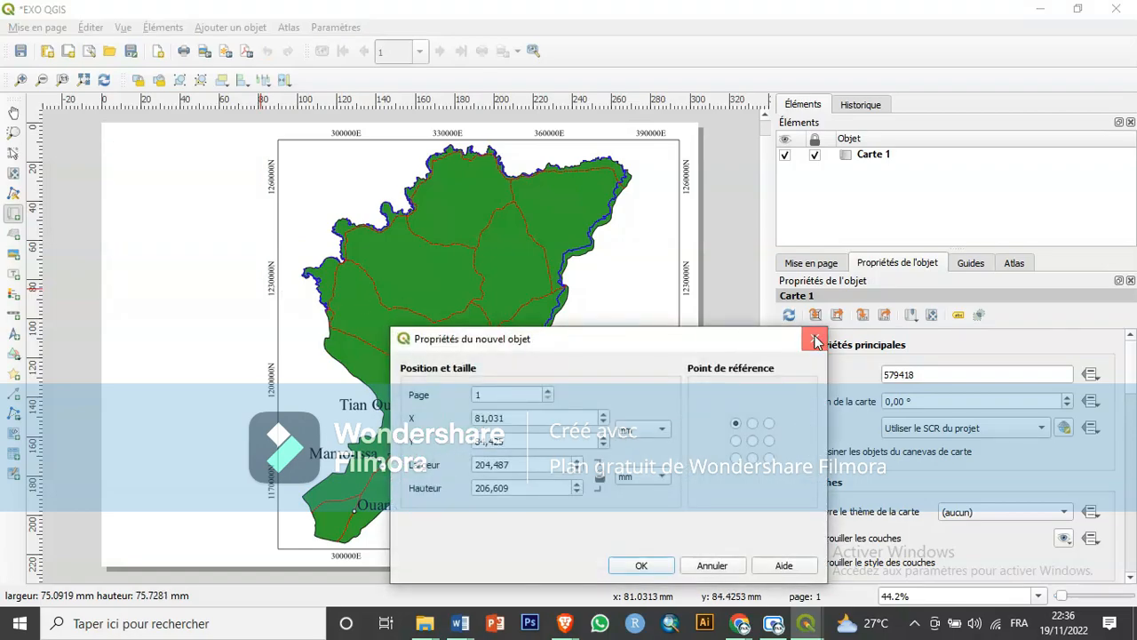
{"action": "left_click", "coordinate": [815, 339]}
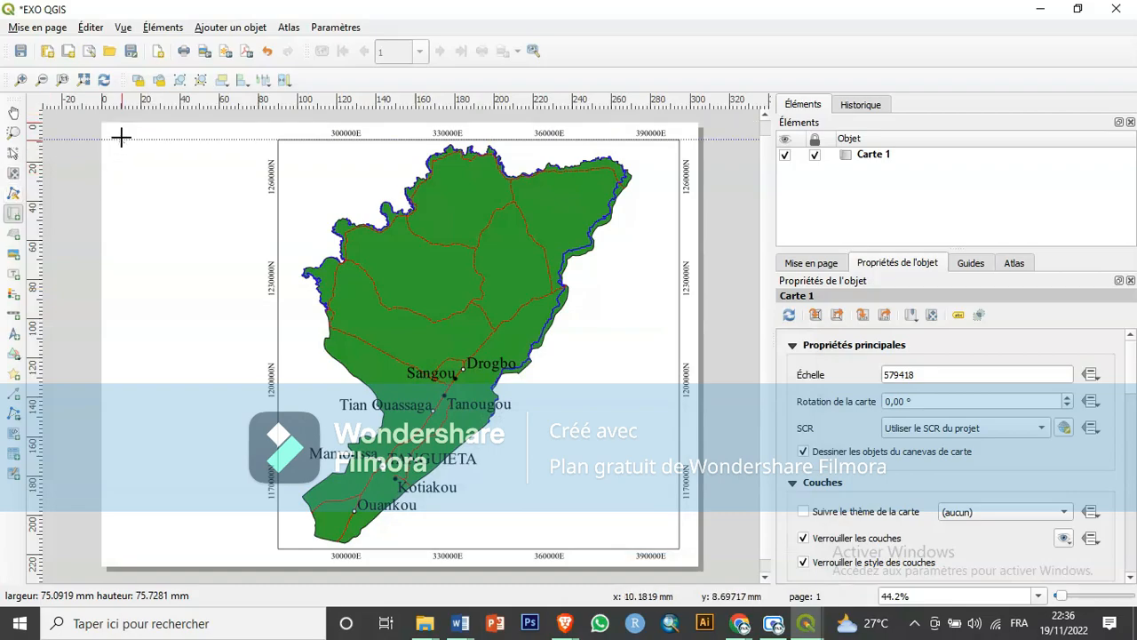
{"action": "left_click_drag", "start_coordinate": [115, 141], "coordinate": [260, 307]}
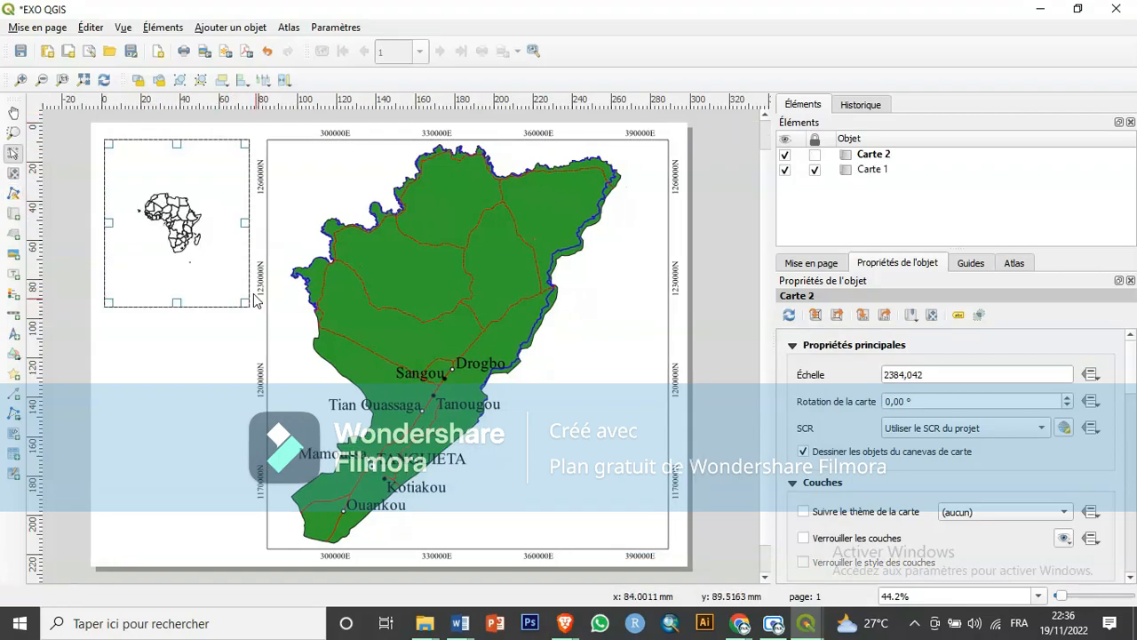
{"action": "left_click_drag", "start_coordinate": [177, 302], "coordinate": [180, 275]}
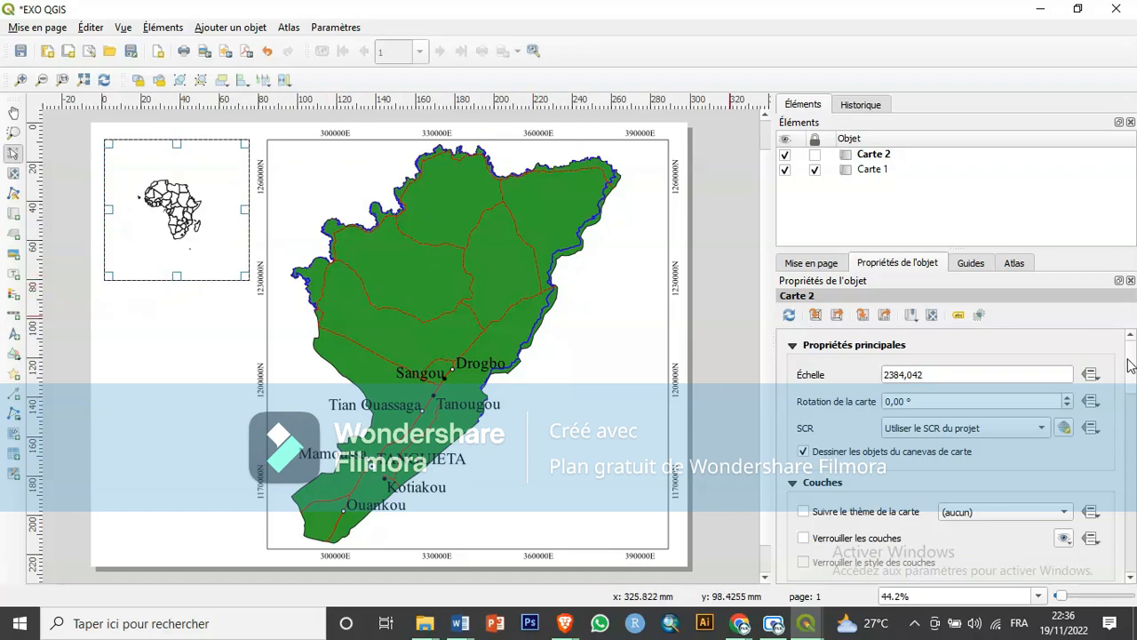
Enable the frame around the Carte 2 map item.
{"action": "left_click_drag", "start_coordinate": [1130, 369], "coordinate": [1132, 448]}
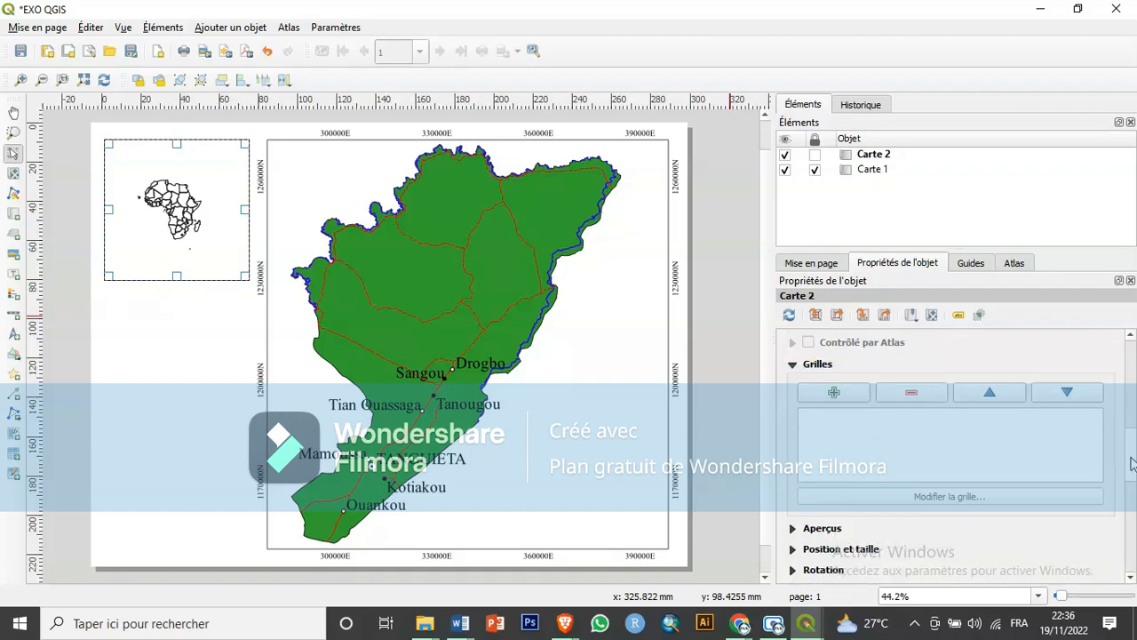
{"action": "scroll", "coordinate": [834, 414], "scroll_direction": "down", "scroll_amount": 5}
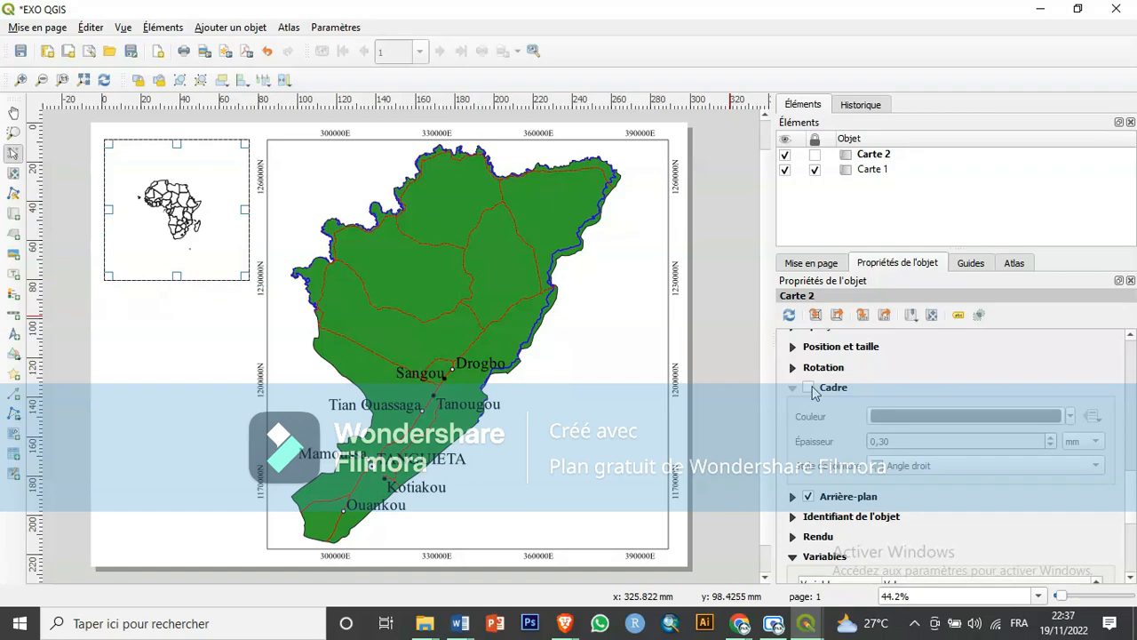
{"action": "left_click", "coordinate": [809, 389]}
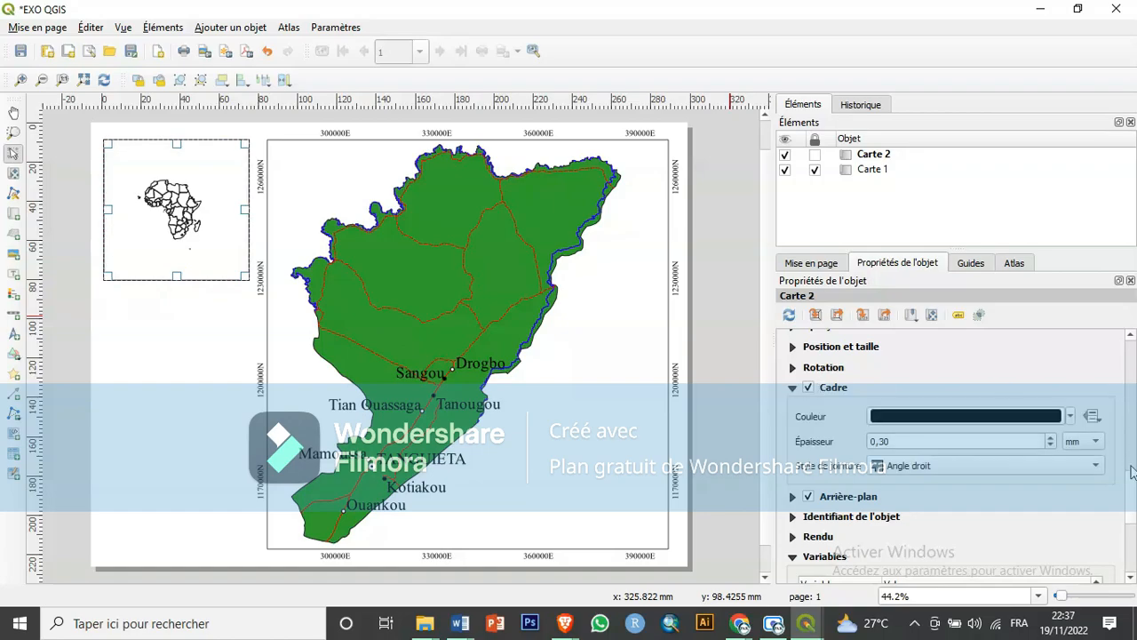
Enlarge Africa within the Carte 2 map item by setting its scale to 1184,042.
{"action": "left_click_drag", "start_coordinate": [1132, 506], "coordinate": [1128, 347]}
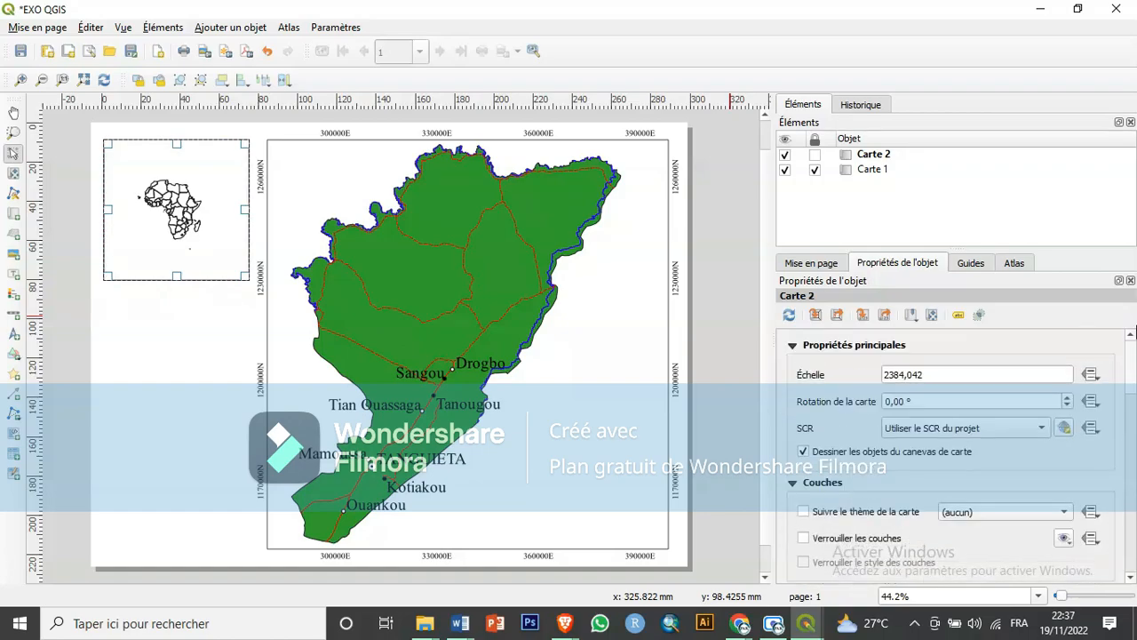
{"action": "left_click", "coordinate": [889, 374]}
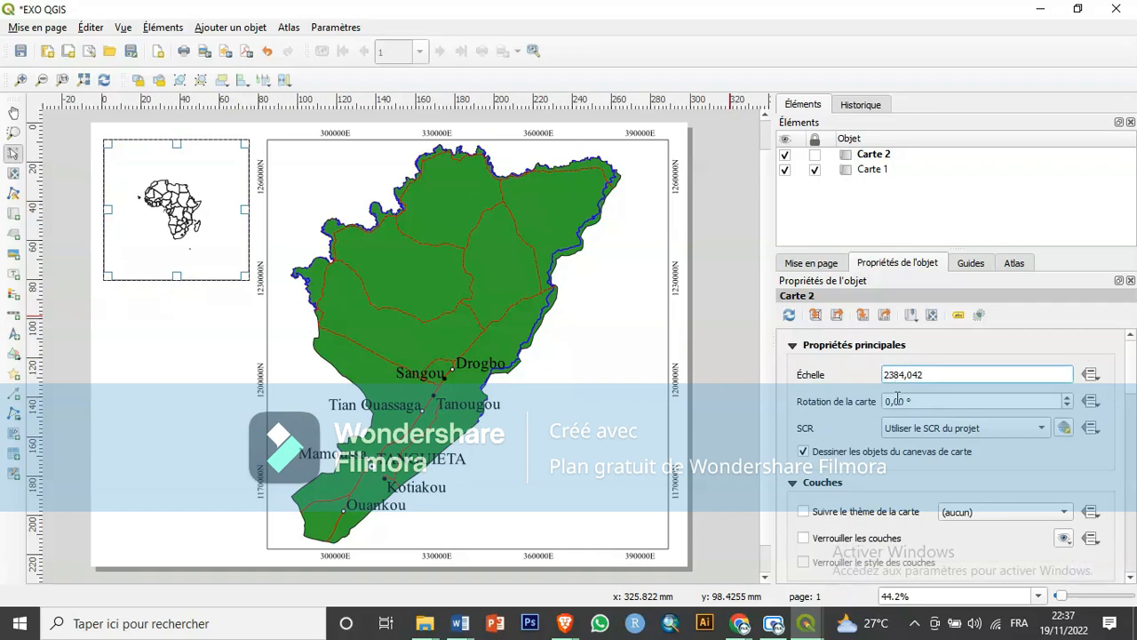
{"action": "key", "text": "BackSpace"}
{"action": "type", "text": "1"}
{"action": "left_click", "coordinate": [211, 204]}
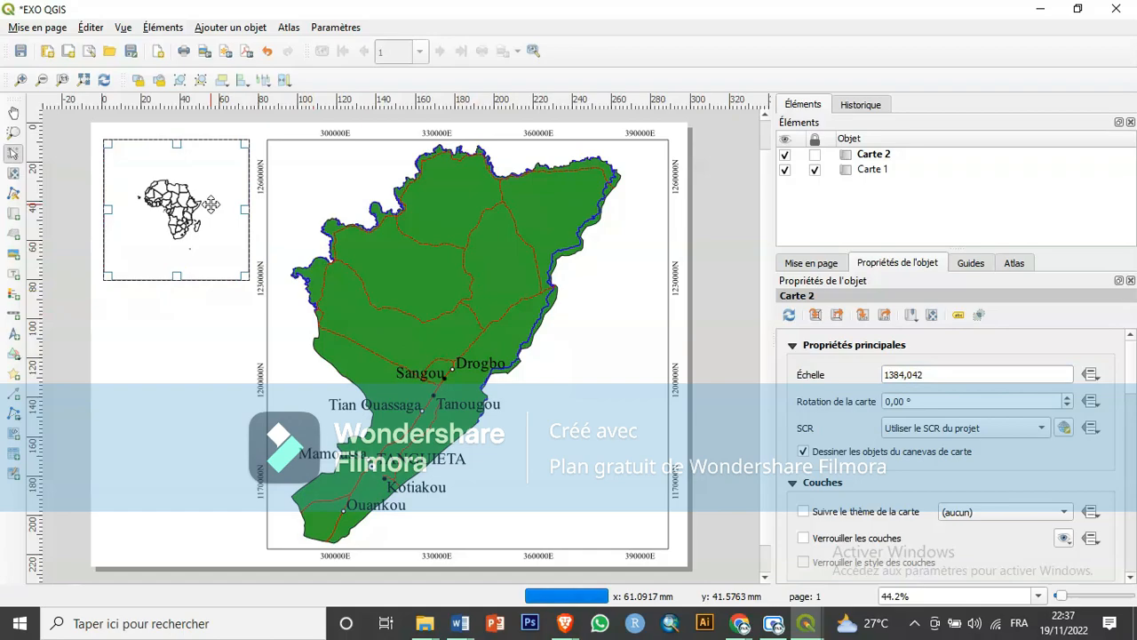
{"action": "left_click", "coordinate": [891, 377]}
{"action": "key", "text": "BackSpace"}
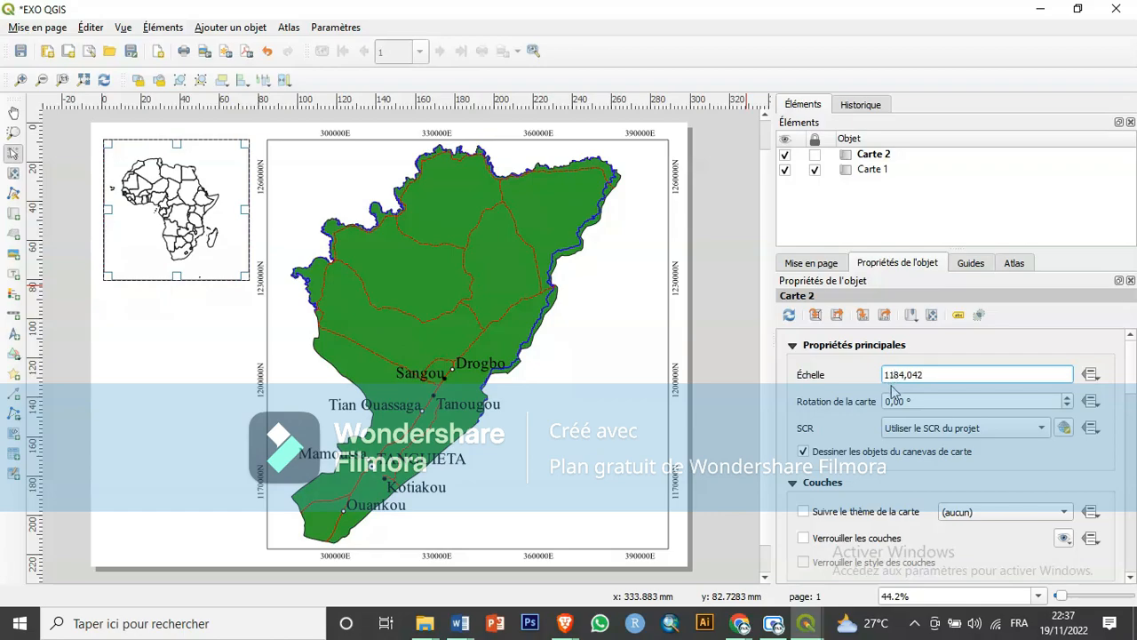
{"action": "left_click", "coordinate": [215, 204]}
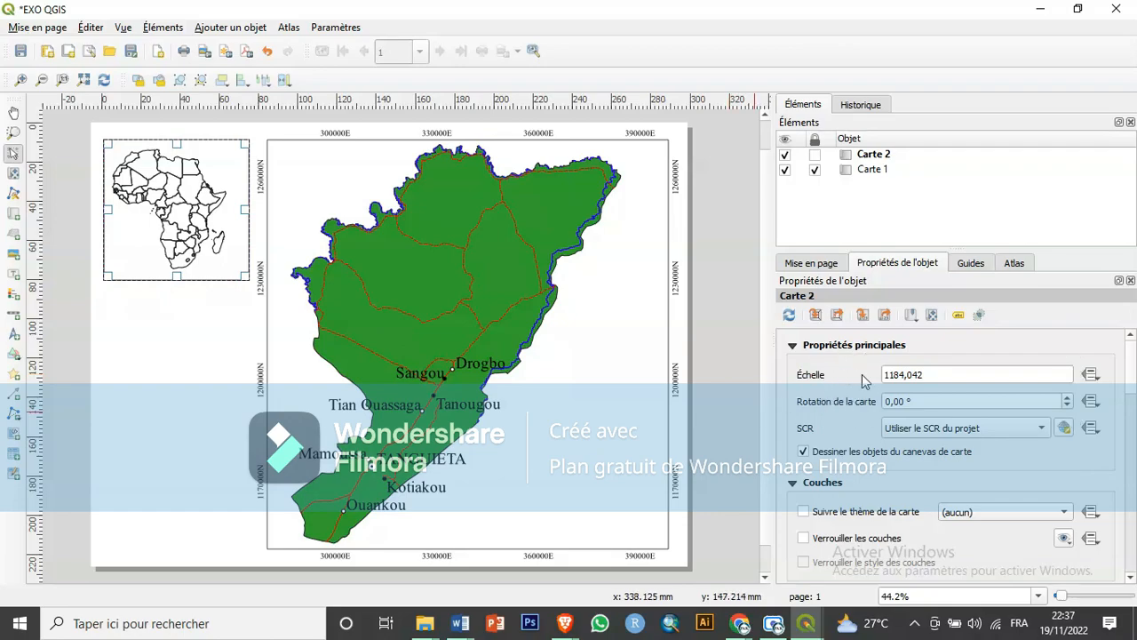
Lock the layers and layer styles of Carte 2, and lock the map item itself.
{"action": "left_click", "coordinate": [806, 540]}
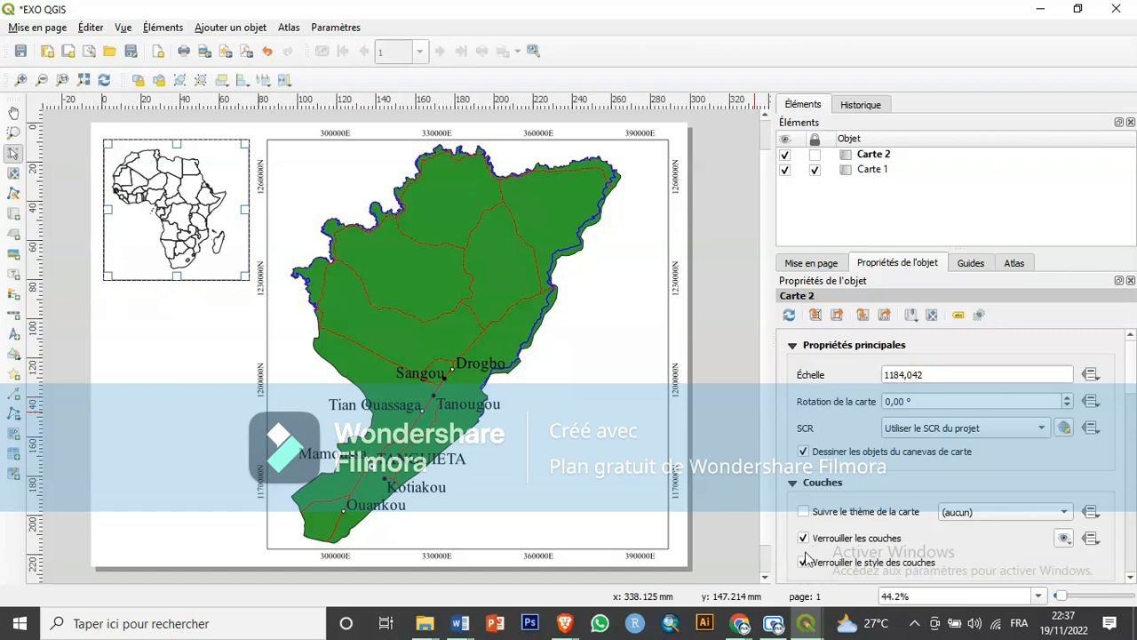
{"action": "left_click", "coordinate": [815, 154]}
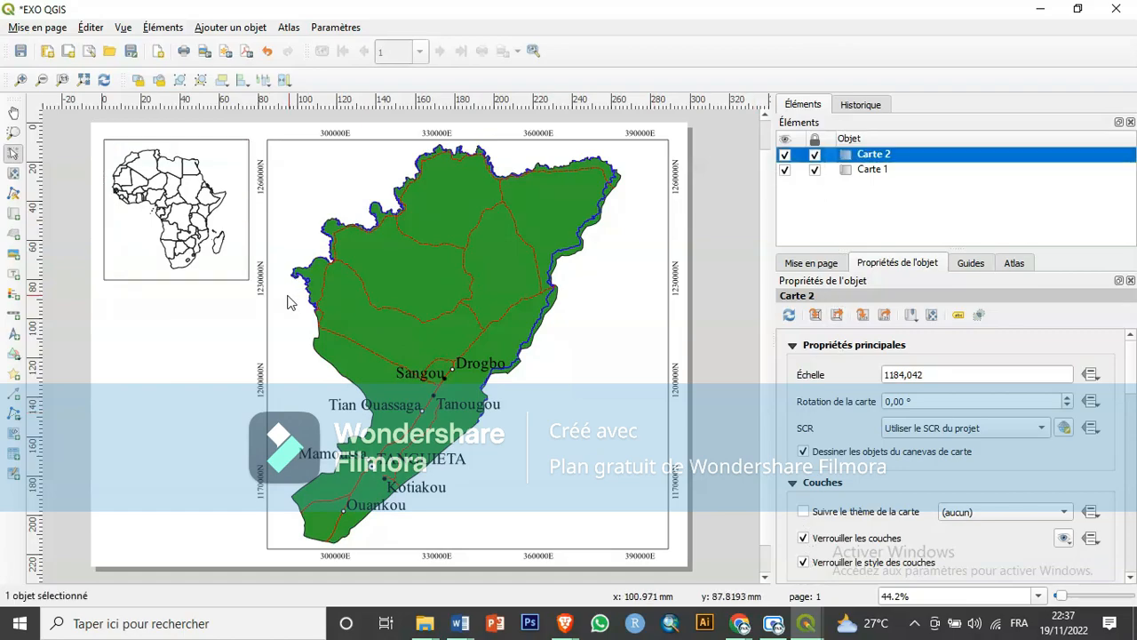
{"action": "mouse_move", "coordinate": [742, 629]}
{"action": "left_click", "coordinate": [652, 545]}
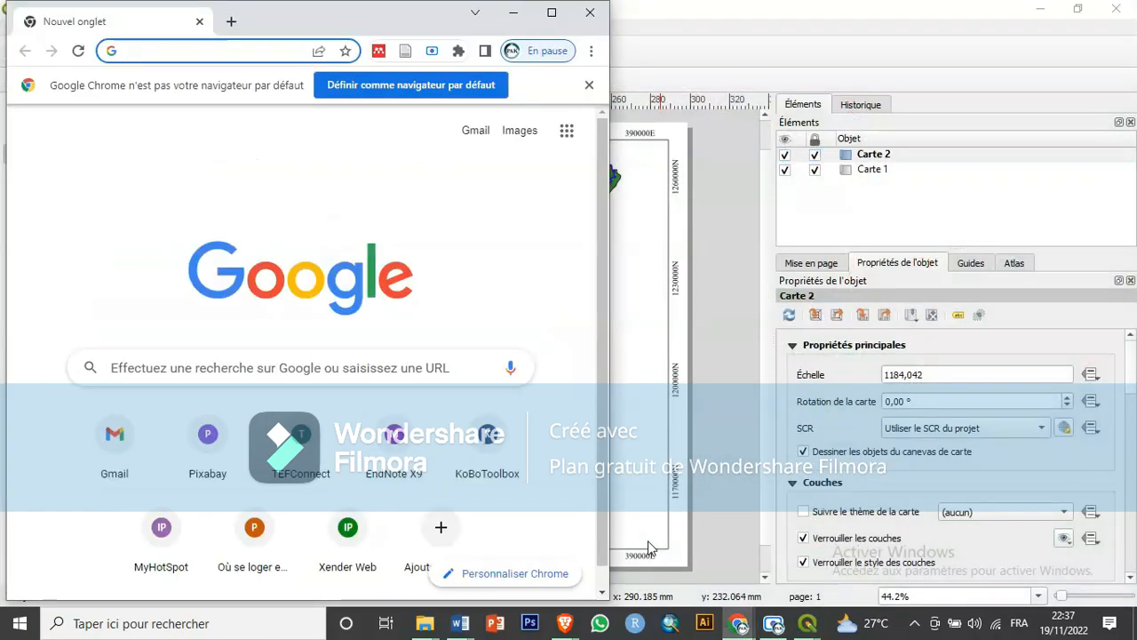
{"action": "left_click", "coordinate": [512, 12]}
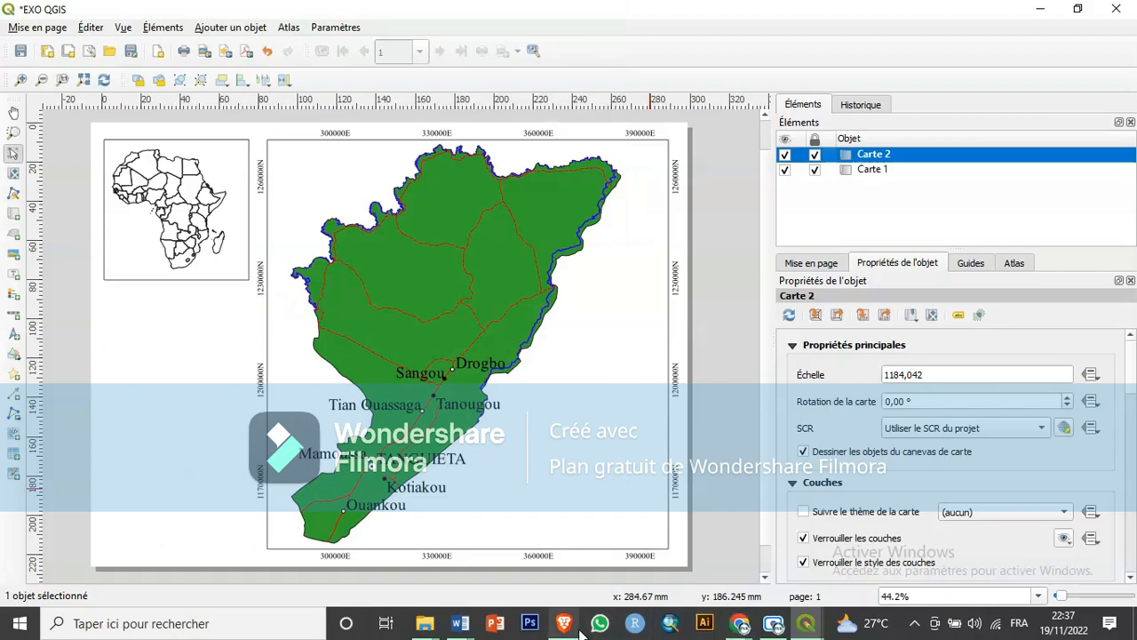
Switch to the Google Meet call in Brave, admit the waiting participant and return to the QGIS print layout.
{"action": "mouse_move", "coordinate": [579, 630]}
{"action": "left_click", "coordinate": [487, 548]}
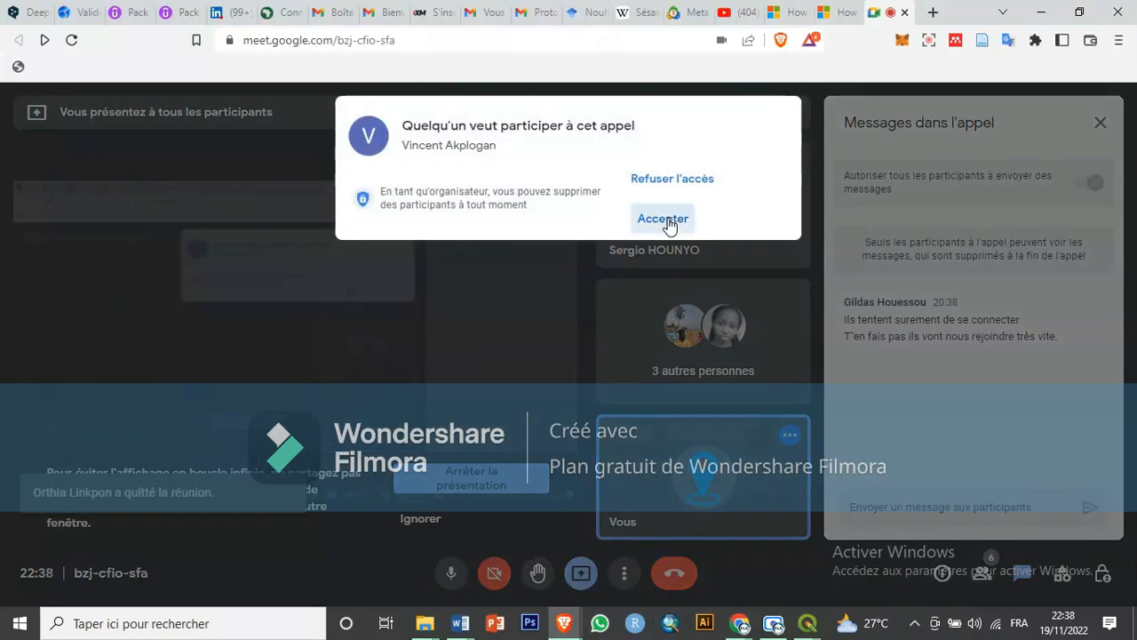
{"action": "left_click", "coordinate": [669, 224]}
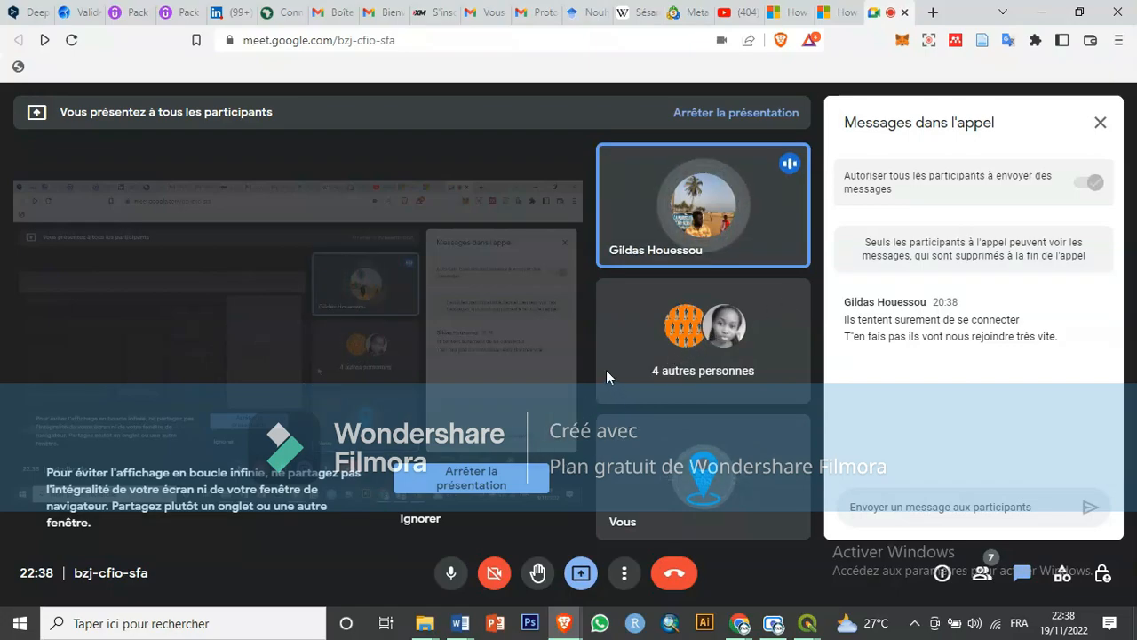
{"action": "left_click", "coordinate": [1036, 16]}
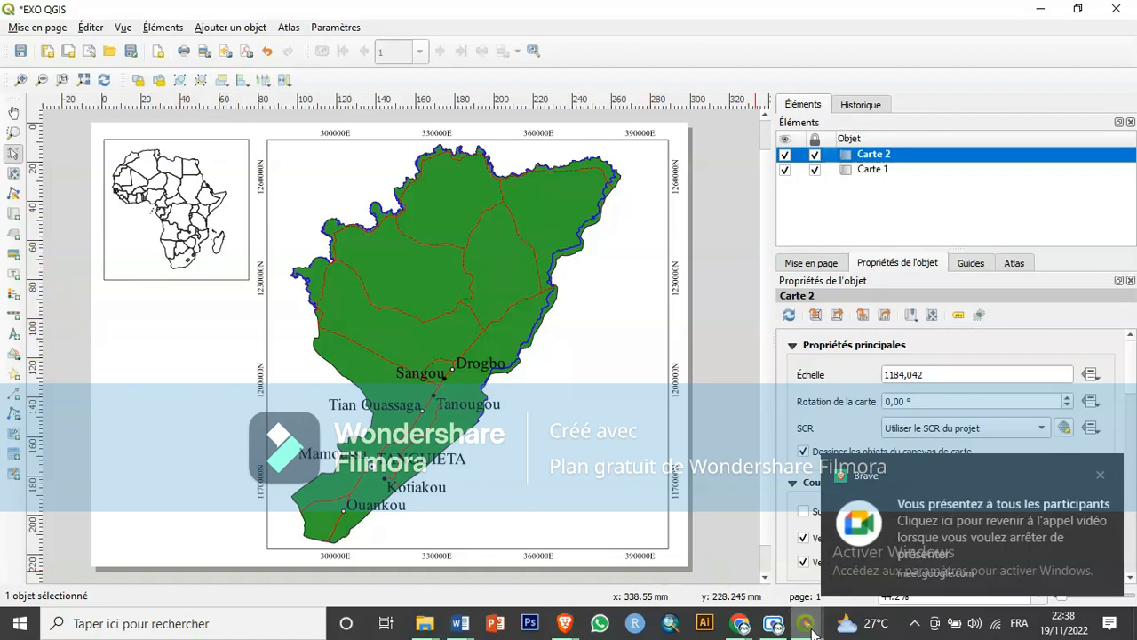
In the main QGIS window, hide Africa, fit the view to Lim_IGN_Departements and show the Atacora layer.
{"action": "mouse_move", "coordinate": [809, 626]}
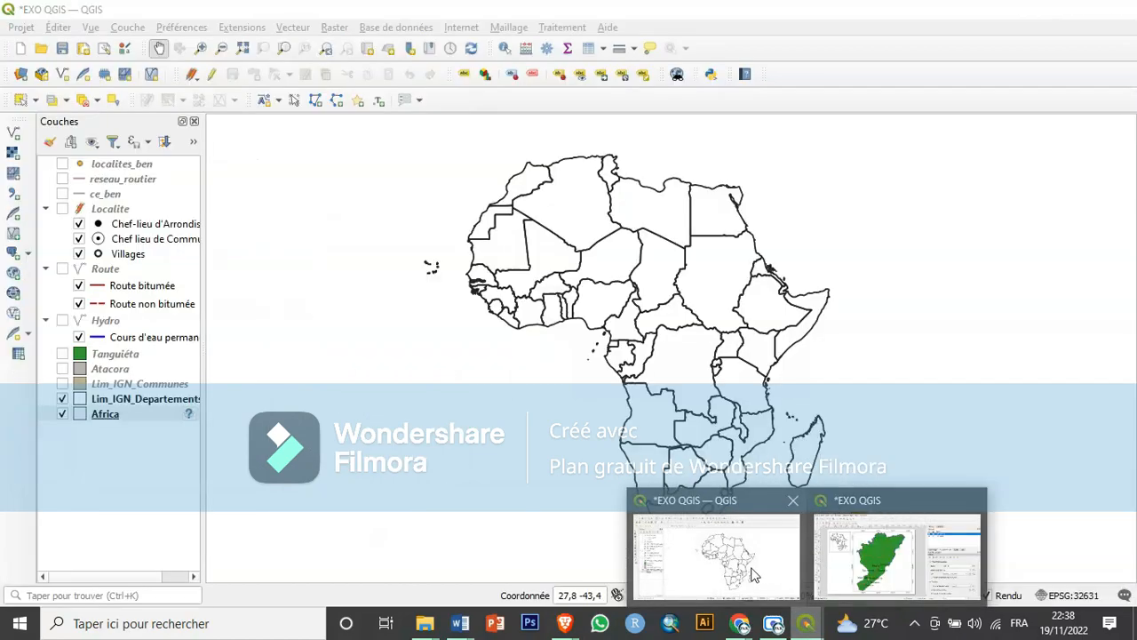
{"action": "left_click", "coordinate": [753, 574]}
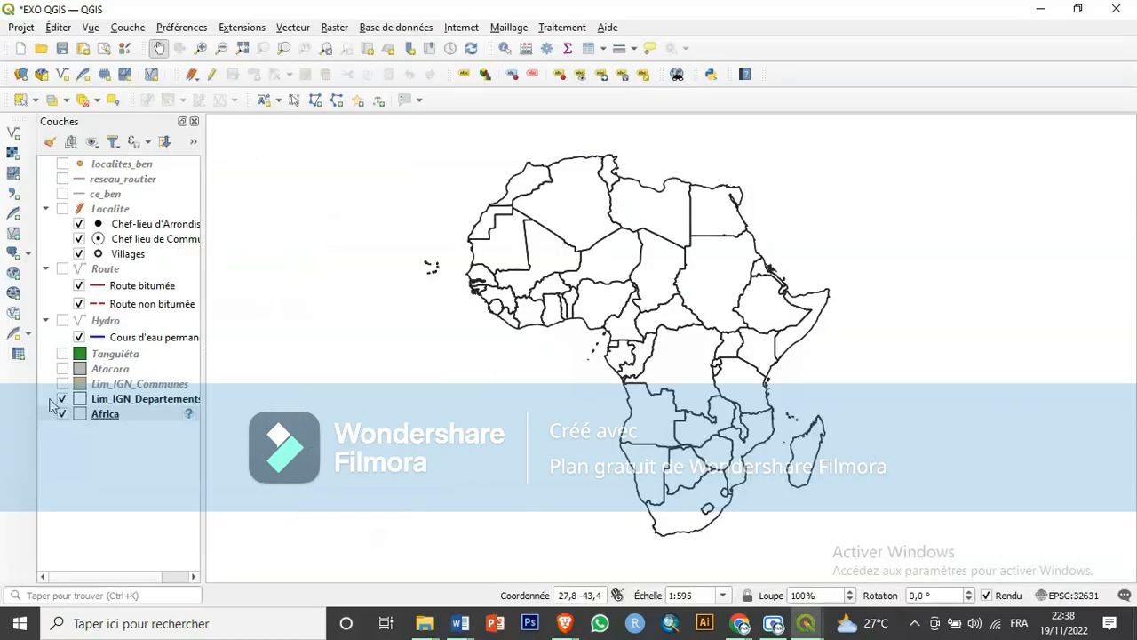
{"action": "left_click", "coordinate": [63, 414]}
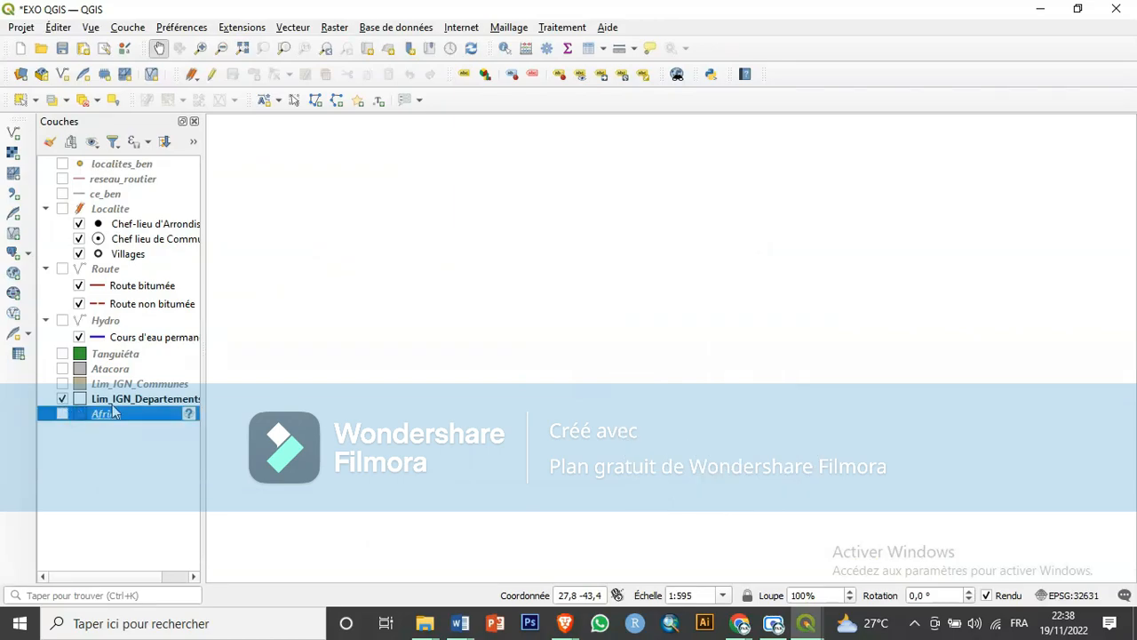
{"action": "left_click", "coordinate": [111, 402]}
{"action": "right_click", "coordinate": [111, 402]}
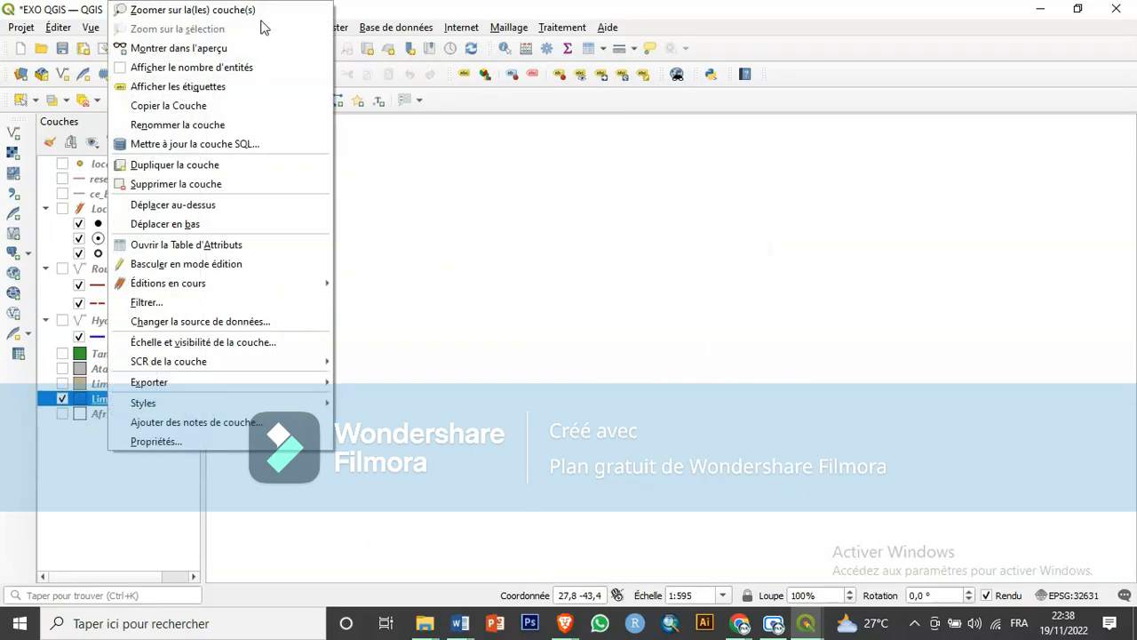
{"action": "left_click", "coordinate": [227, 11]}
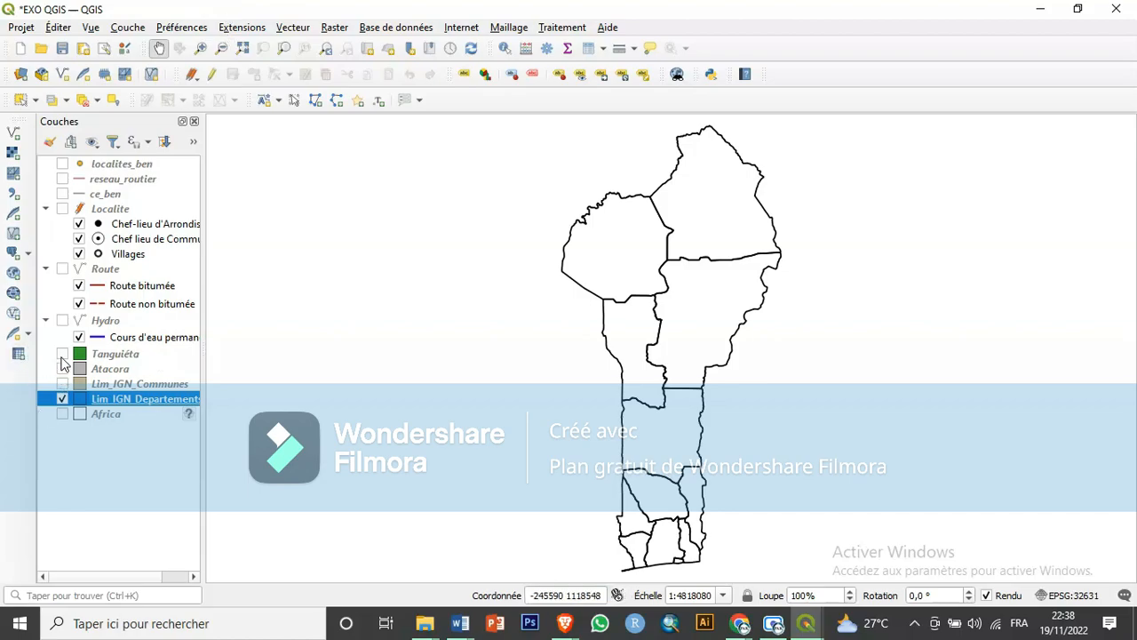
{"action": "left_click", "coordinate": [62, 369]}
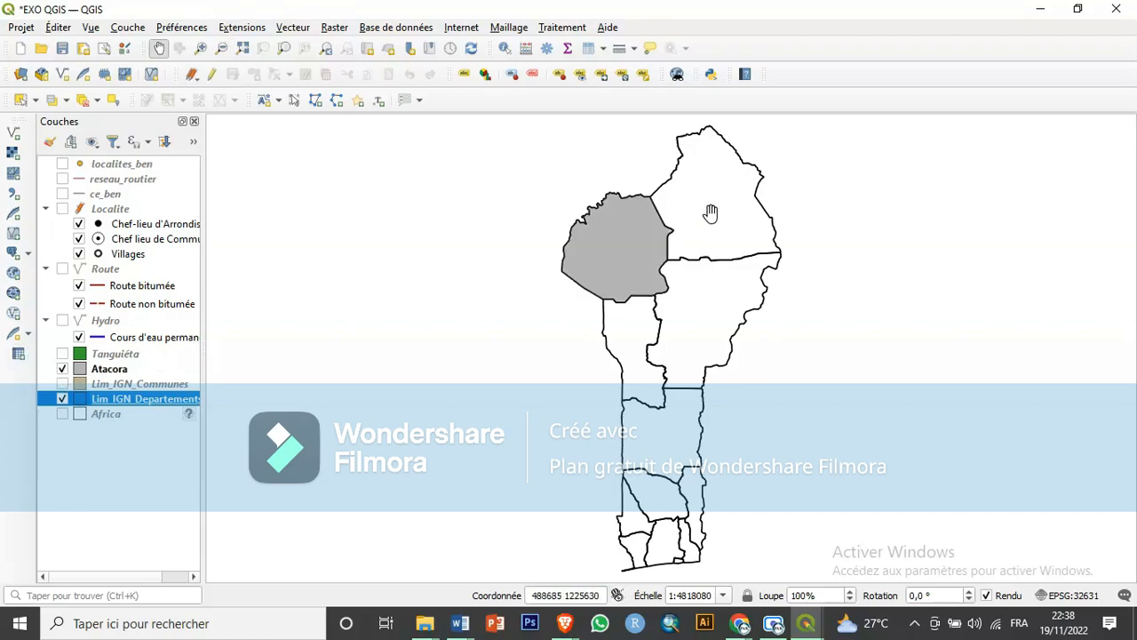
In the print layout, add a third map item showing Benin below the Africa map and enable its frame.
{"action": "mouse_move", "coordinate": [804, 624]}
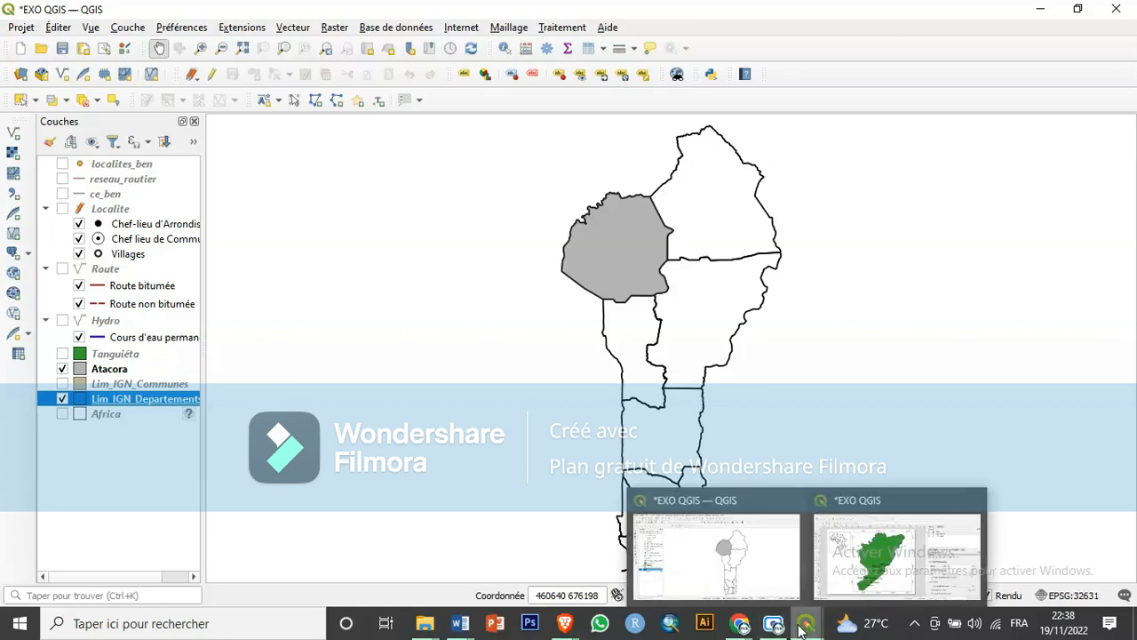
{"action": "left_click", "coordinate": [893, 558]}
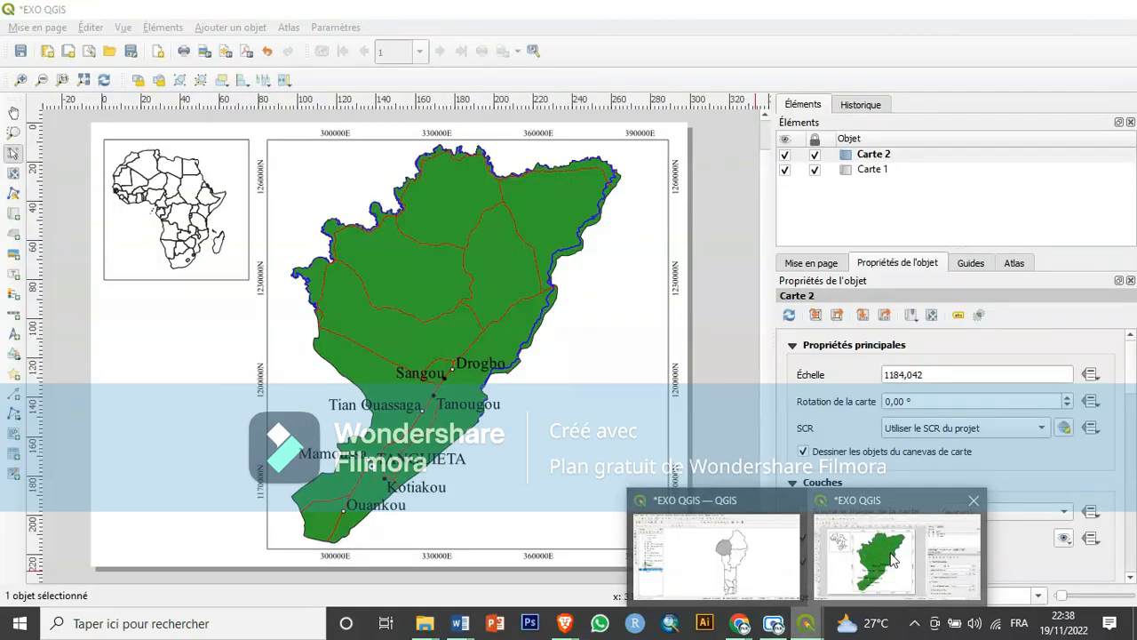
{"action": "left_click", "coordinate": [892, 558]}
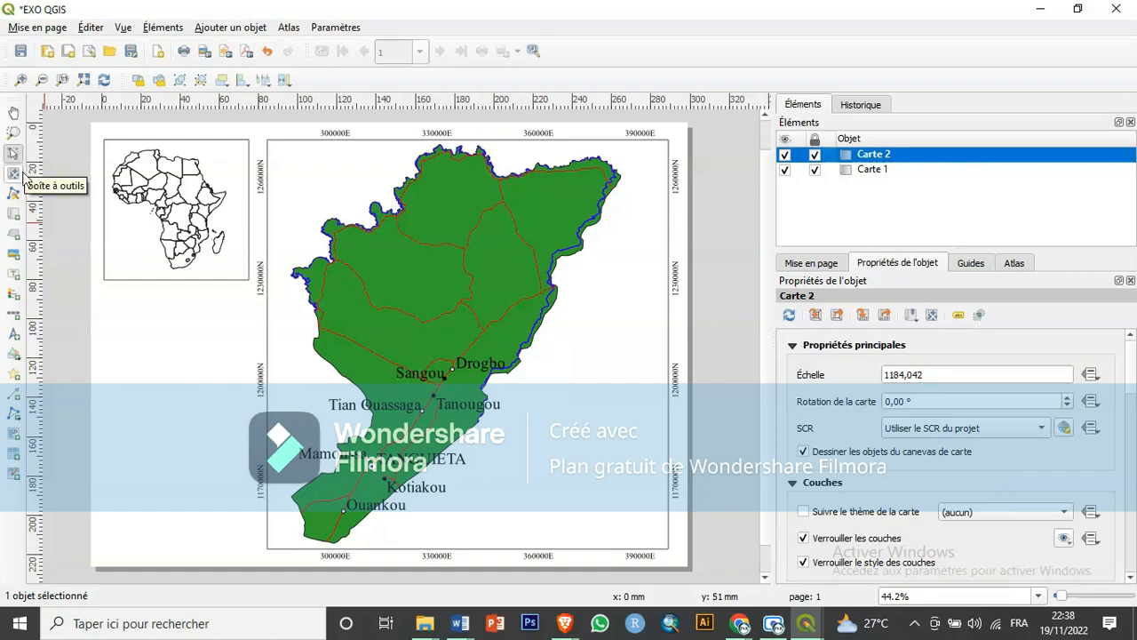
{"action": "left_click", "coordinate": [14, 213]}
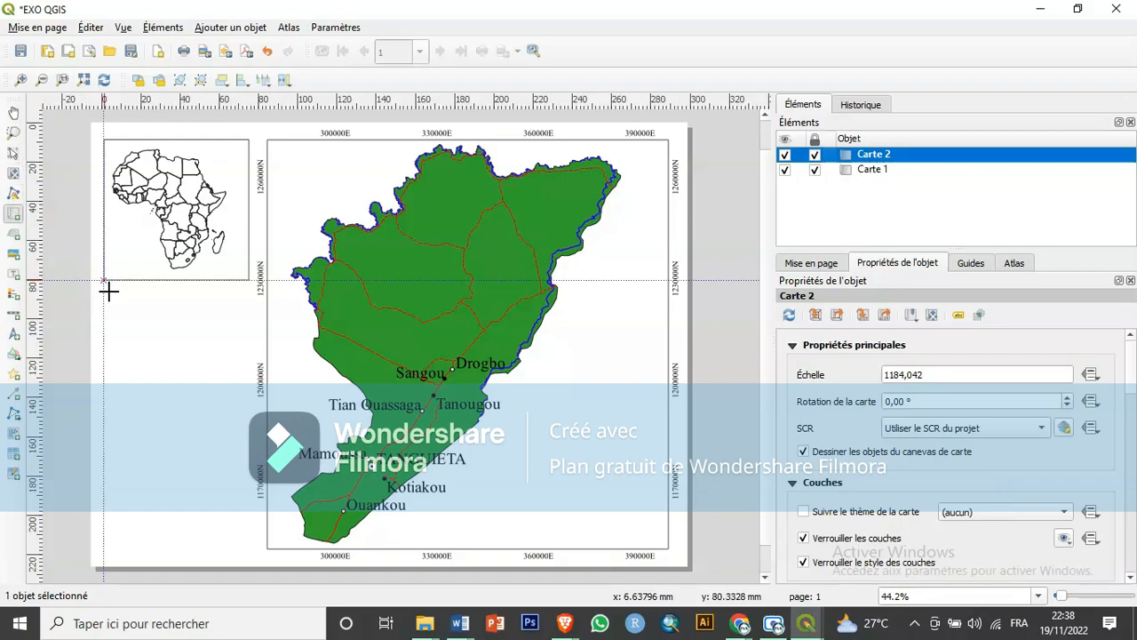
{"action": "left_click_drag", "start_coordinate": [104, 292], "coordinate": [249, 453]}
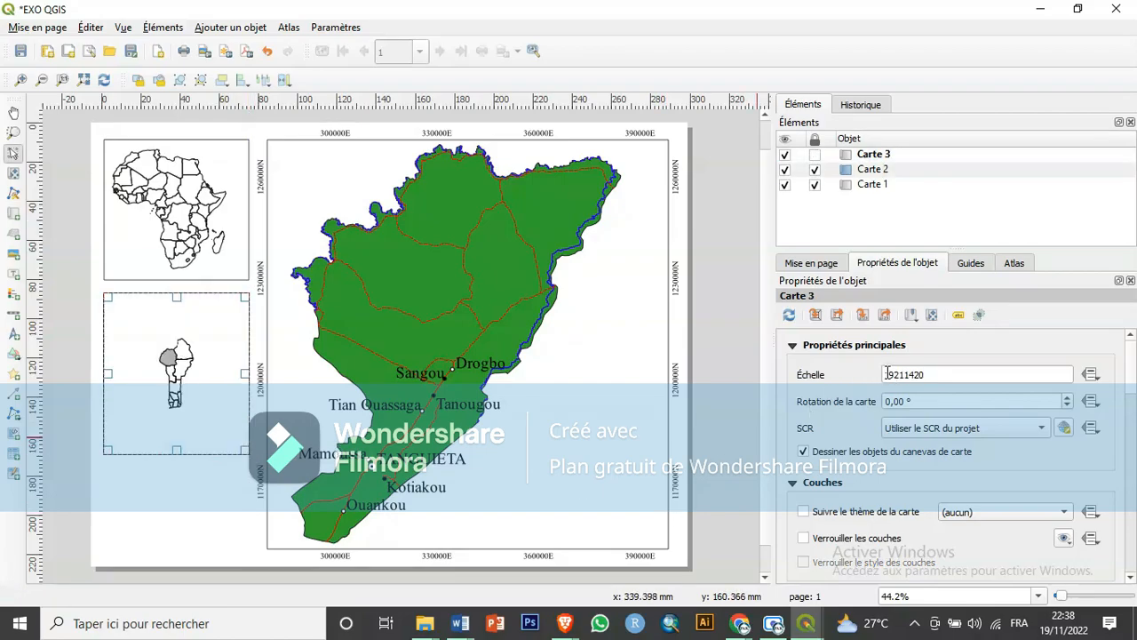
{"action": "left_click_drag", "start_coordinate": [1131, 375], "coordinate": [1133, 487]}
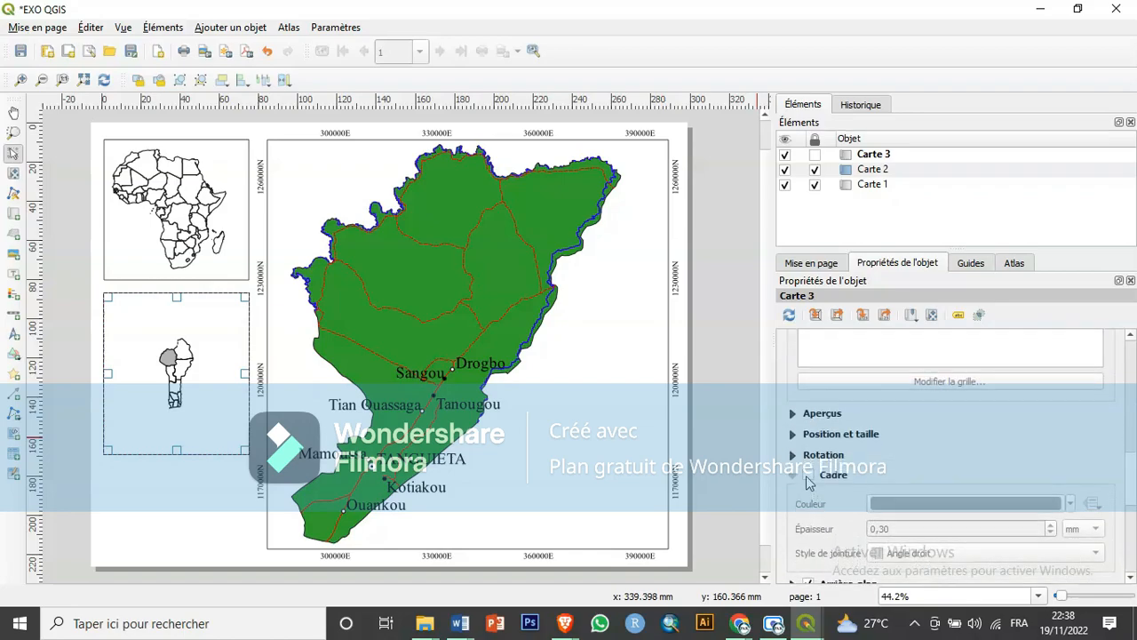
{"action": "left_click", "coordinate": [807, 475]}
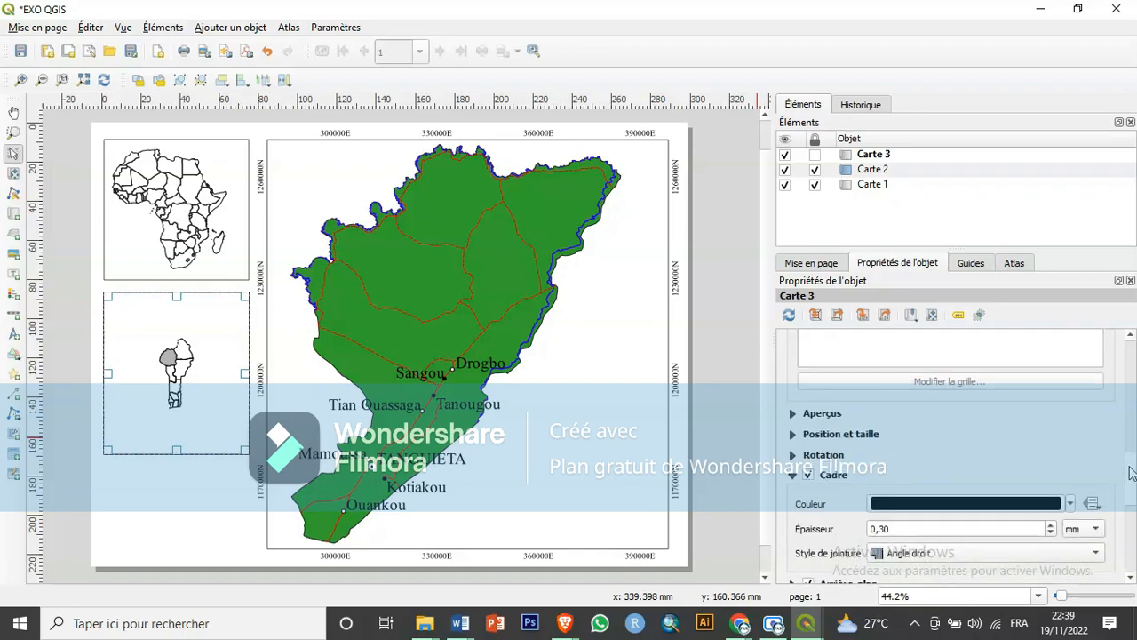
Try scales of 13211420 and 10211420 for the Benin map item.
{"action": "left_click_drag", "start_coordinate": [1132, 472], "coordinate": [1119, 320]}
{"action": "left_click", "coordinate": [890, 375]}
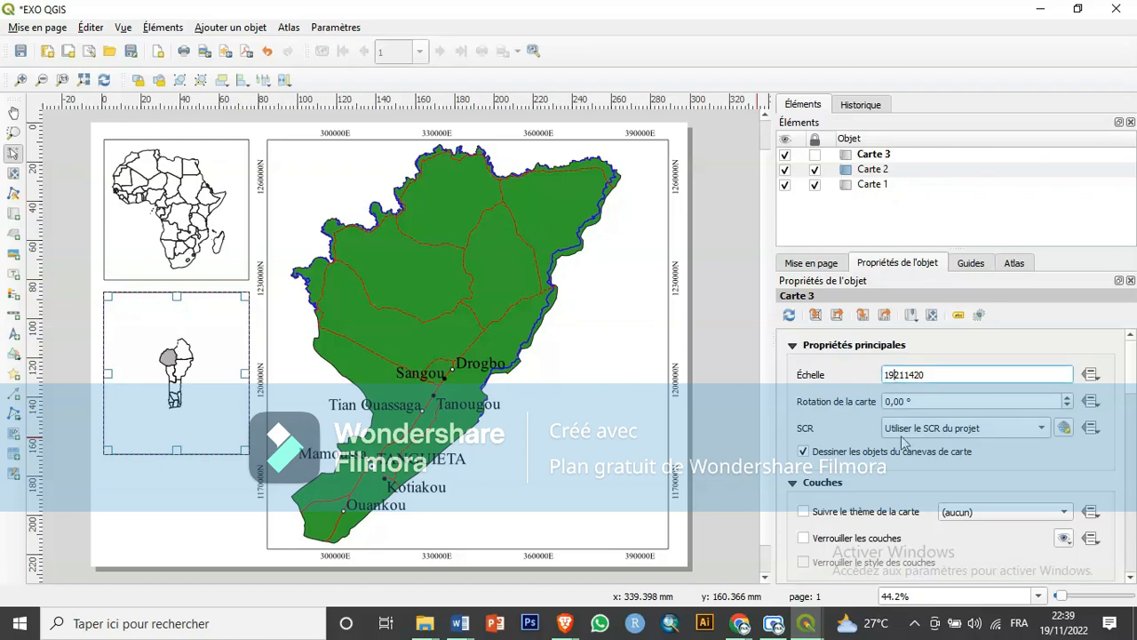
{"action": "key", "text": "BackSpace"}
{"action": "key", "text": "BackSpace"}
{"action": "type", "text": "13"}
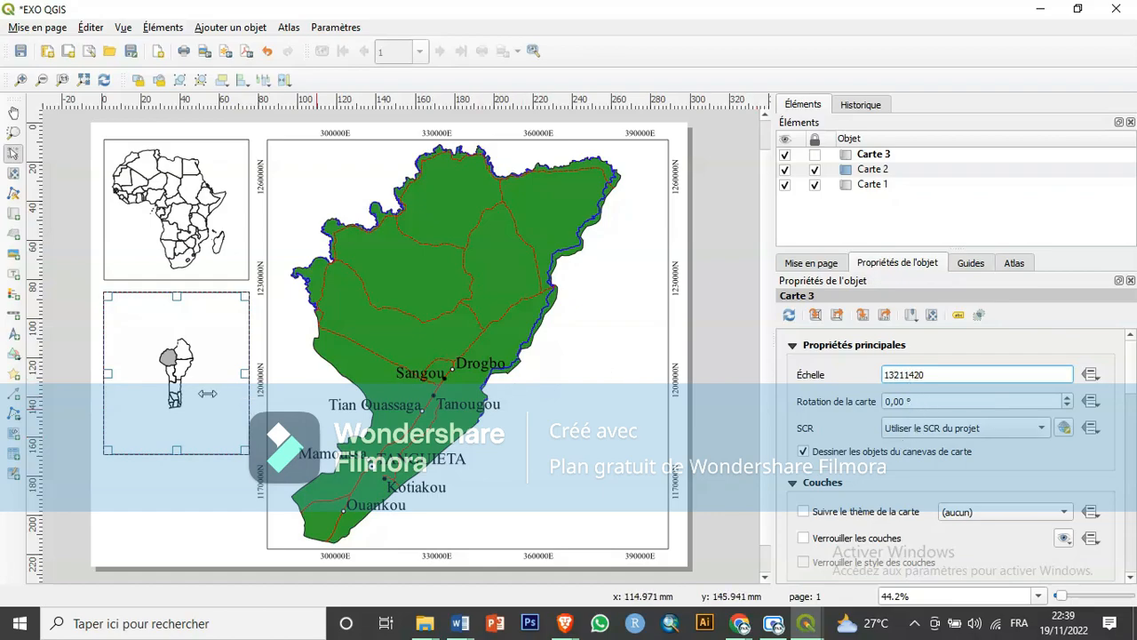
{"action": "left_click", "coordinate": [177, 388]}
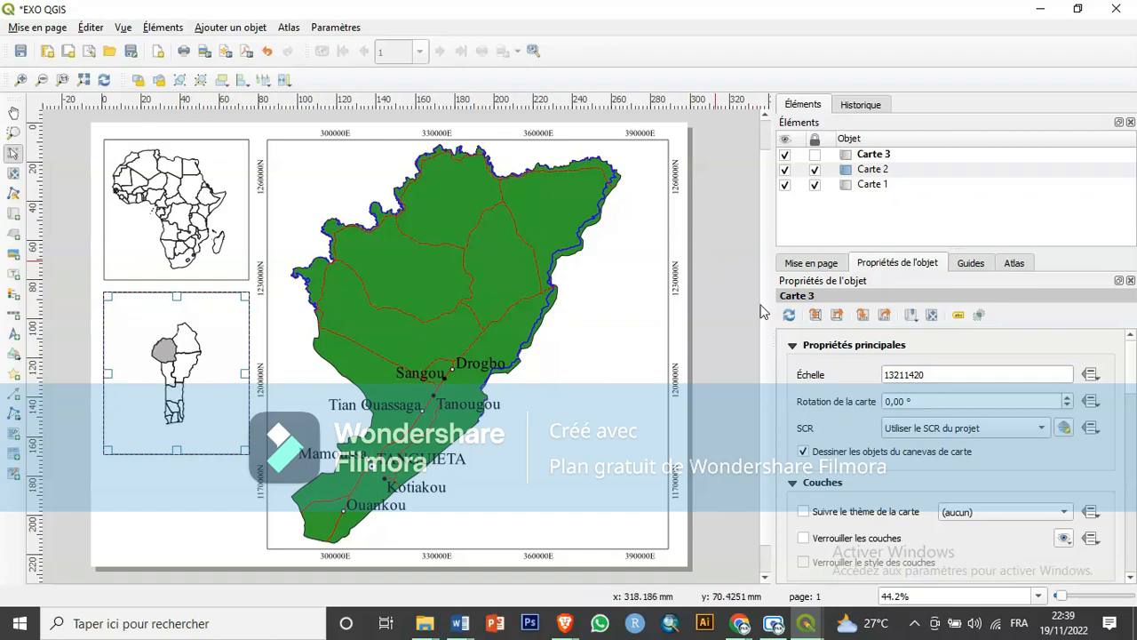
{"action": "left_click", "coordinate": [894, 374]}
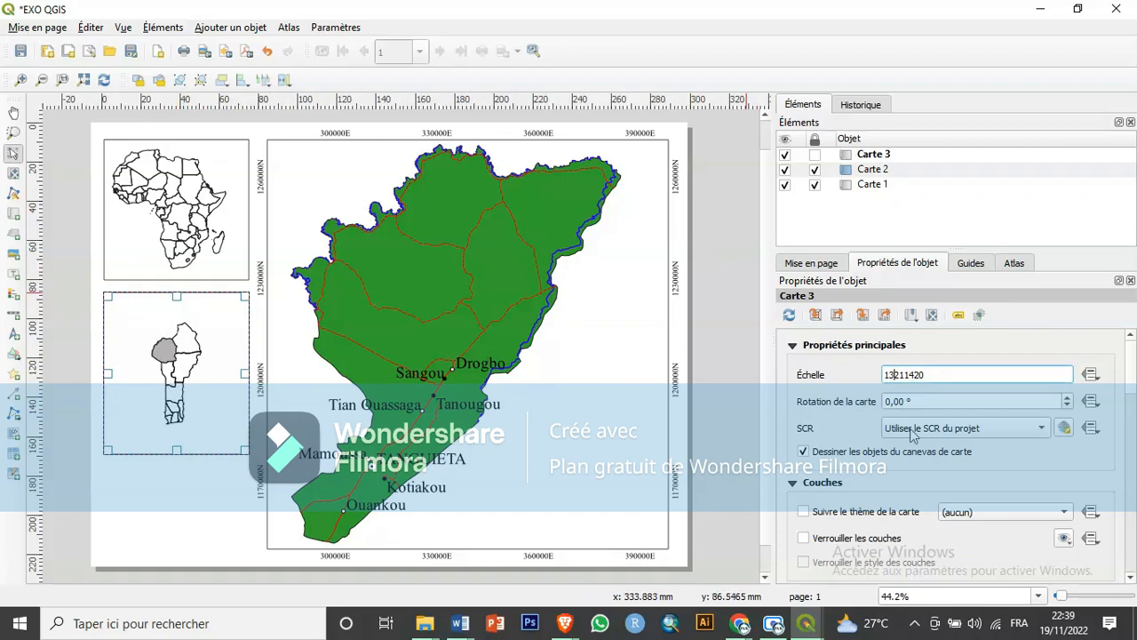
{"action": "key", "text": "BackSpace"}
{"action": "left_click", "coordinate": [214, 382]}
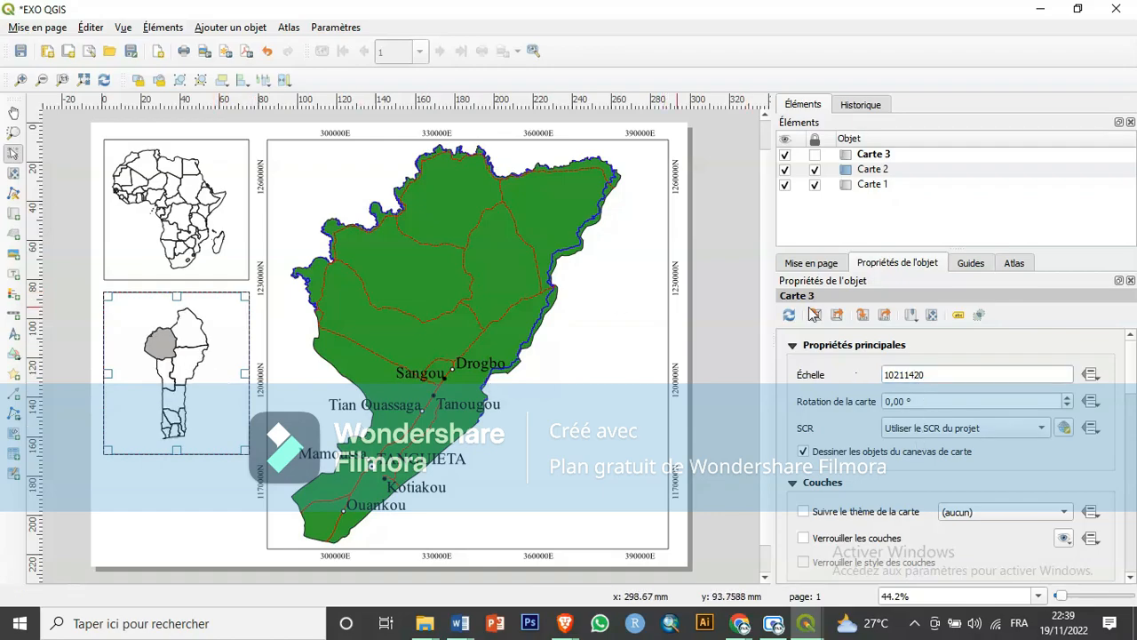
Set the Benin map's scale to 8211420 and extend the item slightly by moving its lower edge down.
{"action": "left_click", "coordinate": [893, 375]}
{"action": "key", "text": "BackSpace"}
{"action": "key", "text": "Delete"}
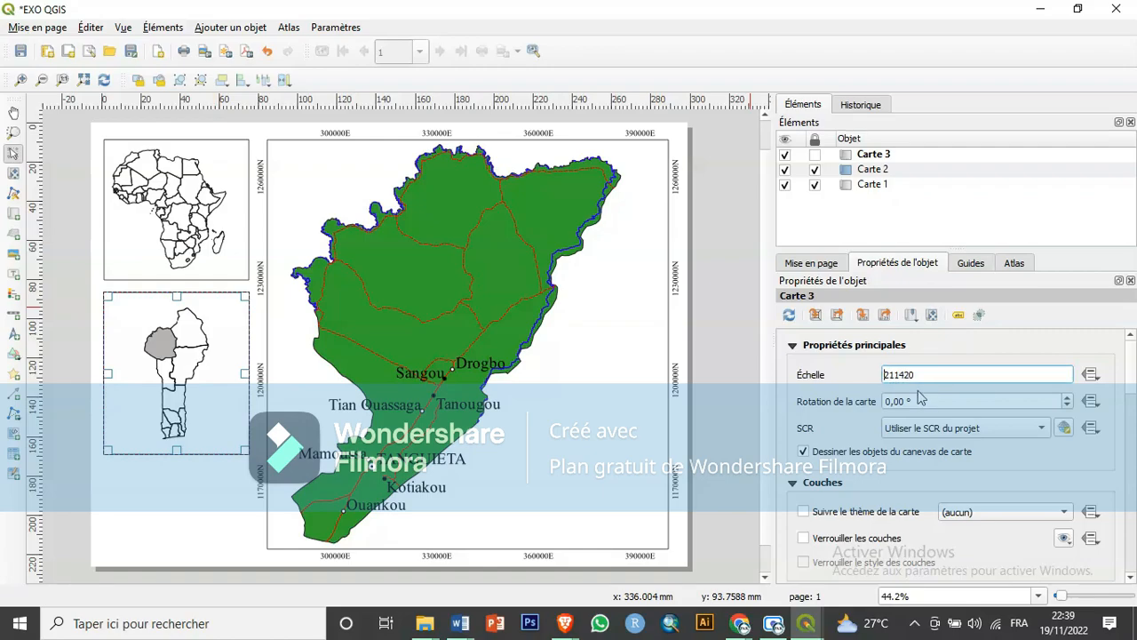
{"action": "type", "text": "8"}
{"action": "left_click", "coordinate": [152, 354]}
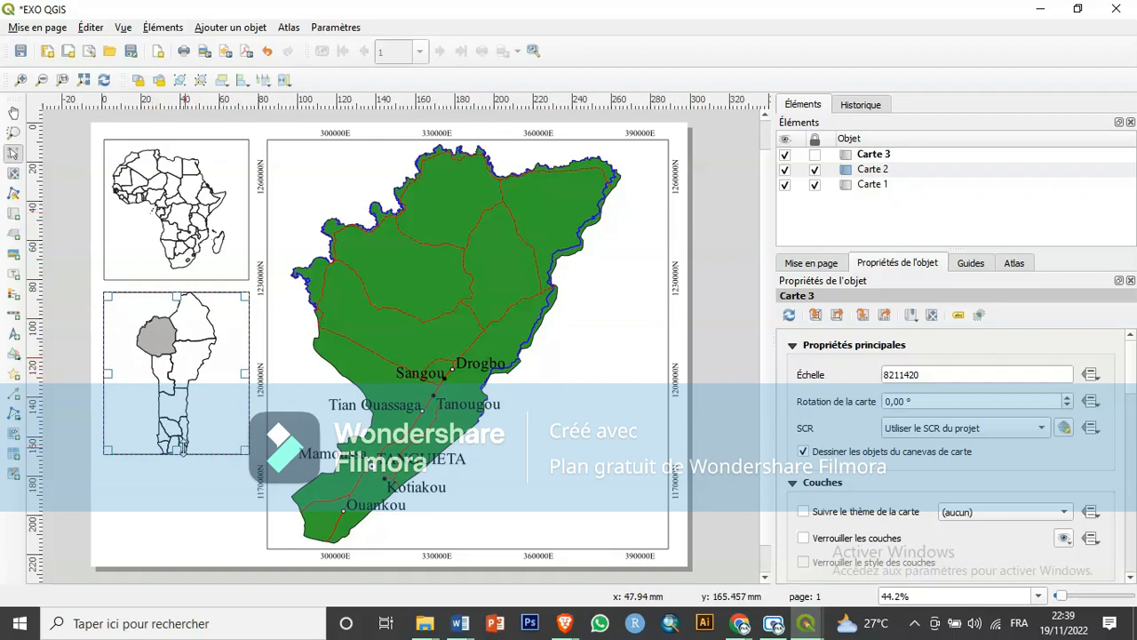
{"action": "left_click_drag", "start_coordinate": [179, 450], "coordinate": [180, 459]}
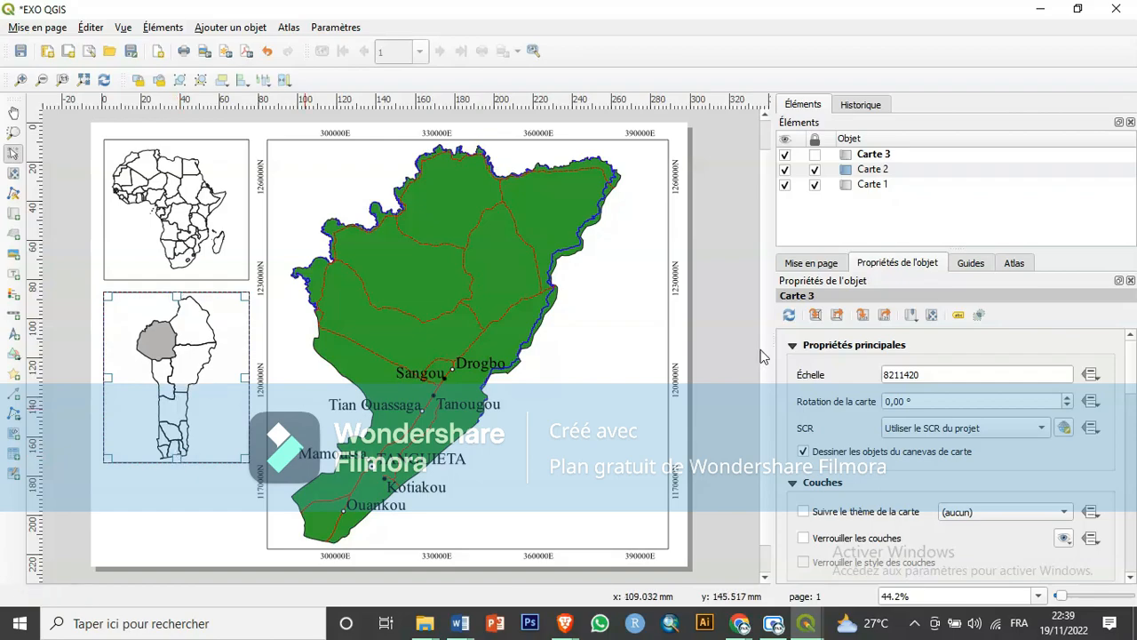
Lock the layers and layer styles of Carte 3, and lock the map item itself.
{"action": "left_click", "coordinate": [803, 537]}
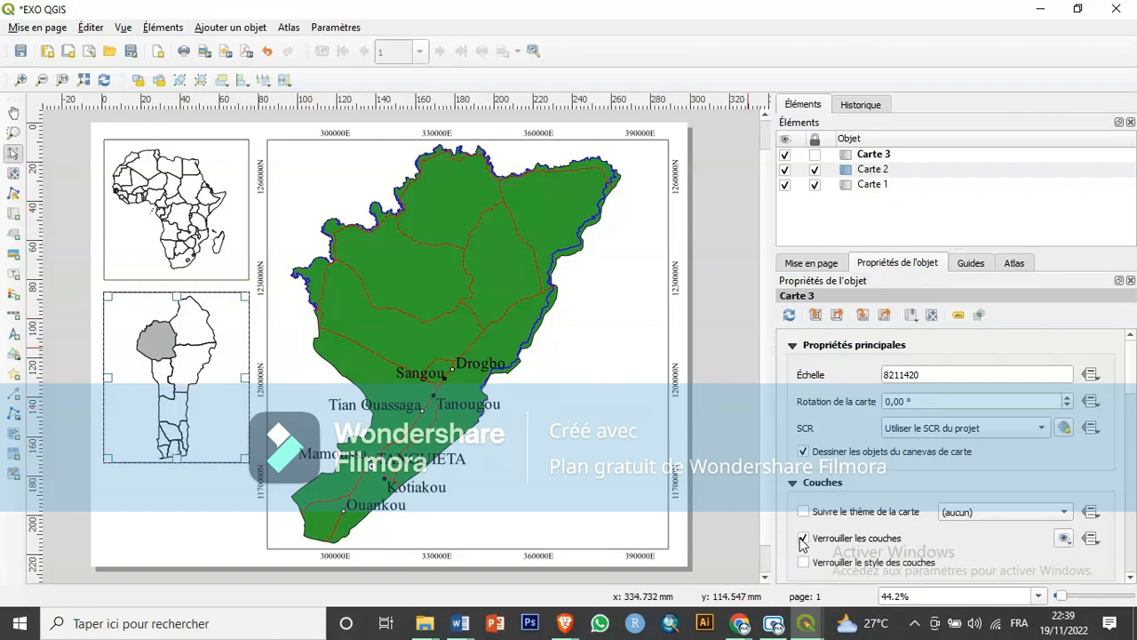
{"action": "left_click", "coordinate": [803, 562]}
{"action": "left_click", "coordinate": [826, 169]}
{"action": "left_click", "coordinate": [815, 155]}
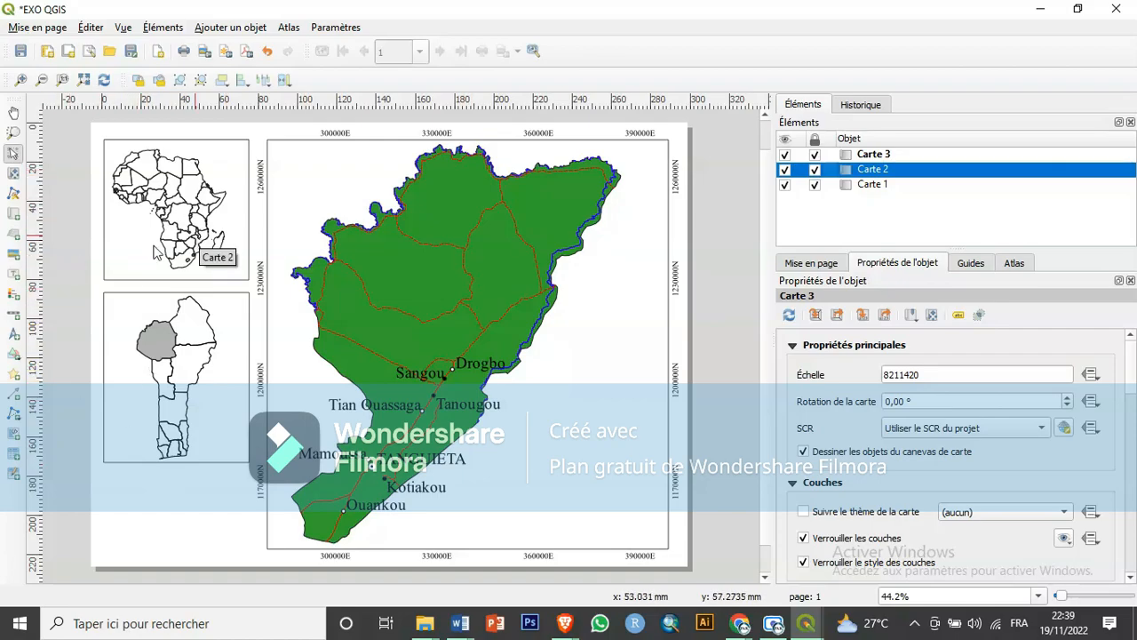
Add a legend to the print layout in the empty space below the Benin locator map.
{"action": "mouse_move", "coordinate": [95, 246]}
{"action": "left_mouse_down"}
{"action": "mouse_move", "coordinate": [110, 299]}
{"action": "mouse_move", "coordinate": [96, 253]}
{"action": "left_mouse_up"}
{"action": "left_click", "coordinate": [94, 247]}
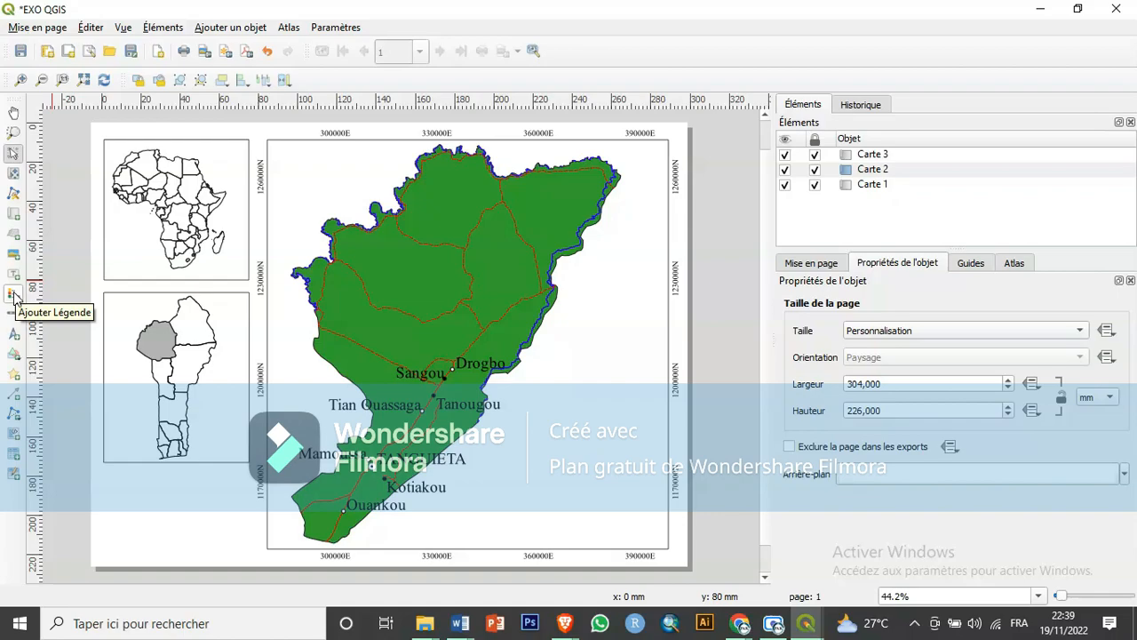
{"action": "left_click", "coordinate": [14, 296]}
{"action": "left_click_drag", "start_coordinate": [110, 475], "coordinate": [231, 532]}
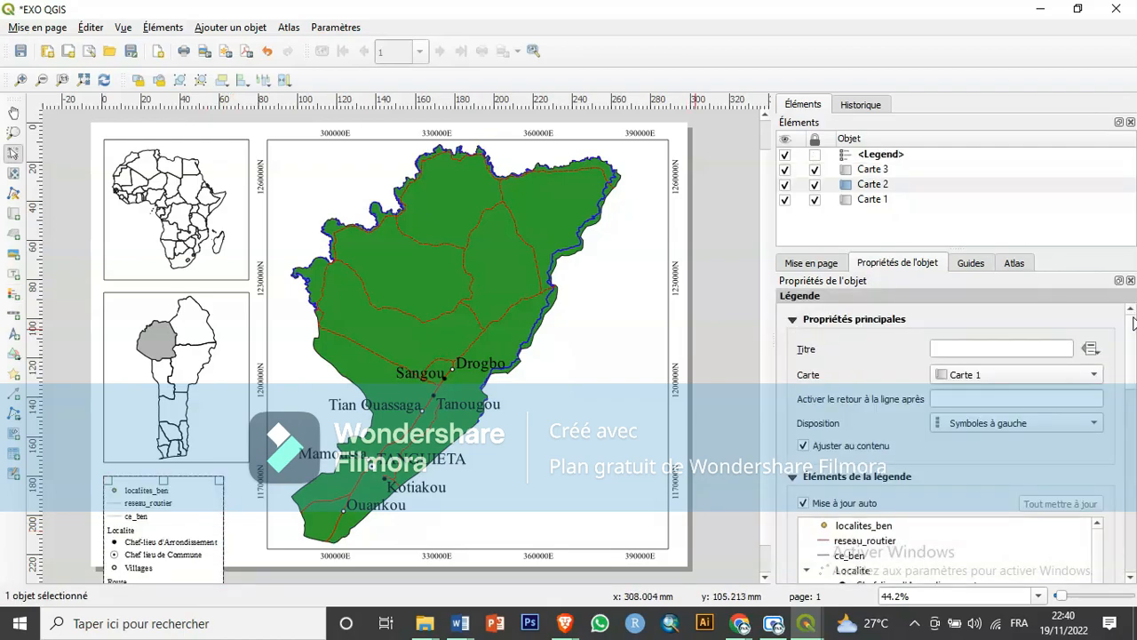
Turn off automatic updating of the legend's items so they can be customised.
{"action": "scroll", "coordinate": [1133, 355], "scroll_direction": "down", "scroll_amount": 5}
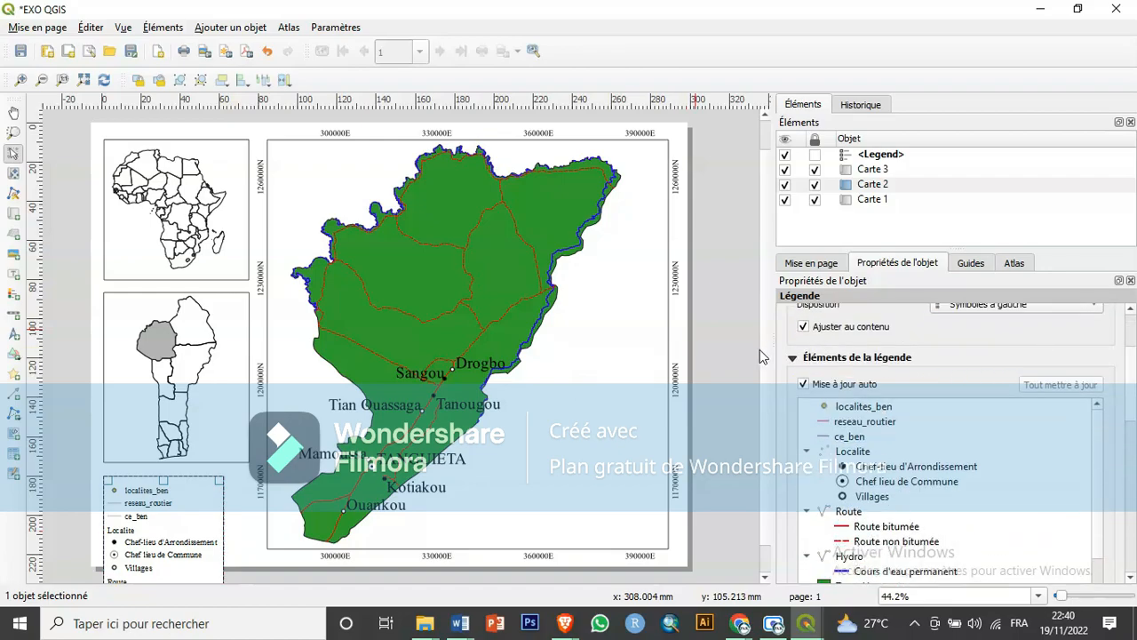
{"action": "scroll", "coordinate": [768, 366], "scroll_direction": "down", "scroll_amount": 2}
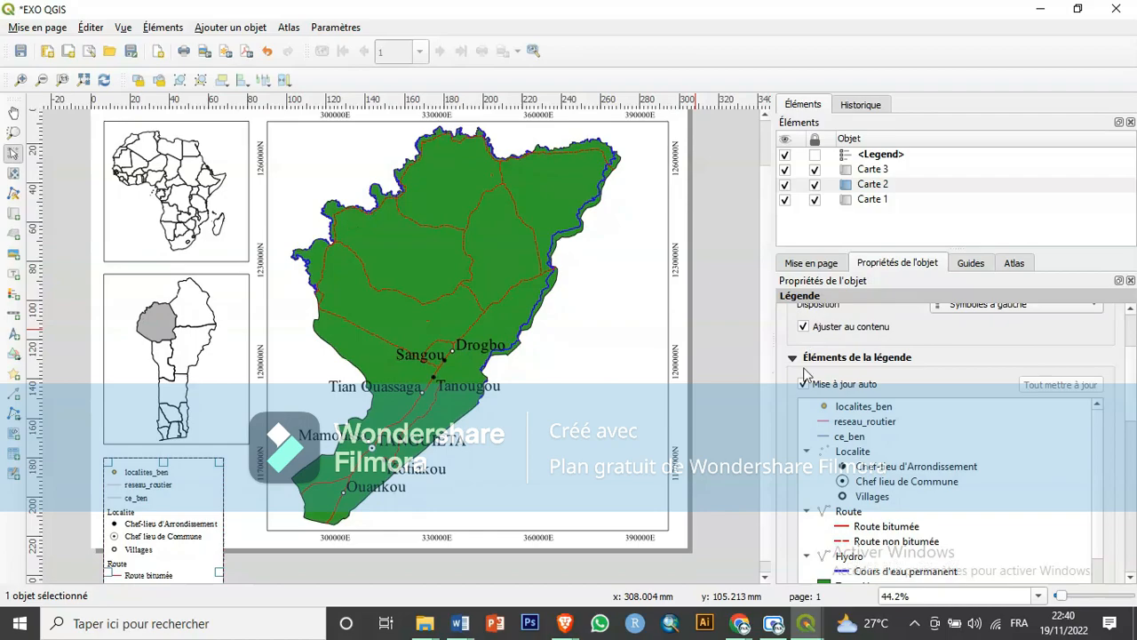
{"action": "left_click_drag", "start_coordinate": [1131, 394], "coordinate": [1131, 396]}
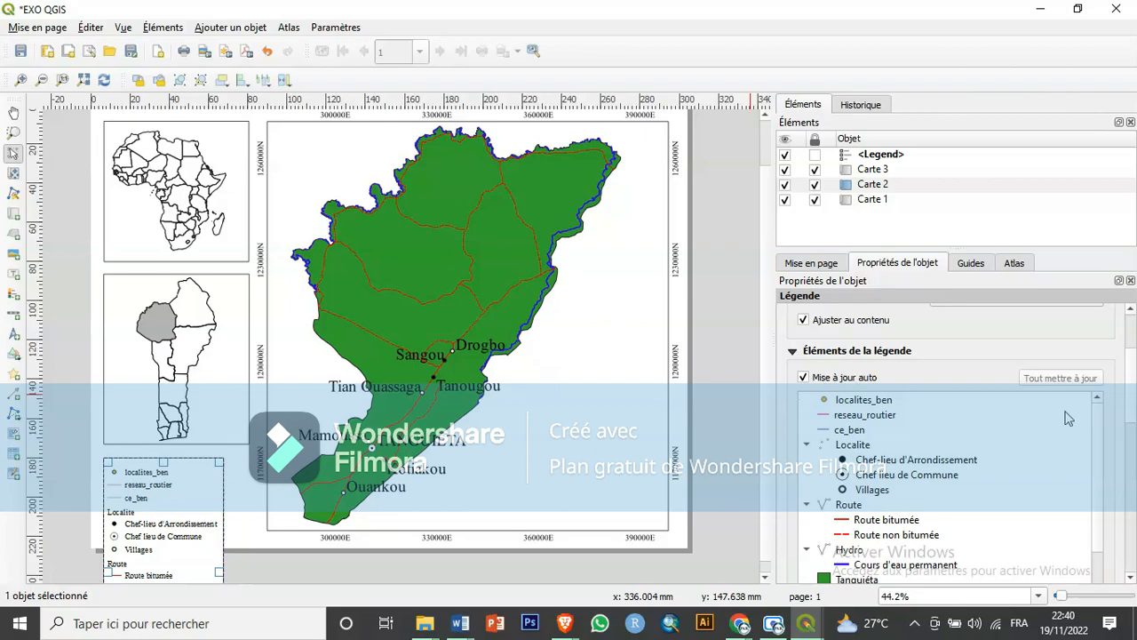
{"action": "left_click_drag", "start_coordinate": [1133, 389], "coordinate": [1133, 387]}
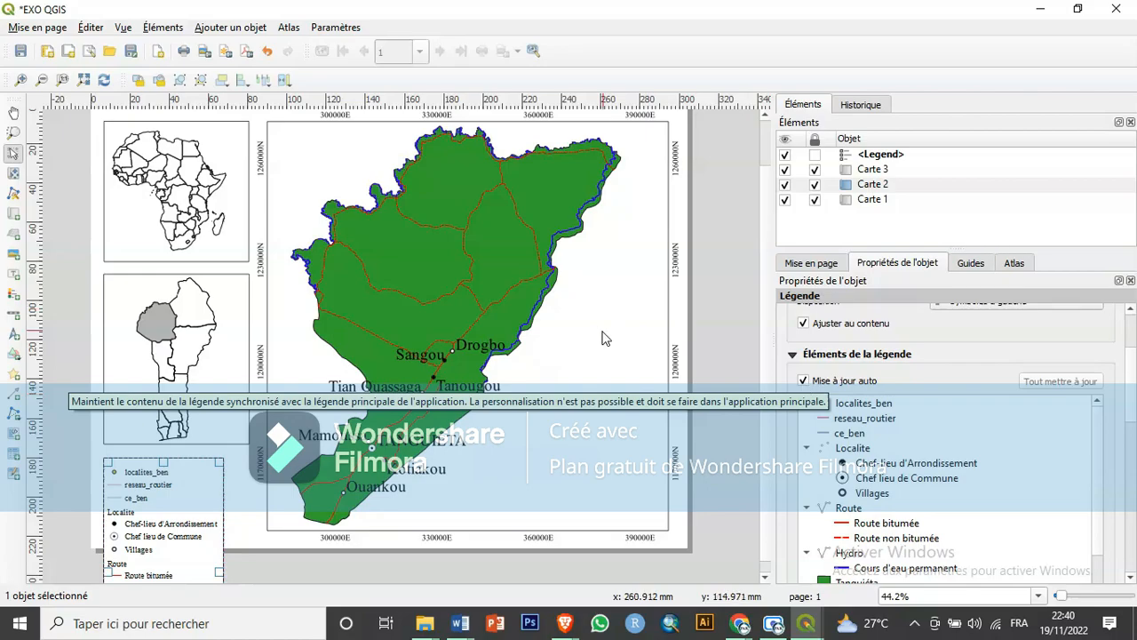
{"action": "left_click", "coordinate": [809, 383]}
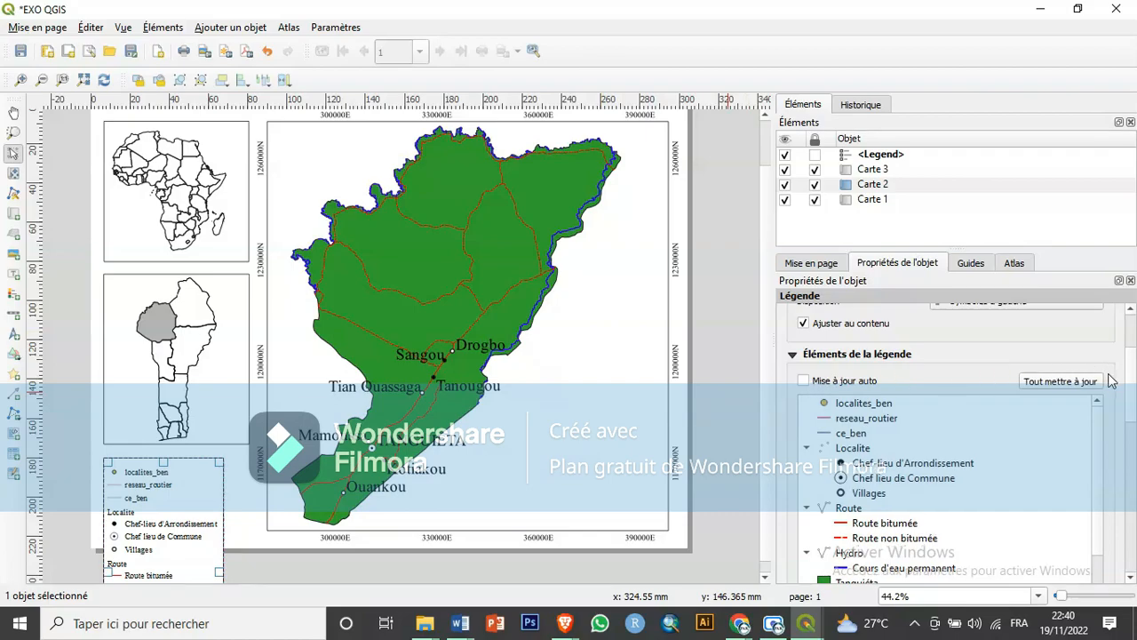
Remove the localites_ben, reseau_routier and ce_ben entries from the legend.
{"action": "scroll", "coordinate": [1133, 396], "scroll_direction": "down", "scroll_amount": 3}
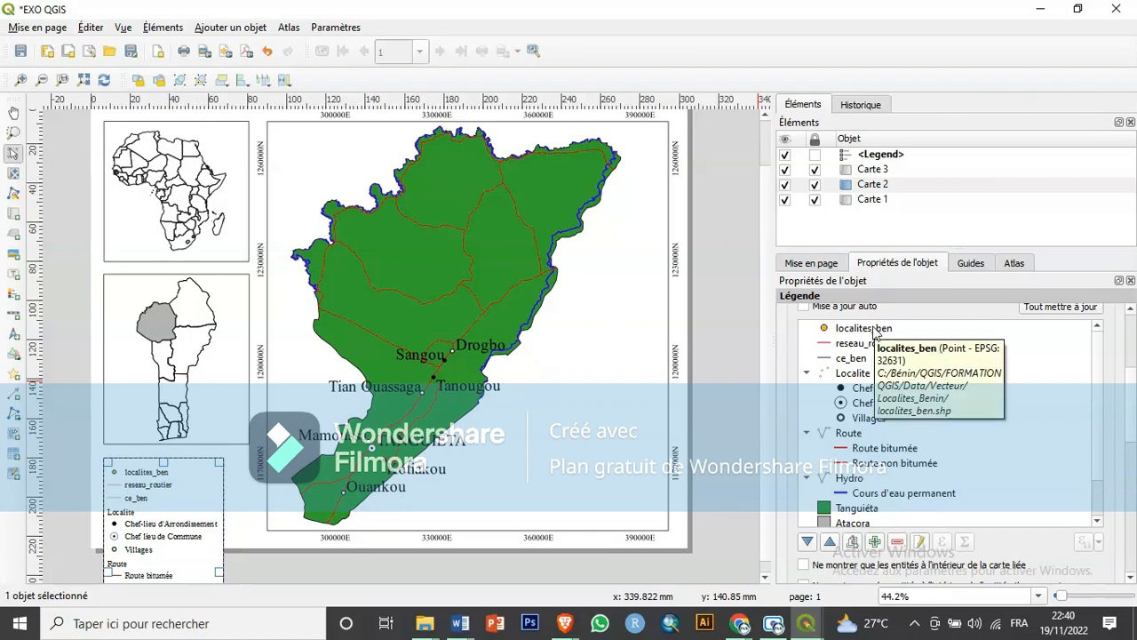
{"action": "left_click", "coordinate": [873, 329]}
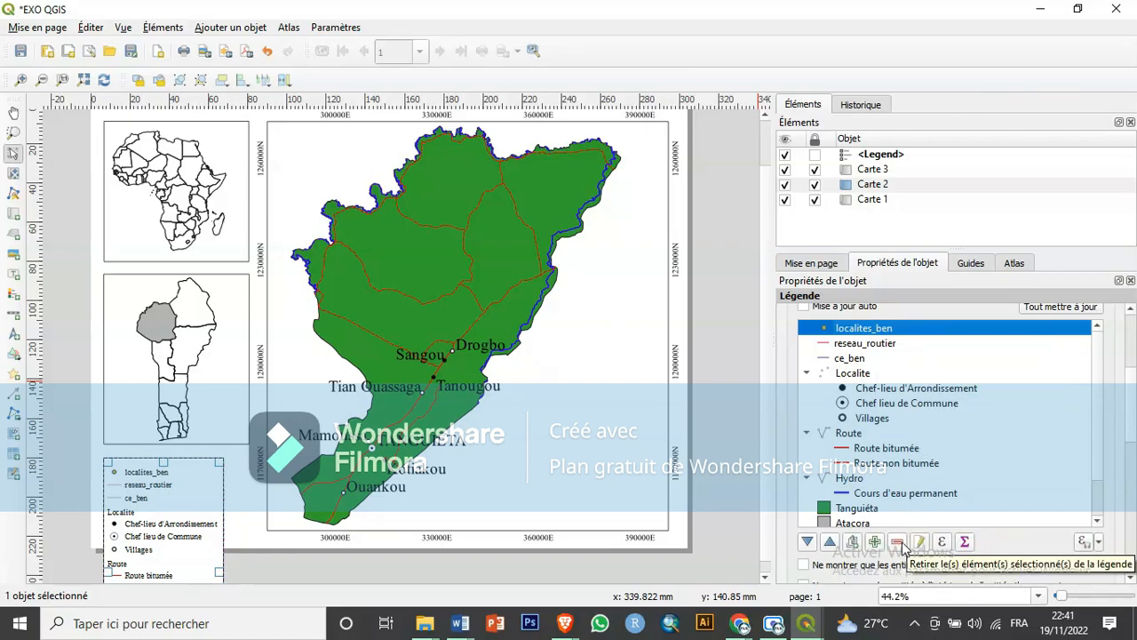
{"action": "left_click", "coordinate": [898, 542]}
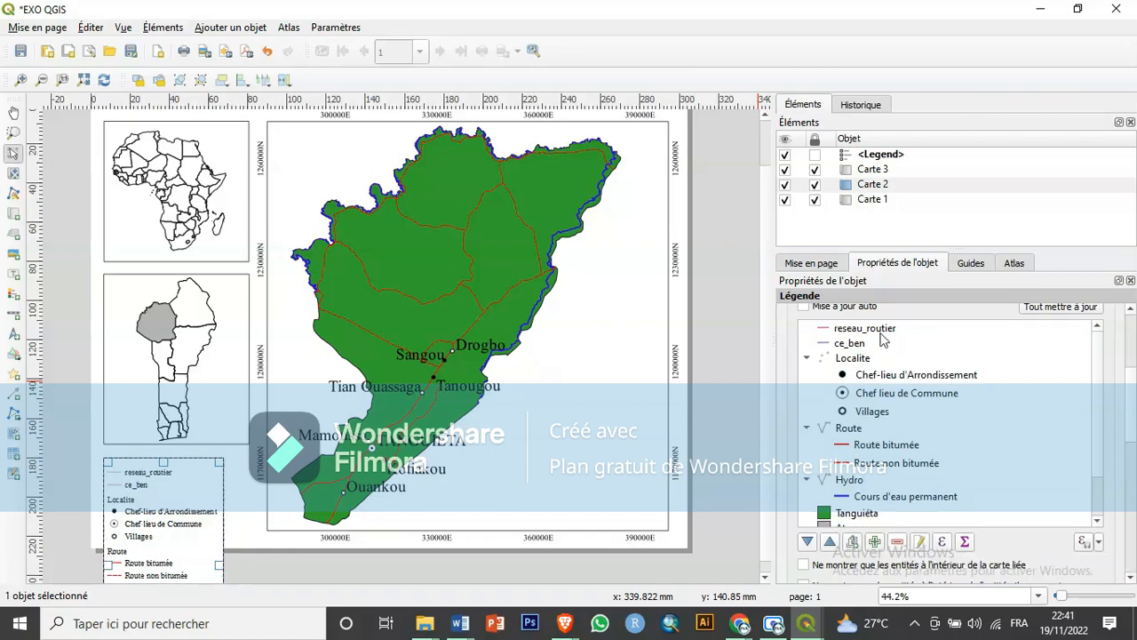
{"action": "left_click", "coordinate": [884, 331]}
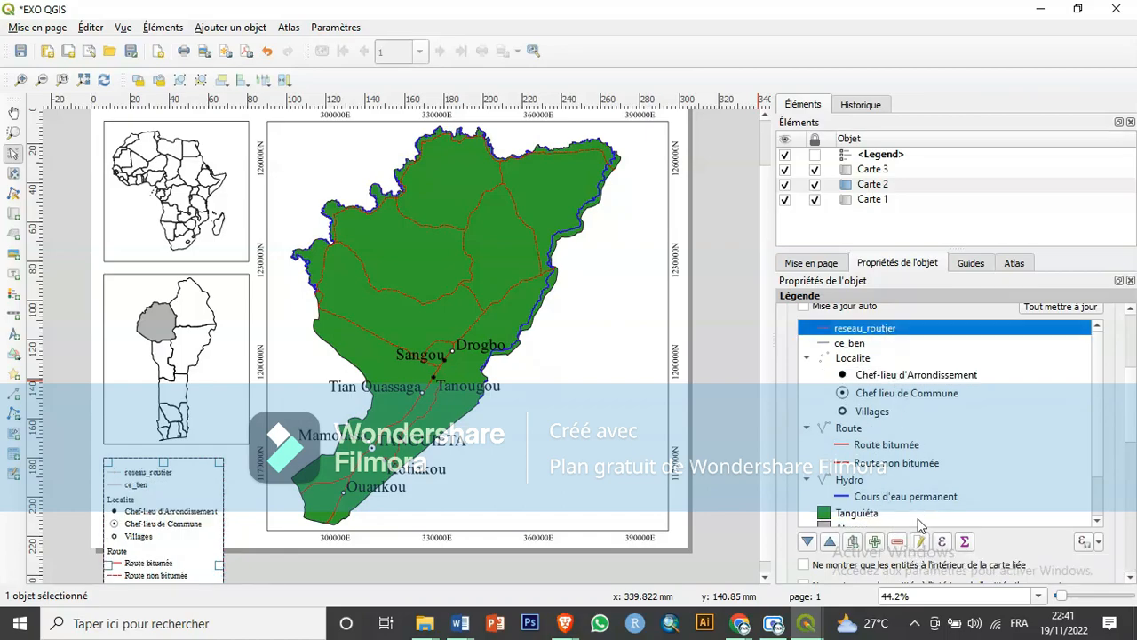
{"action": "left_click", "coordinate": [898, 542]}
{"action": "left_click", "coordinate": [868, 331]}
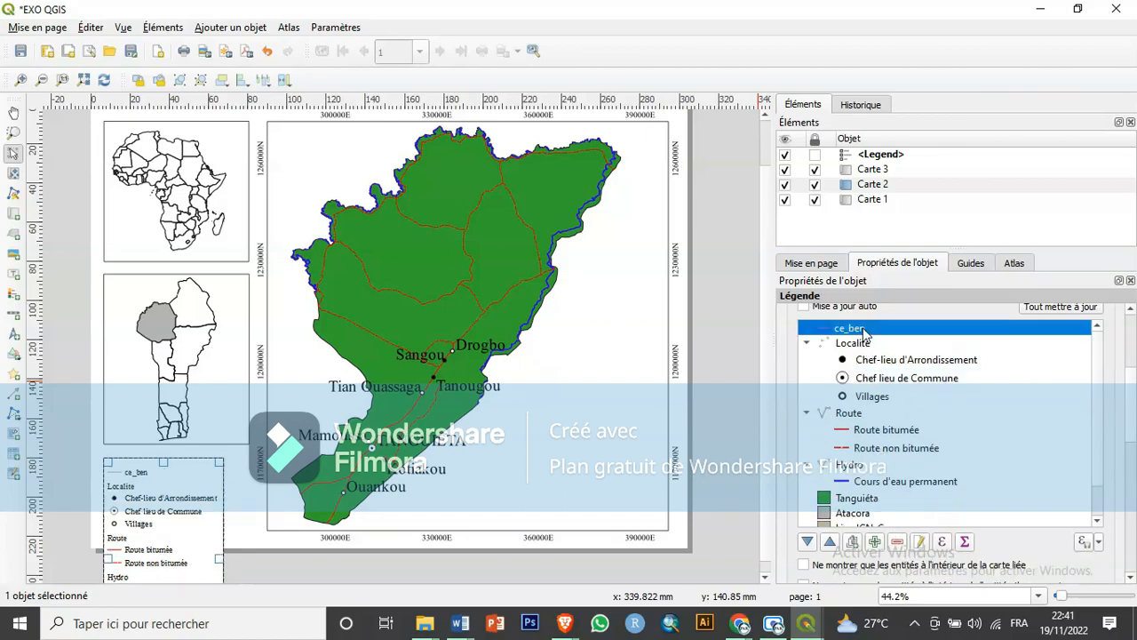
{"action": "left_click", "coordinate": [900, 542]}
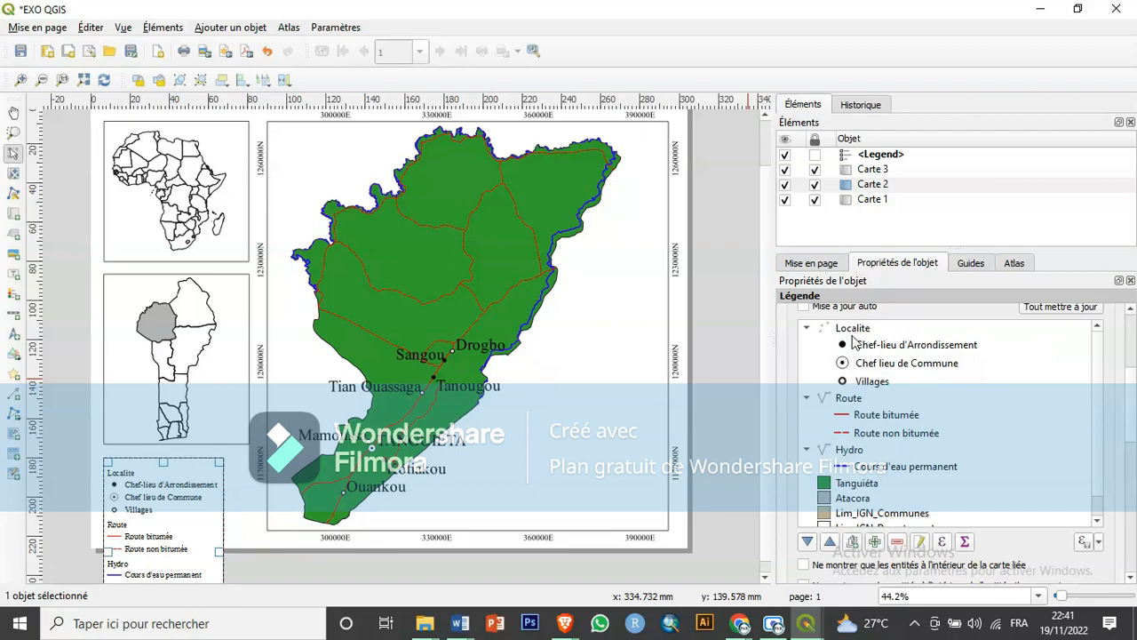
Set the Localite, Route and Hydro headings to hidden (Cachée) in the legend, keeping their symbol entries.
{"action": "left_click", "coordinate": [852, 335]}
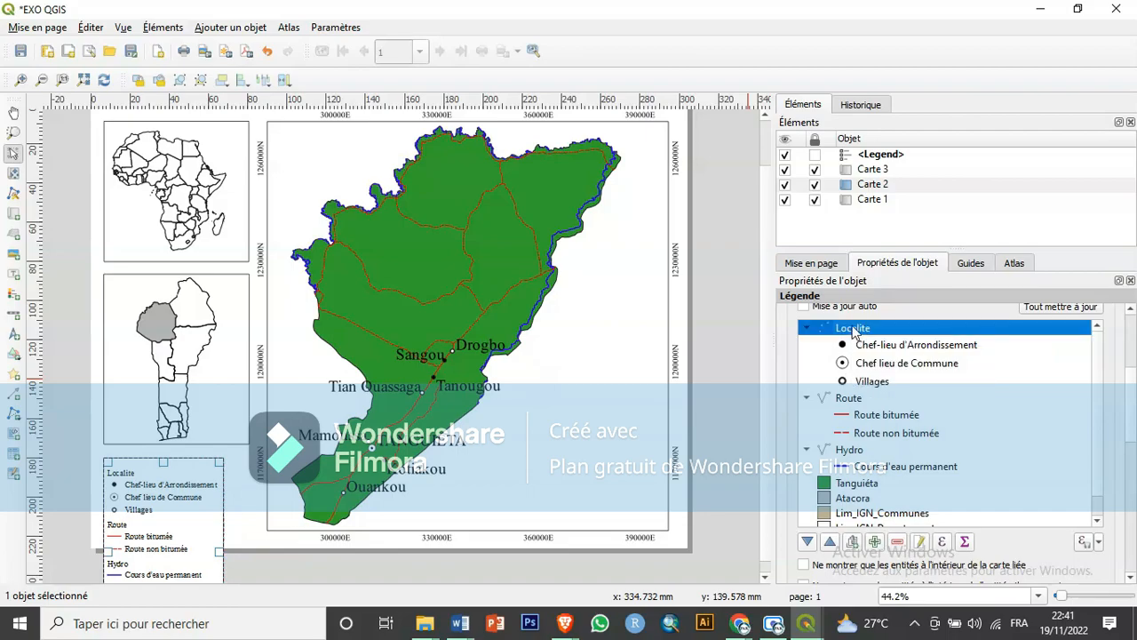
{"action": "right_click", "coordinate": [854, 332]}
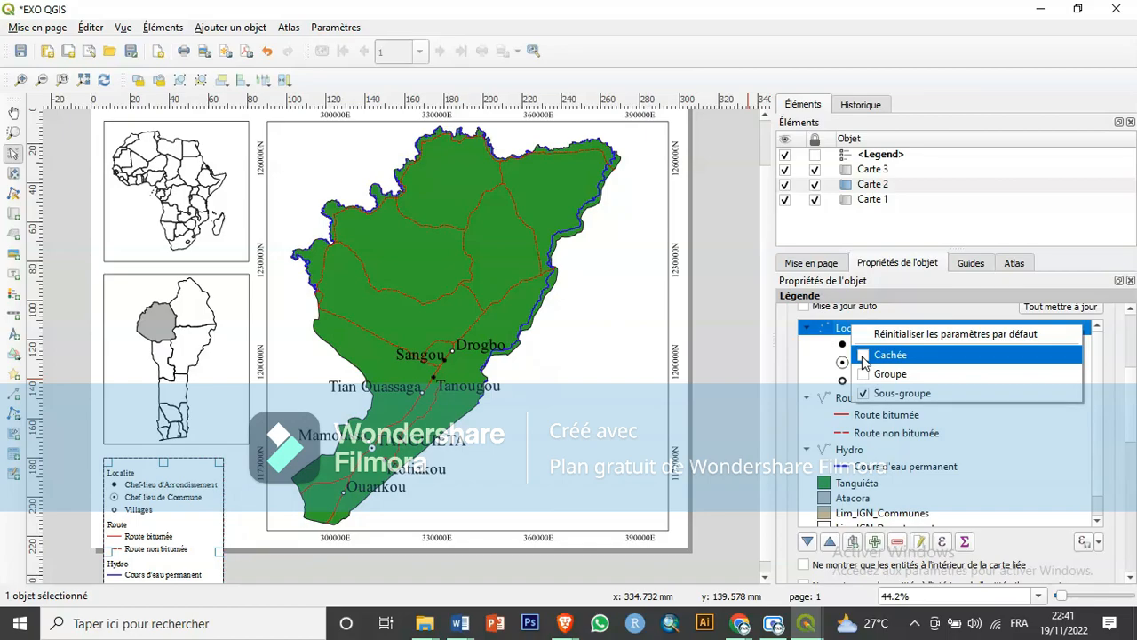
{"action": "left_click", "coordinate": [864, 356]}
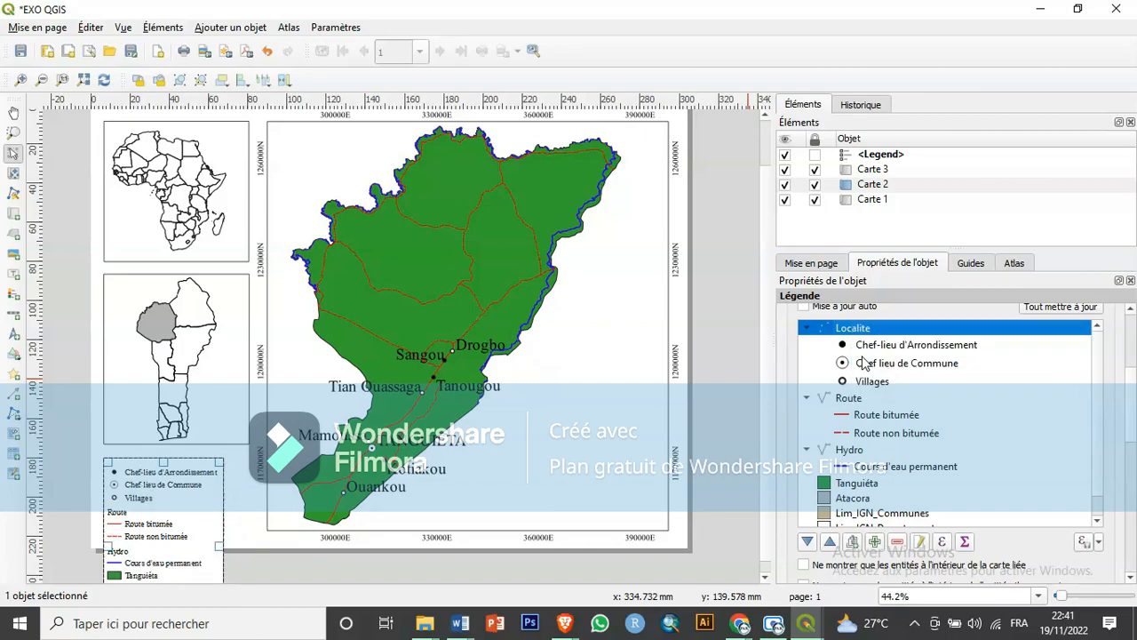
{"action": "left_click", "coordinate": [851, 399]}
{"action": "right_click", "coordinate": [855, 401]}
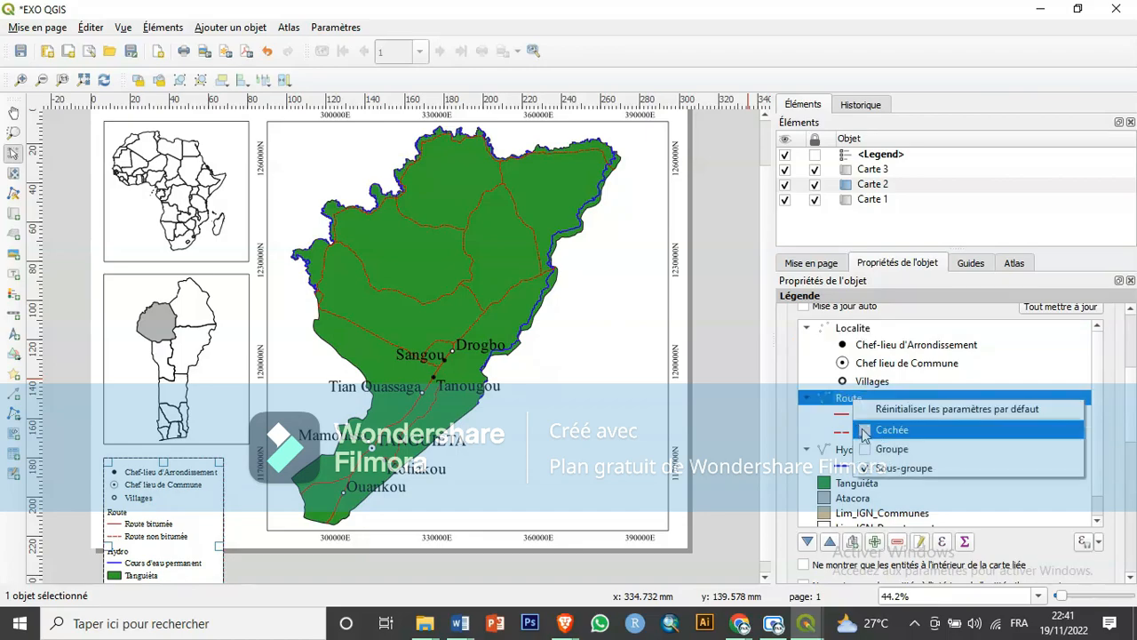
{"action": "left_click", "coordinate": [864, 432]}
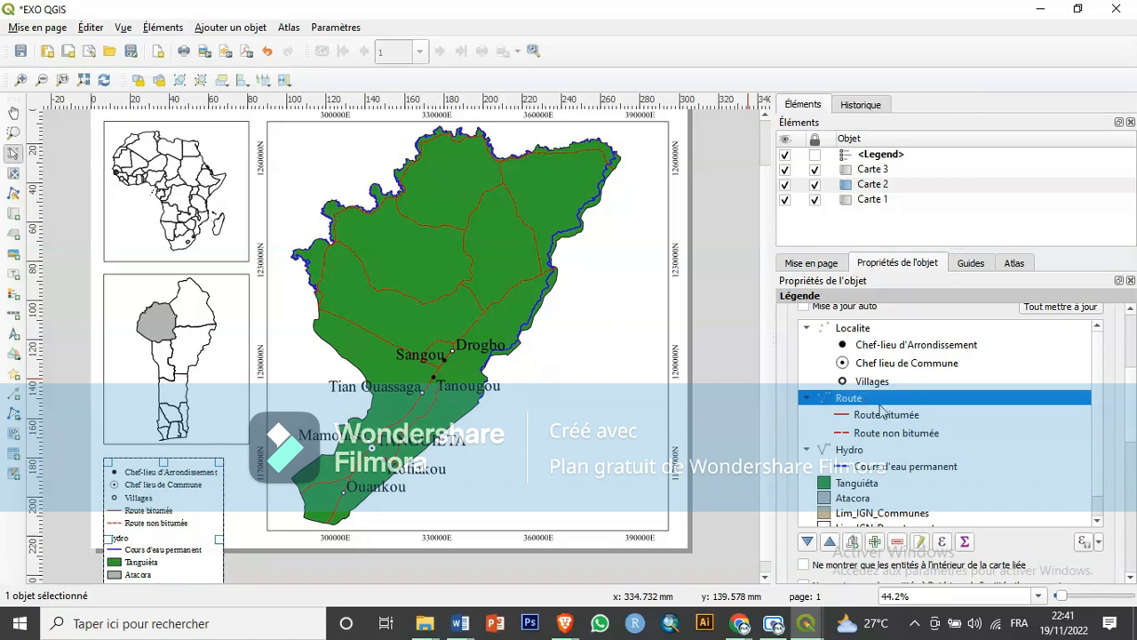
{"action": "scroll", "coordinate": [886, 416], "scroll_direction": "down", "scroll_amount": 1}
{"action": "left_click", "coordinate": [858, 432]}
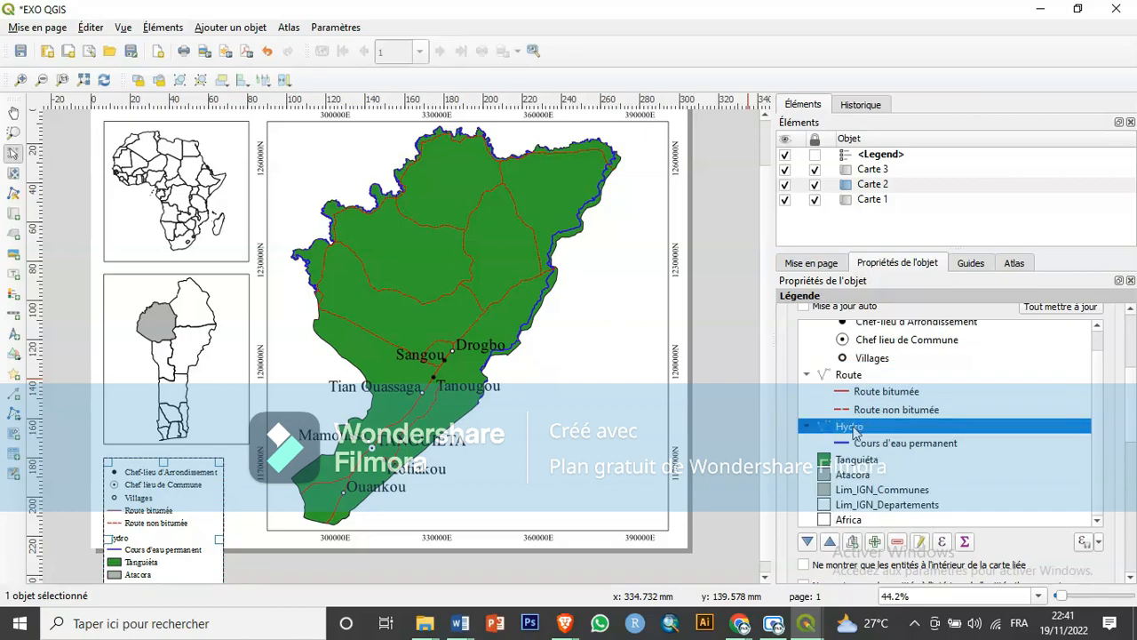
{"action": "right_click", "coordinate": [852, 427]}
{"action": "left_click", "coordinate": [865, 455]}
Change the label of the legend's Tanguiéta entry to "Comme de Tanguiéta".
{"action": "scroll", "coordinate": [862, 413], "scroll_direction": "down", "scroll_amount": 2}
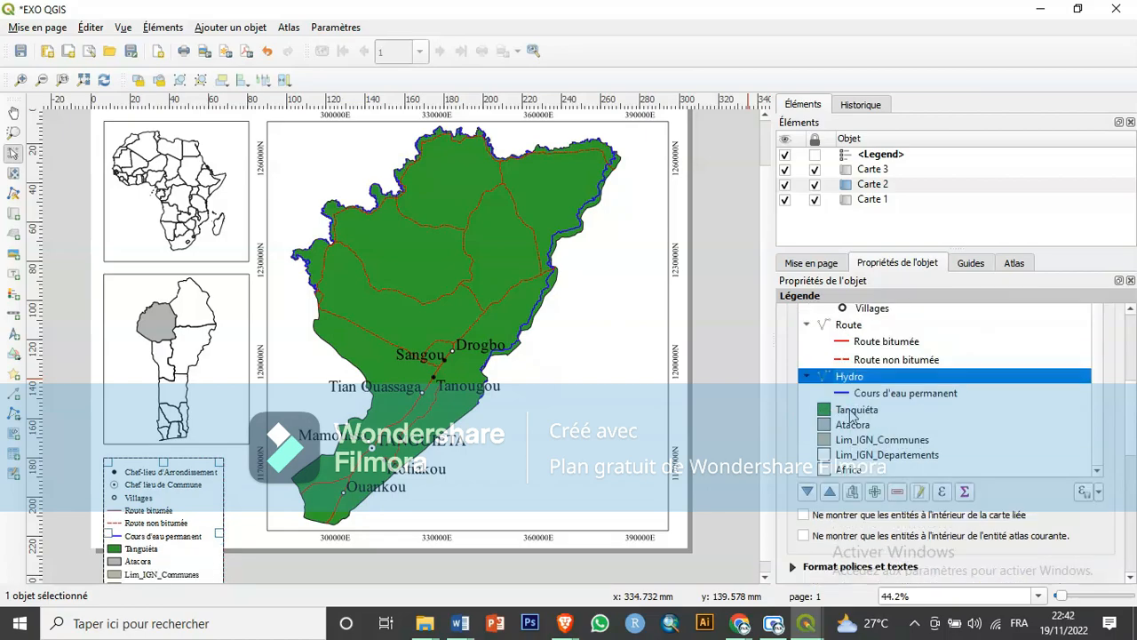
{"action": "left_click", "coordinate": [860, 412]}
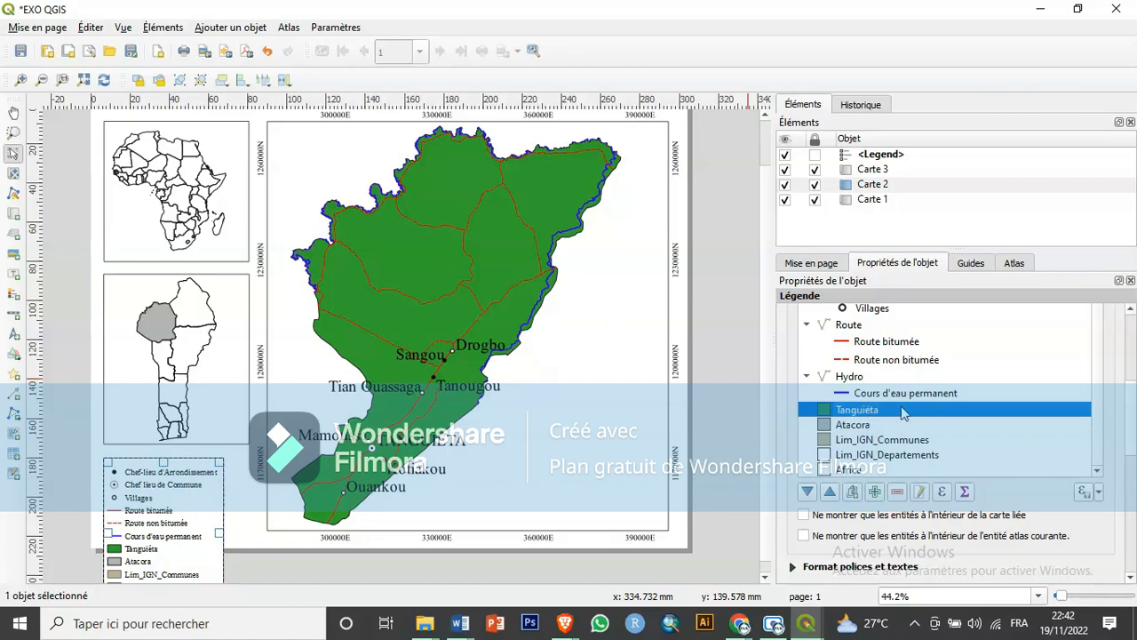
{"action": "left_click", "coordinate": [920, 494]}
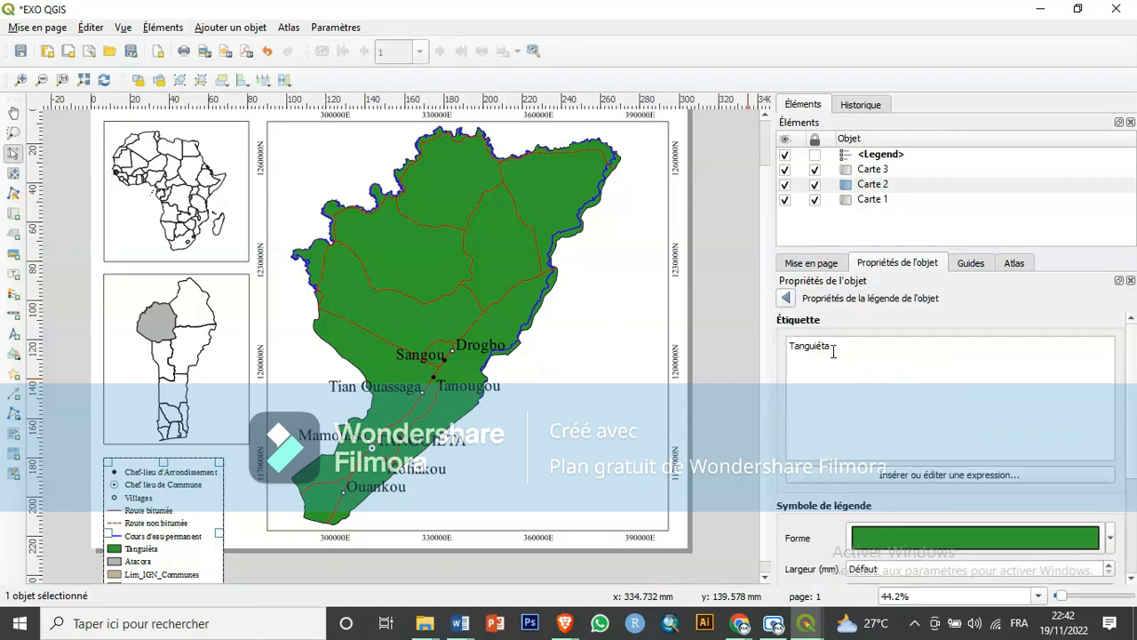
{"action": "type", "text": "c"}
{"action": "key", "text": "BackSpace"}
{"action": "type", "text": "omme de"}
{"action": "left_click", "coordinate": [787, 299]}
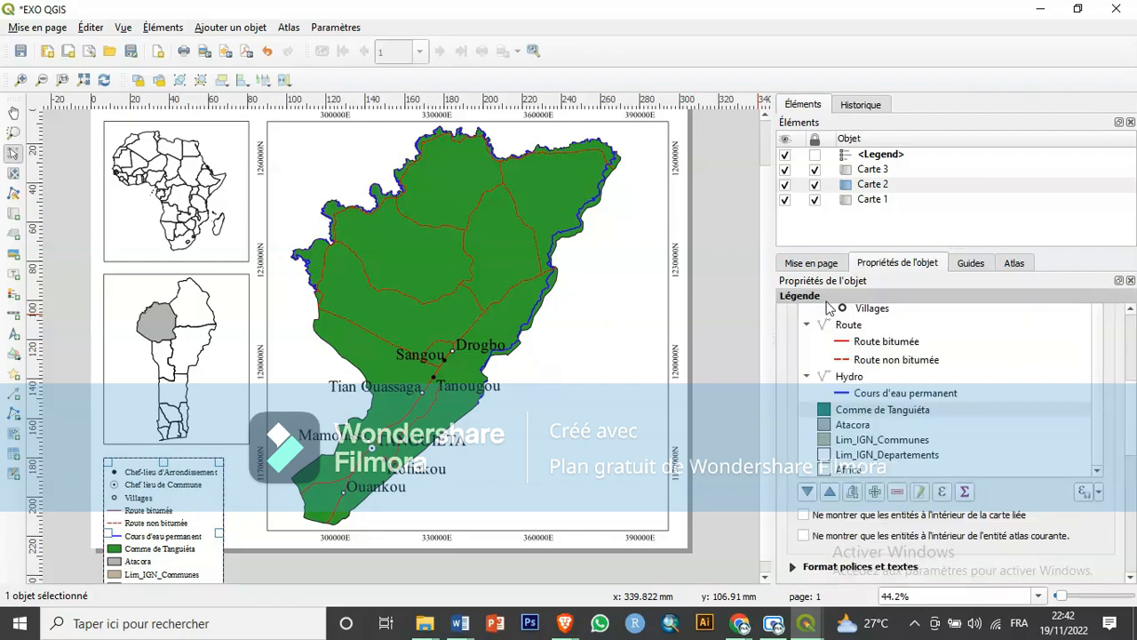
Remove the Atacora, Lim_IGN_Communes, Lim_IGN_Departements and Africa entries from the legend.
{"action": "left_click", "coordinate": [870, 427]}
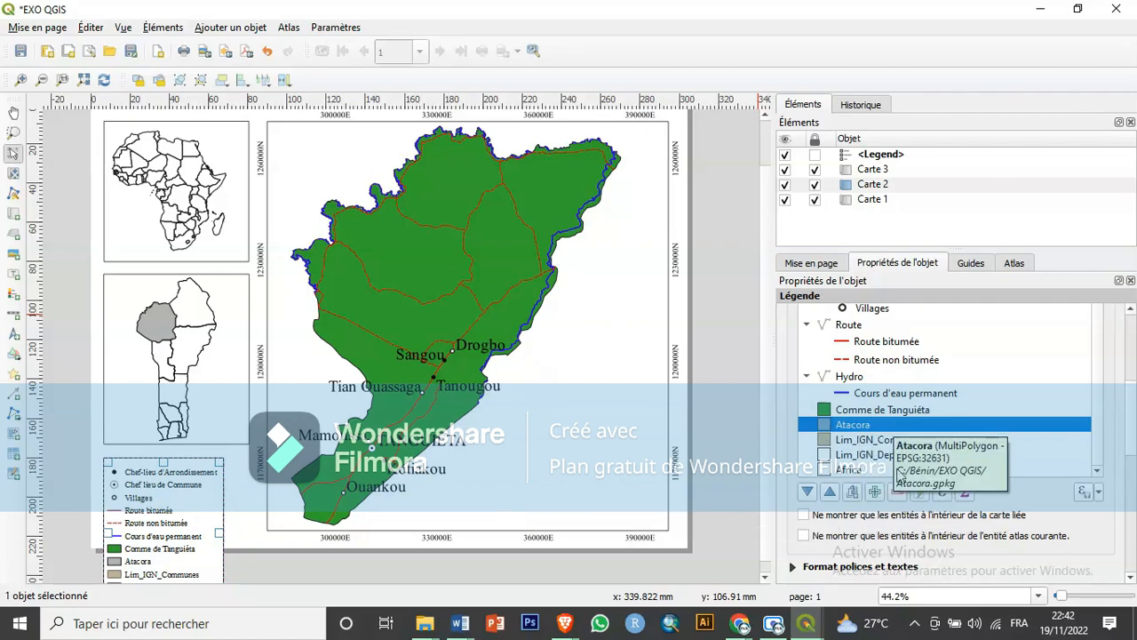
{"action": "left_click", "coordinate": [897, 492]}
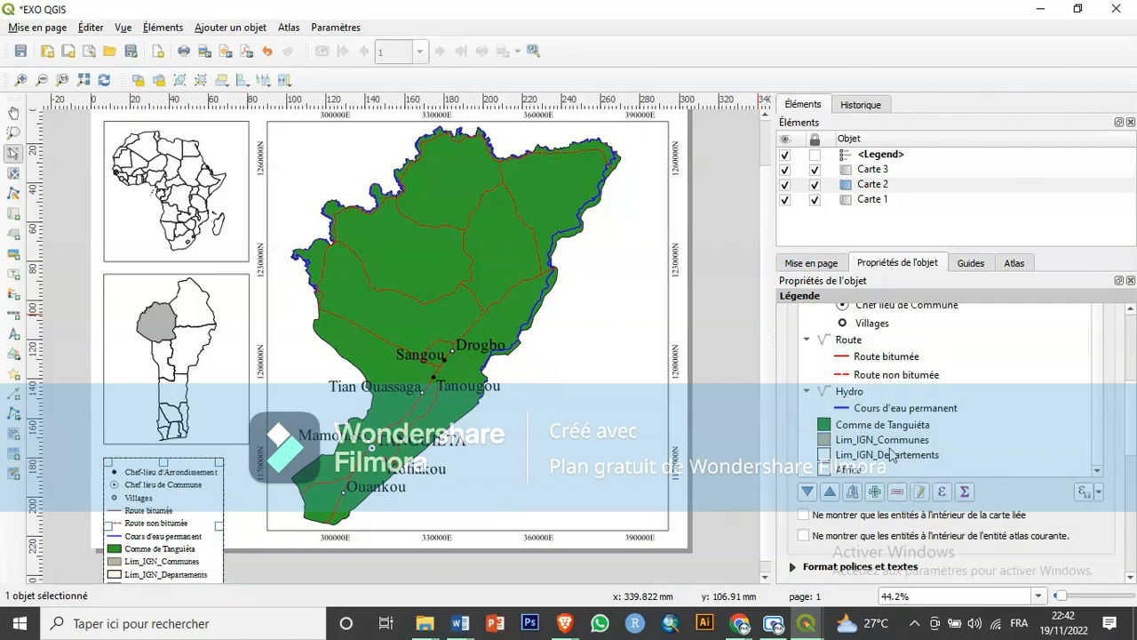
{"action": "left_click", "coordinate": [895, 441]}
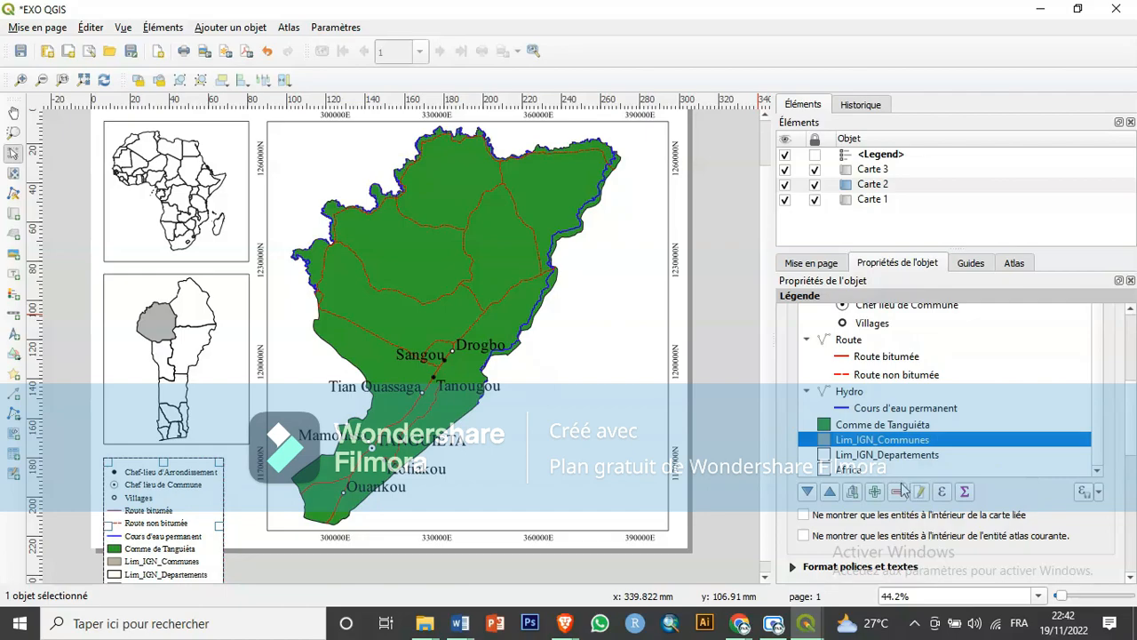
{"action": "left_click", "coordinate": [899, 493]}
{"action": "left_click", "coordinate": [898, 448]}
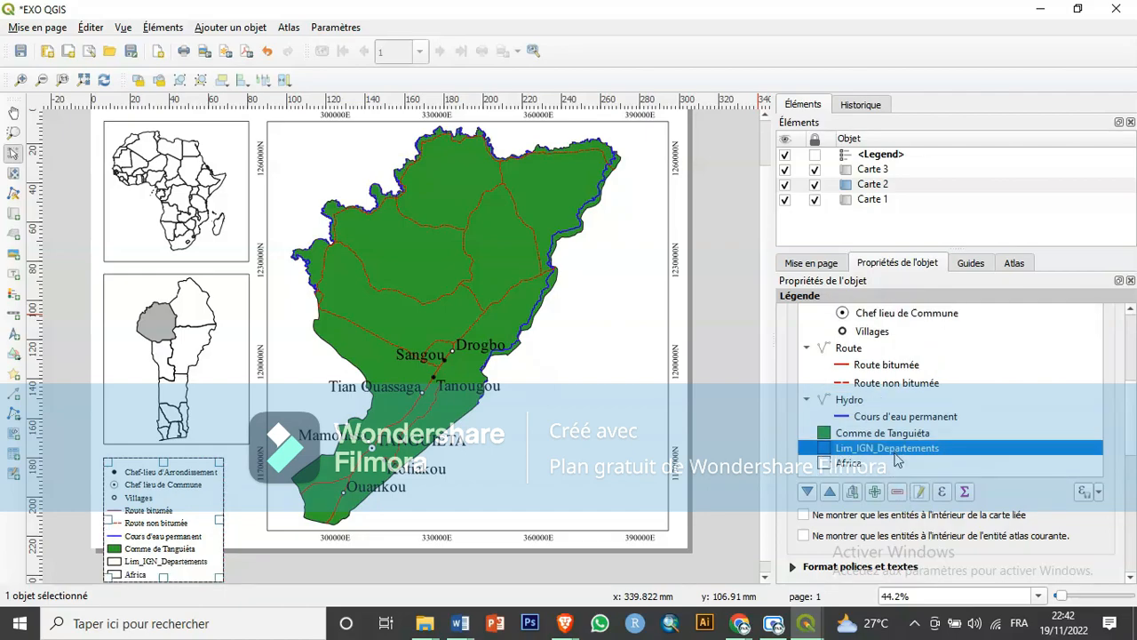
{"action": "left_click", "coordinate": [898, 491]}
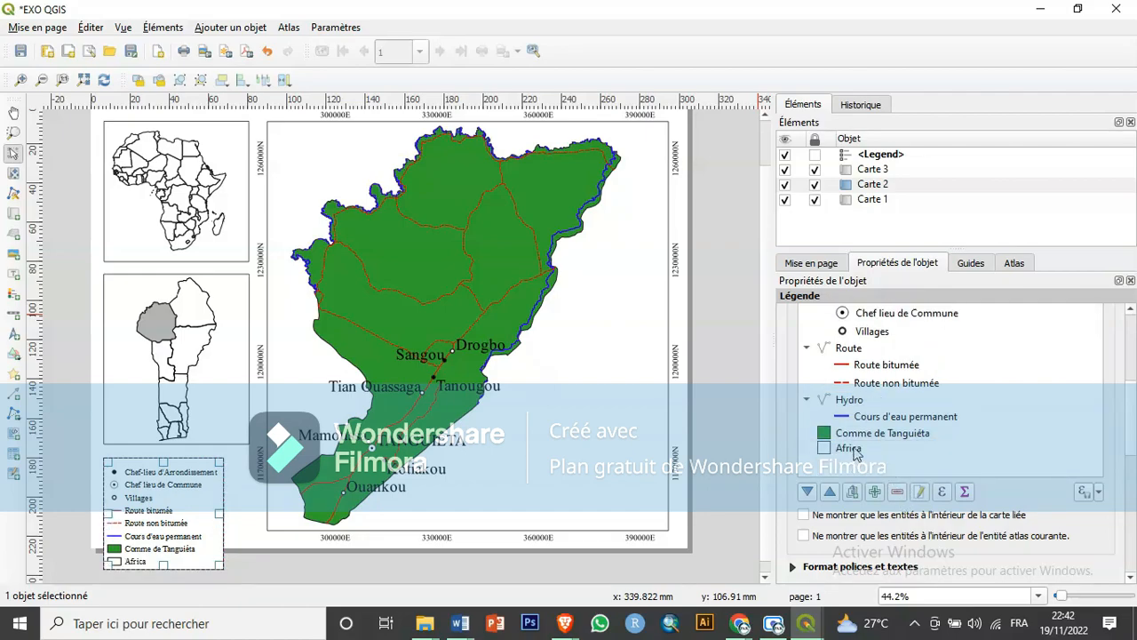
{"action": "left_click", "coordinate": [853, 449]}
{"action": "left_click", "coordinate": [897, 491]}
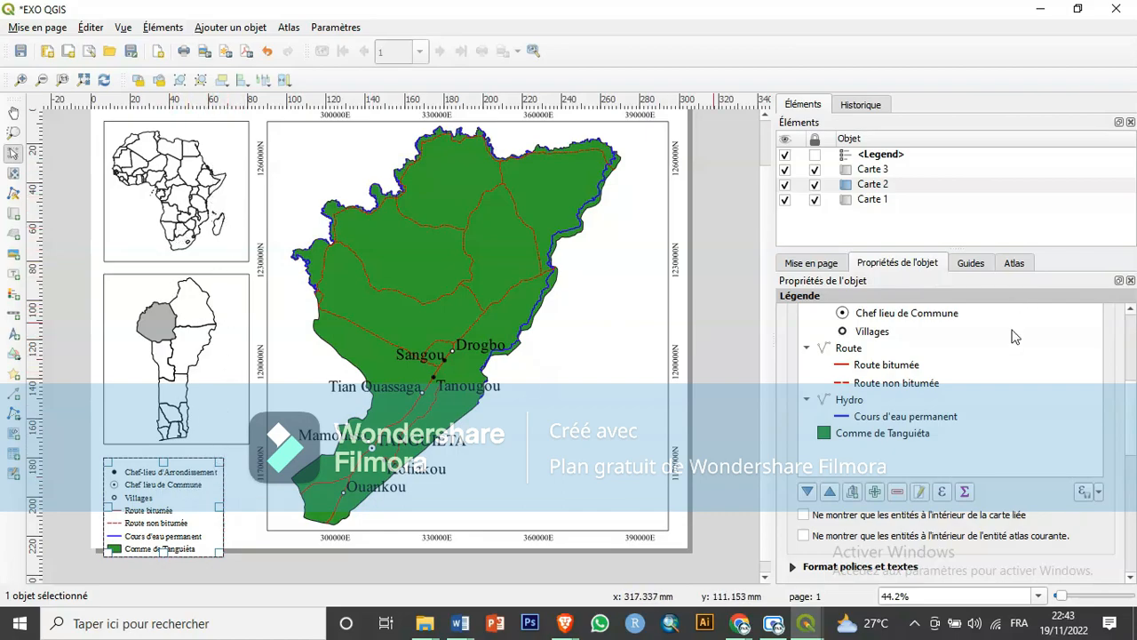
Move the legend up to just below the Benin map, and toggle its frame on and back off.
{"action": "mouse_move", "coordinate": [169, 515]}
{"action": "left_mouse_down"}
{"action": "mouse_move", "coordinate": [178, 499]}
{"action": "mouse_move", "coordinate": [166, 500]}
{"action": "left_mouse_up"}
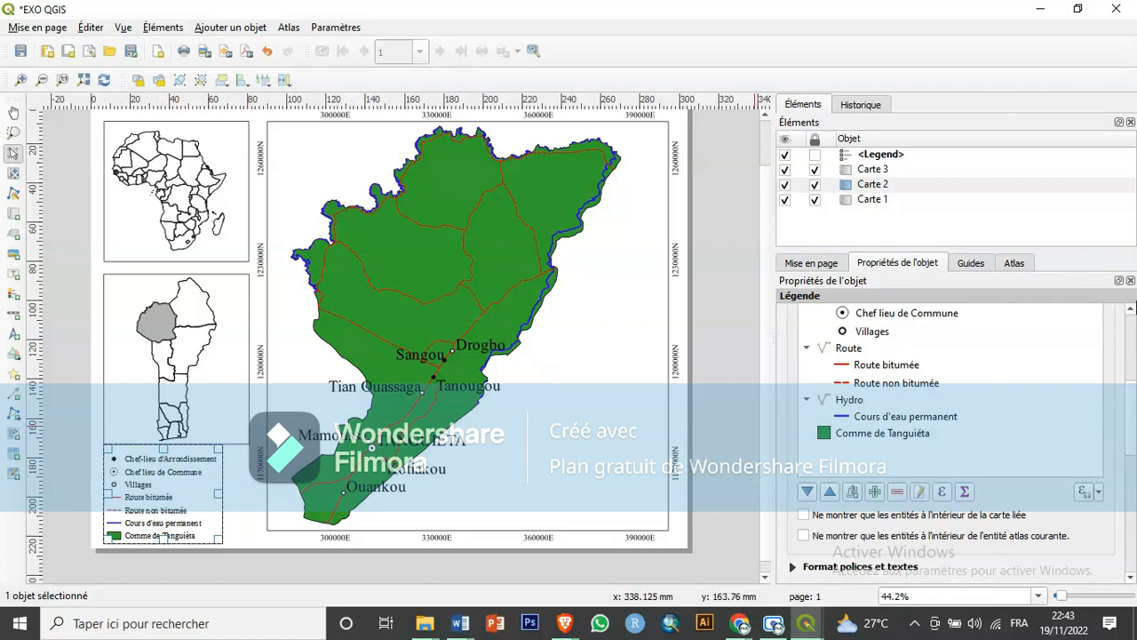
{"action": "scroll", "coordinate": [806, 457], "scroll_direction": "down", "scroll_amount": 5}
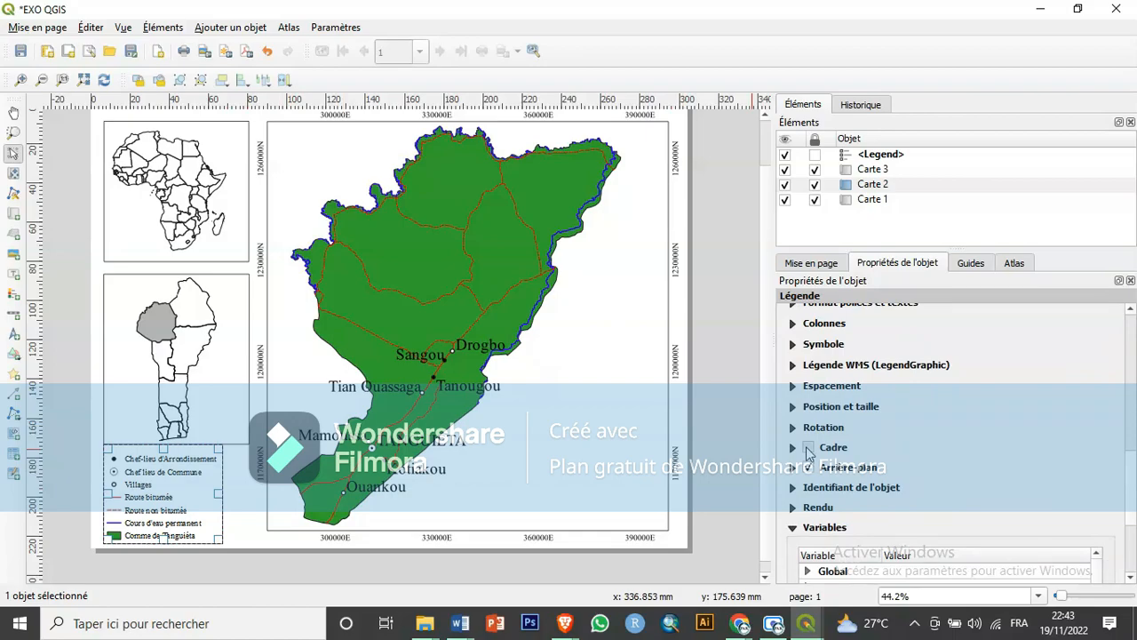
{"action": "left_click", "coordinate": [809, 448]}
{"action": "left_click", "coordinate": [809, 447]}
Enlarge the Times New Roman font used for the legend's item labels.
{"action": "left_click_drag", "start_coordinate": [1133, 471], "coordinate": [1125, 341]}
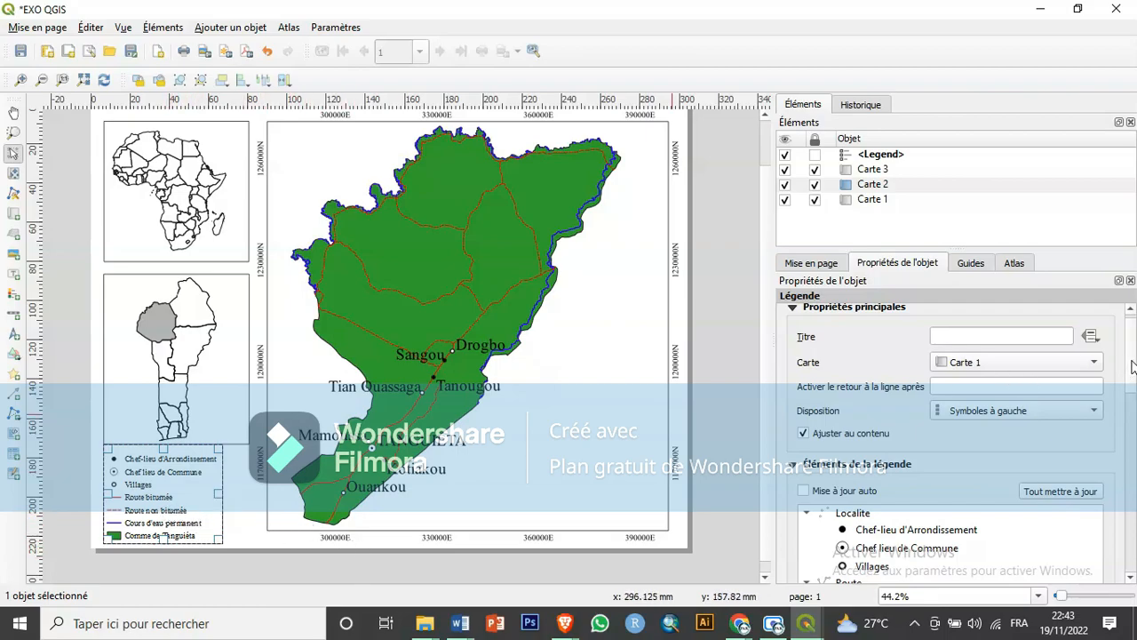
{"action": "left_click_drag", "start_coordinate": [1133, 366], "coordinate": [1135, 471]}
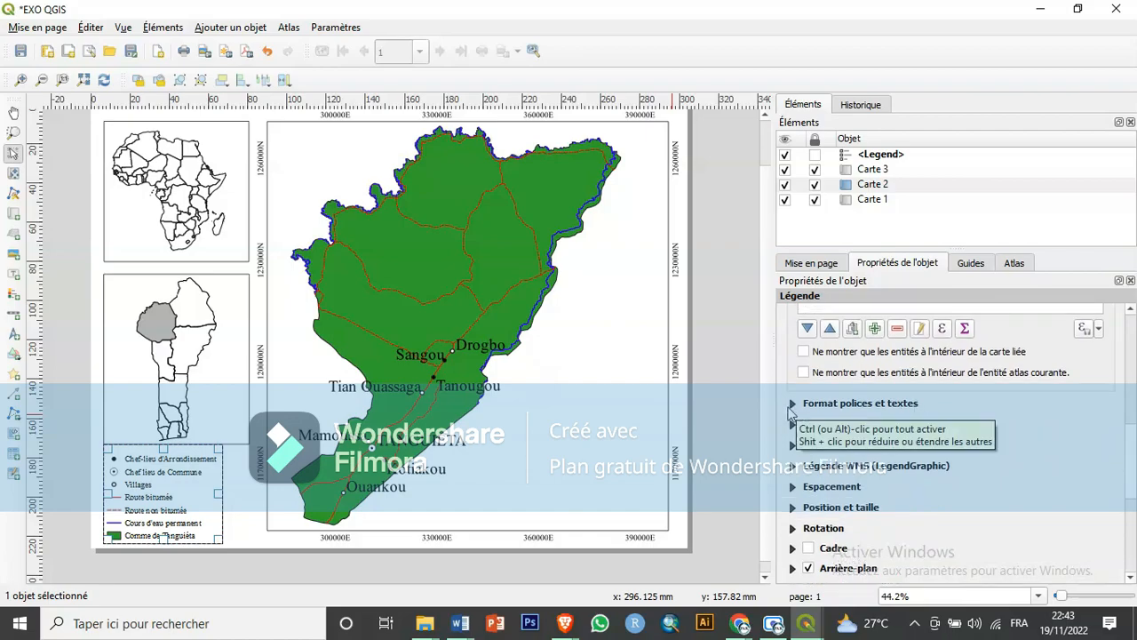
{"action": "mouse_move", "coordinate": [1133, 453]}
{"action": "left_mouse_down"}
{"action": "mouse_move", "coordinate": [1133, 419]}
{"action": "mouse_move", "coordinate": [1133, 455]}
{"action": "left_mouse_up"}
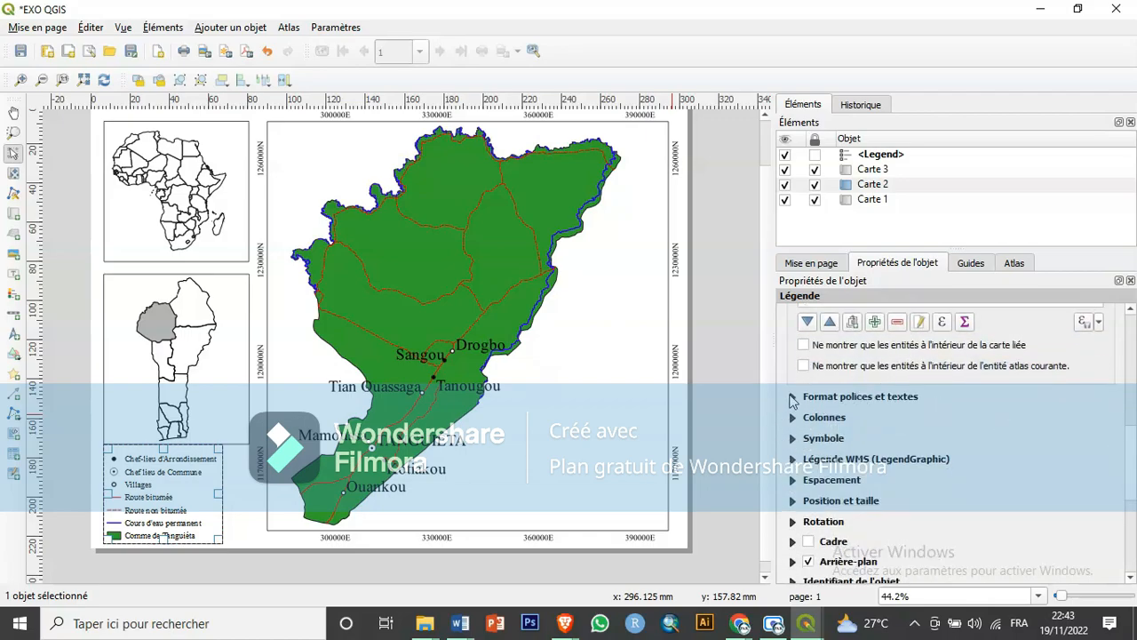
{"action": "left_click", "coordinate": [792, 397]}
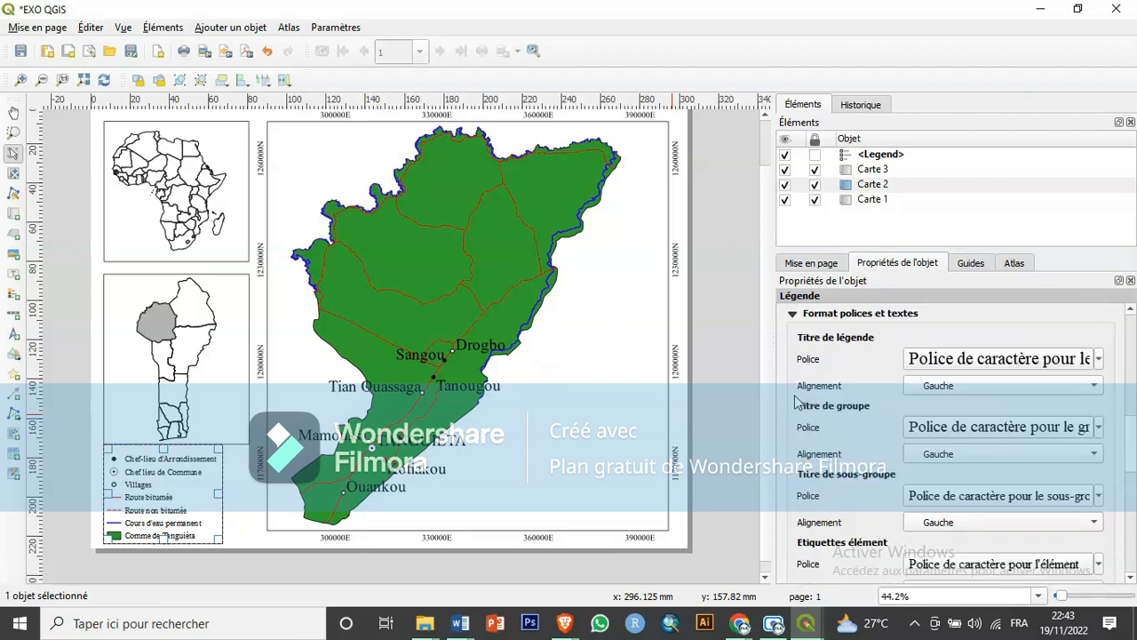
{"action": "scroll", "coordinate": [814, 417], "scroll_direction": "down", "scroll_amount": 5}
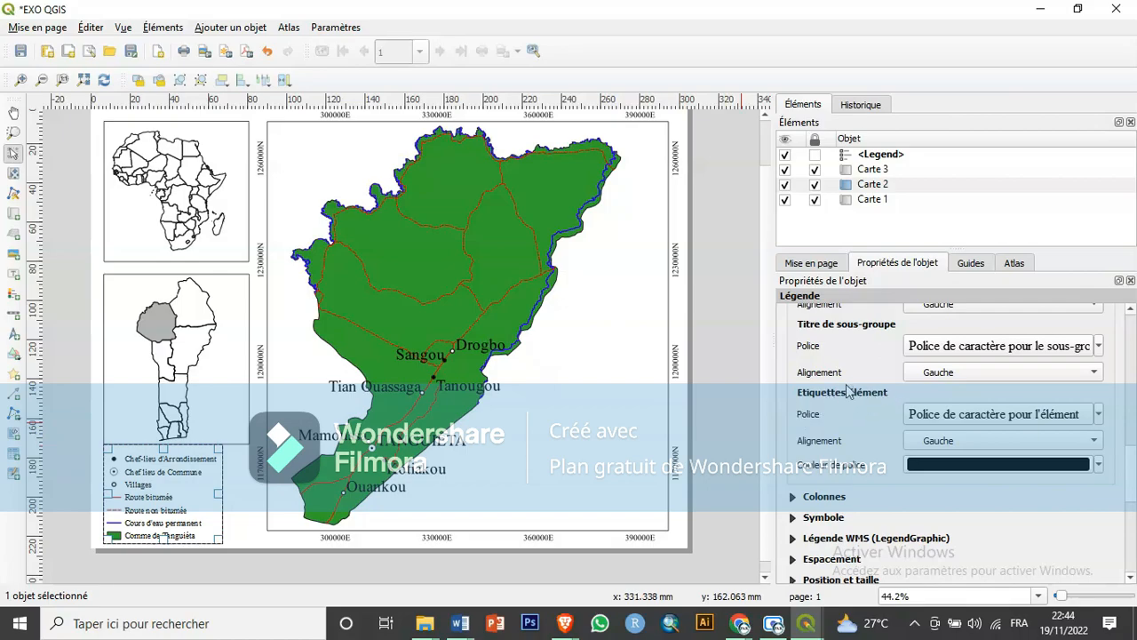
{"action": "scroll", "coordinate": [959, 423], "scroll_direction": "up", "scroll_amount": 3}
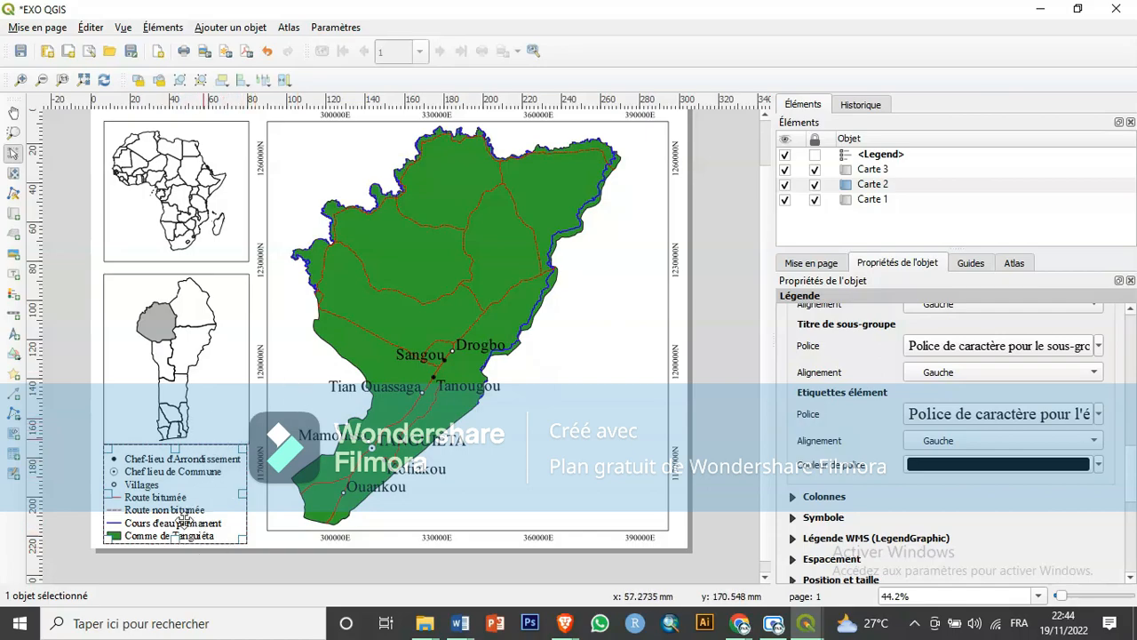
{"action": "left_click", "coordinate": [1007, 418]}
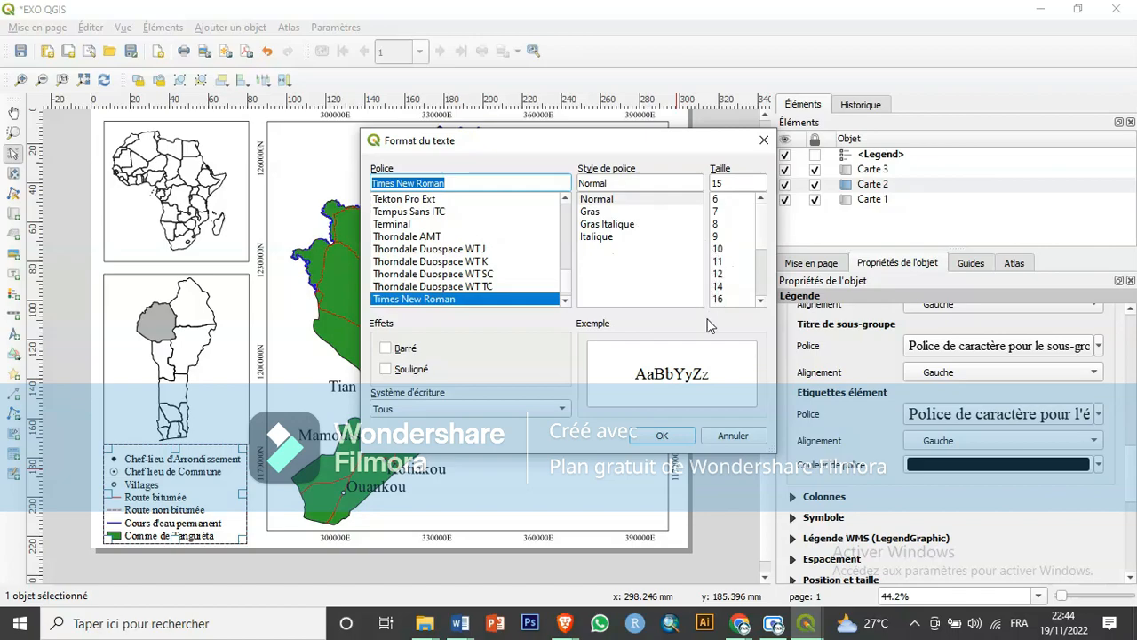
{"action": "left_click", "coordinate": [765, 145]}
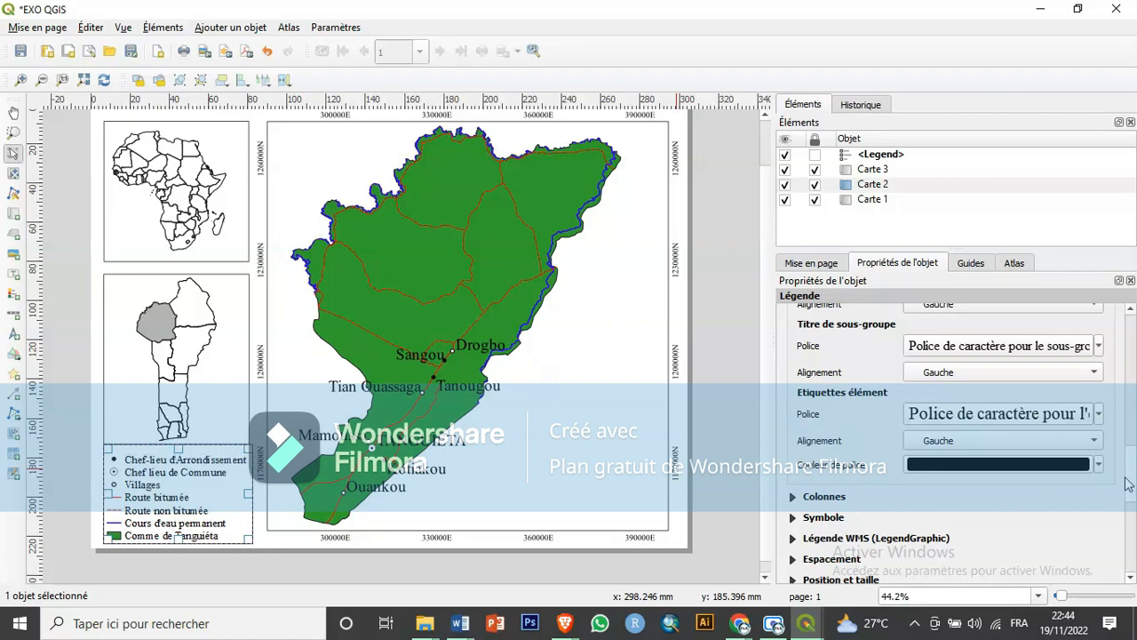
Examine the legend's column options and symbol size settings.
{"action": "scroll", "coordinate": [1131, 477], "scroll_direction": "down", "scroll_amount": 5}
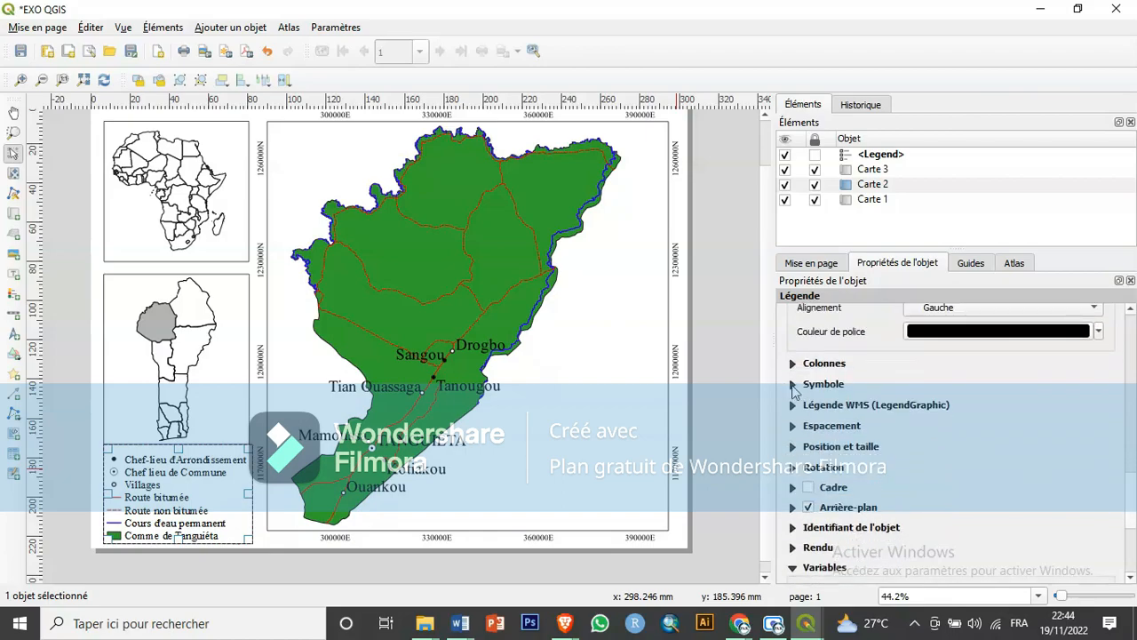
{"action": "left_click", "coordinate": [792, 385]}
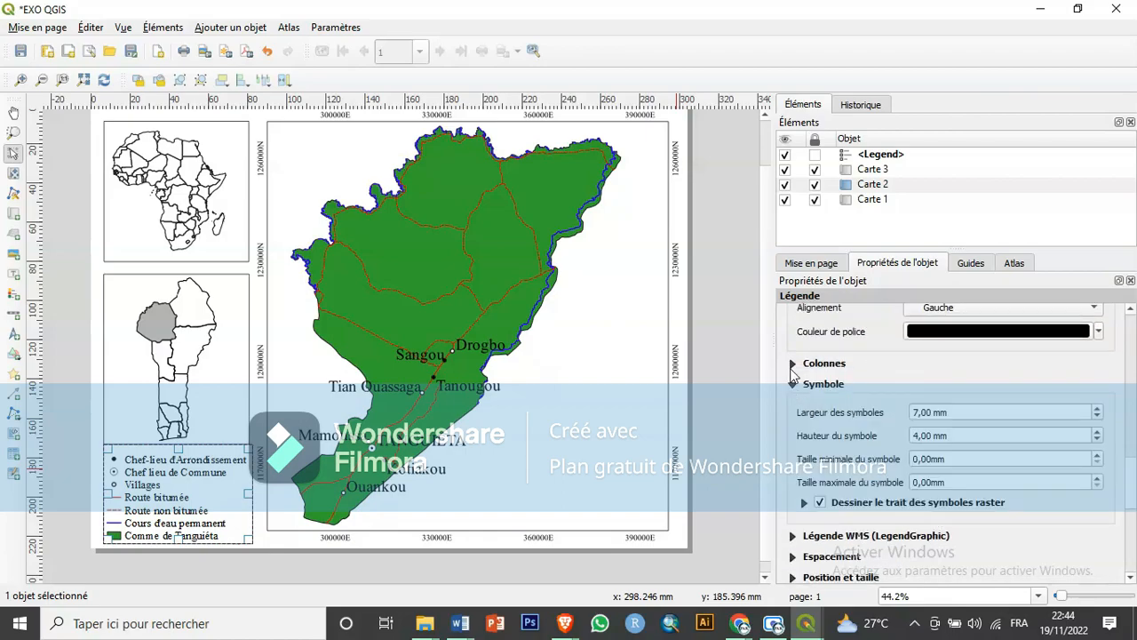
{"action": "left_click", "coordinate": [792, 364]}
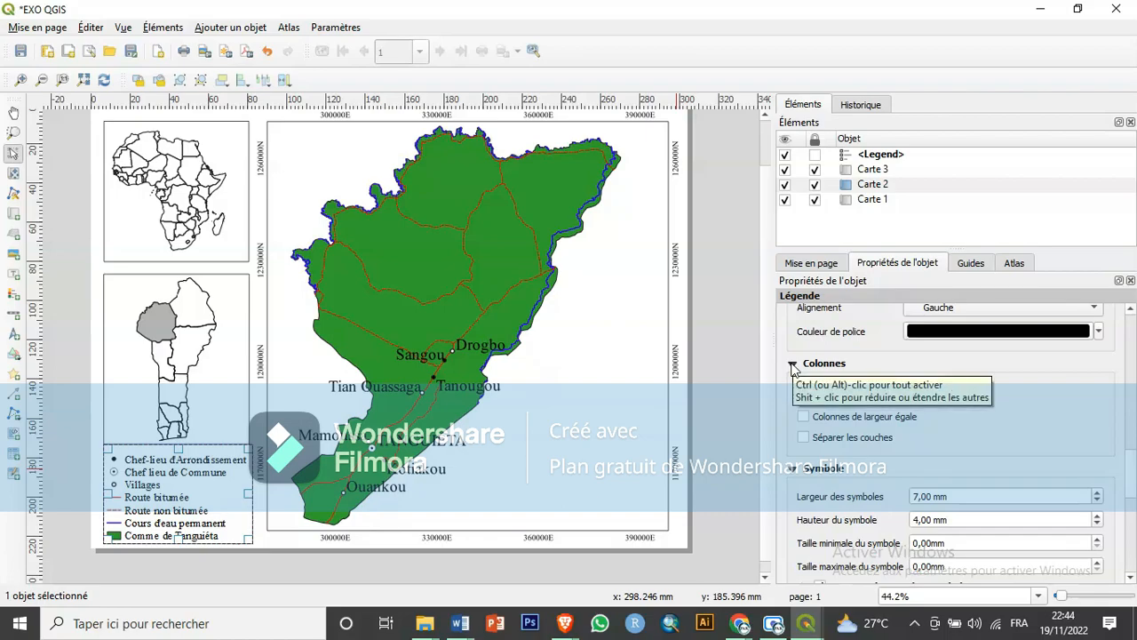
{"action": "left_click", "coordinate": [792, 365]}
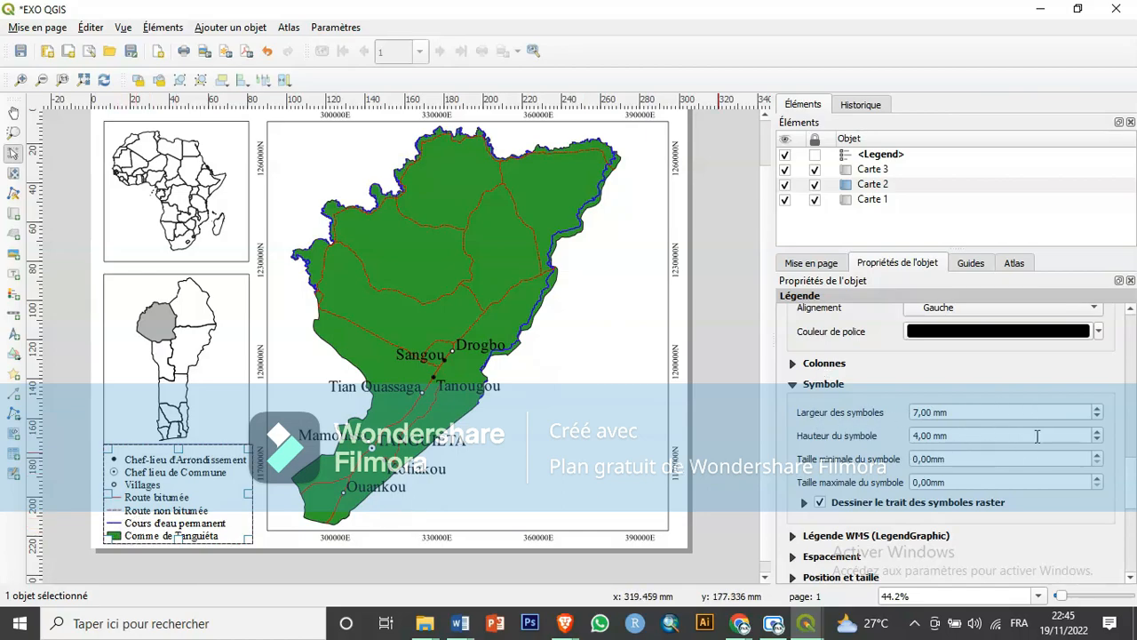
{"action": "left_click", "coordinate": [793, 384]}
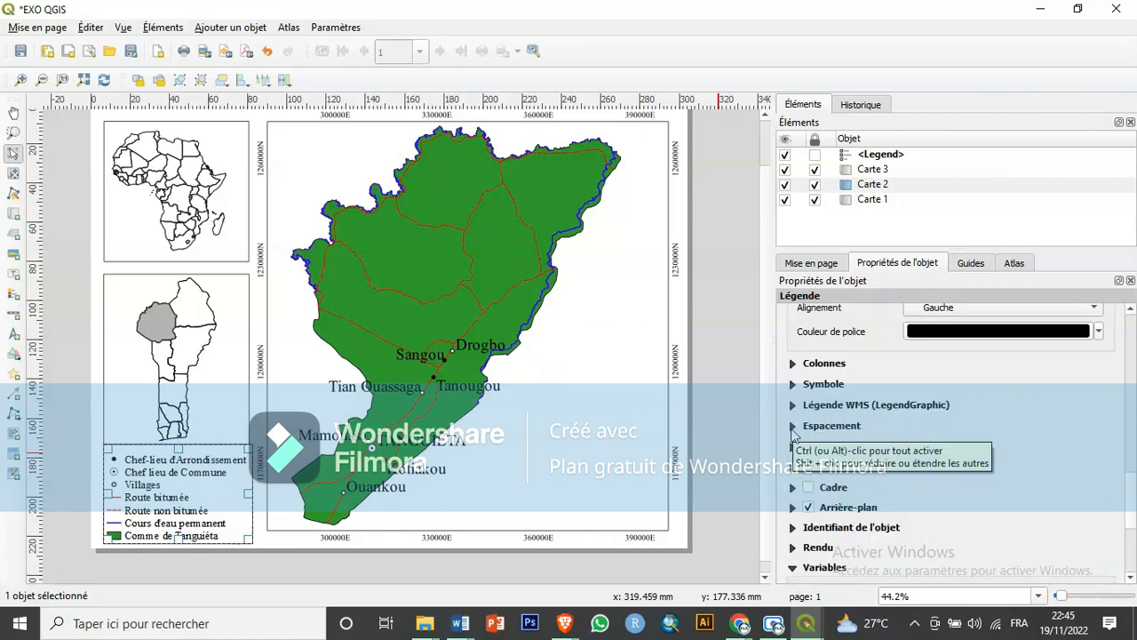
Try a 3,50 mm spacing between the legend's symbols, and restore it to 2,50 mm.
{"action": "left_click", "coordinate": [793, 426]}
{"action": "scroll", "coordinate": [856, 481], "scroll_direction": "down", "scroll_amount": 5}
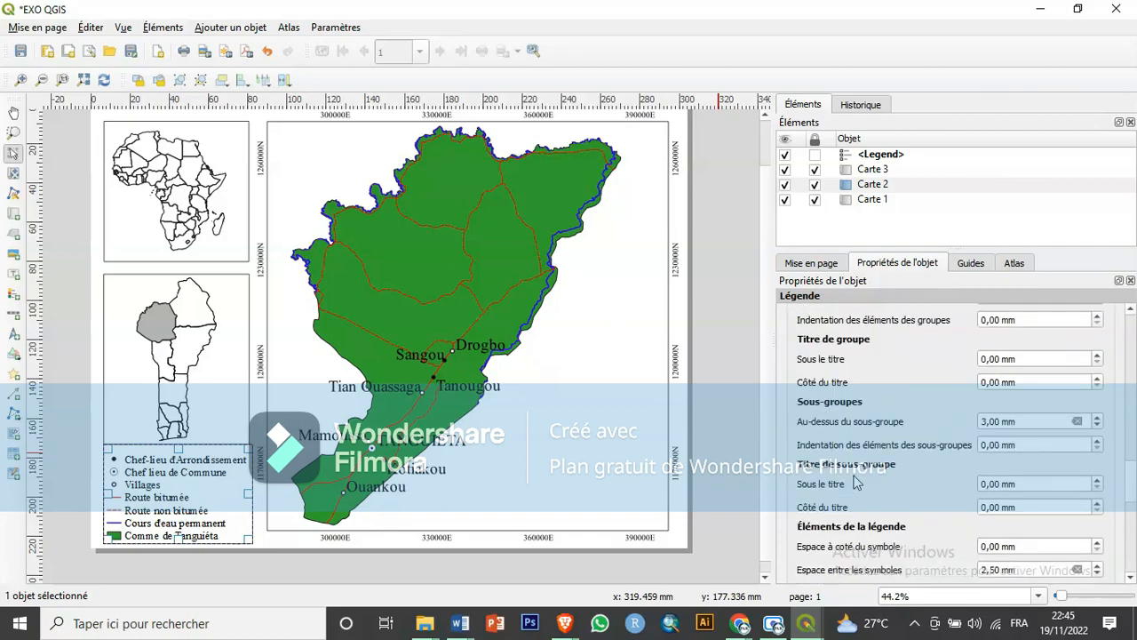
{"action": "scroll", "coordinate": [856, 480], "scroll_direction": "down", "scroll_amount": 3}
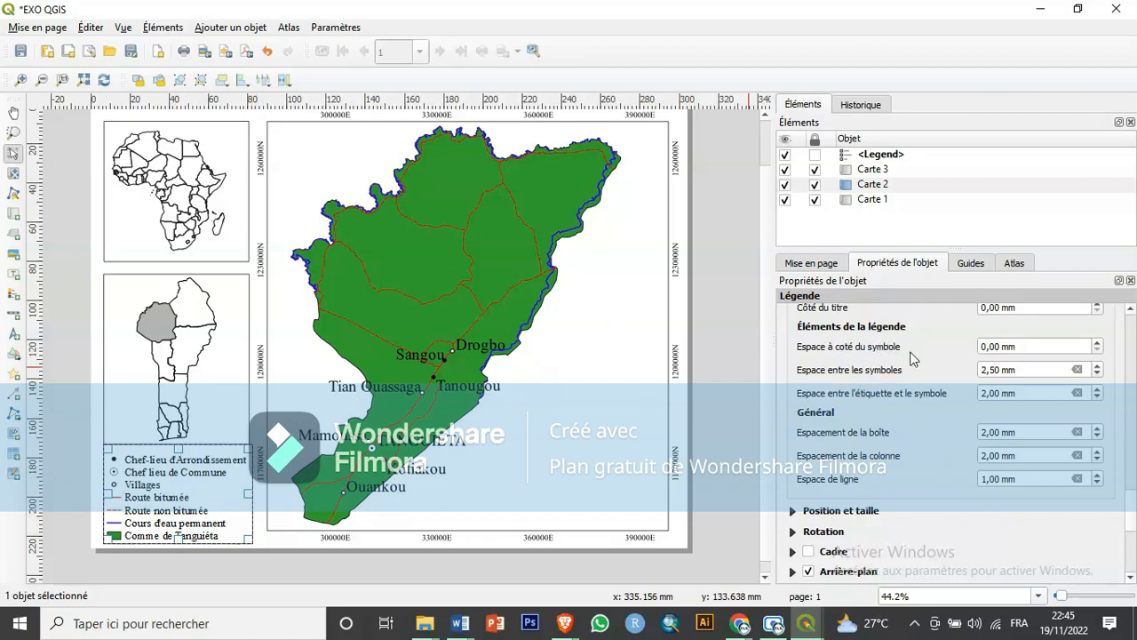
{"action": "scroll", "coordinate": [905, 398], "scroll_direction": "up", "scroll_amount": 2}
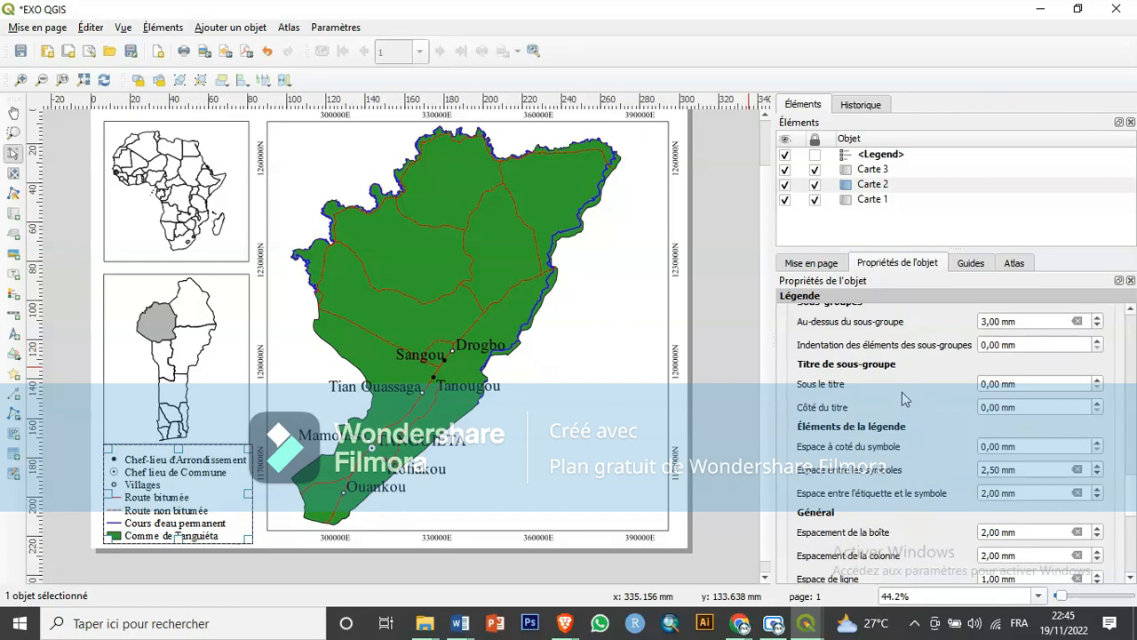
{"action": "scroll", "coordinate": [849, 401], "scroll_direction": "down", "scroll_amount": 2}
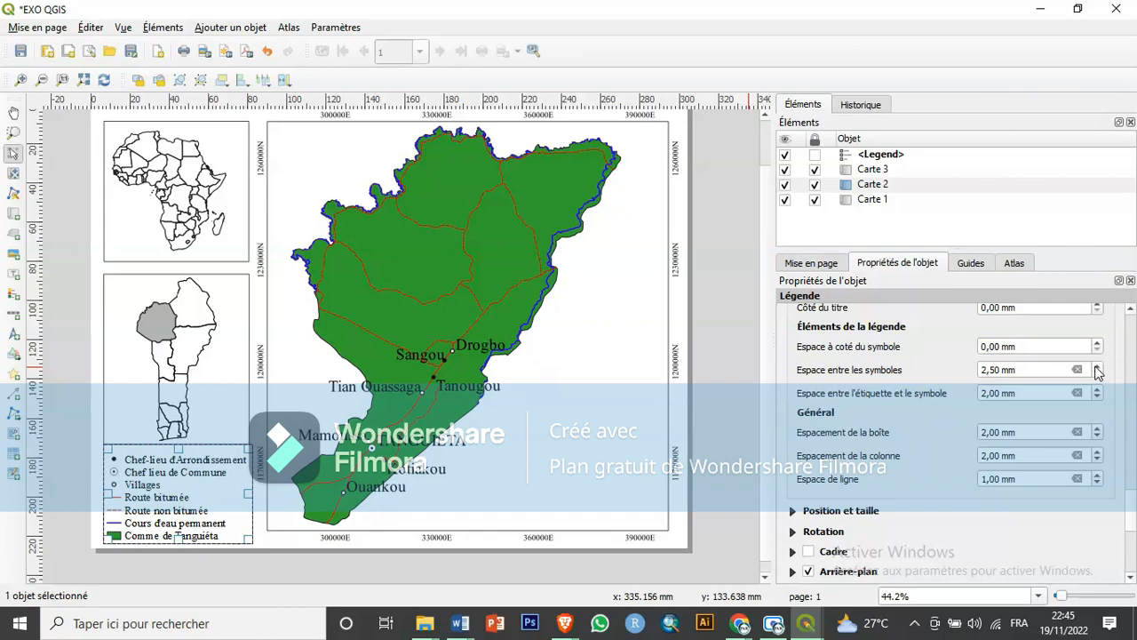
{"action": "left_click", "coordinate": [1098, 366]}
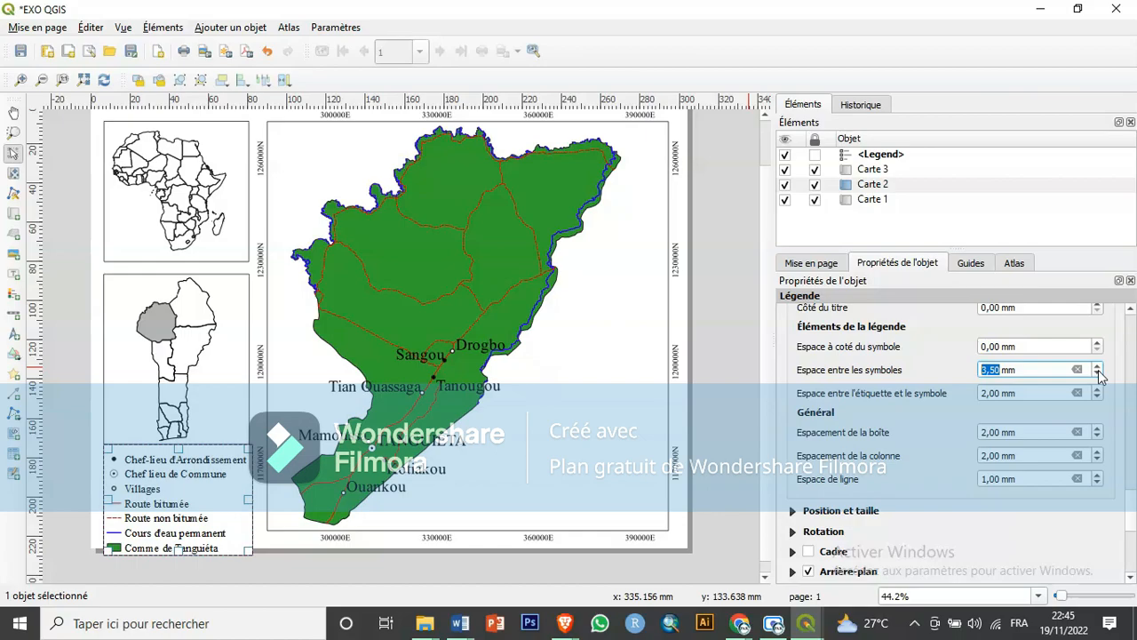
{"action": "left_click", "coordinate": [1100, 375]}
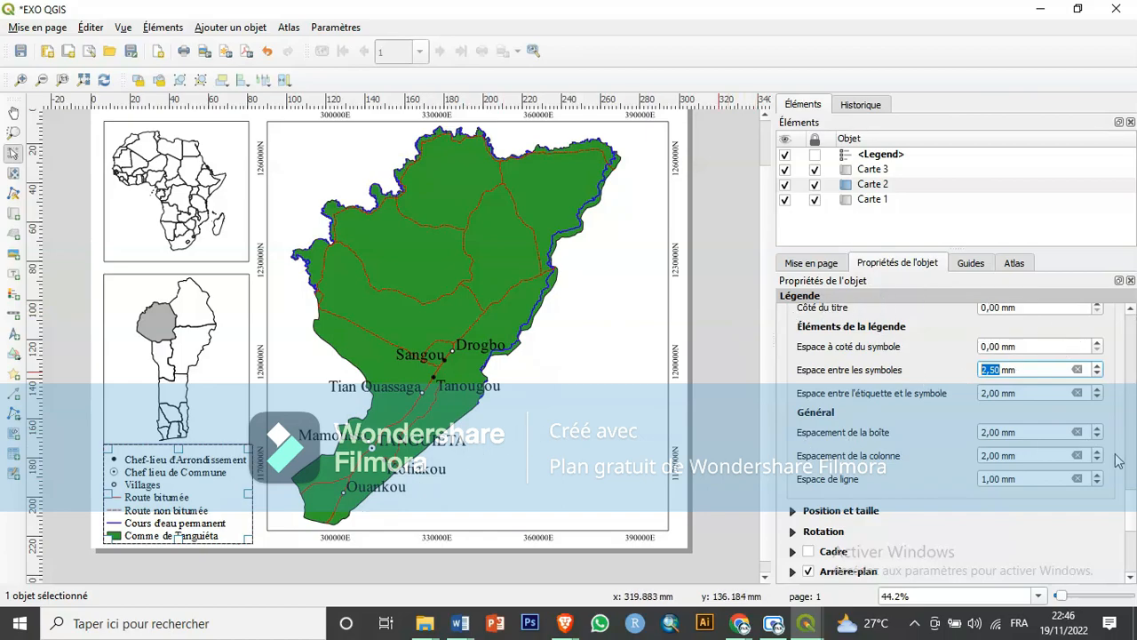
Lock the legend item in the layout.
{"action": "left_click_drag", "start_coordinate": [1129, 513], "coordinate": [1125, 304]}
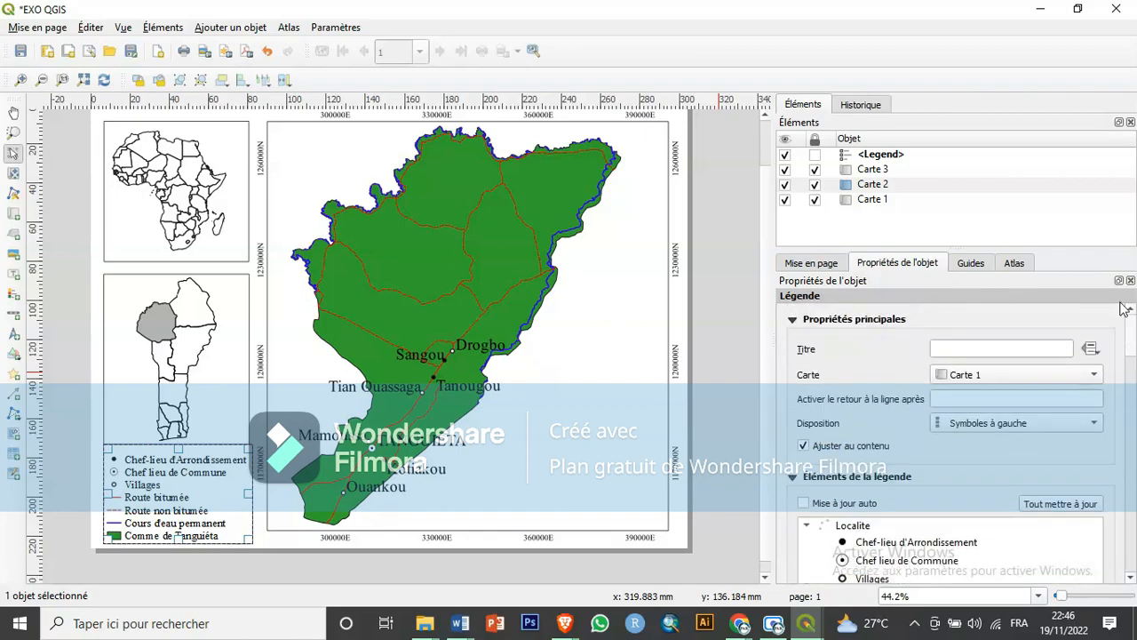
{"action": "left_click", "coordinate": [971, 346]}
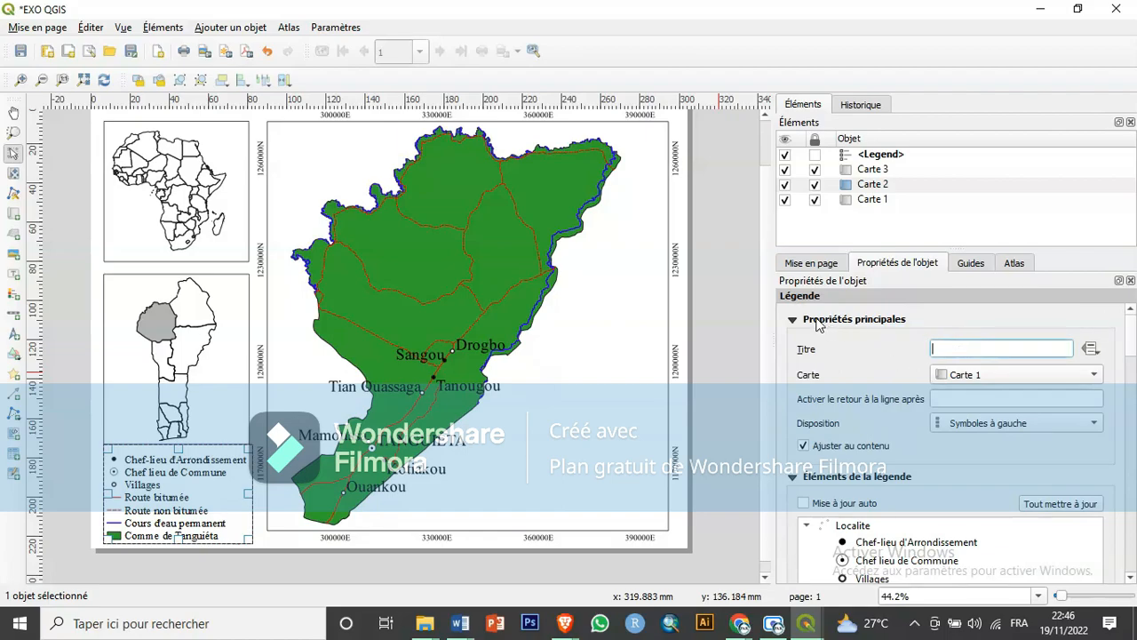
{"action": "left_click", "coordinate": [1133, 346]}
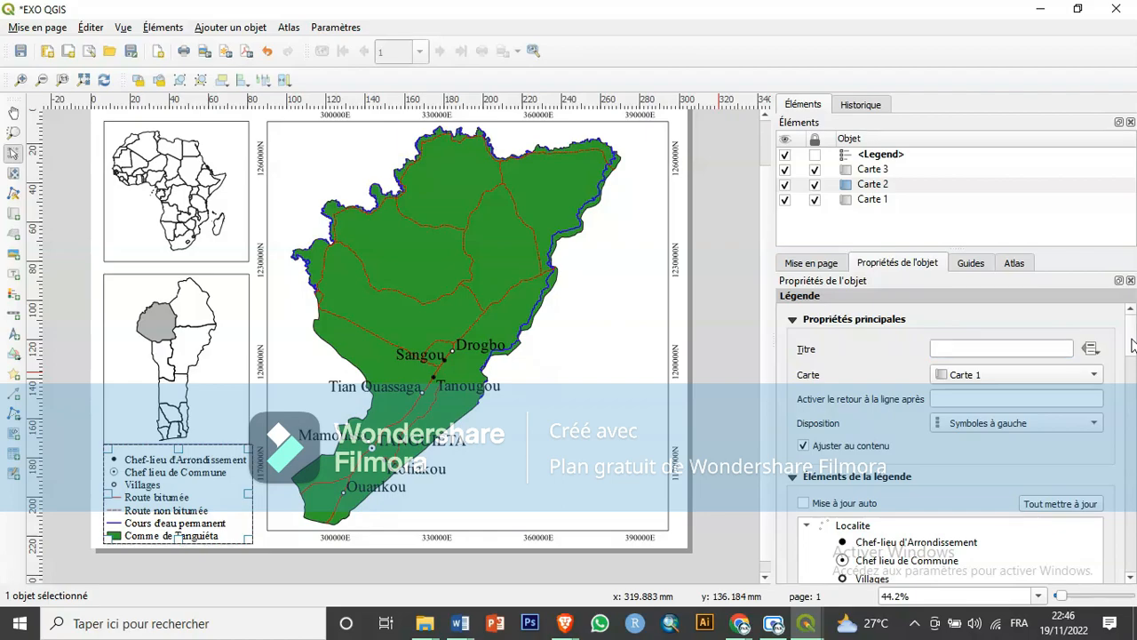
{"action": "left_click", "coordinate": [815, 156]}
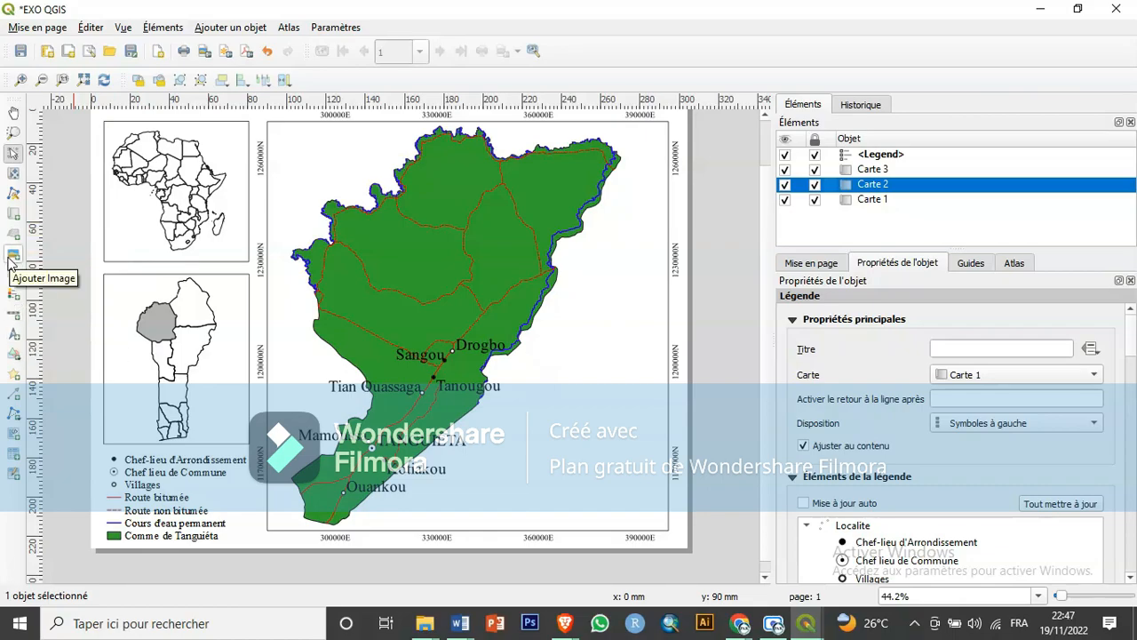
Add a north arrow about 20 mm wide and 22 mm high in the main map's upper-right corner, then shrink it slightly and move it up.
{"action": "left_click", "coordinate": [14, 336]}
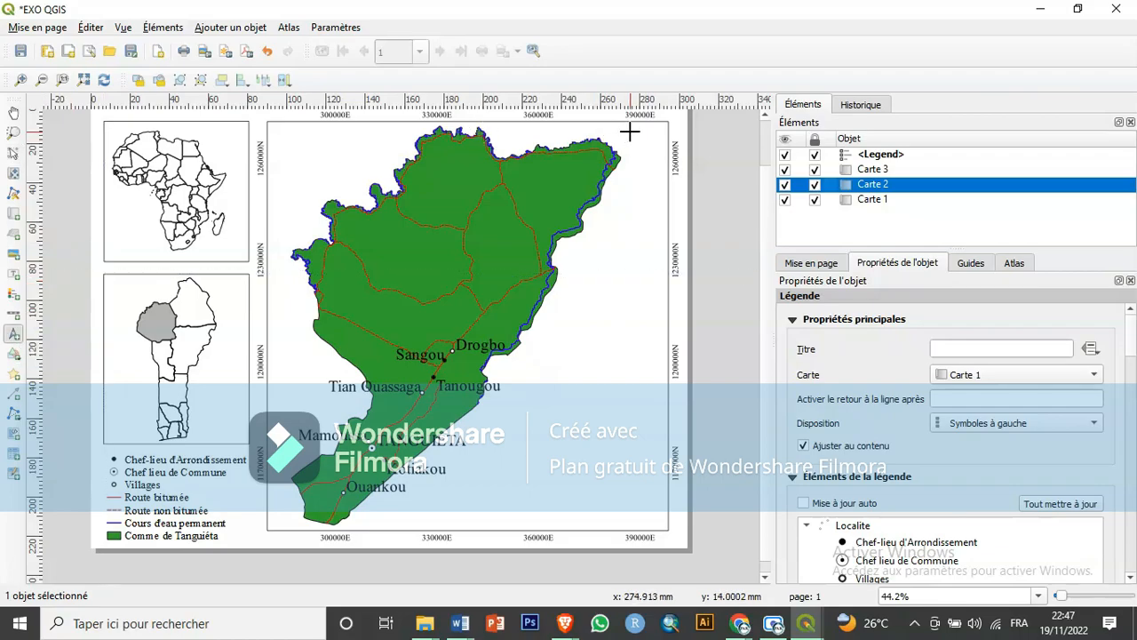
{"action": "left_click_drag", "start_coordinate": [629, 131], "coordinate": [667, 176]}
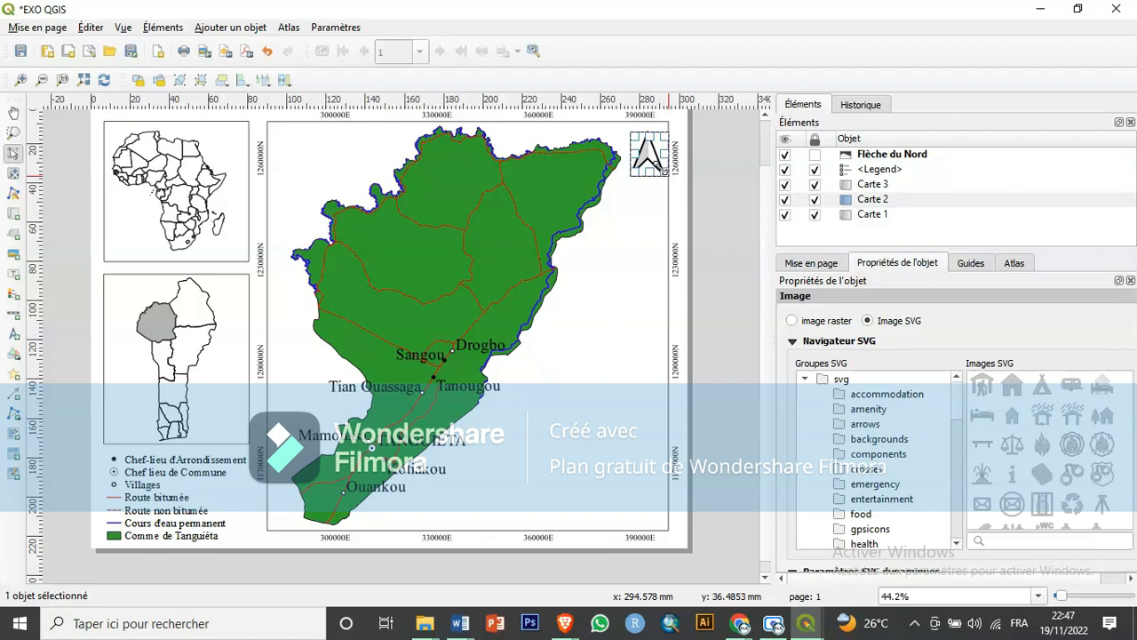
{"action": "left_click_drag", "start_coordinate": [662, 169], "coordinate": [665, 174]}
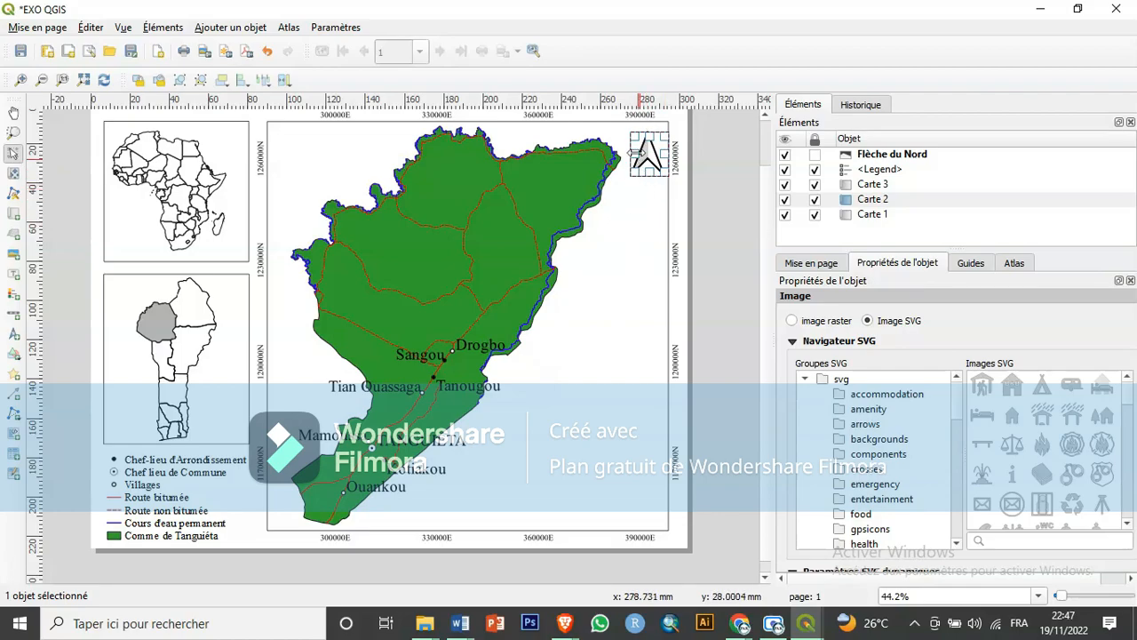
{"action": "mouse_move", "coordinate": [647, 150]}
{"action": "left_mouse_down"}
{"action": "mouse_move", "coordinate": [635, 134]}
{"action": "mouse_move", "coordinate": [645, 142]}
{"action": "left_mouse_up"}
{"action": "key", "text": "Down"}
{"action": "key", "text": "Down"}
{"action": "key", "text": "Down"}
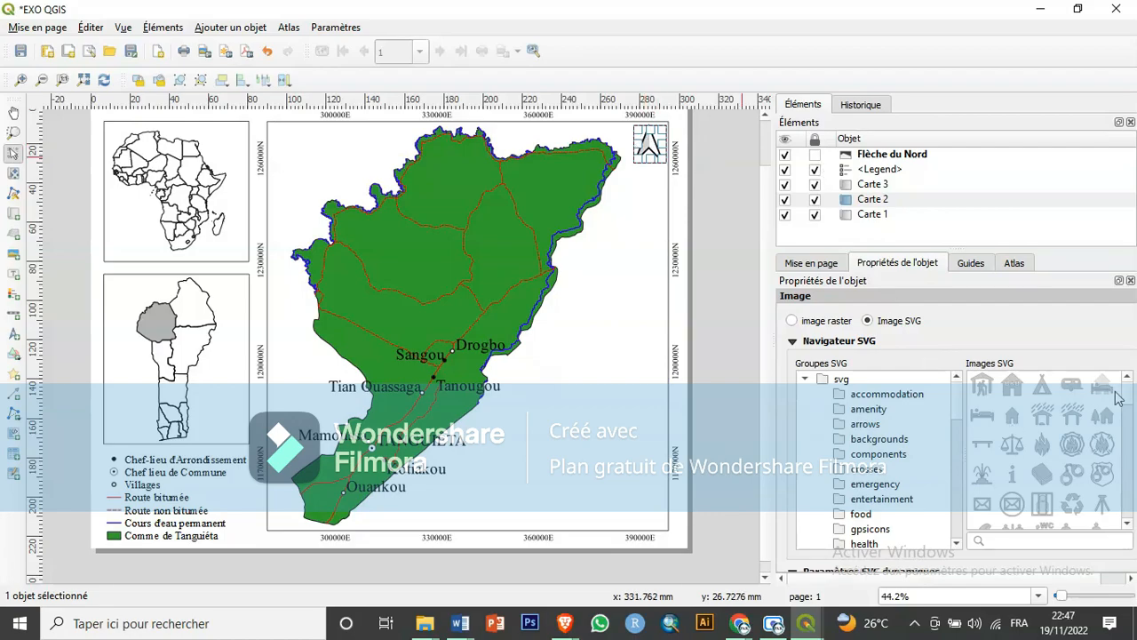
Browse the available SVG arrow images and lock the north arrow (Flèche du Nord).
{"action": "left_click_drag", "start_coordinate": [1129, 396], "coordinate": [1130, 406]}
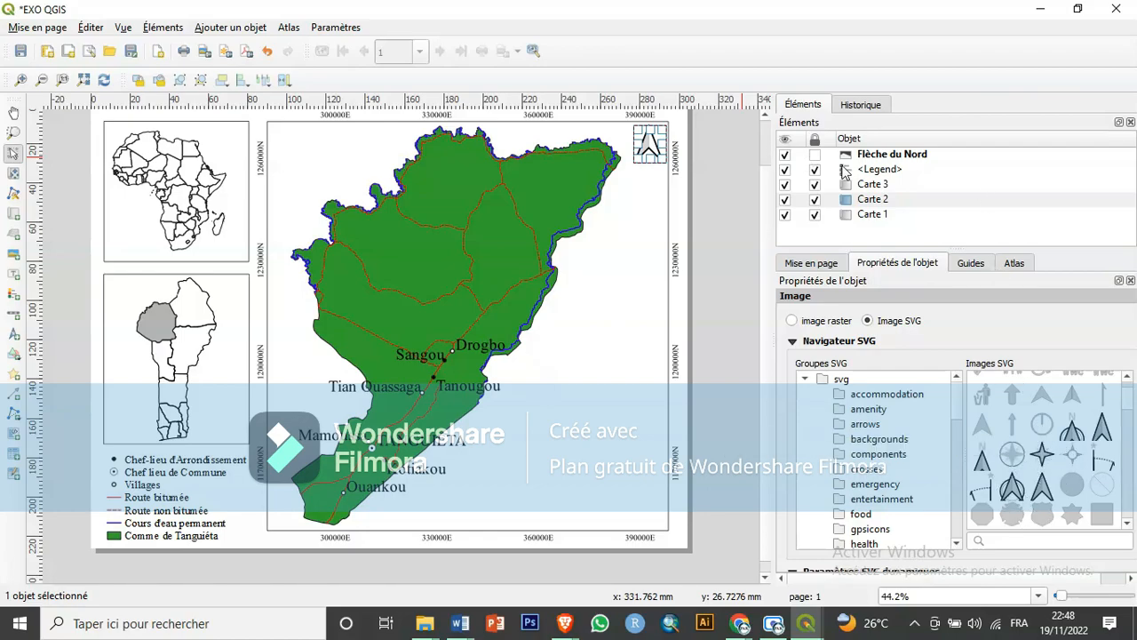
{"action": "left_click", "coordinate": [886, 156]}
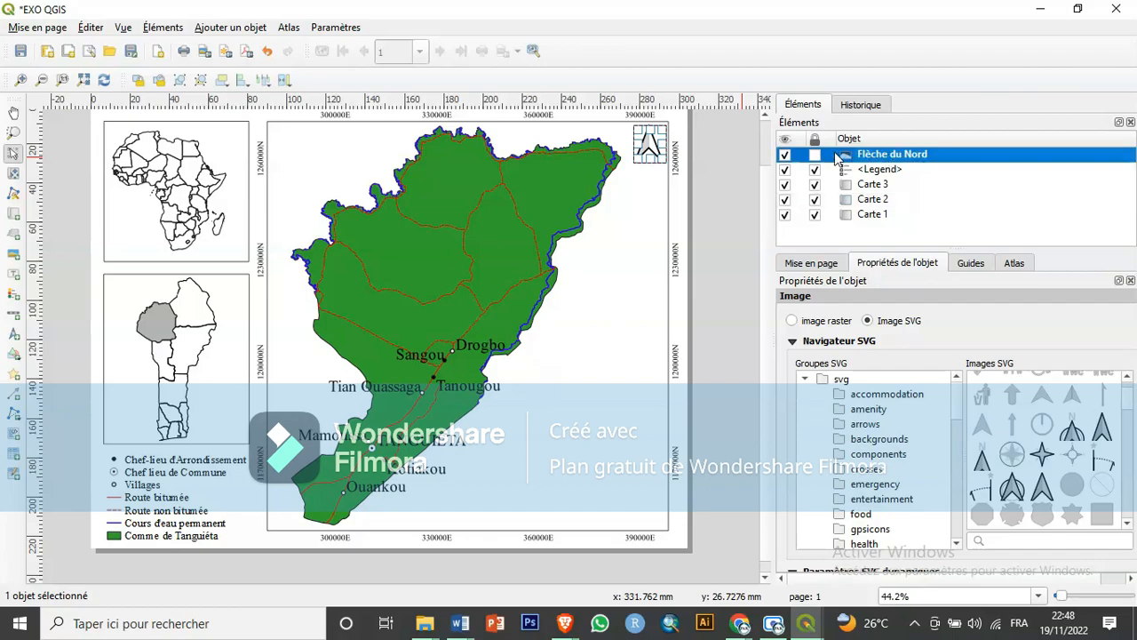
{"action": "left_click", "coordinate": [814, 154]}
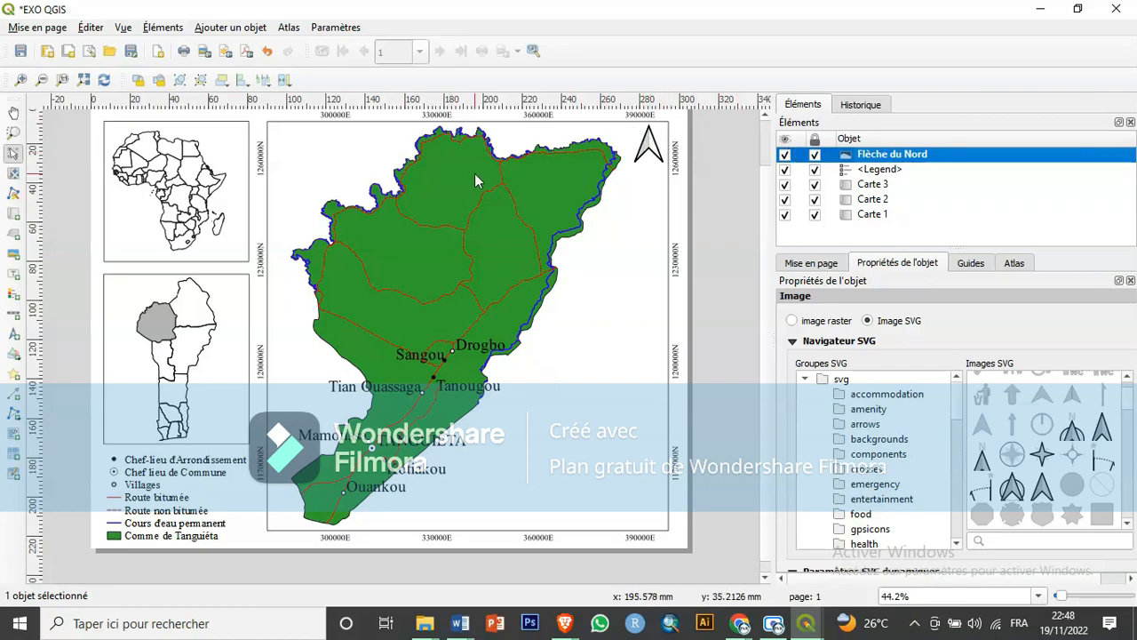
Add a scale bar for Carte 1 just inside the main map's upper-left corner and nudge it into position.
{"action": "left_click", "coordinate": [15, 318]}
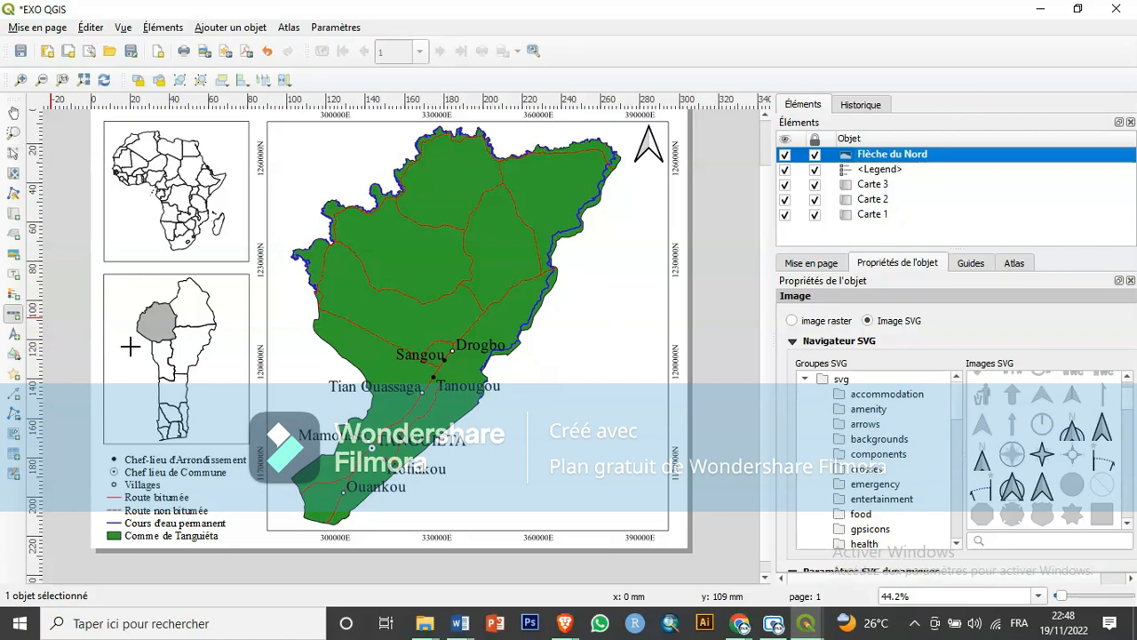
{"action": "left_click", "coordinate": [547, 493]}
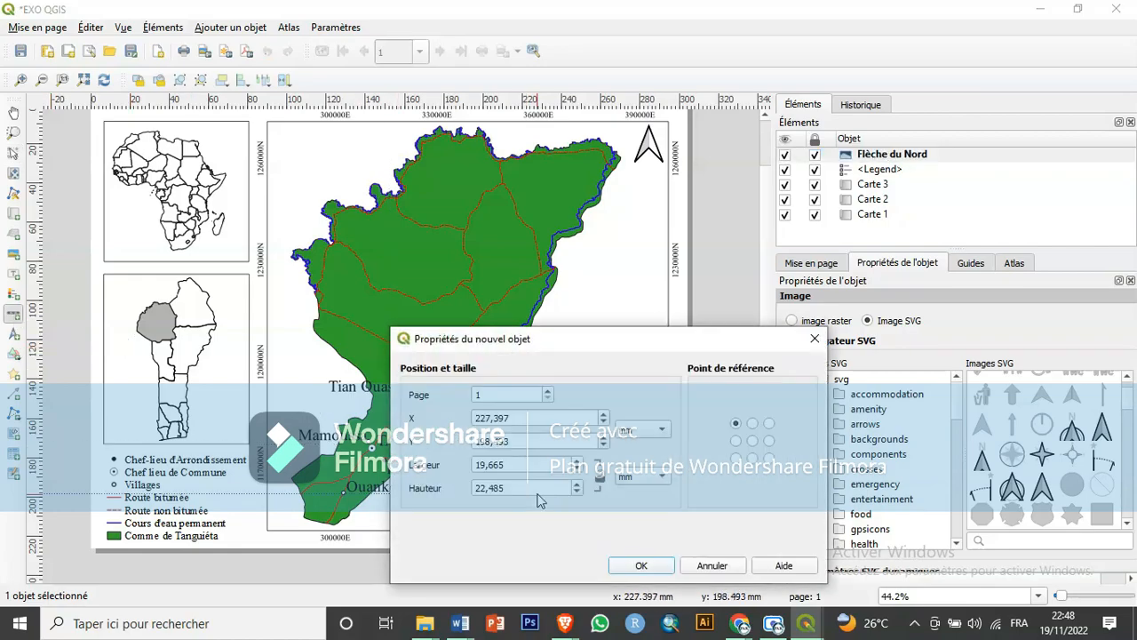
{"action": "left_click", "coordinate": [813, 339]}
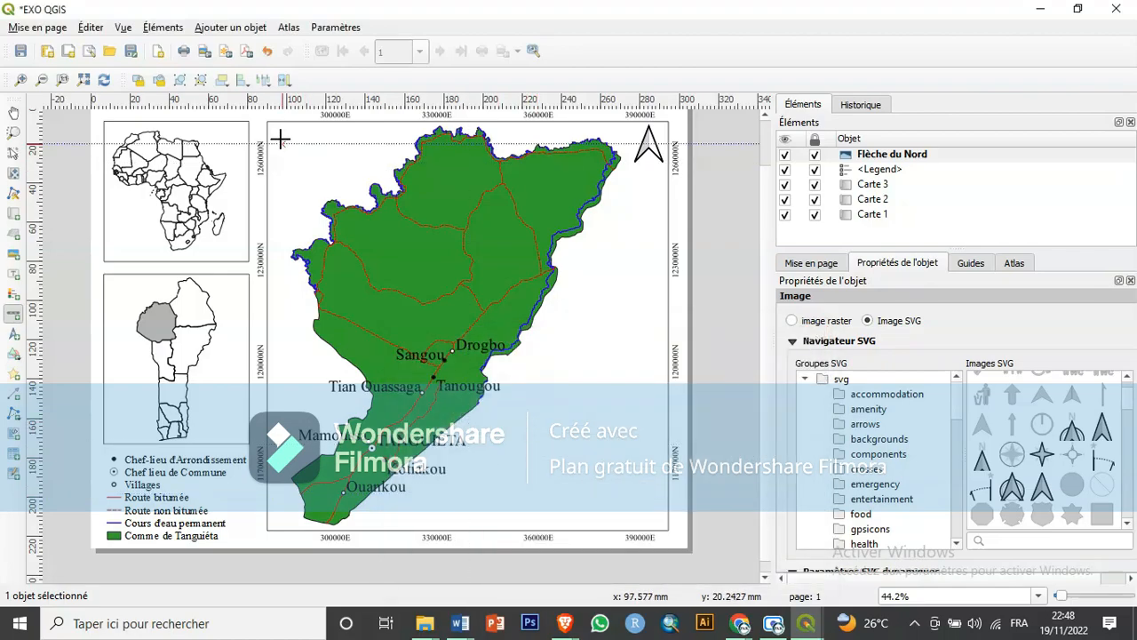
{"action": "mouse_move", "coordinate": [278, 135]}
{"action": "left_mouse_down"}
{"action": "mouse_move", "coordinate": [374, 159]}
{"action": "mouse_move", "coordinate": [338, 135]}
{"action": "left_mouse_up"}
{"action": "key", "text": "Left"}
{"action": "key", "text": "Left"}
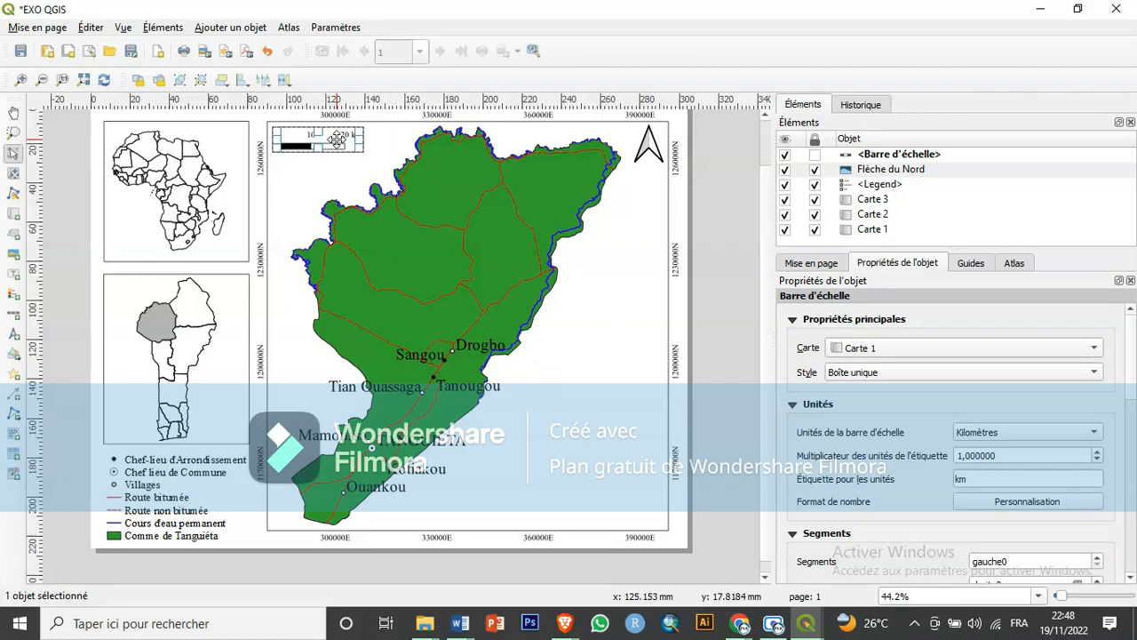
{"action": "key", "text": "Up"}
{"action": "key", "text": "Up"}
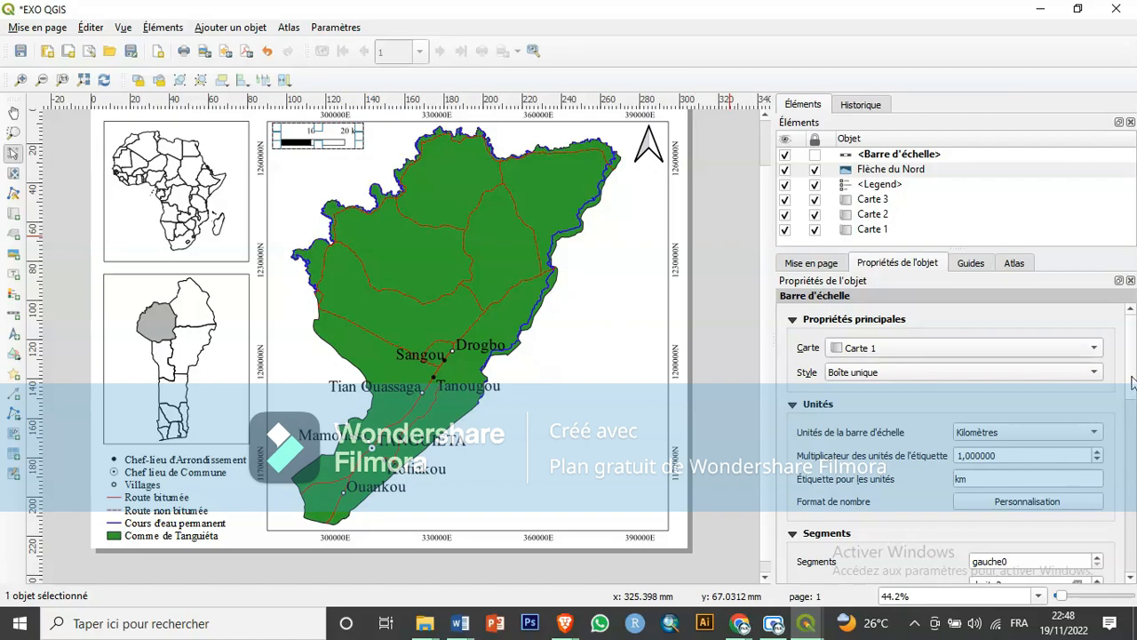
Try one and two left segments on the scale bar, and return it to zero left segments.
{"action": "scroll", "coordinate": [1133, 382], "scroll_direction": "down", "scroll_amount": 2}
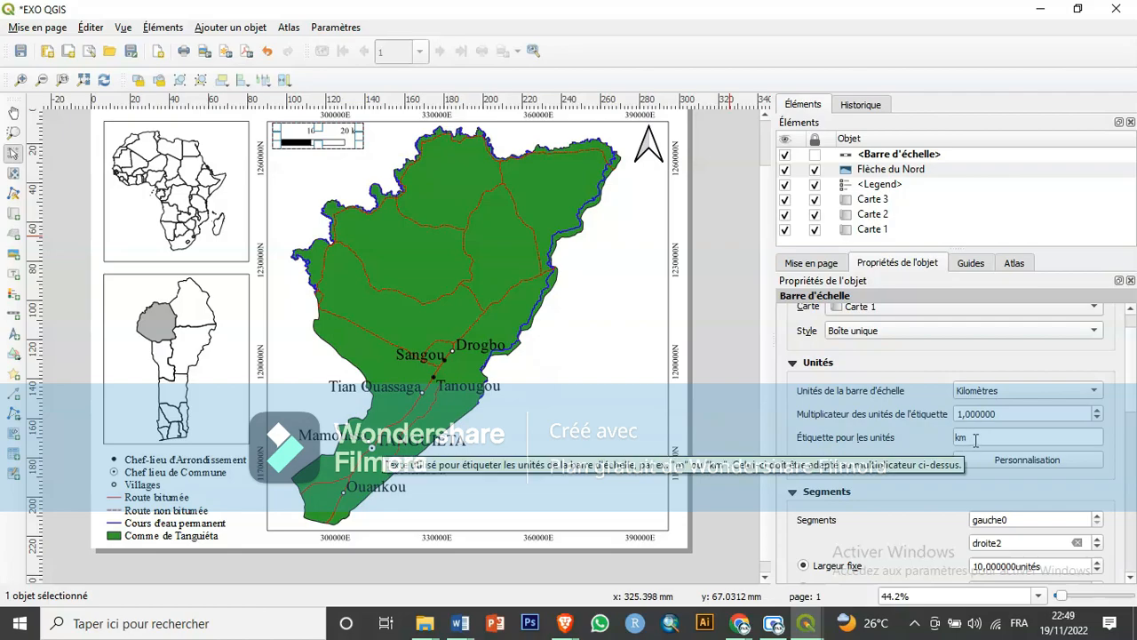
{"action": "left_click_drag", "start_coordinate": [1133, 384], "coordinate": [1133, 411]}
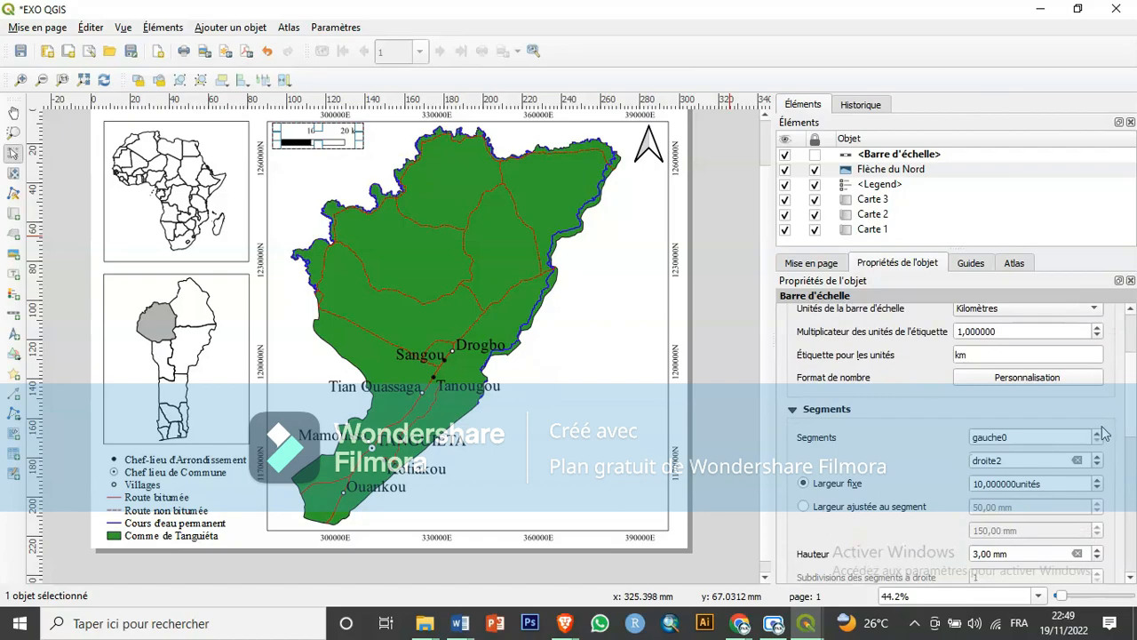
{"action": "left_click", "coordinate": [1099, 433]}
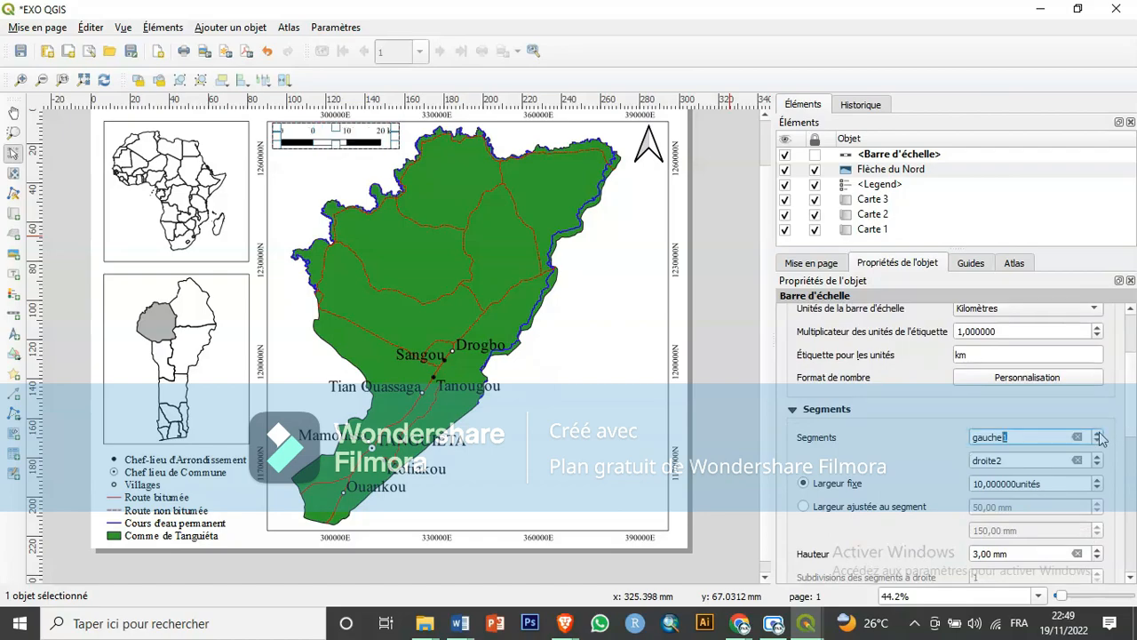
{"action": "left_click", "coordinate": [1098, 433]}
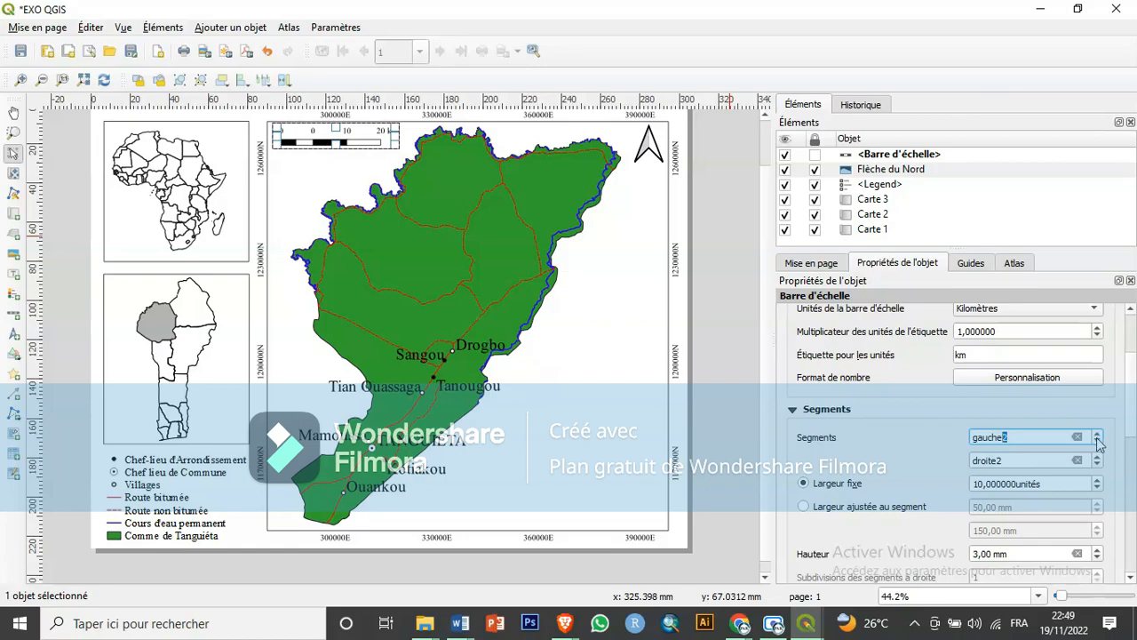
{"action": "left_click", "coordinate": [1099, 441]}
{"action": "left_click", "coordinate": [1098, 442]}
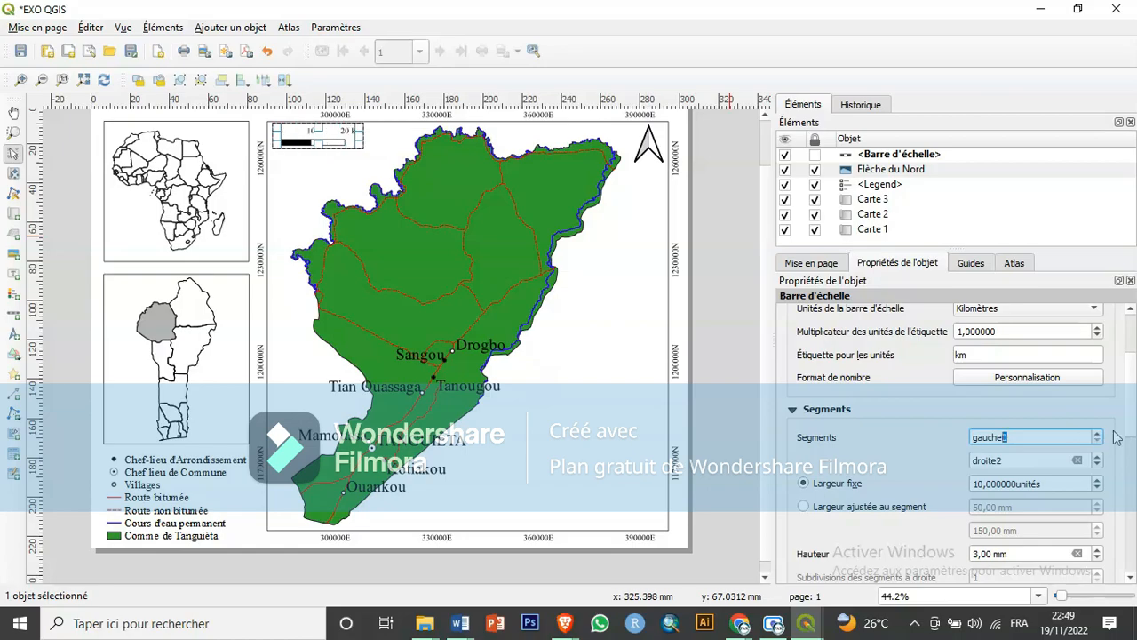
Set the scale bar's style to "Repères au milieu de la ligne".
{"action": "scroll", "coordinate": [1135, 425], "scroll_direction": "up", "scroll_amount": 3}
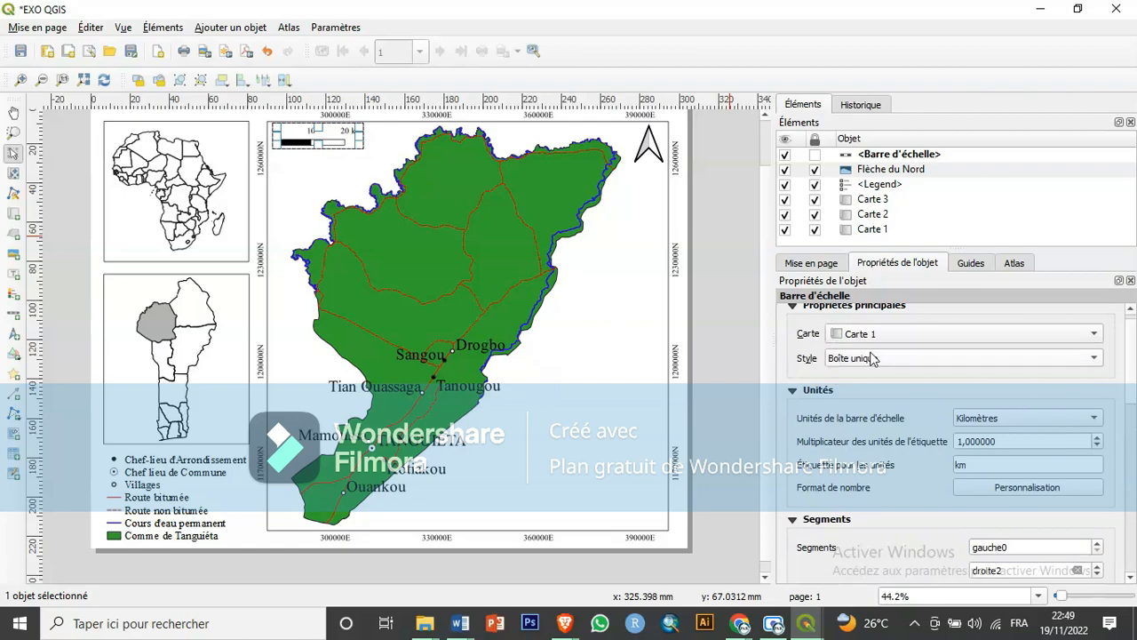
{"action": "left_click", "coordinate": [889, 360]}
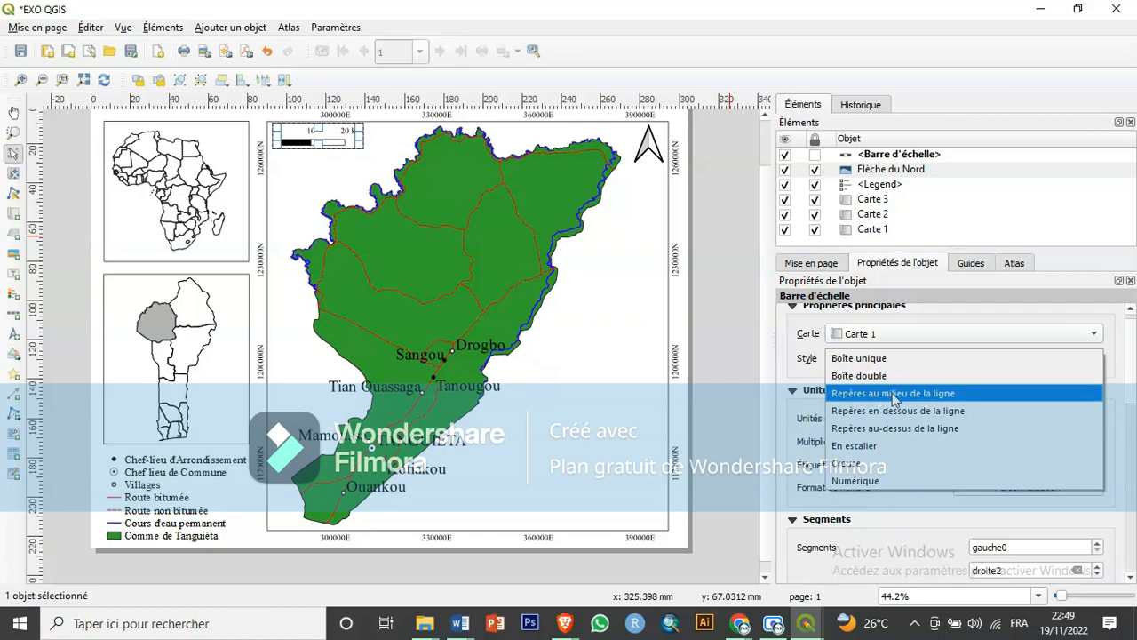
{"action": "left_click", "coordinate": [894, 393]}
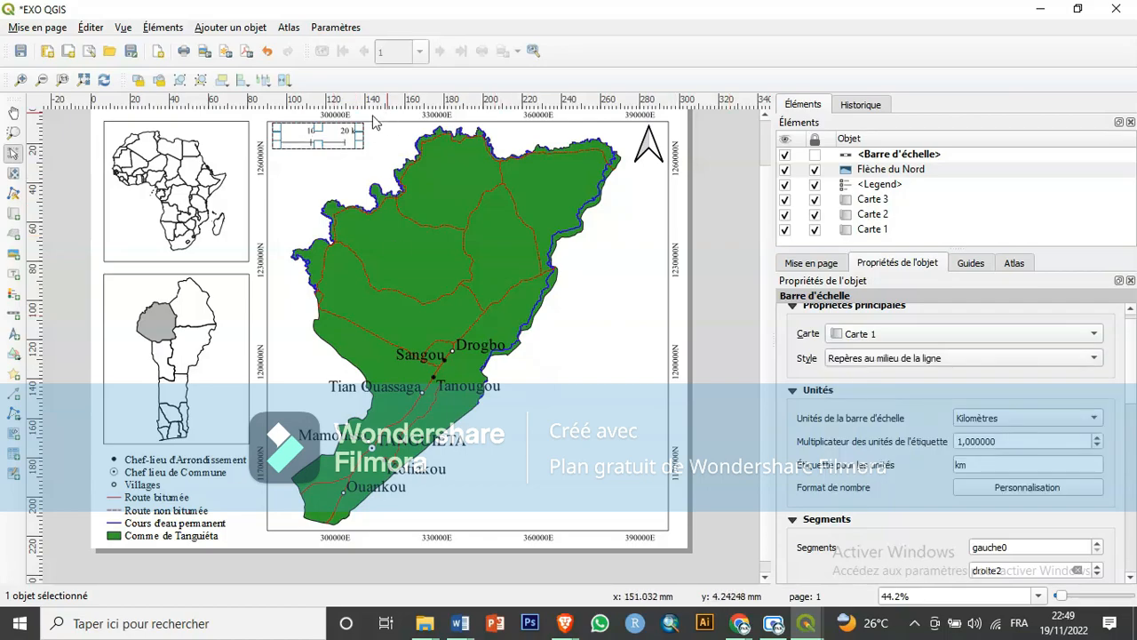
Check the scale bar's display and font settings, and lock the scale bar item.
{"action": "left_click_drag", "start_coordinate": [1132, 375], "coordinate": [1132, 466]}
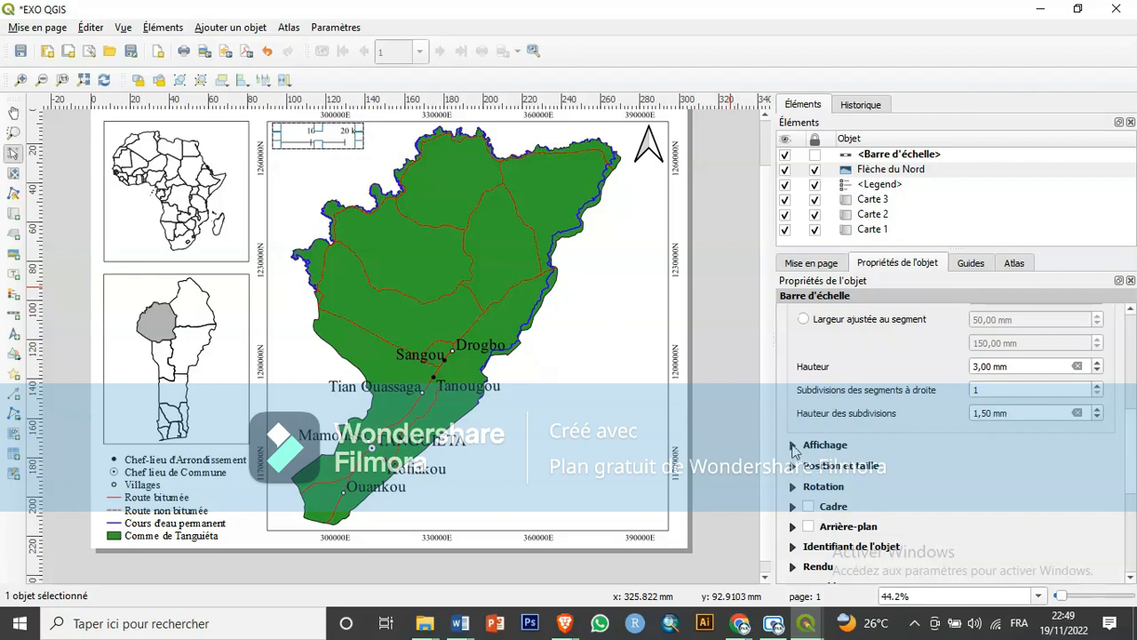
{"action": "left_click", "coordinate": [792, 445]}
{"action": "scroll", "coordinate": [835, 525], "scroll_direction": "down", "scroll_amount": 5}
{"action": "scroll", "coordinate": [831, 527], "scroll_direction": "down", "scroll_amount": 1}
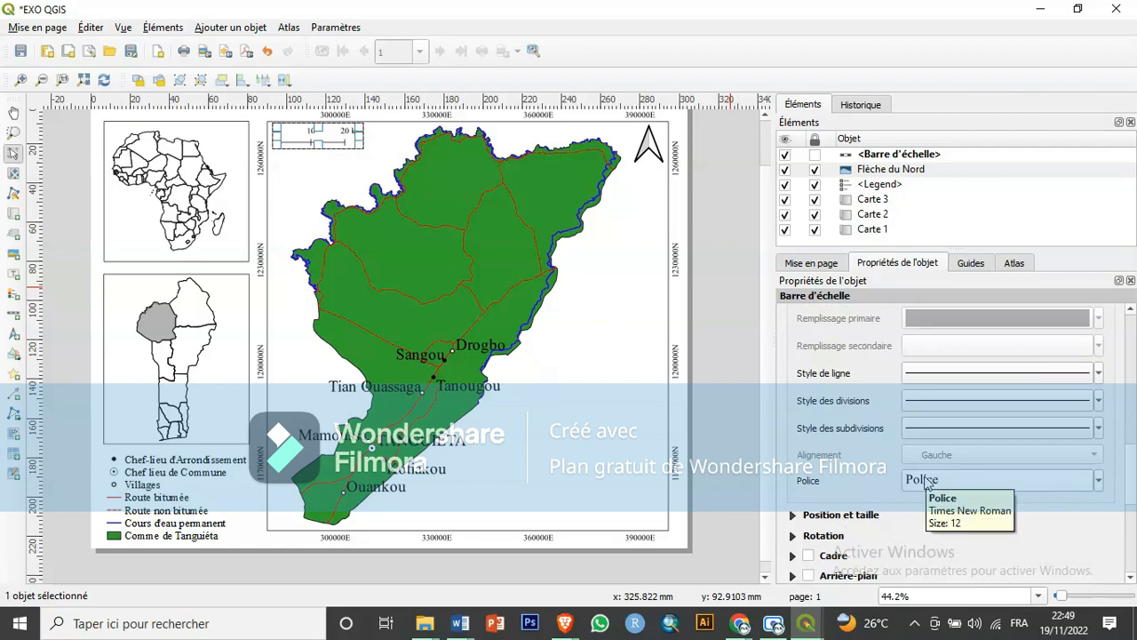
{"action": "scroll", "coordinate": [924, 482], "scroll_direction": "up", "scroll_amount": 2}
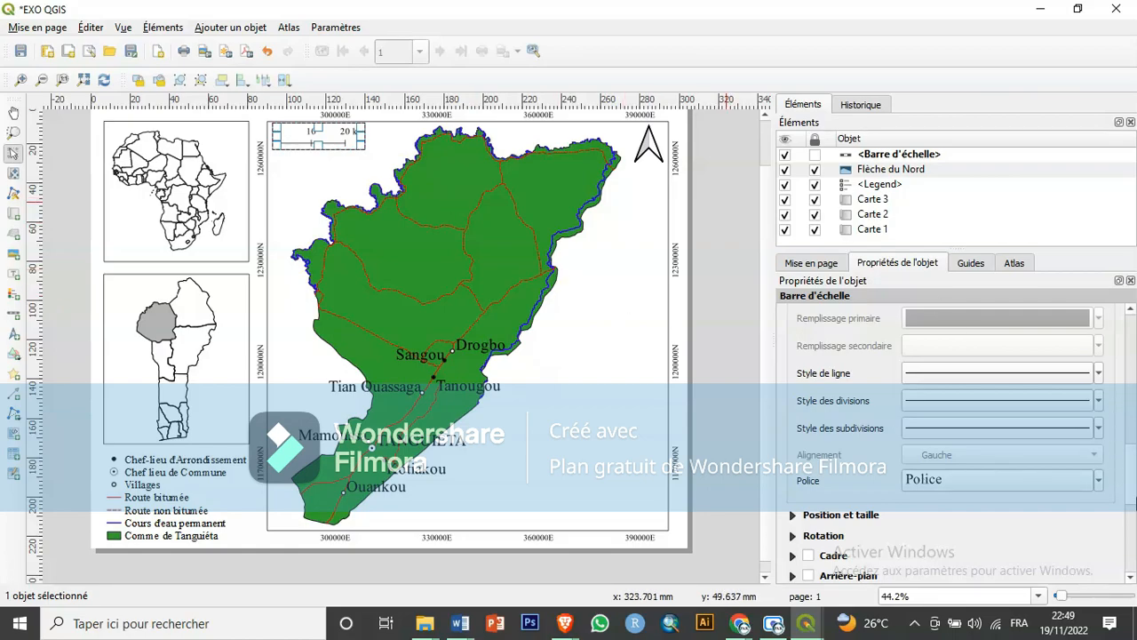
{"action": "left_click_drag", "start_coordinate": [1131, 491], "coordinate": [1129, 366]}
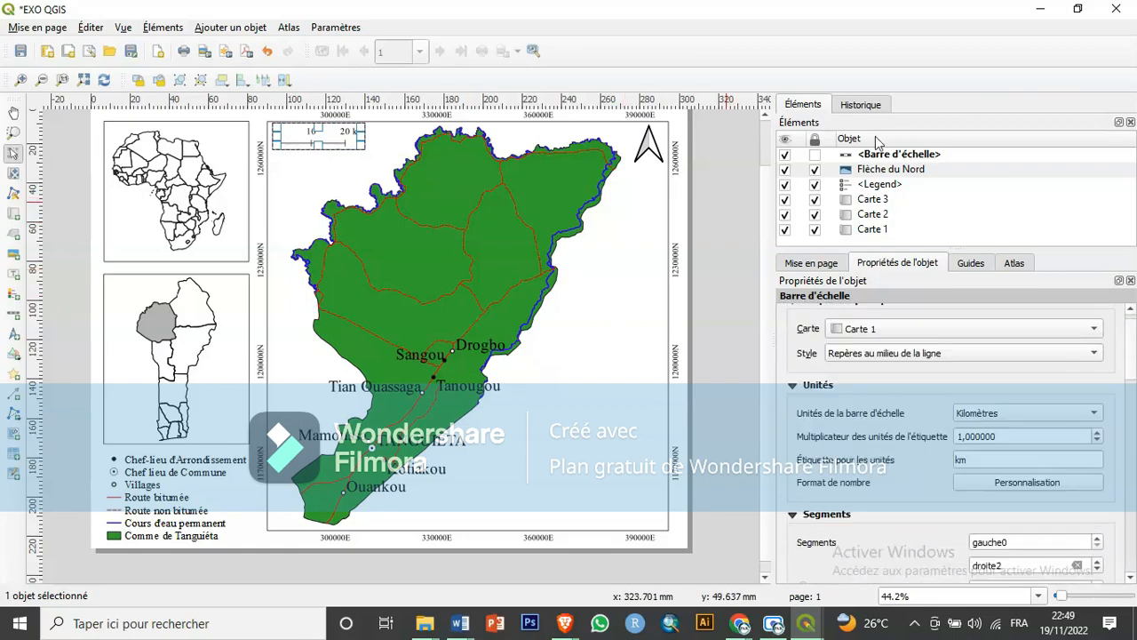
{"action": "left_click", "coordinate": [814, 168]}
{"action": "left_click", "coordinate": [814, 154]}
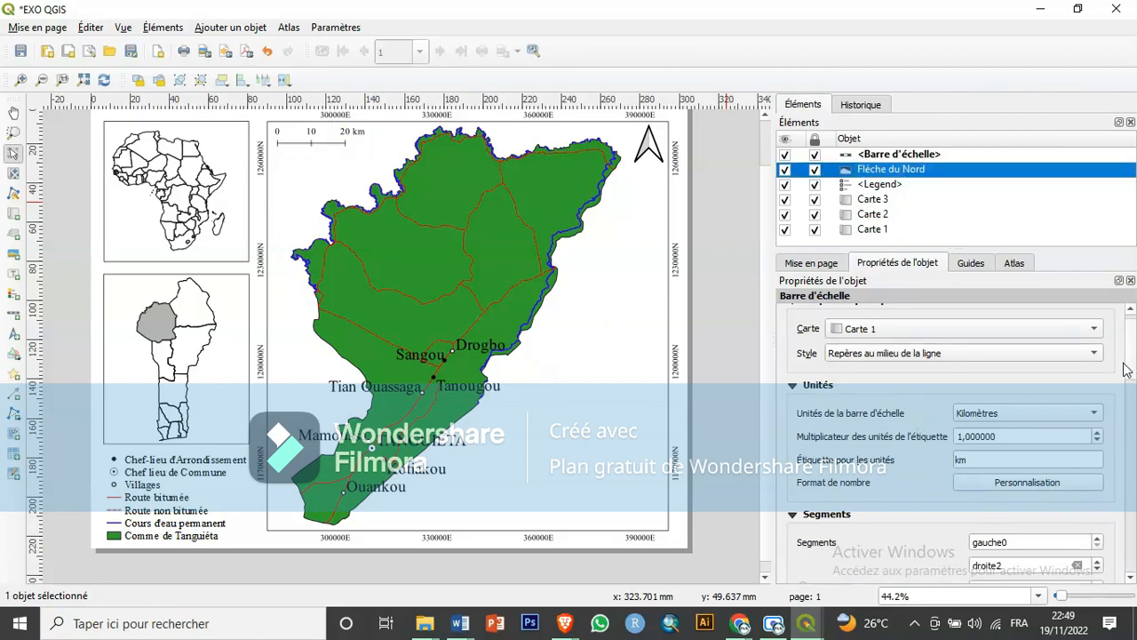
{"action": "scroll", "coordinate": [1130, 367], "scroll_direction": "down", "scroll_amount": 5}
{"action": "scroll", "coordinate": [1131, 371], "scroll_direction": "up", "scroll_amount": 3}
{"action": "scroll", "coordinate": [1131, 371], "scroll_direction": "up", "scroll_amount": 3}
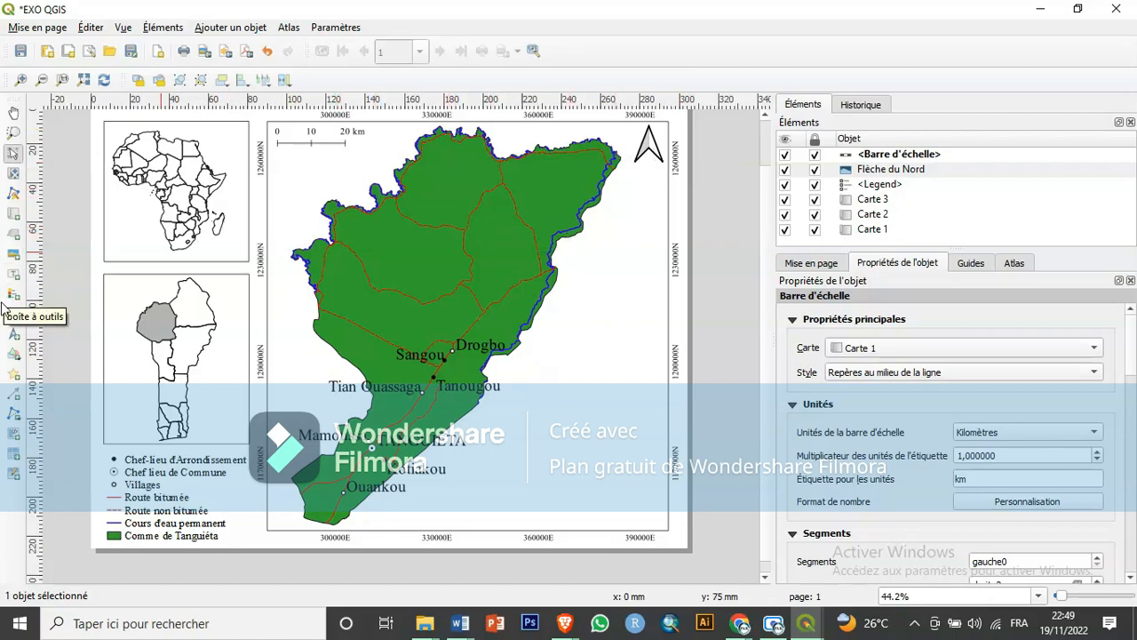
Add a label over the grey department on the Benin locator map and set its text to "ATACORA".
{"action": "left_click", "coordinate": [103, 297]}
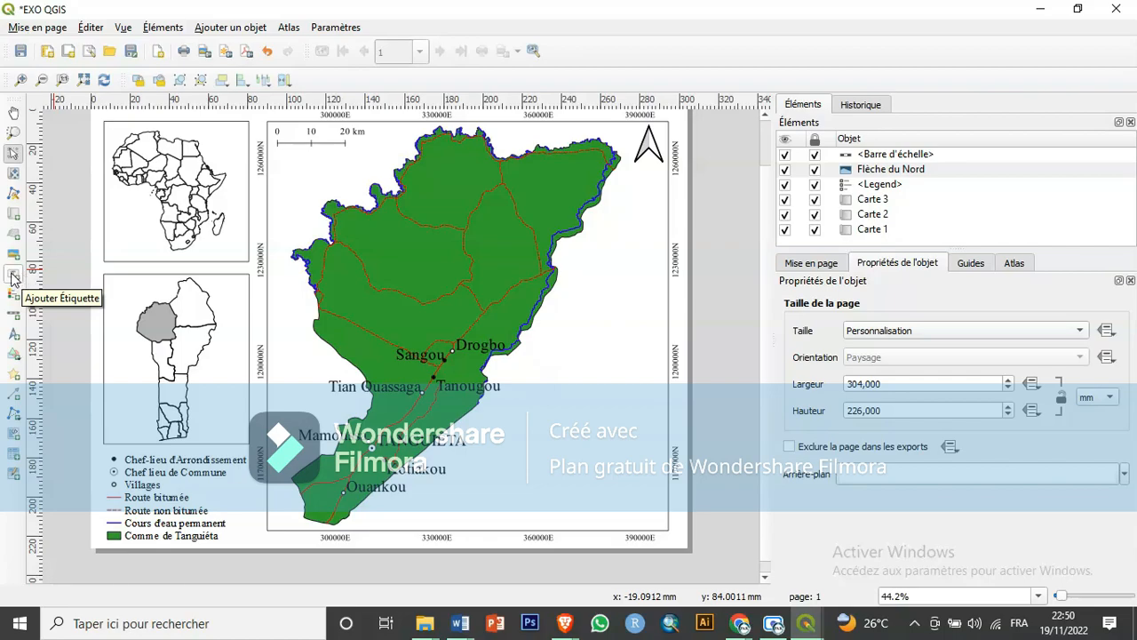
{"action": "left_click", "coordinate": [12, 277]}
{"action": "left_click_drag", "start_coordinate": [126, 297], "coordinate": [189, 317]}
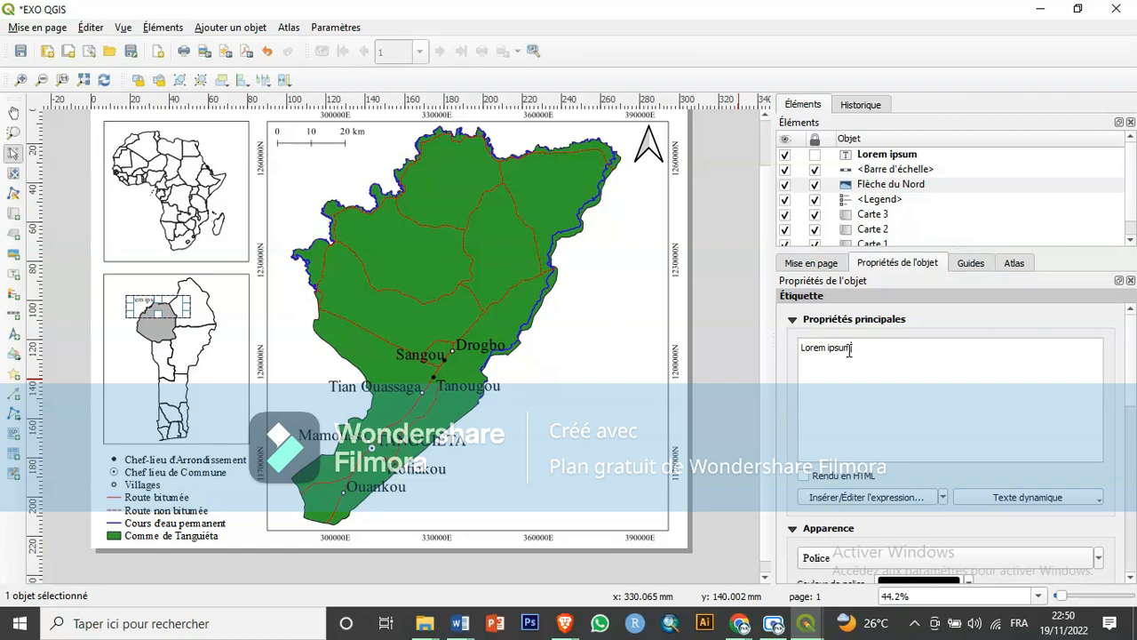
{"action": "key", "text": "BackSpace"}
{"action": "key", "text": "BackSpace"}
{"action": "key", "text": "BackSpace"}
{"action": "key", "text": "BackSpace"}
{"action": "key", "text": "BackSpace"}
{"action": "key", "text": "BackSpace"}
{"action": "key", "text": "BackSpace"}
{"action": "key", "text": "BackSpace"}
{"action": "key", "text": "BackSpace"}
{"action": "key", "text": "BackSpace"}
{"action": "key", "text": "BackSpace"}
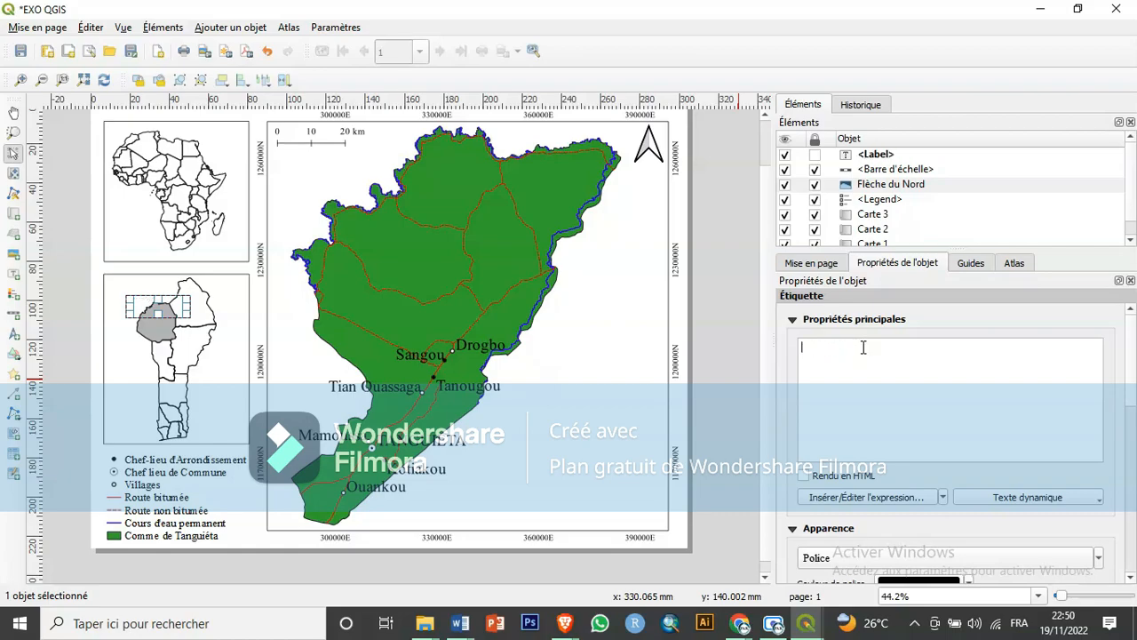
{"action": "type", "text": "ATACORA"}
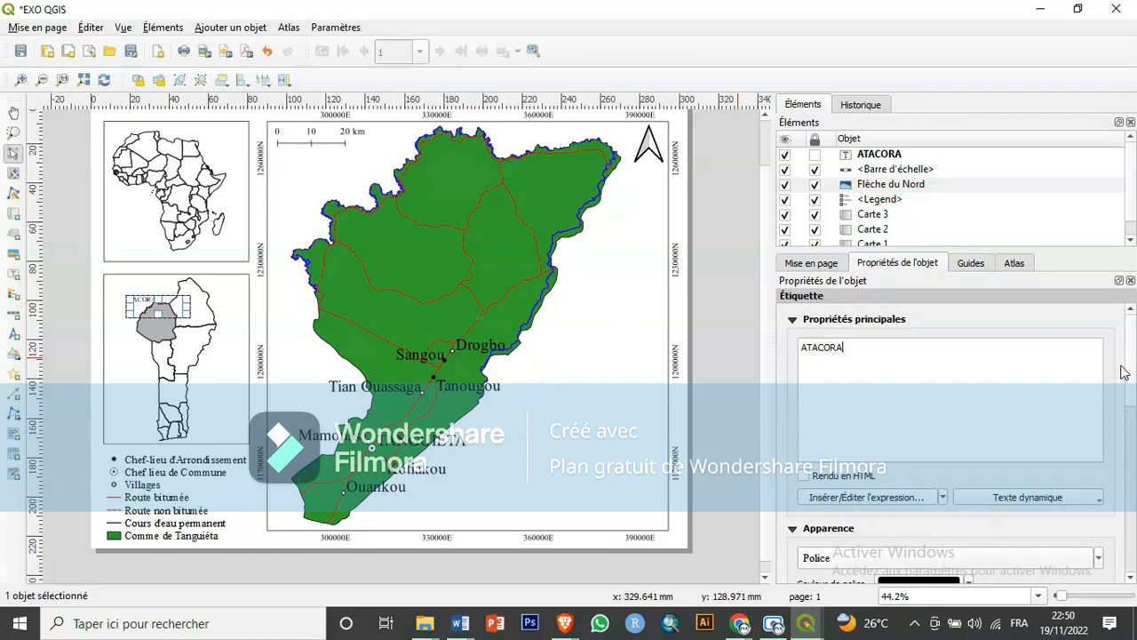
Set the ATACORA label's font size to 16.
{"action": "scroll", "coordinate": [1132, 385], "scroll_direction": "down", "scroll_amount": 2}
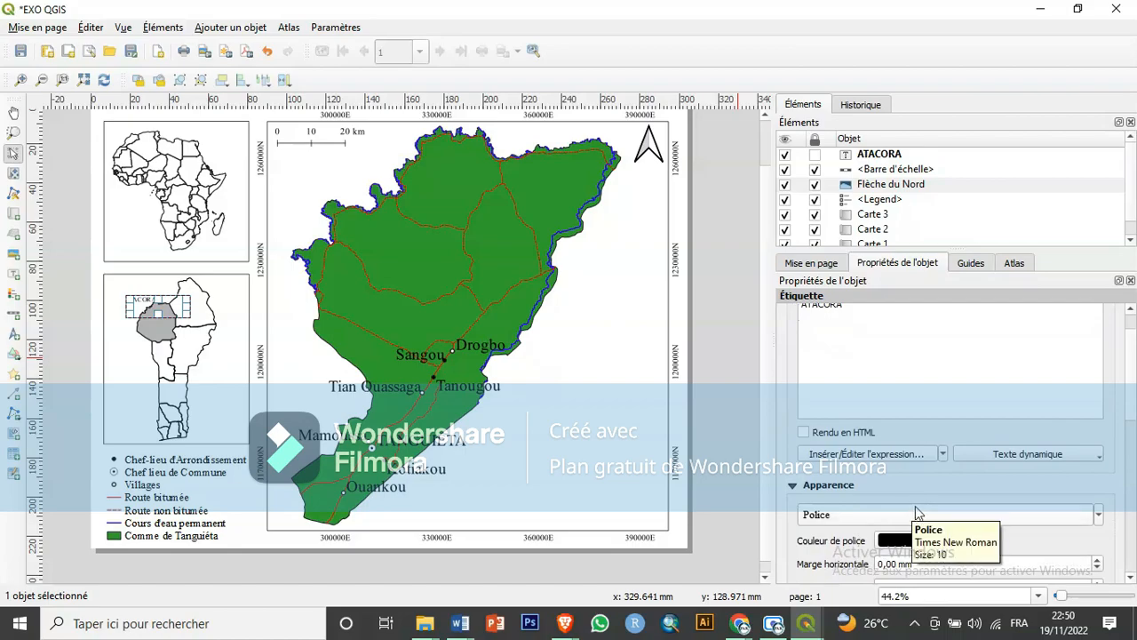
{"action": "left_click", "coordinate": [915, 513]}
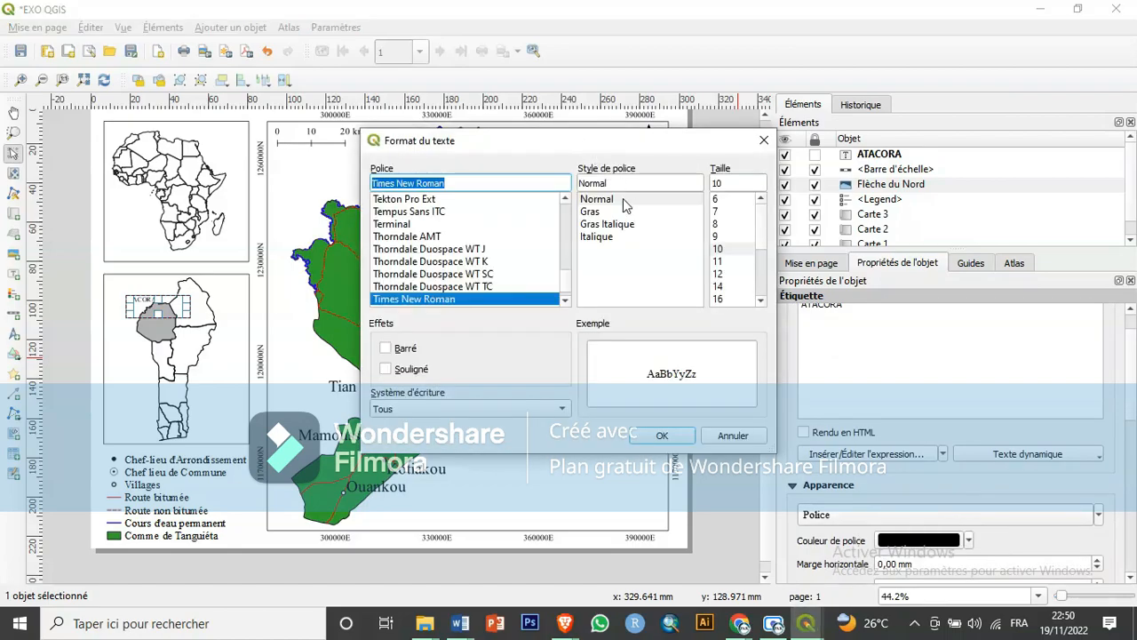
{"action": "left_click", "coordinate": [746, 299]}
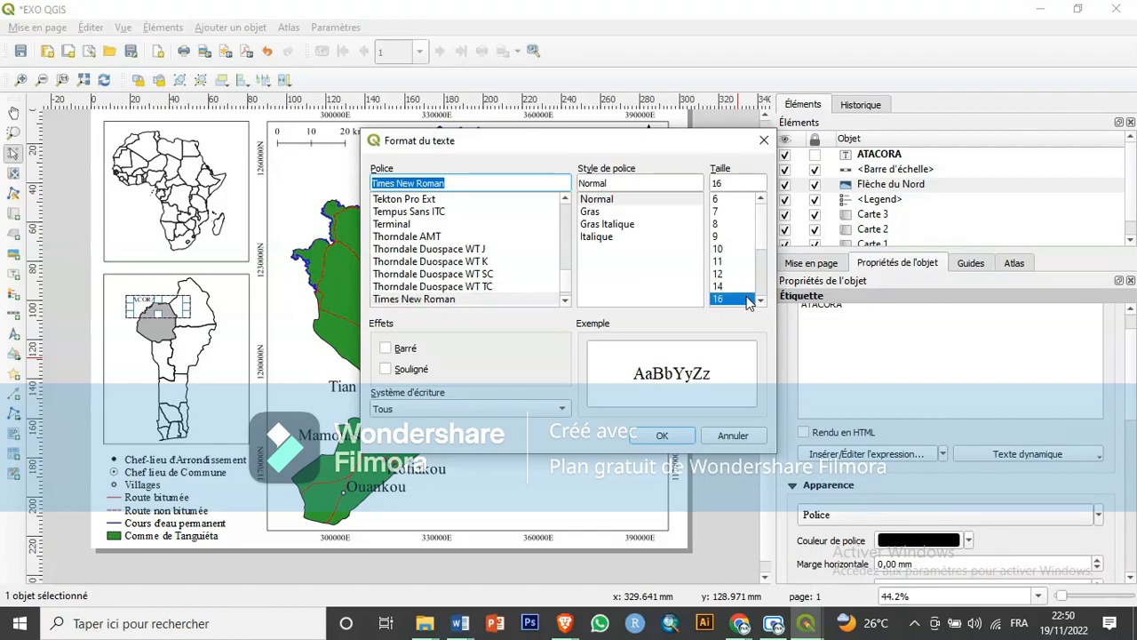
{"action": "left_click", "coordinate": [670, 442]}
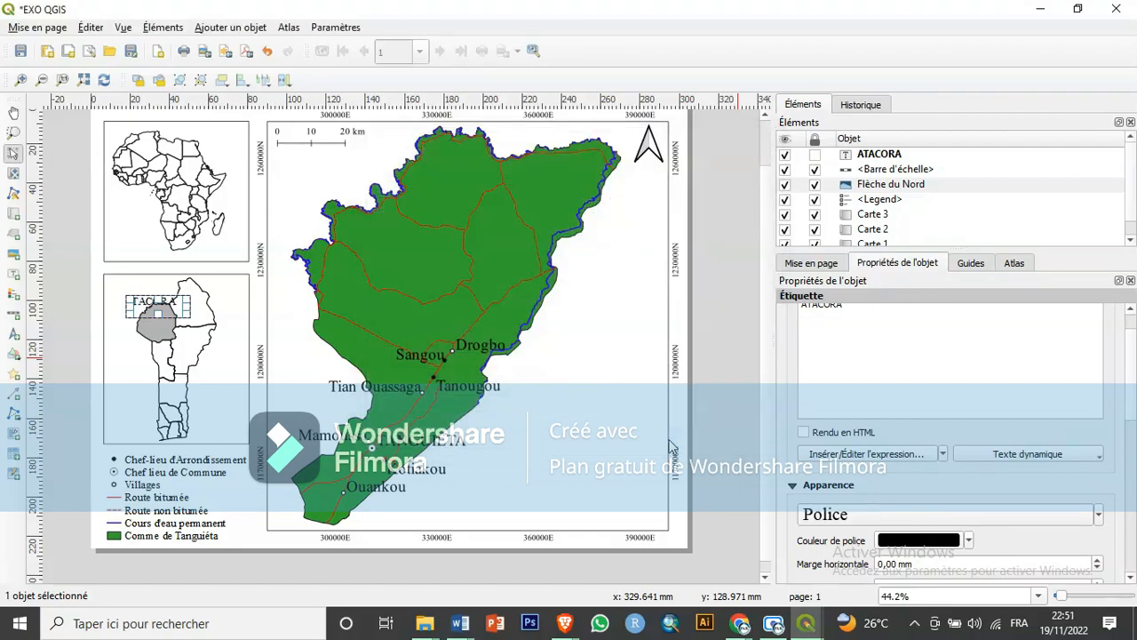
Set the ATACORA label's font to bold (Gras) at size 20.
{"action": "left_click", "coordinate": [924, 526]}
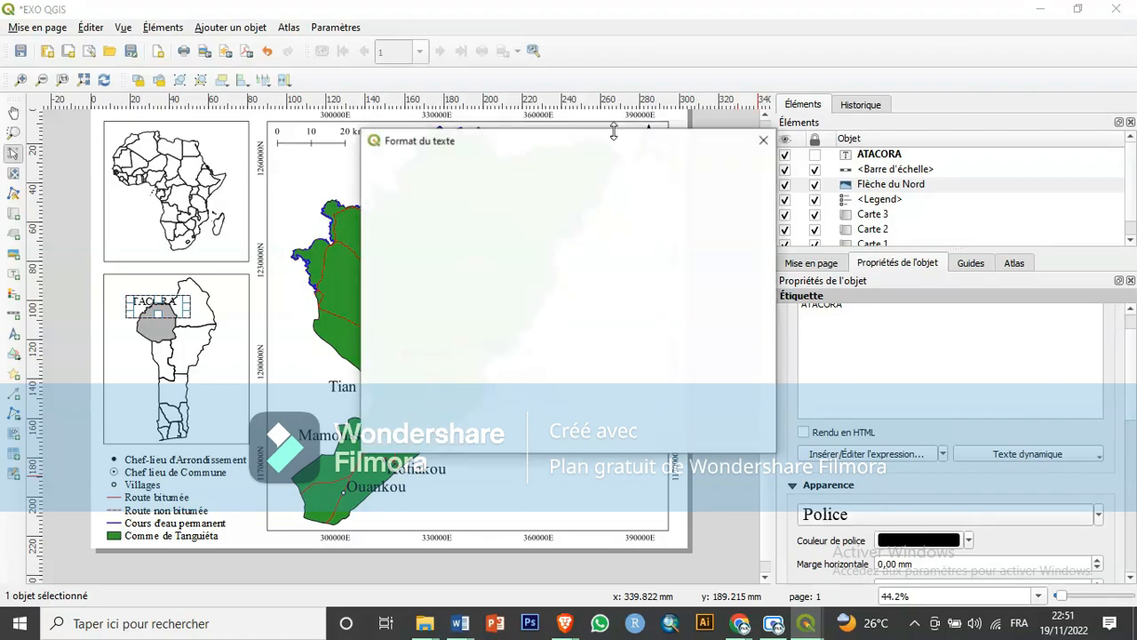
{"action": "left_click", "coordinate": [597, 214]}
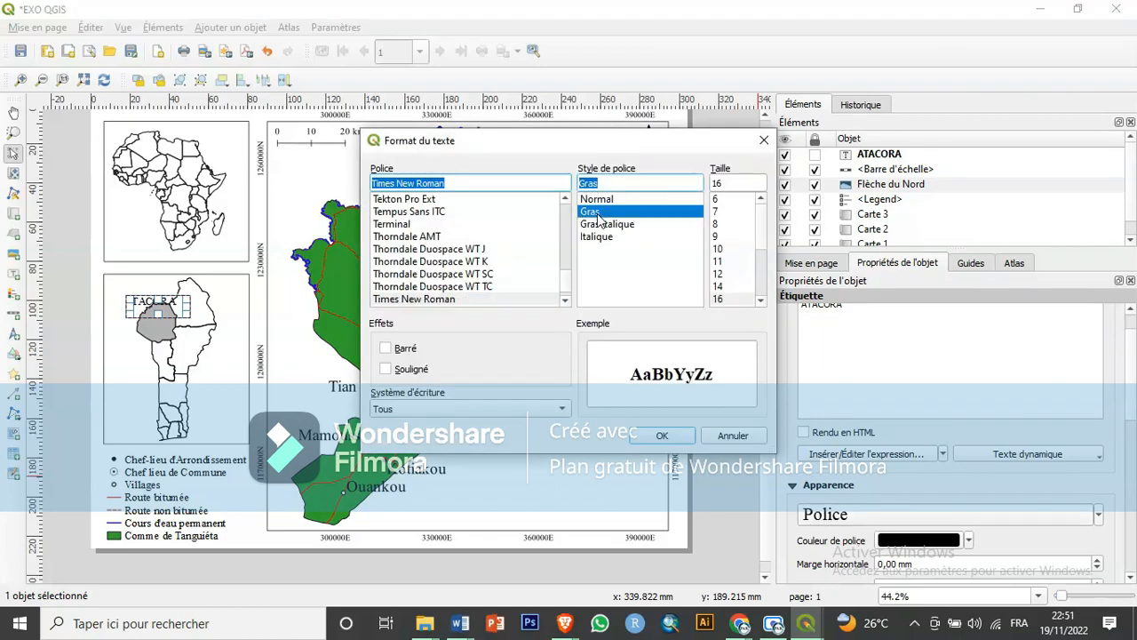
{"action": "left_click", "coordinate": [762, 302]}
{"action": "double_click", "coordinate": [762, 302]}
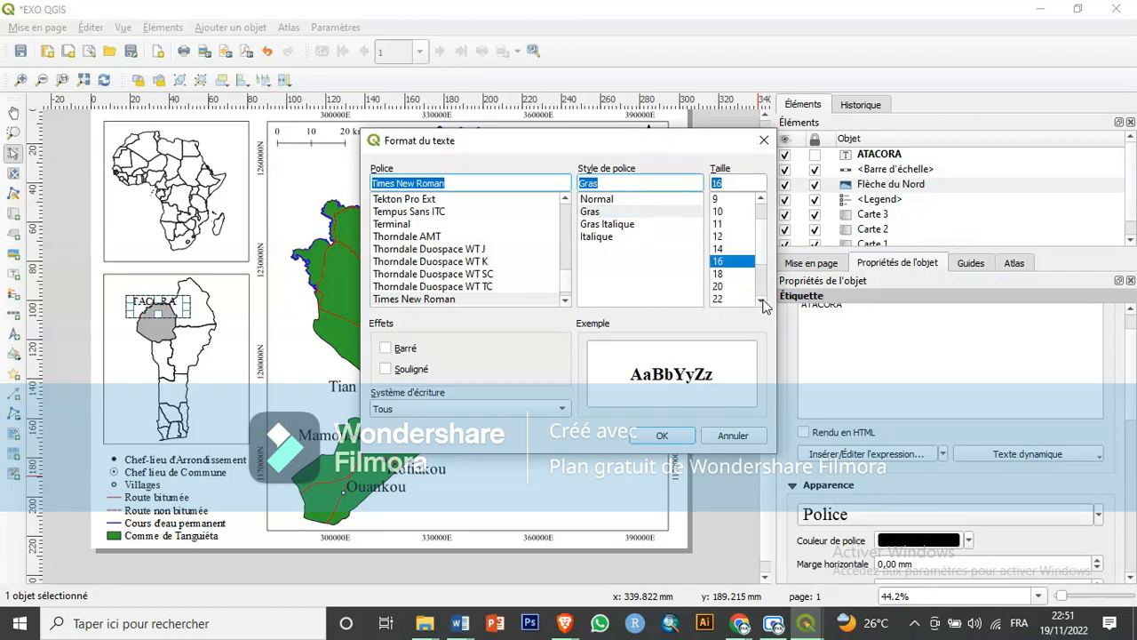
{"action": "left_click", "coordinate": [764, 304]}
{"action": "left_click", "coordinate": [732, 273]}
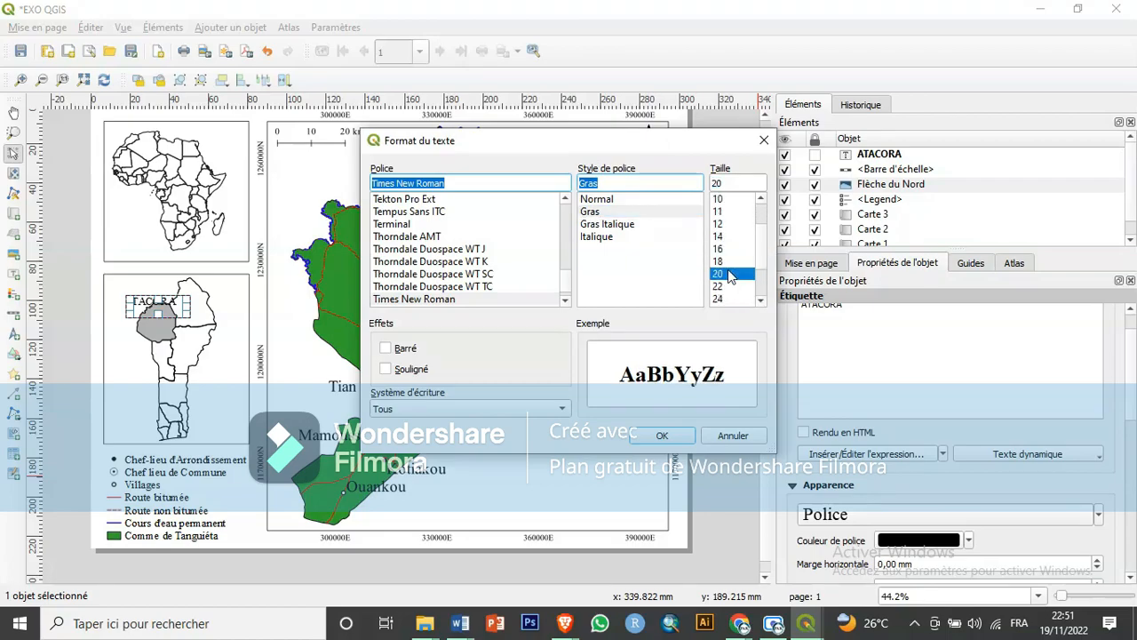
{"action": "left_click", "coordinate": [678, 439]}
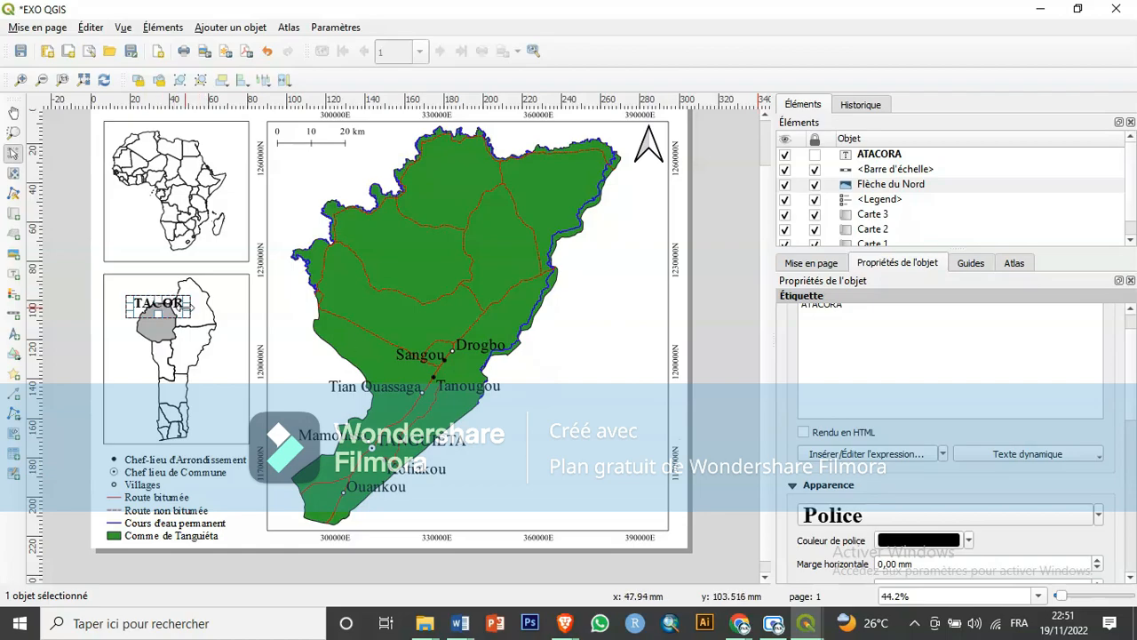
Widen the ATACORA label, move it down over the grey department on the Benin map, and lock it.
{"action": "mouse_move", "coordinate": [187, 308]}
{"action": "left_mouse_down"}
{"action": "mouse_move", "coordinate": [198, 302]}
{"action": "mouse_move", "coordinate": [185, 317]}
{"action": "left_mouse_up"}
{"action": "left_click", "coordinate": [185, 318]}
{"action": "left_click_drag", "start_coordinate": [185, 316], "coordinate": [185, 327]}
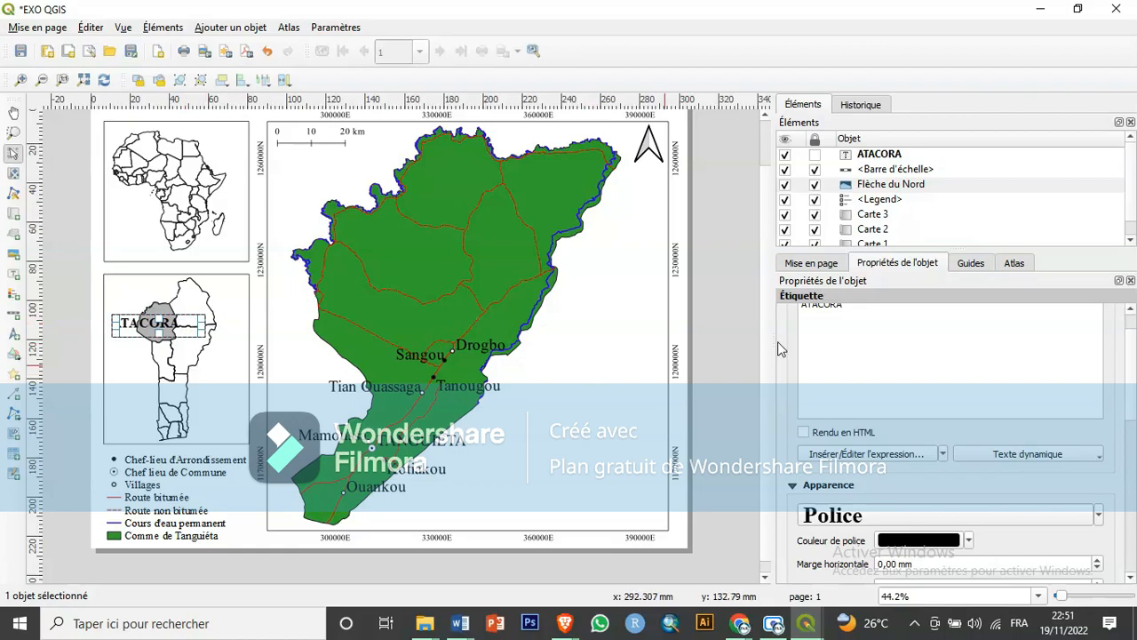
{"action": "left_click", "coordinate": [815, 155]}
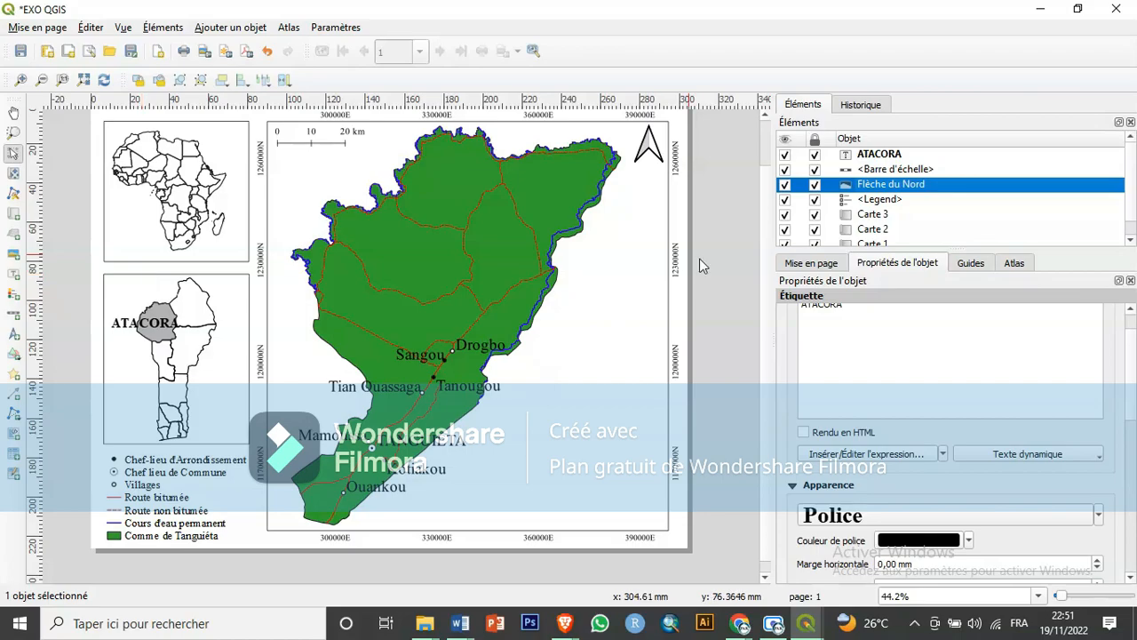
Add a second label in the empty lower-right area of the main map and replace its placeholder text with "N".
{"action": "left_click", "coordinate": [15, 273]}
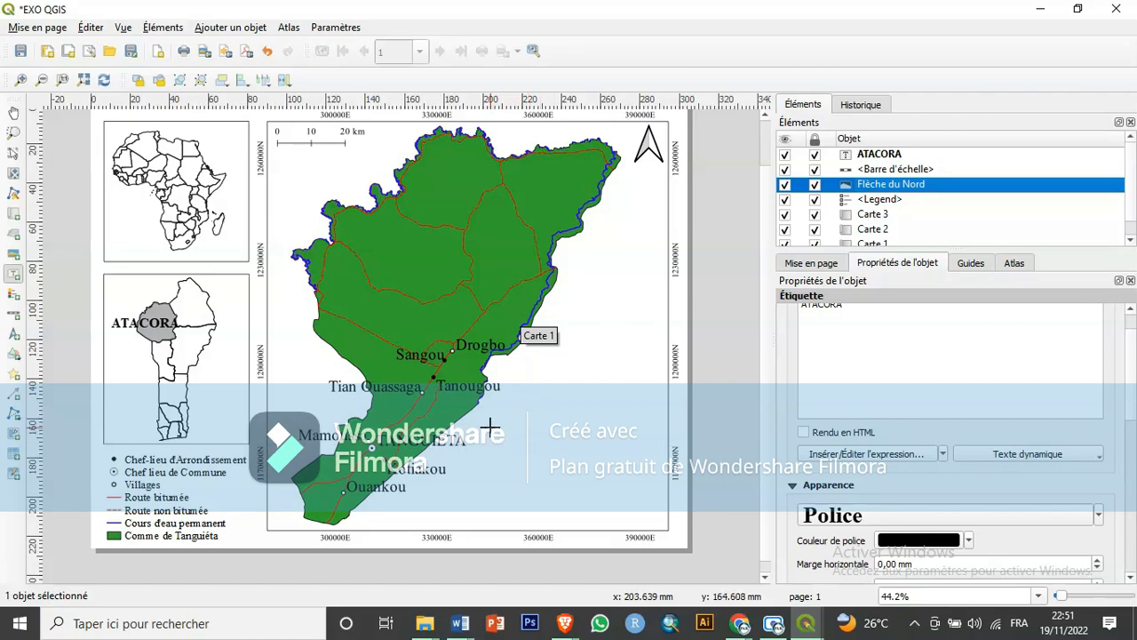
{"action": "left_click_drag", "start_coordinate": [485, 444], "coordinate": [608, 490]}
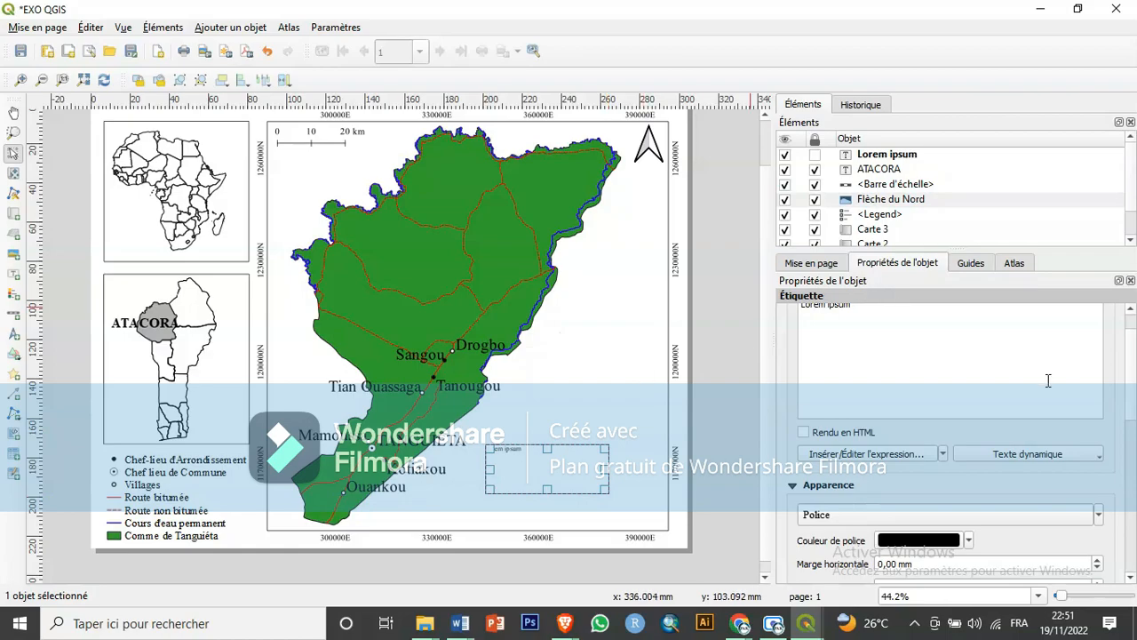
{"action": "scroll", "coordinate": [1130, 366], "scroll_direction": "up", "scroll_amount": 2}
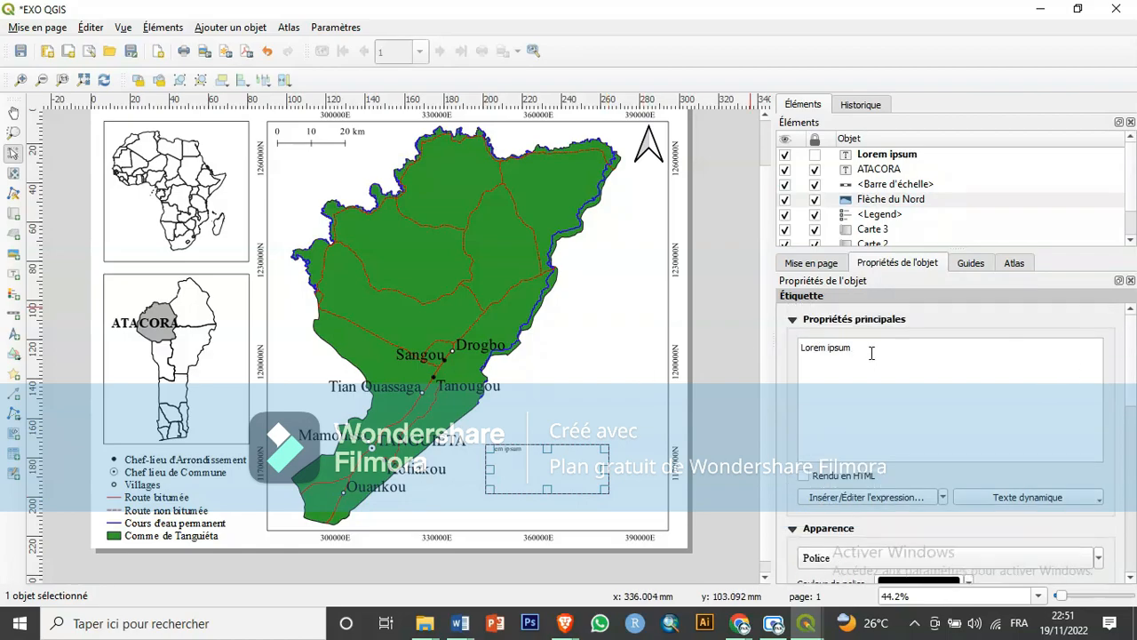
{"action": "left_click_drag", "start_coordinate": [871, 352], "coordinate": [781, 349]}
{"action": "type", "text": "n"}
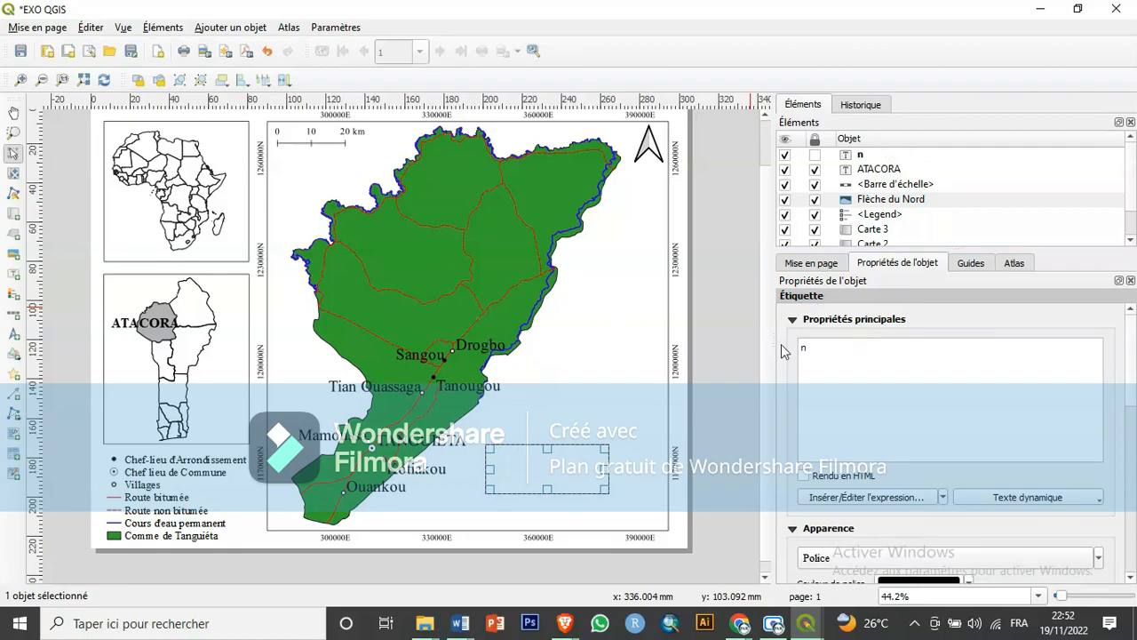
{"action": "key", "text": "BackSpace"}
{"action": "type", "text": "N"}
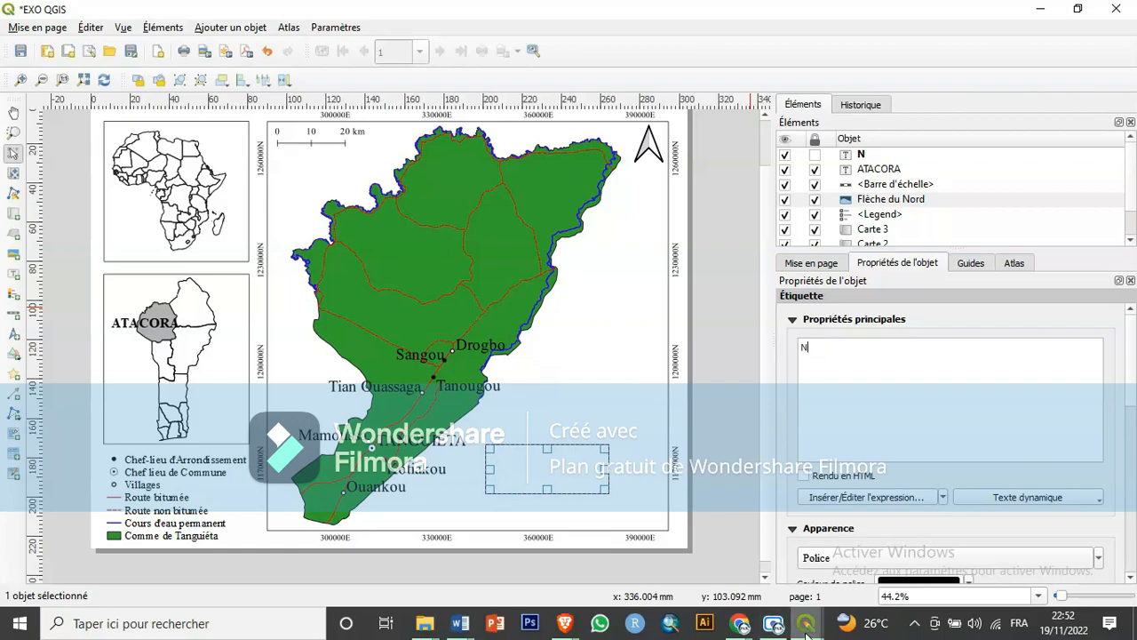
Switch to the main QGIS project window, show the Lim_IGN_Communes layer and hide the Atacora layer.
{"action": "mouse_move", "coordinate": [806, 623]}
{"action": "left_click", "coordinate": [736, 585]}
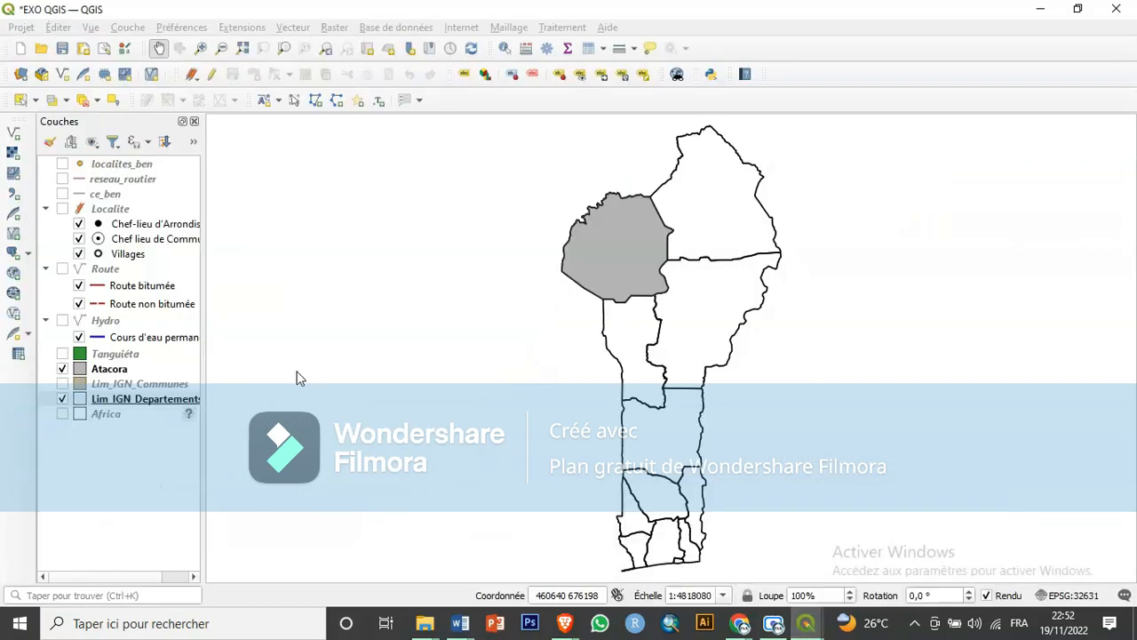
{"action": "left_click", "coordinate": [96, 400]}
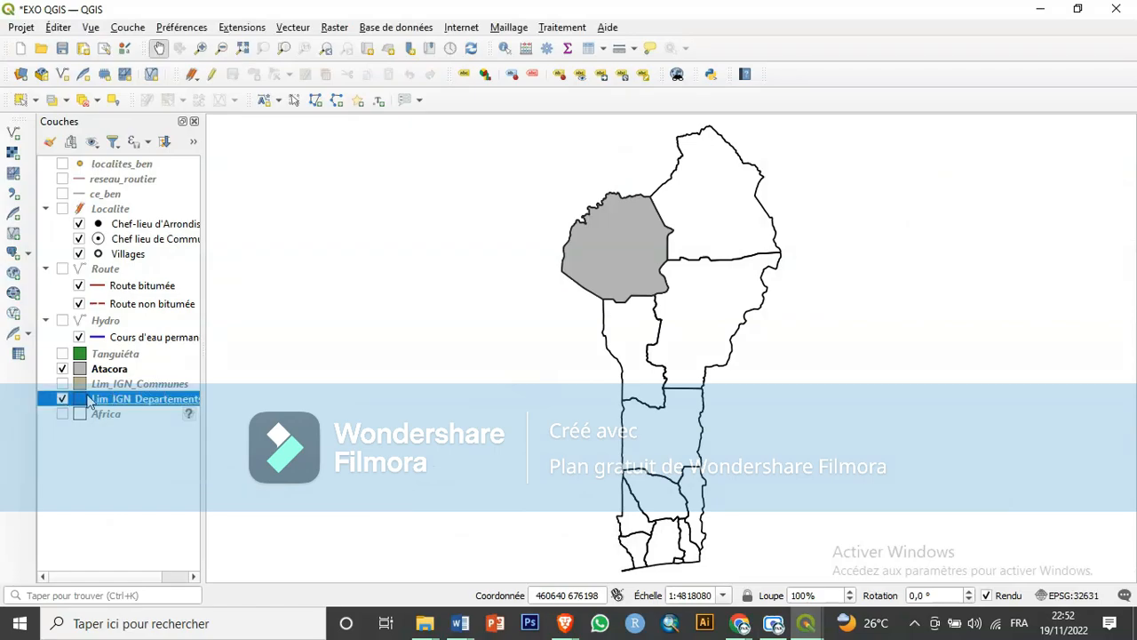
{"action": "left_click", "coordinate": [62, 384]}
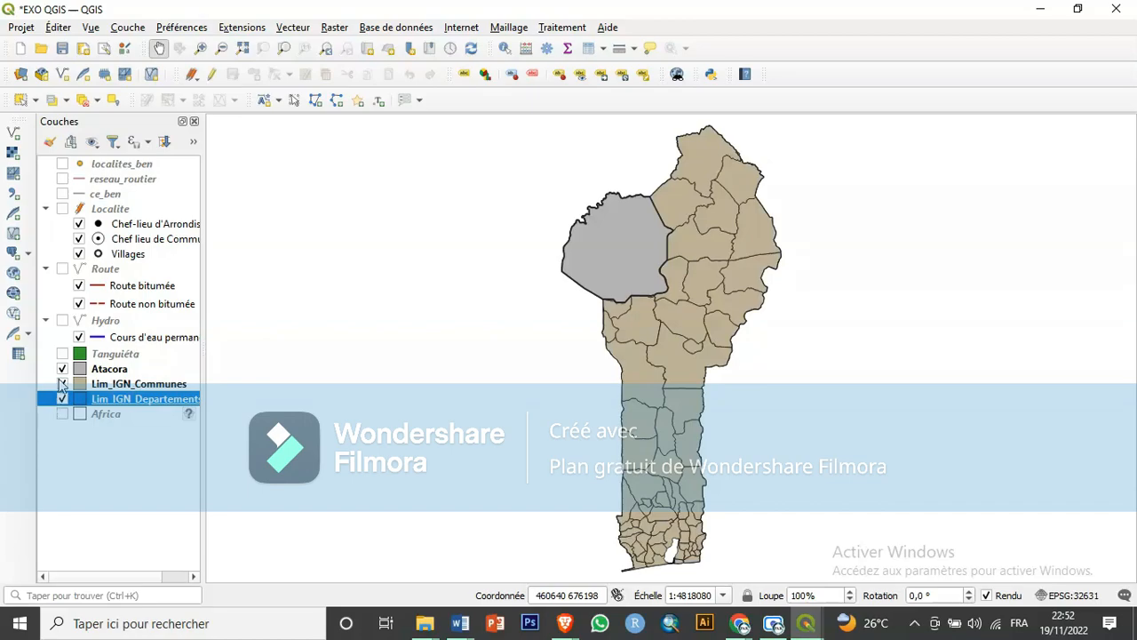
{"action": "left_click", "coordinate": [62, 382]}
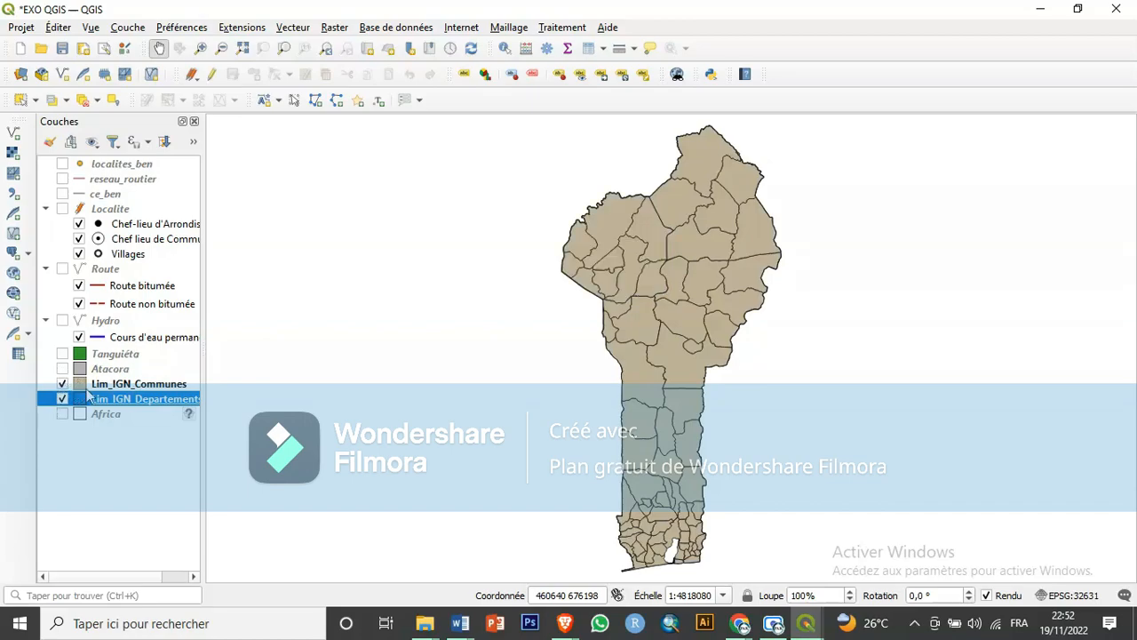
Label the Lim_IGN_Communes layer with simple labels (Étiquettes simples) taken from the NAME field.
{"action": "left_click", "coordinate": [107, 385]}
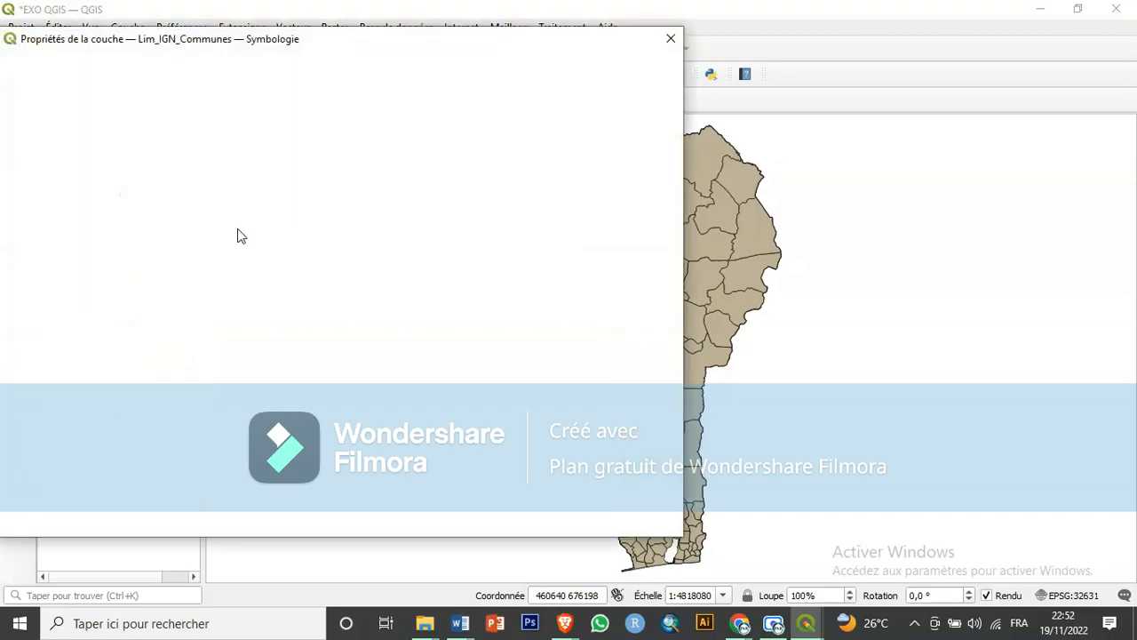
{"action": "left_click", "coordinate": [54, 181]}
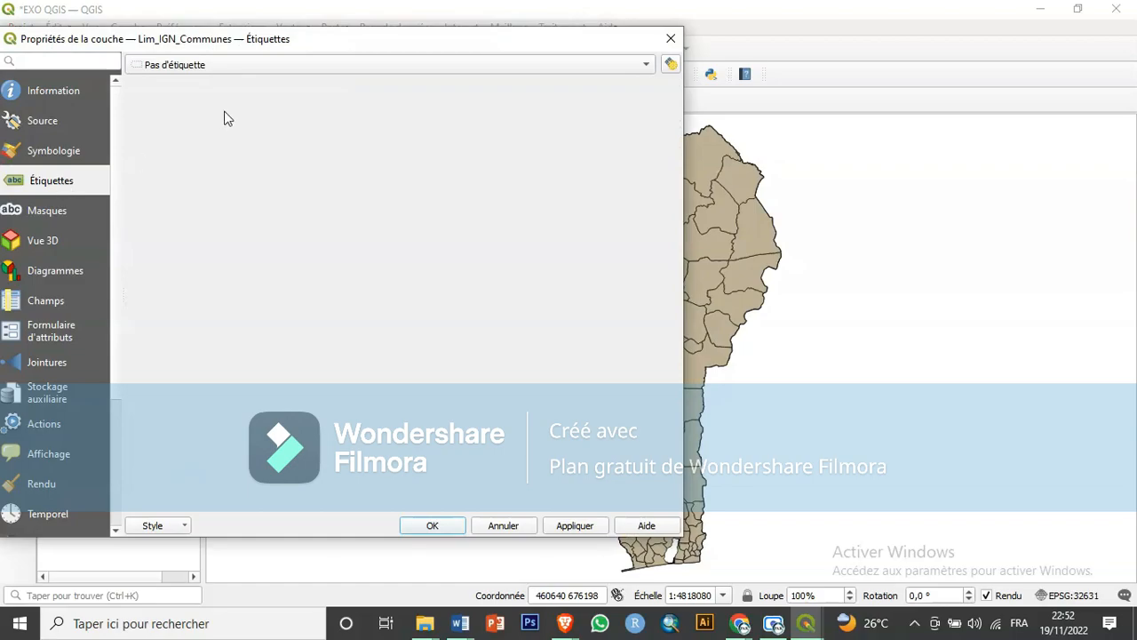
{"action": "left_click", "coordinate": [292, 69]}
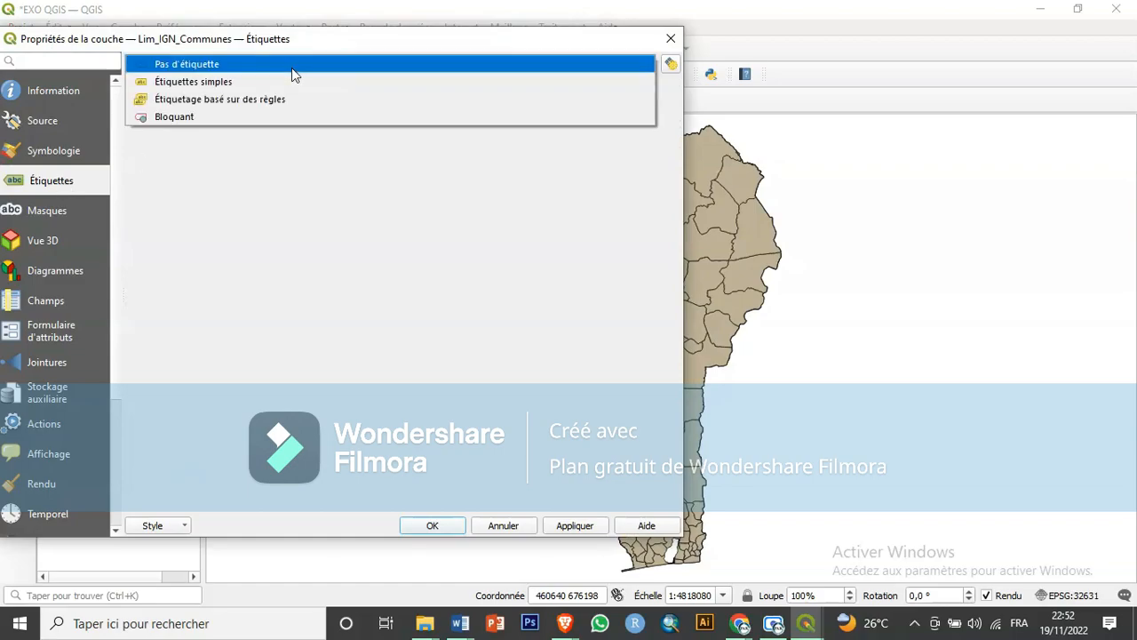
{"action": "left_click", "coordinate": [241, 81]}
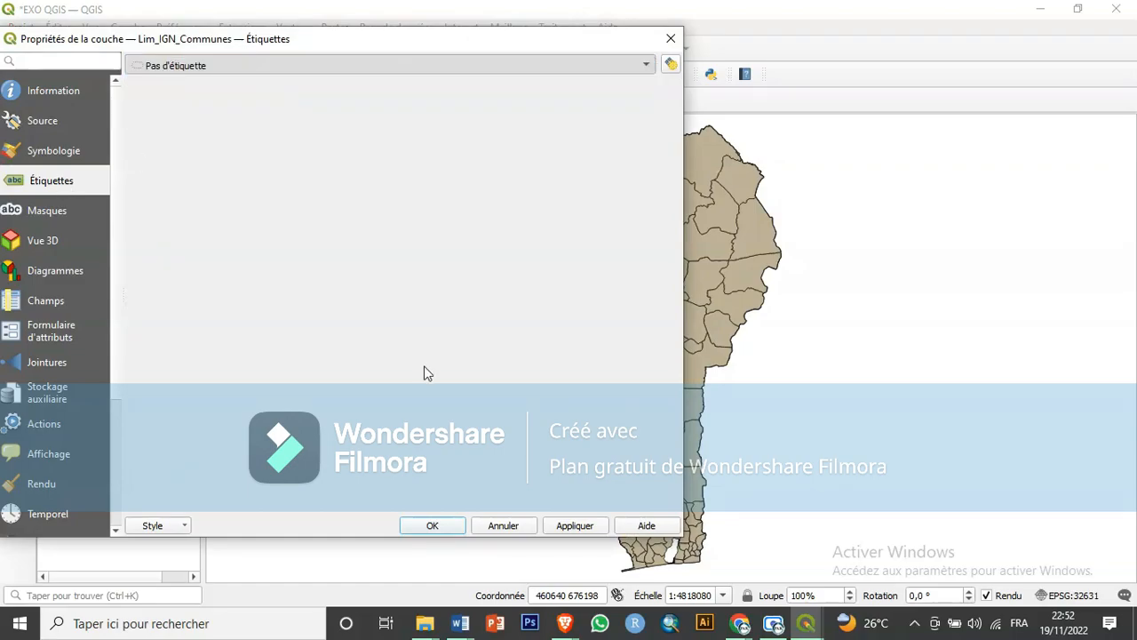
{"action": "left_click", "coordinate": [581, 527]}
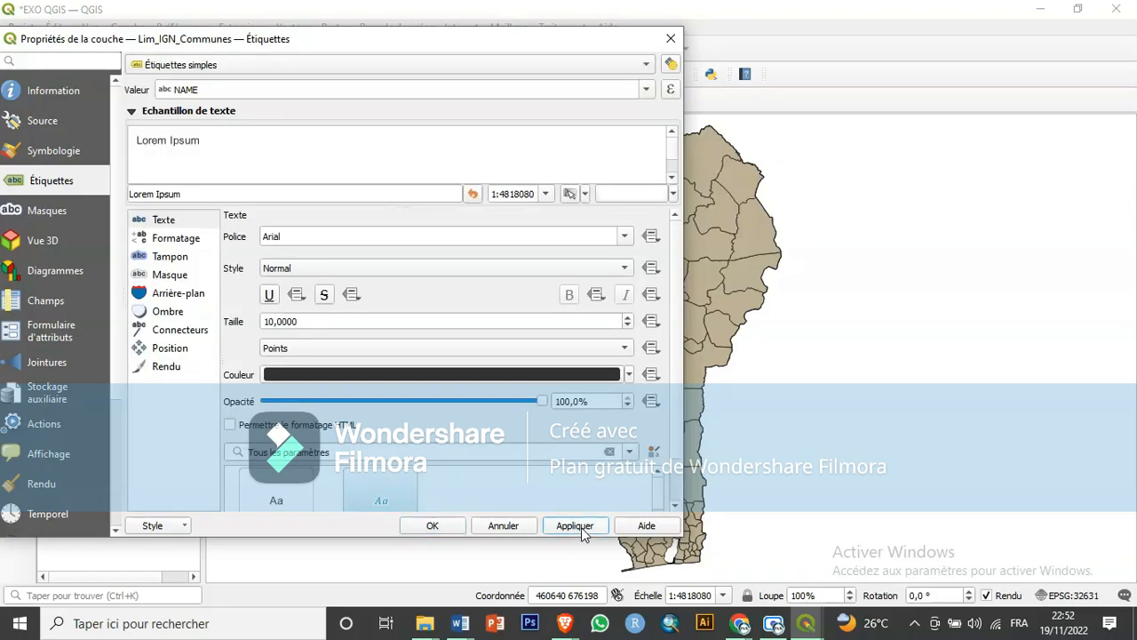
{"action": "left_click", "coordinate": [447, 531]}
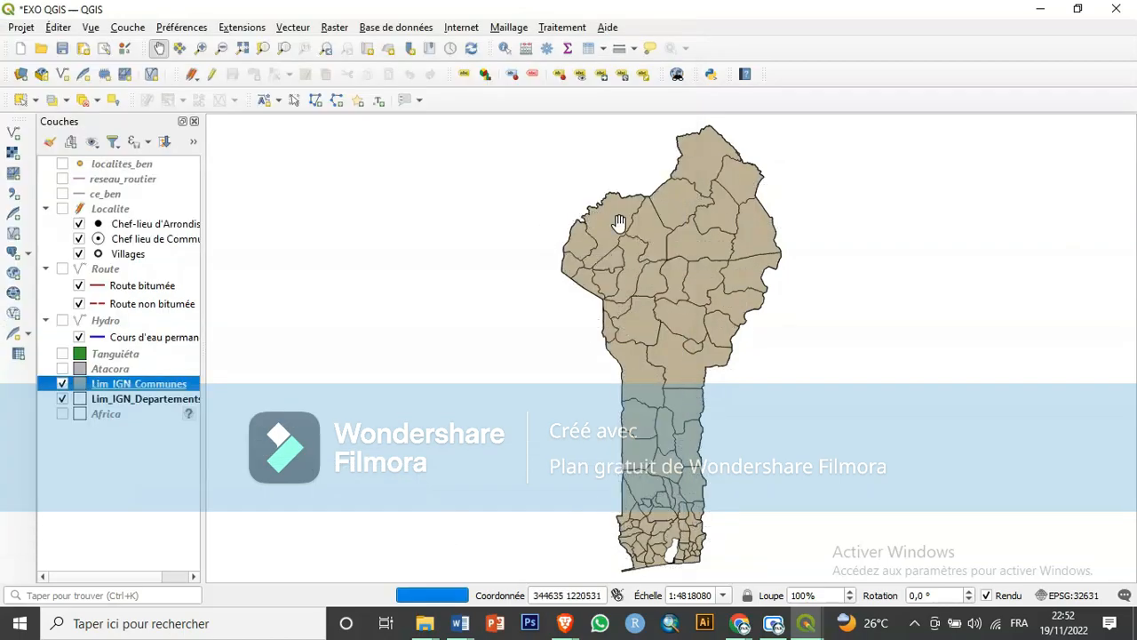
Examine which communes border Tanguiéta on the labelled commune map, comparing it with the print layout.
{"action": "scroll", "coordinate": [619, 222], "scroll_direction": "down", "scroll_amount": 2}
{"action": "scroll", "coordinate": [620, 222], "scroll_direction": "up", "scroll_amount": 3}
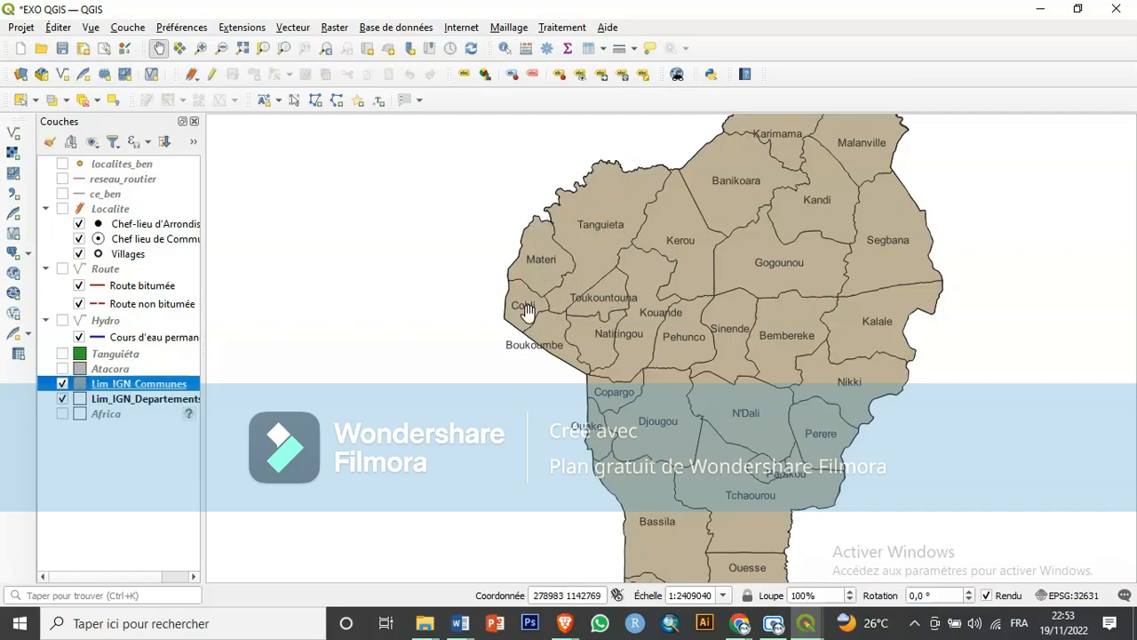
{"action": "left_click", "coordinate": [629, 220]}
{"action": "left_click_drag", "start_coordinate": [630, 221], "coordinate": [619, 249]}
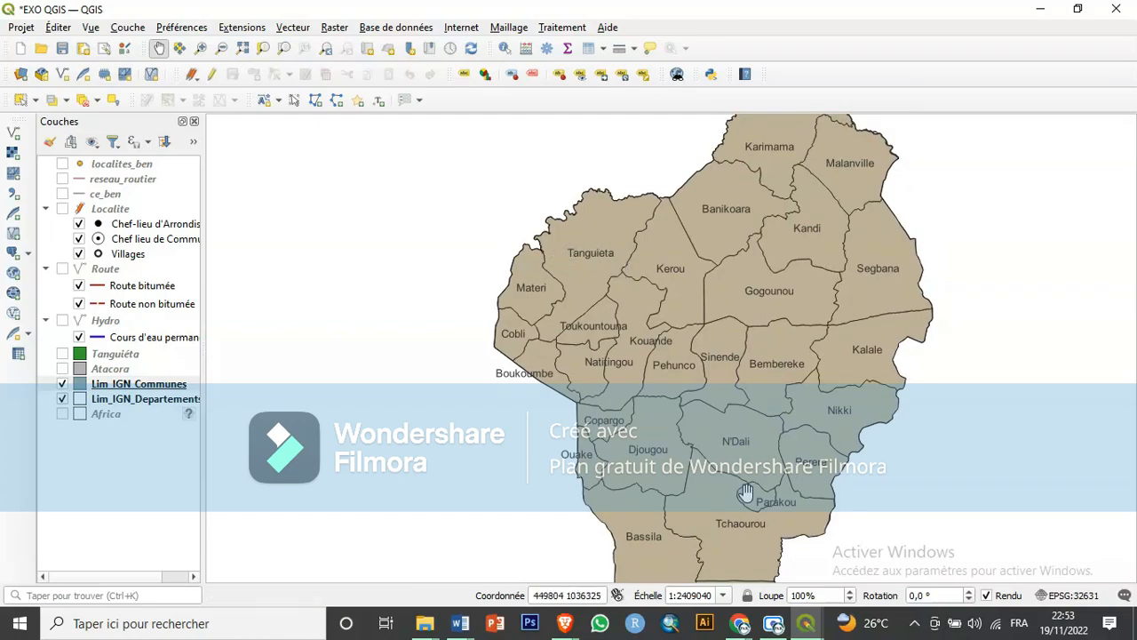
{"action": "mouse_move", "coordinate": [804, 629]}
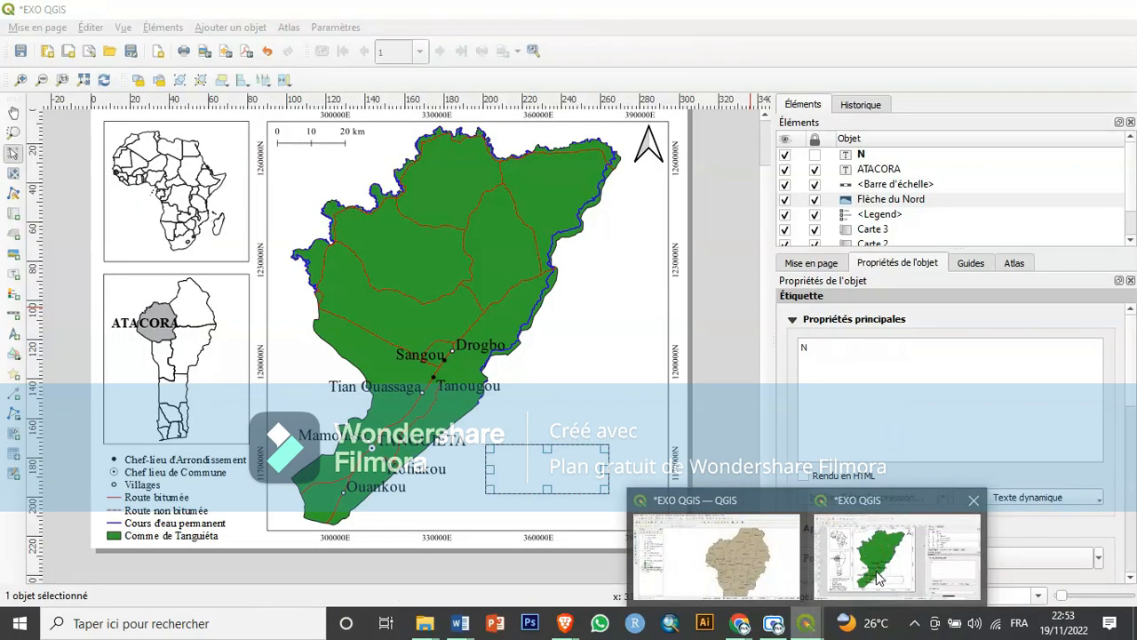
{"action": "left_click", "coordinate": [845, 587]}
{"action": "mouse_move", "coordinate": [814, 624]}
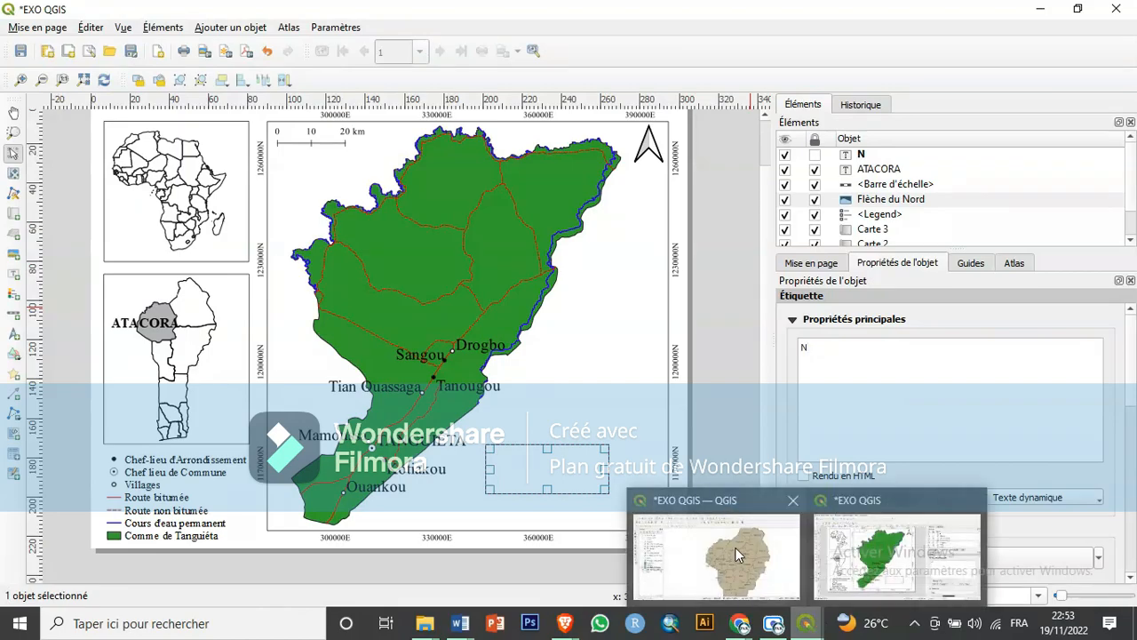
{"action": "left_click", "coordinate": [737, 554]}
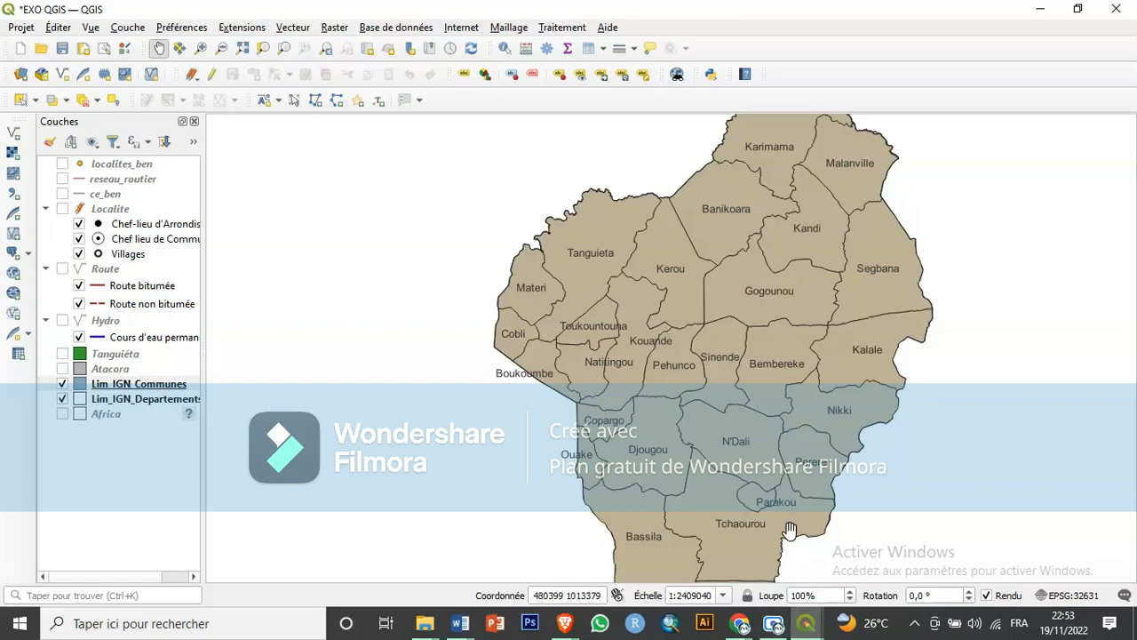
Back in the print layout, move the "N" label to the main map's west side and change its text to "Commune de Matéri".
{"action": "mouse_move", "coordinate": [805, 635]}
{"action": "left_click", "coordinate": [874, 569]}
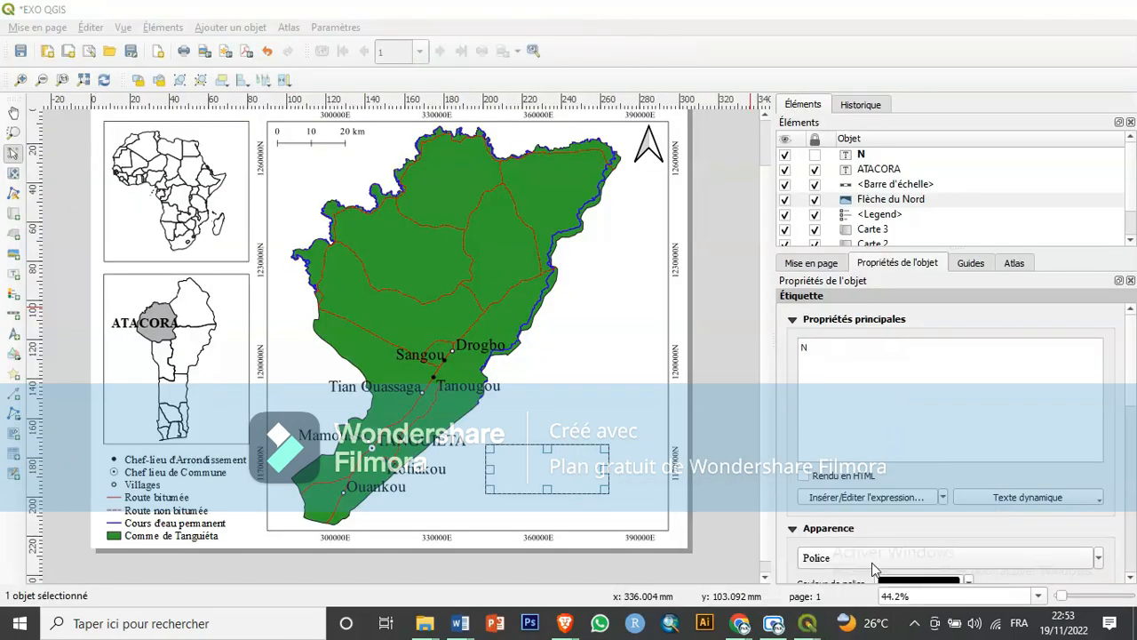
{"action": "left_click_drag", "start_coordinate": [551, 463], "coordinate": [290, 332]}
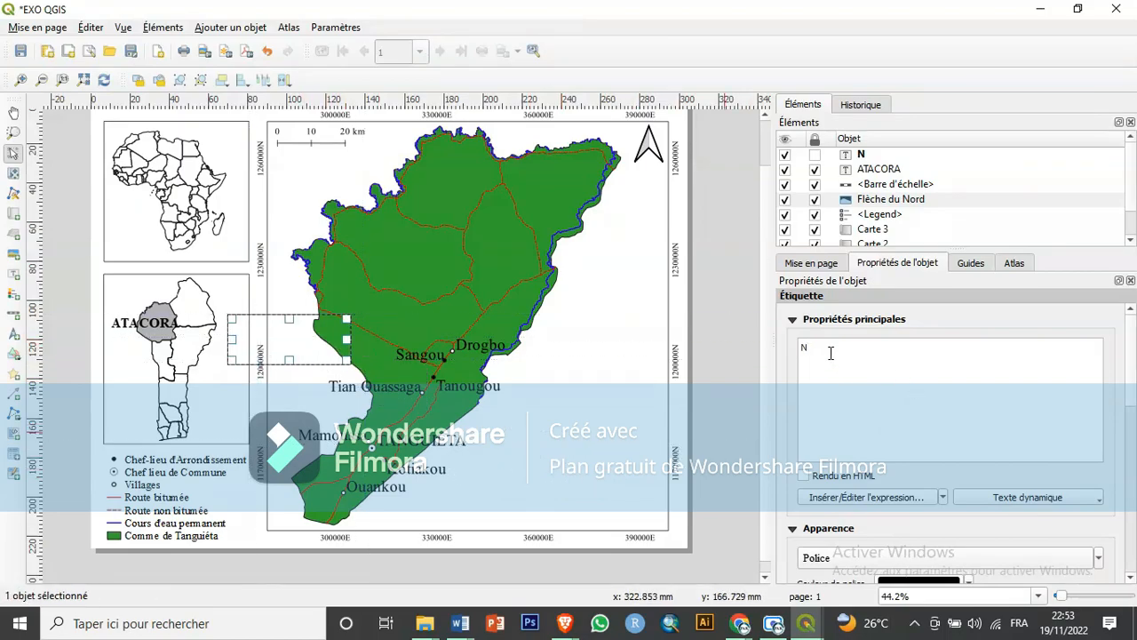
{"action": "key", "text": "BackSpace"}
{"action": "type", "text": "M"}
{"action": "key", "text": "BackSpace"}
{"action": "key", "text": "BackSpace"}
{"action": "type", "text": "Commune de Matéri"}
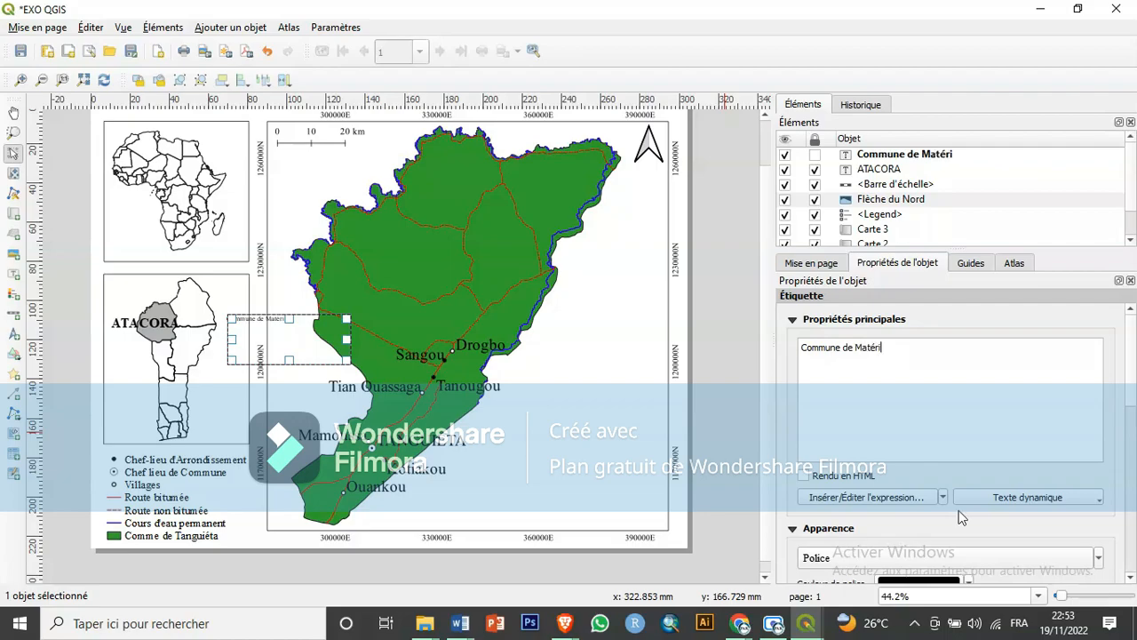
Set the Commune de Matéri label's font to bold (Gras) at size 16.
{"action": "left_click", "coordinate": [929, 558]}
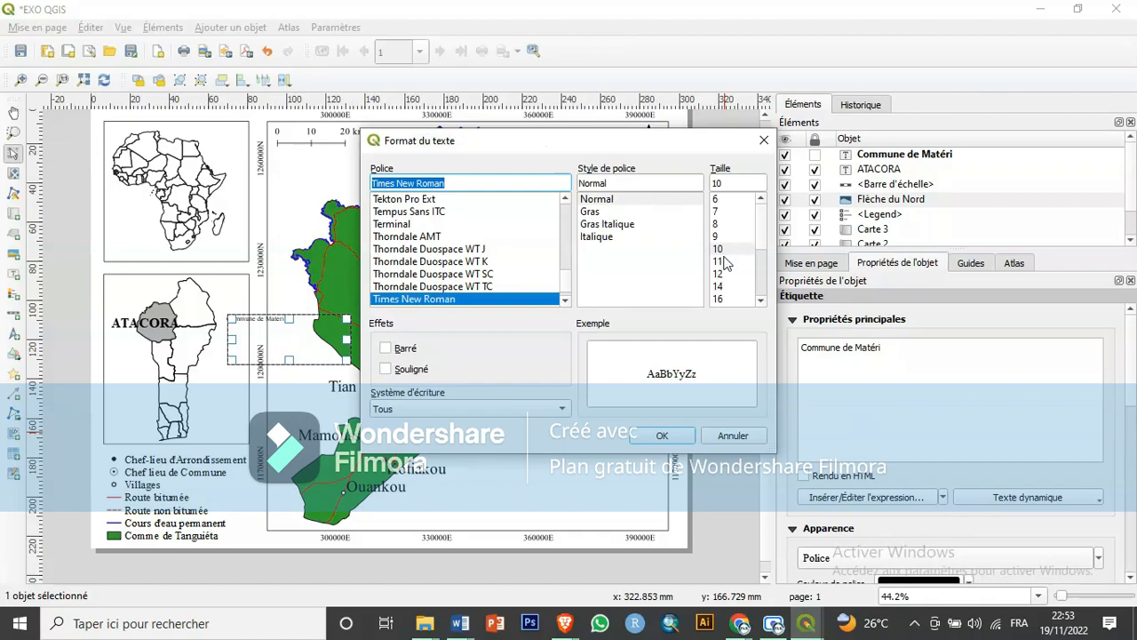
{"action": "left_click", "coordinate": [719, 286]}
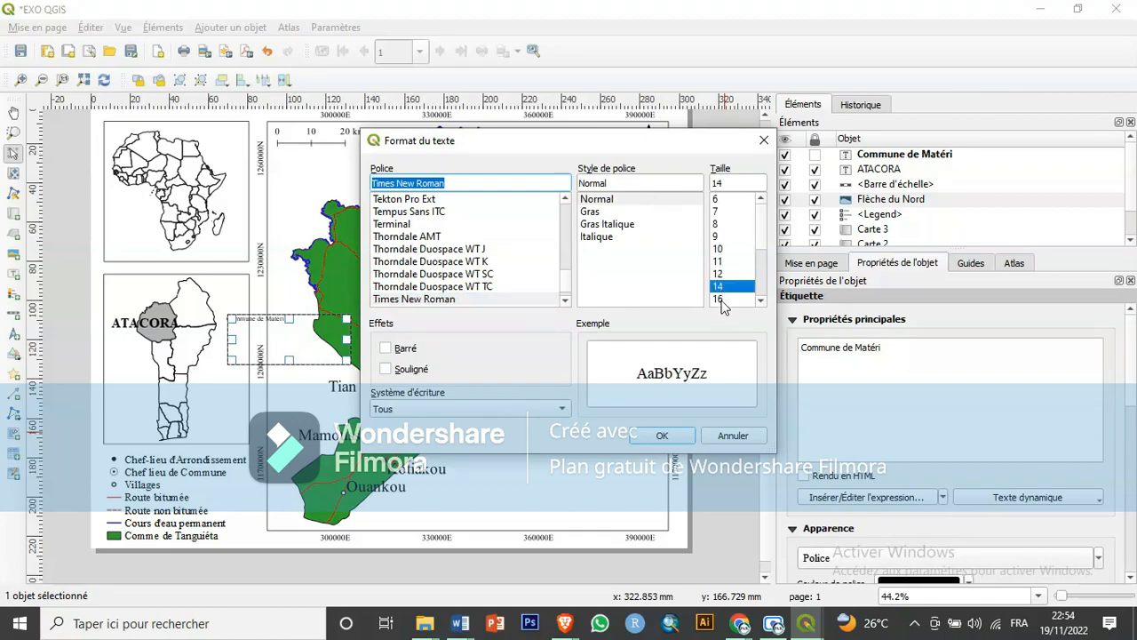
{"action": "left_click", "coordinate": [722, 301]}
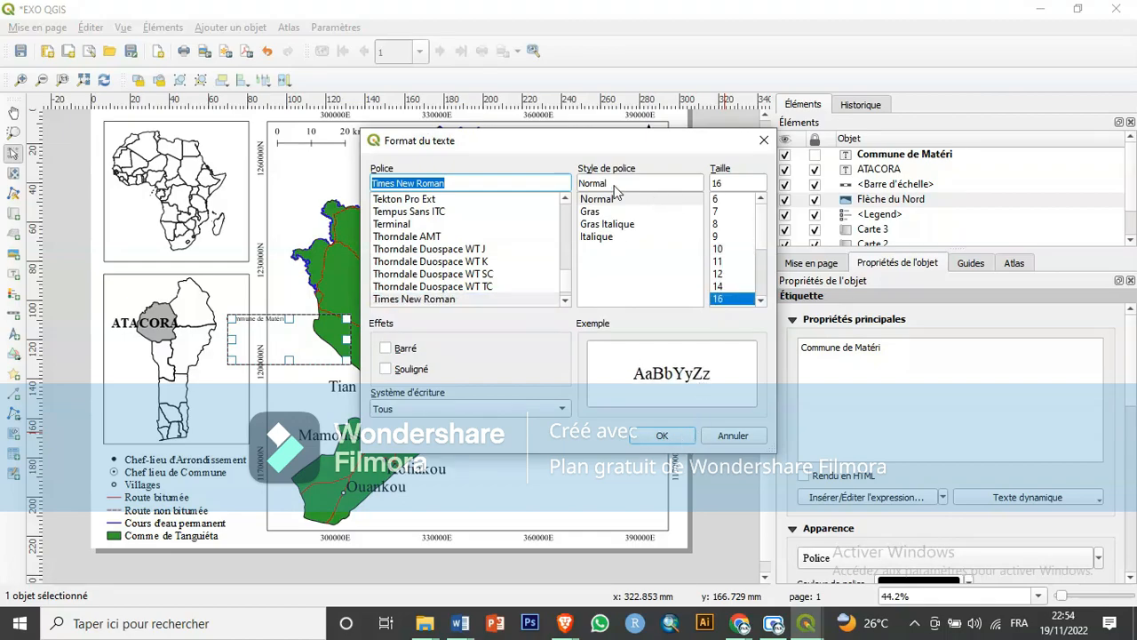
{"action": "left_click", "coordinate": [594, 212]}
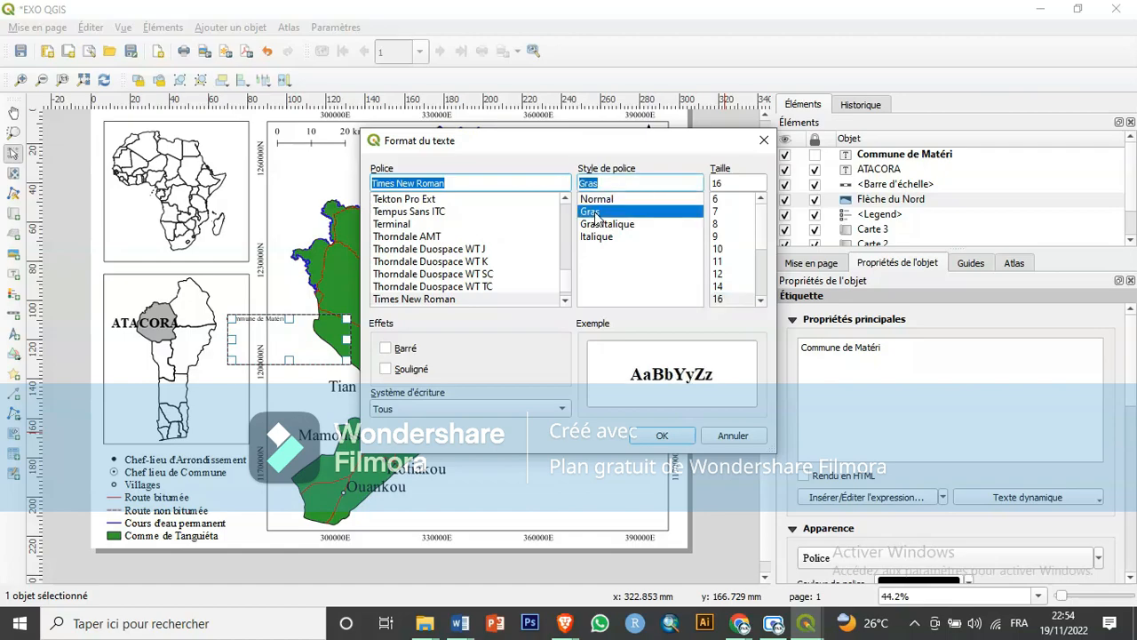
{"action": "left_click", "coordinate": [669, 442]}
Break the Matéri label's text into two lines after "Commune", narrow its frame and place it just inside the main map's west edge.
{"action": "left_click_drag", "start_coordinate": [302, 341], "coordinate": [317, 362]}
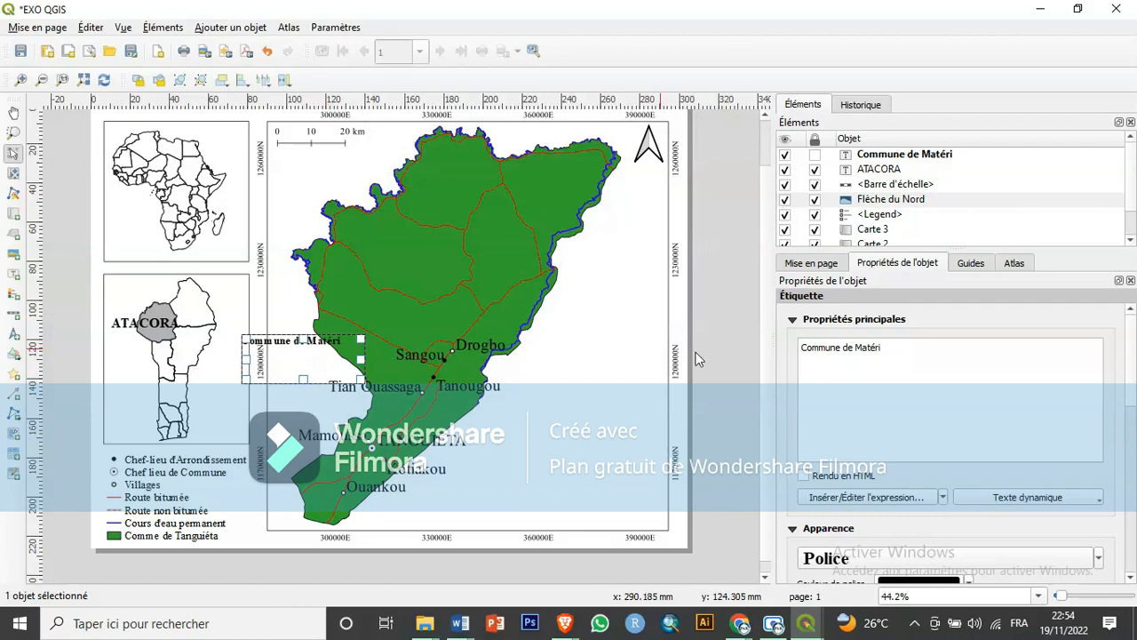
{"action": "left_click", "coordinate": [846, 347]}
{"action": "key", "text": "Return"}
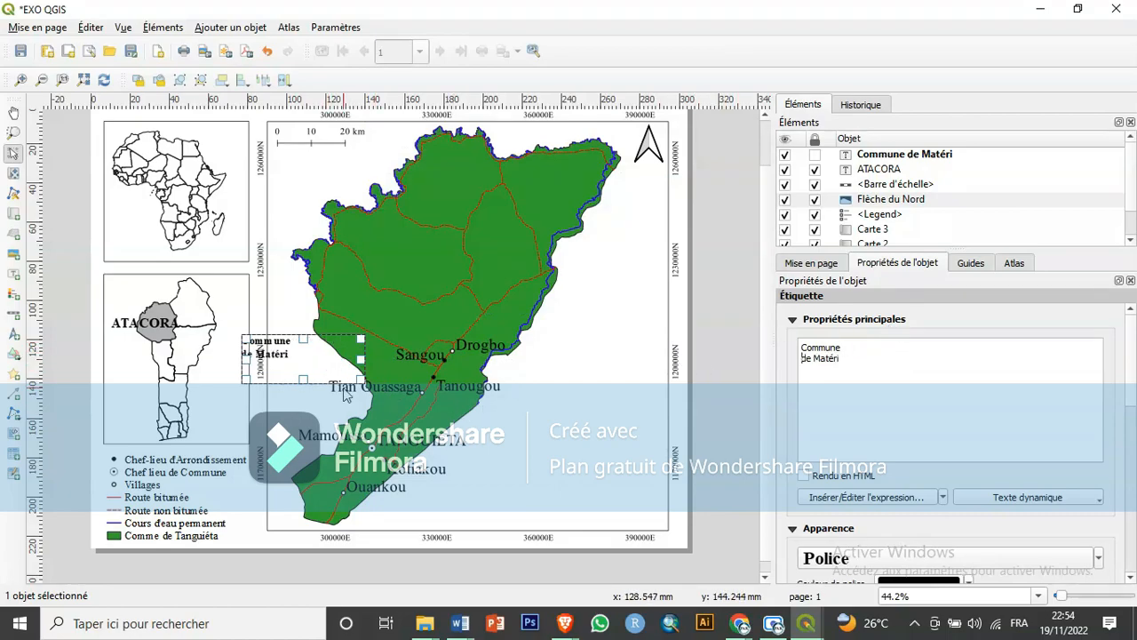
{"action": "left_click_drag", "start_coordinate": [341, 357], "coordinate": [318, 371]}
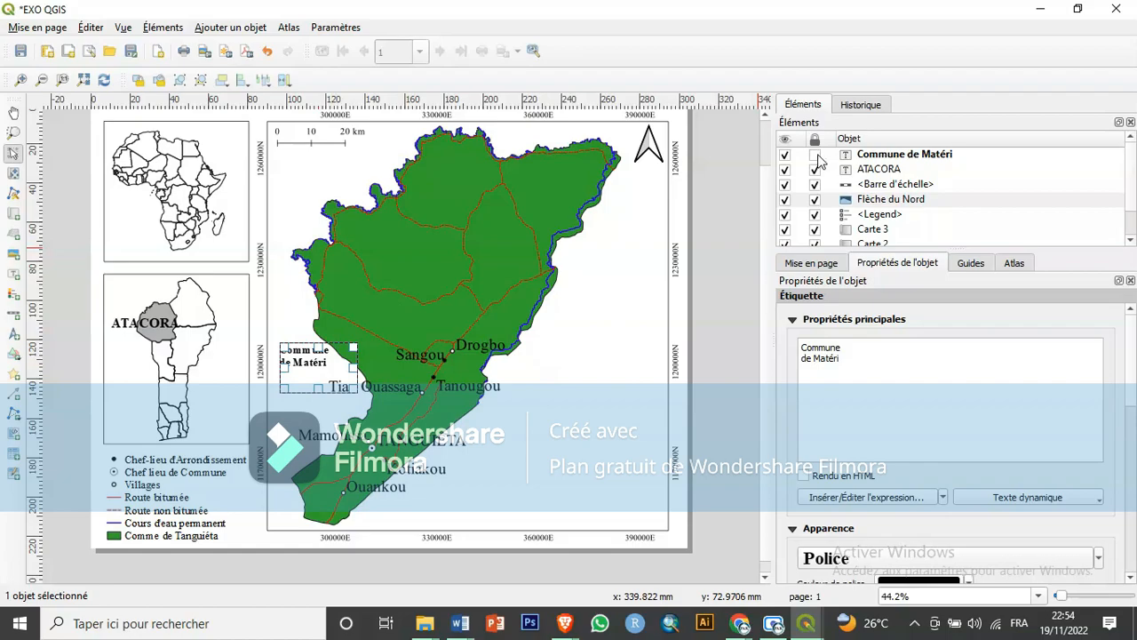
Copy the Commune de Matéri label and lock the original in place.
{"action": "left_click", "coordinate": [875, 156]}
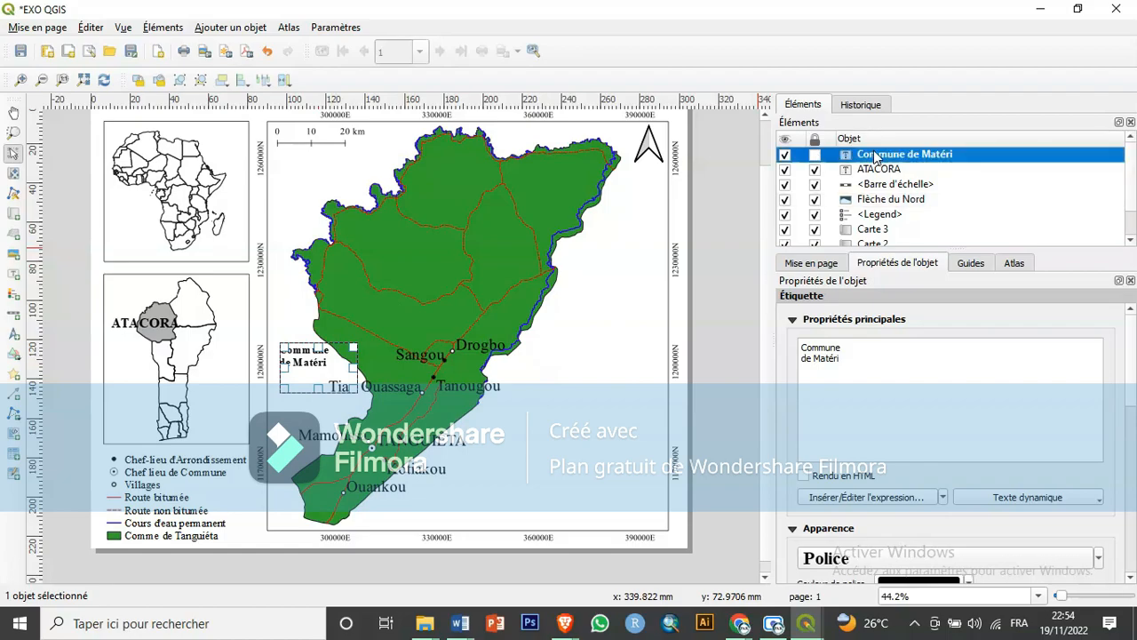
{"action": "right_click", "coordinate": [317, 369]}
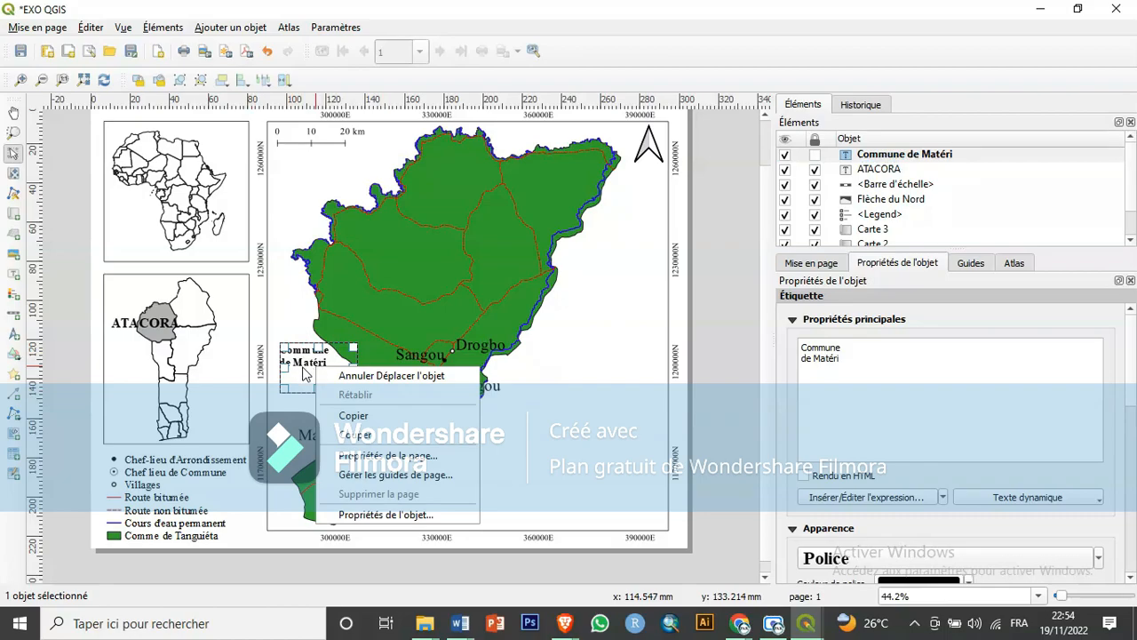
{"action": "left_click", "coordinate": [377, 414]}
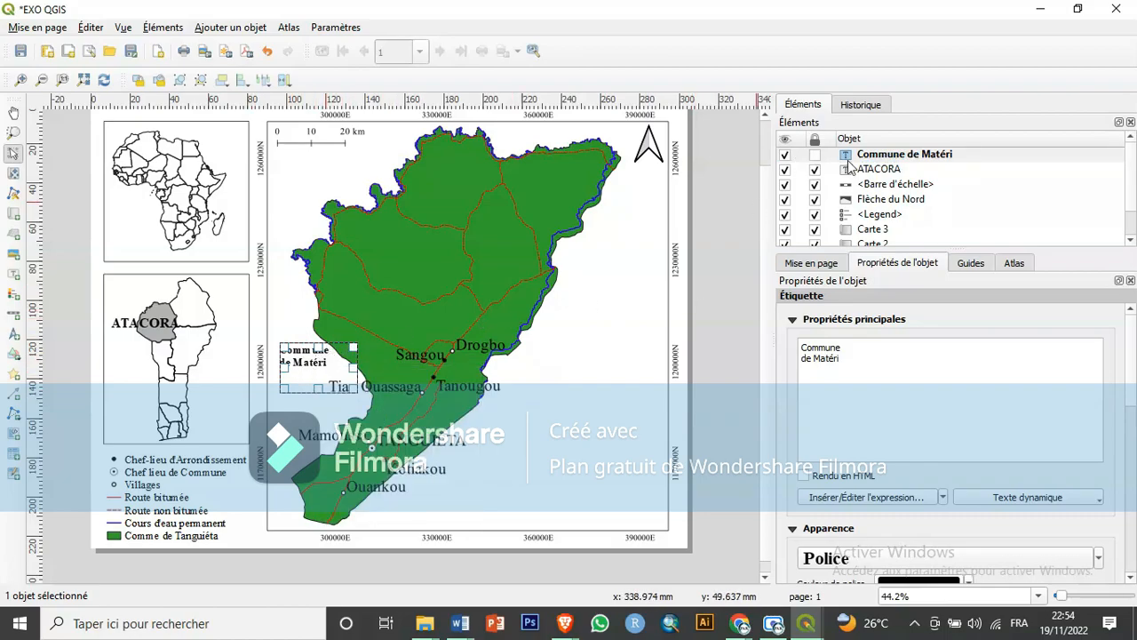
{"action": "left_click", "coordinate": [814, 156]}
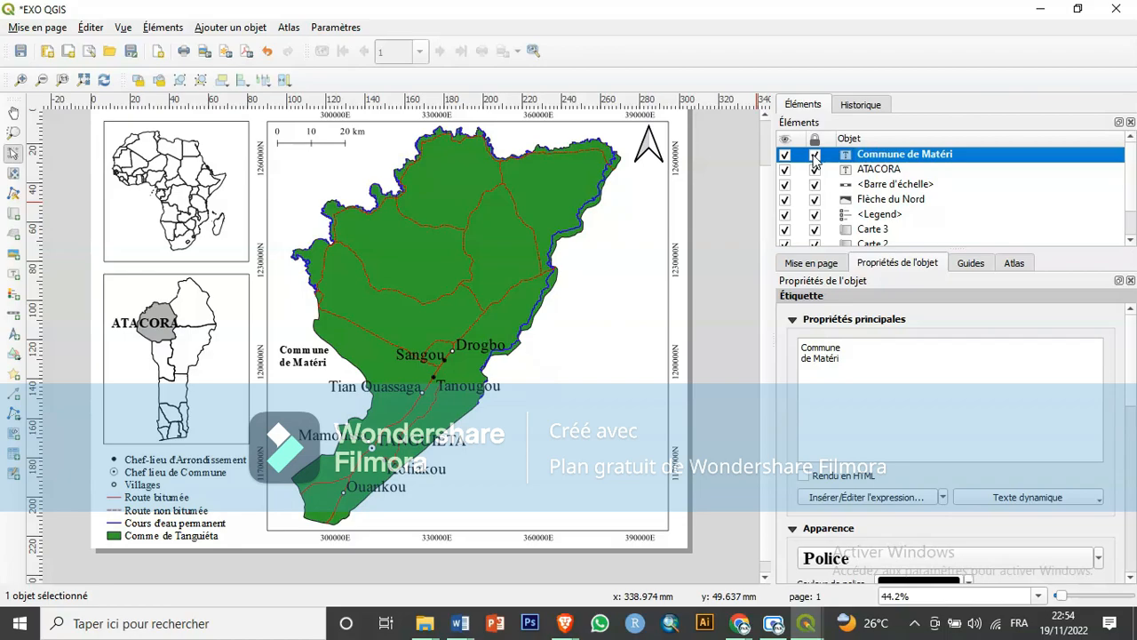
Paste the copied label into the empty area east of Tanguiéta and change its text to "Commune de Toucoutounan".
{"action": "left_click", "coordinate": [559, 358]}
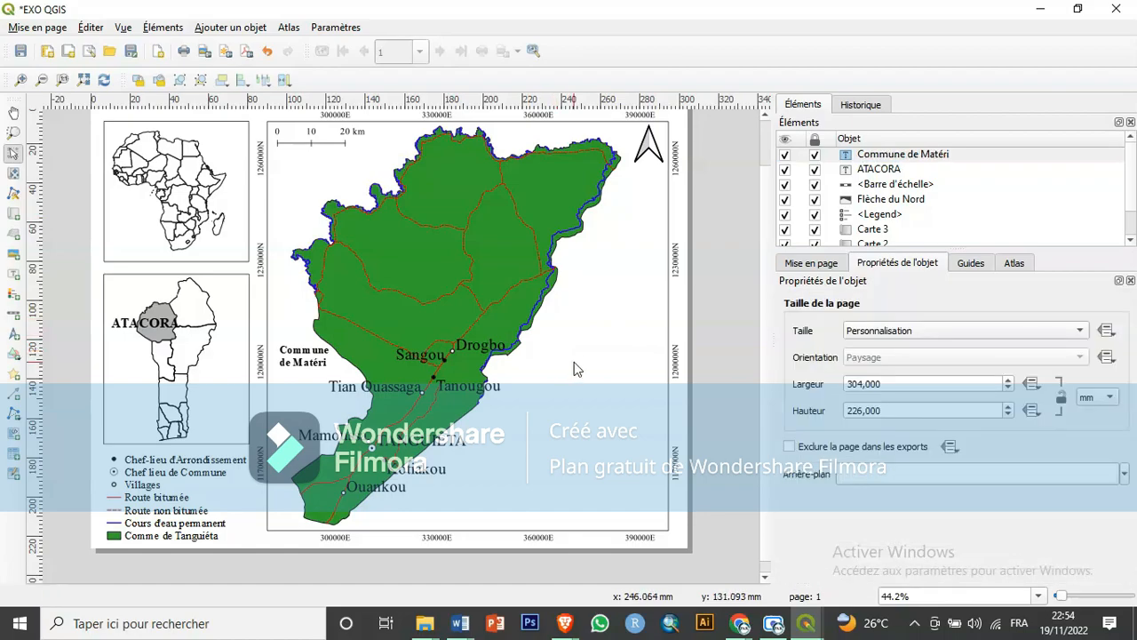
{"action": "key", "text": "ctrl+v"}
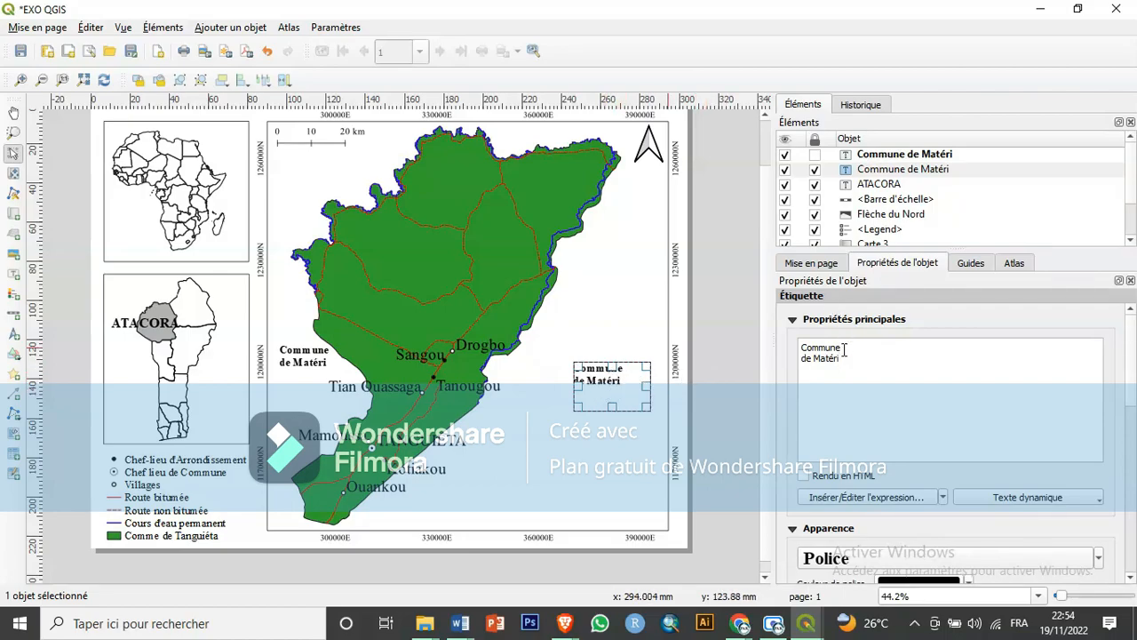
{"action": "key", "text": "BackSpace"}
{"action": "key", "text": "BackSpace"}
{"action": "key", "text": "BackSpace"}
{"action": "key", "text": "BackSpace"}
{"action": "key", "text": "BackSpace"}
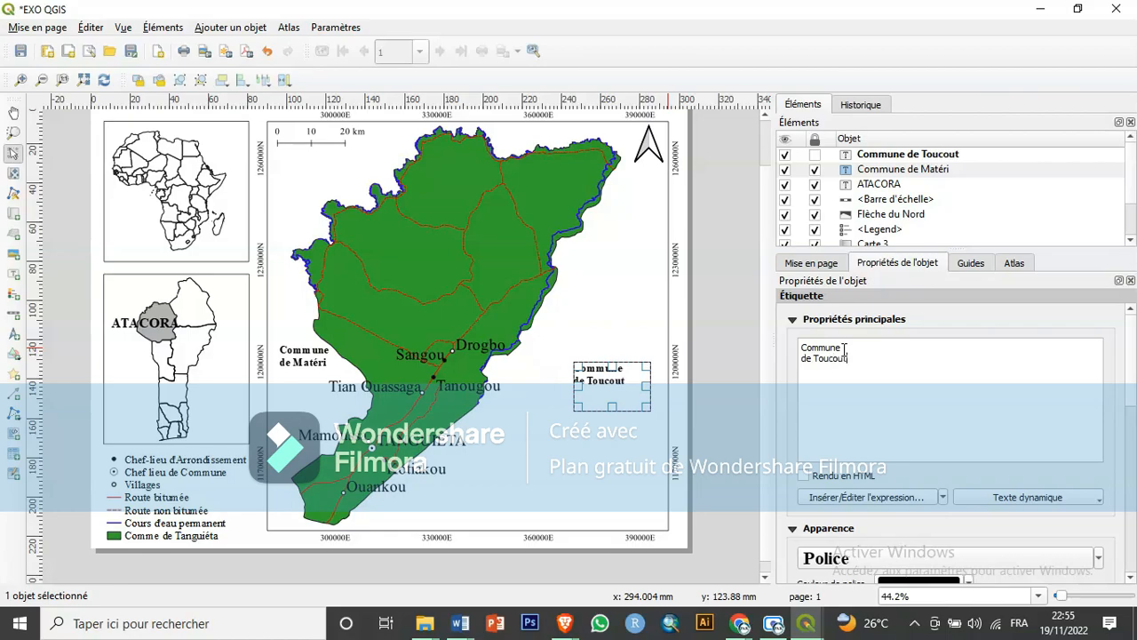
{"action": "type", "text": "Toucoutounan"}
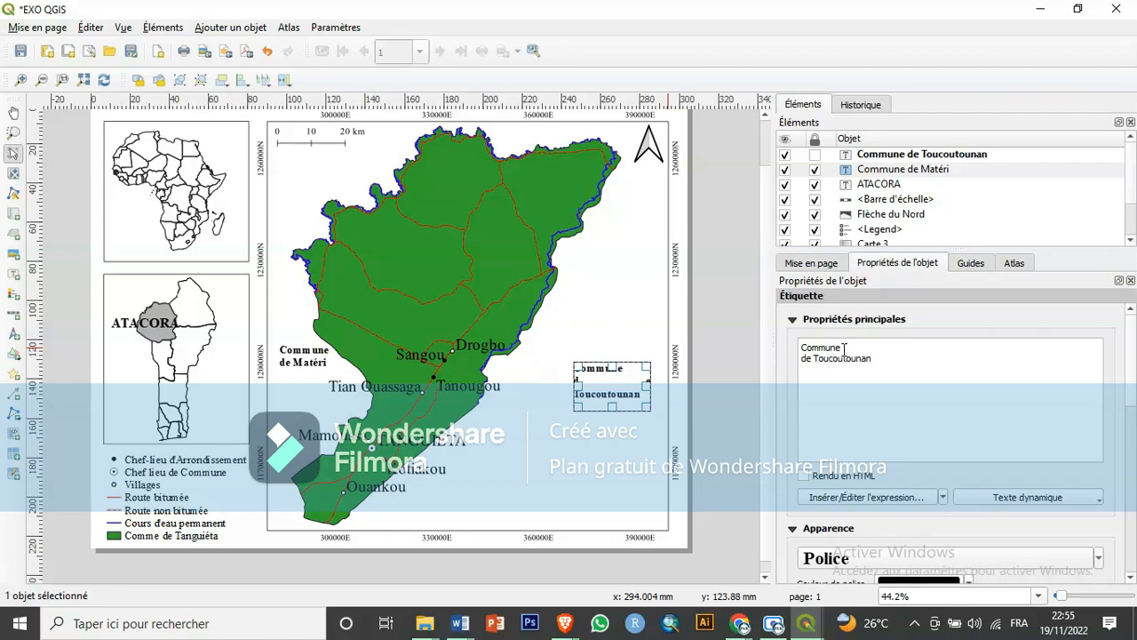
Widen the Commune de Toucoutounan label so the commune name fits on its second line, and move it beside Tanguiéta's southeastern boundary.
{"action": "left_click_drag", "start_coordinate": [576, 387], "coordinate": [555, 388]}
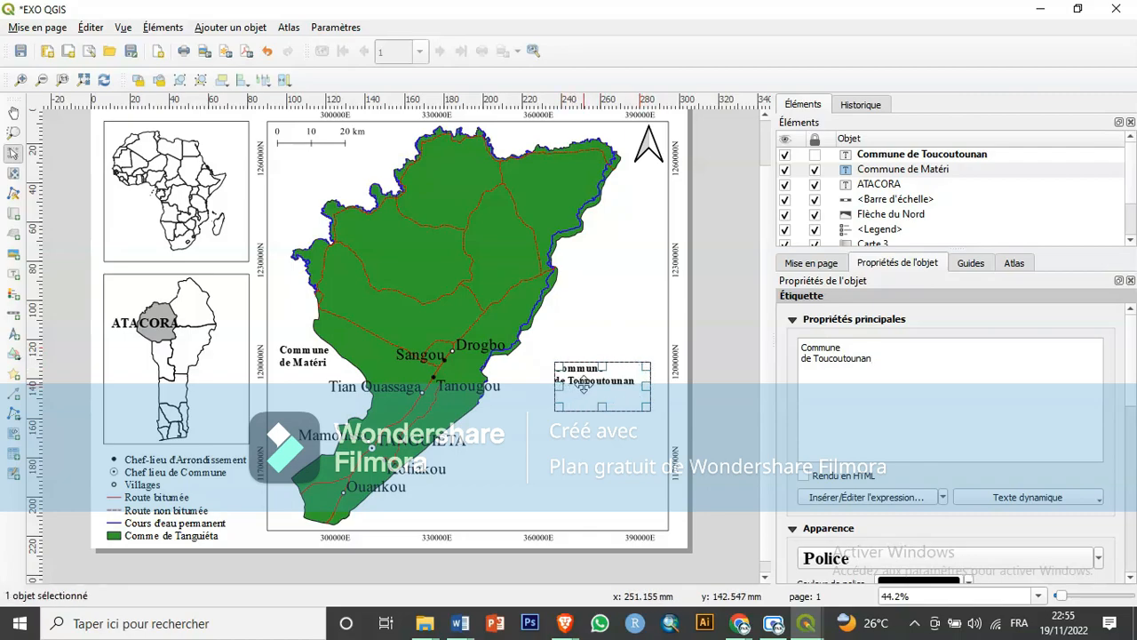
{"action": "right_click", "coordinate": [583, 385]}
{"action": "left_click", "coordinate": [547, 429]}
{"action": "left_click_drag", "start_coordinate": [613, 389], "coordinate": [477, 511]}
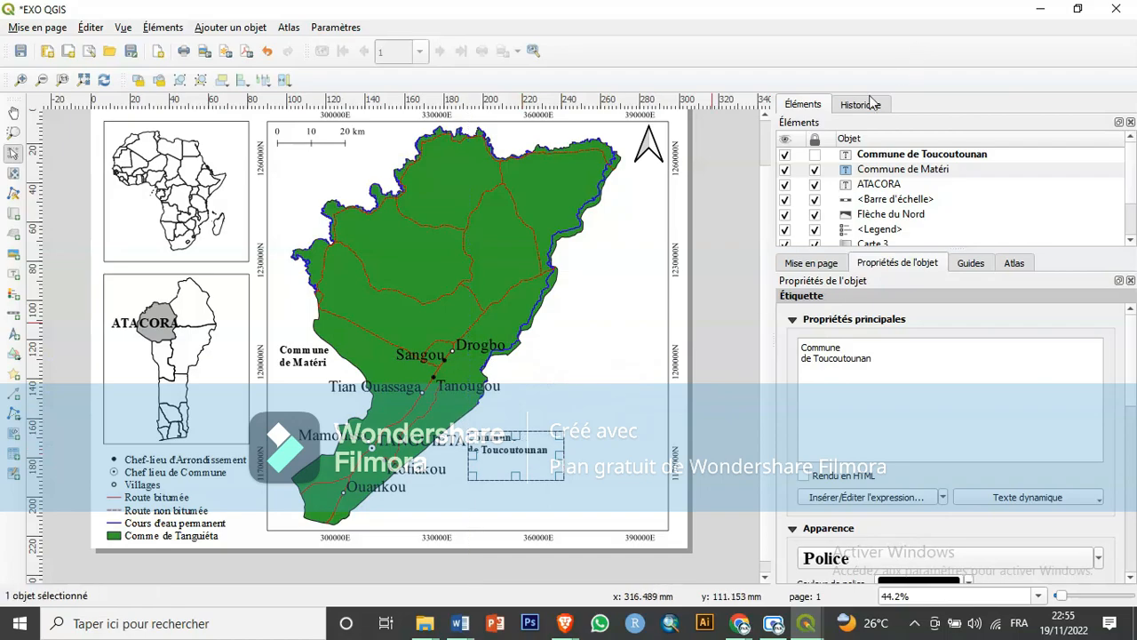
Lock the Commune de Toucoutounan label and draw a new label frame in the main map's southeast corner.
{"action": "left_click", "coordinate": [818, 155]}
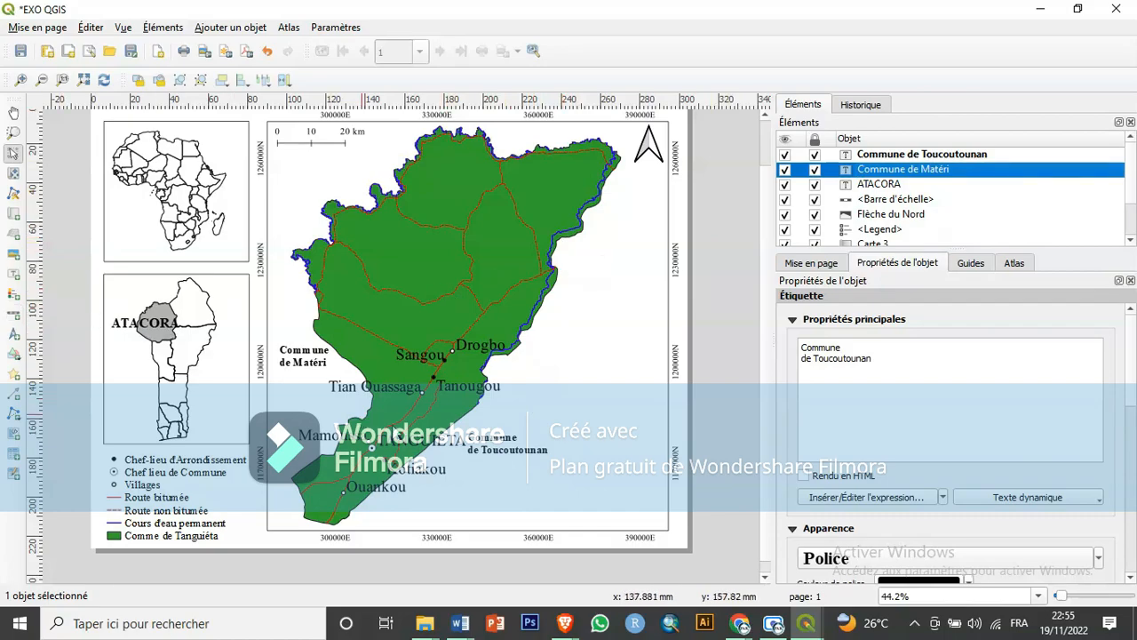
{"action": "left_click", "coordinate": [14, 274]}
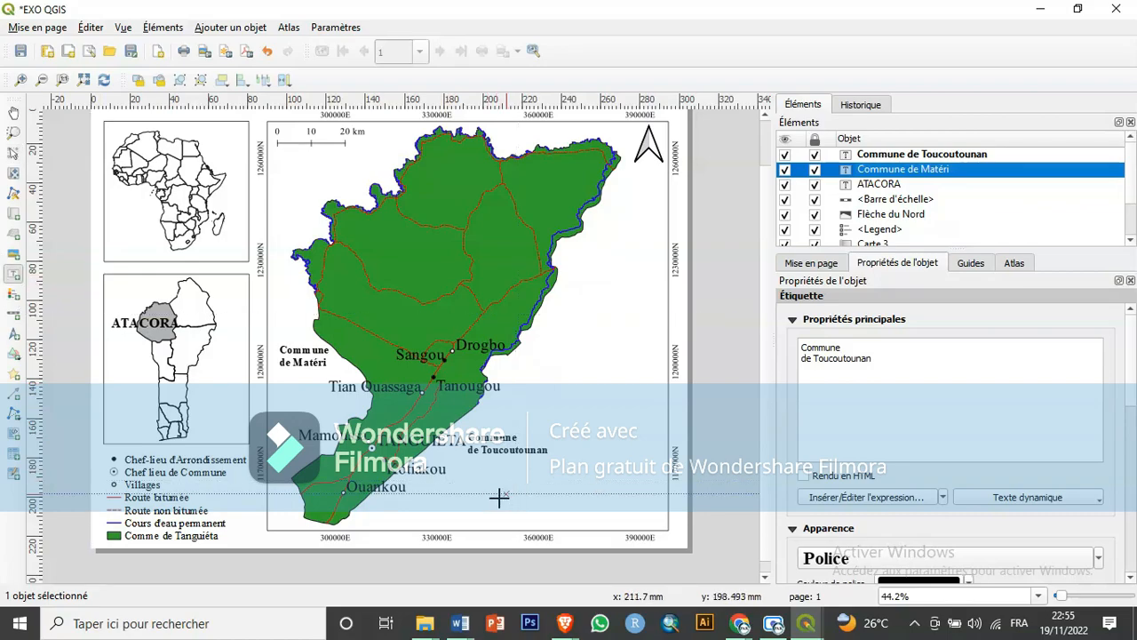
{"action": "left_click_drag", "start_coordinate": [495, 502], "coordinate": [666, 527]}
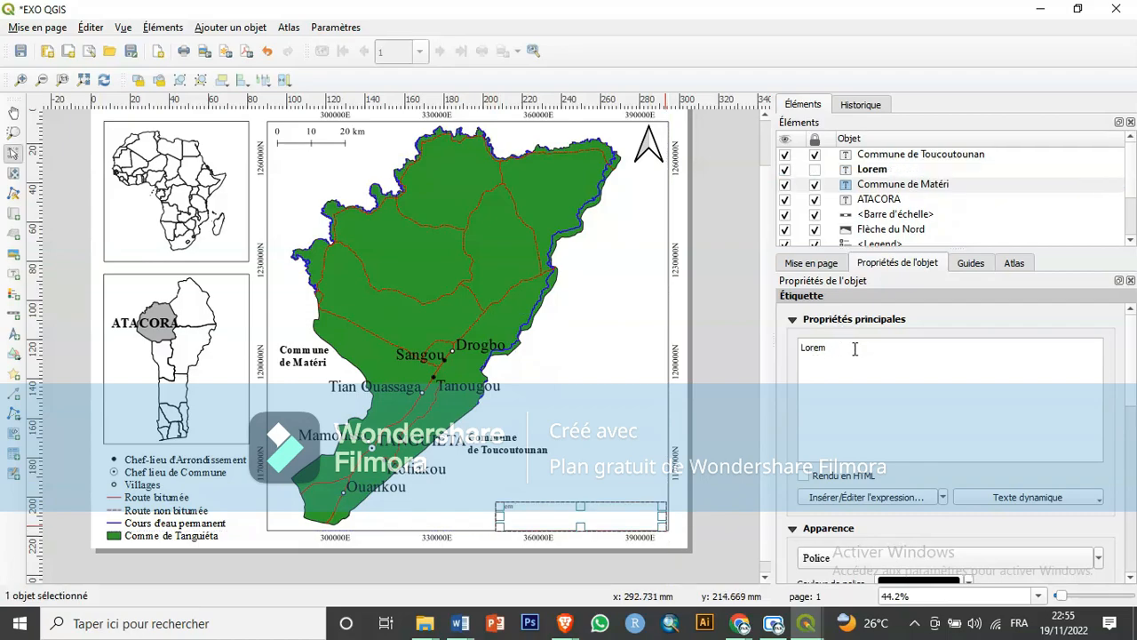
Replace the new label's placeholder text with "Source: Lim IGN 1992".
{"action": "key", "text": "BackSpace"}
{"action": "key", "text": "BackSpace"}
{"action": "type", "text": "Source:"}
{"action": "type", "text": "Lim"}
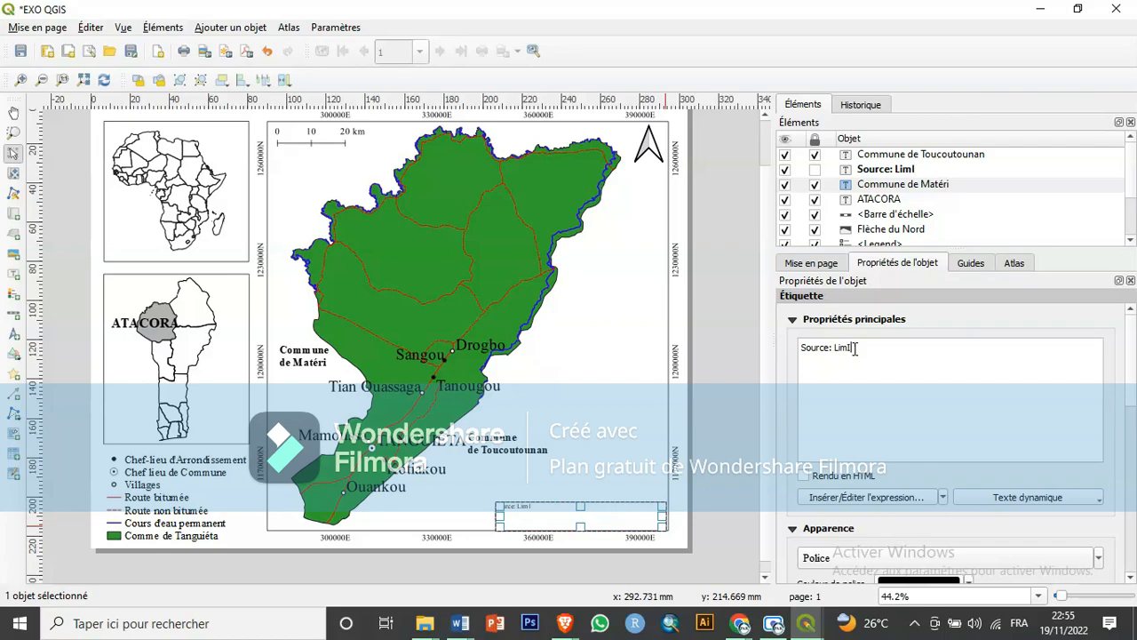
{"action": "key", "text": "BackSpace"}
{"action": "type", "text": "IGN"}
{"action": "type", "text": "199"}
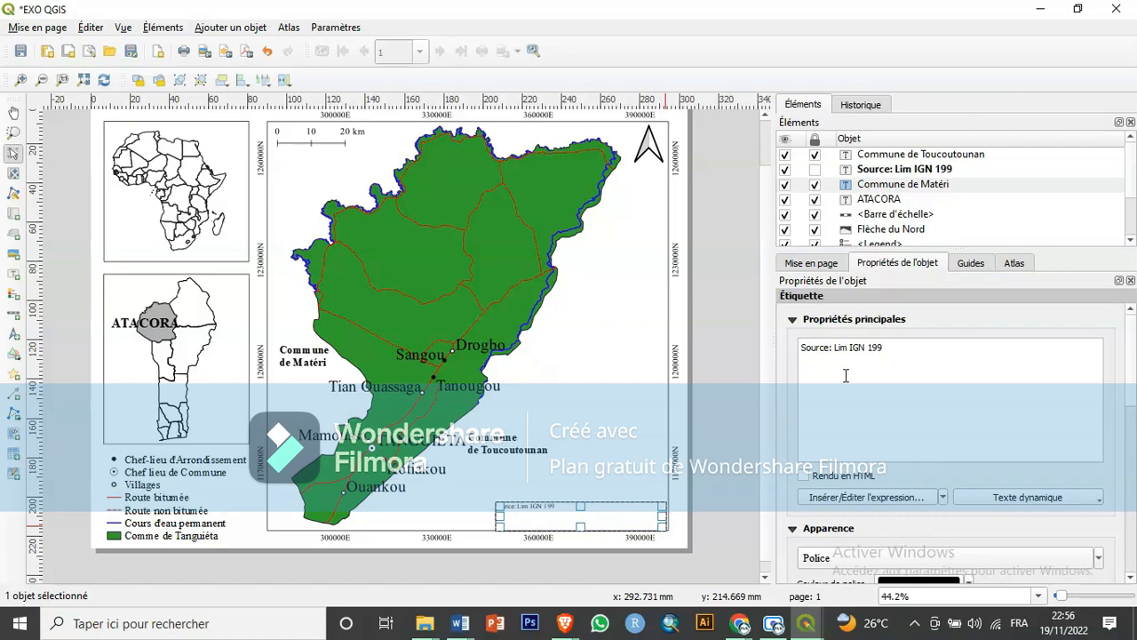
{"action": "type", "text": "2 "}
Add a second line to the source label reading "Conception:" followed by the map author's full name.
{"action": "type", "text": "s"}
{"action": "key", "text": "BackSpace"}
{"action": "type", "text": "S"}
{"action": "key", "text": "BackSpace"}
{"action": "type", "text": "c"}
{"action": "key", "text": "BackSpace"}
{"action": "type", "text": "Cp"}
{"action": "key", "text": "BackSpace"}
{"action": "type", "text": "onception"}
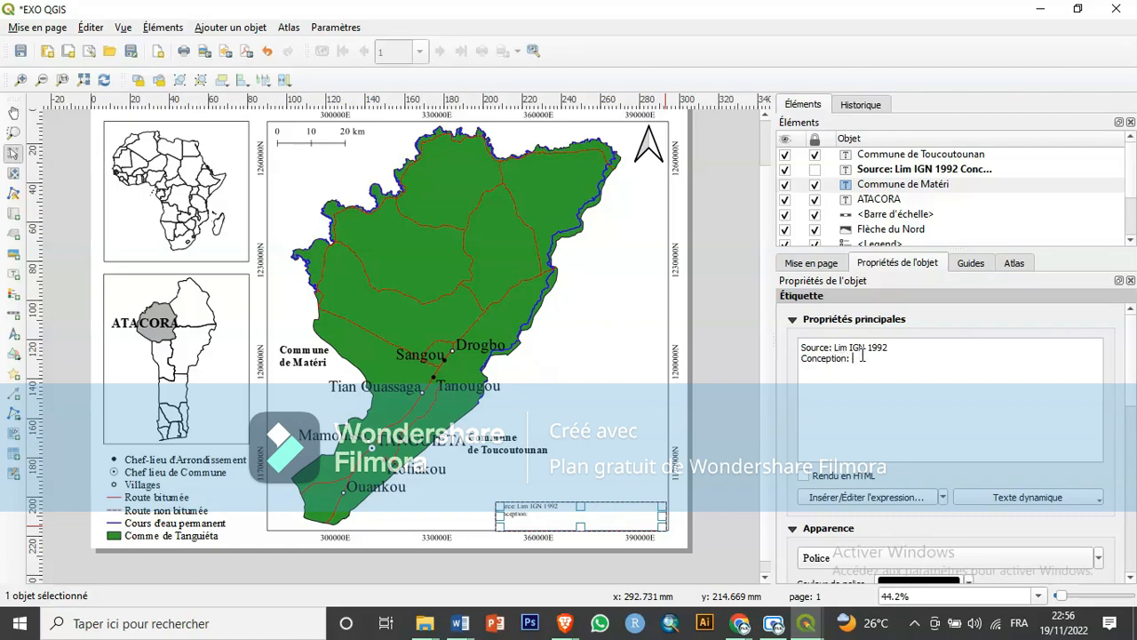
{"action": "type", "text": ": AKOTCHAYE Odilon"}
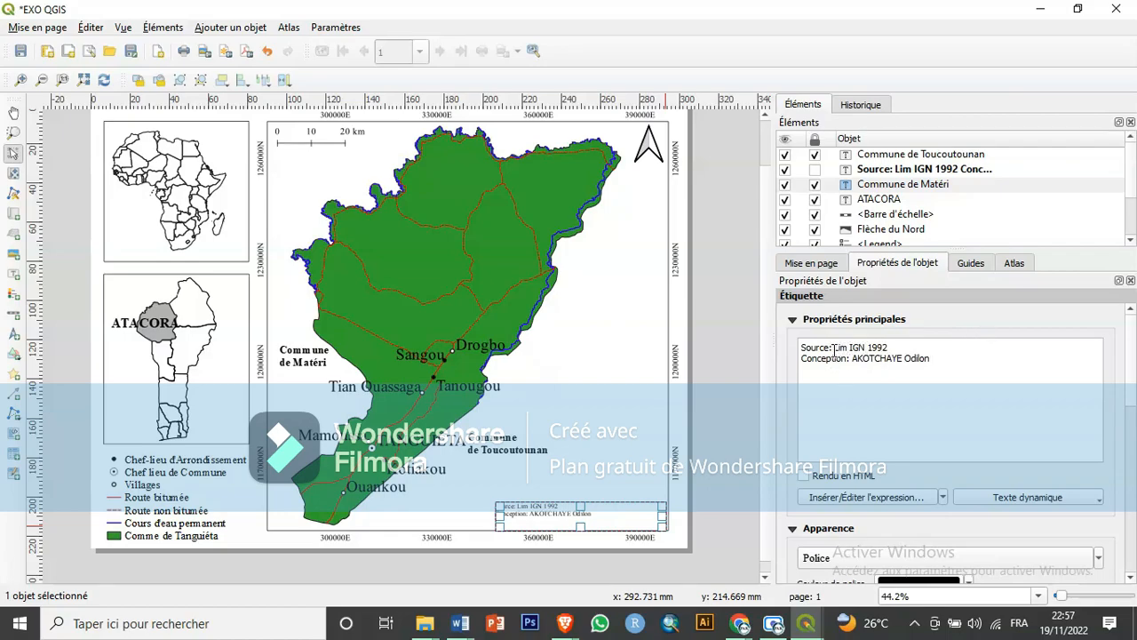
Insert "Fond topographique, " before "Lim IGN 1992" in the source line of the label.
{"action": "type", "text": "Fo"}
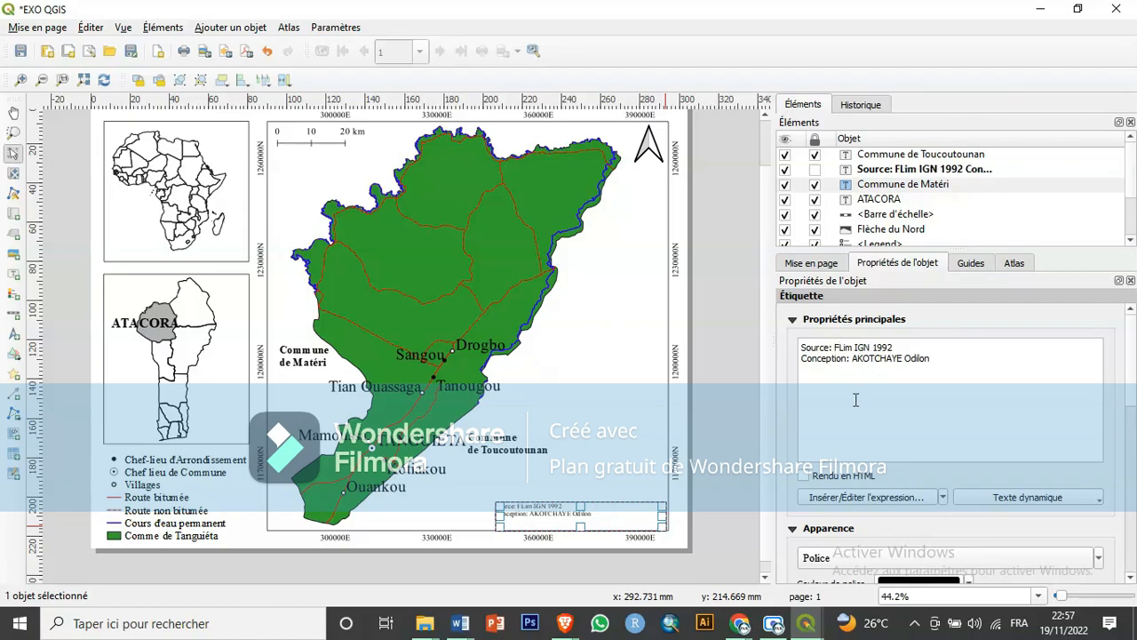
{"action": "type", "text": "nd t"}
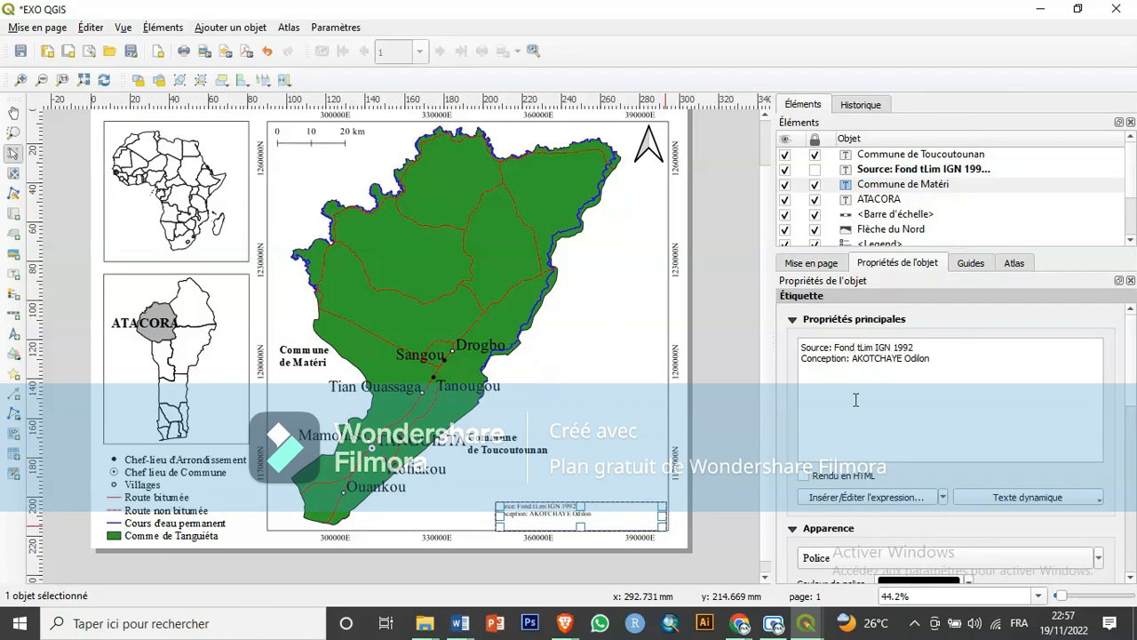
{"action": "type", "text": "opograp"}
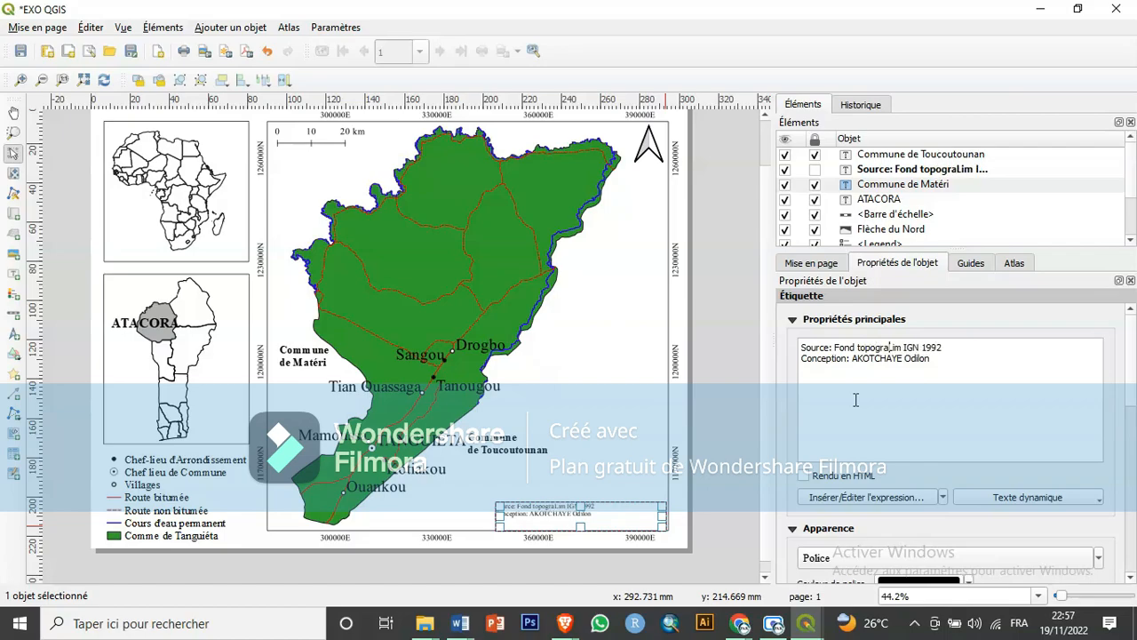
{"action": "type", "text": "hique"}
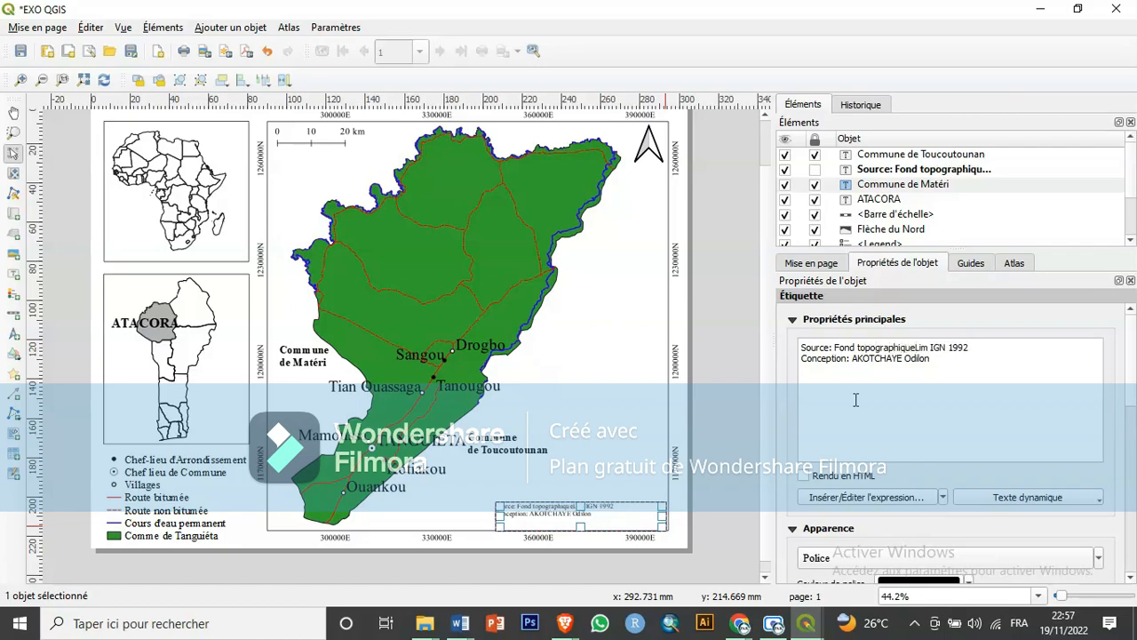
{"action": "type", "text": ","}
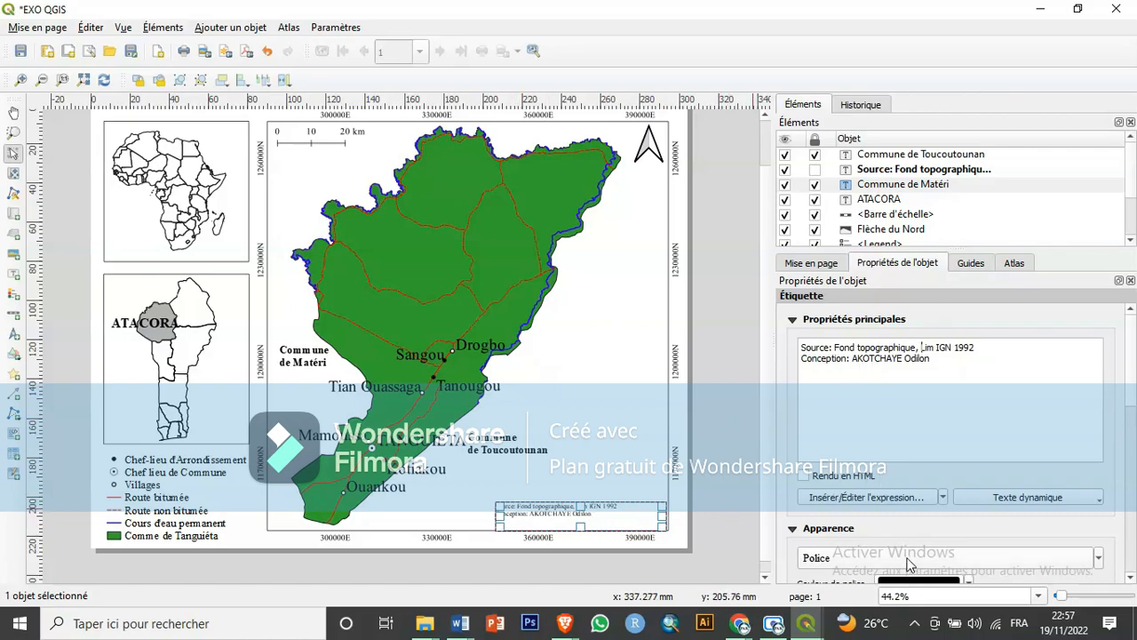
Slightly enlarge the source label's text and shrink its frame toward the main map's southeast corner.
{"action": "scroll", "coordinate": [909, 565], "scroll_direction": "up", "scroll_amount": 3}
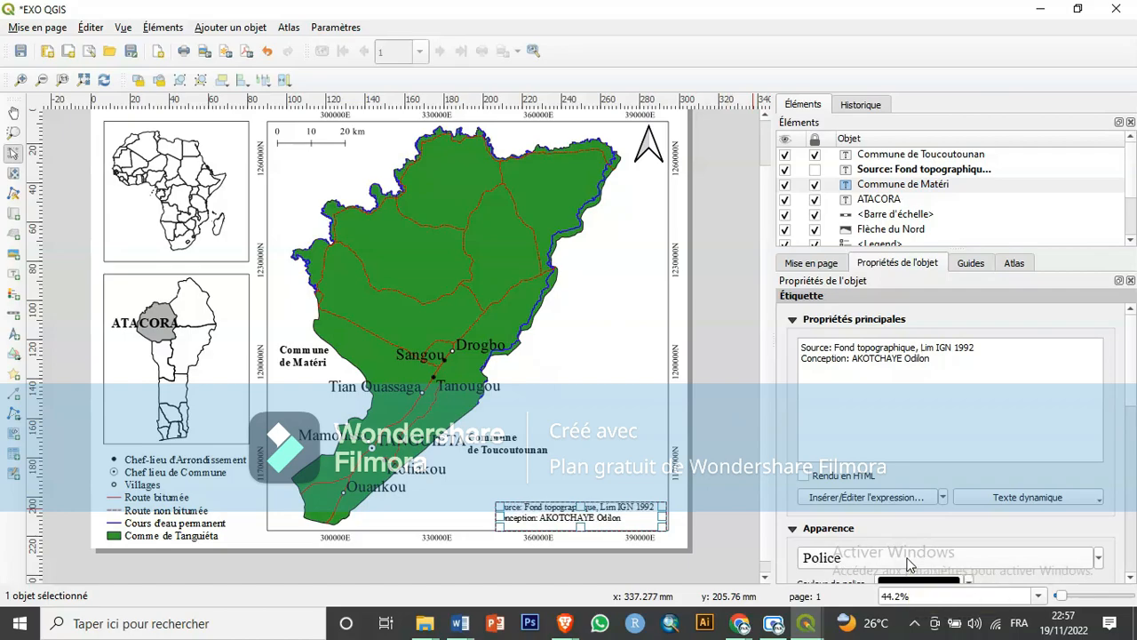
{"action": "scroll", "coordinate": [908, 565], "scroll_direction": "down", "scroll_amount": 1}
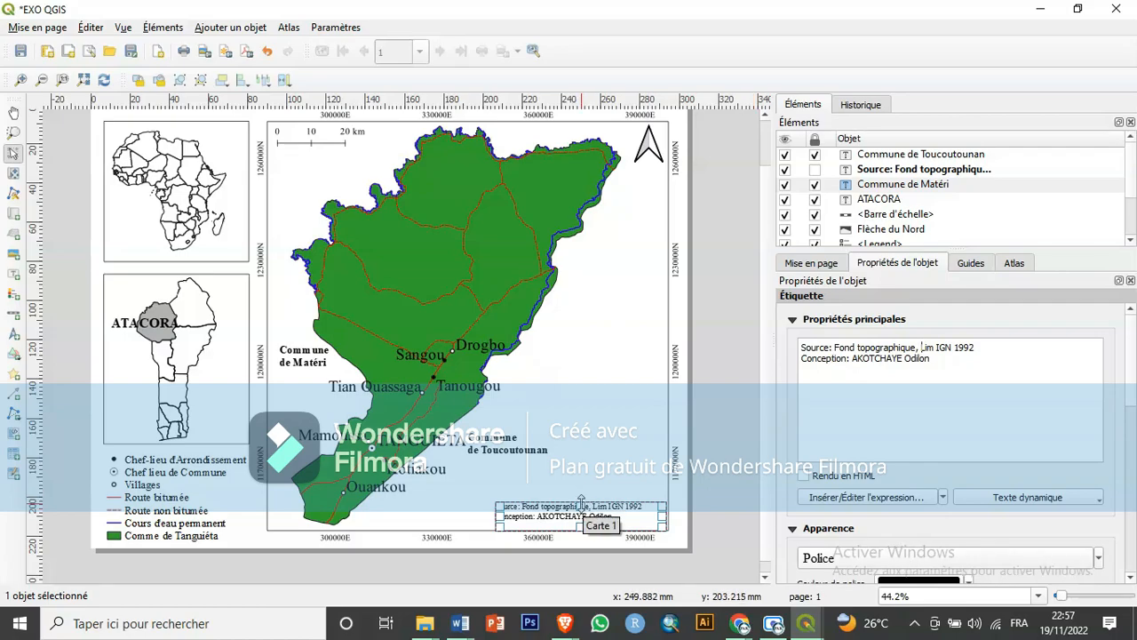
{"action": "left_click_drag", "start_coordinate": [581, 503], "coordinate": [580, 507]}
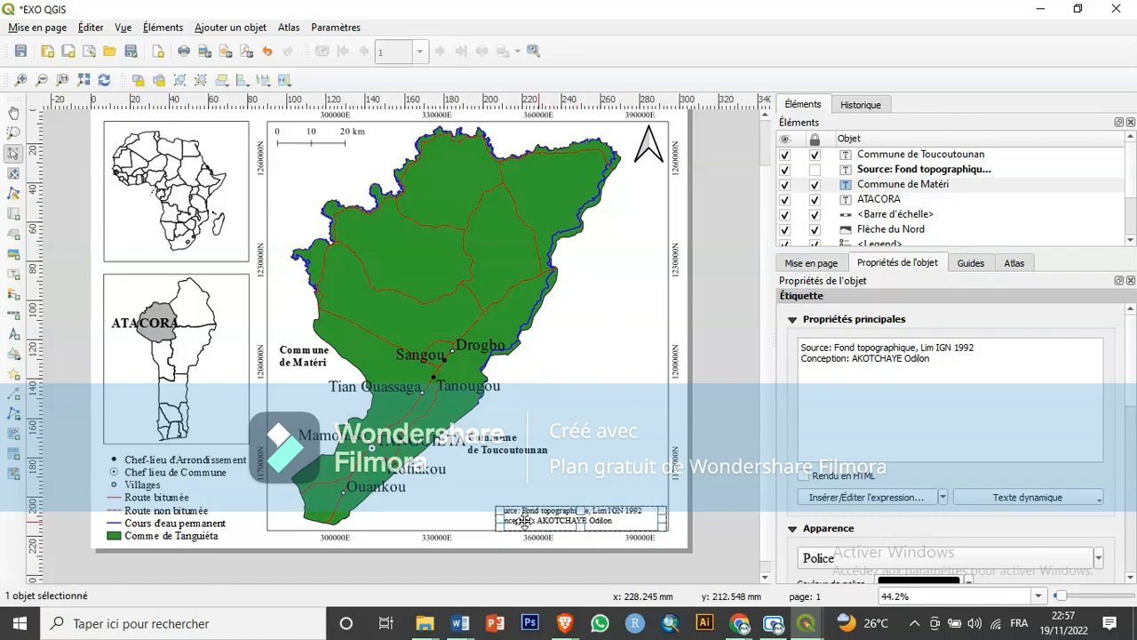
{"action": "left_click_drag", "start_coordinate": [497, 520], "coordinate": [518, 519]}
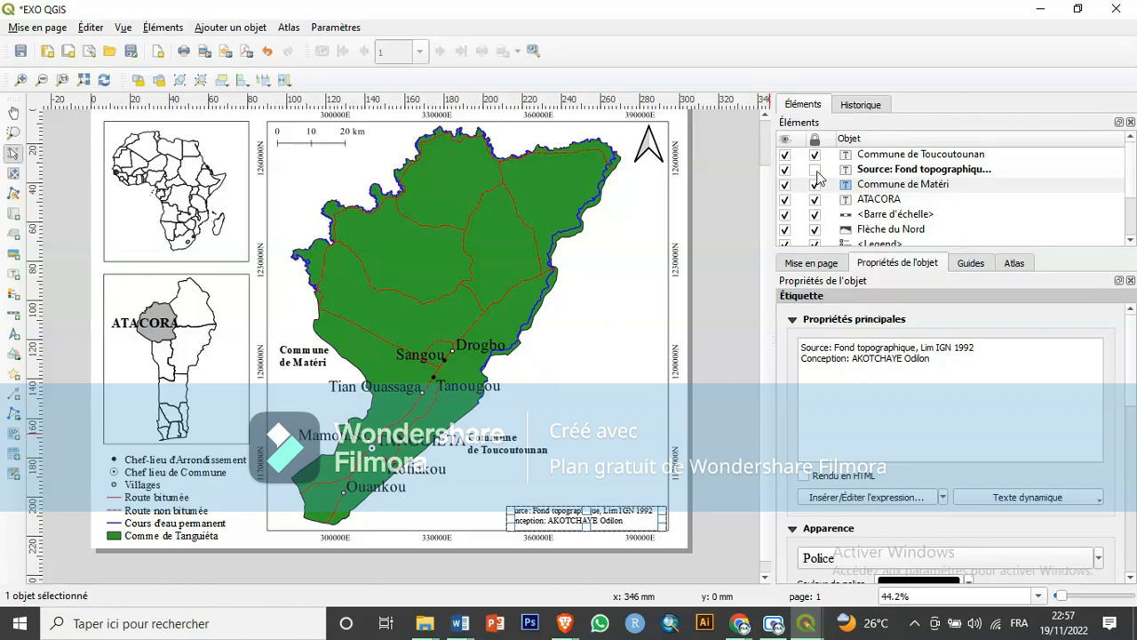
Lock the source label and draw an arrow from Benin on the Africa locator to ATACORA on the Benin locator.
{"action": "left_click", "coordinate": [815, 170]}
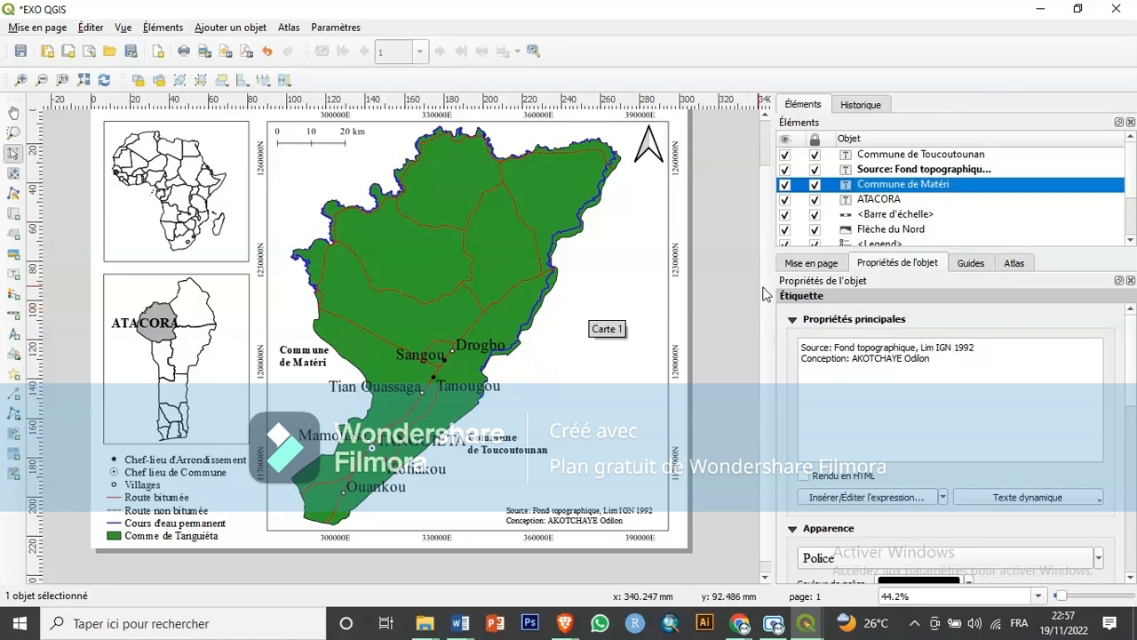
{"action": "left_click_drag", "start_coordinate": [765, 289], "coordinate": [766, 273]}
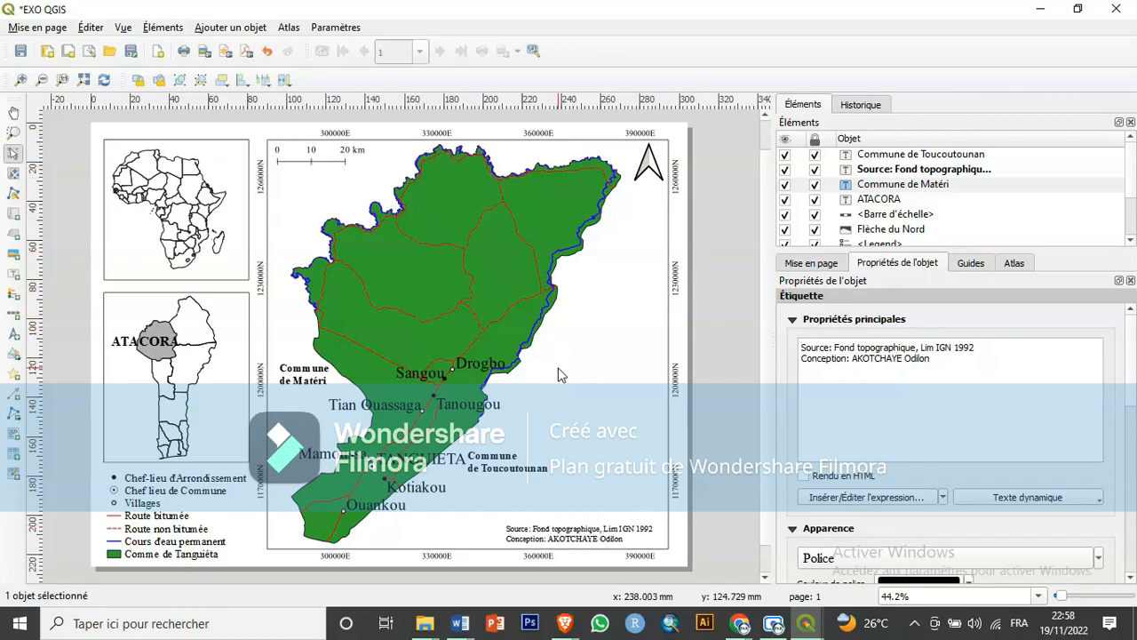
{"action": "left_click", "coordinate": [13, 395]}
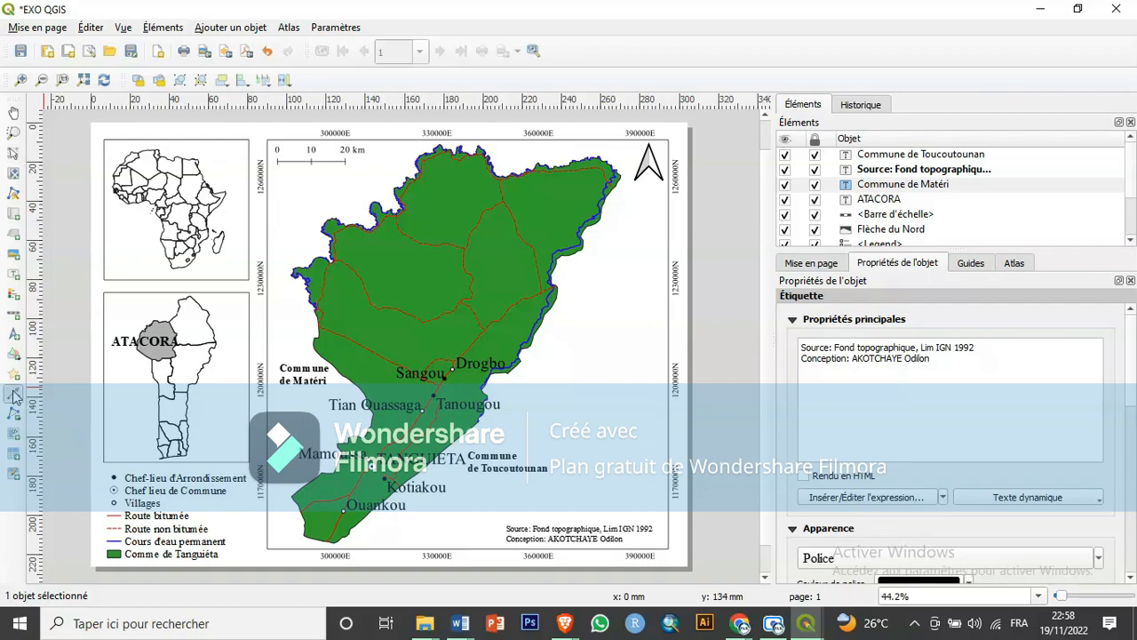
{"action": "left_click", "coordinate": [143, 198]}
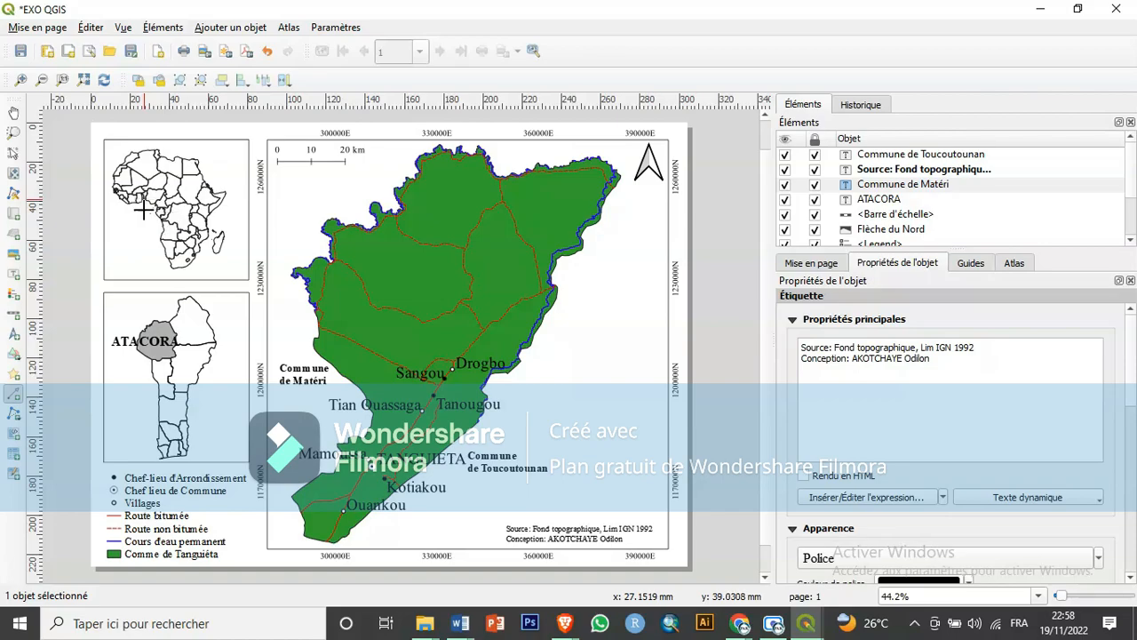
{"action": "left_click", "coordinate": [155, 311]}
{"action": "right_click", "coordinate": [156, 311]}
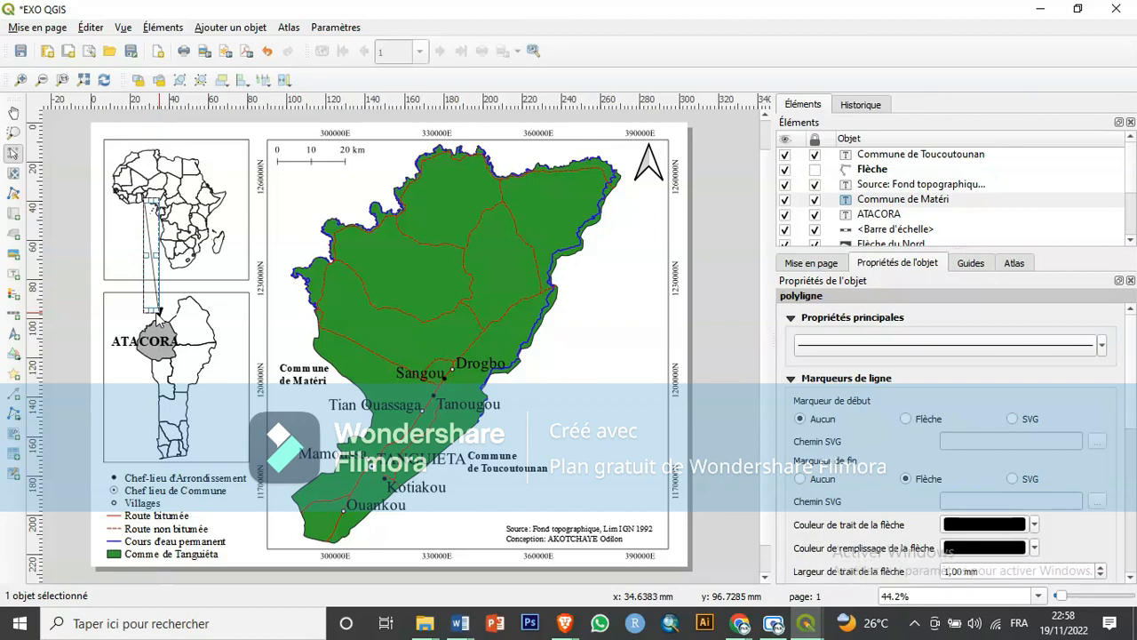
Set the arrowhead width of the Africa-to-ATACORA arrow to 3 mm and lock the arrow.
{"action": "left_click_drag", "start_coordinate": [1132, 387], "coordinate": [1132, 446]}
{"action": "left_click", "coordinate": [1102, 455]}
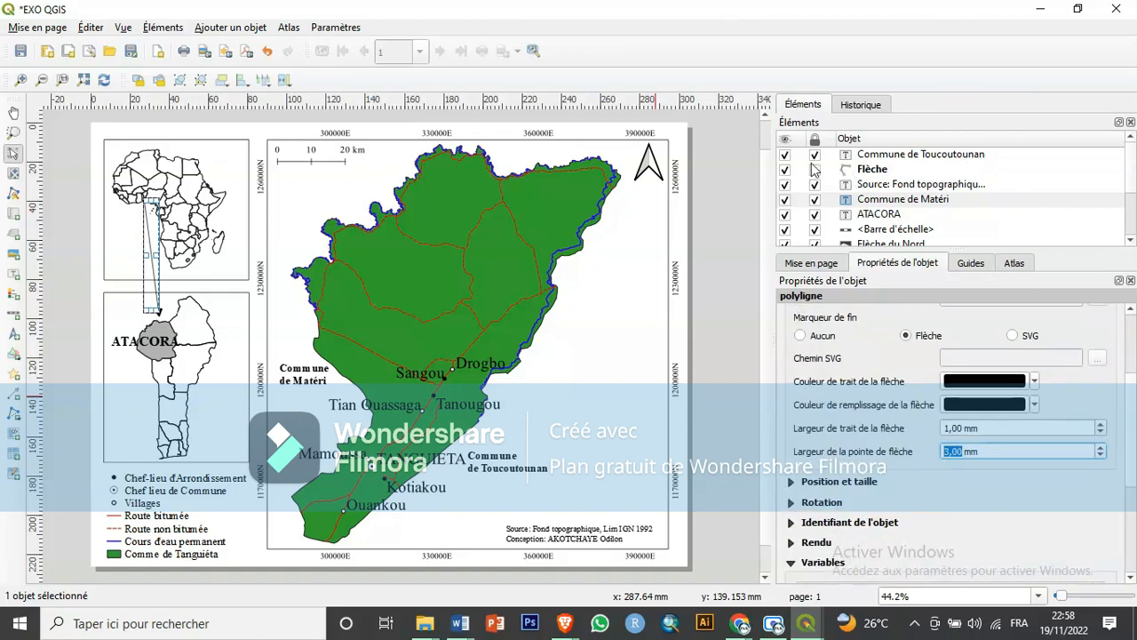
{"action": "left_click", "coordinate": [815, 170]}
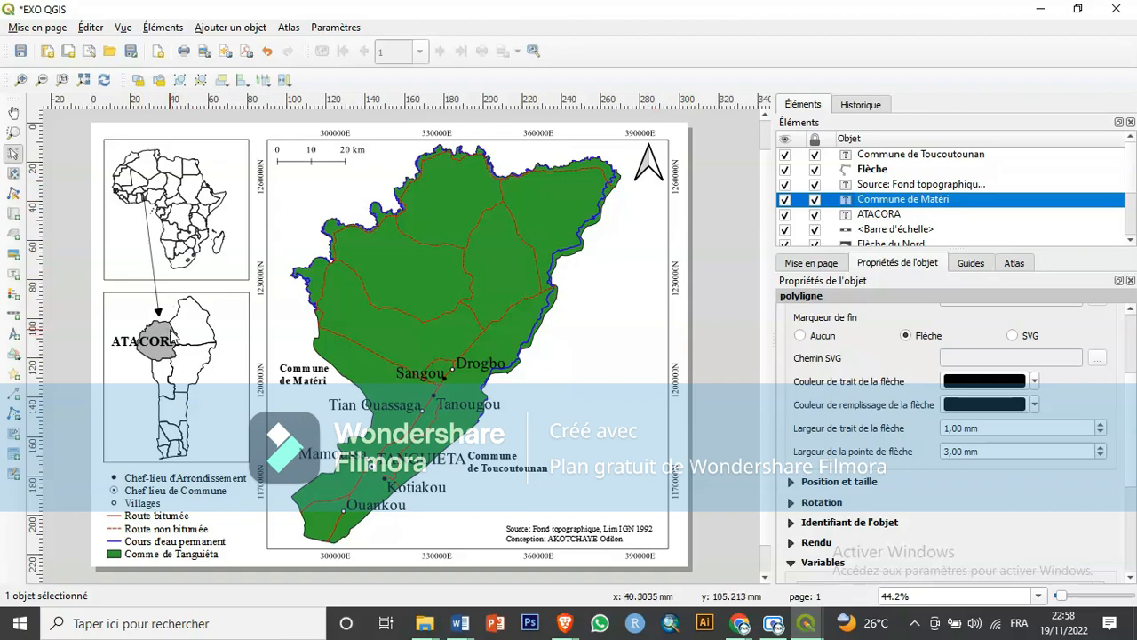
Draw a second arrow from ATACORA on the Benin locator to Tanguiéta's western boundary on the main map.
{"action": "left_click", "coordinate": [15, 400]}
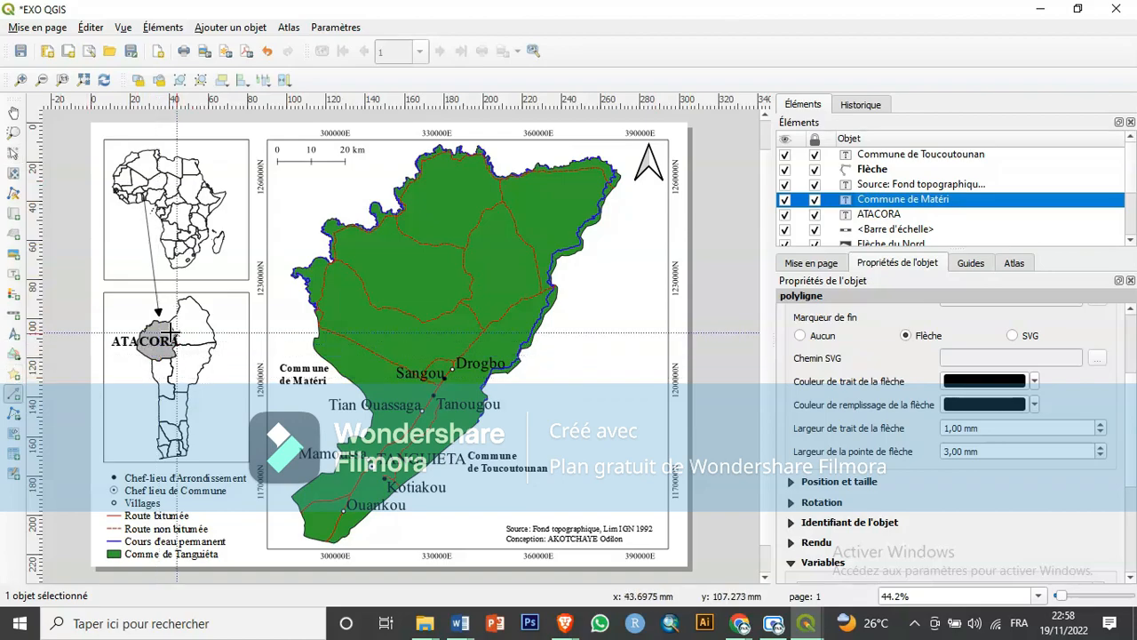
{"action": "left_click", "coordinate": [178, 329]}
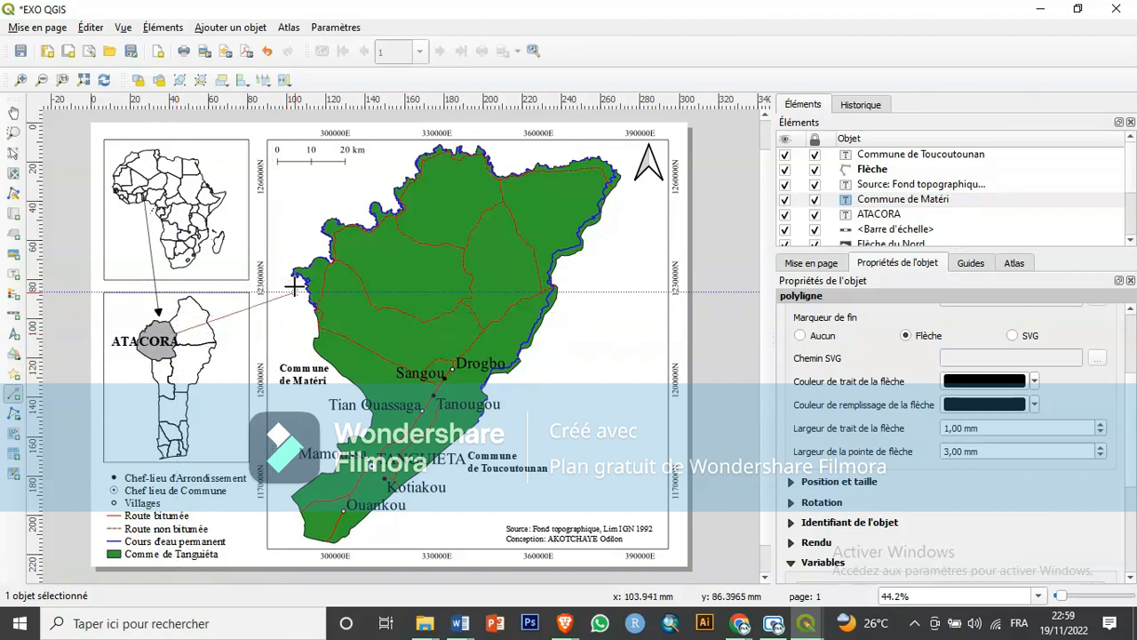
{"action": "left_click", "coordinate": [294, 289]}
{"action": "right_click", "coordinate": [295, 290]}
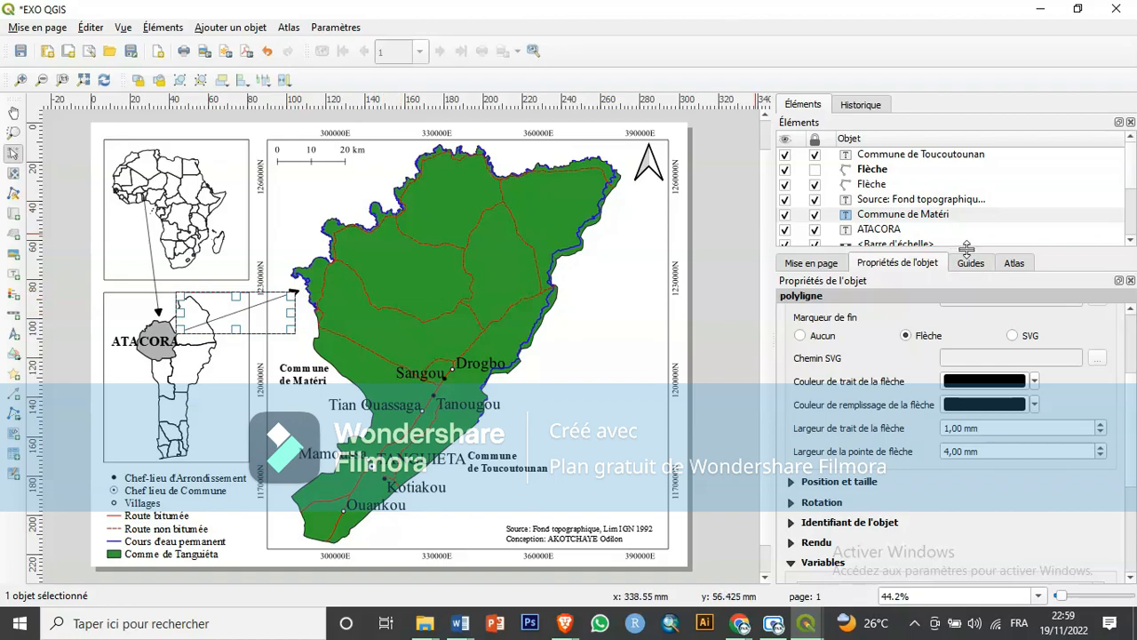
Set the arrowhead width of the ATACORA-to-Tanguiéta arrow to 2 mm and lock the arrow.
{"action": "left_click", "coordinate": [886, 170]}
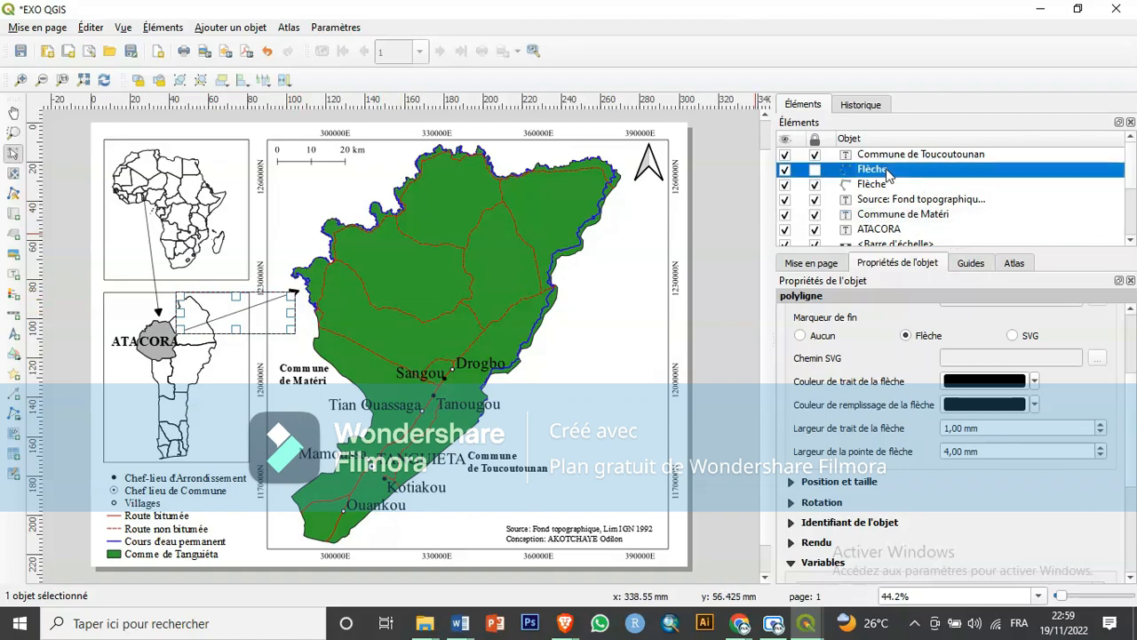
{"action": "left_click_drag", "start_coordinate": [1132, 404], "coordinate": [1133, 408]}
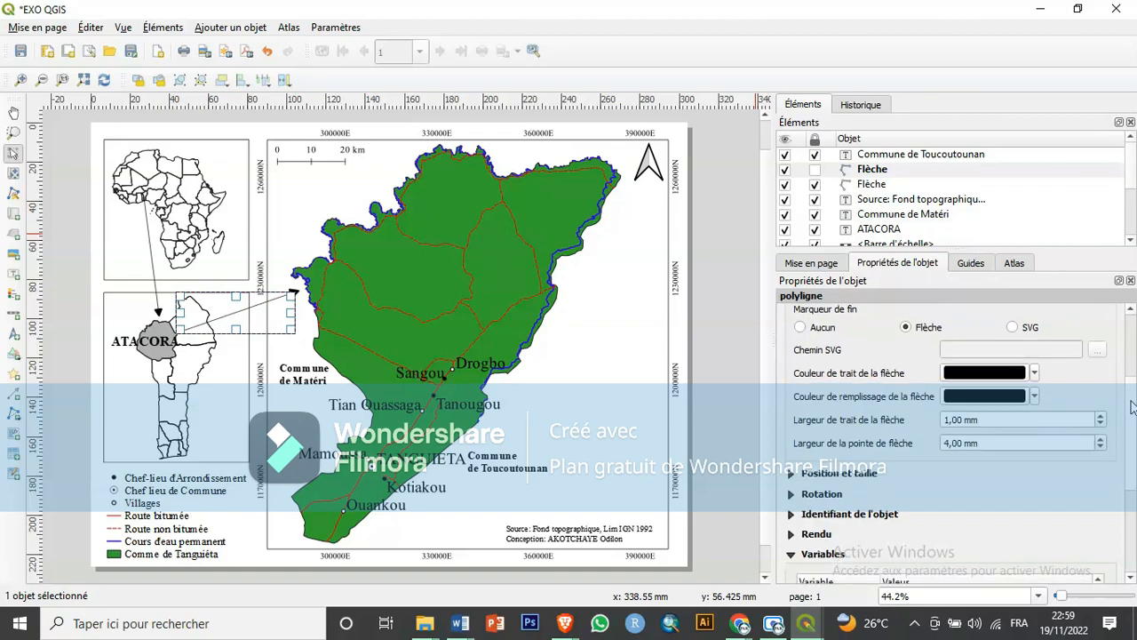
{"action": "left_click", "coordinate": [1100, 447]}
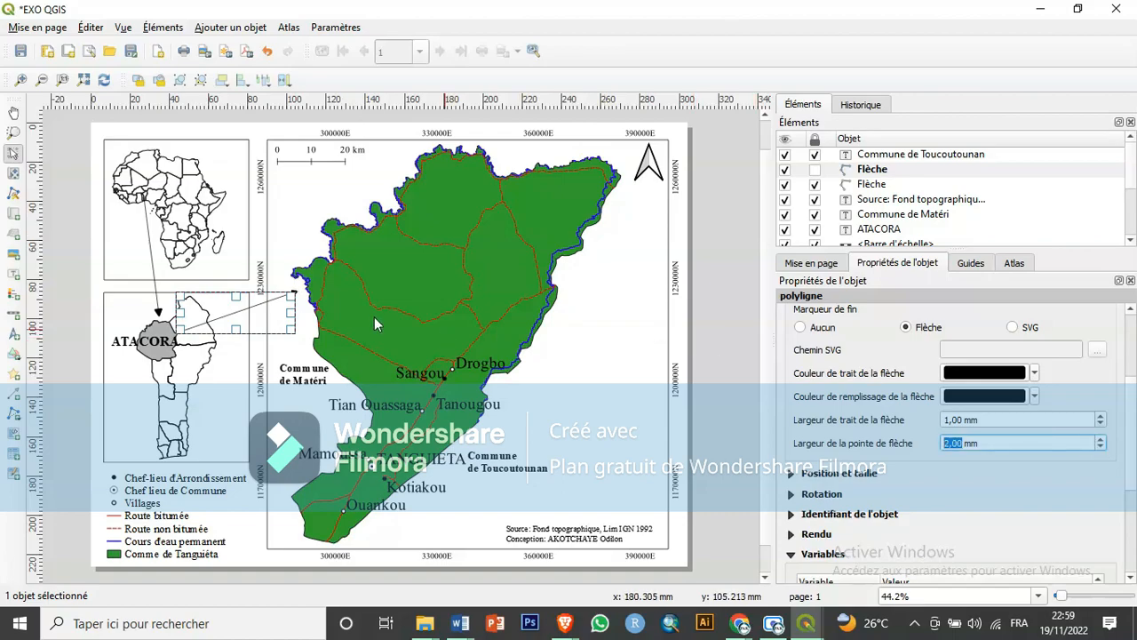
{"action": "left_click", "coordinate": [815, 169]}
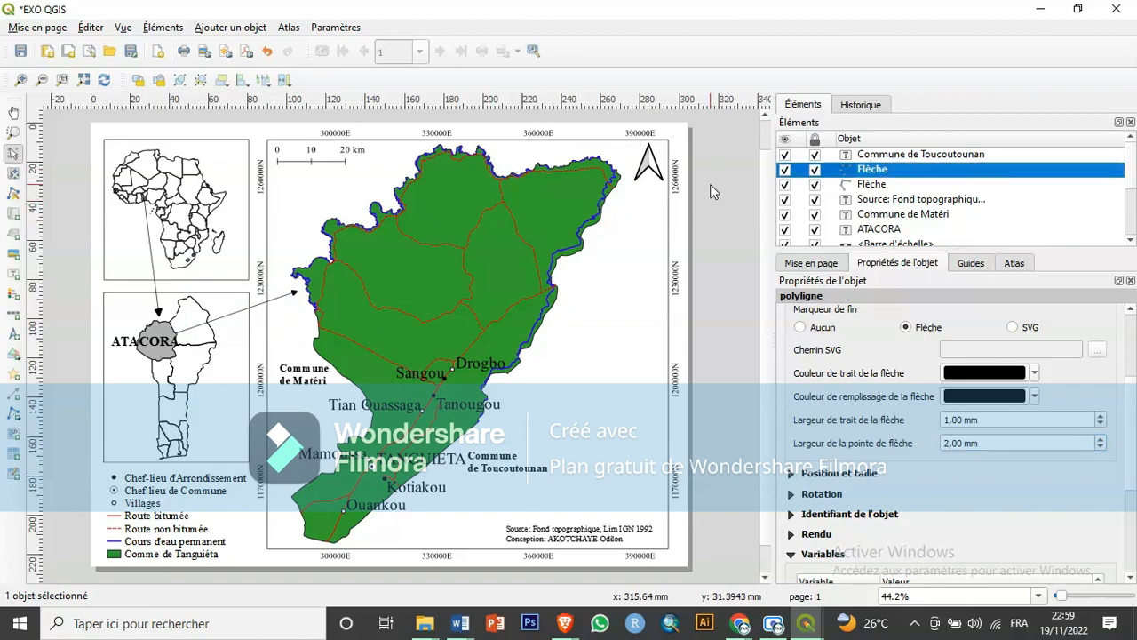
Export the layout as a PNG image named EXO QGIS.png to the Desktop (Bureau) at 300 dpi.
{"action": "mouse_move", "coordinate": [765, 232]}
{"action": "left_mouse_down"}
{"action": "mouse_move", "coordinate": [765, 216]}
{"action": "mouse_move", "coordinate": [765, 229]}
{"action": "left_mouse_up"}
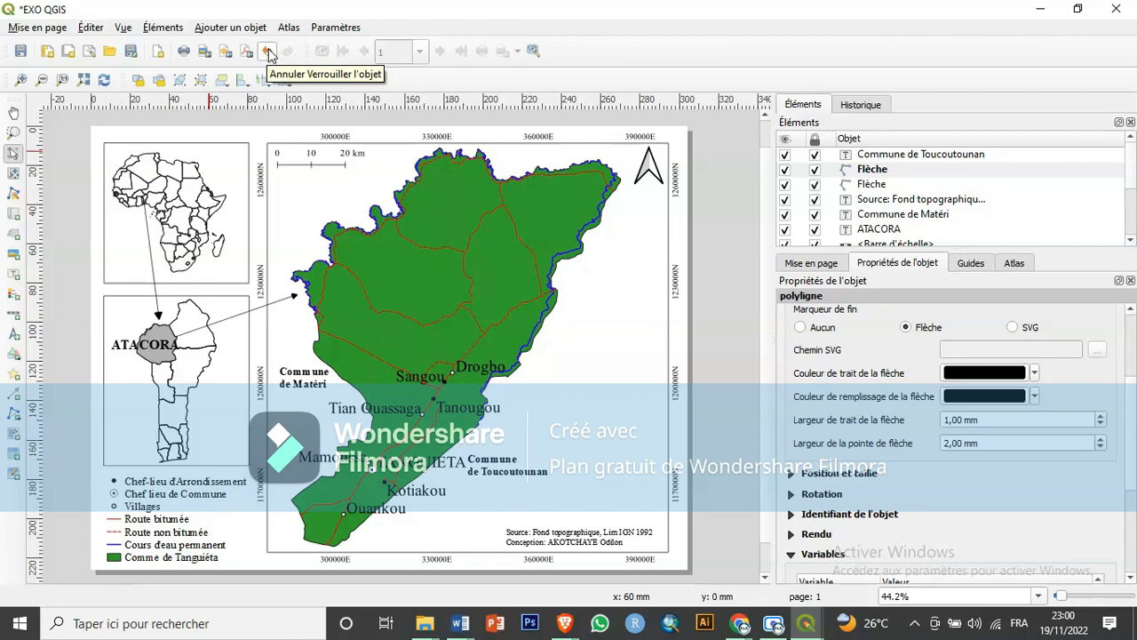
{"action": "left_click", "coordinate": [205, 53]}
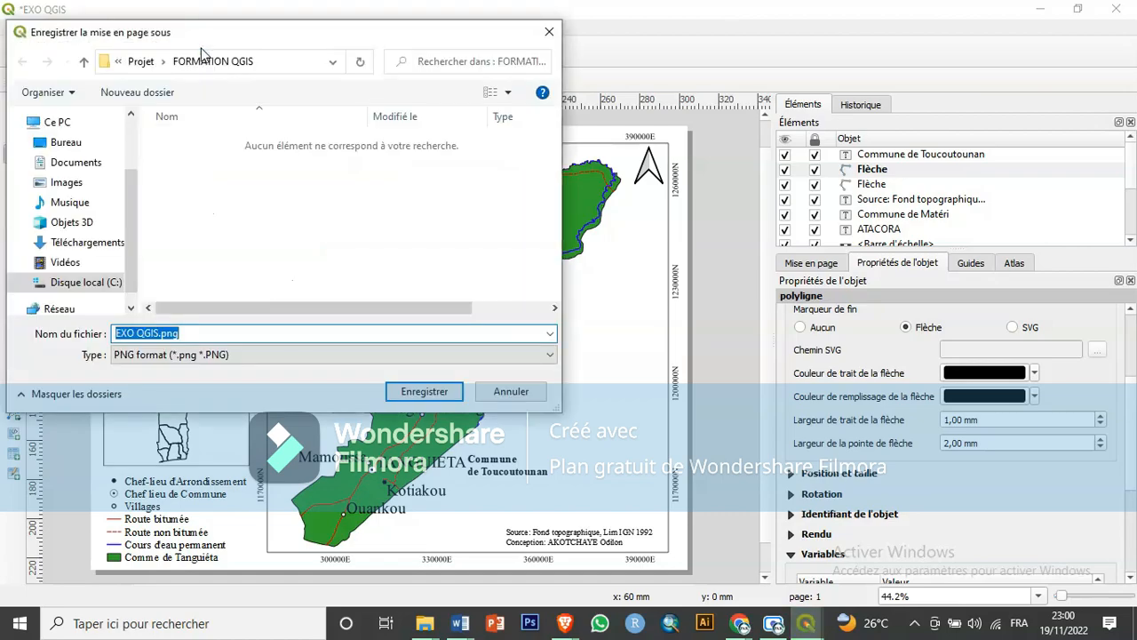
{"action": "left_click", "coordinate": [68, 144]}
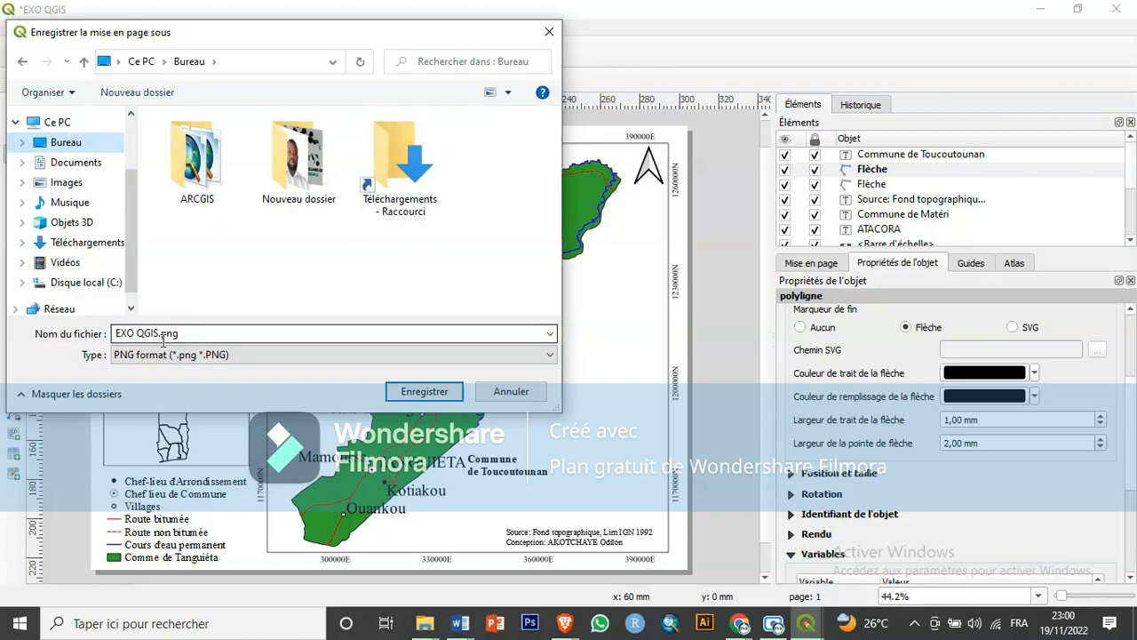
{"action": "left_click", "coordinate": [187, 360]}
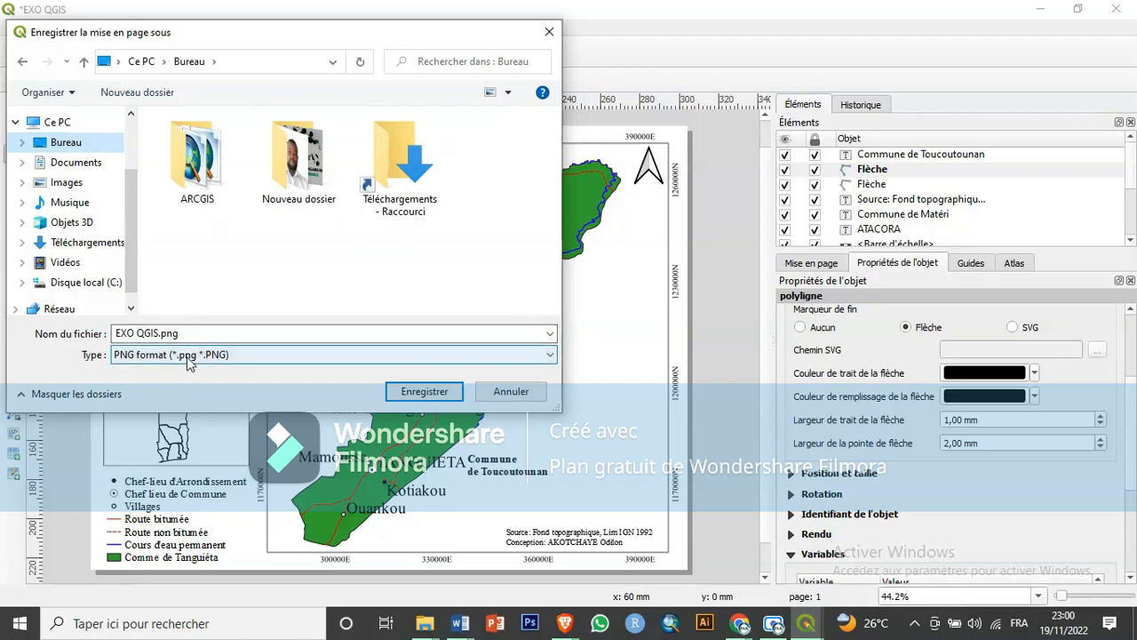
{"action": "left_click", "coordinate": [289, 357]}
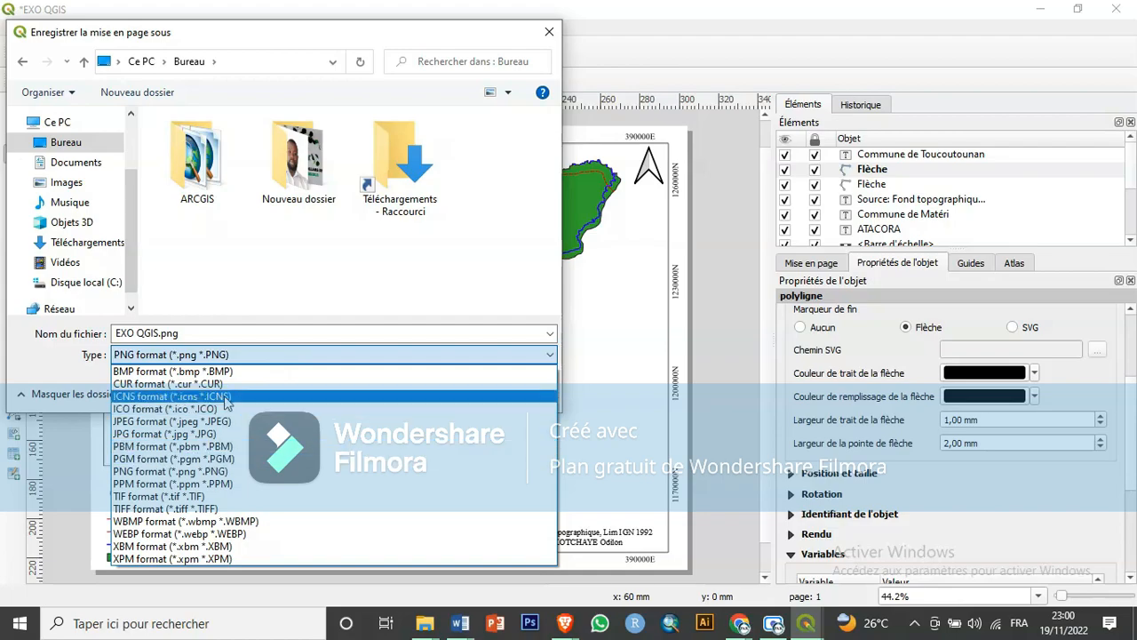
{"action": "left_click", "coordinate": [276, 354]}
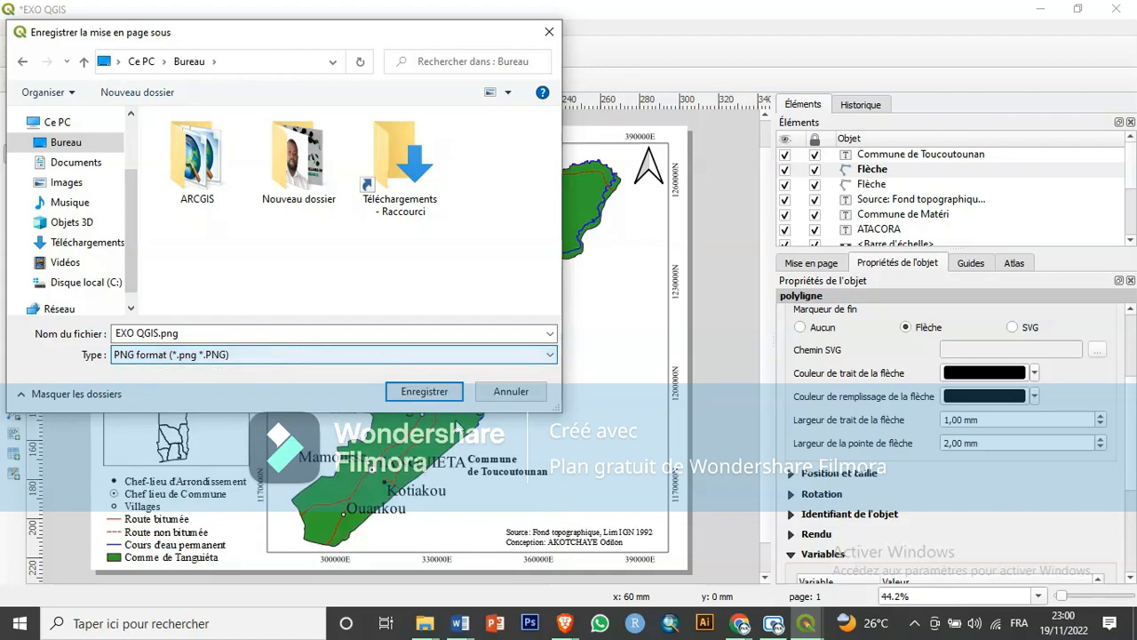
{"action": "left_click", "coordinate": [428, 387]}
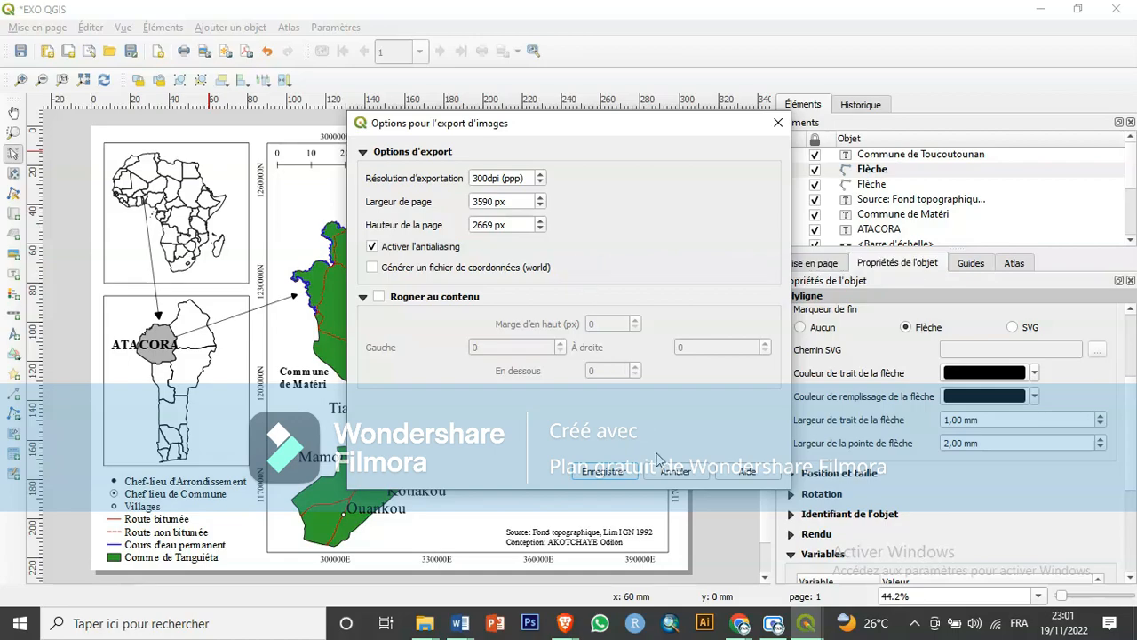
{"action": "left_click", "coordinate": [621, 474]}
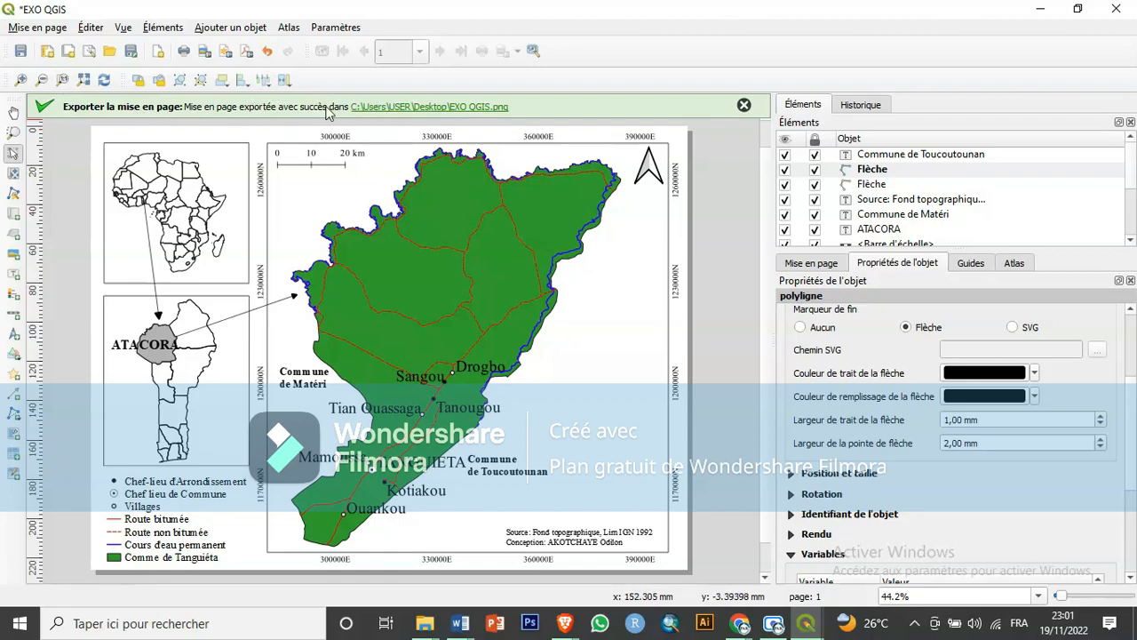
Open the exported EXO QGIS.png from its folder, examine the finished map, and minimise the image viewer.
{"action": "left_click", "coordinate": [439, 108]}
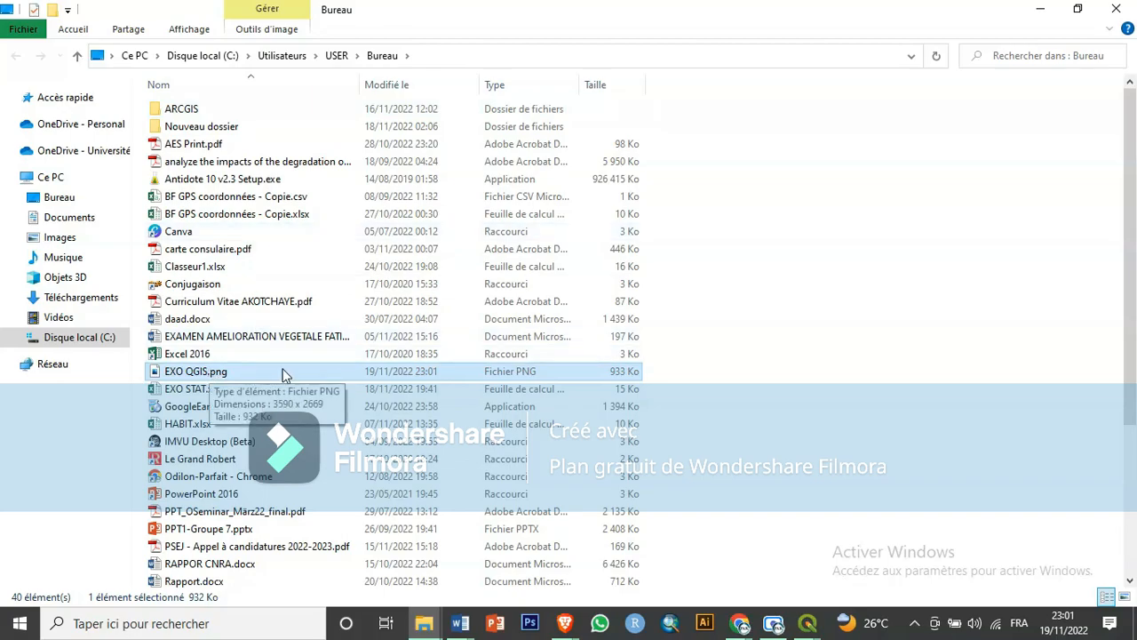
{"action": "double_click", "coordinate": [238, 375]}
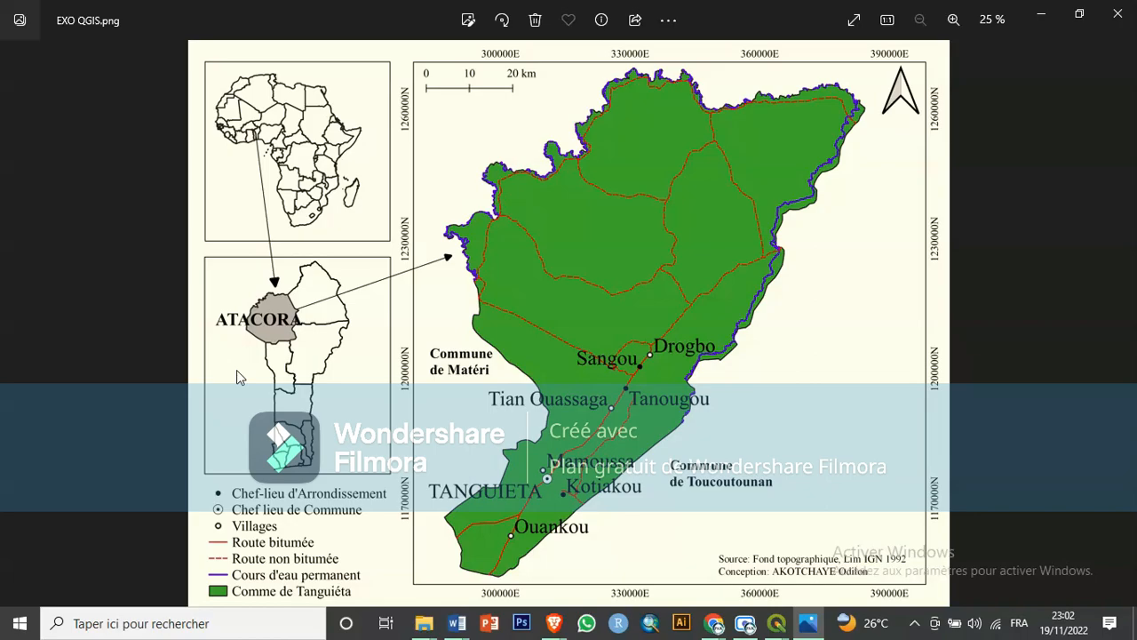
{"action": "left_click", "coordinate": [1044, 25]}
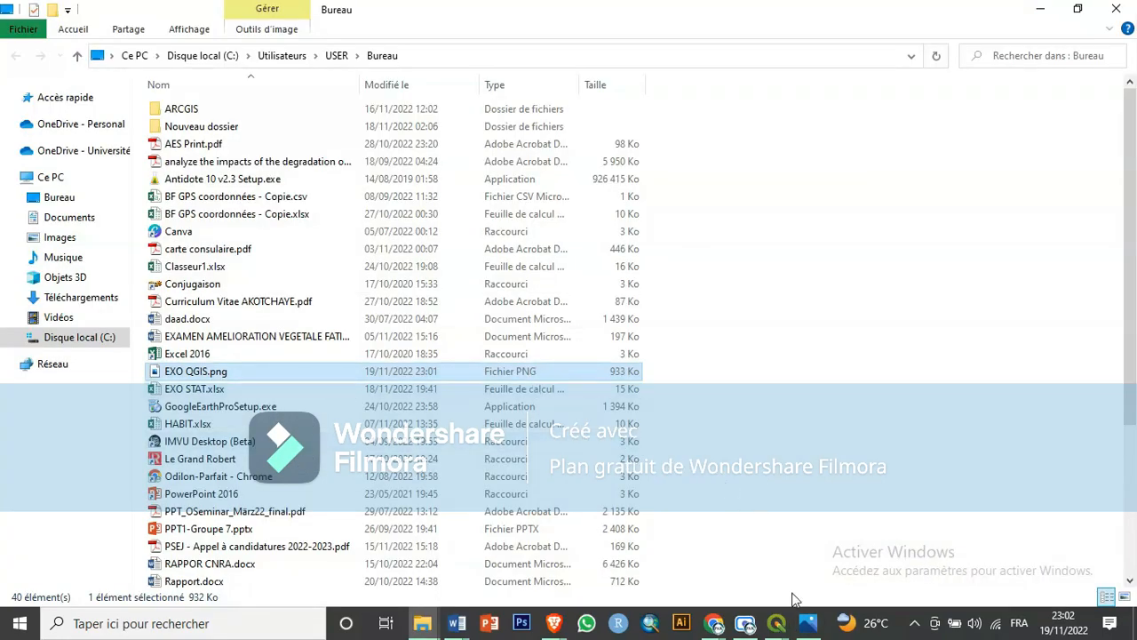
Switch back to the QGIS layout, save the project from it and close the layout window.
{"action": "mouse_move", "coordinate": [713, 622]}
{"action": "mouse_move", "coordinate": [778, 629]}
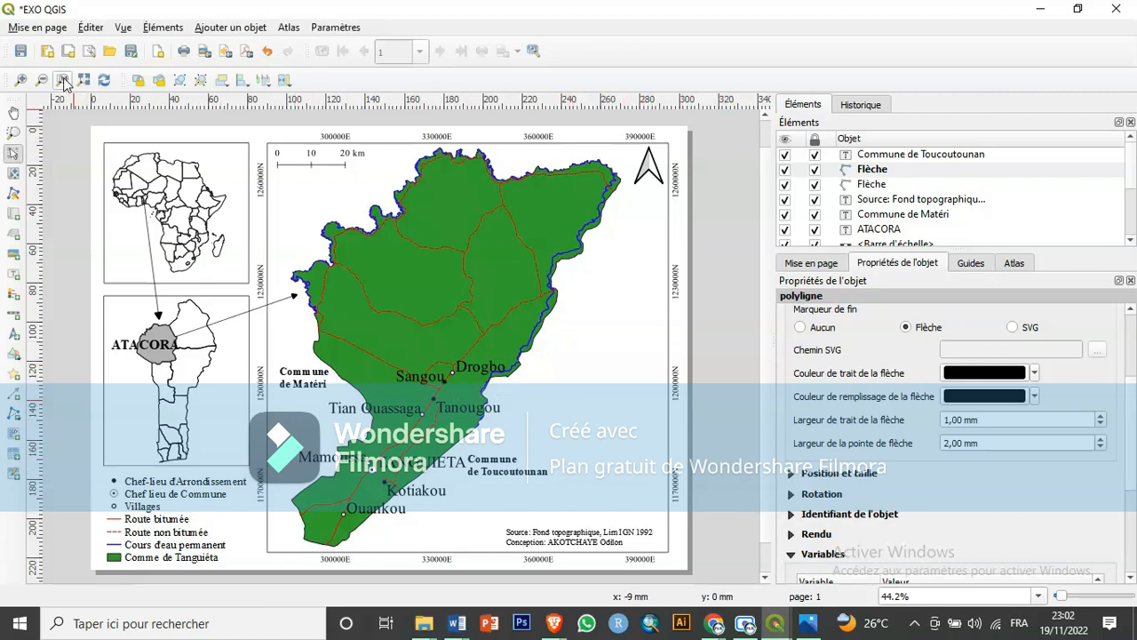
{"action": "left_click", "coordinate": [22, 55]}
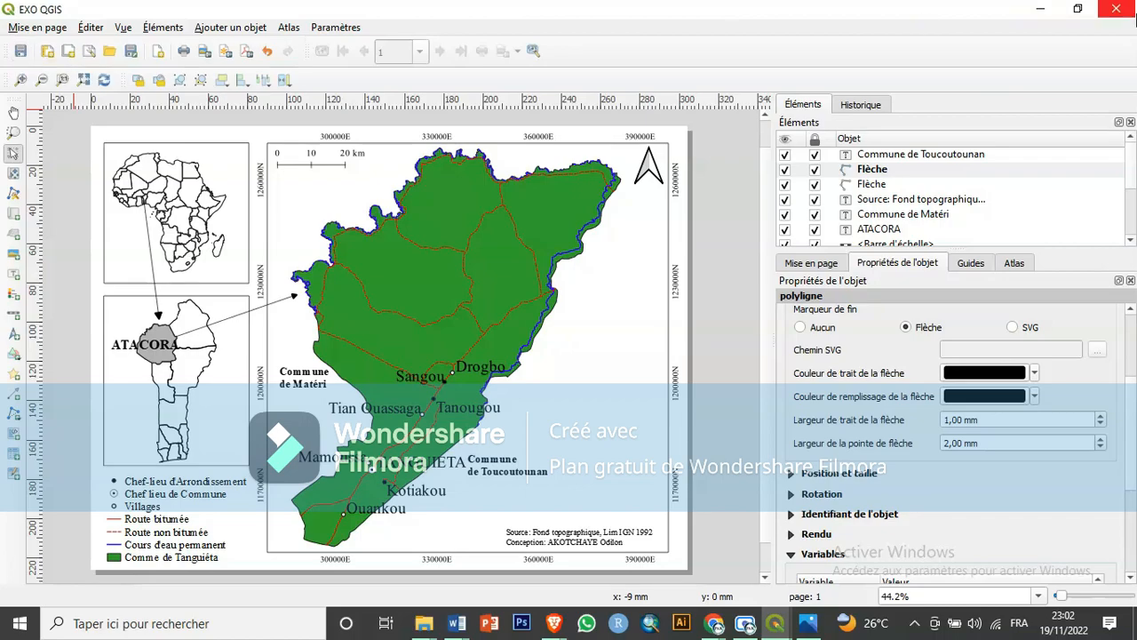
{"action": "left_click", "coordinate": [1116, 11]}
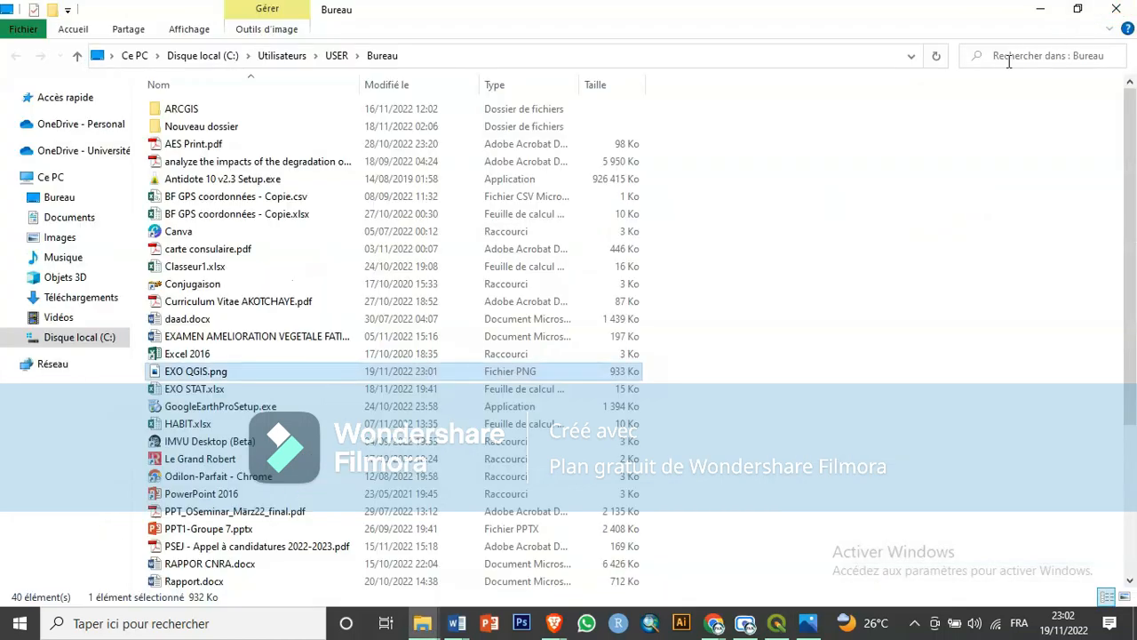
Switch to the main QGIS window and save the EXO QGIS project.
{"action": "left_click", "coordinate": [777, 623]}
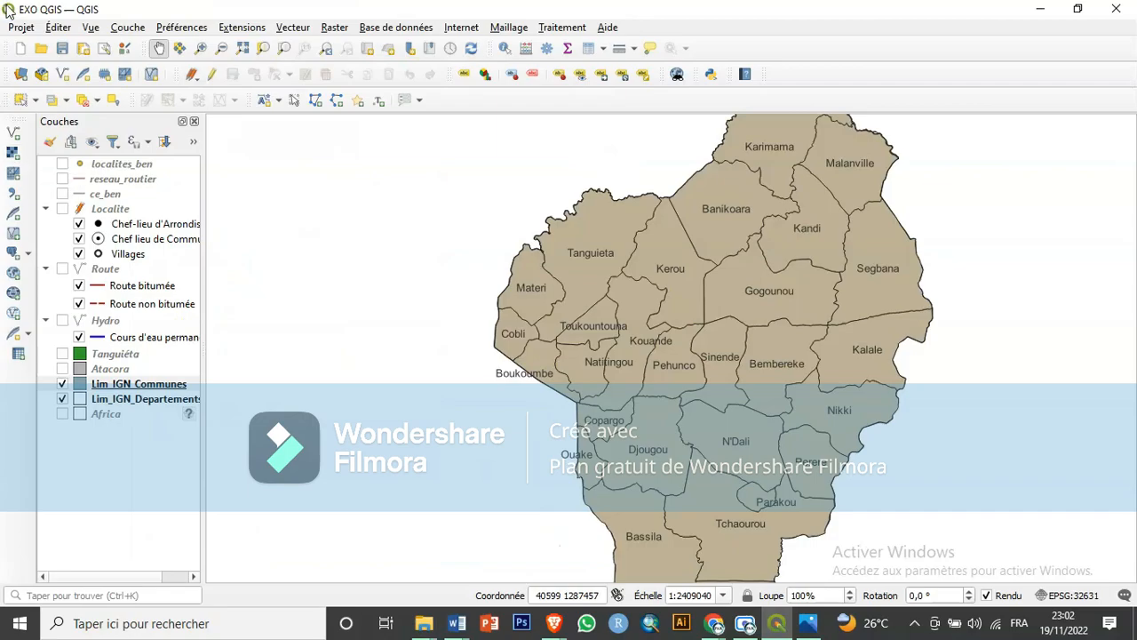
{"action": "left_click", "coordinate": [62, 49]}
{"action": "left_click", "coordinate": [63, 49]}
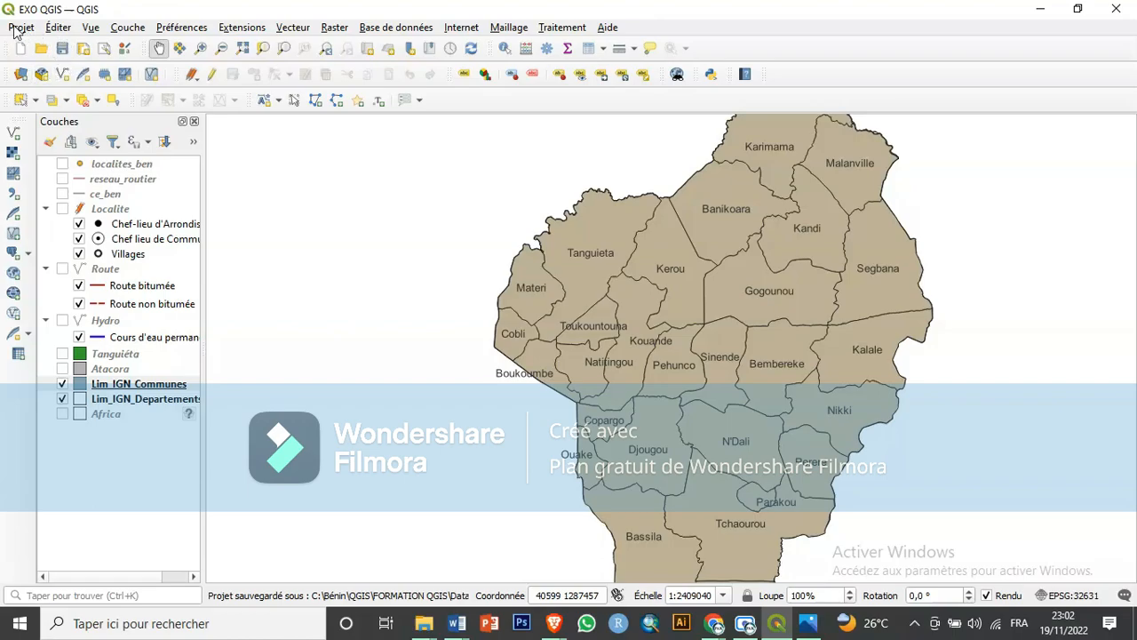
{"action": "left_click", "coordinate": [20, 29]}
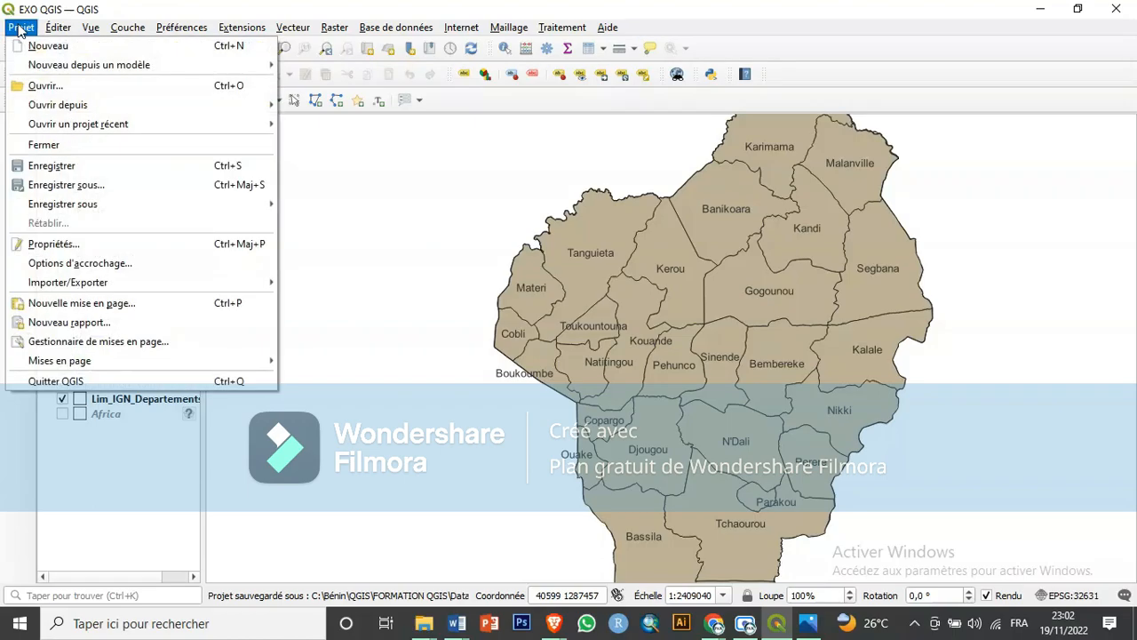
{"action": "left_click", "coordinate": [96, 185]}
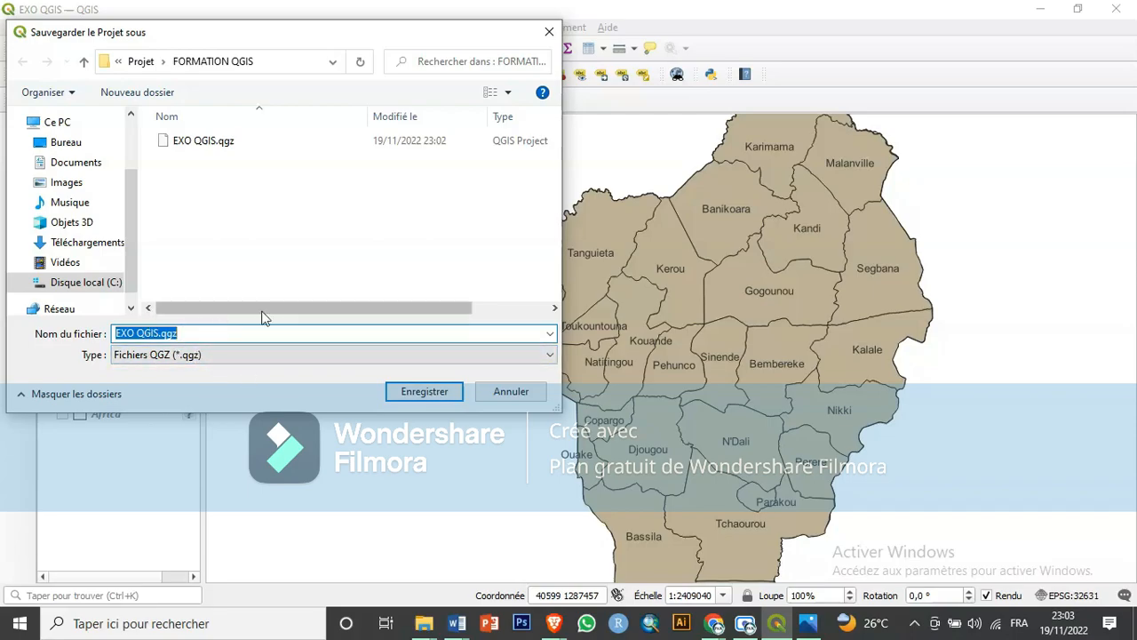
{"action": "left_click", "coordinate": [550, 34]}
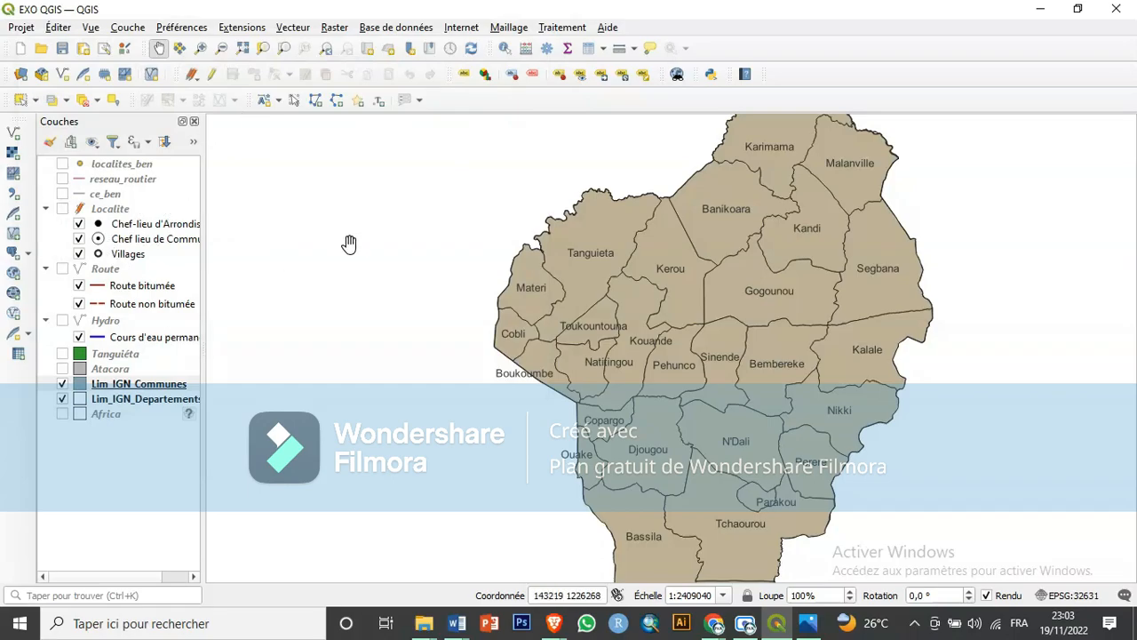
Close QGIS and save the edits to the Localite layer.
{"action": "left_click", "coordinate": [1117, 11]}
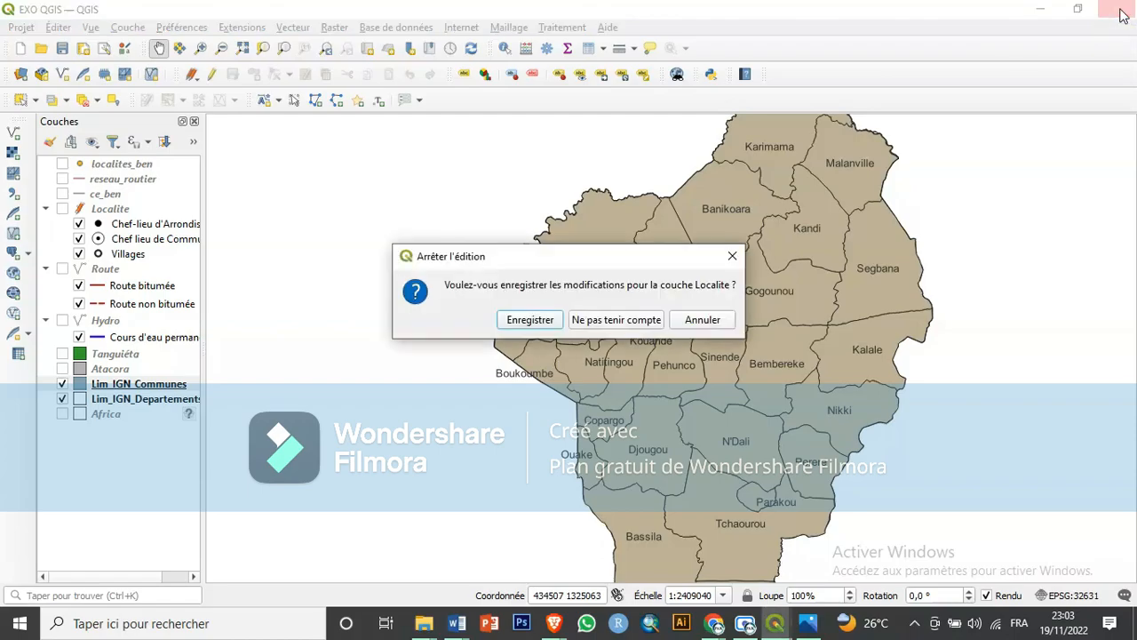
{"action": "left_click", "coordinate": [504, 324]}
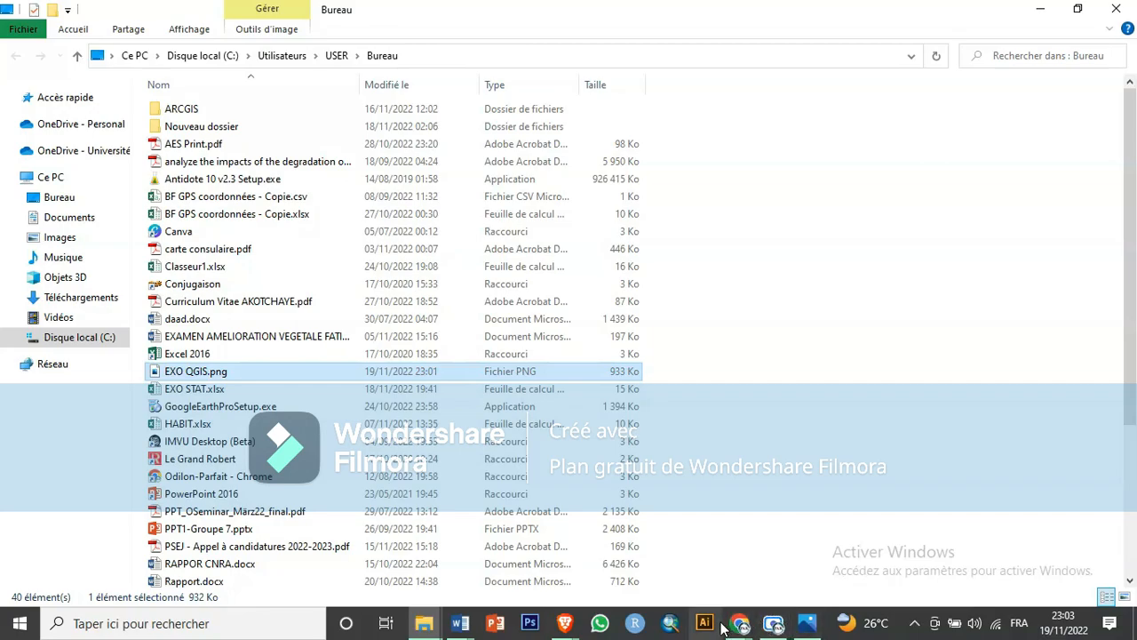
Switch to the Google Meet call in Brave and close the open EXO QGIS.png image.
{"action": "mouse_move", "coordinate": [736, 629]}
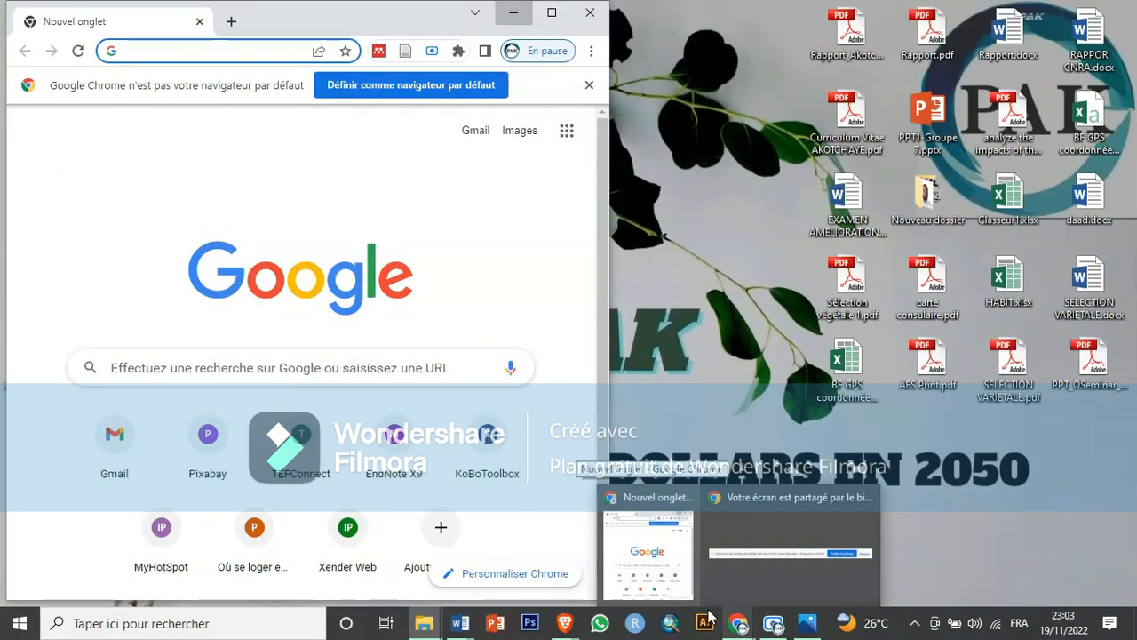
{"action": "mouse_move", "coordinate": [560, 629]}
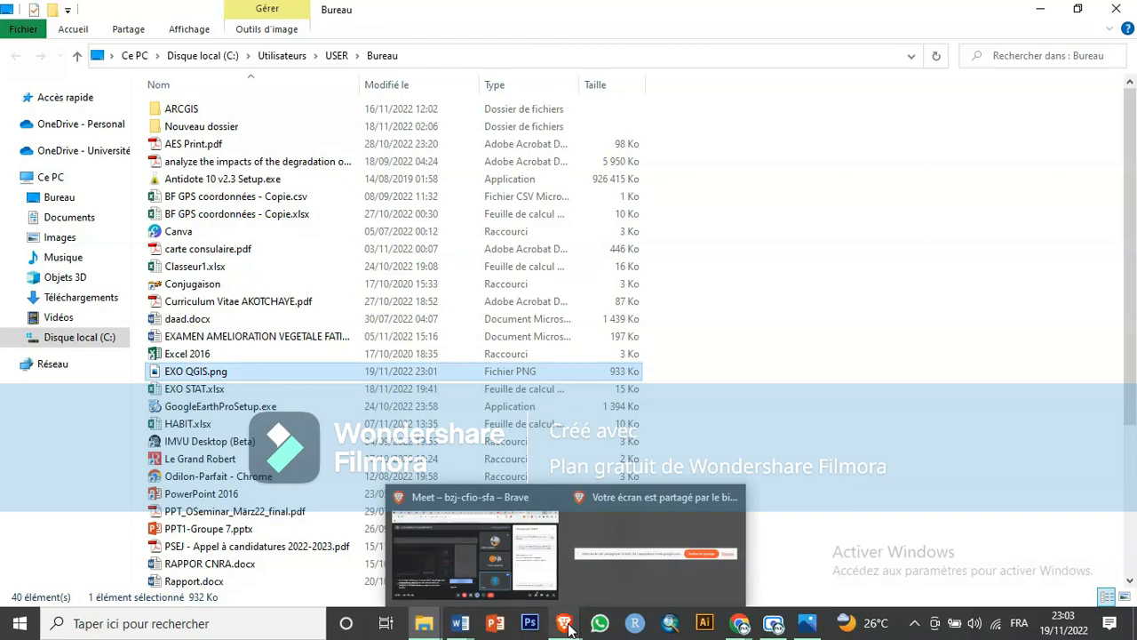
{"action": "left_click", "coordinate": [459, 570]}
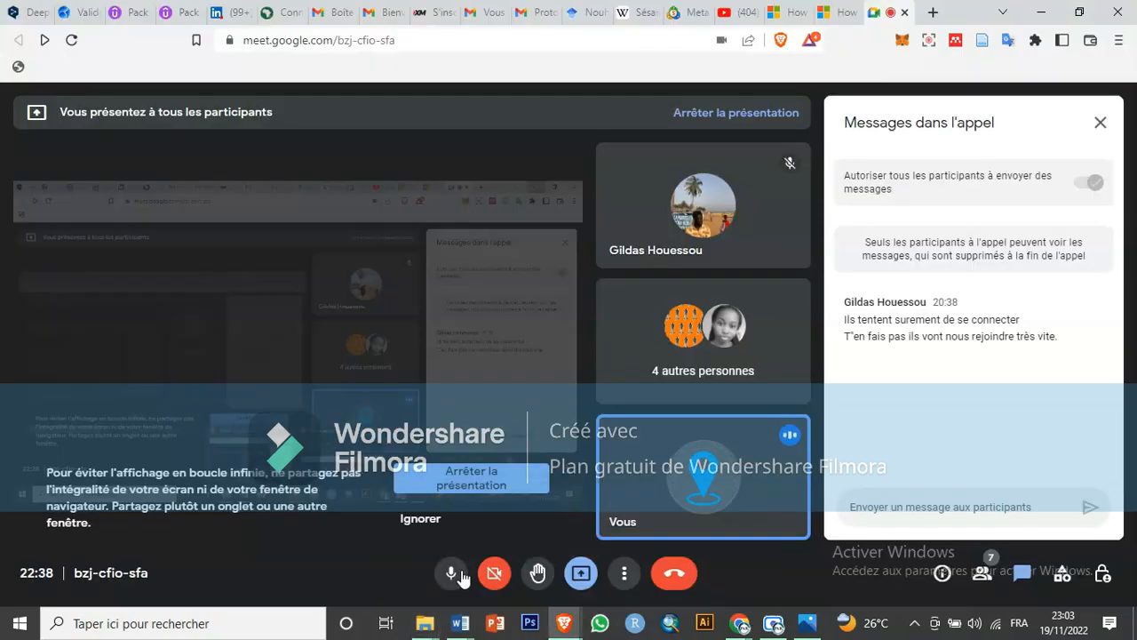
{"action": "left_click", "coordinate": [807, 623]}
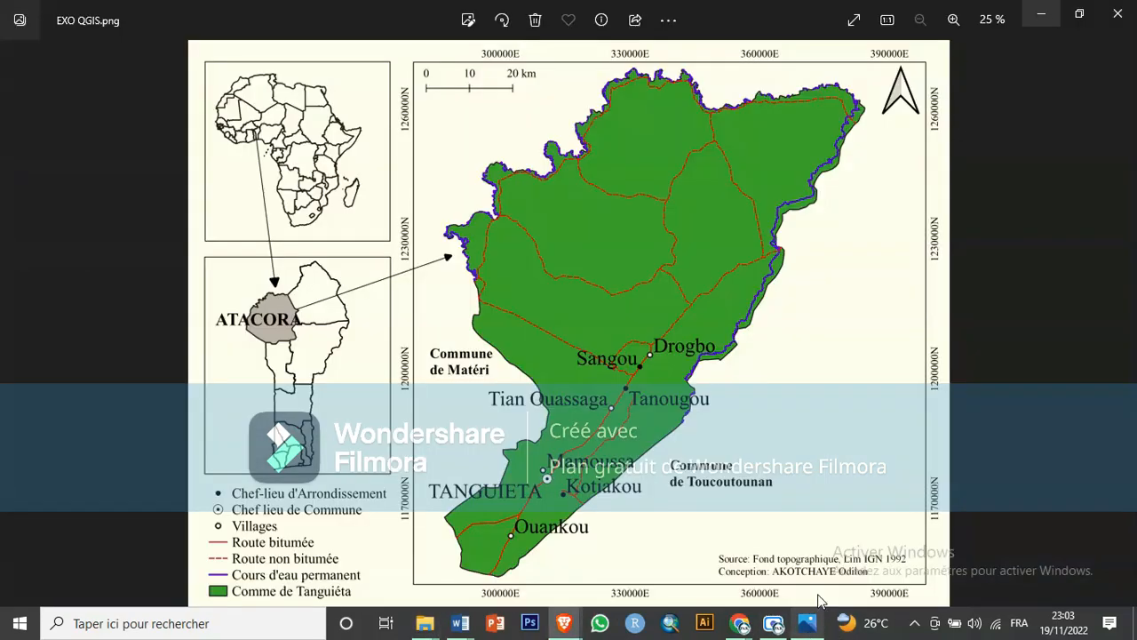
{"action": "left_click", "coordinate": [1118, 14]}
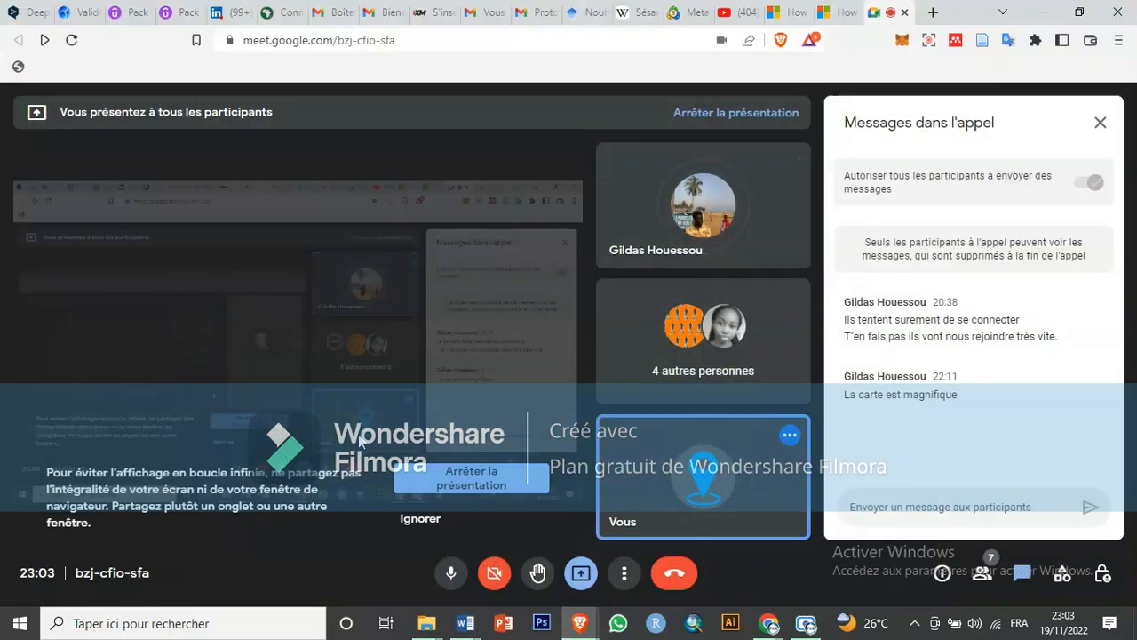